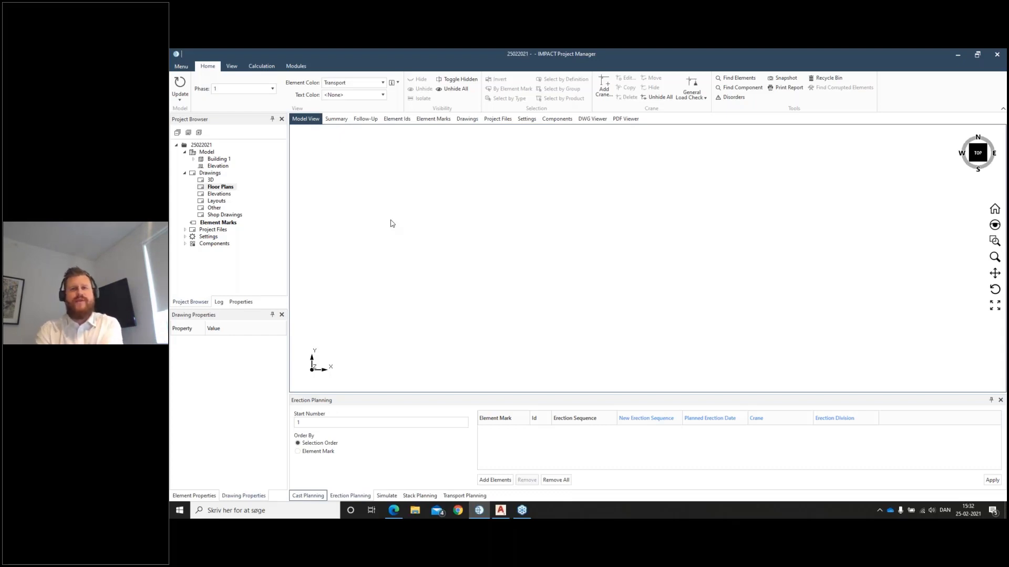
Open the FLOOR 1 drawing from the project's floor plans in AutoCAD Architecture.
{"action": "left_click", "coordinate": [223, 188]}
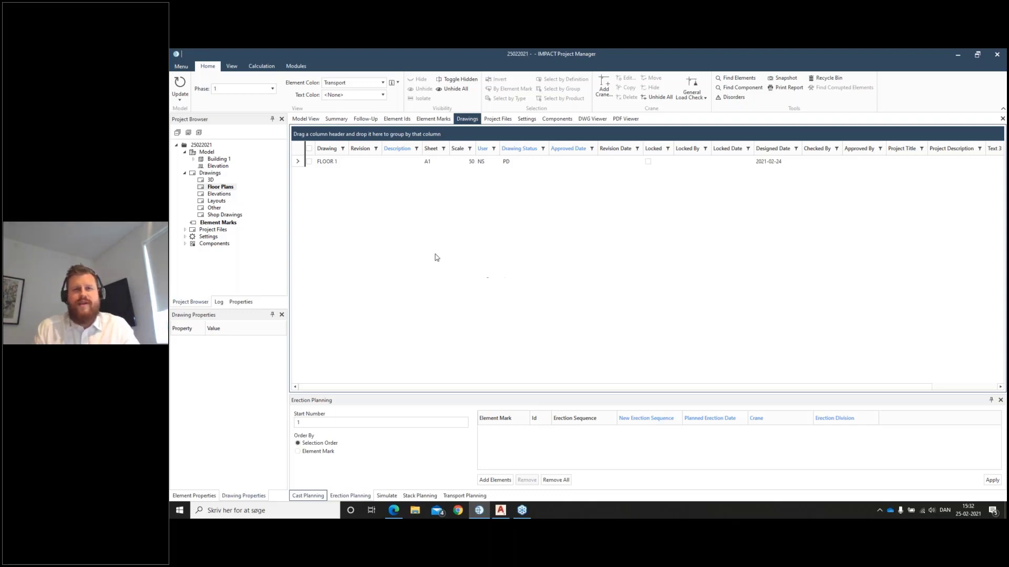
{"action": "double_click", "coordinate": [333, 163]}
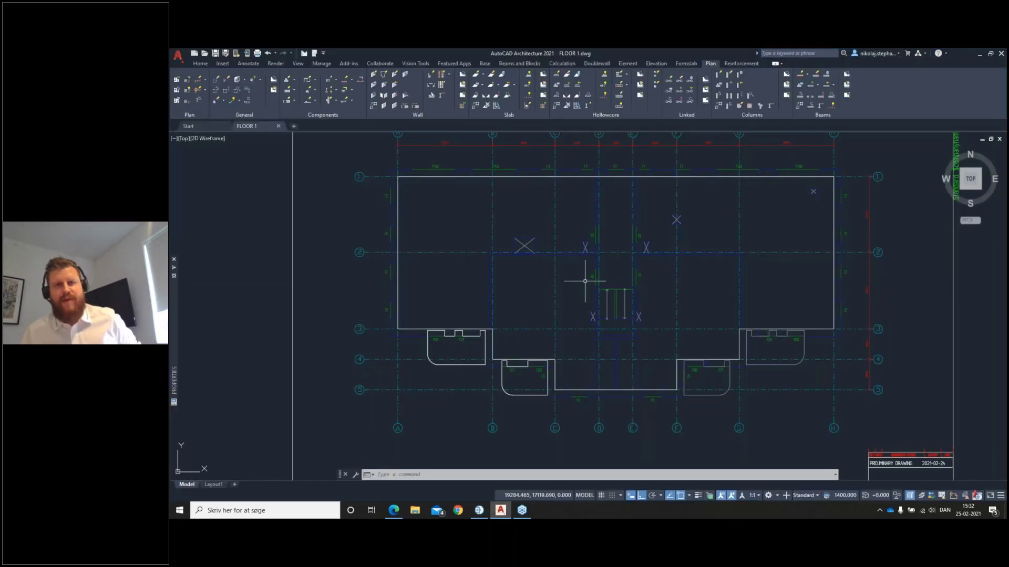
{"action": "scroll", "coordinate": [617, 316], "scroll_direction": "down", "scroll_amount": 2}
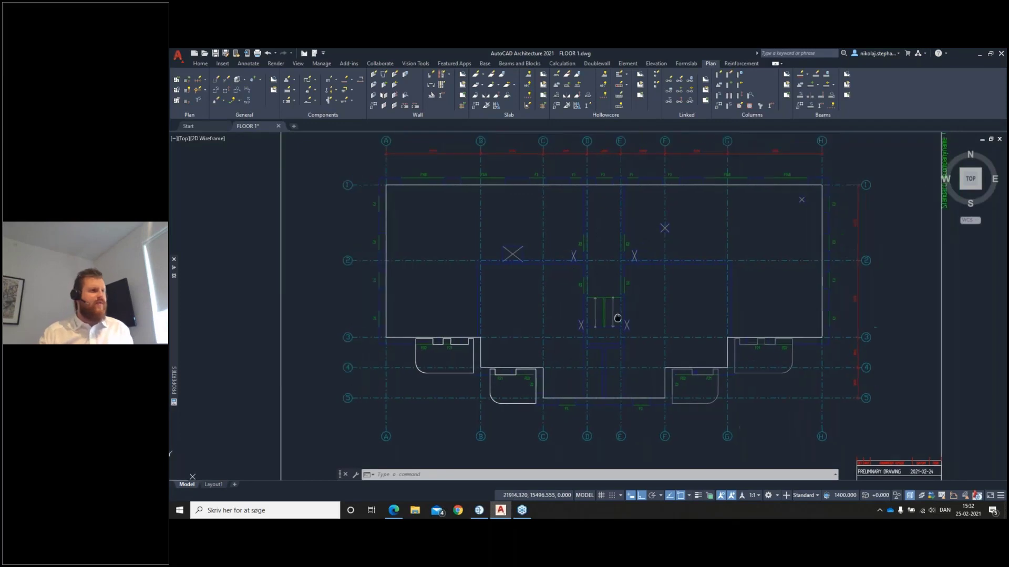
{"action": "middle_click_drag", "start_coordinate": [616, 317], "coordinate": [620, 315]}
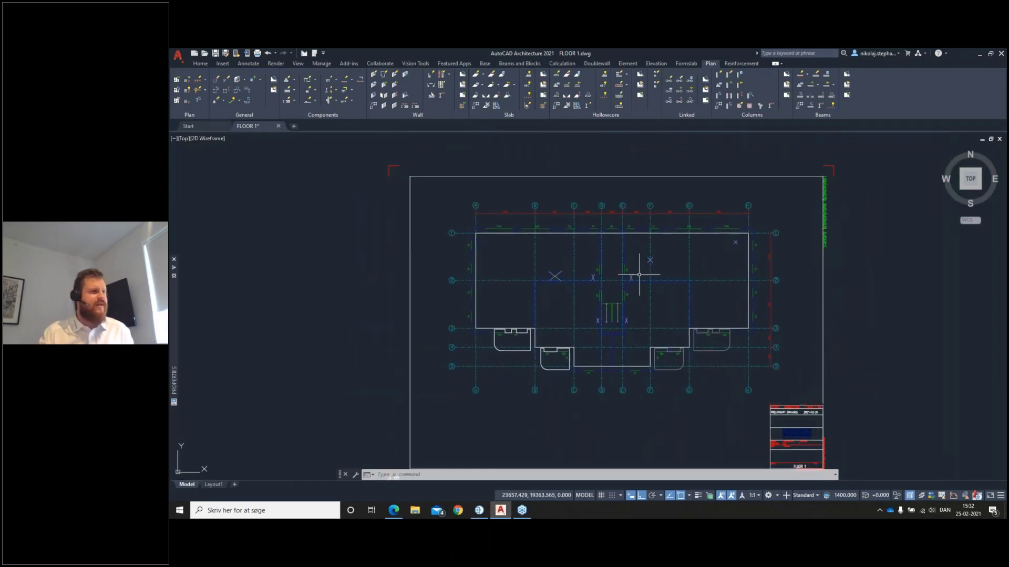
Check which external references are attached to the floor plan drawing.
{"action": "type", "text": "xref"}
{"action": "key", "text": "Return"}
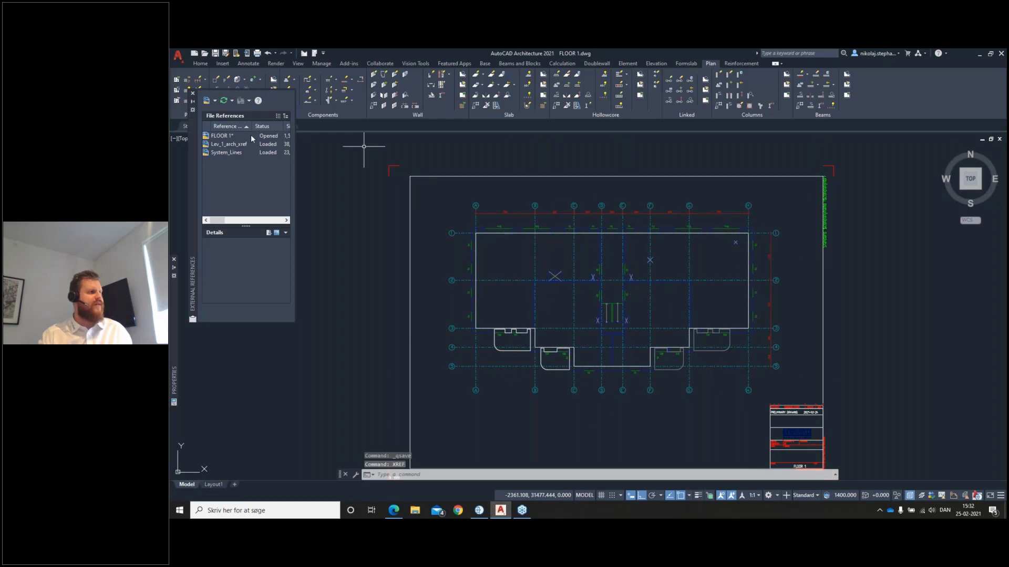
{"action": "left_click", "coordinate": [192, 93]}
{"action": "middle_click_drag", "start_coordinate": [620, 258], "coordinate": [606, 266]}
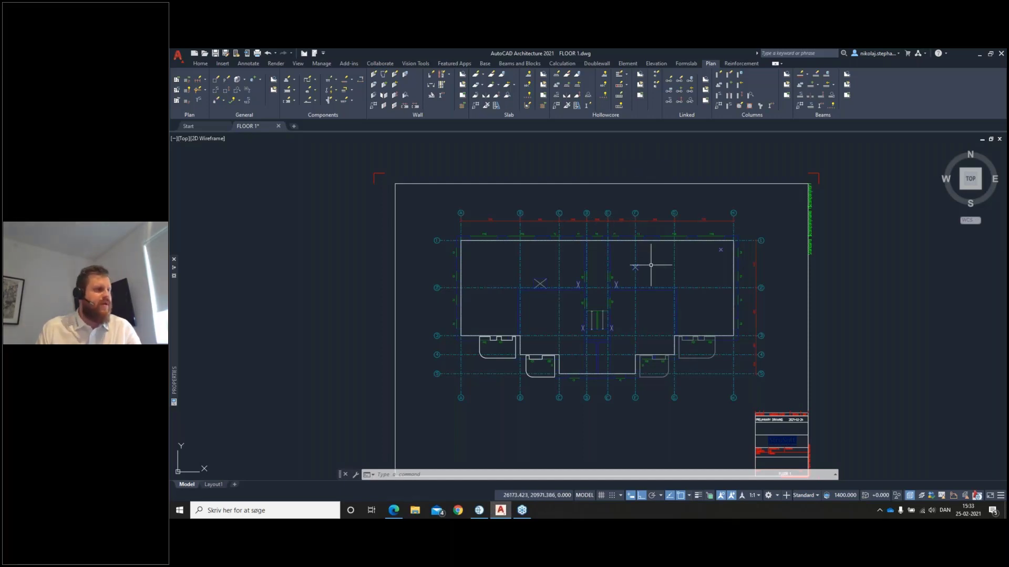
{"action": "scroll", "coordinate": [637, 261], "scroll_direction": "up", "scroll_amount": 2}
{"action": "middle_click_drag", "start_coordinate": [604, 264], "coordinate": [620, 254]}
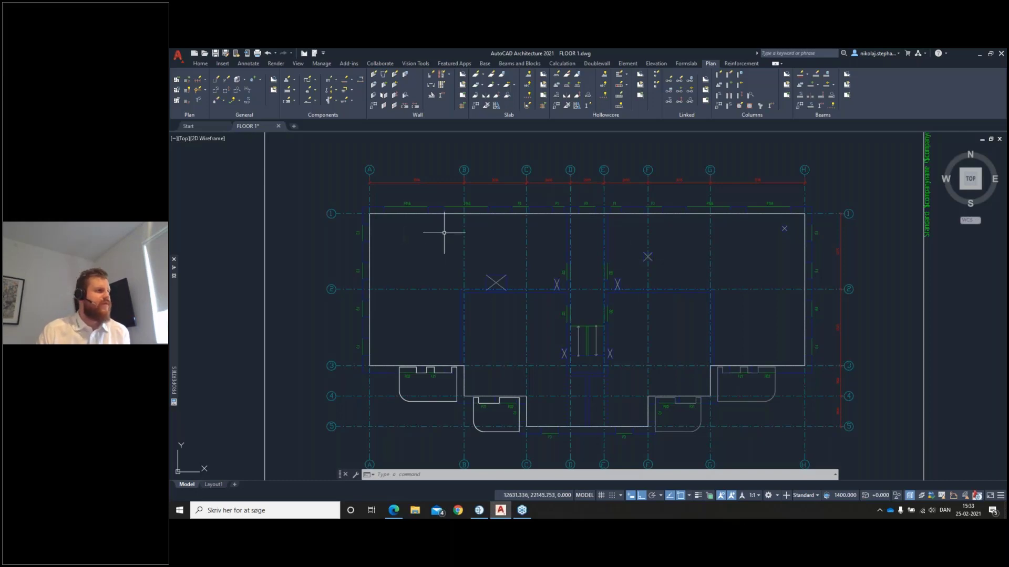
{"action": "left_click", "coordinate": [374, 75]}
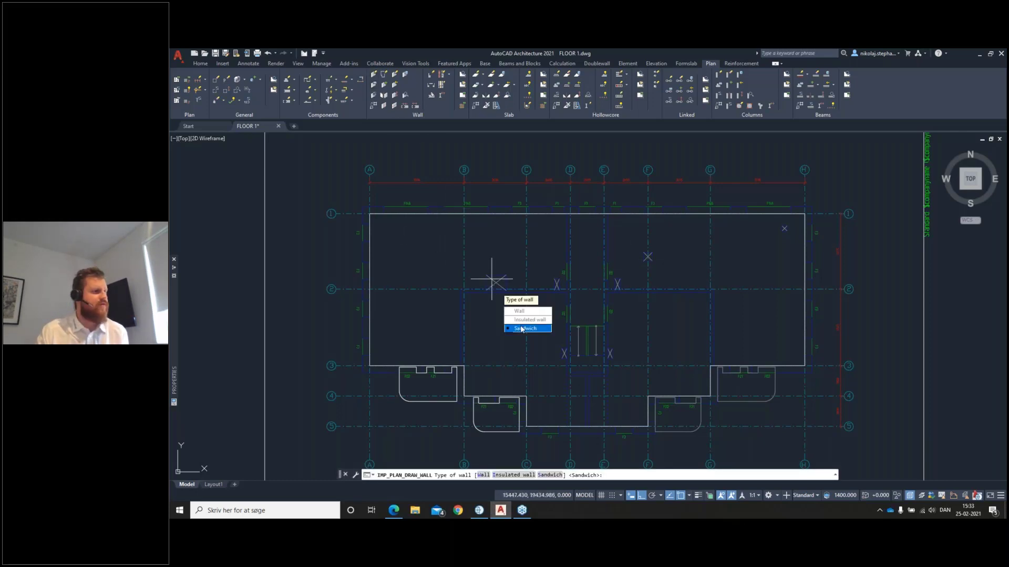
{"action": "left_click", "coordinate": [525, 328]}
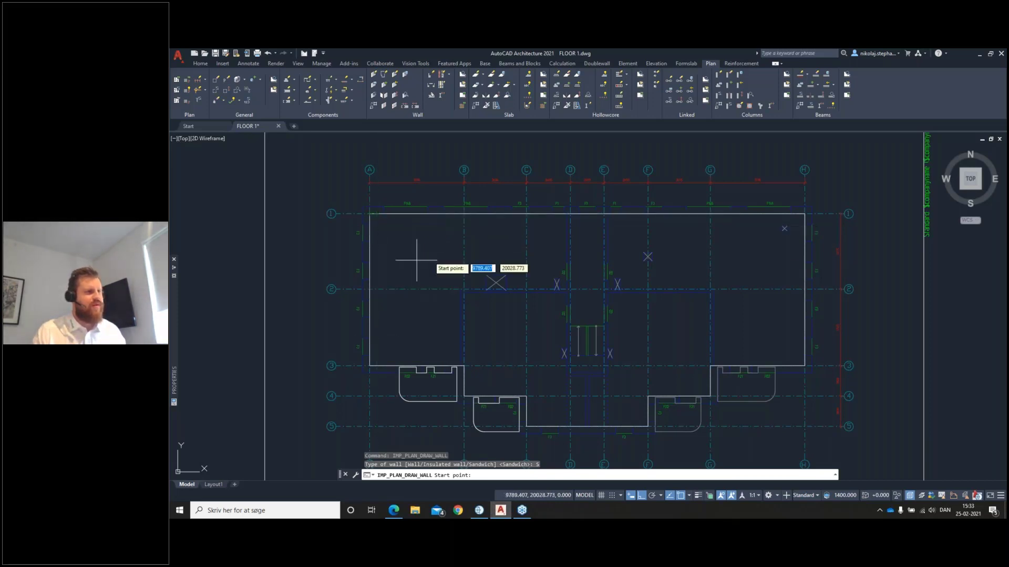
{"action": "key", "text": "Escape"}
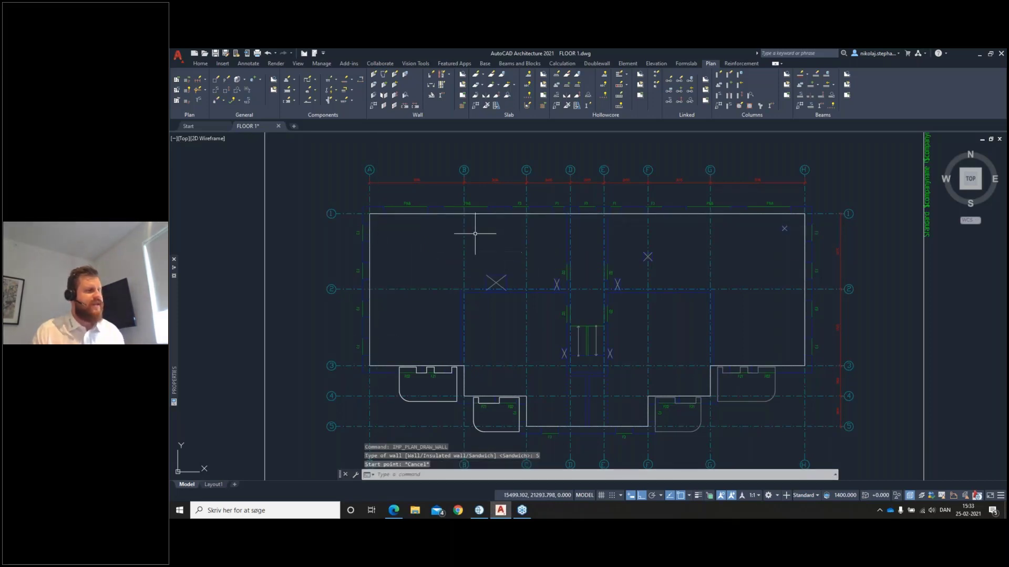
Start a sandwich wall outline with definition SW42 and height 2600 on the building's outer polyline, erasing the polyline and using a gap of 20.
{"action": "left_click", "coordinate": [385, 77]}
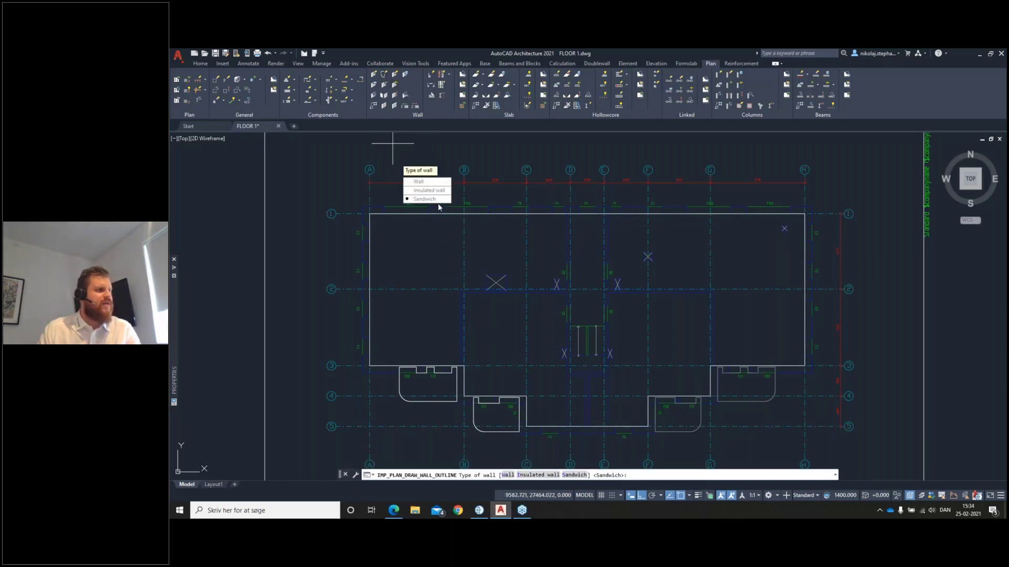
{"action": "left_click", "coordinate": [428, 198]}
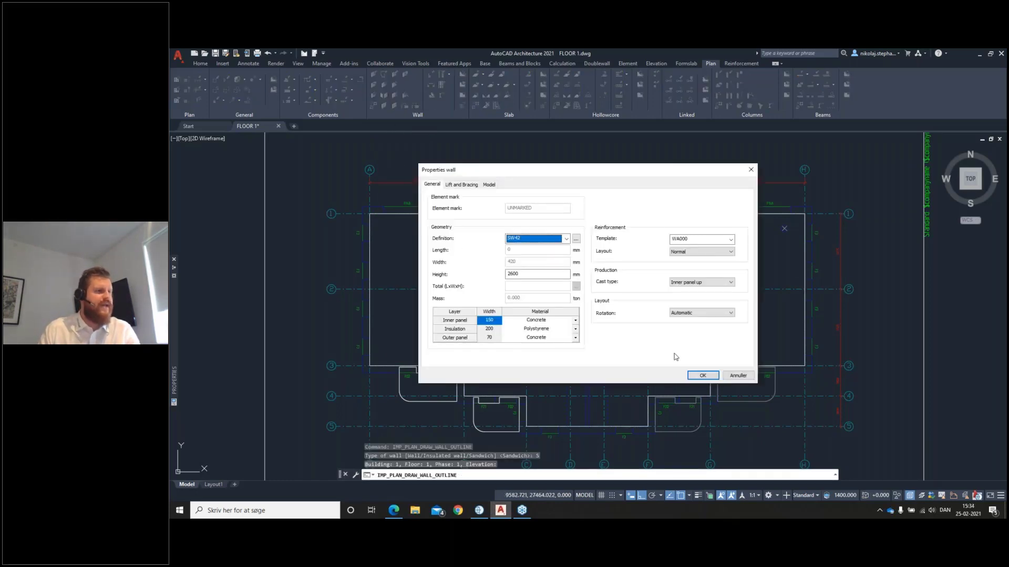
{"action": "left_click", "coordinate": [702, 375]}
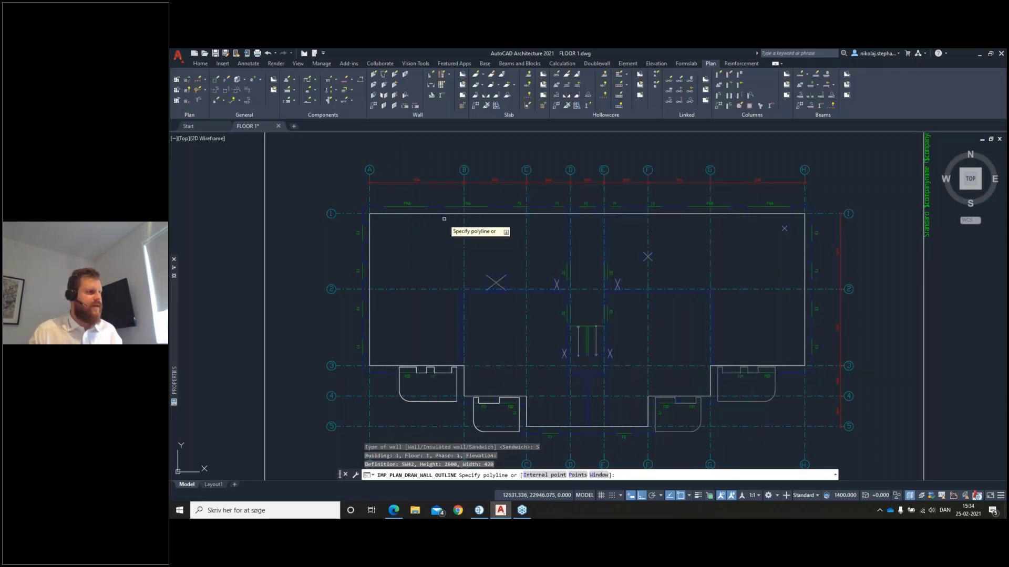
{"action": "left_click", "coordinate": [448, 213]}
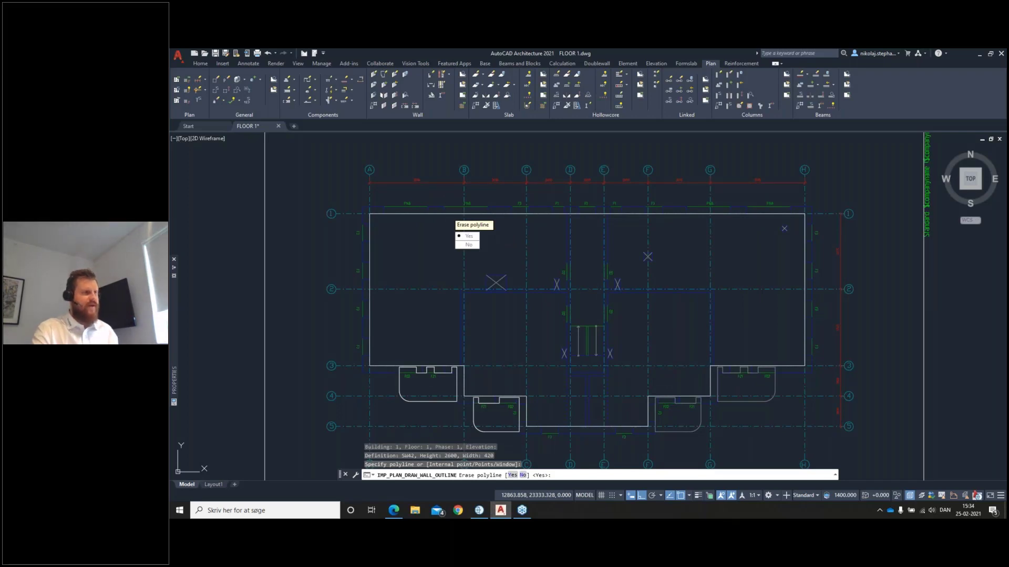
{"action": "key", "text": "Return"}
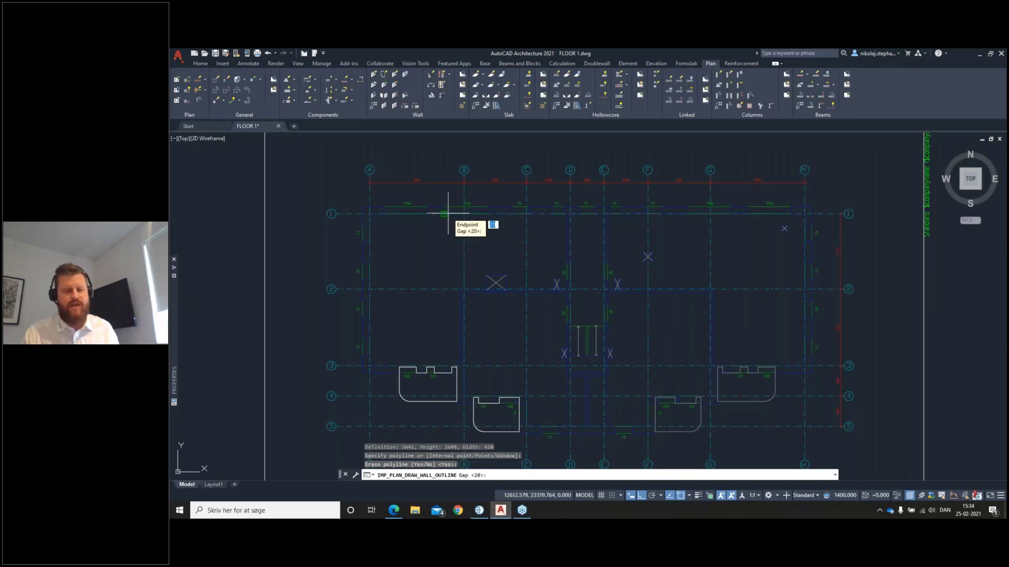
{"action": "key", "text": "Return"}
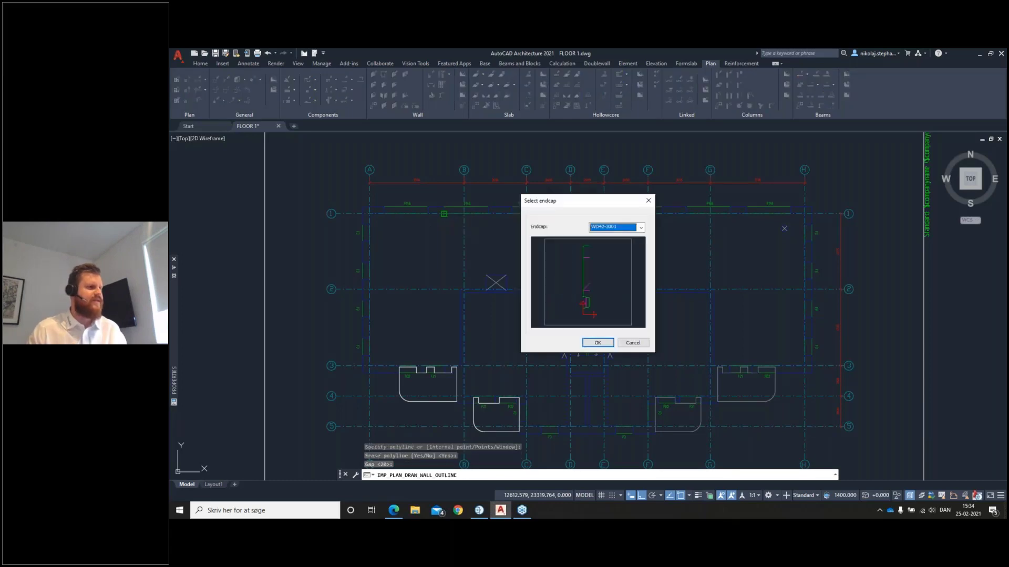
Compare the available endcap types and apply the straight endcap WD42-3001 to the wall joints.
{"action": "left_click_drag", "start_coordinate": [618, 200], "coordinate": [648, 186]}
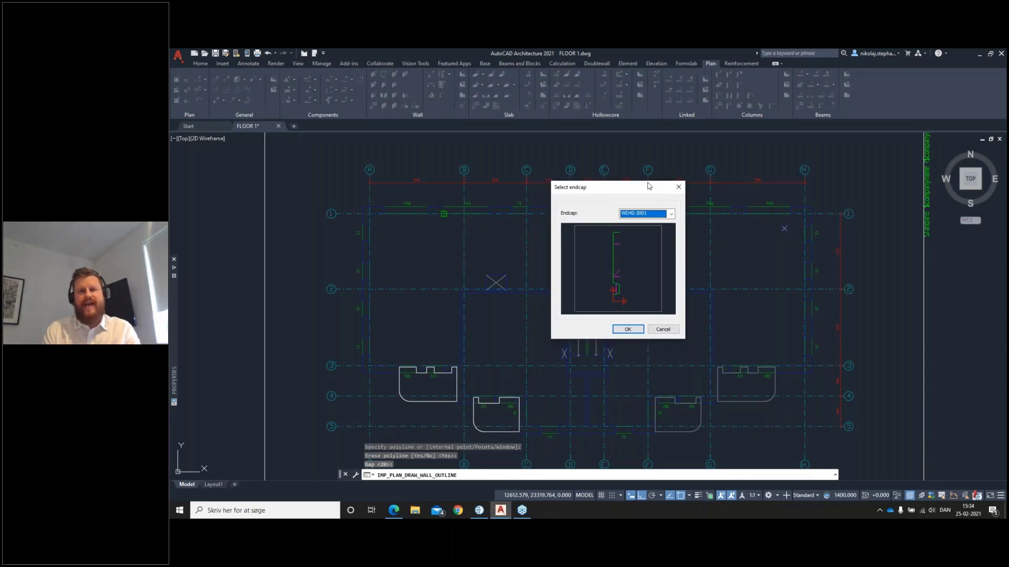
{"action": "left_click", "coordinate": [671, 214]}
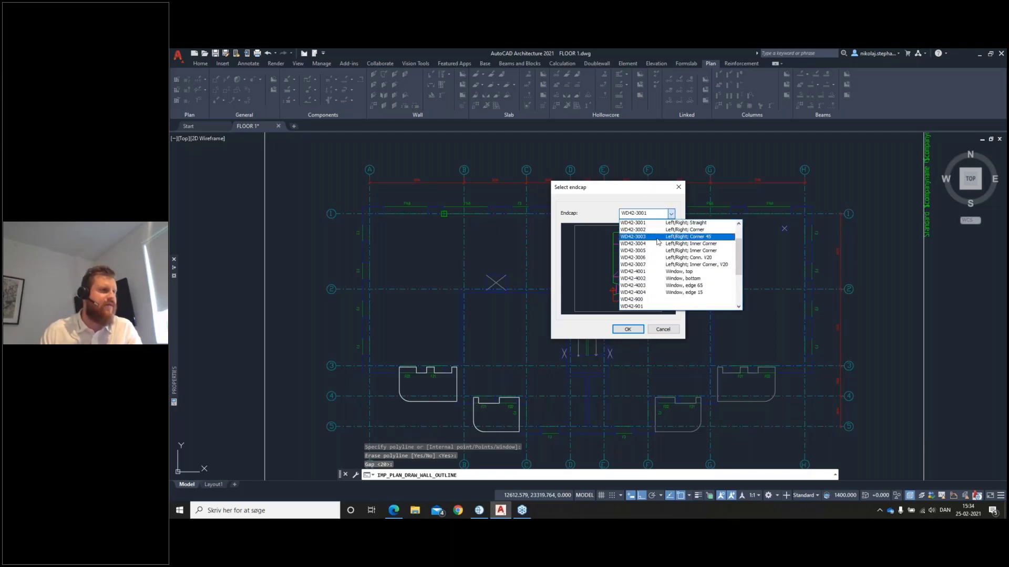
{"action": "left_click", "coordinate": [659, 238]}
{"action": "left_click", "coordinate": [671, 214]}
{"action": "left_click", "coordinate": [658, 232]}
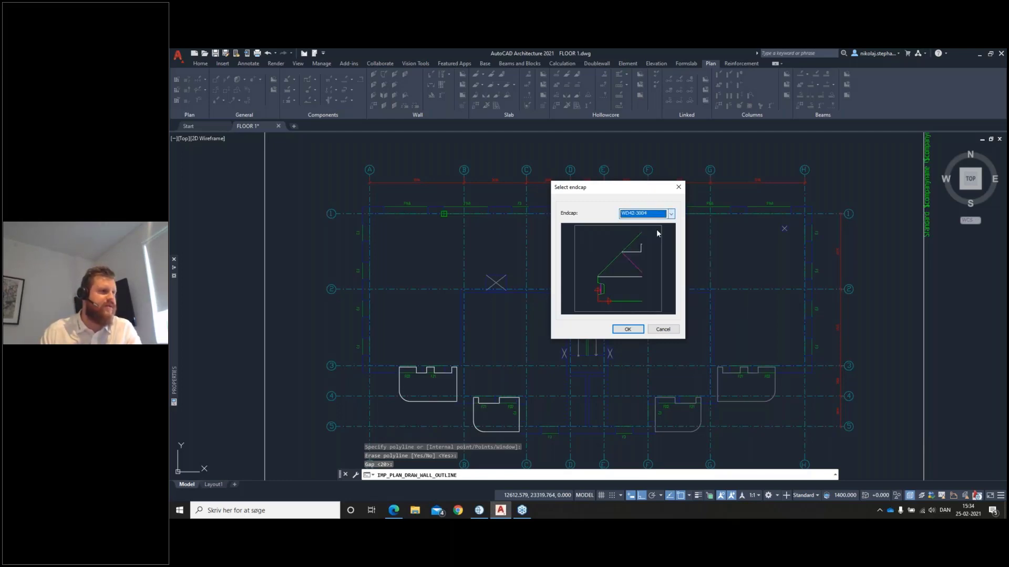
{"action": "left_click", "coordinate": [671, 215]}
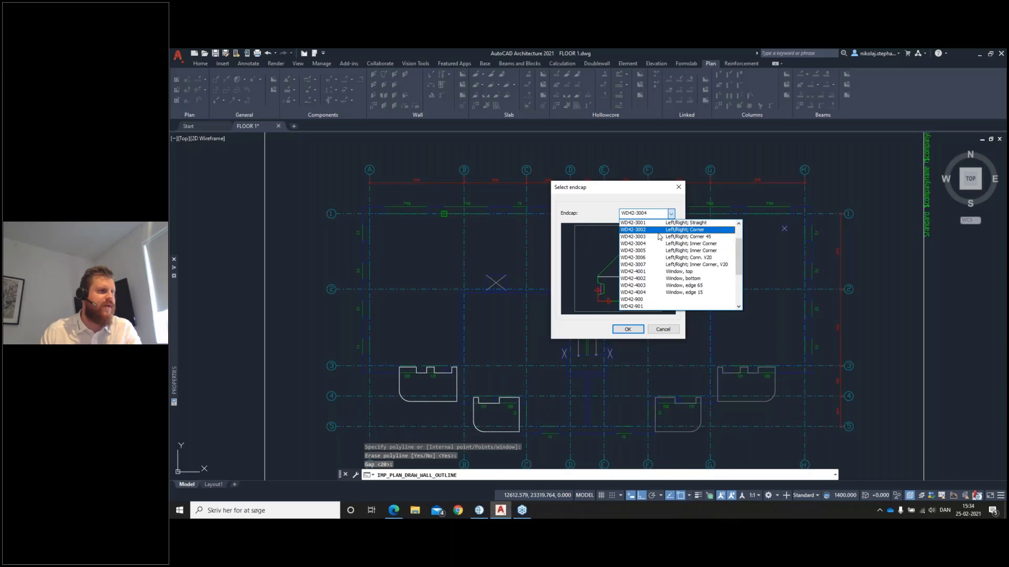
{"action": "scroll", "coordinate": [659, 237], "scroll_direction": "up", "scroll_amount": 3}
{"action": "left_click", "coordinate": [660, 244]}
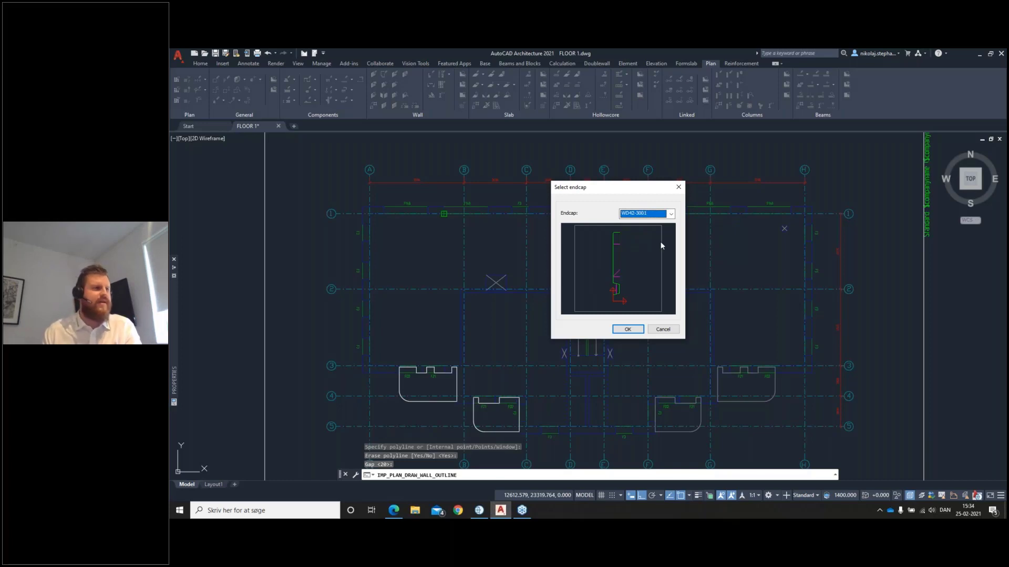
{"action": "left_click", "coordinate": [627, 330]}
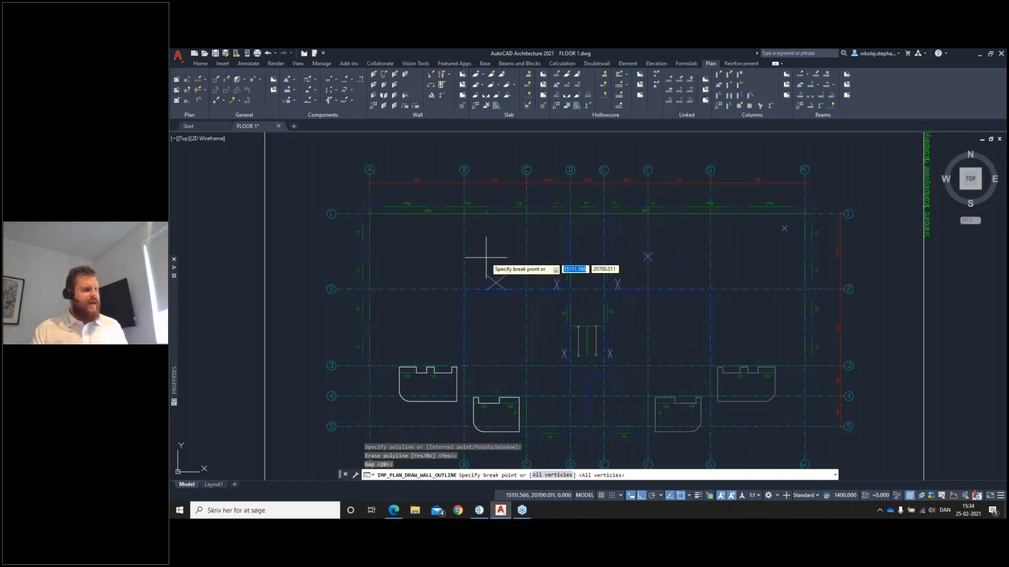
Add wall break points at all vertices and two more along grid line 1, between axes A-B and B-C.
{"action": "type", "text": "a"}
{"action": "key", "text": "Return"}
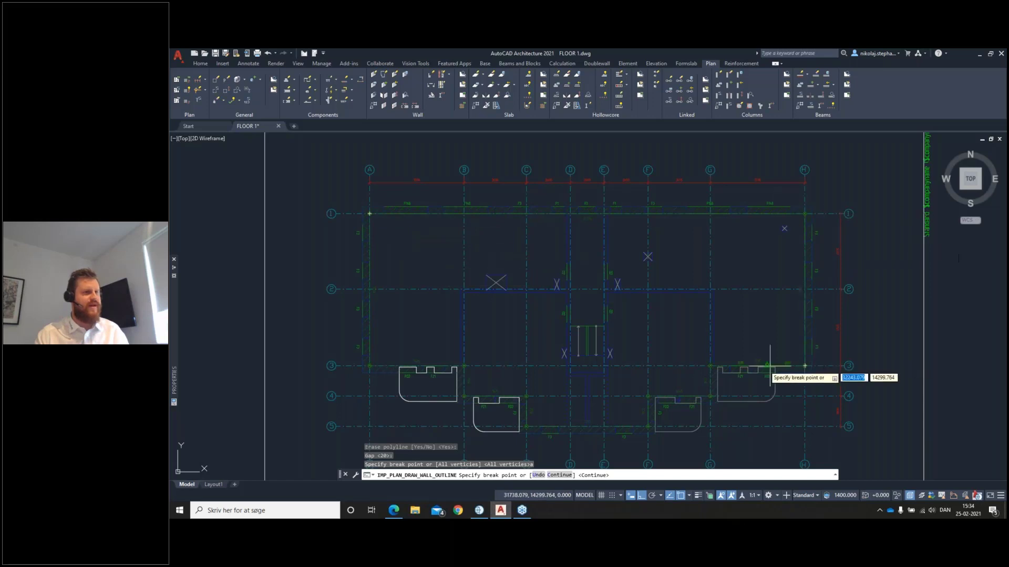
{"action": "scroll", "coordinate": [432, 222], "scroll_direction": "up", "scroll_amount": 4}
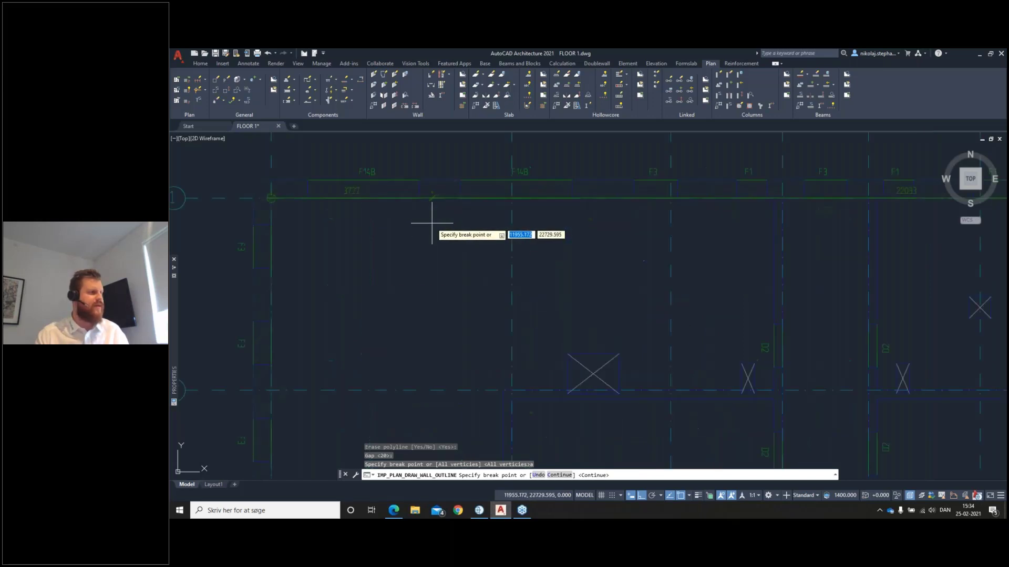
{"action": "left_click", "coordinate": [439, 198]}
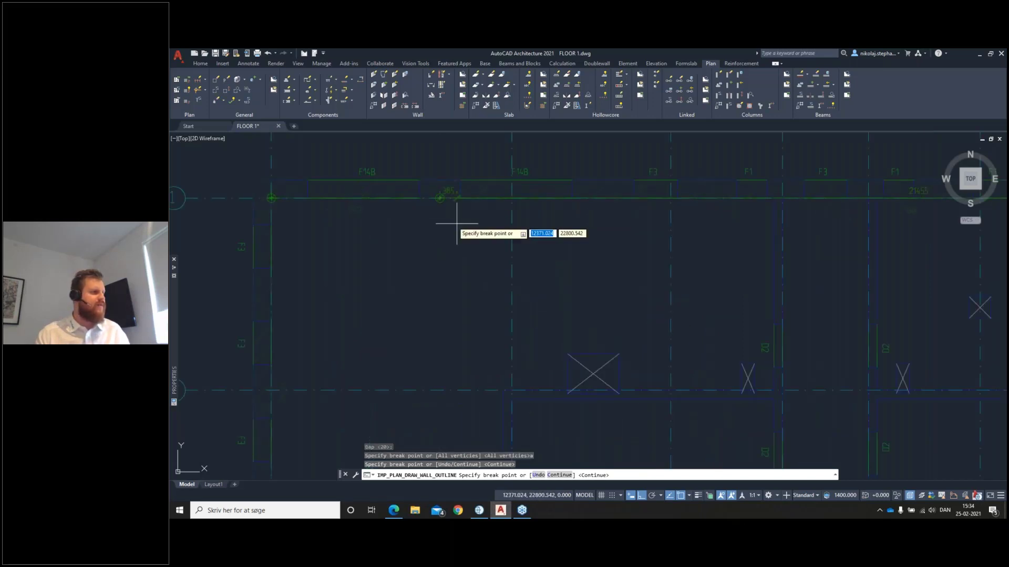
{"action": "left_click", "coordinate": [603, 198]}
Add break points along grid line 1 at axes D and E, and on both sides of axis G.
{"action": "middle_click_drag", "start_coordinate": [675, 229], "coordinate": [535, 247]}
{"action": "scroll", "coordinate": [650, 266], "scroll_direction": "down", "scroll_amount": 5}
{"action": "scroll", "coordinate": [604, 232], "scroll_direction": "up", "scroll_amount": 7}
{"action": "left_click", "coordinate": [581, 232]}
{"action": "scroll", "coordinate": [713, 242], "scroll_direction": "down", "scroll_amount": 2}
{"action": "scroll", "coordinate": [746, 268], "scroll_direction": "down", "scroll_amount": 2}
{"action": "middle_click_drag", "start_coordinate": [772, 279], "coordinate": [615, 273]}
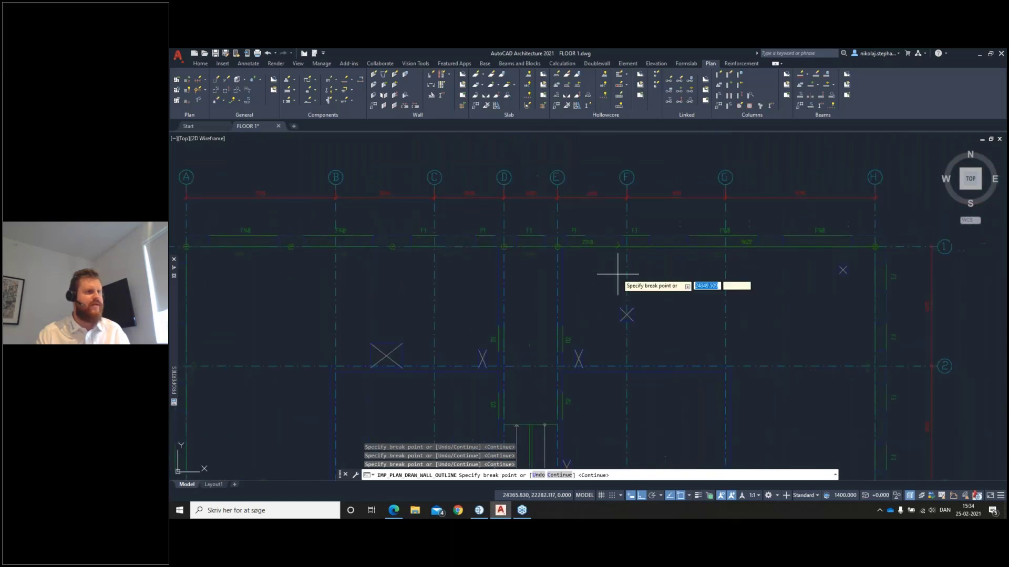
{"action": "left_click", "coordinate": [668, 247]}
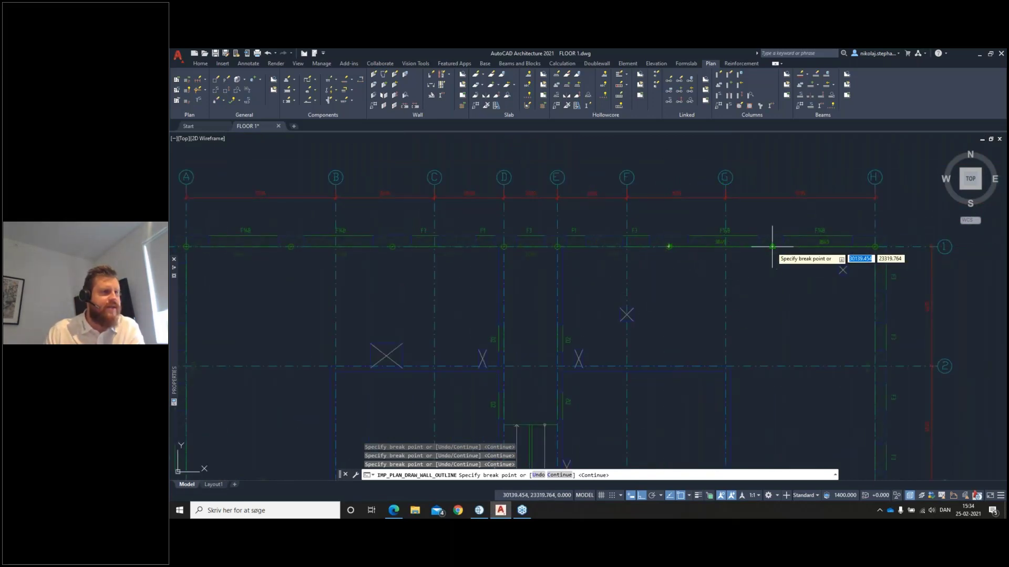
Add break points on the axis H wall at grid line 2 and on the grid line 5 wall midway between axes D and E.
{"action": "scroll", "coordinate": [798, 283], "scroll_direction": "down", "scroll_amount": 2}
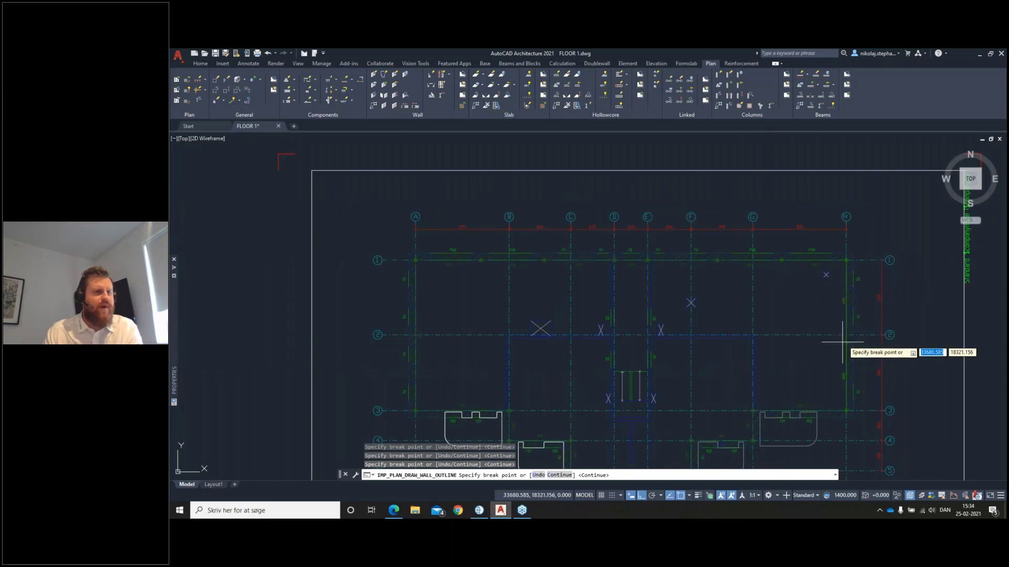
{"action": "scroll", "coordinate": [843, 339], "scroll_direction": "up", "scroll_amount": 4}
{"action": "scroll", "coordinate": [846, 331], "scroll_direction": "down", "scroll_amount": 4}
{"action": "middle_click_drag", "start_coordinate": [736, 364], "coordinate": [776, 308]}
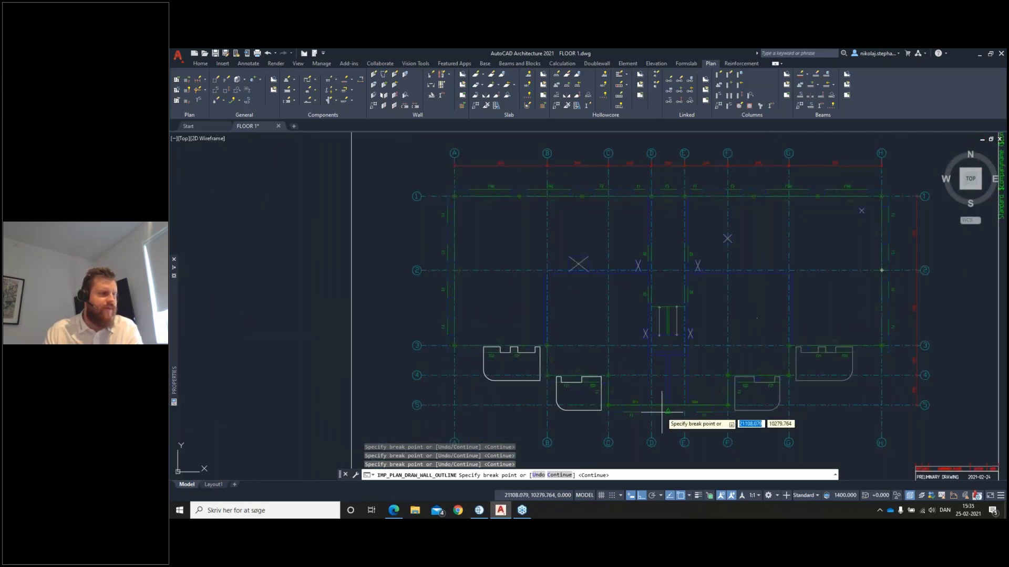
{"action": "scroll", "coordinate": [691, 360], "scroll_direction": "up", "scroll_amount": 5}
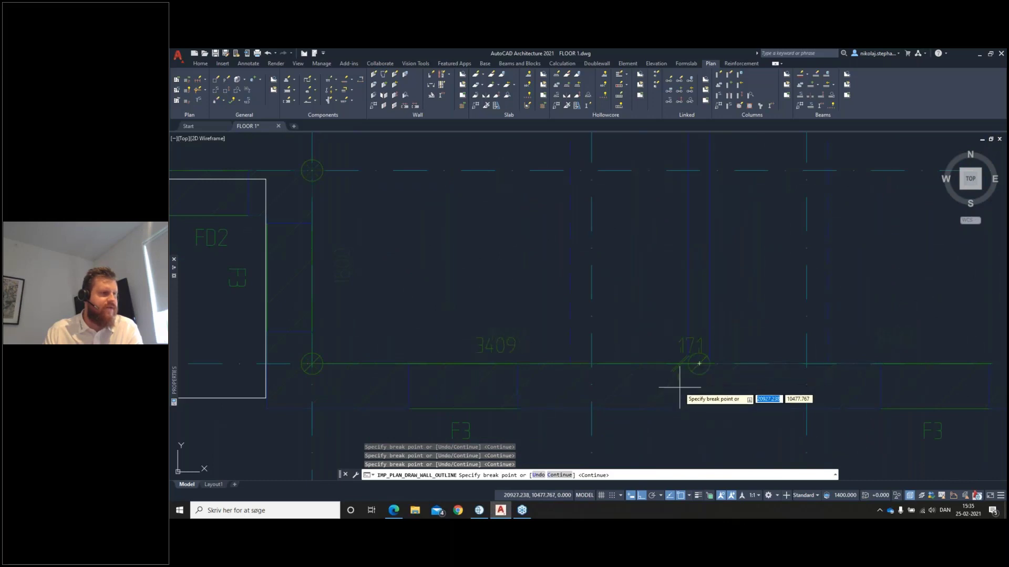
{"action": "scroll", "coordinate": [683, 362], "scroll_direction": "down", "scroll_amount": 5}
Add a break point on the axis A wall at grid line 2 and generate the sandwich walls.
{"action": "scroll", "coordinate": [486, 246], "scroll_direction": "up", "scroll_amount": 1}
{"action": "scroll", "coordinate": [487, 247], "scroll_direction": "up", "scroll_amount": 2}
{"action": "left_click", "coordinate": [441, 257]}
{"action": "scroll", "coordinate": [601, 279], "scroll_direction": "down", "scroll_amount": 8}
{"action": "middle_click_drag", "start_coordinate": [703, 291], "coordinate": [692, 293]}
{"action": "scroll", "coordinate": [656, 286], "scroll_direction": "up", "scroll_amount": 3}
{"action": "scroll", "coordinate": [667, 284], "scroll_direction": "down", "scroll_amount": 1}
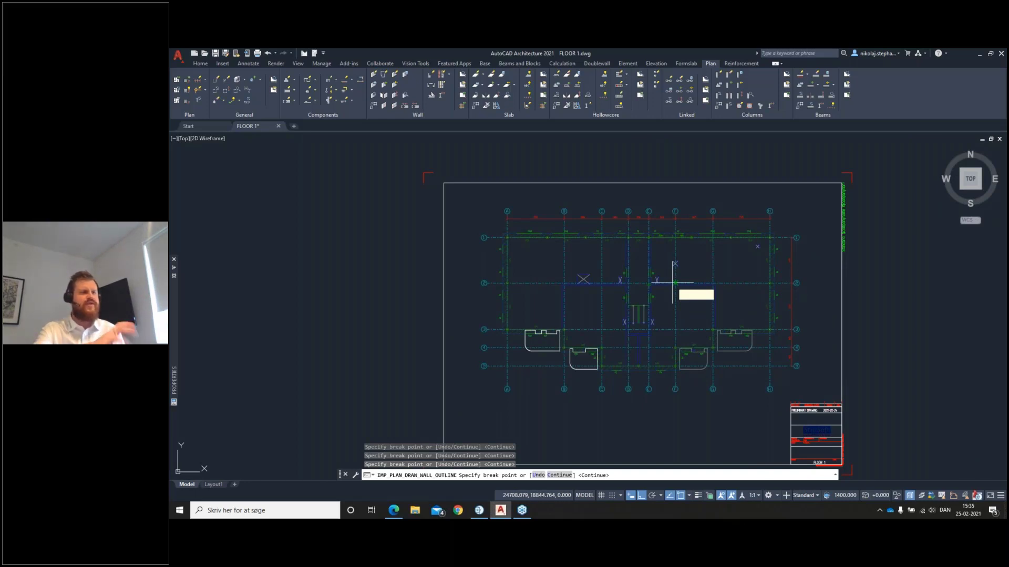
{"action": "key", "text": "Return"}
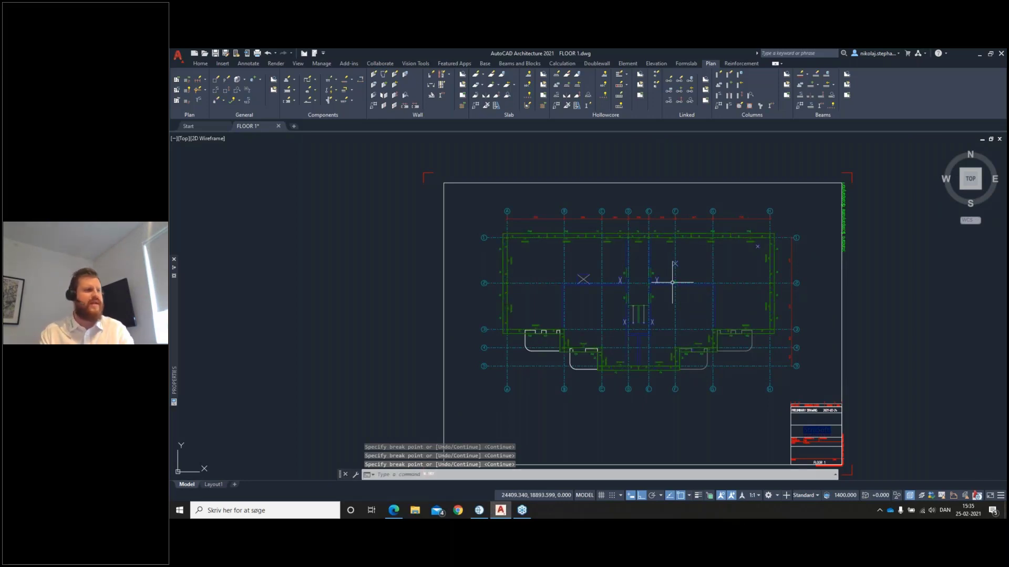
Inspect the generated outer walls in plan and in the SW Isometric view.
{"action": "scroll", "coordinate": [590, 270], "scroll_direction": "up", "scroll_amount": 3}
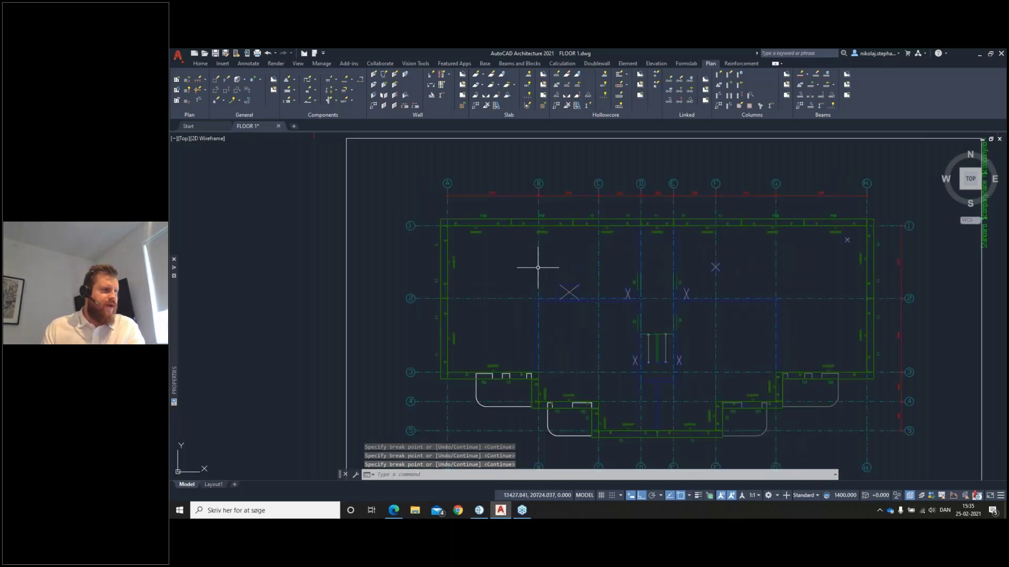
{"action": "middle_click_drag", "start_coordinate": [652, 281], "coordinate": [628, 270]}
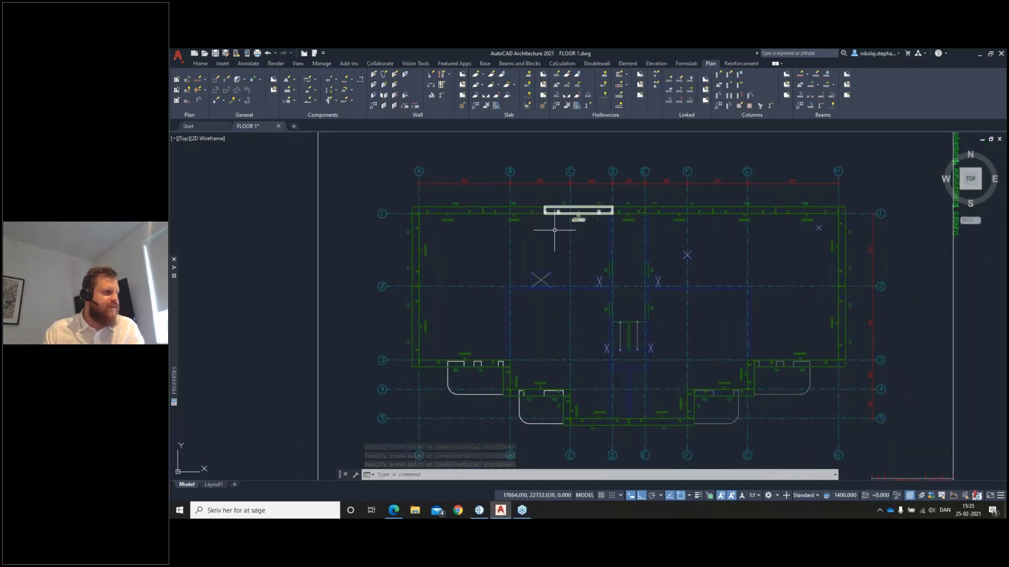
{"action": "left_click", "coordinate": [186, 141]}
{"action": "left_click", "coordinate": [229, 220]}
{"action": "middle_click_drag", "start_coordinate": [572, 310], "coordinate": [612, 279]}
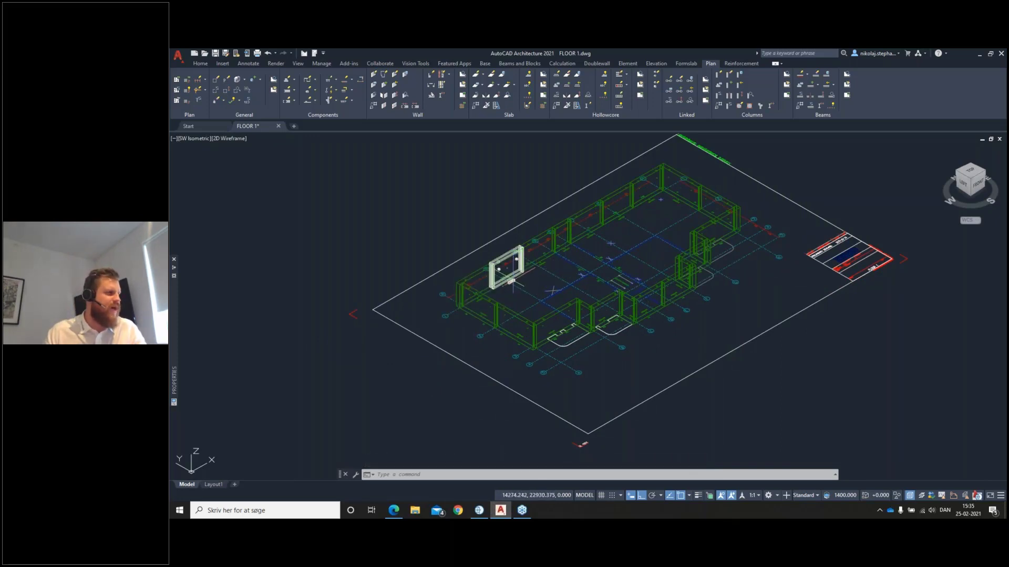
Set the plan presentation to Solid and examine the sandwich wall beside axis B on grid line 1 up close.
{"action": "left_click", "coordinate": [253, 93]}
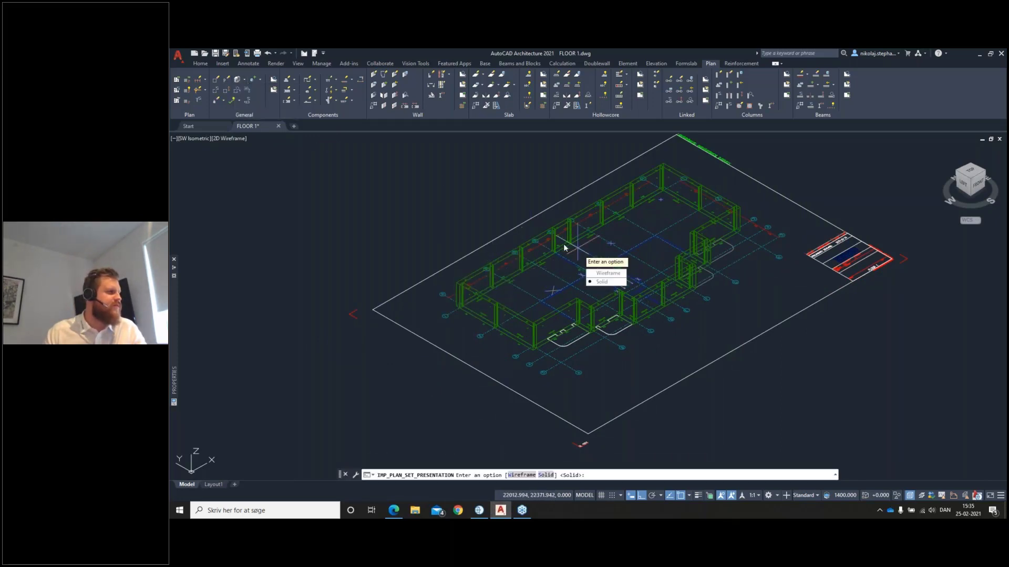
{"action": "type", "text": "S"}
{"action": "key", "text": "Return"}
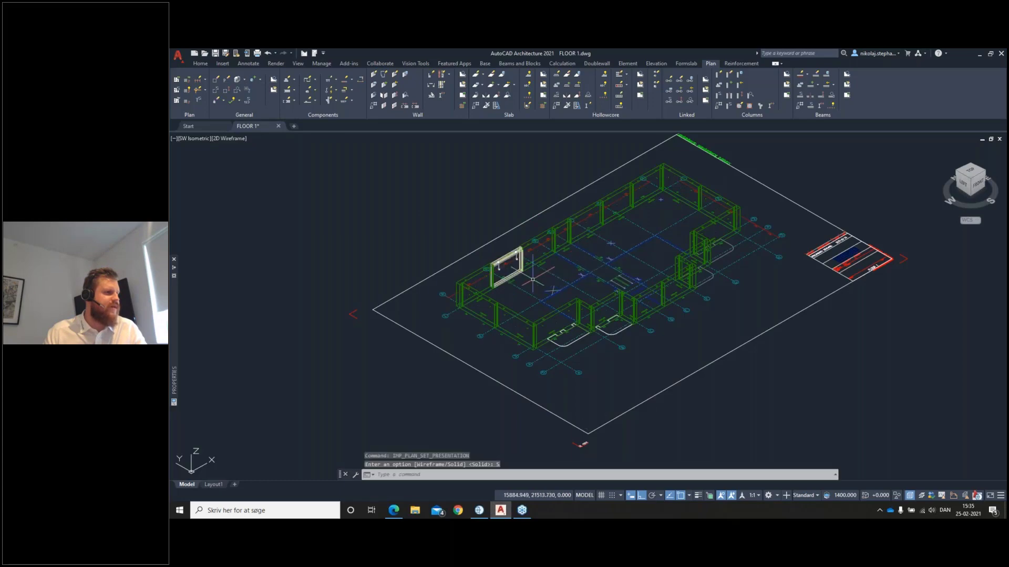
{"action": "scroll", "coordinate": [507, 263], "scroll_direction": "up", "scroll_amount": 8}
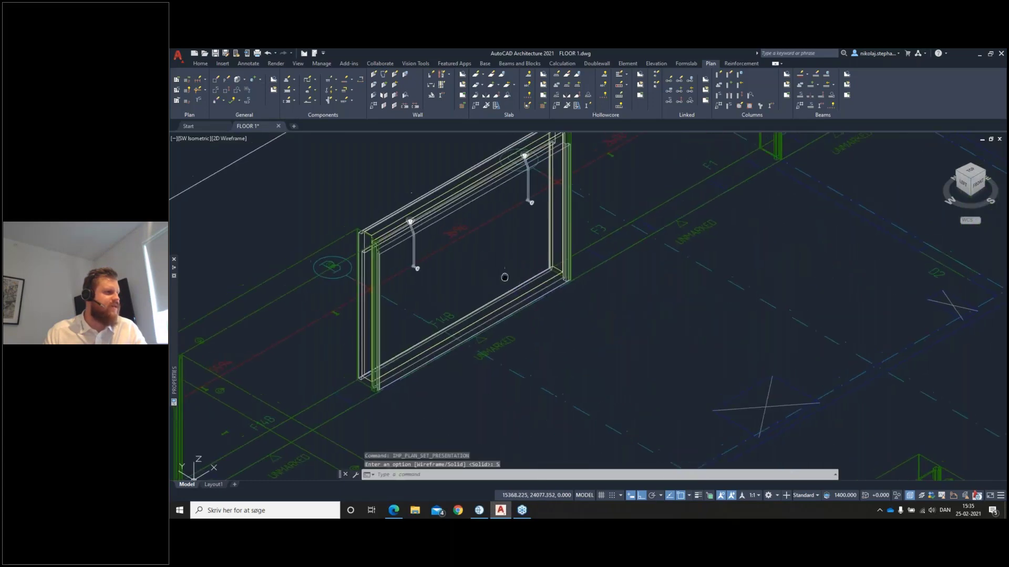
{"action": "scroll", "coordinate": [395, 240], "scroll_direction": "up", "scroll_amount": 2}
{"action": "scroll", "coordinate": [403, 282], "scroll_direction": "down", "scroll_amount": 2}
{"action": "middle_click_drag", "start_coordinate": [495, 282], "coordinate": [445, 328]}
Set the plan presentation to Wireframe and return to the Top view.
{"action": "left_click", "coordinate": [445, 266]}
{"action": "left_click", "coordinate": [245, 83]}
{"action": "left_click", "coordinate": [257, 96]}
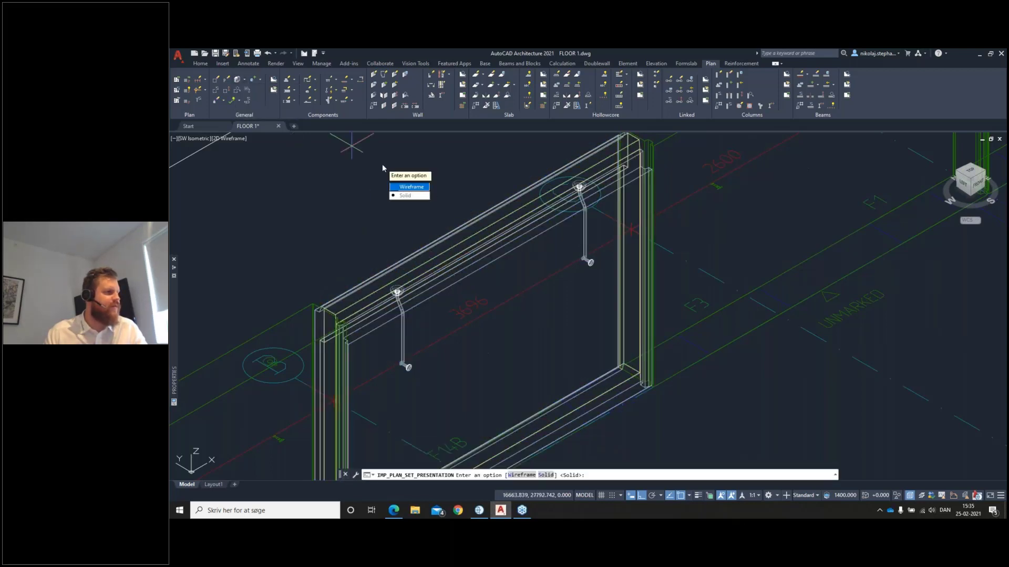
{"action": "type", "text": "w"}
{"action": "key", "text": "Return"}
{"action": "scroll", "coordinate": [665, 323], "scroll_direction": "down", "scroll_amount": 5}
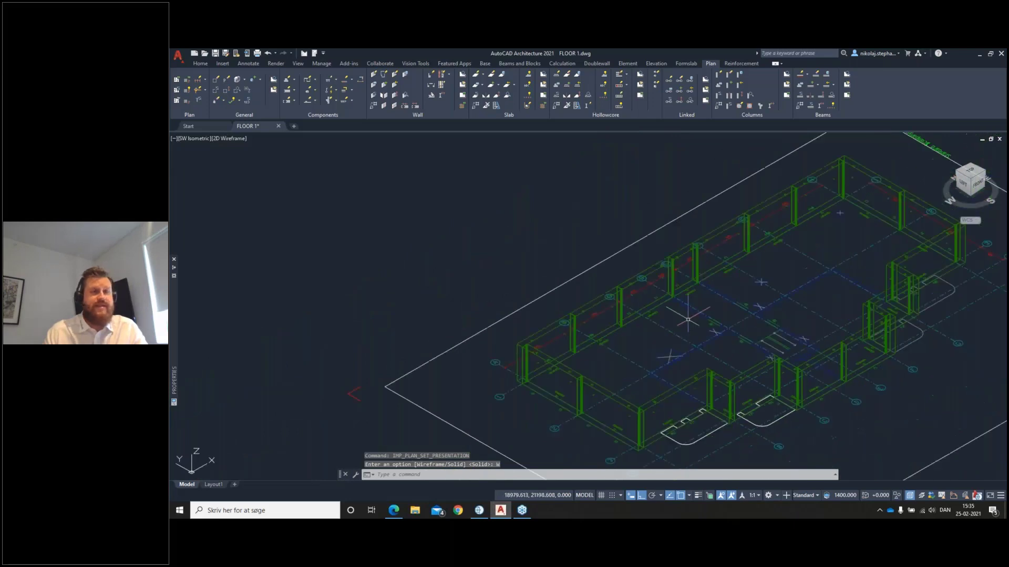
{"action": "middle_click_drag", "start_coordinate": [778, 313], "coordinate": [692, 315]}
{"action": "left_click", "coordinate": [970, 171]}
Set up a Sandwich-type opening using F14B, with the opening's name as its window/door text.
{"action": "scroll", "coordinate": [594, 246], "scroll_direction": "up", "scroll_amount": 4}
{"action": "scroll", "coordinate": [666, 269], "scroll_direction": "up", "scroll_amount": 2}
{"action": "middle_click_drag", "start_coordinate": [635, 279], "coordinate": [664, 270]}
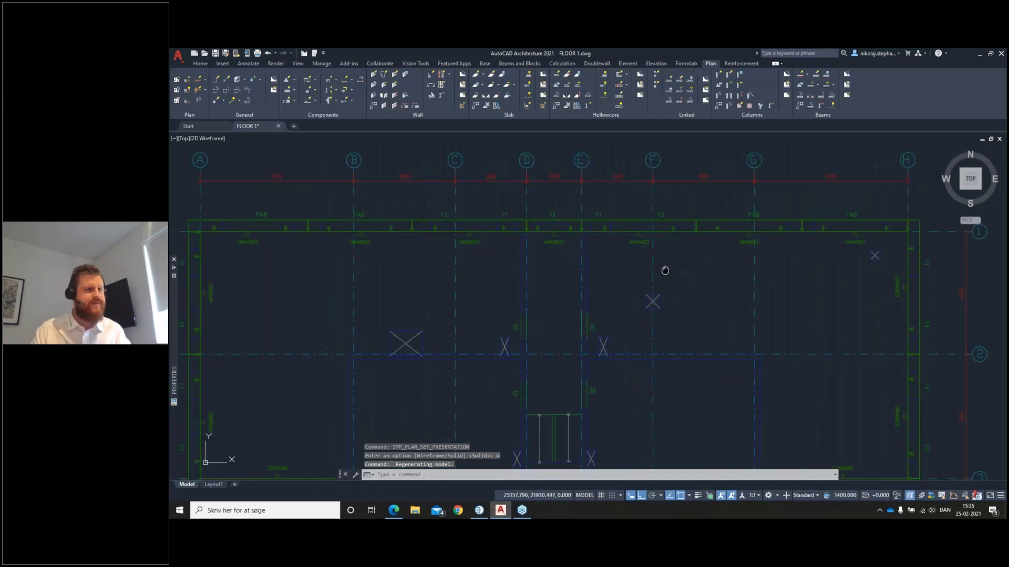
{"action": "middle_click_drag", "start_coordinate": [533, 278], "coordinate": [613, 267]}
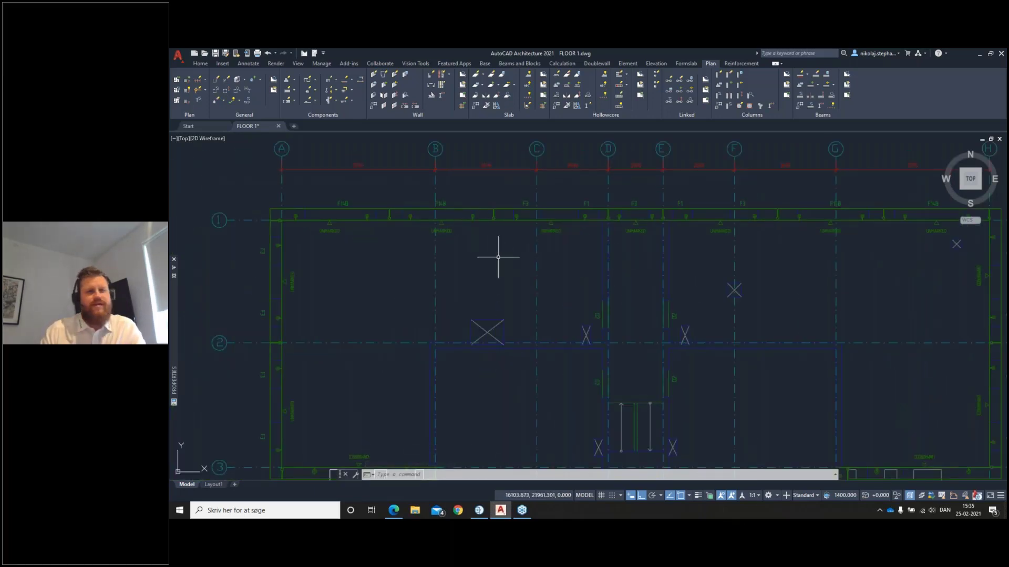
{"action": "scroll", "coordinate": [578, 273], "scroll_direction": "down", "scroll_amount": 4}
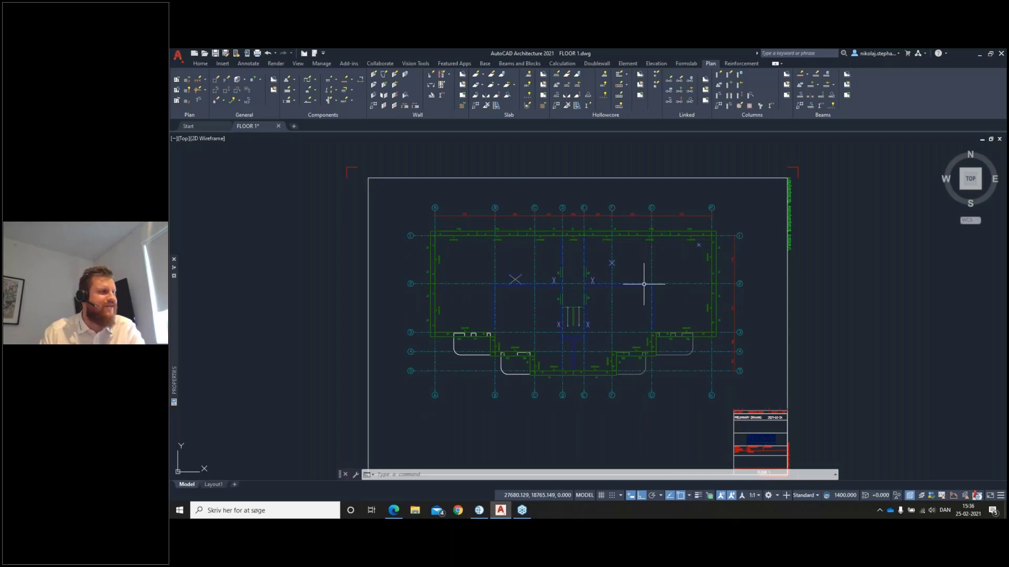
{"action": "scroll", "coordinate": [484, 230], "scroll_direction": "up", "scroll_amount": 4}
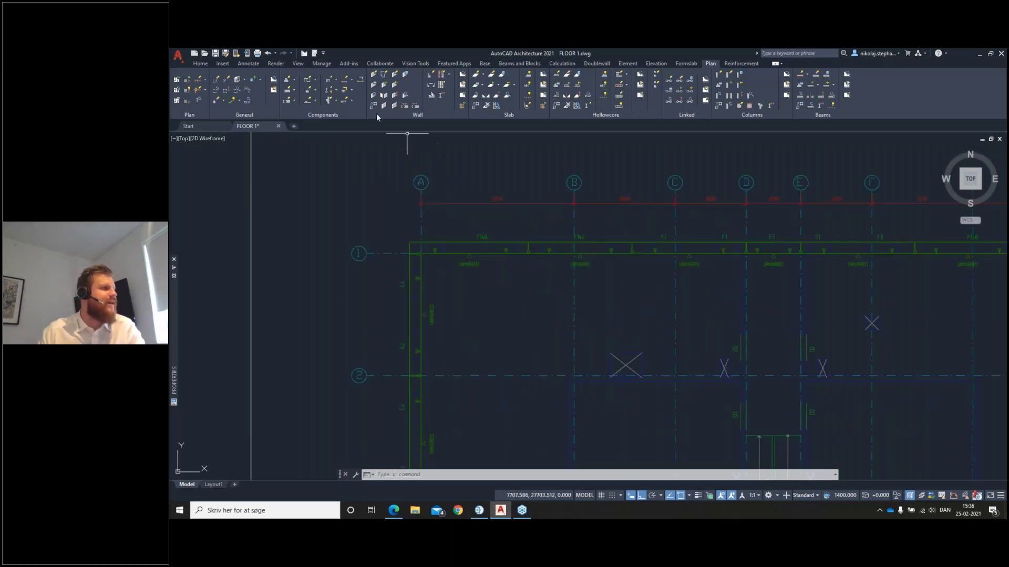
{"action": "left_click", "coordinate": [318, 80]}
{"action": "left_click", "coordinate": [326, 109]}
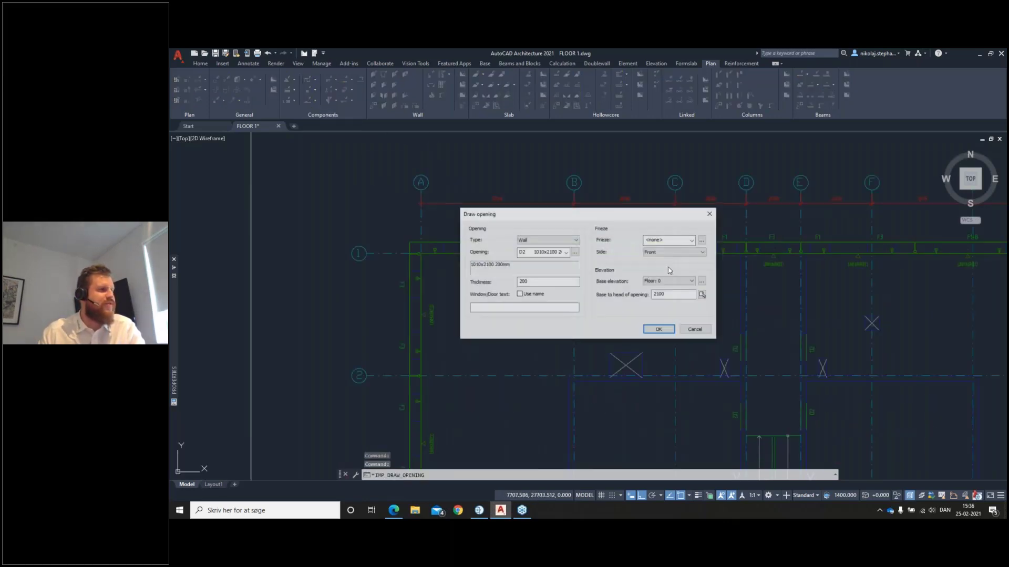
{"action": "left_click", "coordinate": [565, 241]}
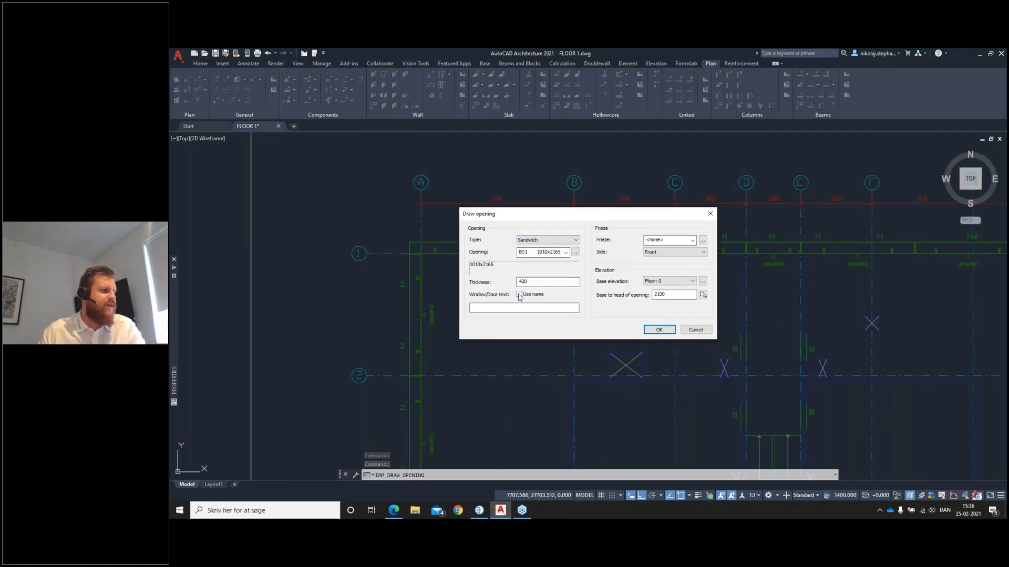
{"action": "left_click", "coordinate": [566, 252]}
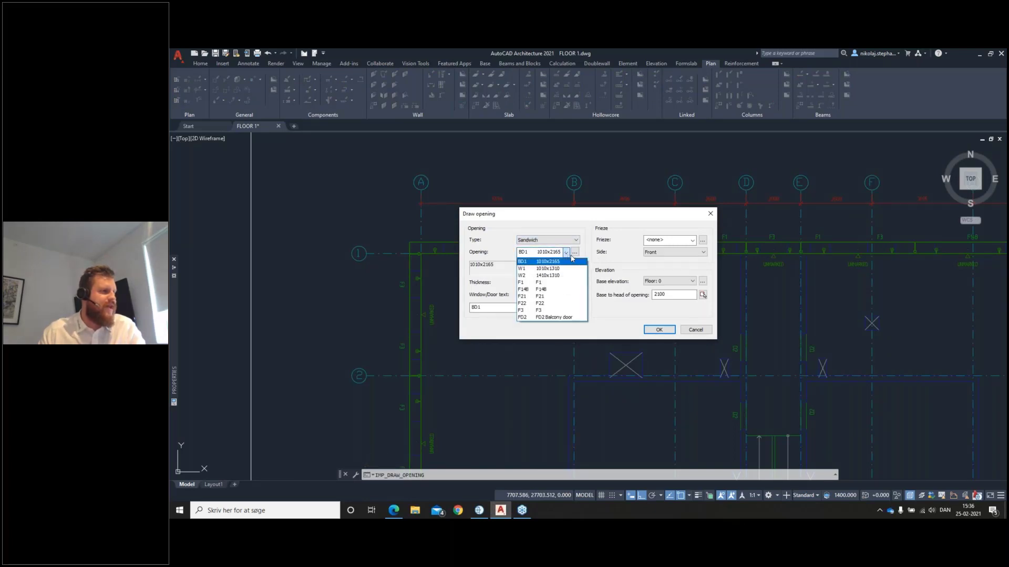
{"action": "left_click", "coordinate": [552, 289]}
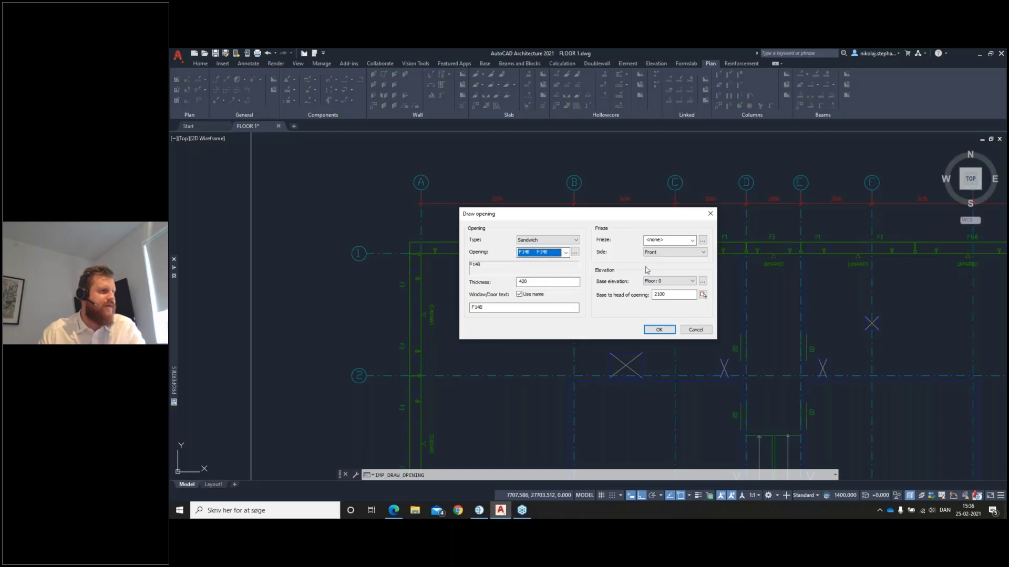
{"action": "left_click", "coordinate": [658, 329]}
Place two F14B openings in the grid line 1 wall, one between axes A and B and one across axis B.
{"action": "scroll", "coordinate": [469, 260], "scroll_direction": "up", "scroll_amount": 2}
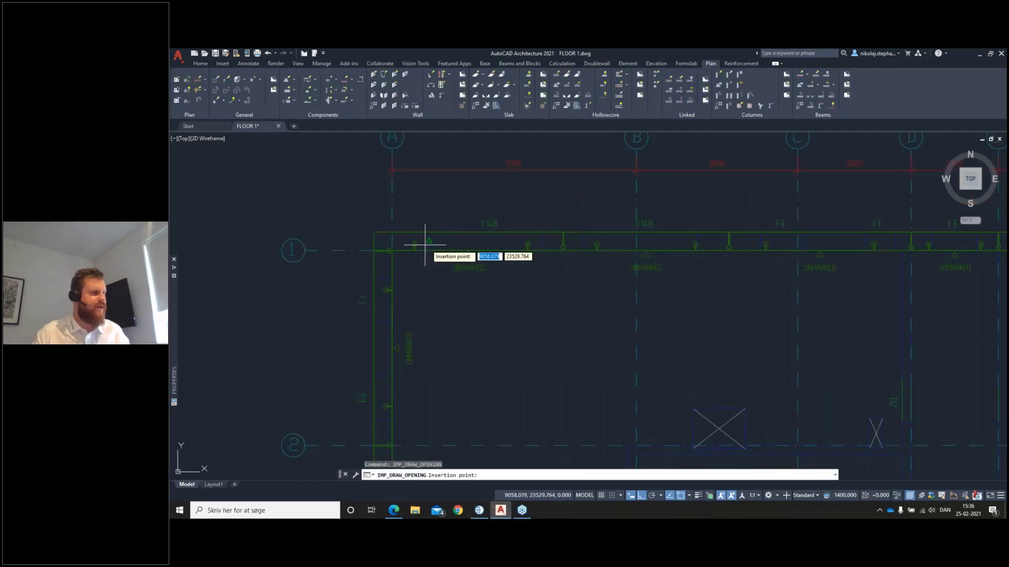
{"action": "left_click", "coordinate": [430, 250]}
{"action": "left_click", "coordinate": [504, 254]}
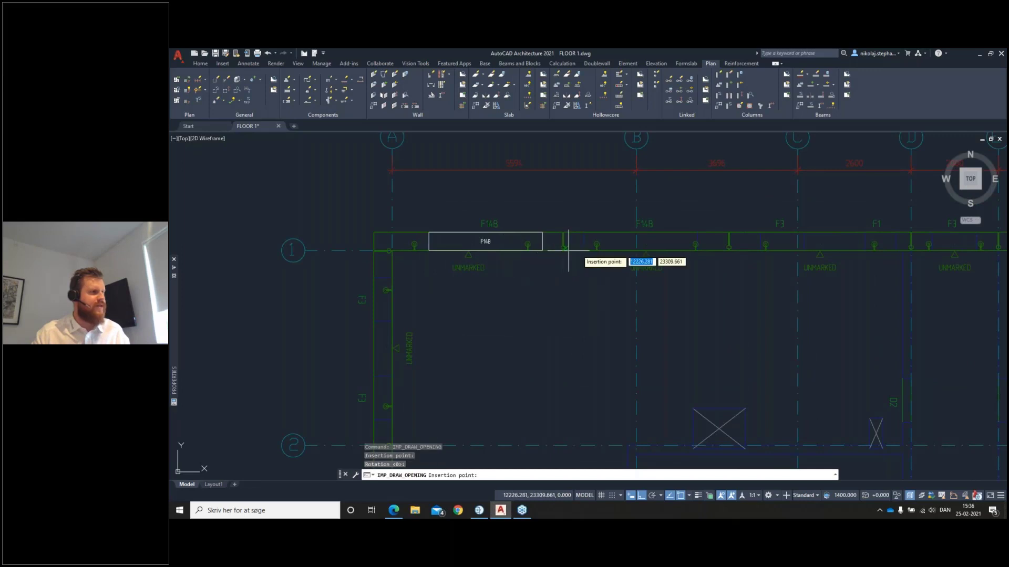
{"action": "left_click", "coordinate": [584, 250]}
{"action": "left_click", "coordinate": [736, 275]}
Place two F14B openings in the grid line 1 wall, one across axis G and one between axes G and H.
{"action": "scroll", "coordinate": [534, 279], "scroll_direction": "down", "scroll_amount": 3}
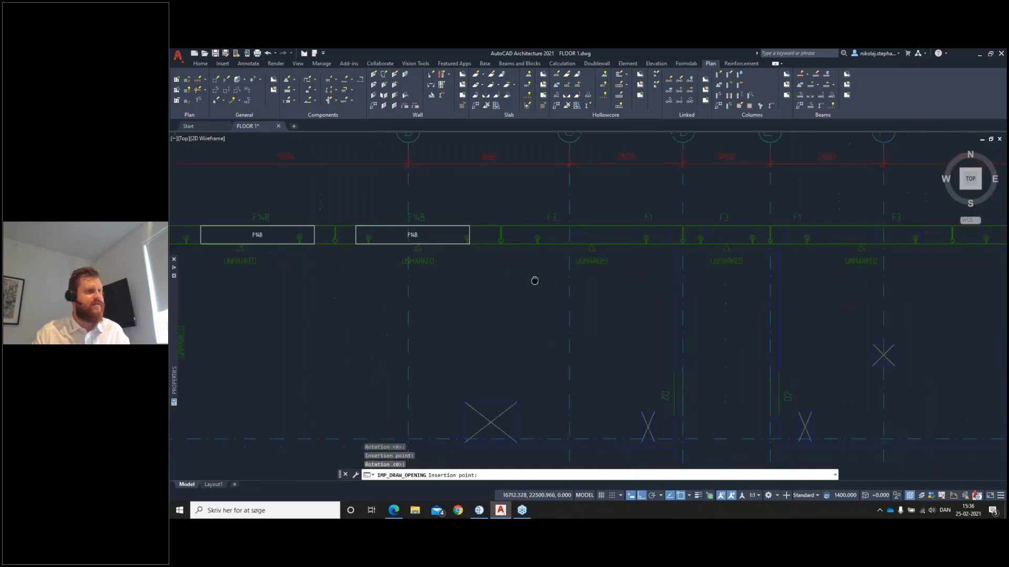
{"action": "scroll", "coordinate": [819, 268], "scroll_direction": "up", "scroll_amount": 5}
{"action": "left_click", "coordinate": [786, 240]}
{"action": "left_click", "coordinate": [819, 245]}
{"action": "scroll", "coordinate": [849, 273], "scroll_direction": "down", "scroll_amount": 3}
{"action": "scroll", "coordinate": [762, 262], "scroll_direction": "up", "scroll_amount": 3}
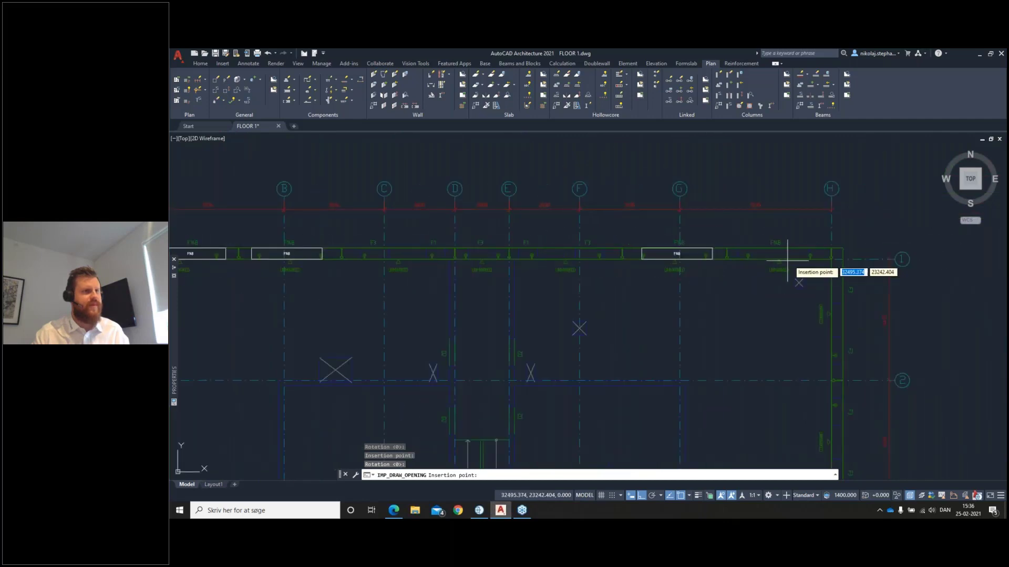
{"action": "scroll", "coordinate": [782, 280], "scroll_direction": "down", "scroll_amount": 5}
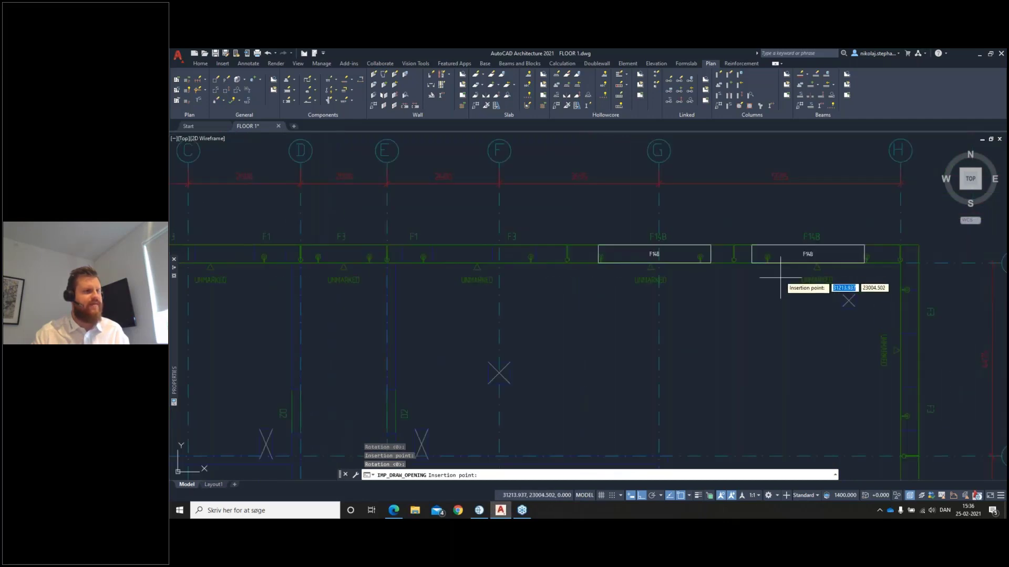
{"action": "scroll", "coordinate": [697, 314], "scroll_direction": "up", "scroll_amount": 2}
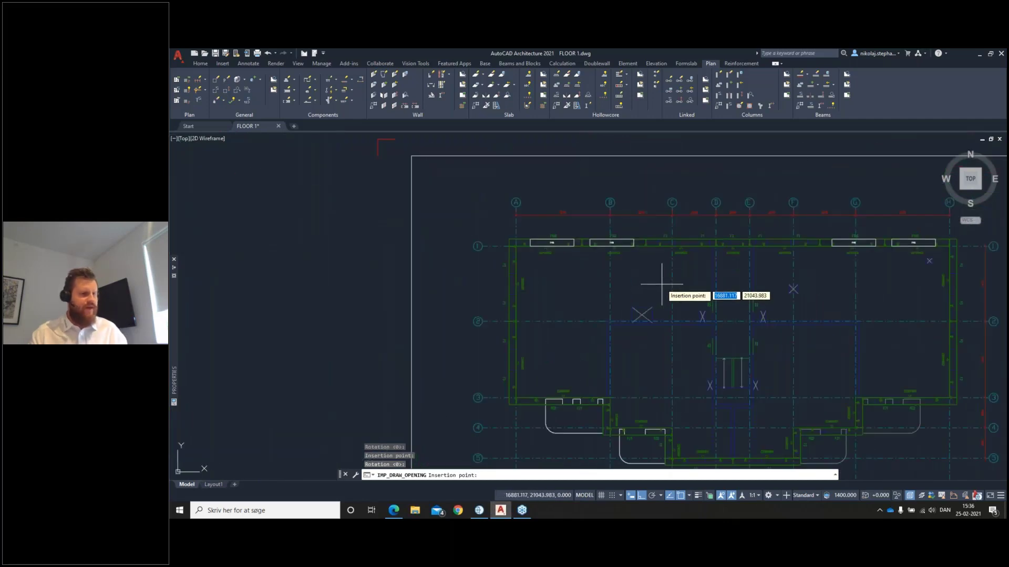
Restart the opening command with opening F3, using its name as the window/door text.
{"action": "key", "text": "Return"}
{"action": "key", "text": "Return"}
{"action": "left_click", "coordinate": [566, 253]}
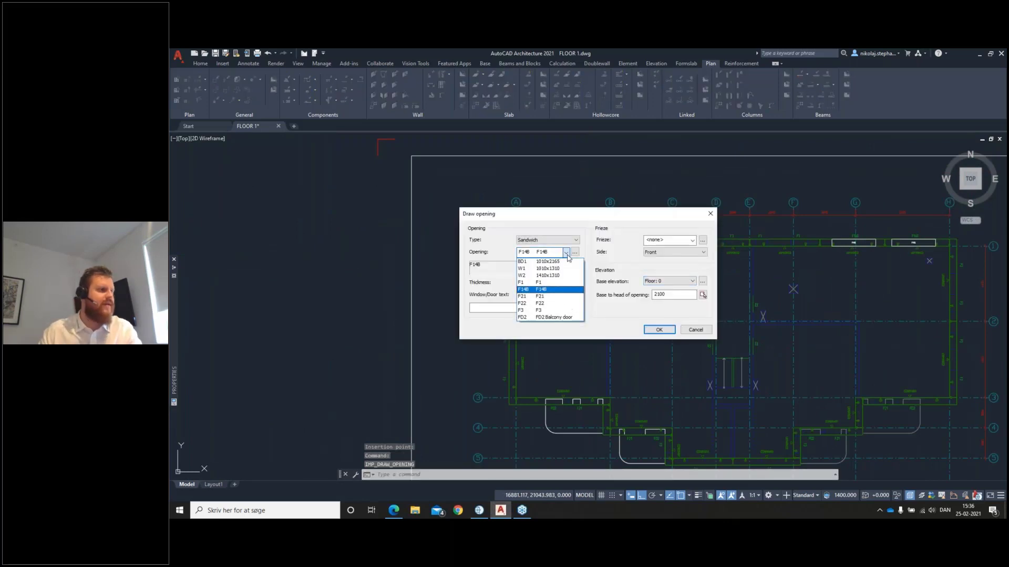
{"action": "left_click", "coordinate": [568, 311]}
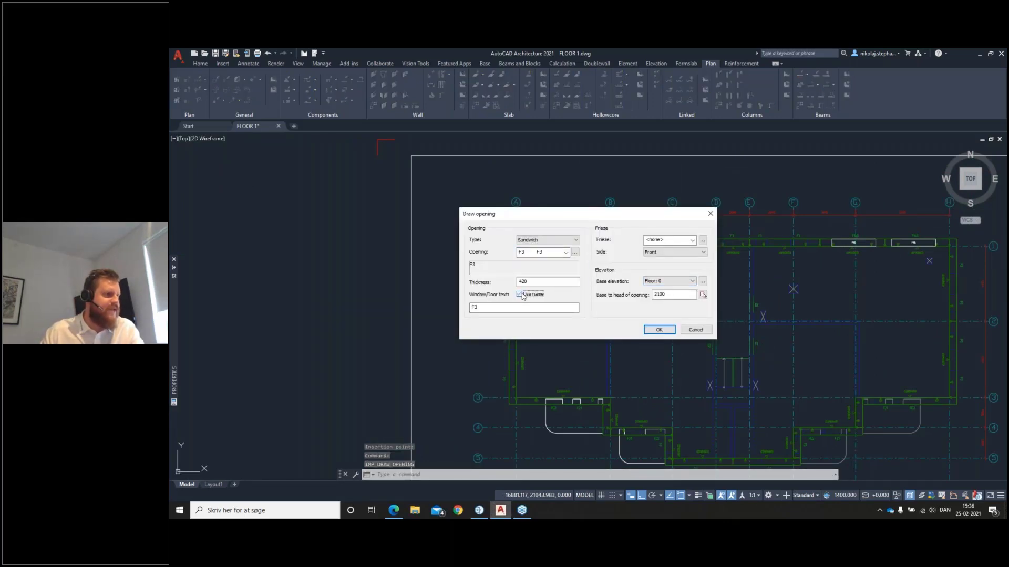
{"action": "left_click", "coordinate": [659, 330]}
Place F3 openings in the grid line 1 wall, one beside axis C and one between axes D and E.
{"action": "scroll", "coordinate": [678, 246], "scroll_direction": "up", "scroll_amount": 5}
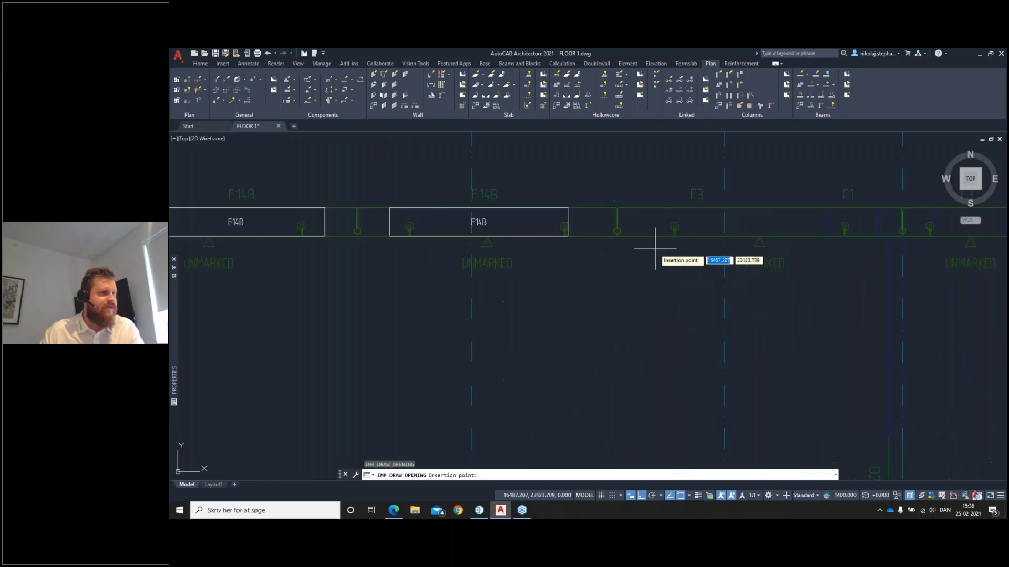
{"action": "left_click", "coordinate": [684, 212]}
{"action": "left_click", "coordinate": [737, 227]}
{"action": "scroll", "coordinate": [756, 240], "scroll_direction": "down", "scroll_amount": 7}
{"action": "middle_click_drag", "start_coordinate": [806, 259], "coordinate": [577, 270]}
{"action": "scroll", "coordinate": [716, 245], "scroll_direction": "up", "scroll_amount": 5}
{"action": "left_click", "coordinate": [590, 259]}
{"action": "left_click", "coordinate": [616, 269]}
Place an F3 opening in the grid line 1 wall beside axis F.
{"action": "scroll", "coordinate": [622, 270], "scroll_direction": "down", "scroll_amount": 5}
{"action": "middle_click_drag", "start_coordinate": [757, 295], "coordinate": [604, 294]}
{"action": "scroll", "coordinate": [620, 293], "scroll_direction": "down", "scroll_amount": 2}
{"action": "scroll", "coordinate": [693, 280], "scroll_direction": "up", "scroll_amount": 4}
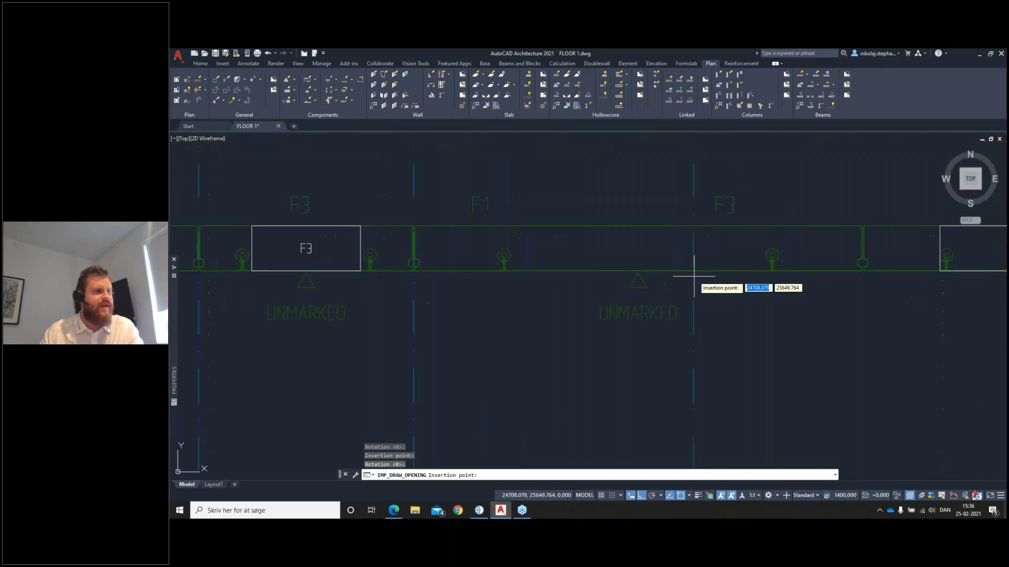
{"action": "left_click", "coordinate": [729, 278]}
{"action": "scroll", "coordinate": [765, 288], "scroll_direction": "down", "scroll_amount": 6}
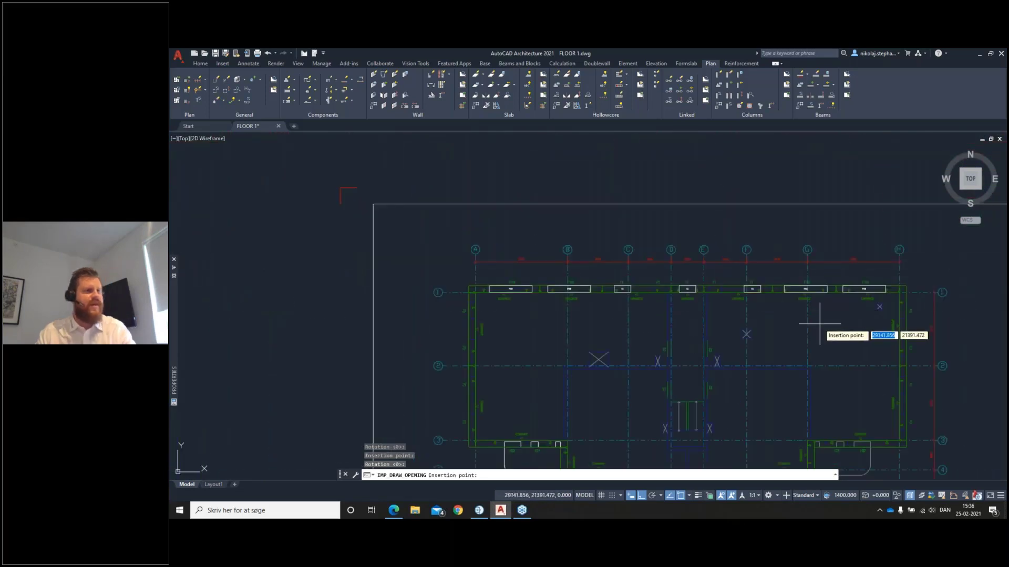
Place two F3 openings, rotated to follow the wall, in the axis H wall between grid lines 1 and 2.
{"action": "scroll", "coordinate": [754, 285], "scroll_direction": "up", "scroll_amount": 1}
{"action": "scroll", "coordinate": [793, 294], "scroll_direction": "up", "scroll_amount": 6}
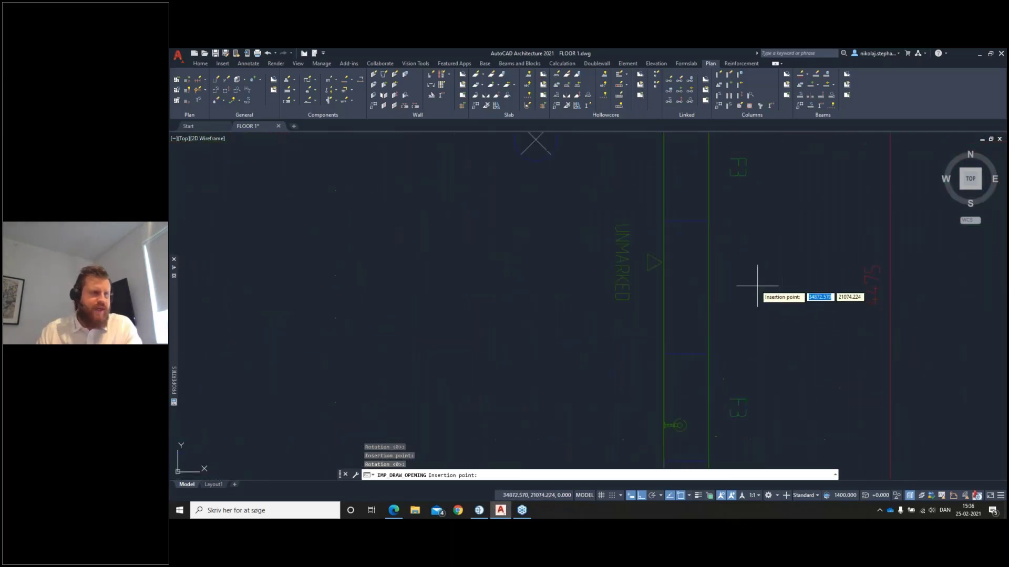
{"action": "left_click", "coordinate": [664, 226]}
{"action": "left_click", "coordinate": [676, 265]}
{"action": "scroll", "coordinate": [706, 304], "scroll_direction": "down", "scroll_amount": 4}
{"action": "middle_click_drag", "start_coordinate": [707, 315], "coordinate": [737, 261]}
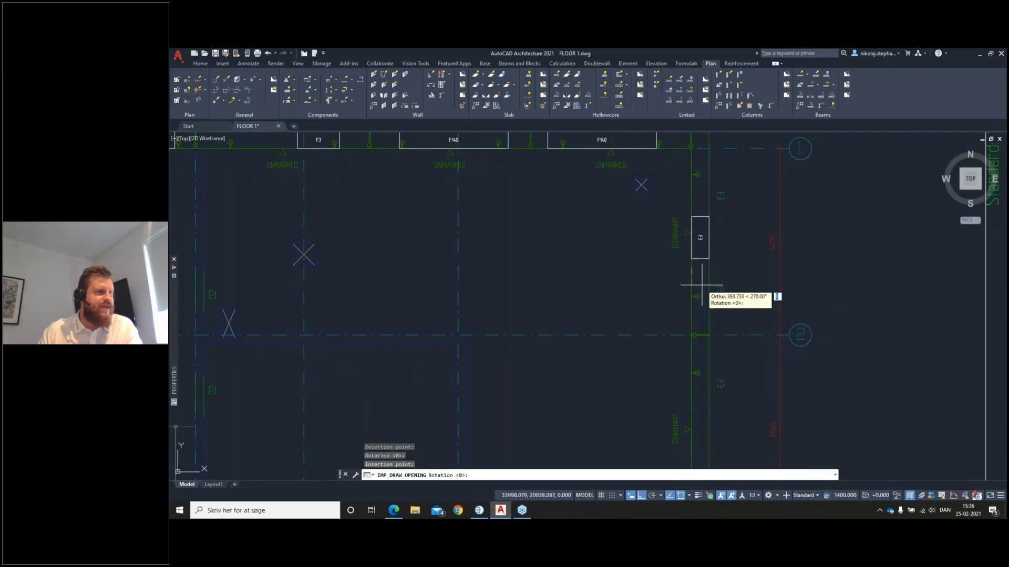
{"action": "scroll", "coordinate": [712, 287], "scroll_direction": "down", "scroll_amount": 5}
Place two F3 openings in the axis H wall between grid lines 2 and 3.
{"action": "scroll", "coordinate": [725, 297], "scroll_direction": "up", "scroll_amount": 8}
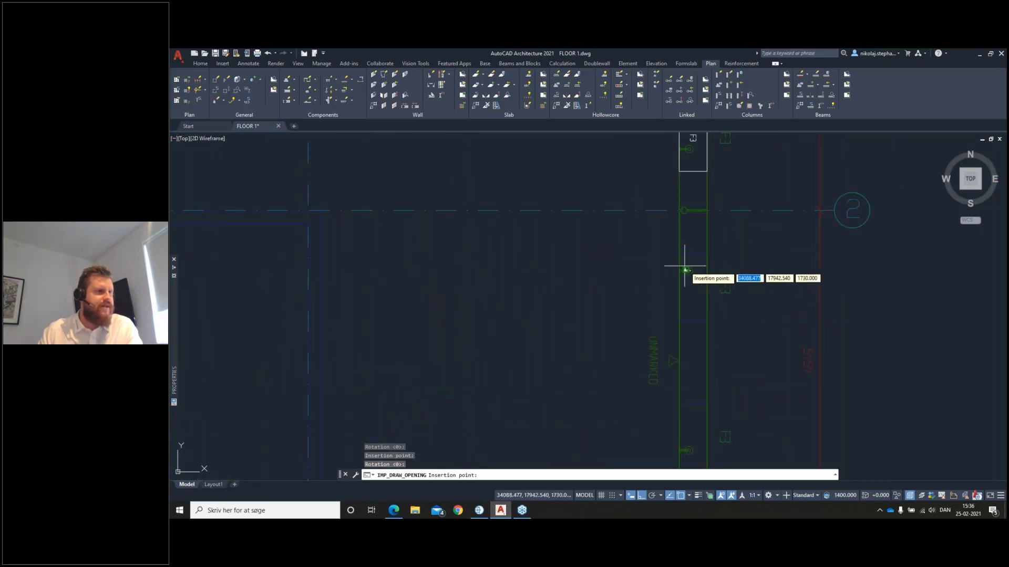
{"action": "left_click", "coordinate": [679, 253]}
{"action": "left_click", "coordinate": [691, 291]}
{"action": "middle_click_drag", "start_coordinate": [729, 326], "coordinate": [733, 242]}
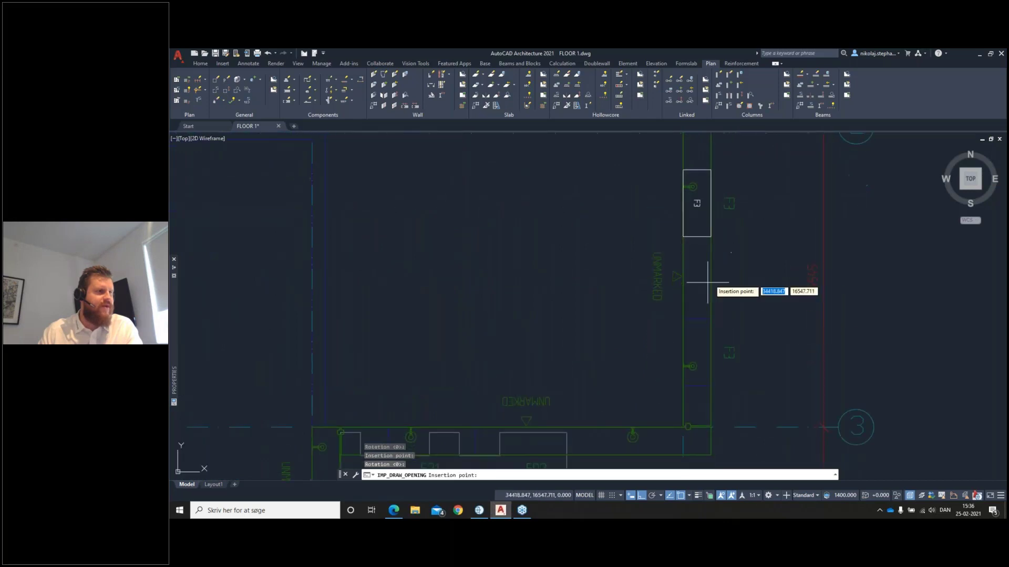
{"action": "left_click", "coordinate": [689, 338]}
{"action": "scroll", "coordinate": [683, 325], "scroll_direction": "down", "scroll_amount": 6}
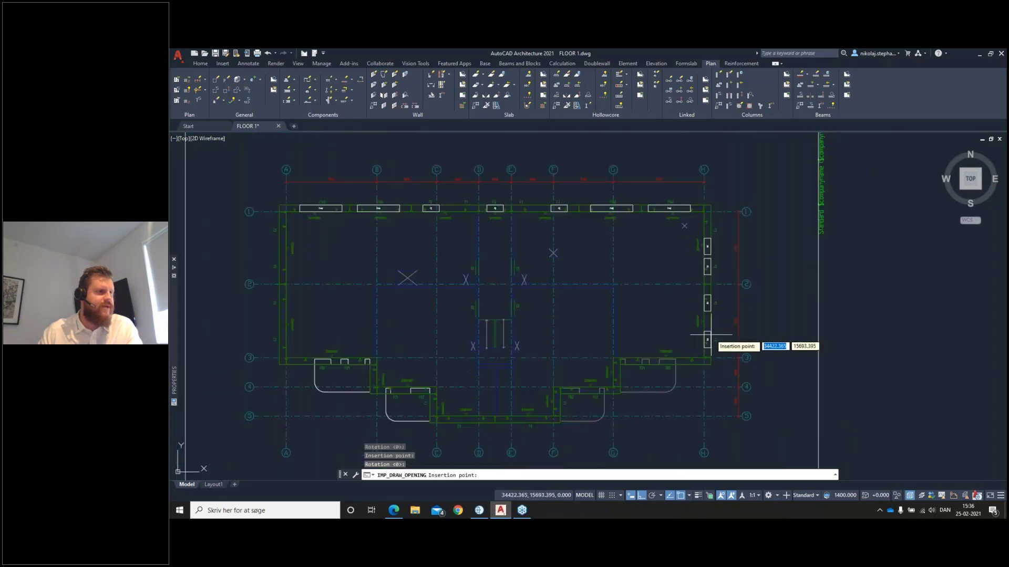
Place two F3 openings in the axis A wall between grid lines 2 and 3.
{"action": "scroll", "coordinate": [550, 316], "scroll_direction": "up", "scroll_amount": 6}
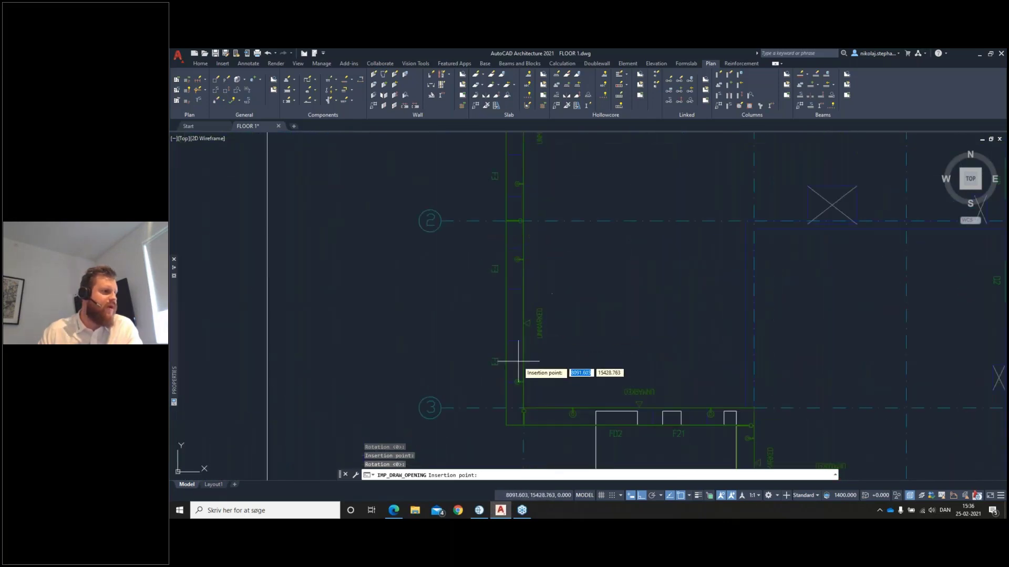
{"action": "scroll", "coordinate": [531, 370], "scroll_direction": "up", "scroll_amount": 5}
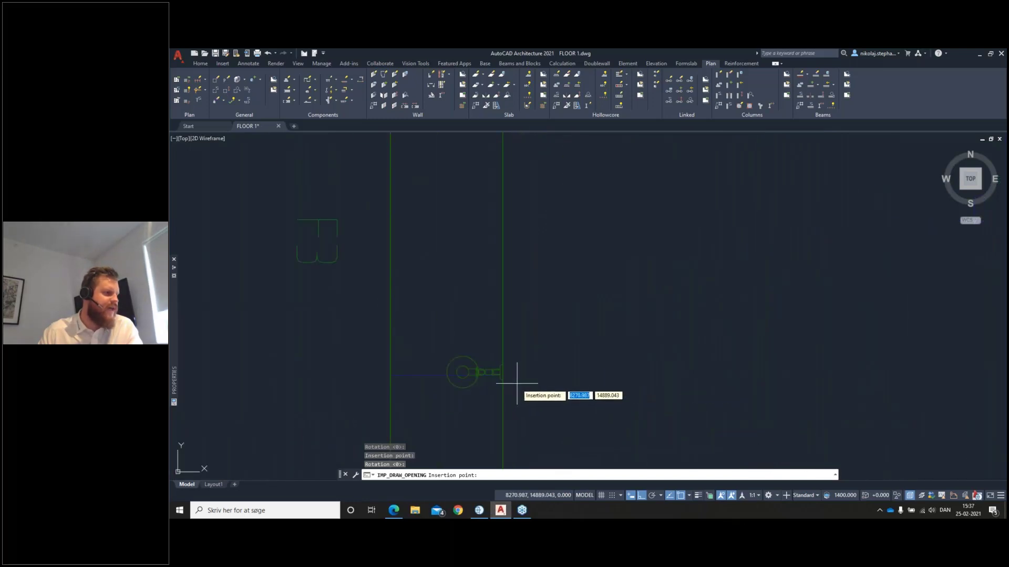
{"action": "scroll", "coordinate": [525, 309], "scroll_direction": "down", "scroll_amount": 4}
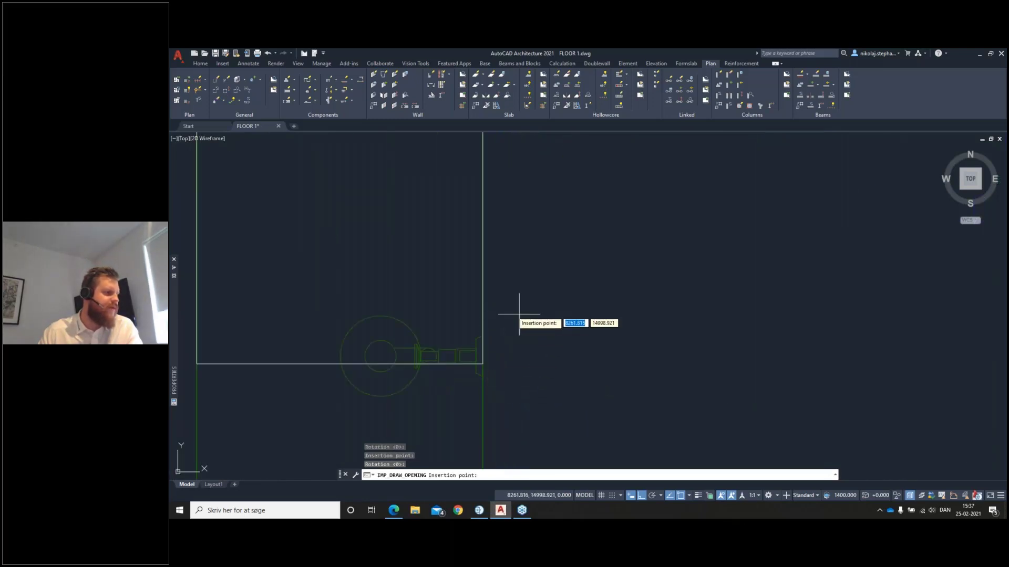
{"action": "middle_click_drag", "start_coordinate": [563, 289], "coordinate": [574, 319]}
{"action": "scroll", "coordinate": [570, 315], "scroll_direction": "up", "scroll_amount": 6}
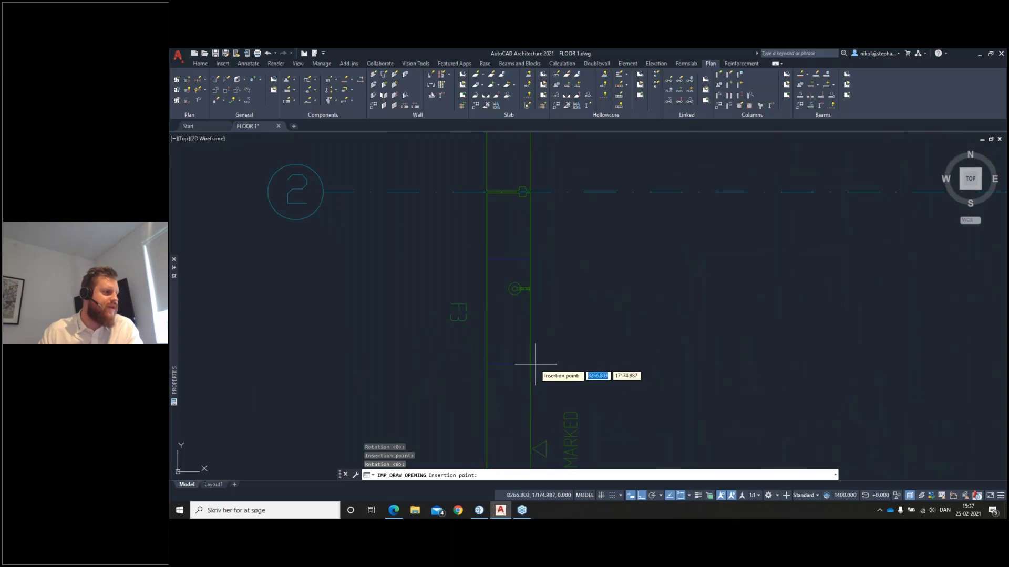
{"action": "left_click", "coordinate": [531, 364]}
{"action": "left_click", "coordinate": [550, 333]}
{"action": "scroll", "coordinate": [569, 321], "scroll_direction": "down", "scroll_amount": 4}
Place two F3 openings in the axis A wall between grid lines 1 and 2.
{"action": "scroll", "coordinate": [553, 247], "scroll_direction": "up", "scroll_amount": 2}
{"action": "scroll", "coordinate": [553, 247], "scroll_direction": "up", "scroll_amount": 3}
{"action": "left_click", "coordinate": [553, 248]}
{"action": "left_click", "coordinate": [581, 219]}
{"action": "scroll", "coordinate": [582, 219], "scroll_direction": "down", "scroll_amount": 4}
{"action": "middle_click_drag", "start_coordinate": [595, 221], "coordinate": [590, 236]}
{"action": "scroll", "coordinate": [557, 270], "scroll_direction": "up", "scroll_amount": 4}
{"action": "scroll", "coordinate": [615, 258], "scroll_direction": "down", "scroll_amount": 5}
{"action": "middle_click_drag", "start_coordinate": [865, 302], "coordinate": [646, 286]}
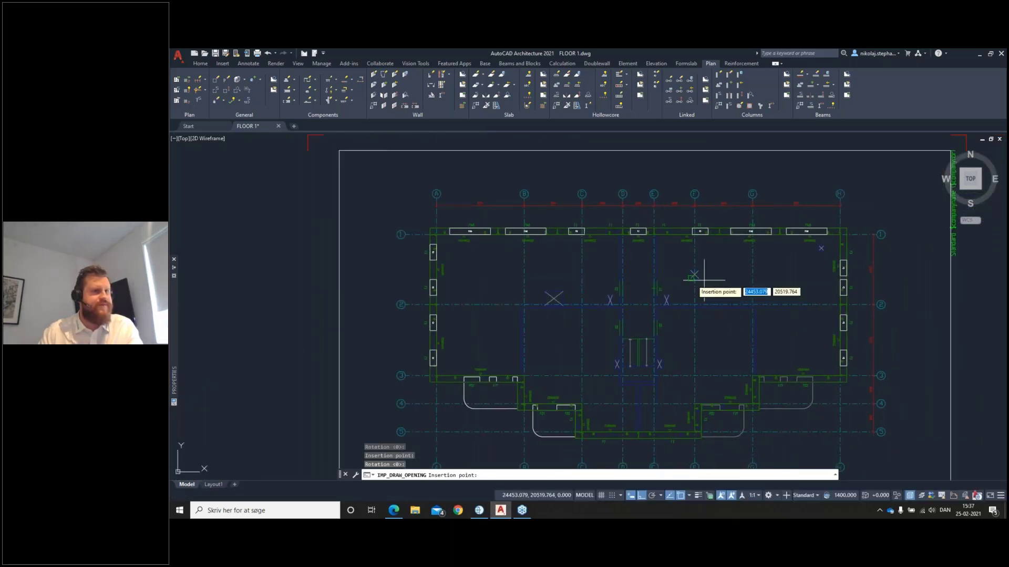
Place an F3 opening, rotated to follow the wall, in the axis F wall between grid lines 4 and 5.
{"action": "middle_click_drag", "start_coordinate": [769, 369], "coordinate": [770, 321]}
{"action": "scroll", "coordinate": [725, 366], "scroll_direction": "up", "scroll_amount": 6}
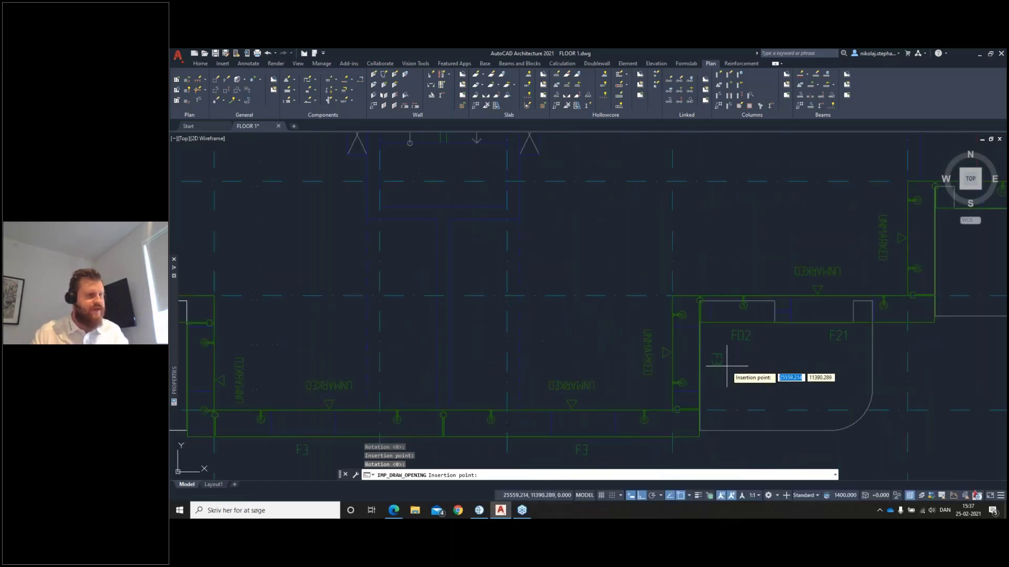
{"action": "middle_click_drag", "start_coordinate": [722, 366], "coordinate": [709, 354]}
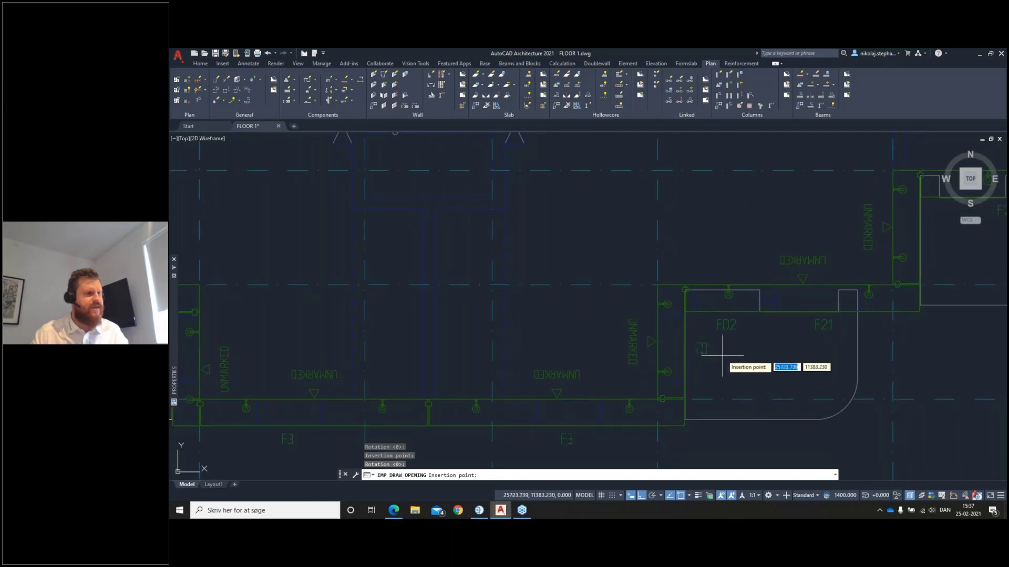
{"action": "left_click", "coordinate": [658, 327]}
{"action": "left_click", "coordinate": [663, 330]}
{"action": "scroll", "coordinate": [705, 352], "scroll_direction": "down", "scroll_amount": 2}
Place two F3 openings in the axis 5 walls and one in the axis C wall between grid lines 4 and 5.
{"action": "scroll", "coordinate": [632, 398], "scroll_direction": "up", "scroll_amount": 4}
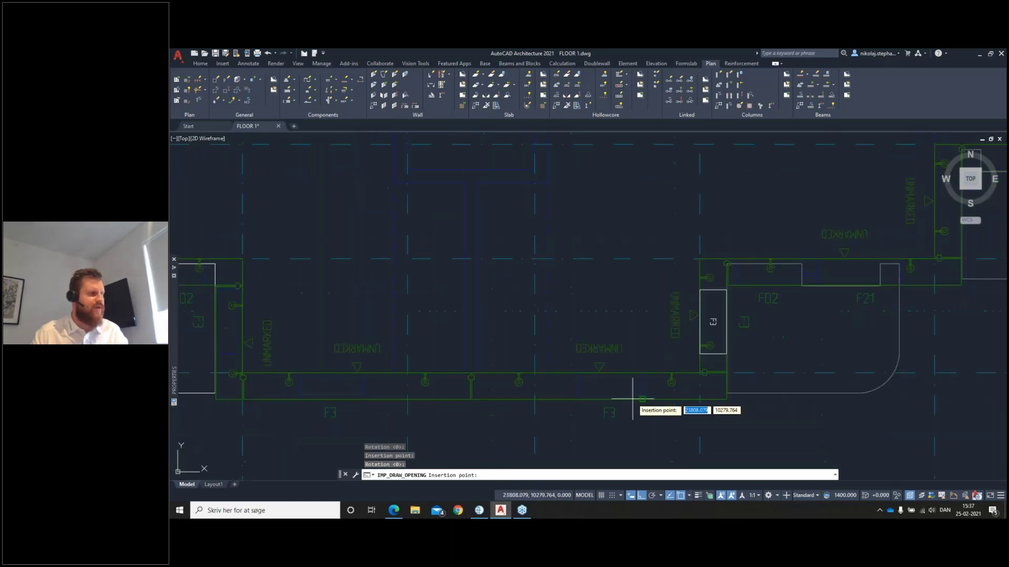
{"action": "middle_click_drag", "start_coordinate": [411, 331], "coordinate": [662, 331]}
{"action": "left_click", "coordinate": [423, 352]}
{"action": "scroll", "coordinate": [481, 334], "scroll_direction": "down", "scroll_amount": 4}
{"action": "middle_click_drag", "start_coordinate": [420, 311], "coordinate": [659, 335]}
{"action": "scroll", "coordinate": [638, 341], "scroll_direction": "up", "scroll_amount": 6}
{"action": "left_click", "coordinate": [637, 387]}
{"action": "scroll", "coordinate": [652, 315], "scroll_direction": "down", "scroll_amount": 5}
{"action": "middle_click_drag", "start_coordinate": [815, 282], "coordinate": [635, 334]}
{"action": "scroll", "coordinate": [846, 304], "scroll_direction": "down", "scroll_amount": 4}
{"action": "middle_click_drag", "start_coordinate": [763, 286], "coordinate": [726, 301]}
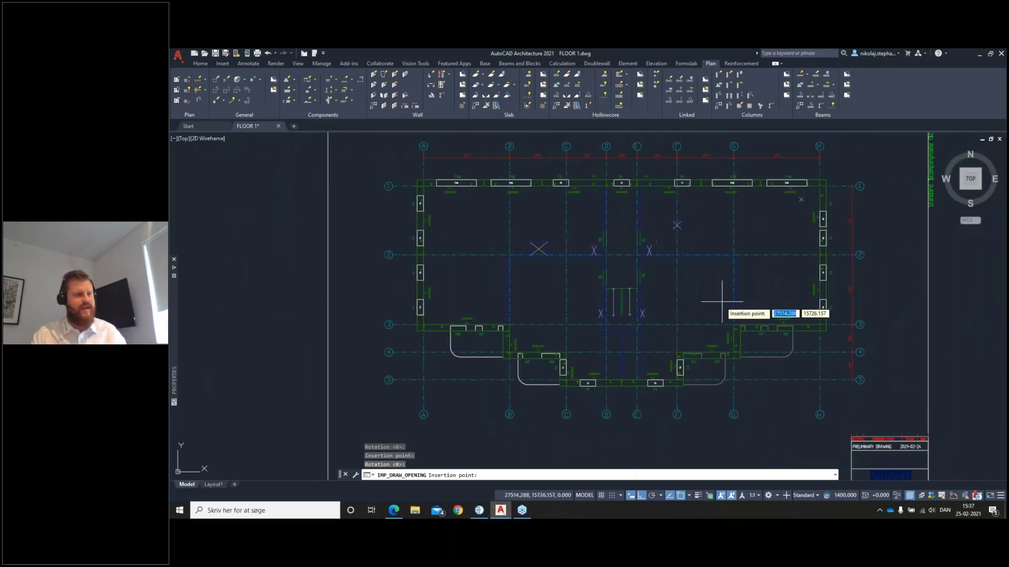
{"action": "key", "text": "Escape"}
Move the upper F3 opening in the axis H wall towards grid line 1, level with its F3 label.
{"action": "scroll", "coordinate": [840, 210], "scroll_direction": "up", "scroll_amount": 6}
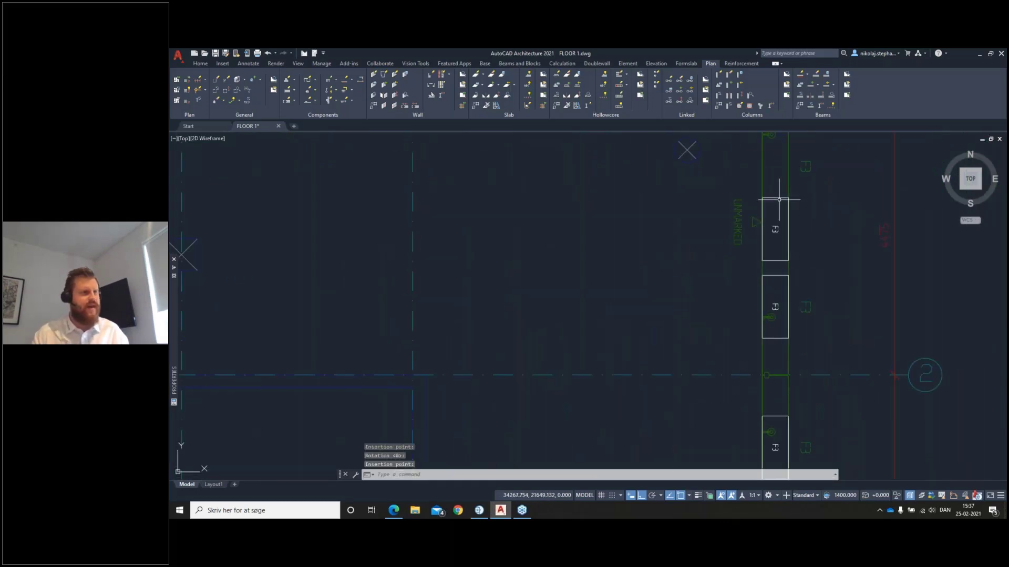
{"action": "middle_click_drag", "start_coordinate": [802, 196], "coordinate": [783, 273]}
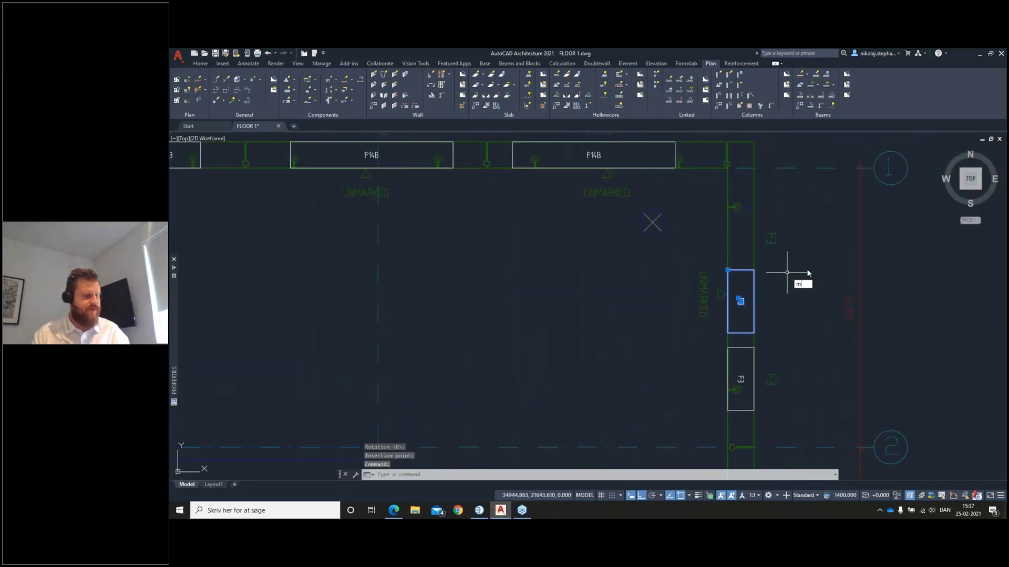
{"action": "key", "text": "Return"}
{"action": "left_click", "coordinate": [761, 260]}
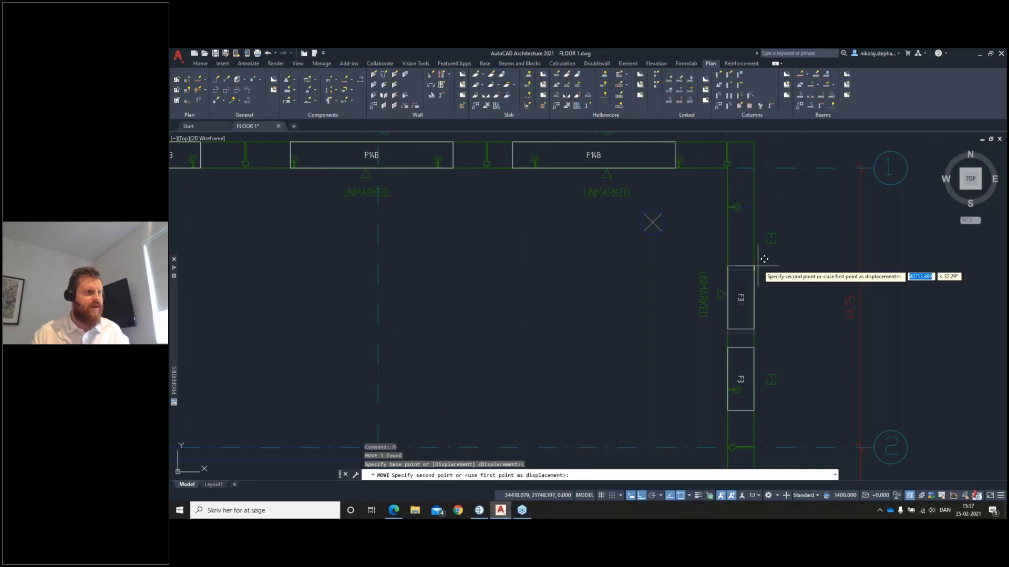
{"action": "left_click", "coordinate": [761, 199]}
{"action": "scroll", "coordinate": [796, 239], "scroll_direction": "down", "scroll_amount": 2}
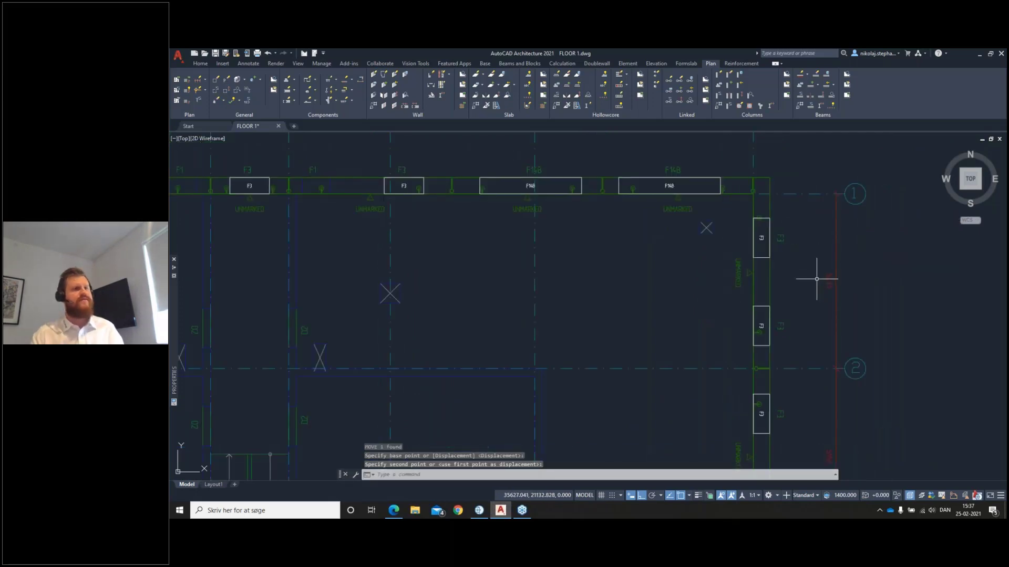
{"action": "scroll", "coordinate": [817, 279], "scroll_direction": "down", "scroll_amount": 4}
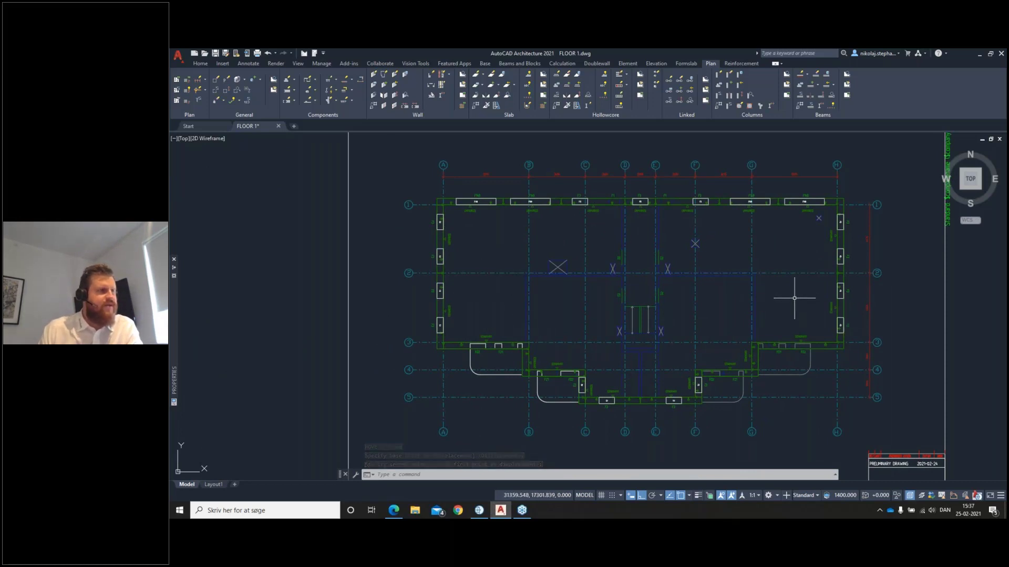
Choose the FD2 balcony door as the opening and place it in the axis 3 wall between grid lines G and H.
{"action": "scroll", "coordinate": [760, 383], "scroll_direction": "up", "scroll_amount": 2}
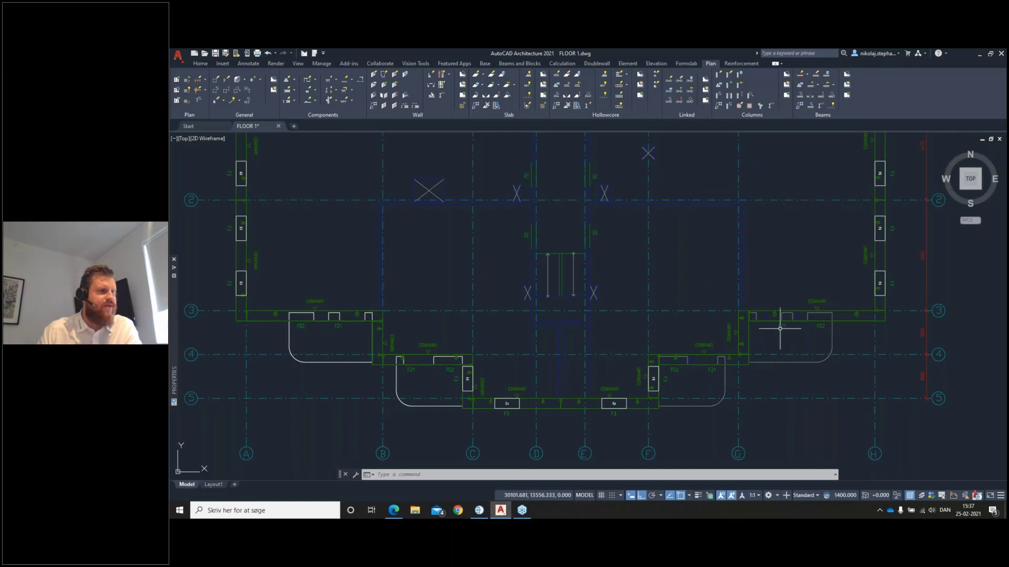
{"action": "left_click", "coordinate": [315, 84]}
{"action": "left_click", "coordinate": [322, 88]}
{"action": "left_click", "coordinate": [567, 253]}
{"action": "left_click", "coordinate": [555, 318]}
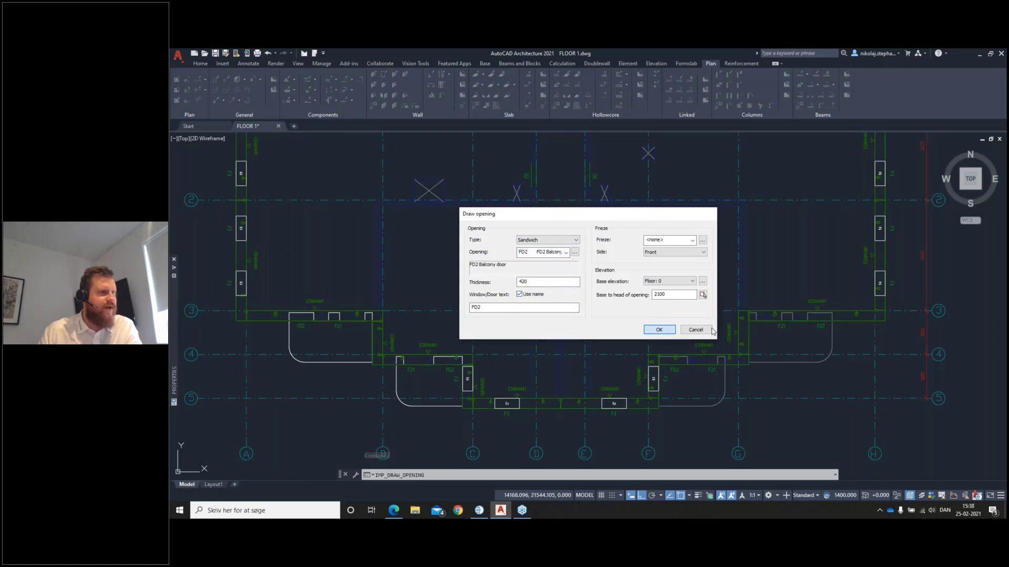
{"action": "key", "text": "Return"}
{"action": "scroll", "coordinate": [880, 317], "scroll_direction": "up", "scroll_amount": 5}
{"action": "left_click", "coordinate": [744, 292]}
{"action": "left_click", "coordinate": [717, 288]}
{"action": "scroll", "coordinate": [745, 289], "scroll_direction": "down", "scroll_amount": 7}
Place an FD2 balcony door in the axis 4 wall between grid lines F and G.
{"action": "scroll", "coordinate": [665, 330], "scroll_direction": "up", "scroll_amount": 7}
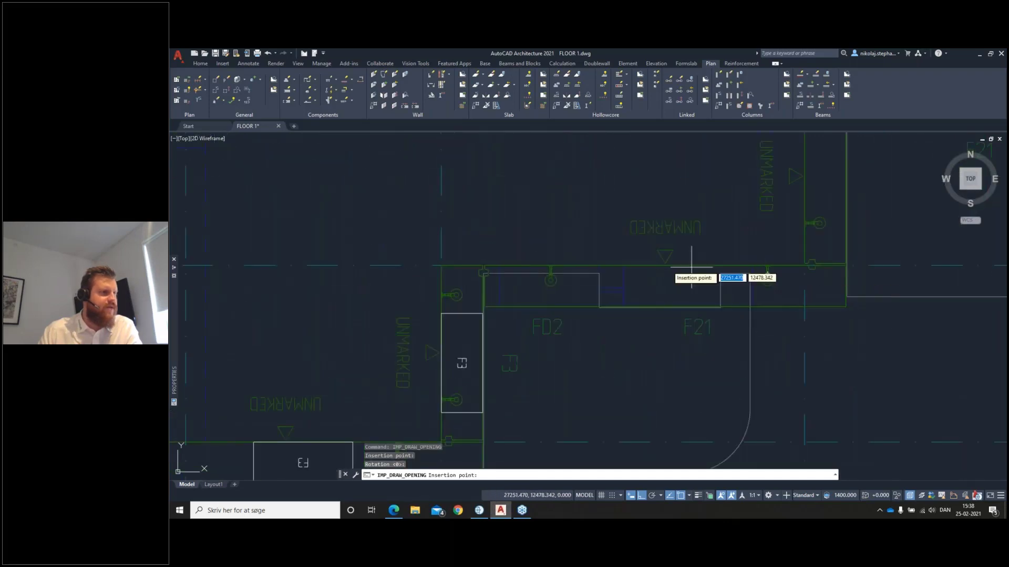
{"action": "left_click", "coordinate": [599, 265]}
{"action": "left_click", "coordinate": [552, 245]}
{"action": "scroll", "coordinate": [552, 243], "scroll_direction": "down", "scroll_amount": 6}
Place FD2 balcony doors in the axis 4 wall between grid lines B and C and the axis 3 wall between A and B.
{"action": "middle_click_drag", "start_coordinate": [477, 254], "coordinate": [728, 275]}
{"action": "scroll", "coordinate": [583, 276], "scroll_direction": "up", "scroll_amount": 6}
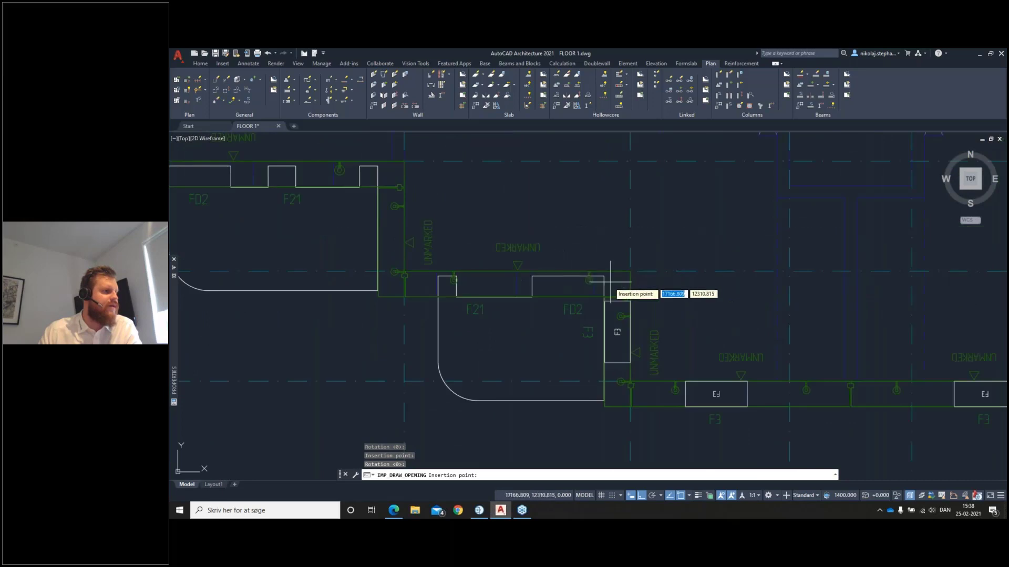
{"action": "left_click", "coordinate": [499, 252]}
{"action": "scroll", "coordinate": [448, 234], "scroll_direction": "down", "scroll_amount": 5}
{"action": "scroll", "coordinate": [577, 294], "scroll_direction": "up", "scroll_amount": 4}
{"action": "scroll", "coordinate": [534, 282], "scroll_direction": "up", "scroll_amount": 4}
{"action": "left_click", "coordinate": [475, 271]}
{"action": "left_click", "coordinate": [410, 263]}
{"action": "scroll", "coordinate": [523, 263], "scroll_direction": "down", "scroll_amount": 4}
{"action": "middle_click_drag", "start_coordinate": [718, 277], "coordinate": [558, 263]}
{"action": "key", "text": "Return"}
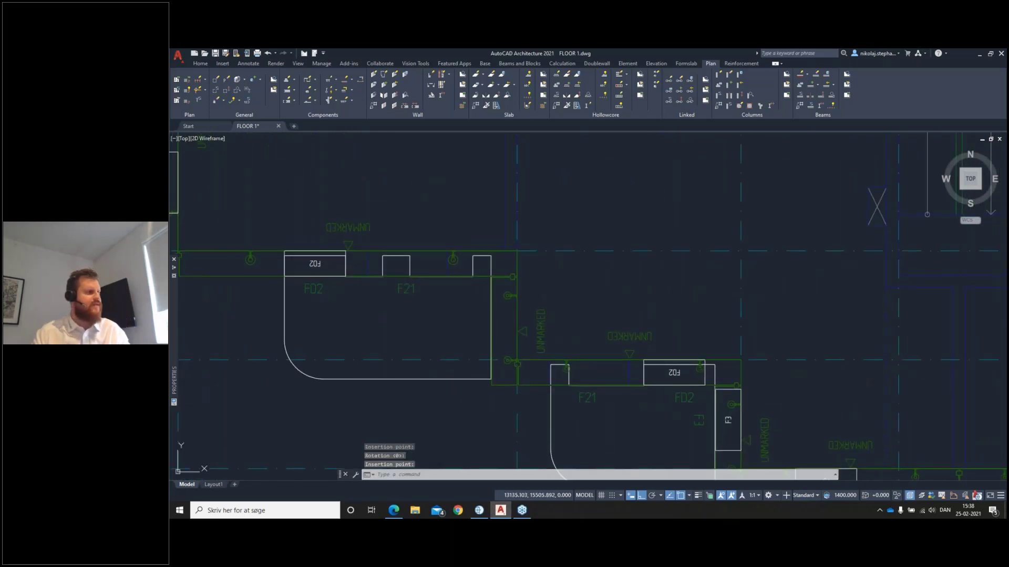
Switch the opening type to F21 and place one in the axis 3 wall between grid lines A and B.
{"action": "key", "text": "Return"}
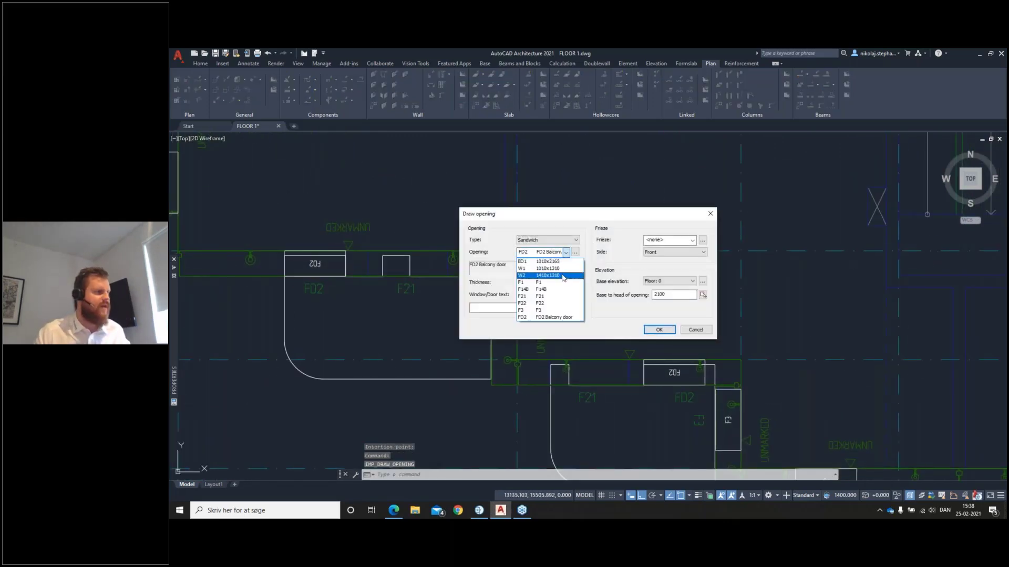
{"action": "left_click", "coordinate": [550, 297]}
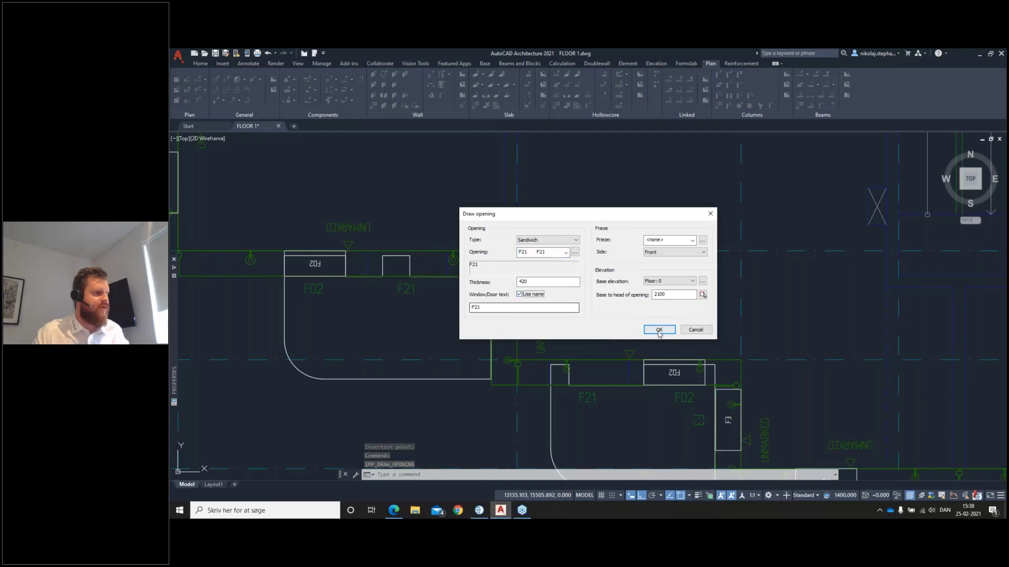
{"action": "key", "text": "Return"}
{"action": "scroll", "coordinate": [446, 247], "scroll_direction": "up", "scroll_amount": 5}
{"action": "left_click", "coordinate": [448, 247]}
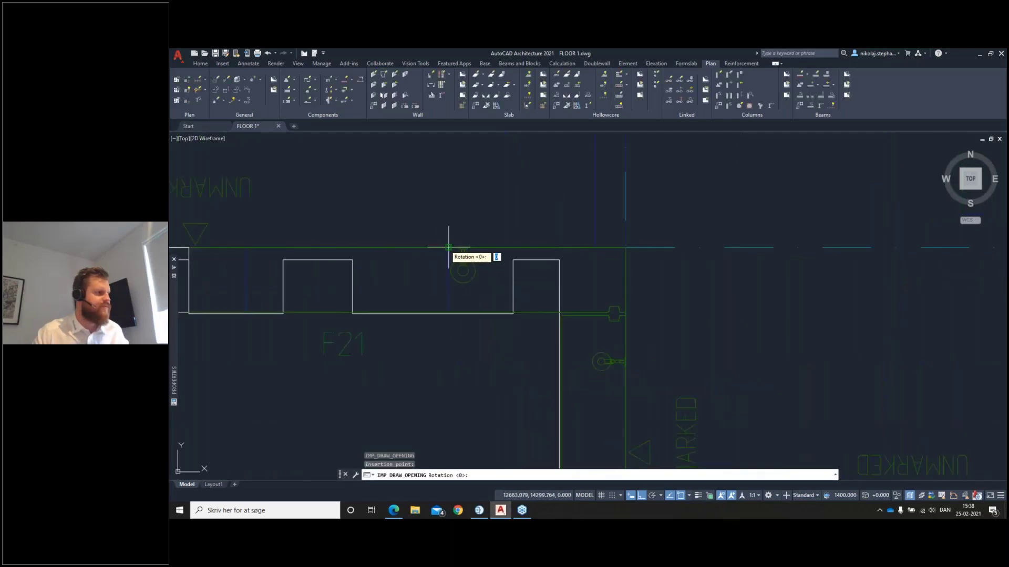
{"action": "left_click", "coordinate": [397, 237]}
{"action": "scroll", "coordinate": [450, 240], "scroll_direction": "down", "scroll_amount": 2}
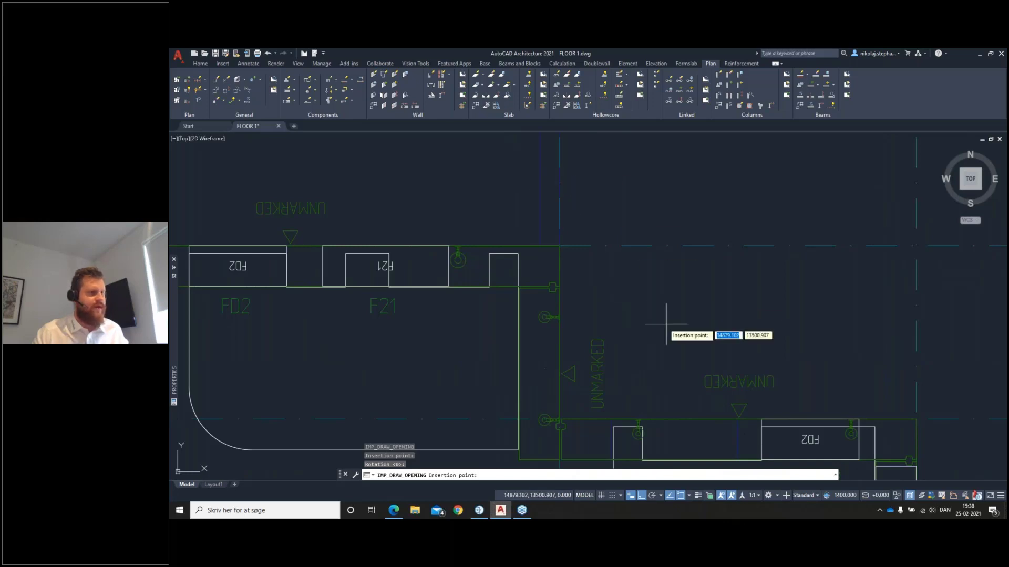
Place an F21 opening in the axis 4 wall between grid lines B and C.
{"action": "middle_click_drag", "start_coordinate": [666, 321], "coordinate": [569, 196]}
{"action": "scroll", "coordinate": [641, 299], "scroll_direction": "up", "scroll_amount": 4}
{"action": "left_click", "coordinate": [592, 278]}
{"action": "scroll", "coordinate": [588, 270], "scroll_direction": "down", "scroll_amount": 4}
Place an F21 opening in the axis 4 wall between grid lines F and G.
{"action": "middle_click_drag", "start_coordinate": [787, 293], "coordinate": [659, 218]}
{"action": "scroll", "coordinate": [723, 244], "scroll_direction": "down", "scroll_amount": 3}
{"action": "middle_click_drag", "start_coordinate": [801, 265], "coordinate": [576, 340]}
{"action": "scroll", "coordinate": [674, 310], "scroll_direction": "up", "scroll_amount": 6}
{"action": "left_click", "coordinate": [680, 309]}
{"action": "left_click", "coordinate": [638, 301]}
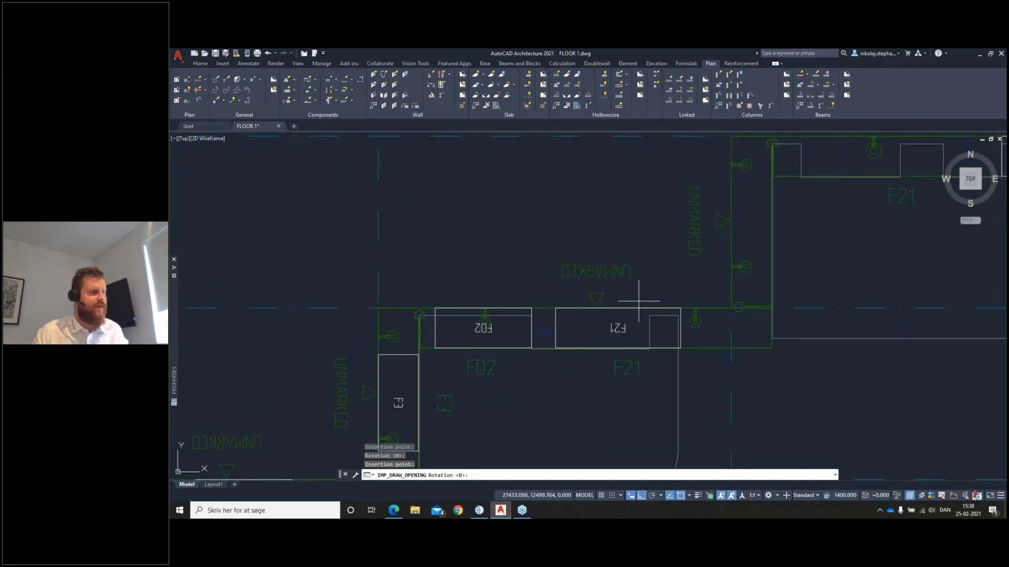
Place an F21 opening in the axis 3 wall between grid lines G and H and save the drawing.
{"action": "scroll", "coordinate": [664, 285], "scroll_direction": "down", "scroll_amount": 4}
{"action": "scroll", "coordinate": [658, 282], "scroll_direction": "up", "scroll_amount": 5}
{"action": "left_click", "coordinate": [641, 287]}
{"action": "left_click", "coordinate": [576, 275]}
{"action": "scroll", "coordinate": [600, 238], "scroll_direction": "down", "scroll_amount": 5}
{"action": "key", "text": "Return"}
{"action": "scroll", "coordinate": [594, 228], "scroll_direction": "down", "scroll_amount": 6}
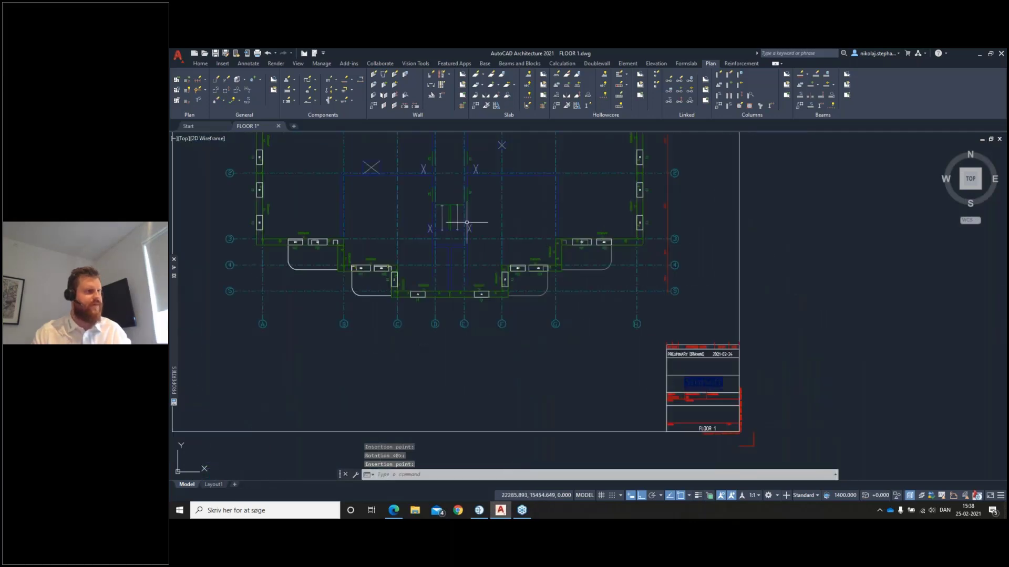
{"action": "middle_click_drag", "start_coordinate": [462, 219], "coordinate": [597, 325]}
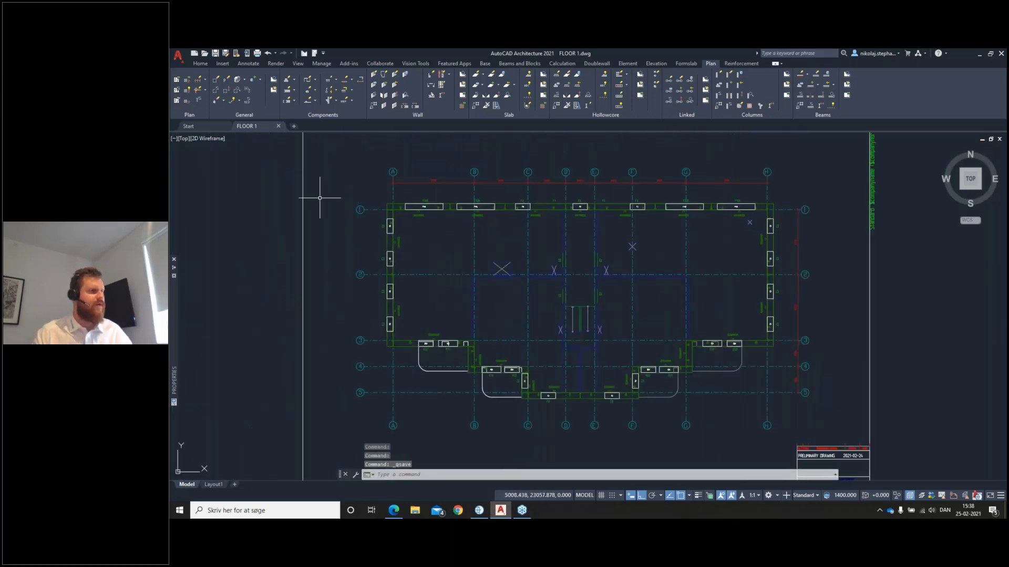
Check the placed openings in the SW Isometric view and return to the Top view.
{"action": "left_click", "coordinate": [185, 140]}
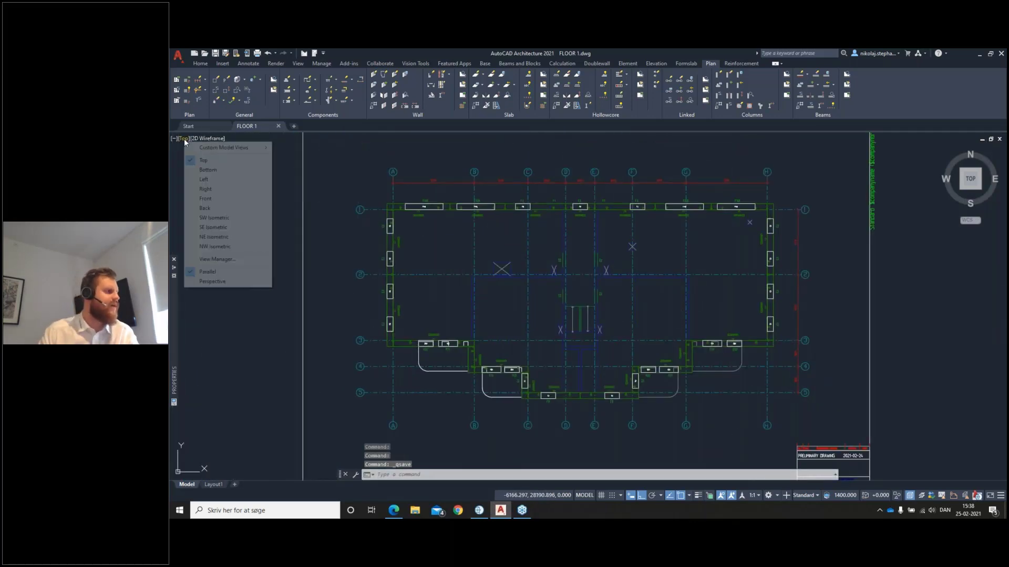
{"action": "left_click", "coordinate": [226, 218]}
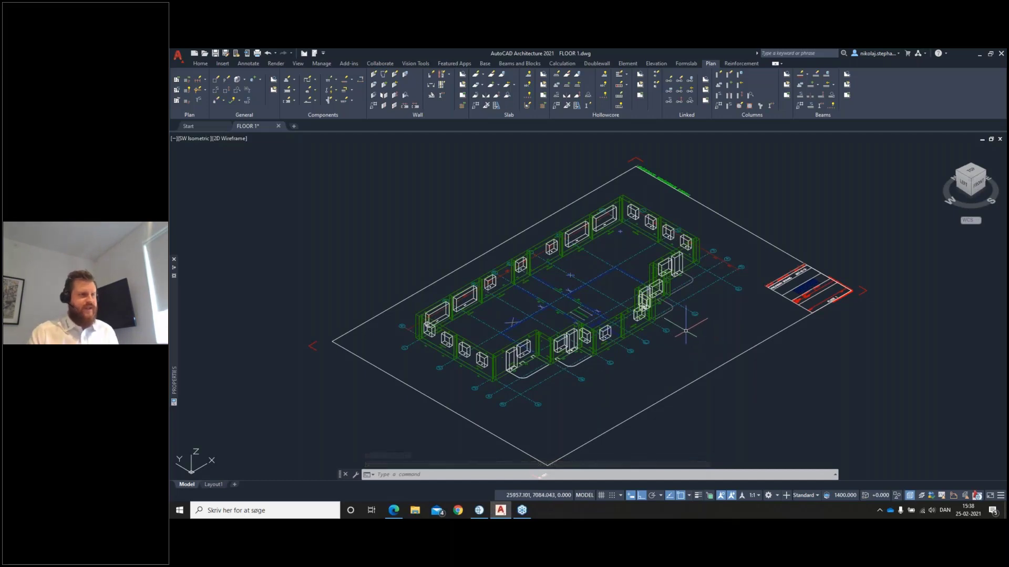
{"action": "left_click", "coordinate": [188, 139]}
{"action": "left_click", "coordinate": [221, 160]}
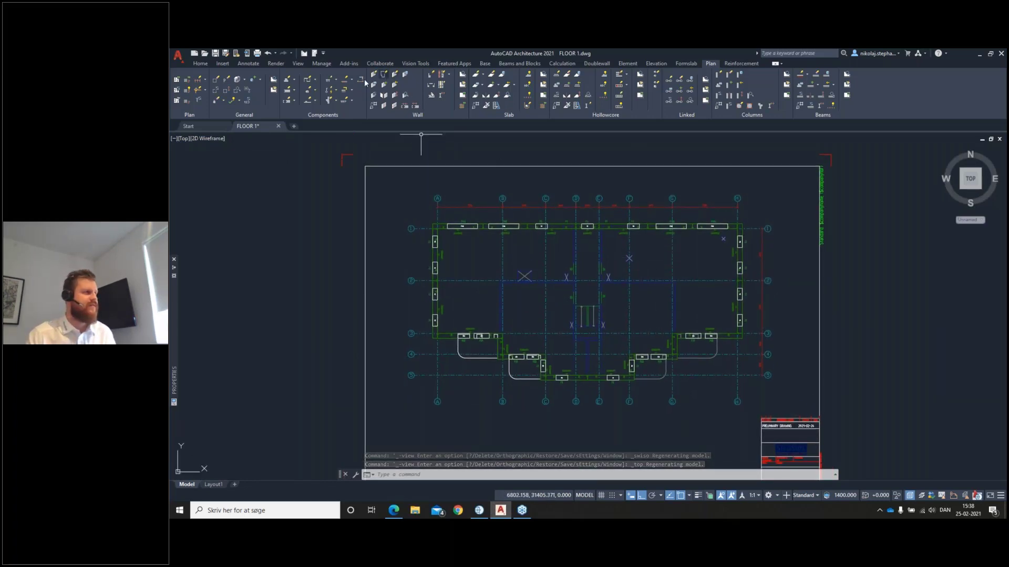
Select the whole floor's outer walls with their openings for wall editing and apply the Add option.
{"action": "left_click", "coordinate": [395, 74]}
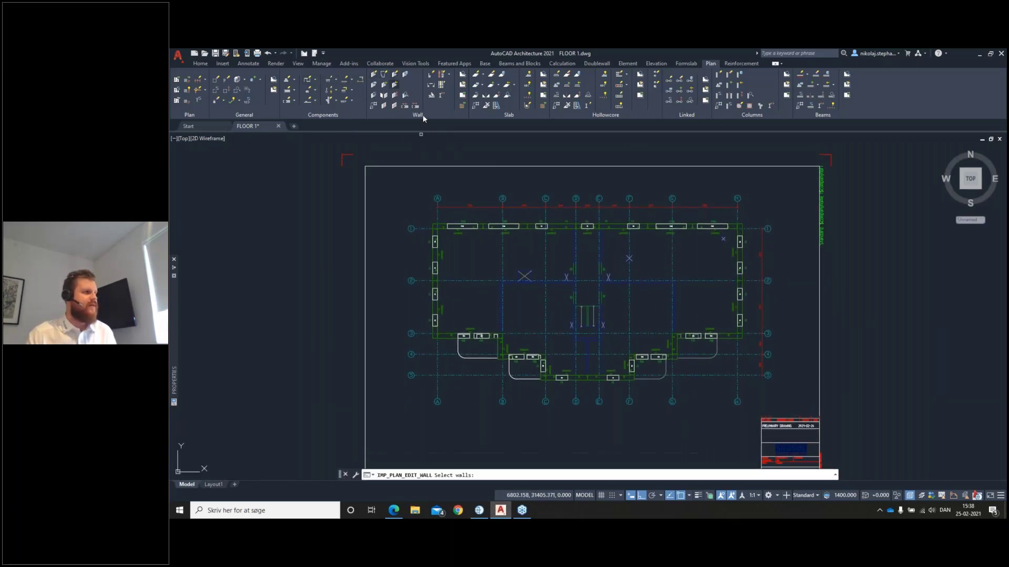
{"action": "left_click", "coordinate": [760, 219]}
{"action": "left_click", "coordinate": [431, 417]}
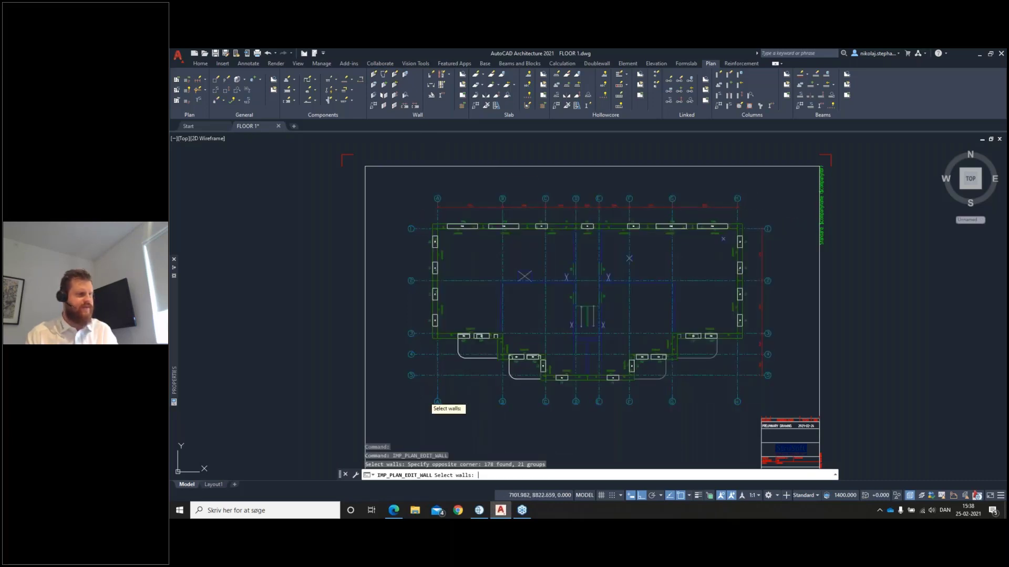
{"action": "key", "text": "Return"}
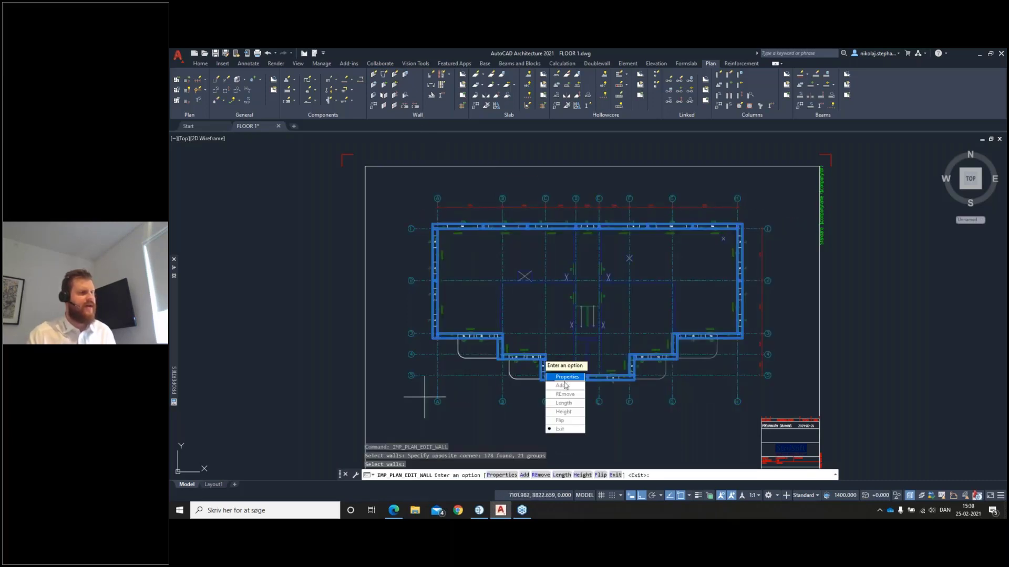
{"action": "left_click", "coordinate": [569, 376]}
{"action": "type", "text": "A"}
{"action": "key", "text": "Return"}
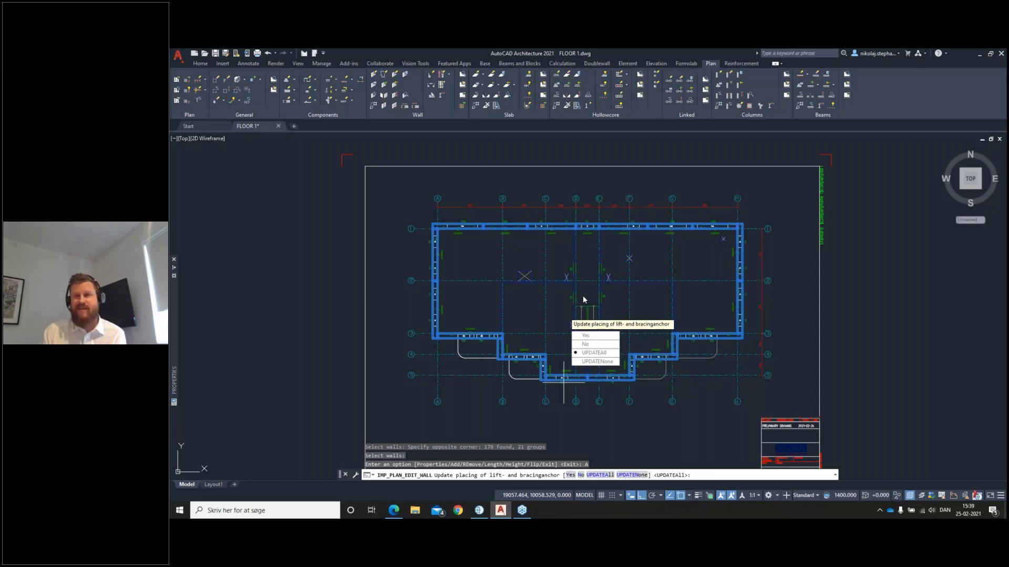
Update the placing of lift and bracing anchors for all walls and finish the wall editing.
{"action": "key", "text": "Return"}
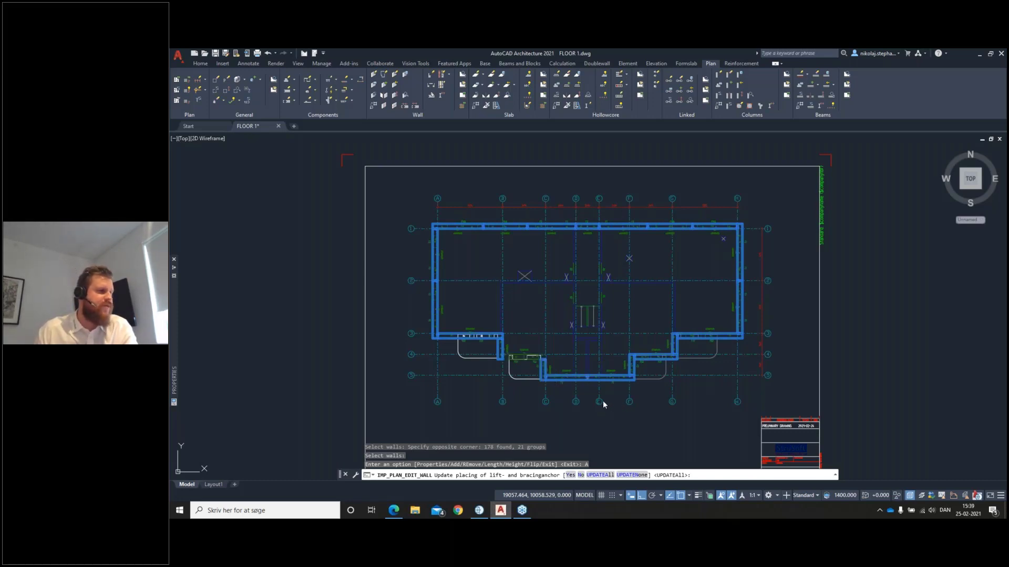
{"action": "key", "text": "Return"}
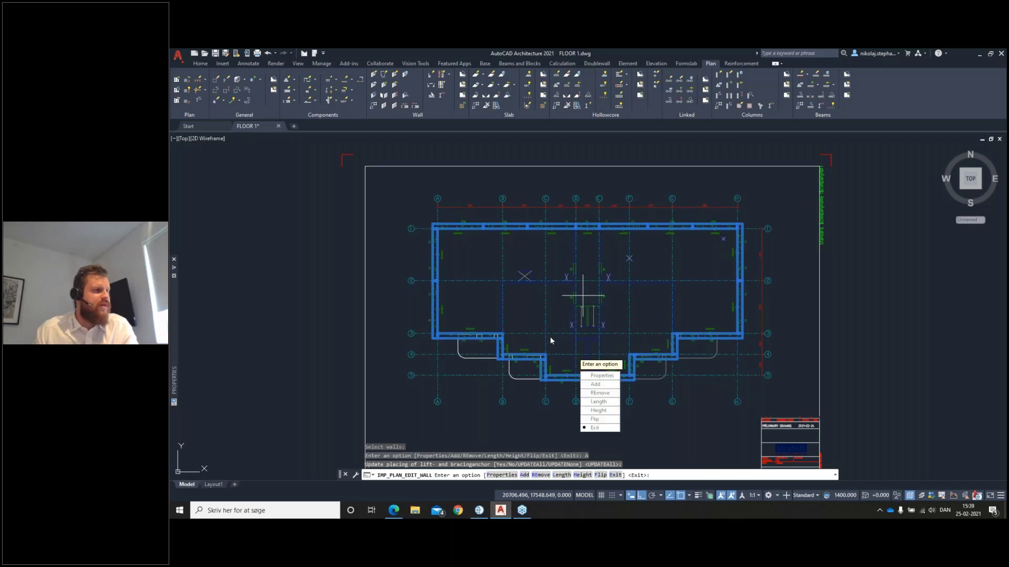
{"action": "left_click", "coordinate": [606, 429]}
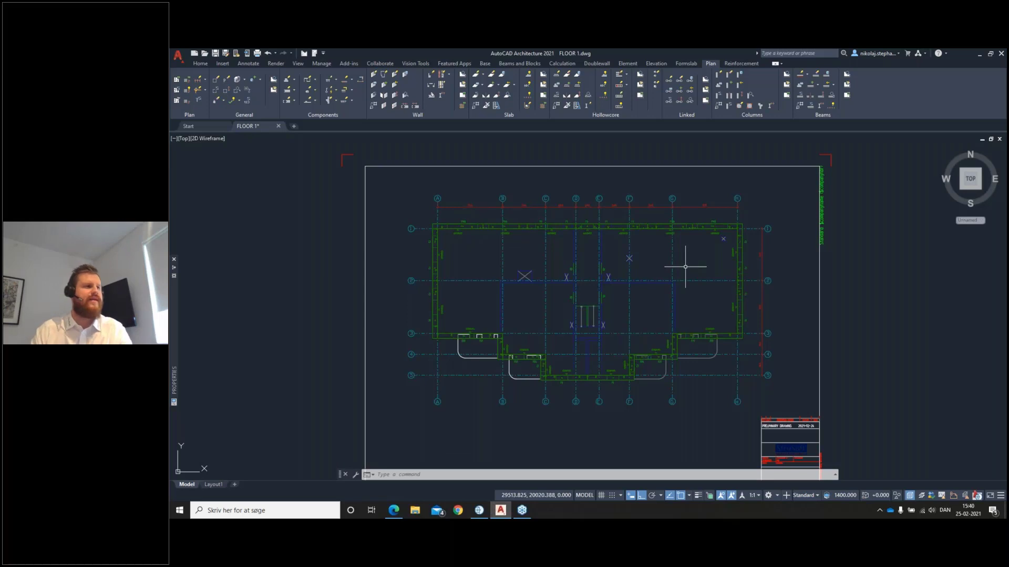
Examine the element joint and the lift and bracing anchors in the axis 1 wall between grid lines F and G.
{"action": "middle_click_drag", "start_coordinate": [685, 267], "coordinate": [698, 280]}
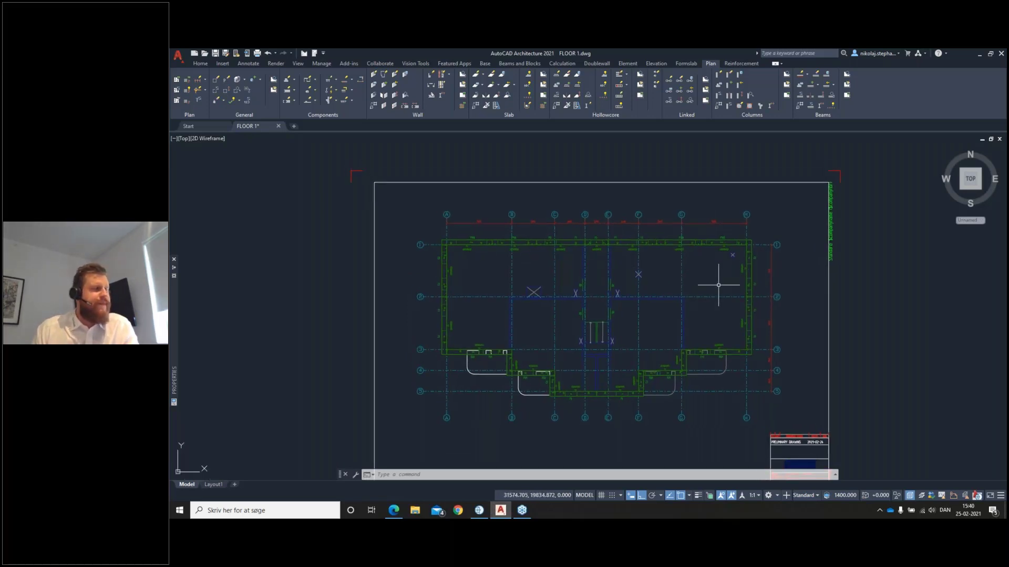
{"action": "scroll", "coordinate": [707, 283], "scroll_direction": "up", "scroll_amount": 10}
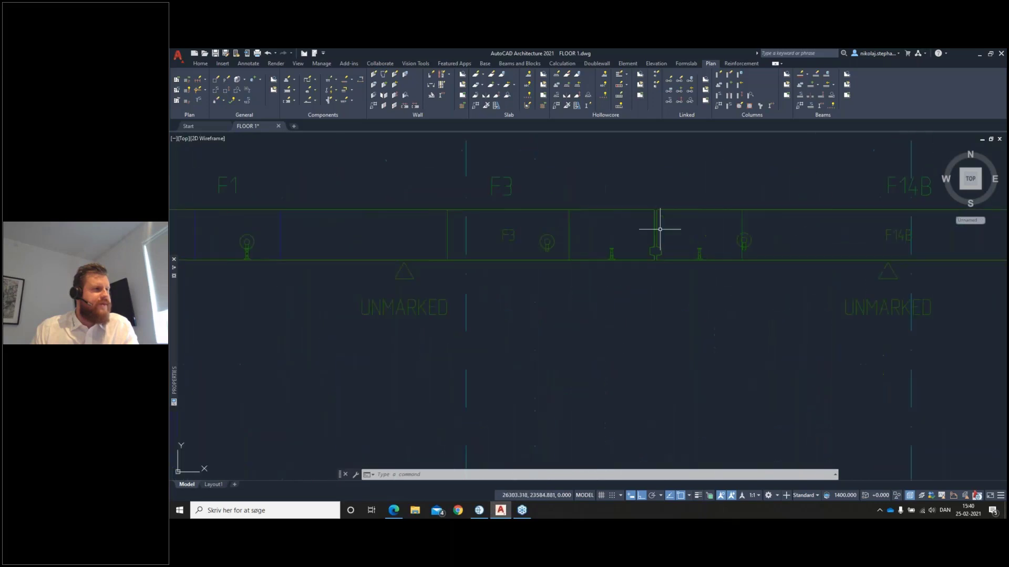
{"action": "scroll", "coordinate": [643, 259], "scroll_direction": "up", "scroll_amount": 4}
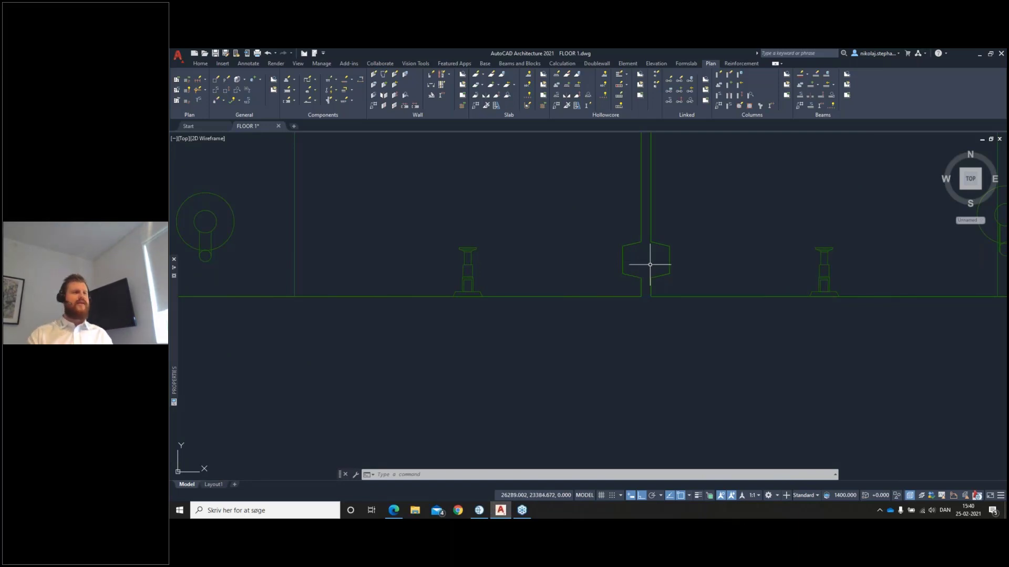
{"action": "scroll", "coordinate": [608, 279], "scroll_direction": "down", "scroll_amount": 8}
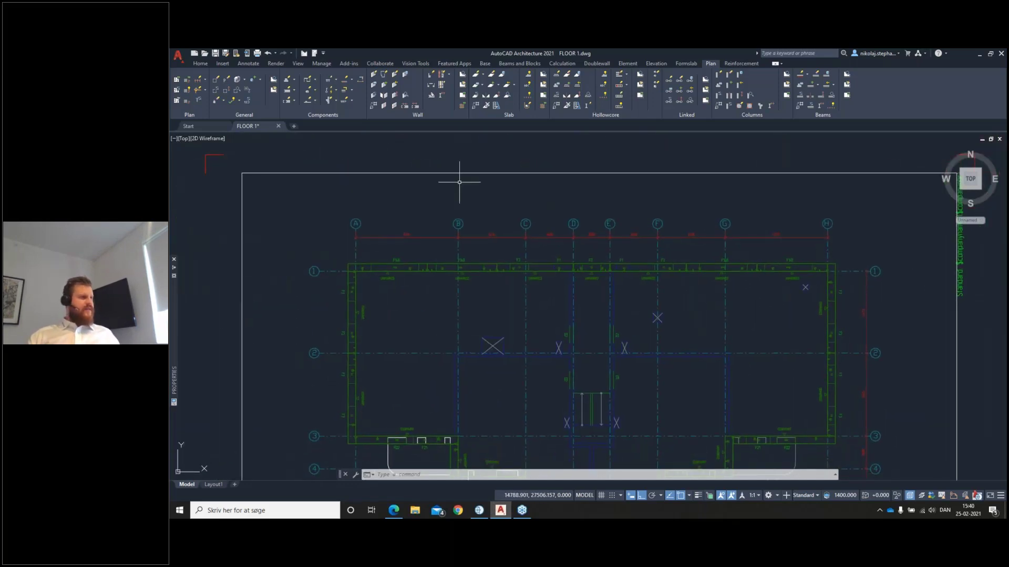
Select only the axis 1 outer walls for applying a component template, excluding the grid lines and the underlying plan drawing.
{"action": "left_click", "coordinate": [353, 91]}
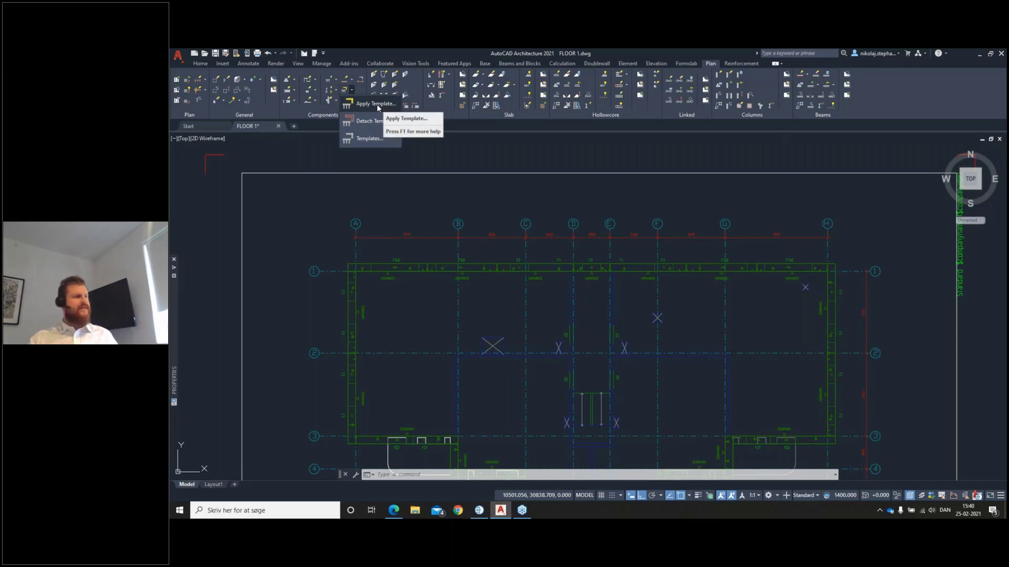
{"action": "left_click", "coordinate": [377, 104]}
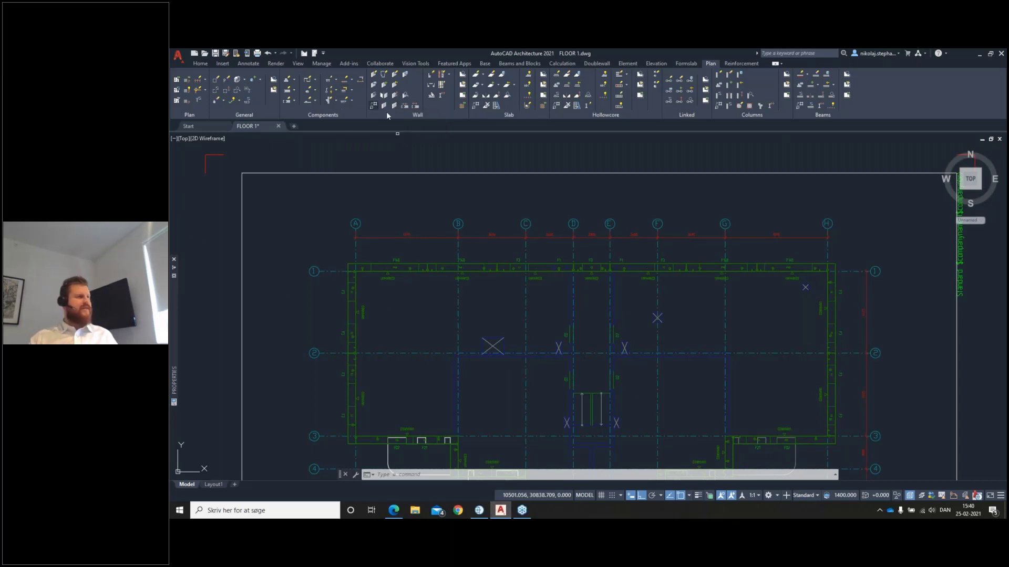
{"action": "left_click", "coordinate": [771, 252]}
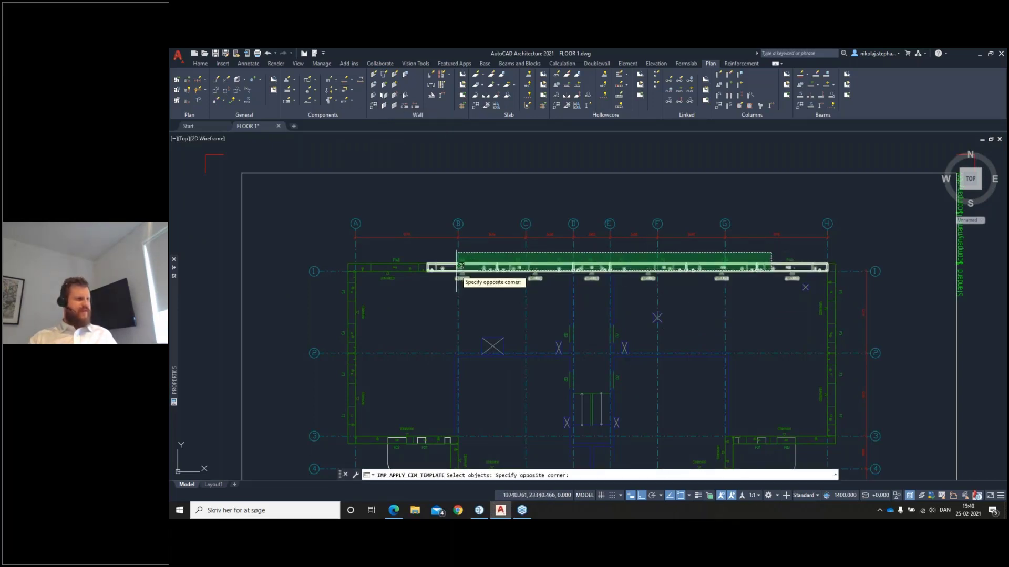
{"action": "left_click", "coordinate": [414, 274]}
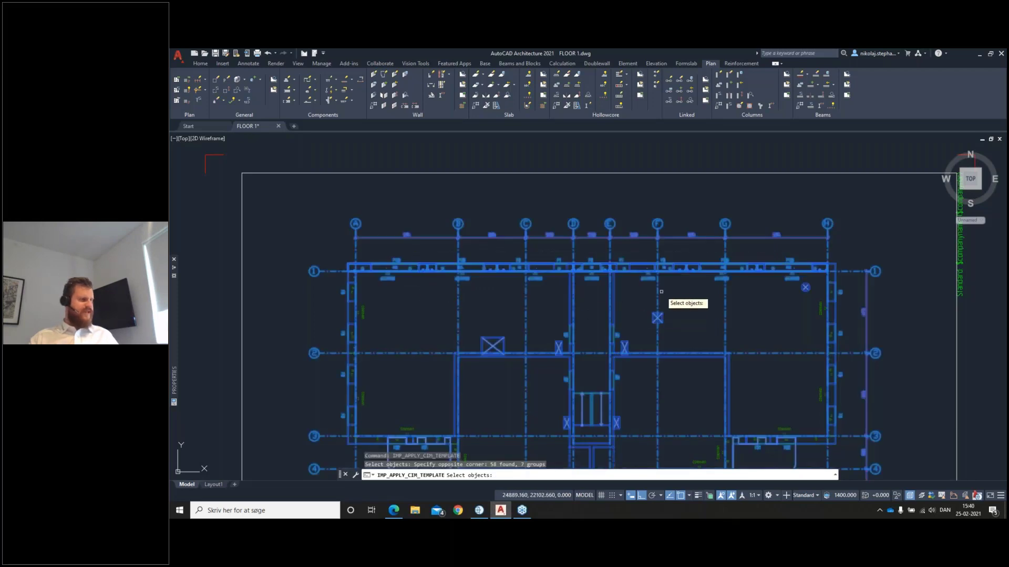
{"action": "left_click", "coordinate": [676, 247], "text": "shift"}
{"action": "left_click", "coordinate": [653, 253], "text": "shift"}
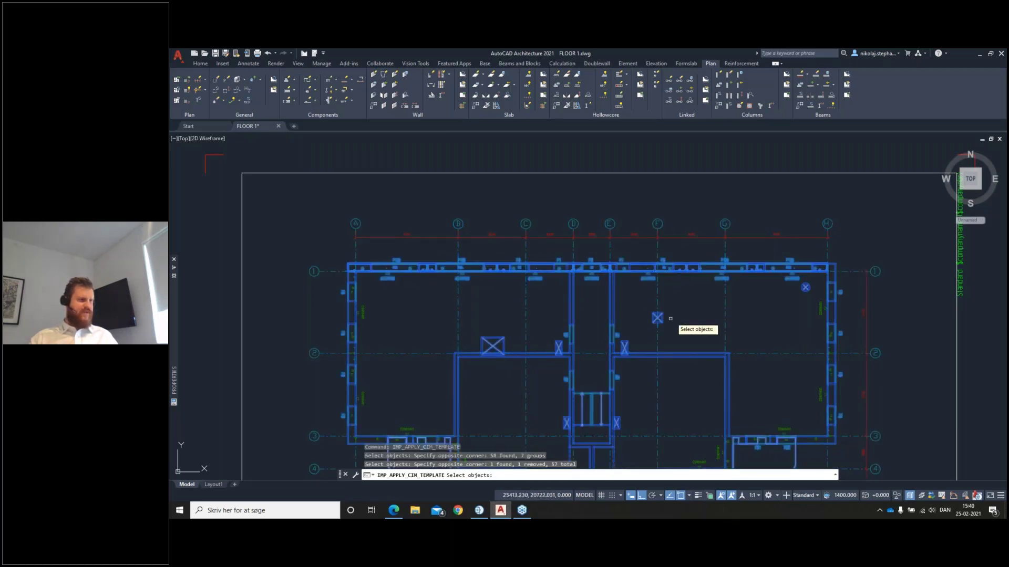
{"action": "left_click", "coordinate": [691, 335], "text": "shift"}
{"action": "left_click", "coordinate": [682, 360], "text": "shift"}
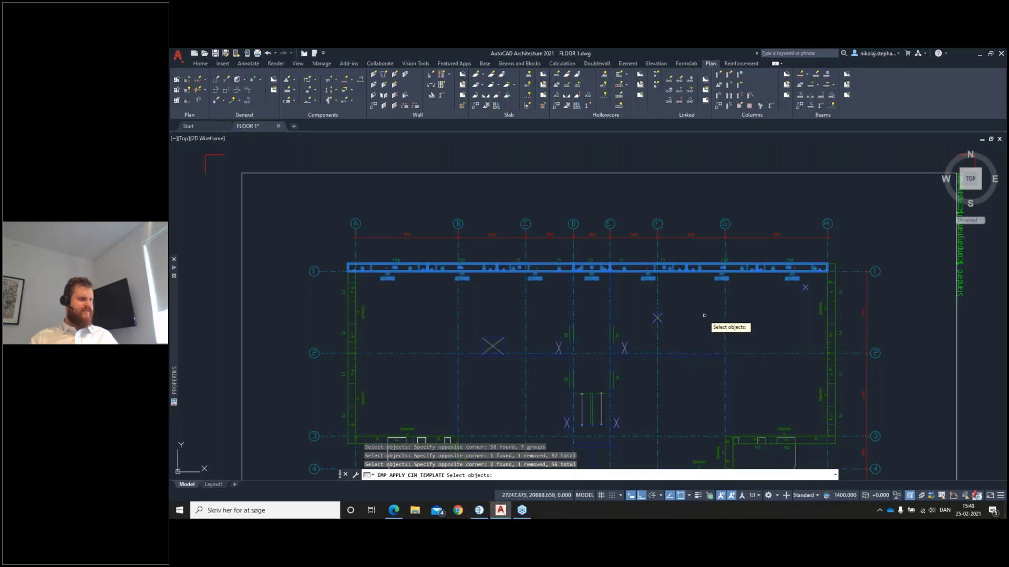
Apply the WD42 V LOOP template from the Common selection to the chosen axis 1 walls and end the command.
{"action": "key", "text": "Return"}
{"action": "left_click", "coordinate": [586, 206]}
{"action": "left_click", "coordinate": [577, 226]}
{"action": "scroll", "coordinate": [517, 310], "scroll_direction": "down", "scroll_amount": 3}
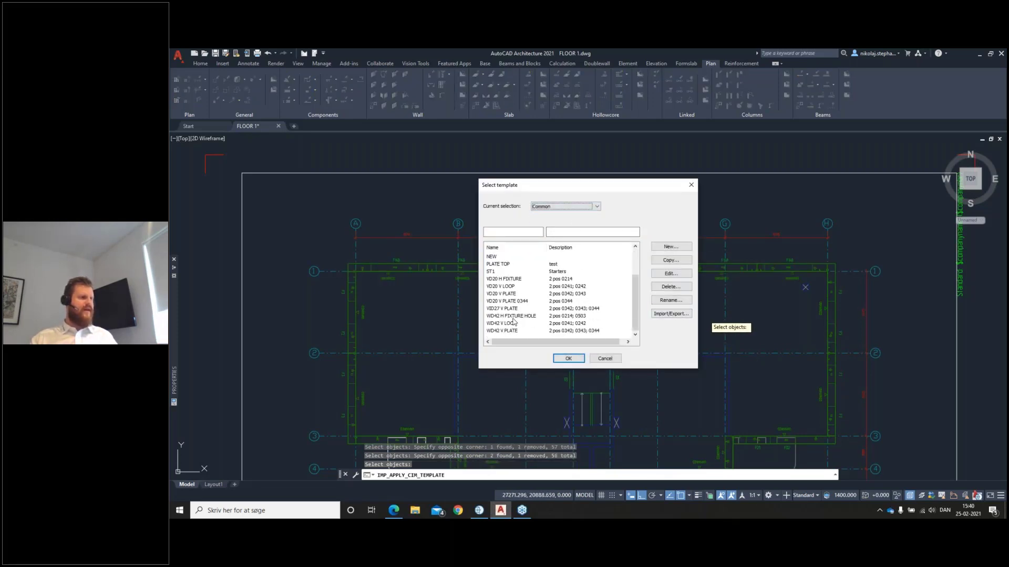
{"action": "left_click", "coordinate": [498, 324]}
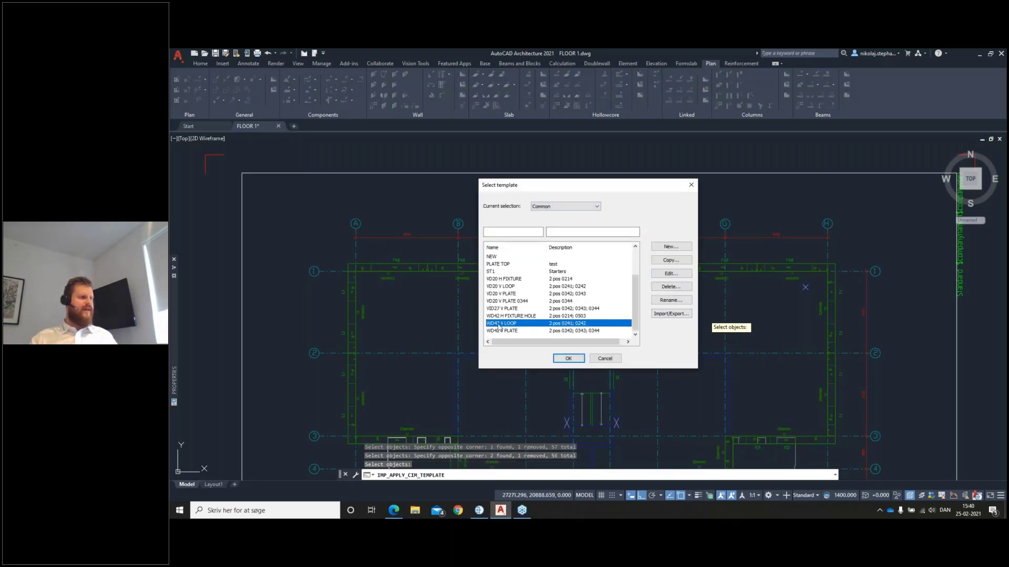
{"action": "left_click", "coordinate": [573, 358]}
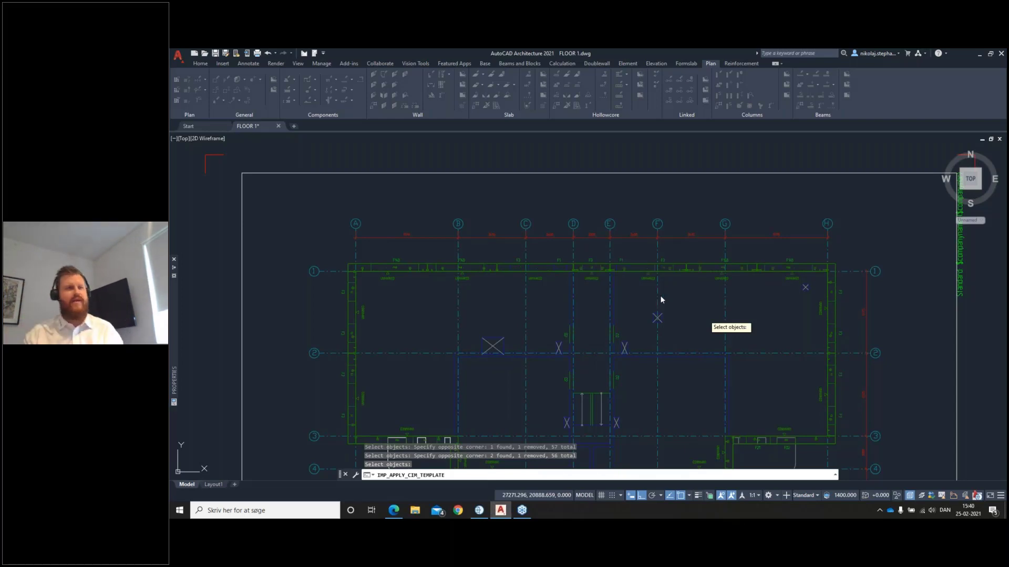
{"action": "key", "text": "Escape"}
Switch to the SW Isometric view and set the presentation of the axis 1 wall crossing grid line C to Solid.
{"action": "left_click", "coordinate": [593, 268]}
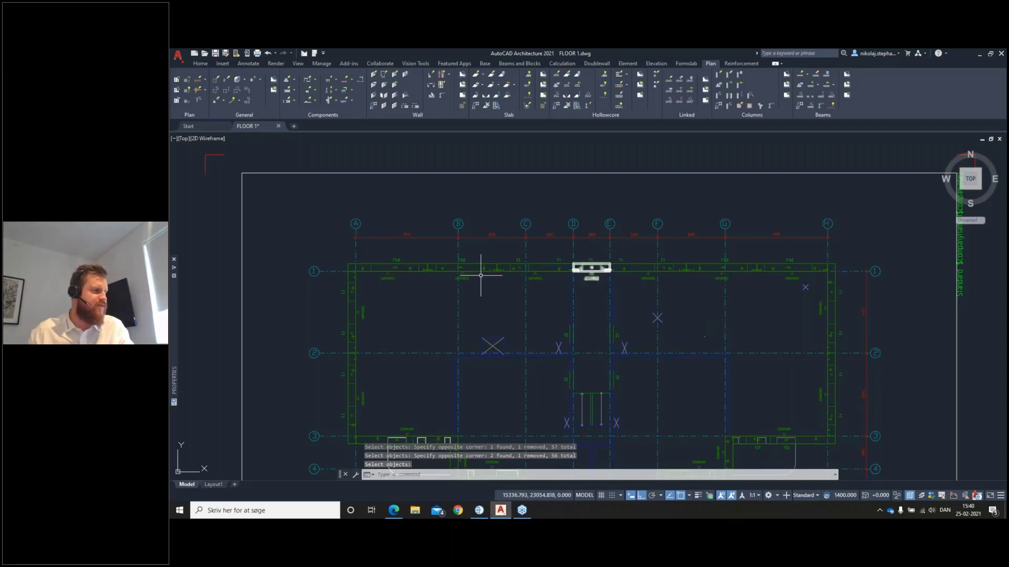
{"action": "middle_click_drag", "start_coordinate": [451, 305], "coordinate": [485, 292]}
{"action": "left_click", "coordinate": [184, 139]}
{"action": "left_click", "coordinate": [219, 218]}
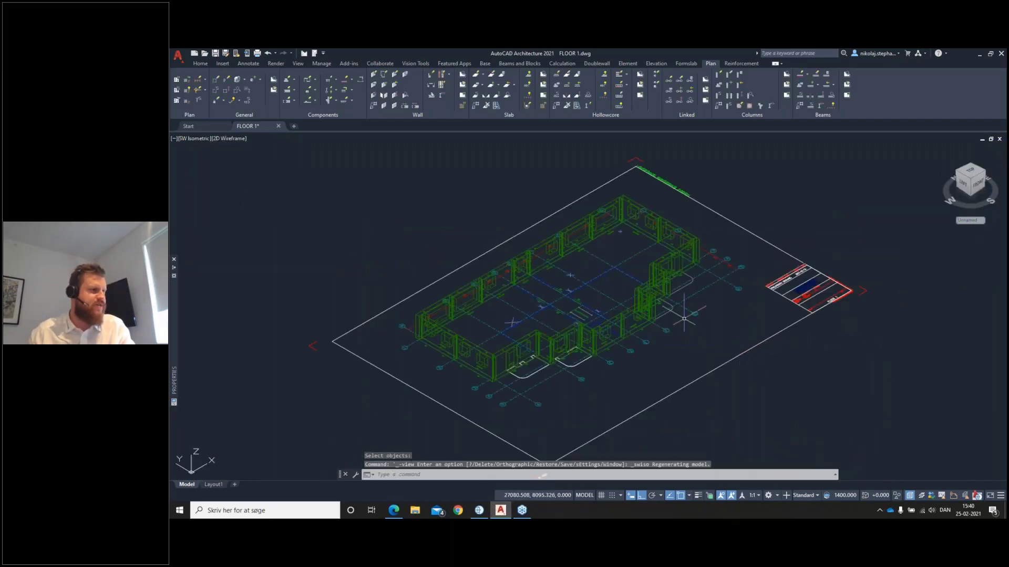
{"action": "scroll", "coordinate": [536, 293], "scroll_direction": "up", "scroll_amount": 8}
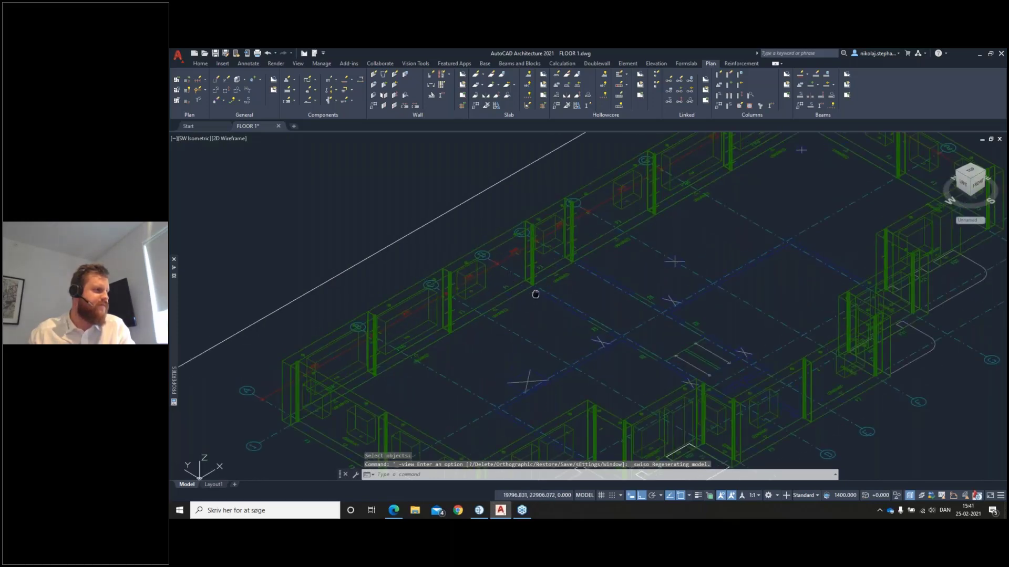
{"action": "scroll", "coordinate": [587, 312], "scroll_direction": "up", "scroll_amount": 2}
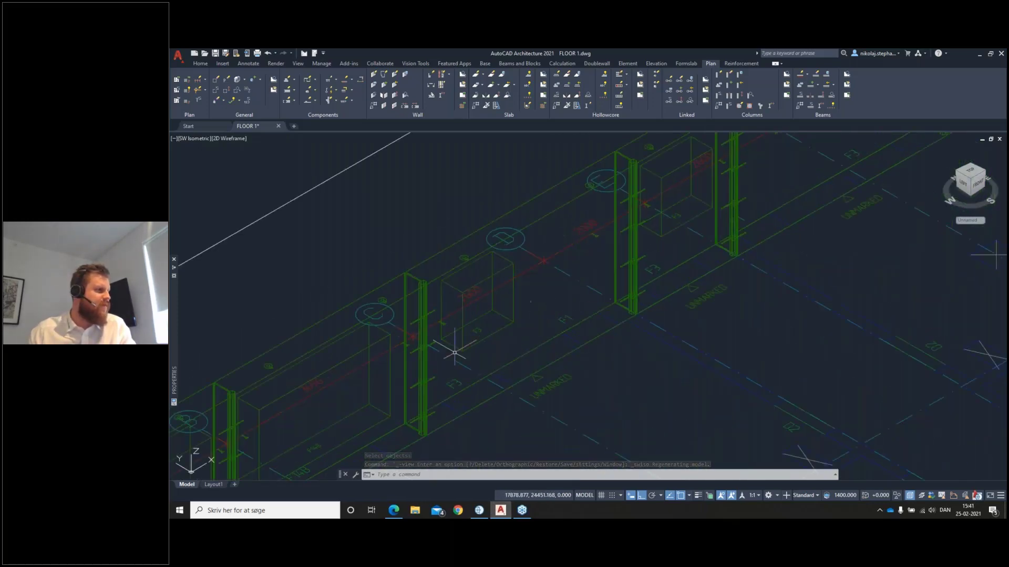
{"action": "left_click", "coordinate": [247, 90]}
{"action": "left_click", "coordinate": [527, 231]}
{"action": "key", "text": "Return"}
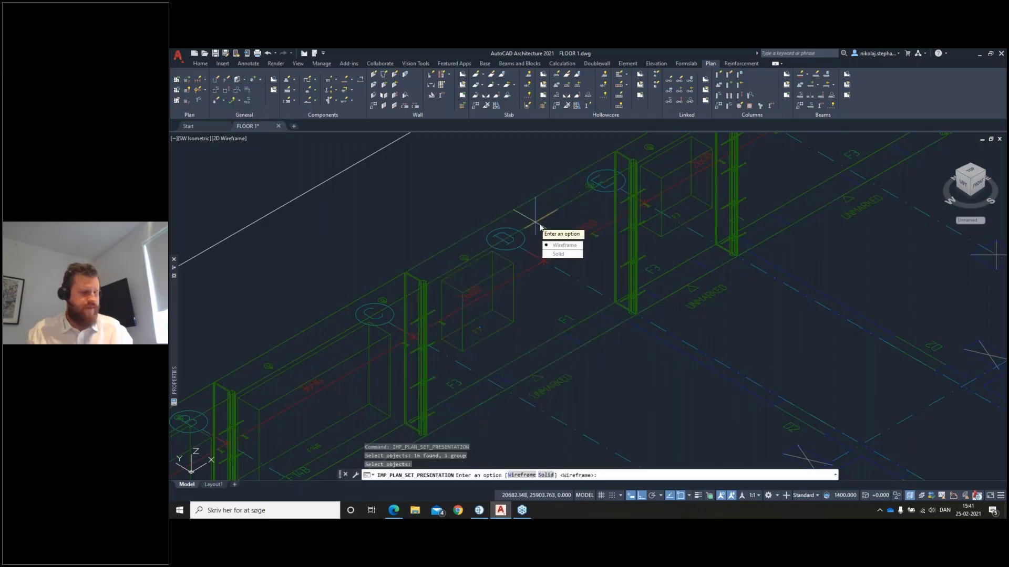
{"action": "left_click", "coordinate": [558, 255]}
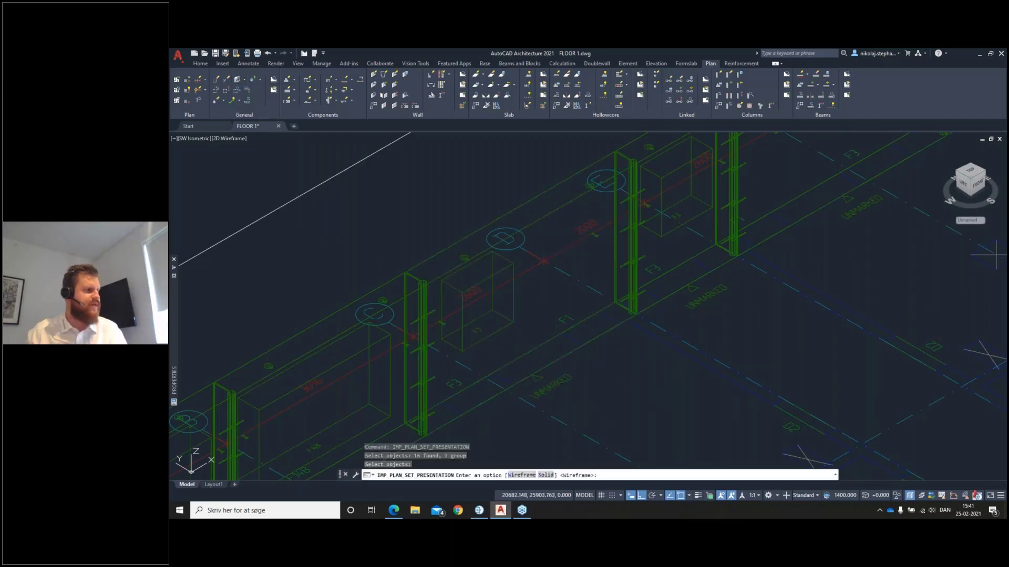
{"action": "type", "text": "S"}
{"action": "key", "text": "Return"}
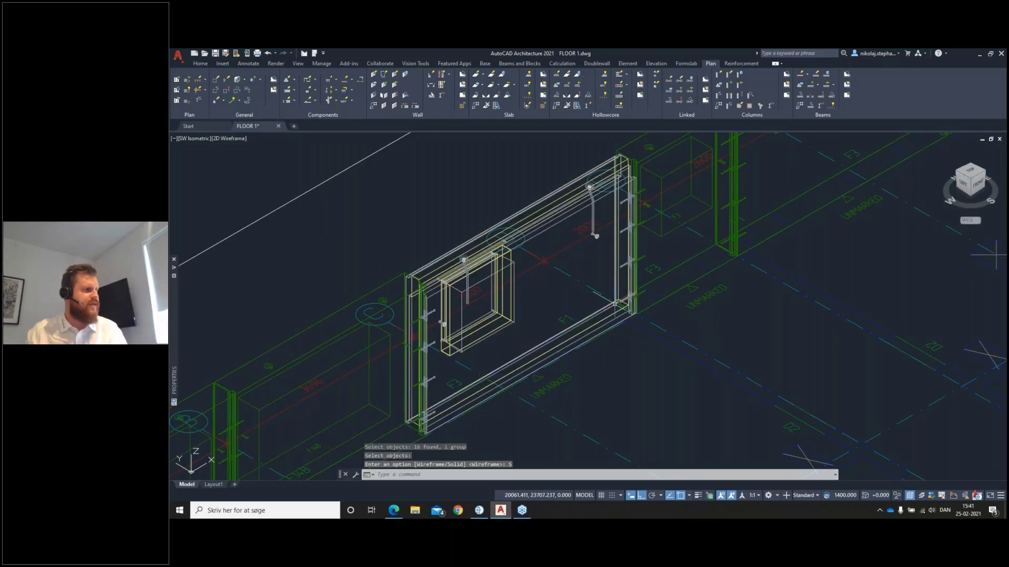
Set that wall's presentation back to Wireframe and return to the Top view.
{"action": "left_click", "coordinate": [246, 90]}
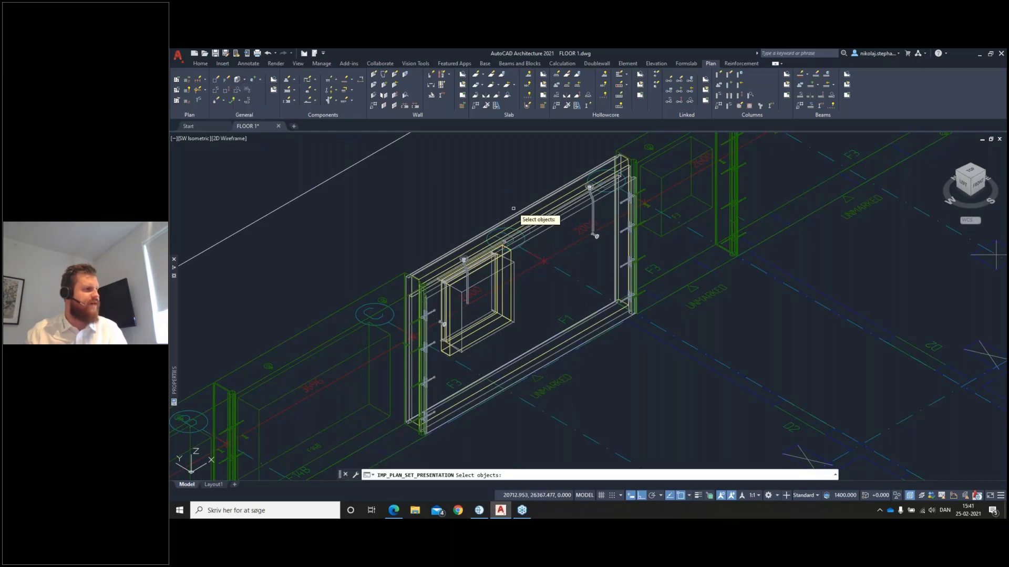
{"action": "left_click", "coordinate": [515, 206]}
{"action": "key", "text": "Return"}
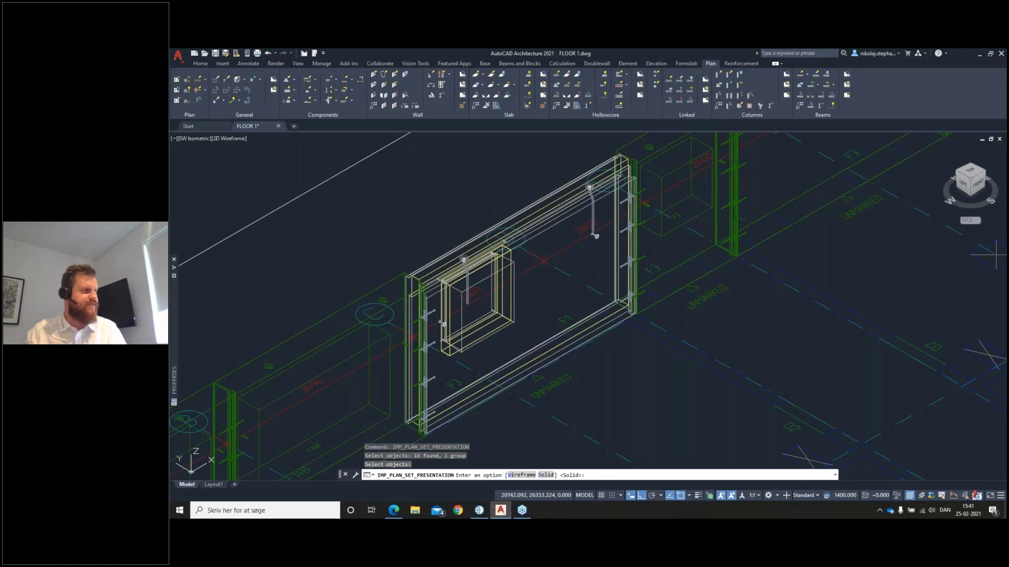
{"action": "type", "text": "w"}
{"action": "key", "text": "Return"}
{"action": "scroll", "coordinate": [799, 343], "scroll_direction": "down", "scroll_amount": 6}
{"action": "mouse_move", "coordinate": [799, 342]}
{"action": "middle_mouse_down"}
{"action": "mouse_move", "coordinate": [820, 343]}
{"action": "mouse_move", "coordinate": [794, 342]}
{"action": "middle_mouse_up"}
{"action": "left_click", "coordinate": [973, 169]}
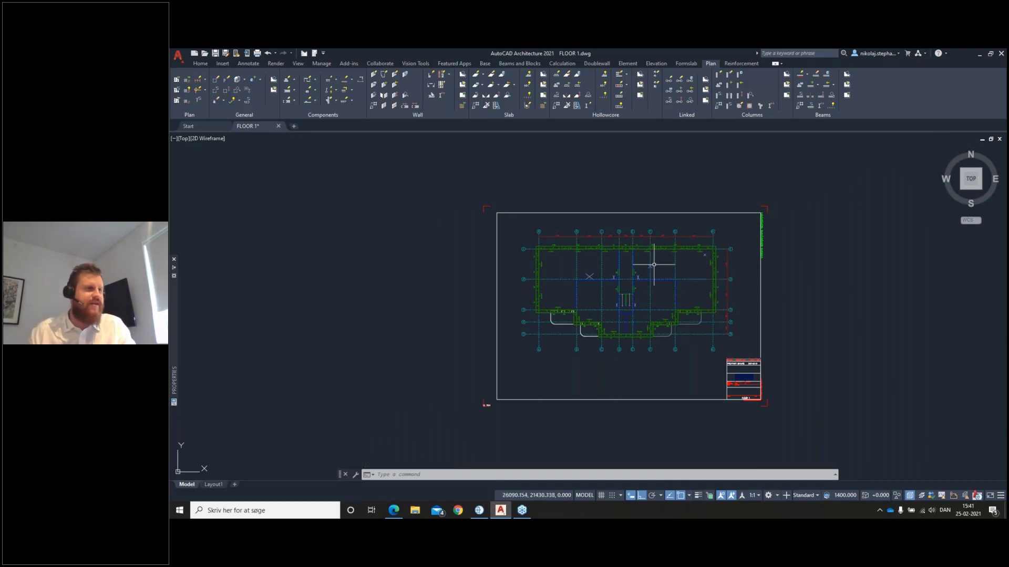
Draw inner walls of type Wall up grid line B from axis 3 to axis 2 and along axis 2 to grid line D.
{"action": "scroll", "coordinate": [619, 247], "scroll_direction": "up", "scroll_amount": 5}
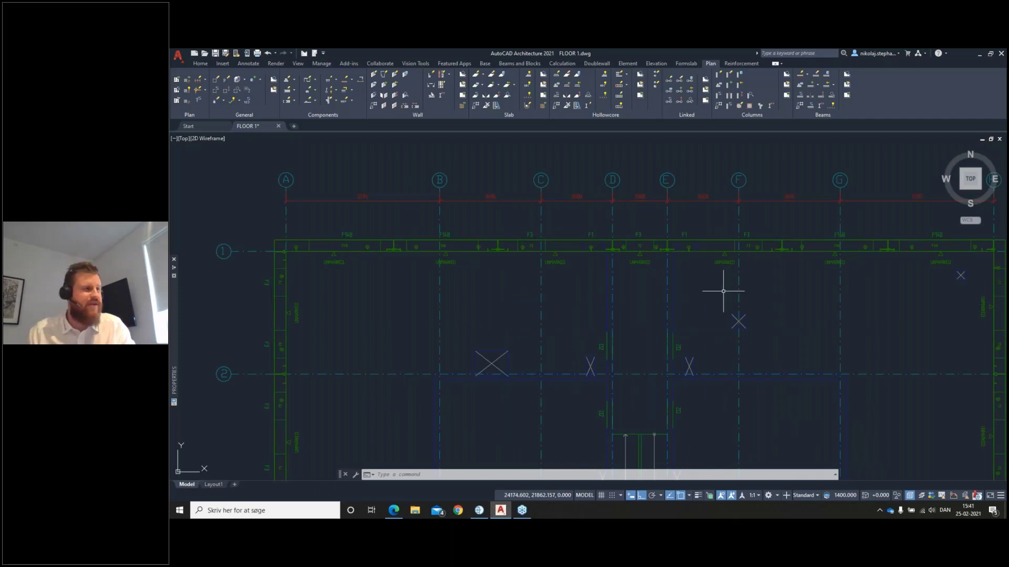
{"action": "scroll", "coordinate": [653, 308], "scroll_direction": "down", "scroll_amount": 3}
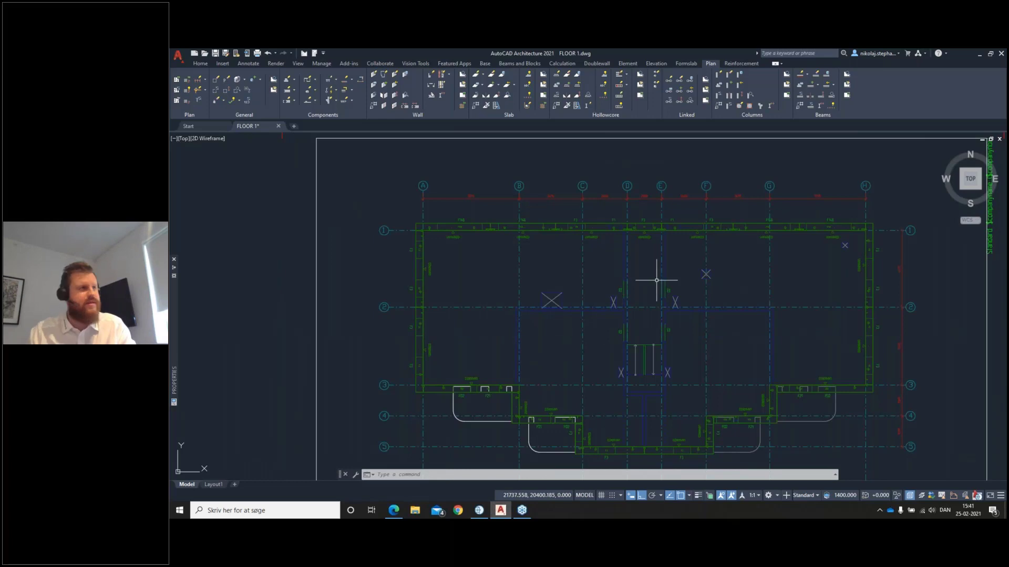
{"action": "left_click", "coordinate": [372, 77]}
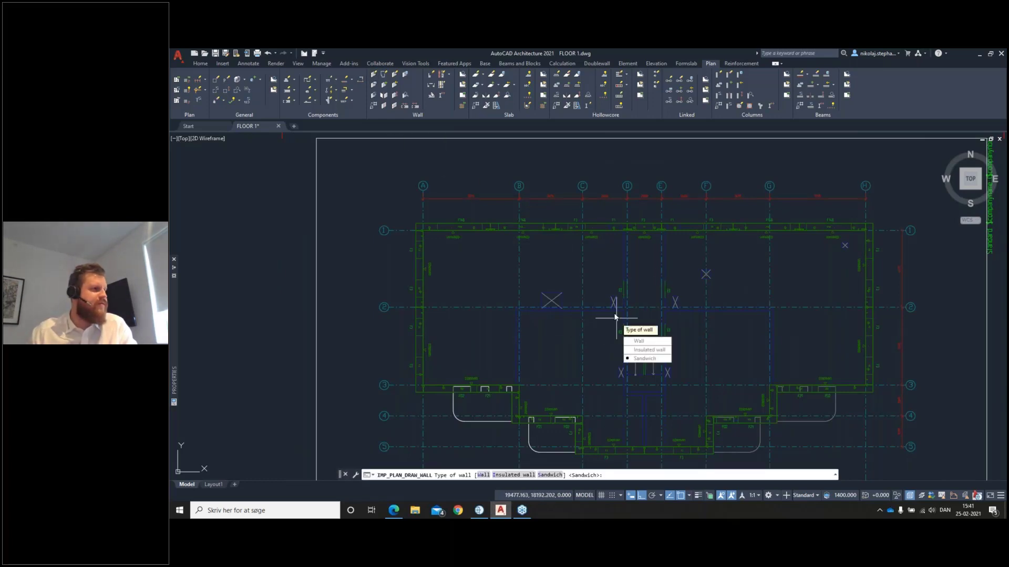
{"action": "left_click", "coordinate": [639, 341]}
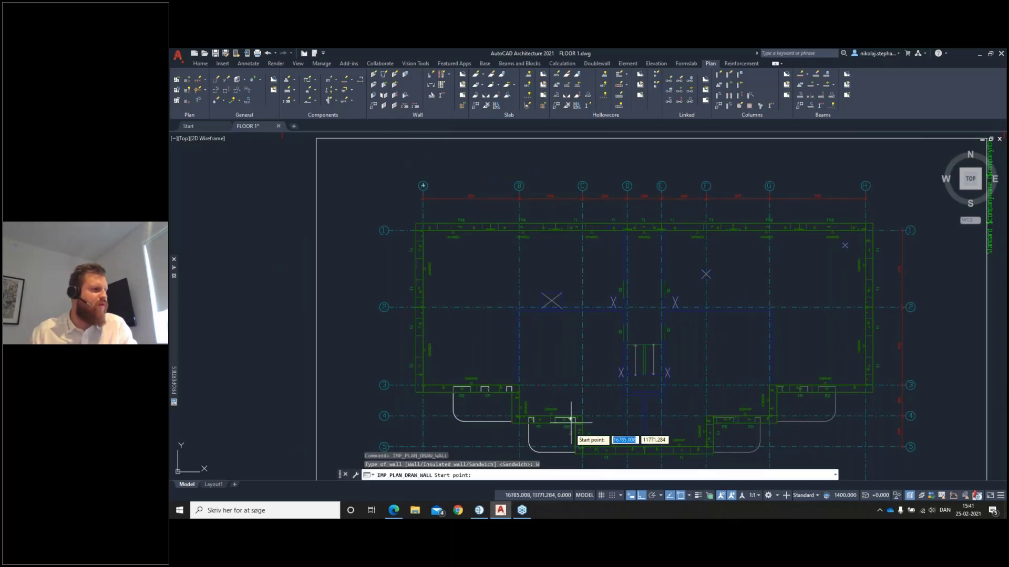
{"action": "scroll", "coordinate": [526, 392], "scroll_direction": "up", "scroll_amount": 3}
{"action": "scroll", "coordinate": [526, 388], "scroll_direction": "up", "scroll_amount": 5}
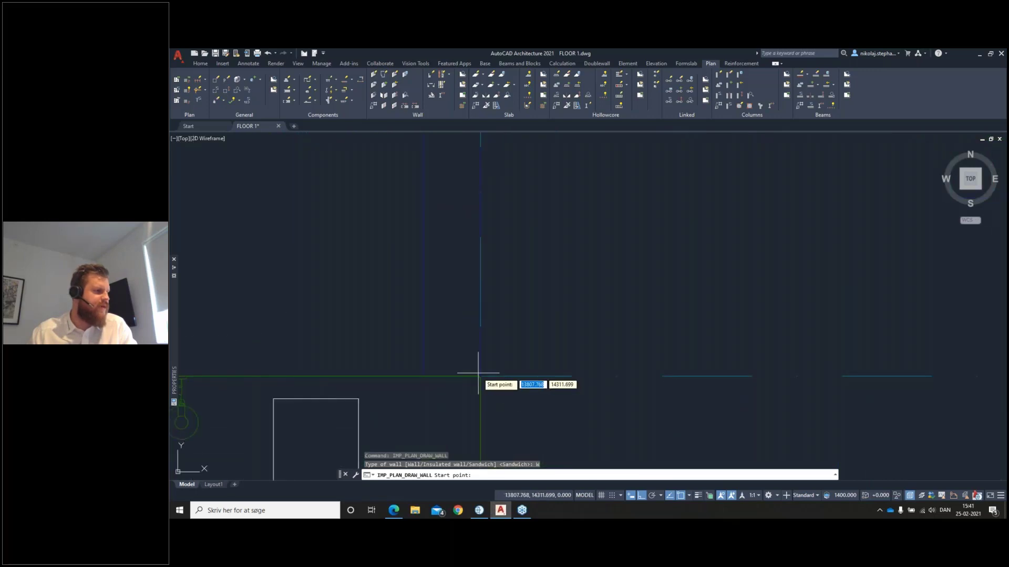
{"action": "left_click", "coordinate": [457, 361]}
{"action": "scroll", "coordinate": [475, 336], "scroll_direction": "down", "scroll_amount": 2}
{"action": "scroll", "coordinate": [539, 298], "scroll_direction": "up", "scroll_amount": 4}
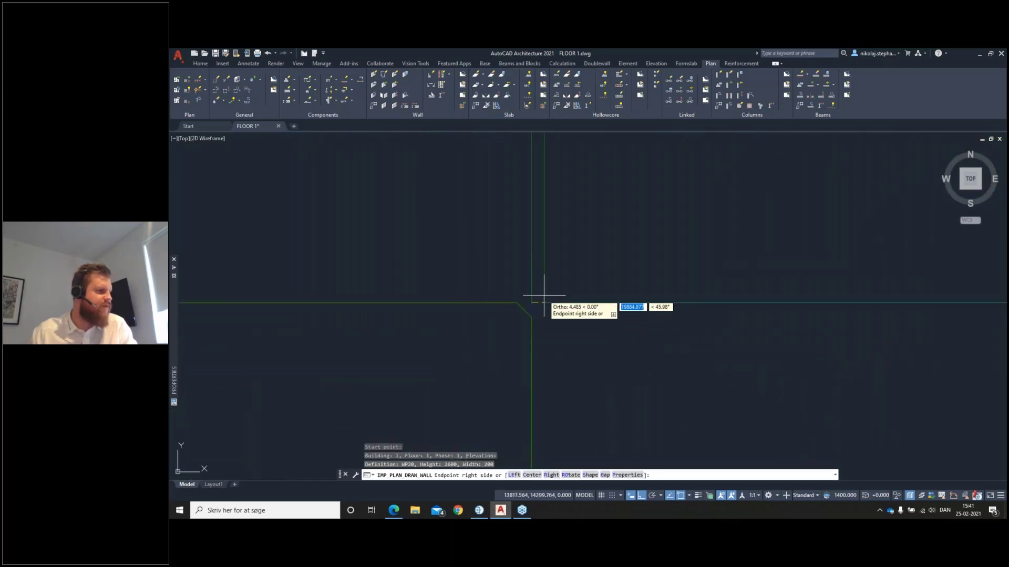
{"action": "scroll", "coordinate": [574, 236], "scroll_direction": "down", "scroll_amount": 5}
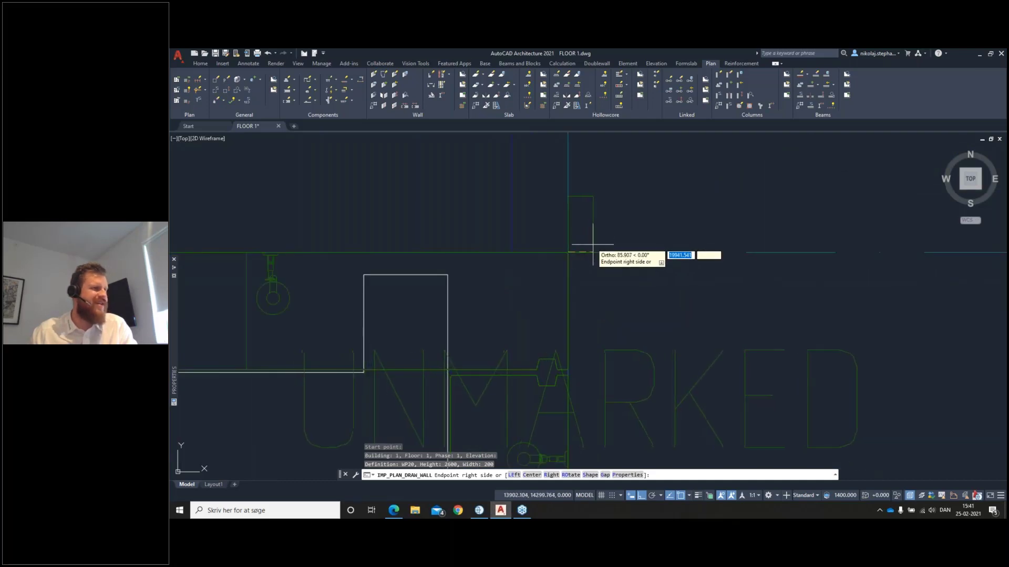
{"action": "scroll", "coordinate": [594, 383], "scroll_direction": "up", "scroll_amount": 3}
{"action": "scroll", "coordinate": [595, 384], "scroll_direction": "down", "scroll_amount": 3}
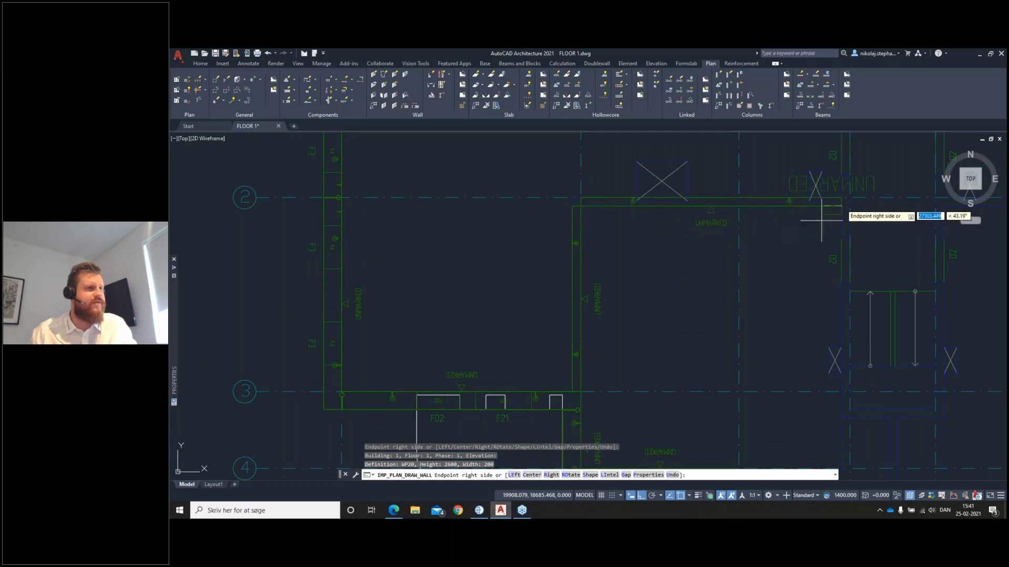
{"action": "middle_click_drag", "start_coordinate": [777, 238], "coordinate": [684, 340]}
{"action": "key", "text": "Return"}
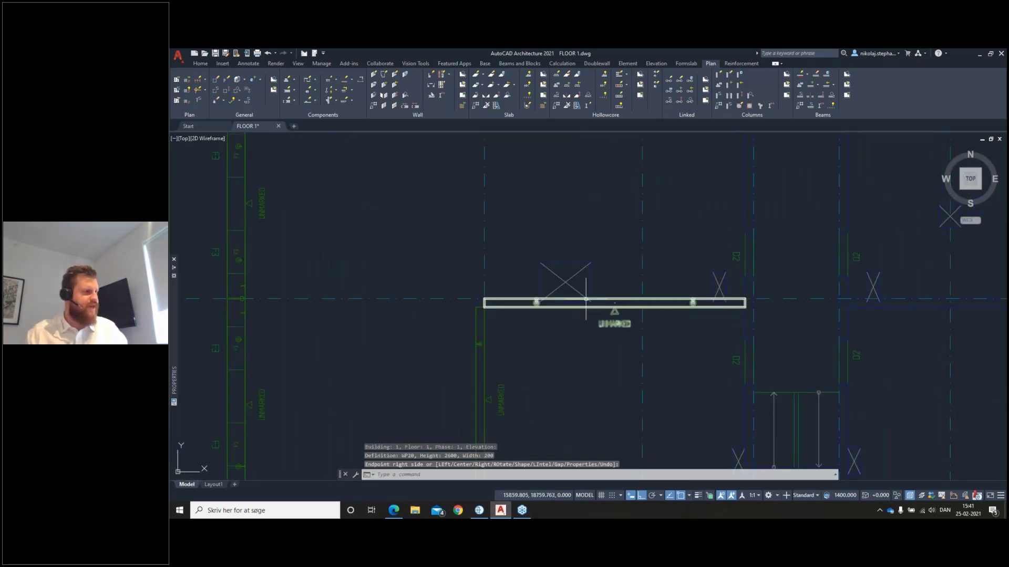
Draw an inner wall of type Wall along grid line D from the axis 1 outer wall to the stairwell corner below axis 3.
{"action": "middle_click_drag", "start_coordinate": [761, 218], "coordinate": [698, 303]}
{"action": "key", "text": "Return"}
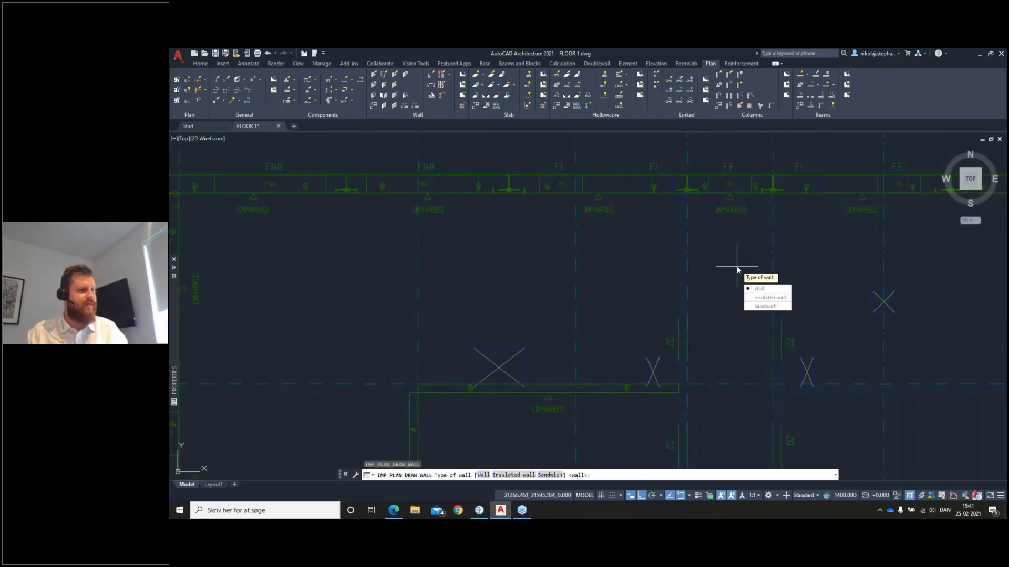
{"action": "key", "text": "Return"}
{"action": "scroll", "coordinate": [673, 197], "scroll_direction": "up", "scroll_amount": 6}
{"action": "left_click", "coordinate": [696, 181]}
{"action": "scroll", "coordinate": [704, 249], "scroll_direction": "down", "scroll_amount": 10}
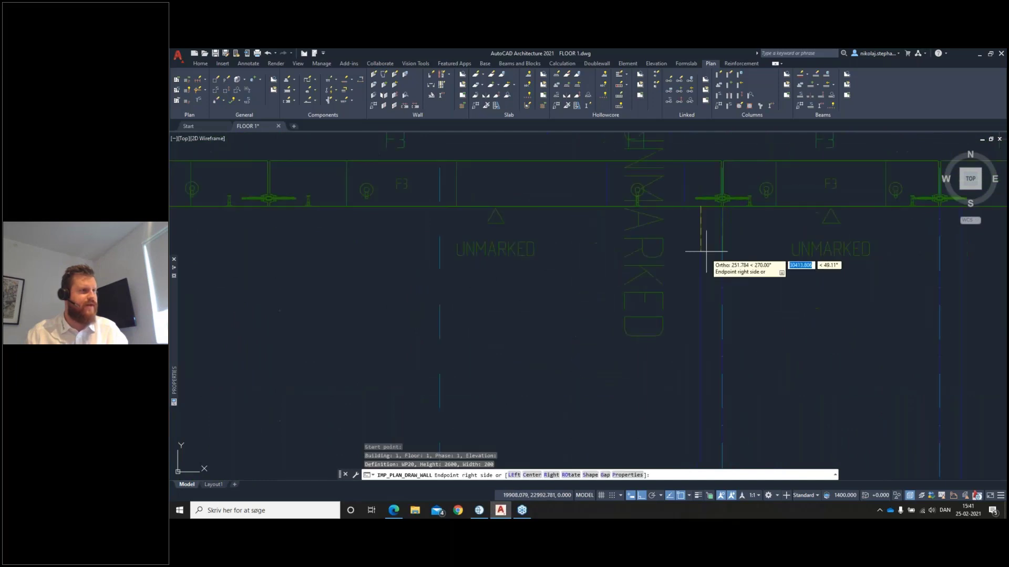
{"action": "middle_click_drag", "start_coordinate": [719, 347], "coordinate": [722, 290]}
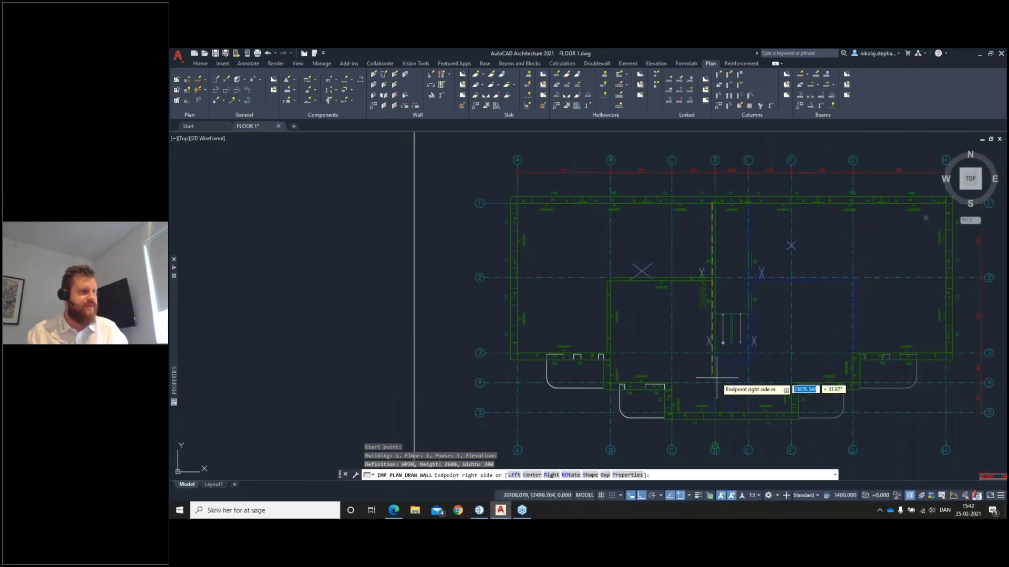
{"action": "scroll", "coordinate": [716, 382], "scroll_direction": "up", "scroll_amount": 8}
{"action": "left_click", "coordinate": [700, 283]}
Continue with a short wall across the stairwell to grid line E and a wall up grid line E to axis 1.
{"action": "scroll", "coordinate": [837, 308], "scroll_direction": "down", "scroll_amount": 6}
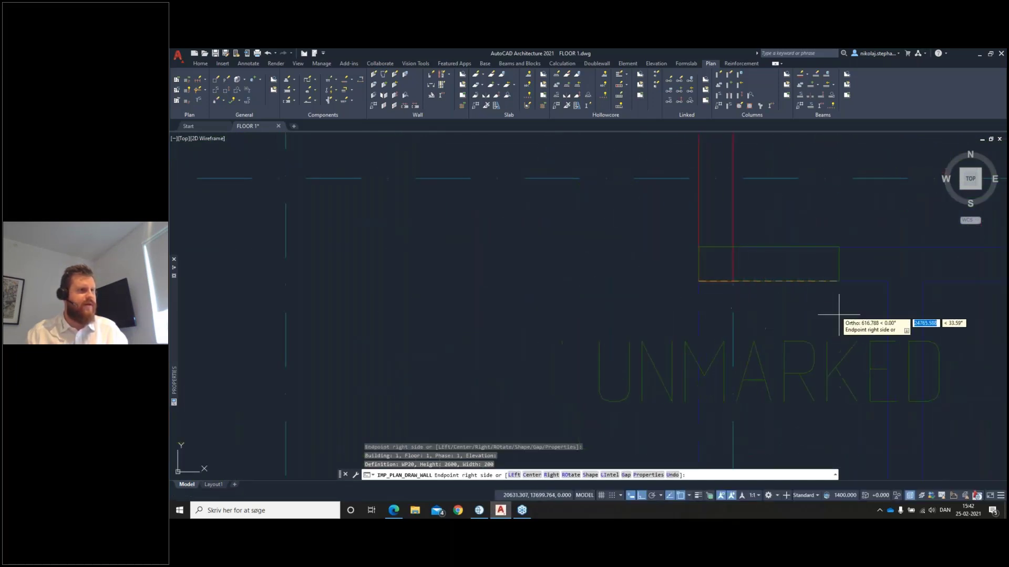
{"action": "scroll", "coordinate": [887, 315], "scroll_direction": "down", "scroll_amount": 4}
{"action": "scroll", "coordinate": [892, 278], "scroll_direction": "up", "scroll_amount": 8}
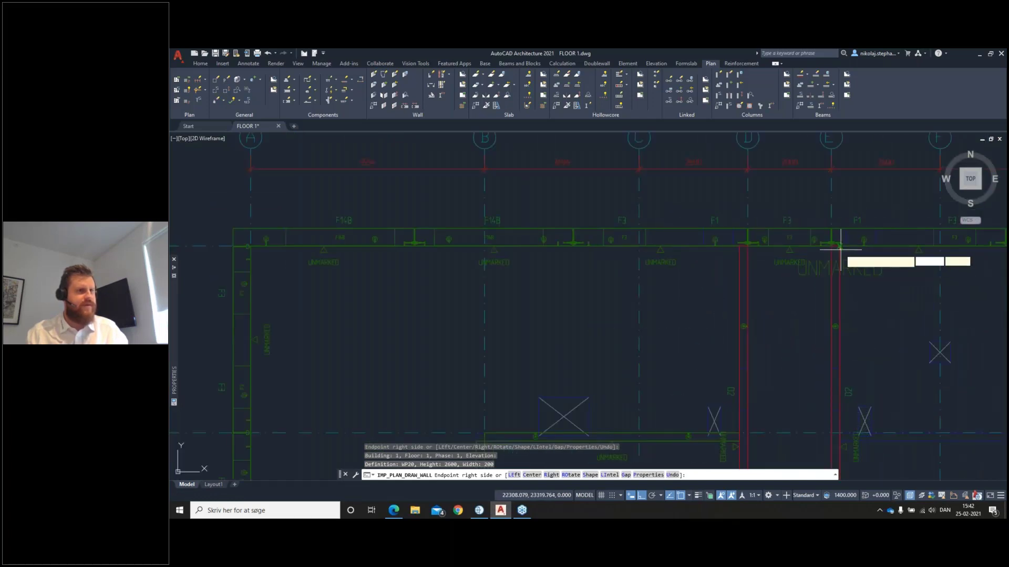
{"action": "scroll", "coordinate": [866, 331], "scroll_direction": "down", "scroll_amount": 5}
{"action": "scroll", "coordinate": [820, 281], "scroll_direction": "up", "scroll_amount": 5}
{"action": "key", "text": "Return"}
Draw an inner wall of type Wall from the axis 5 outer wall's middle joint up to the short stairwell wall.
{"action": "scroll", "coordinate": [819, 335], "scroll_direction": "down", "scroll_amount": 4}
{"action": "middle_click_drag", "start_coordinate": [819, 333], "coordinate": [801, 234]}
{"action": "key", "text": "Return"}
{"action": "key", "text": "Return"}
{"action": "scroll", "coordinate": [752, 362], "scroll_direction": "up", "scroll_amount": 5}
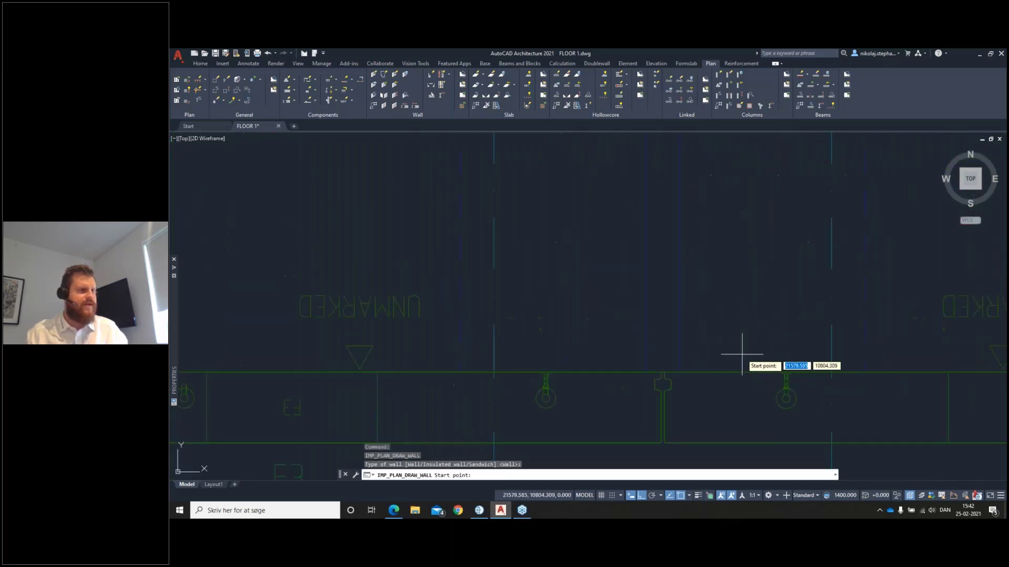
{"action": "left_click", "coordinate": [652, 370]}
{"action": "left_click", "coordinate": [651, 246]}
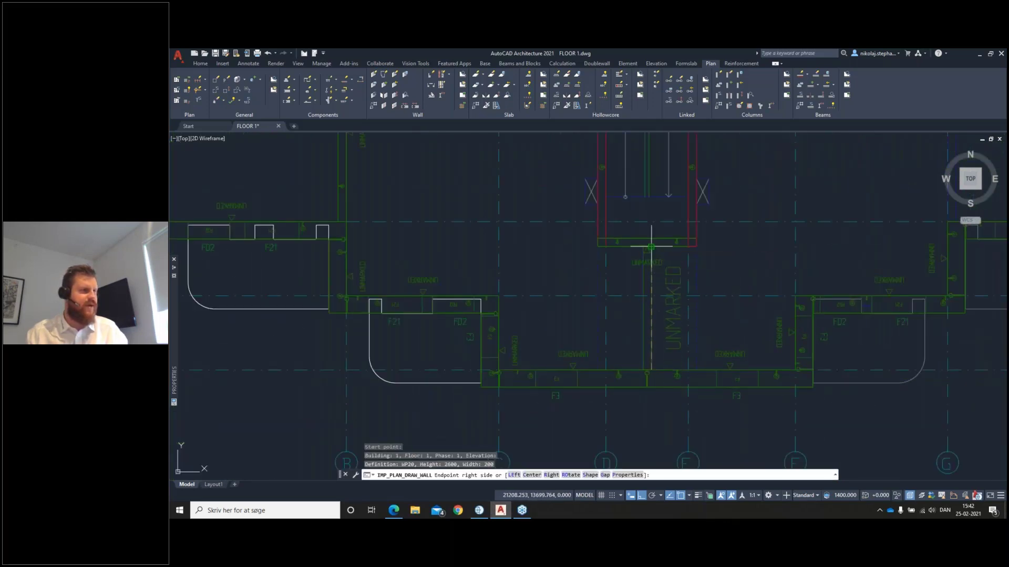
Draw inner walls of type Wall along axis 2 from the grid line E stairwell wall to grid line G and down to axis 3.
{"action": "key", "text": "Return"}
{"action": "scroll", "coordinate": [783, 219], "scroll_direction": "down", "scroll_amount": 4}
{"action": "middle_click_drag", "start_coordinate": [783, 219], "coordinate": [722, 302]}
{"action": "key", "text": "Return"}
{"action": "key", "text": "Return"}
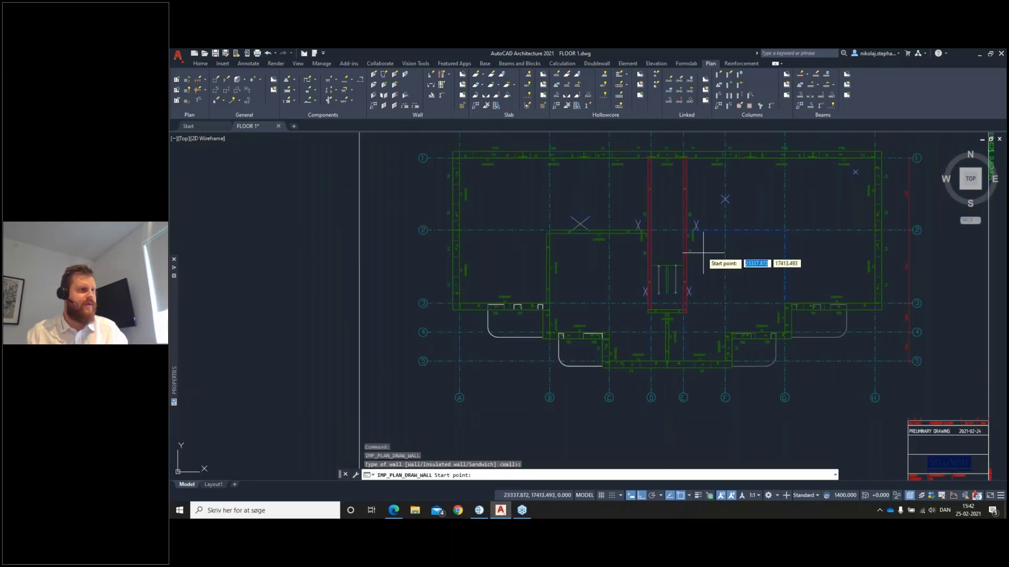
{"action": "scroll", "coordinate": [704, 243], "scroll_direction": "up", "scroll_amount": 6}
{"action": "left_click", "coordinate": [679, 216]}
{"action": "scroll", "coordinate": [777, 260], "scroll_direction": "down", "scroll_amount": 4}
{"action": "scroll", "coordinate": [896, 255], "scroll_direction": "up", "scroll_amount": 2}
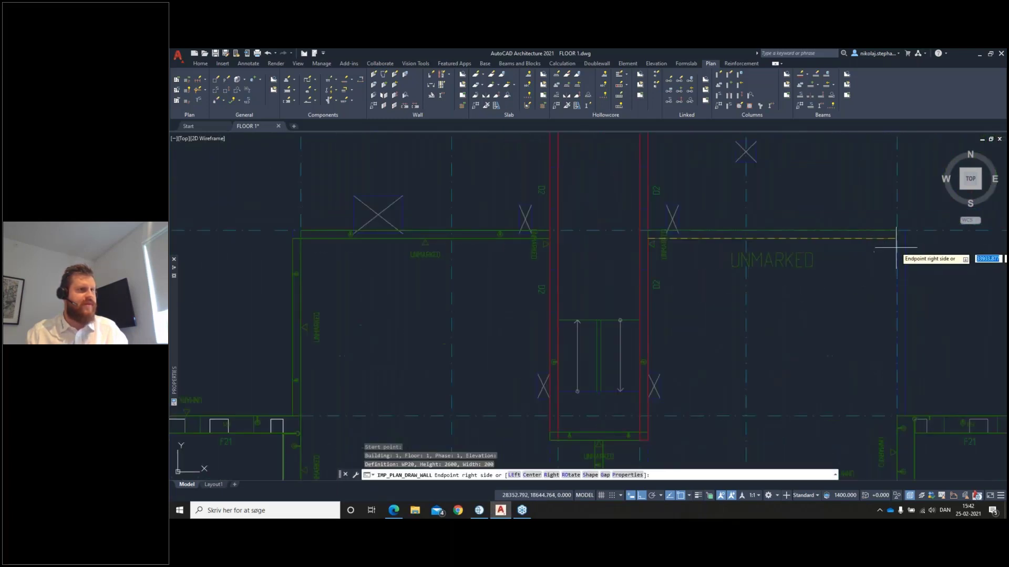
{"action": "left_click", "coordinate": [900, 236]}
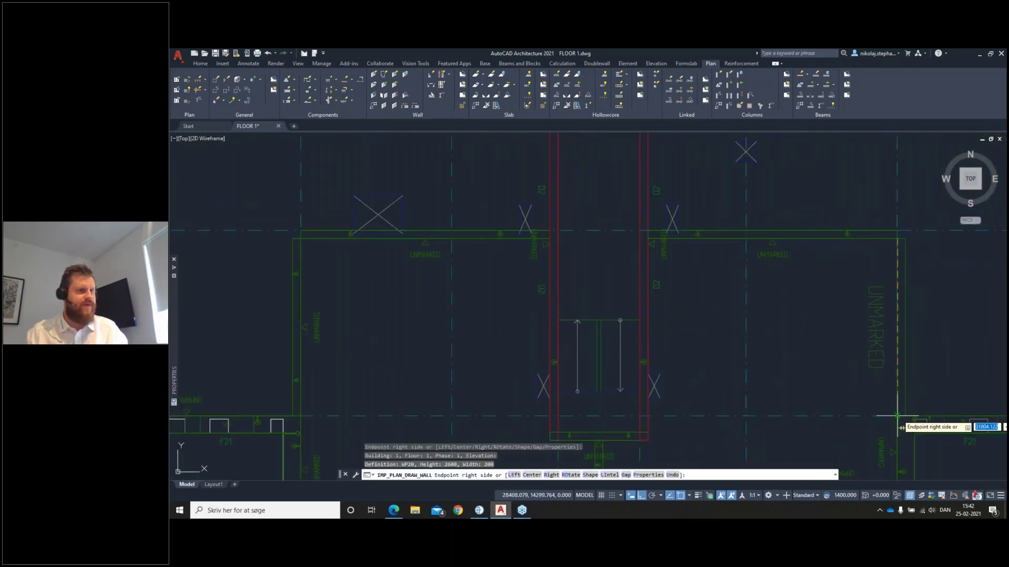
{"action": "left_click", "coordinate": [897, 416]}
{"action": "key", "text": "Return"}
{"action": "scroll", "coordinate": [812, 368], "scroll_direction": "down", "scroll_amount": 3}
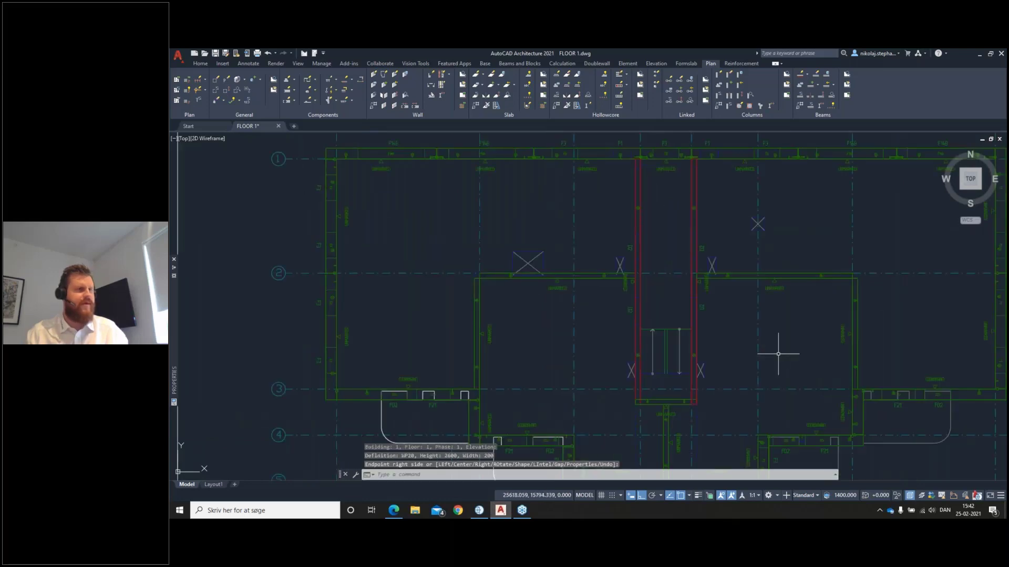
Inspect the walls in the SW Isometric view and return to the Top view.
{"action": "left_click", "coordinate": [185, 140]}
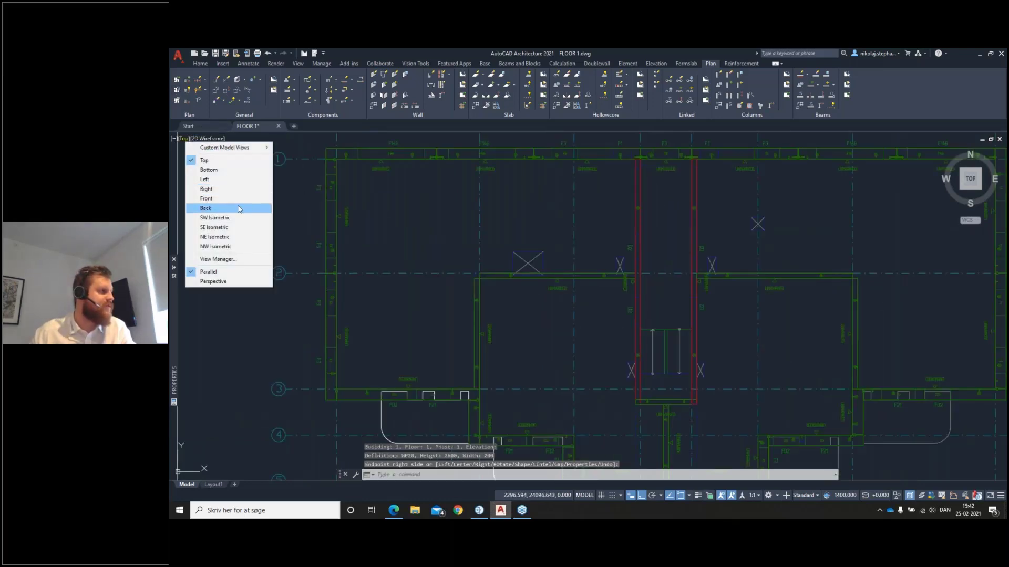
{"action": "left_click", "coordinate": [239, 218]}
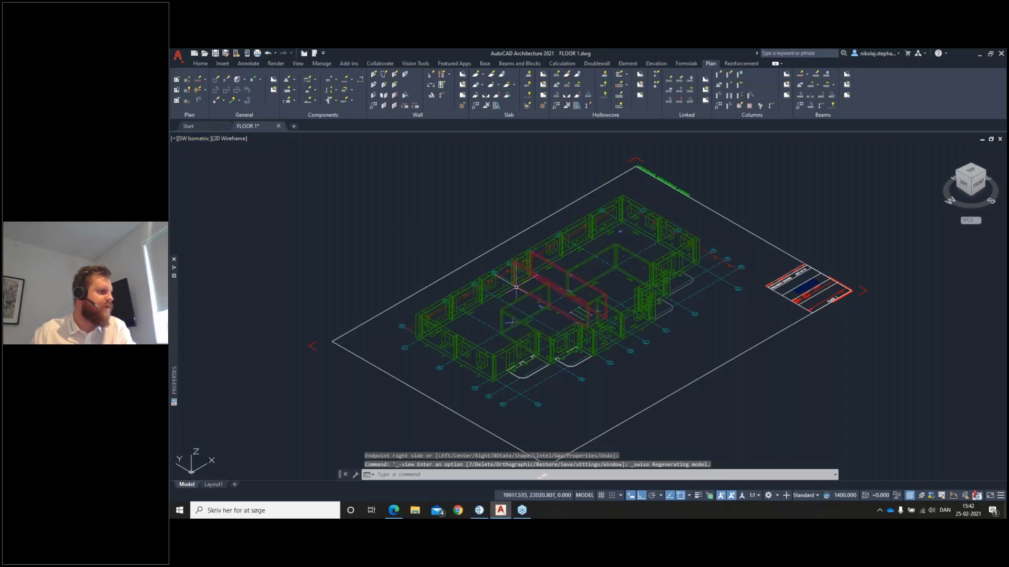
{"action": "left_click", "coordinate": [197, 138]}
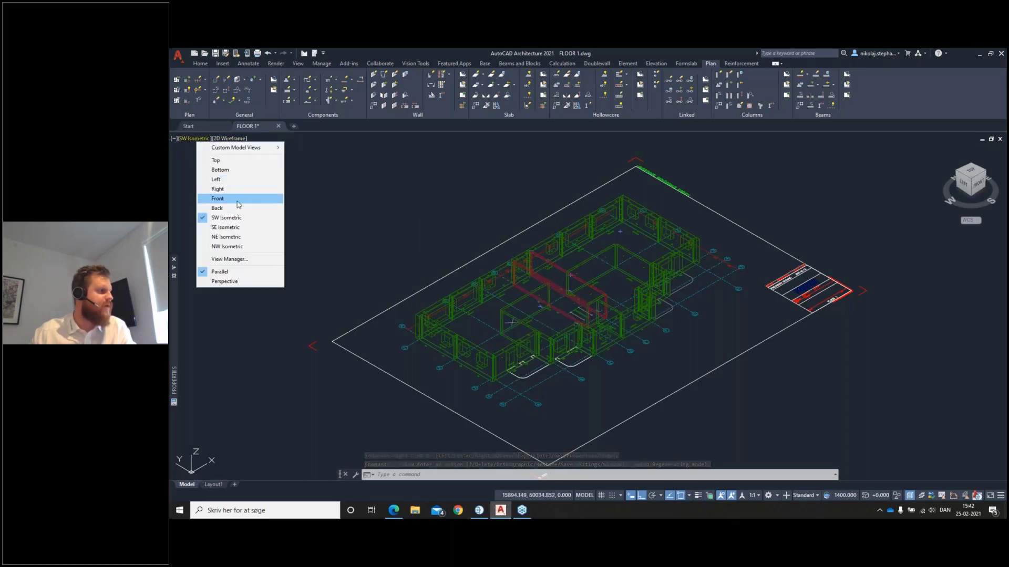
{"action": "left_click", "coordinate": [221, 160]}
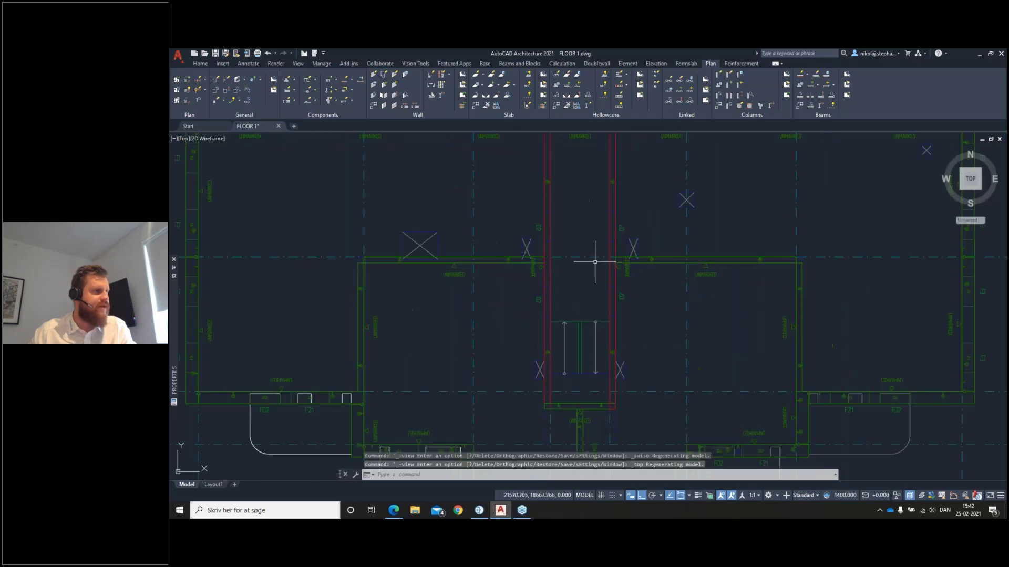
{"action": "middle_click_drag", "start_coordinate": [614, 245], "coordinate": [673, 277]}
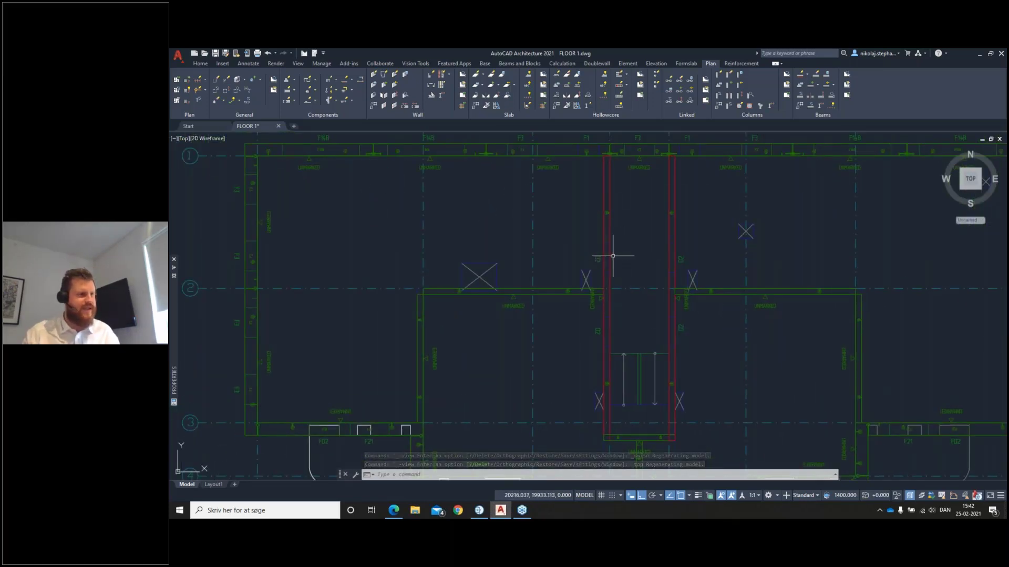
Split the long stairwell wall on grid line D at axis 2 with a gap of 20 and no endcap.
{"action": "mouse_move", "coordinate": [610, 258]}
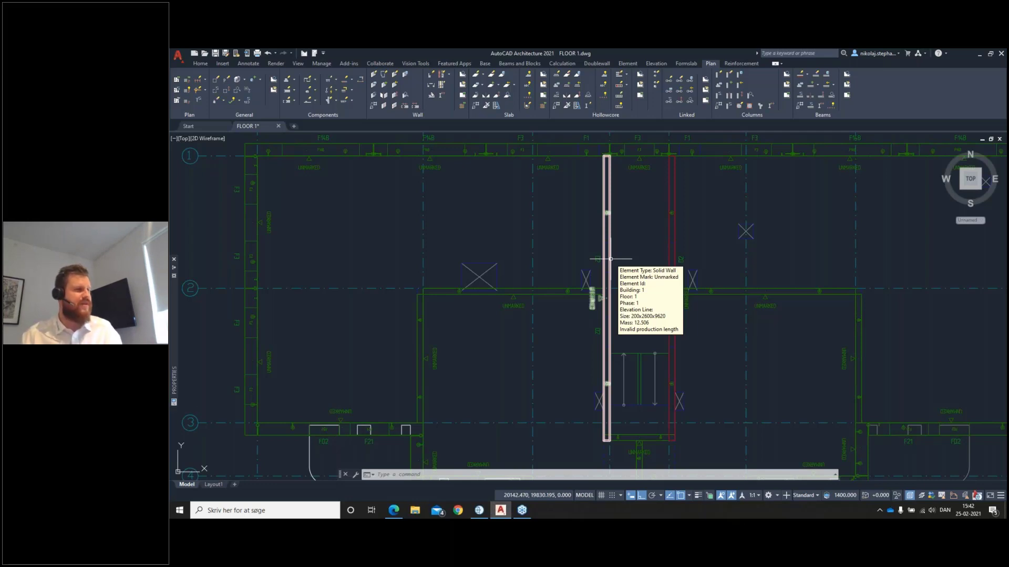
{"action": "left_click", "coordinate": [610, 259]}
{"action": "middle_click_drag", "start_coordinate": [627, 278], "coordinate": [641, 280]}
{"action": "left_click", "coordinate": [386, 105]}
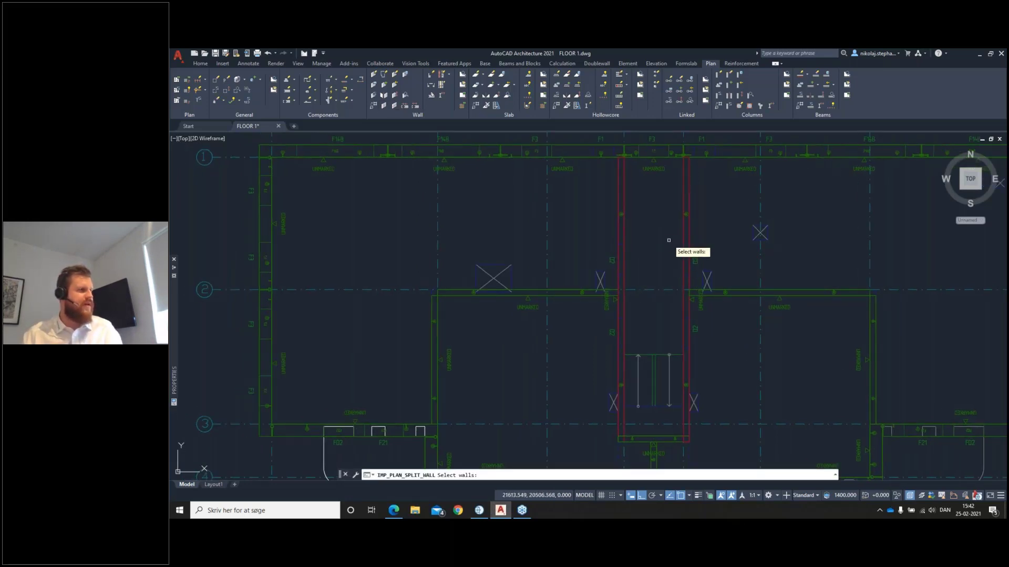
{"action": "left_click", "coordinate": [622, 245]}
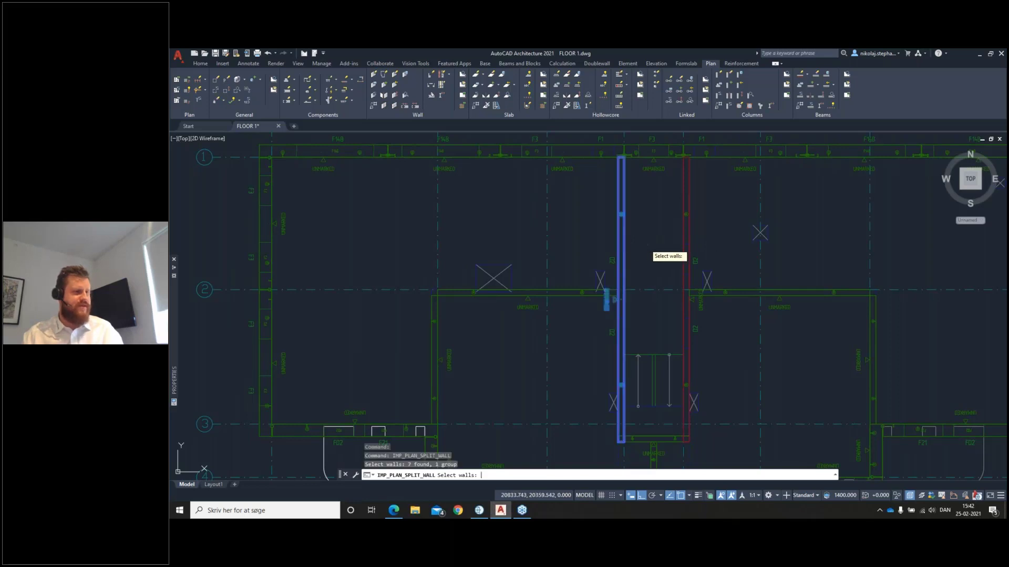
{"action": "key", "text": "Return"}
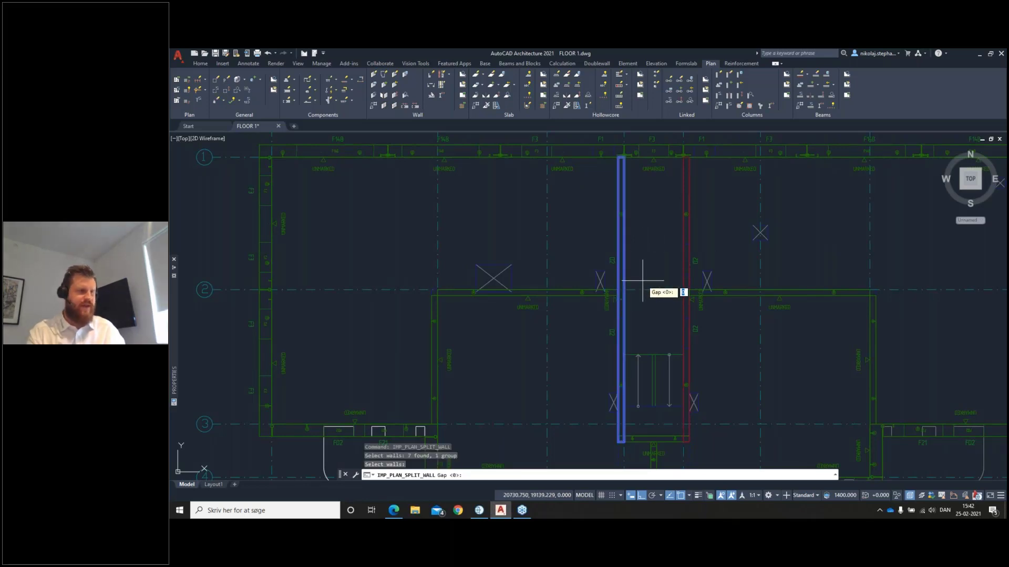
{"action": "type", "text": "20"}
{"action": "key", "text": "Return"}
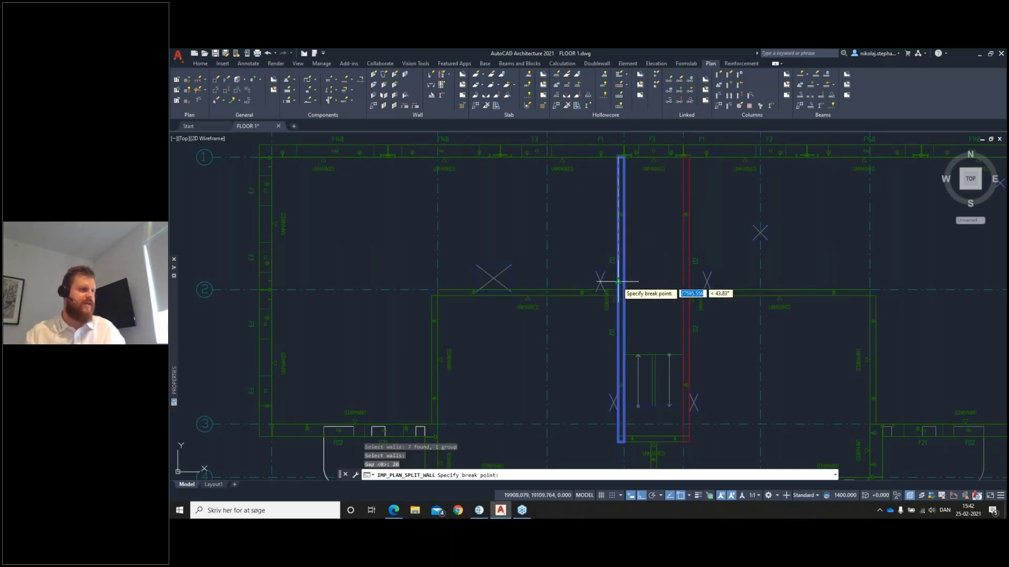
{"action": "scroll", "coordinate": [621, 283], "scroll_direction": "up", "scroll_amount": 5}
{"action": "left_click", "coordinate": [619, 310]}
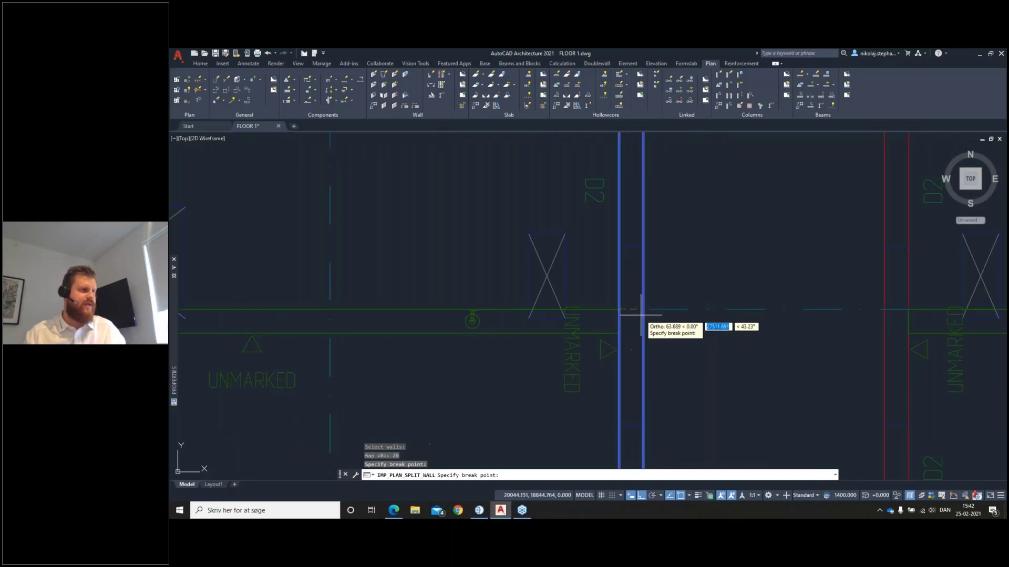
{"action": "left_click", "coordinate": [716, 264]}
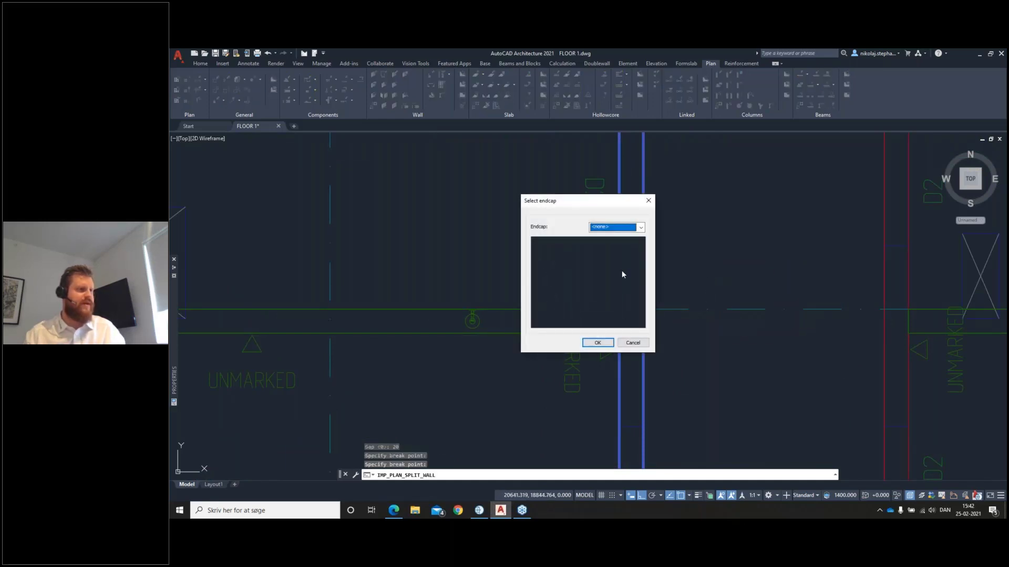
{"action": "left_click", "coordinate": [597, 342]}
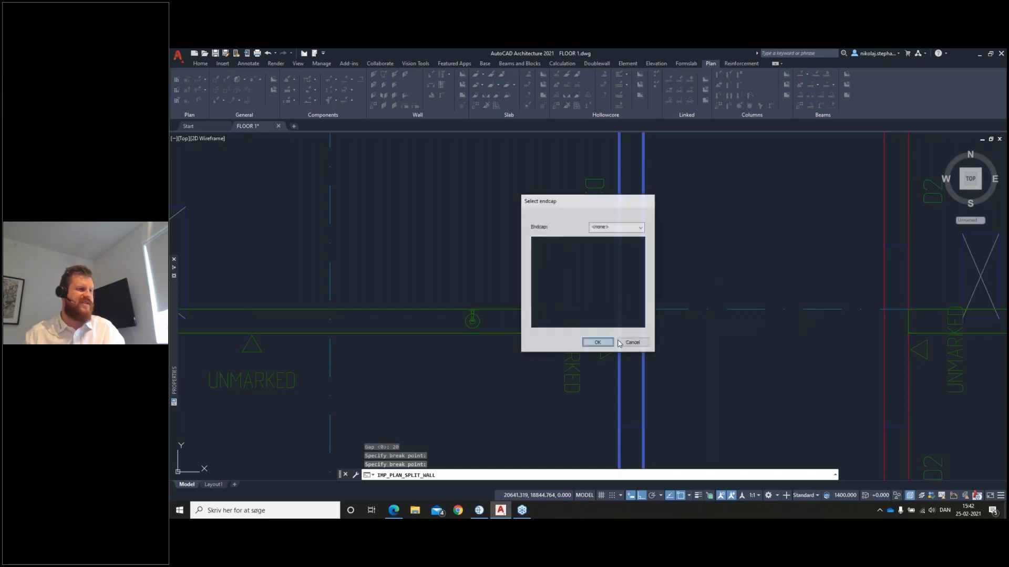
{"action": "scroll", "coordinate": [782, 317], "scroll_direction": "down", "scroll_amount": 3}
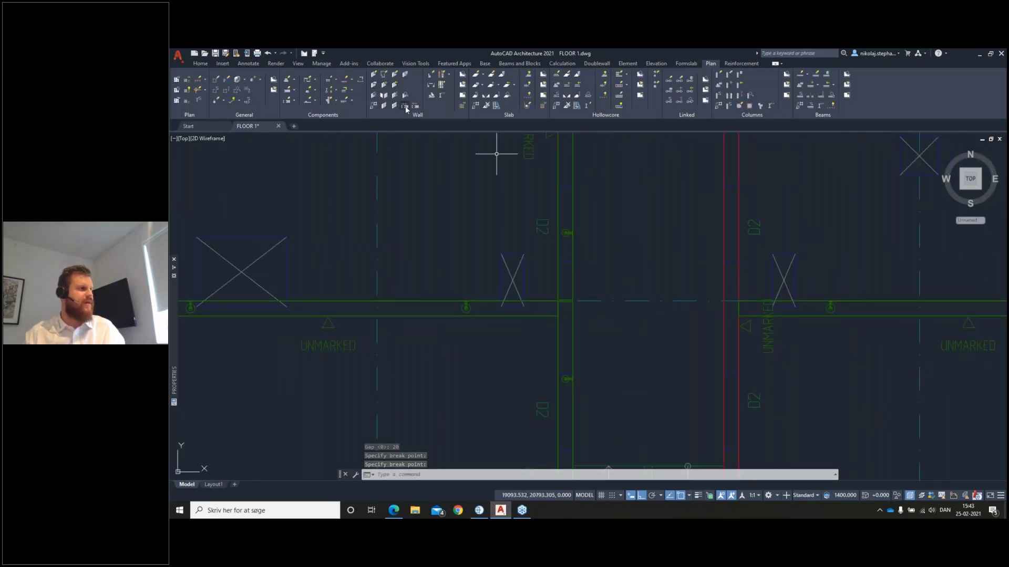
Split the long stairwell wall on grid line E at axis 2 with a gap of 20 and no endcap.
{"action": "left_click", "coordinate": [392, 107]}
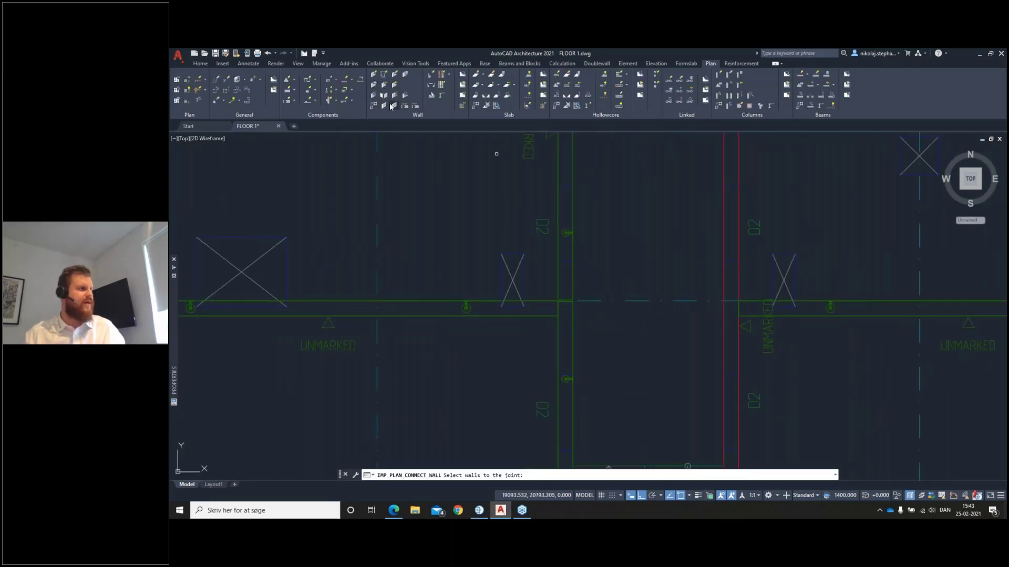
{"action": "left_click", "coordinate": [739, 258]}
{"action": "key", "text": "Return"}
{"action": "type", "text": "20"}
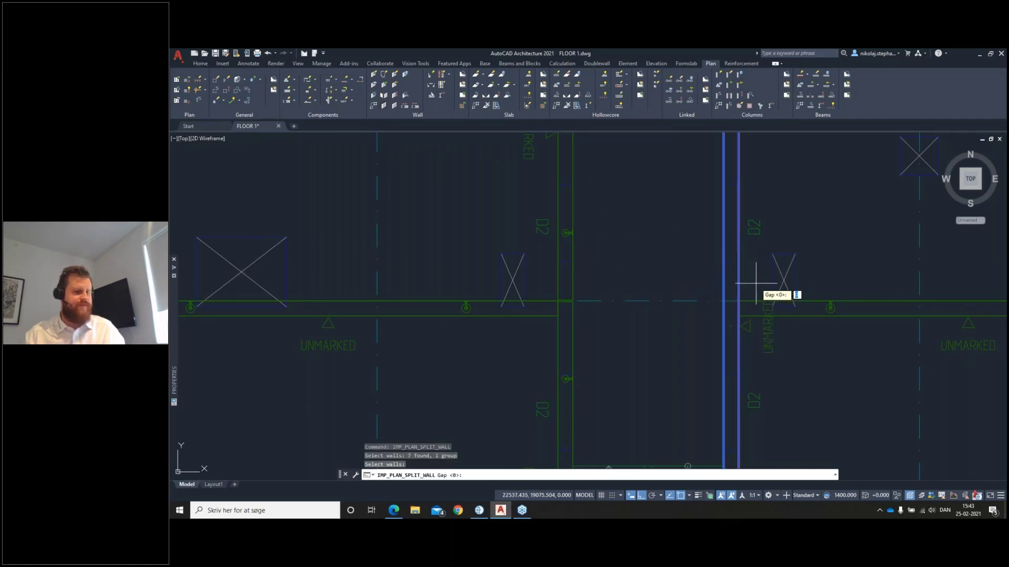
{"action": "key", "text": "Return"}
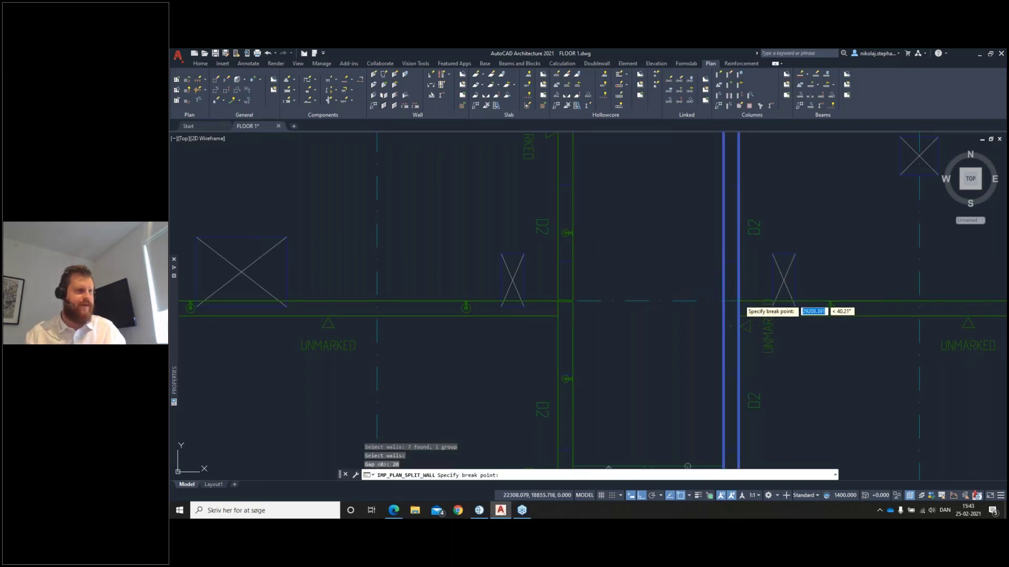
{"action": "left_click", "coordinate": [739, 301]}
{"action": "key", "text": "Return"}
{"action": "left_click", "coordinate": [602, 345]}
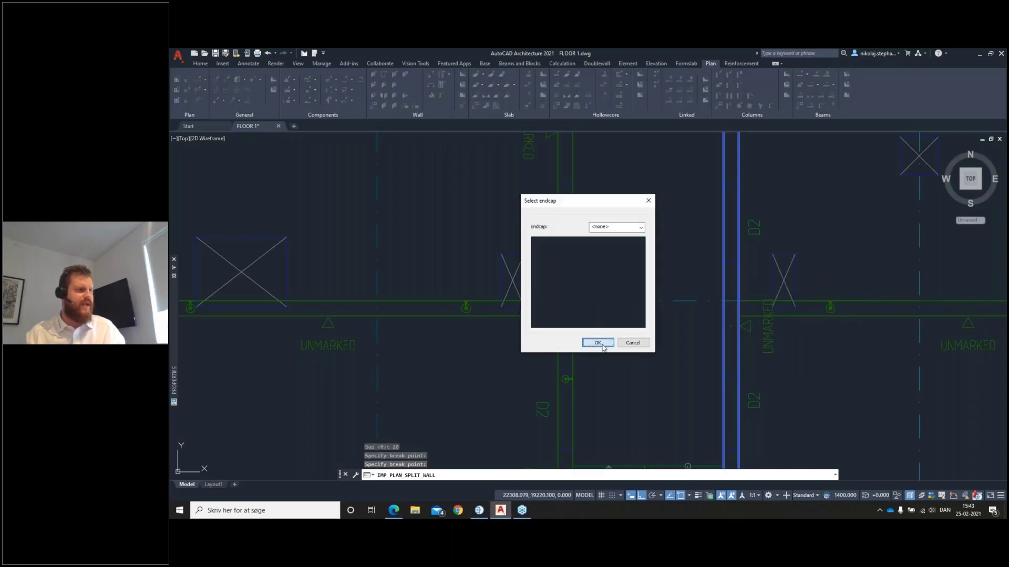
{"action": "scroll", "coordinate": [647, 326], "scroll_direction": "down", "scroll_amount": 5}
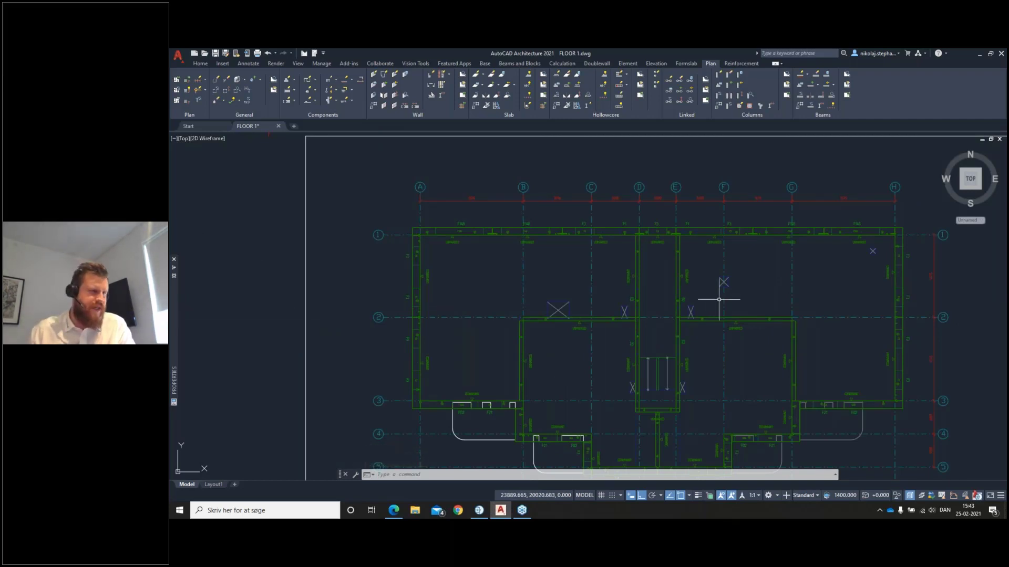
{"action": "middle_click_drag", "start_coordinate": [829, 343], "coordinate": [772, 297]}
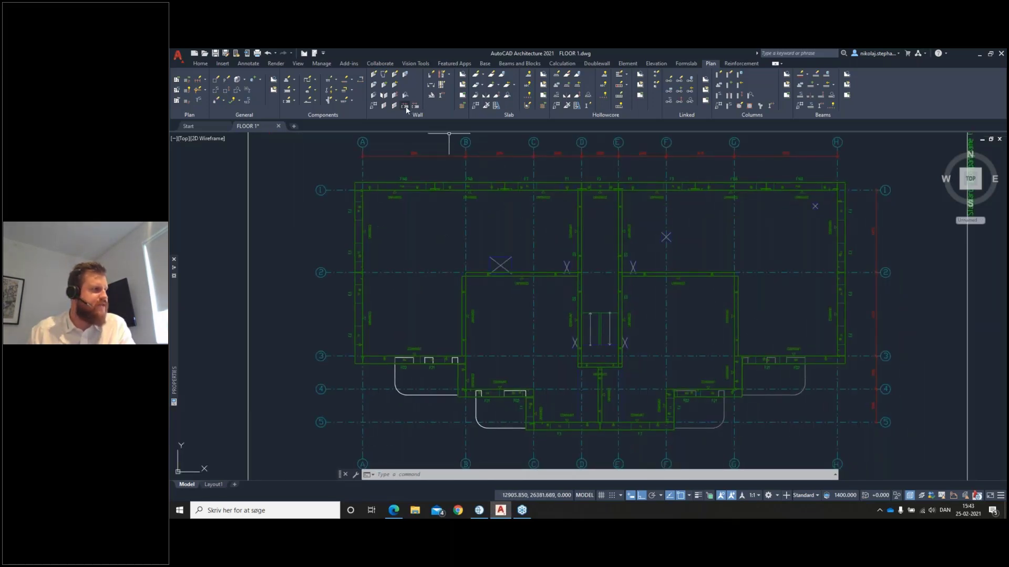
{"action": "scroll", "coordinate": [748, 345], "scroll_direction": "up", "scroll_amount": 4}
{"action": "scroll", "coordinate": [456, 205], "scroll_direction": "up", "scroll_amount": 1}
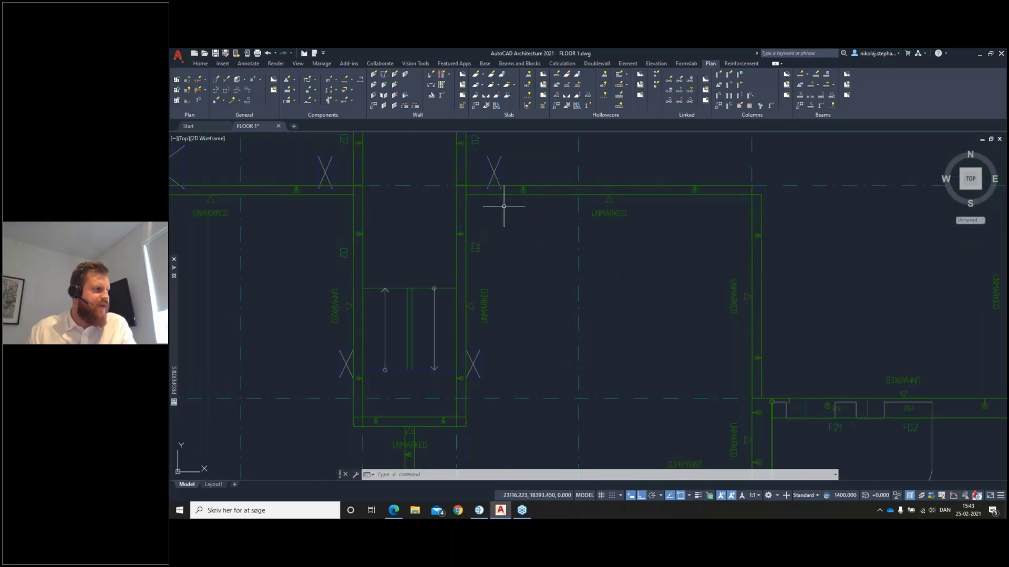
{"action": "left_click", "coordinate": [405, 107]}
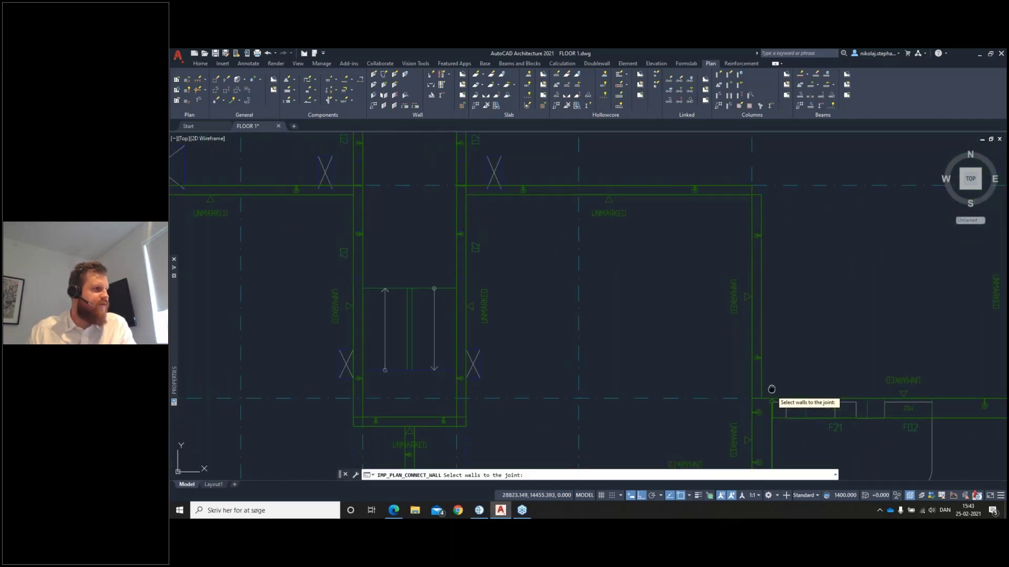
{"action": "middle_click_drag", "start_coordinate": [770, 388], "coordinate": [762, 355]}
{"action": "scroll", "coordinate": [776, 365], "scroll_direction": "up", "scroll_amount": 3}
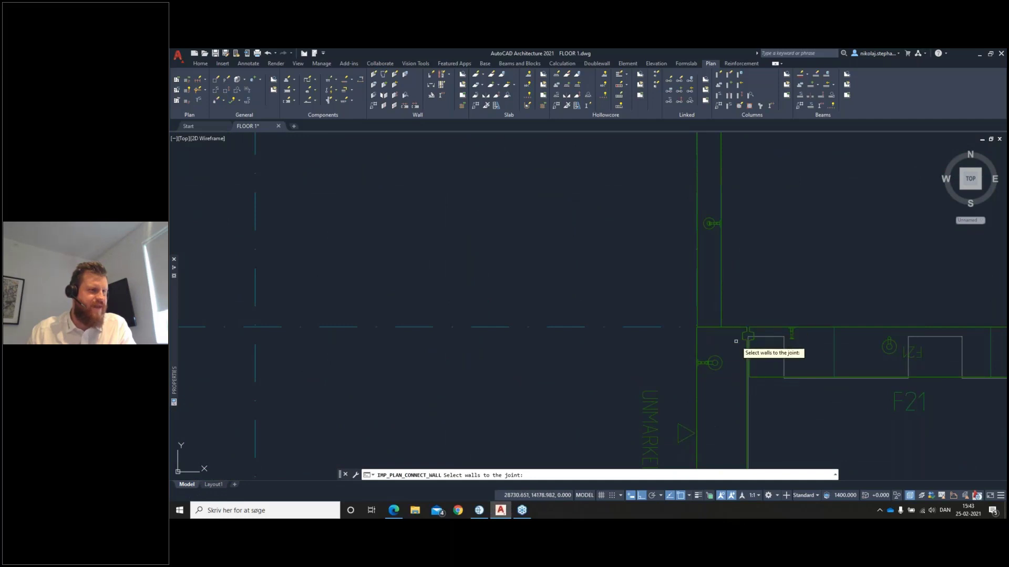
{"action": "scroll", "coordinate": [749, 337], "scroll_direction": "up", "scroll_amount": 1}
{"action": "left_click", "coordinate": [753, 323]}
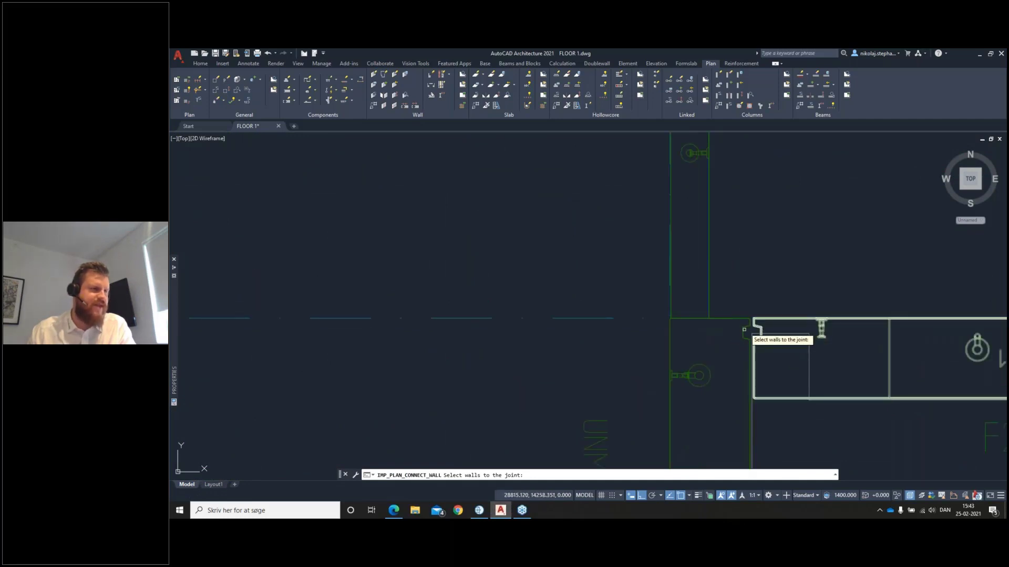
{"action": "left_click", "coordinate": [771, 272]}
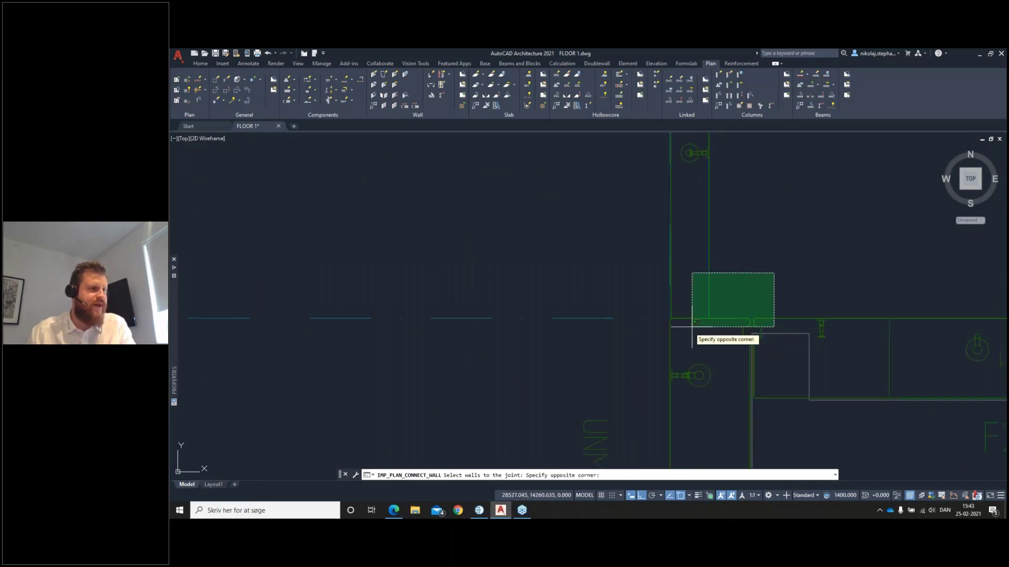
{"action": "left_click", "coordinate": [690, 321]}
{"action": "key", "text": "Return"}
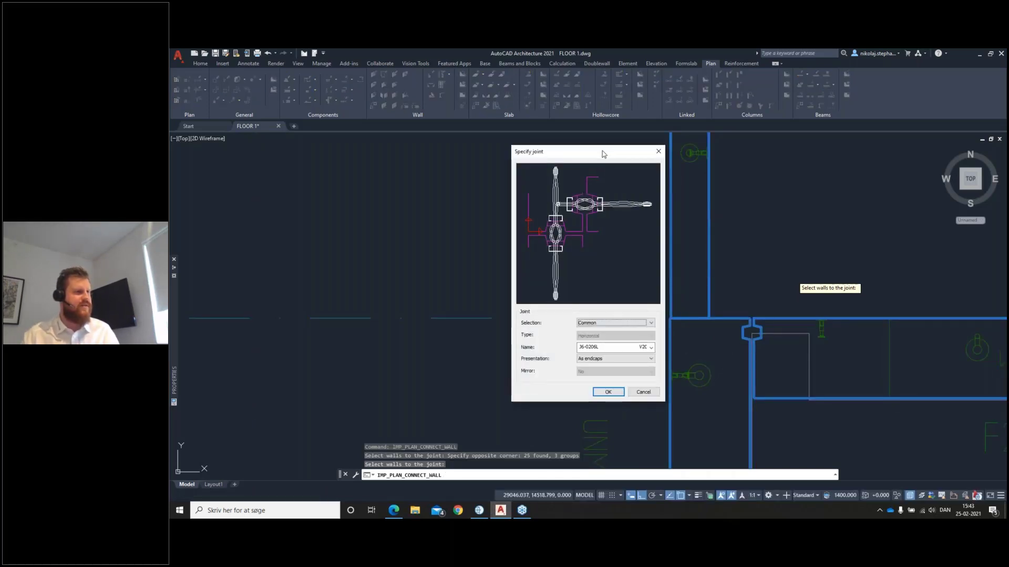
{"action": "left_click_drag", "start_coordinate": [604, 152], "coordinate": [628, 141]}
{"action": "left_click", "coordinate": [676, 335]}
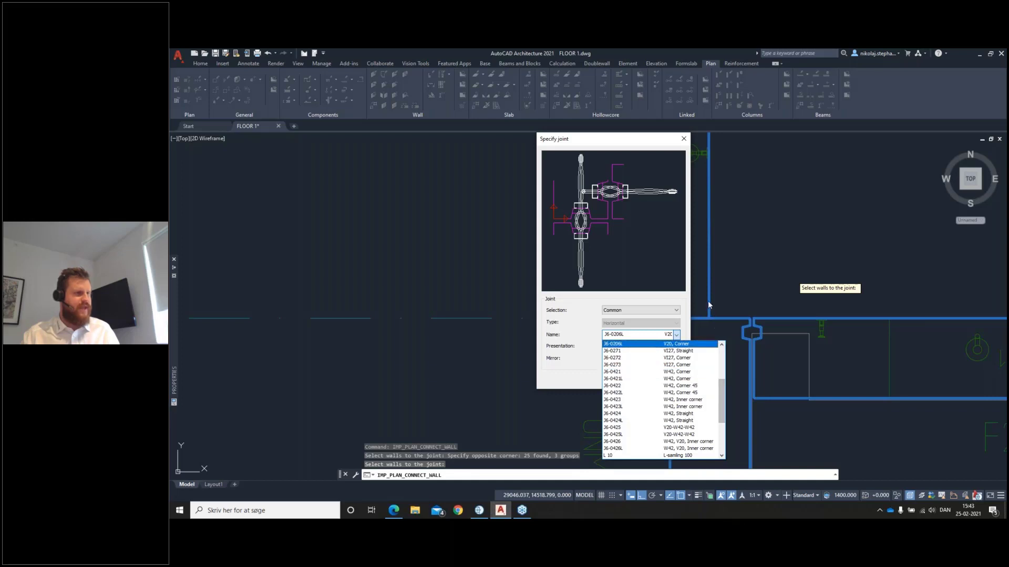
{"action": "left_click", "coordinate": [687, 141]}
{"action": "left_click", "coordinate": [669, 381]}
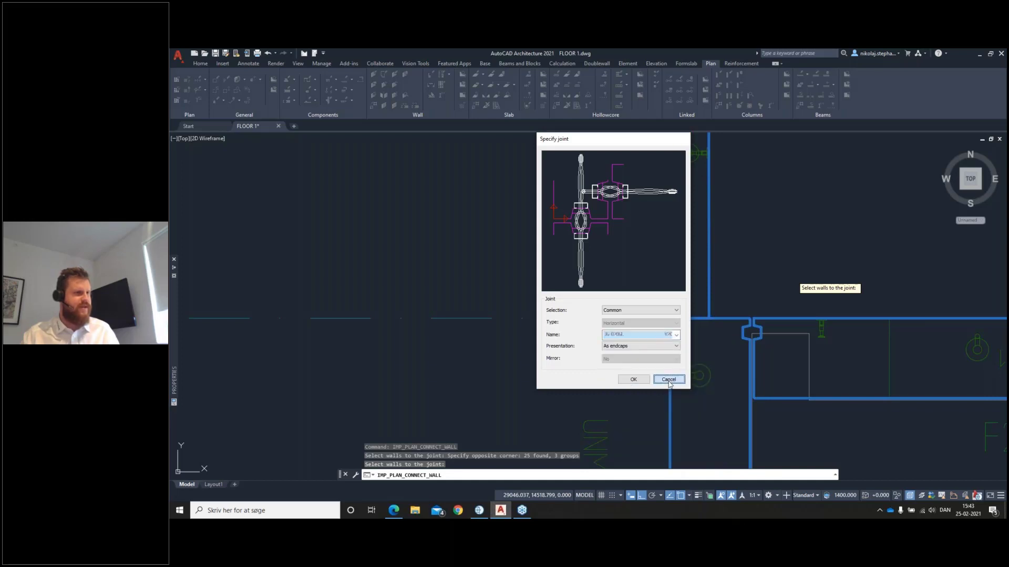
{"action": "scroll", "coordinate": [713, 380], "scroll_direction": "down", "scroll_amount": 4}
{"action": "middle_click_drag", "start_coordinate": [729, 379], "coordinate": [726, 302]}
{"action": "middle_click_drag", "start_coordinate": [789, 336], "coordinate": [745, 358]}
{"action": "left_click", "coordinate": [404, 106]}
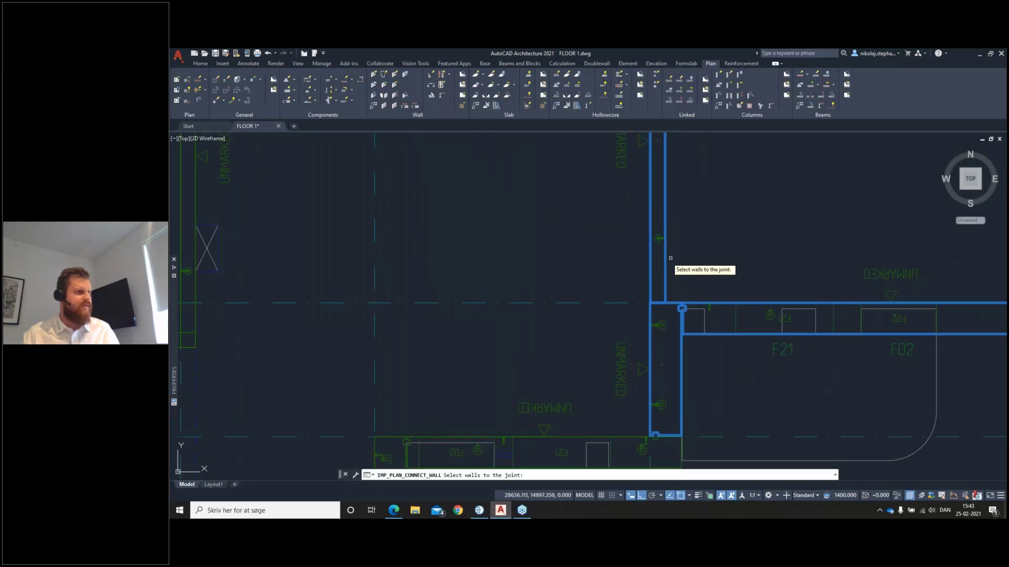
{"action": "left_click", "coordinate": [712, 271]}
{"action": "left_click", "coordinate": [612, 344]}
{"action": "key", "text": "Return"}
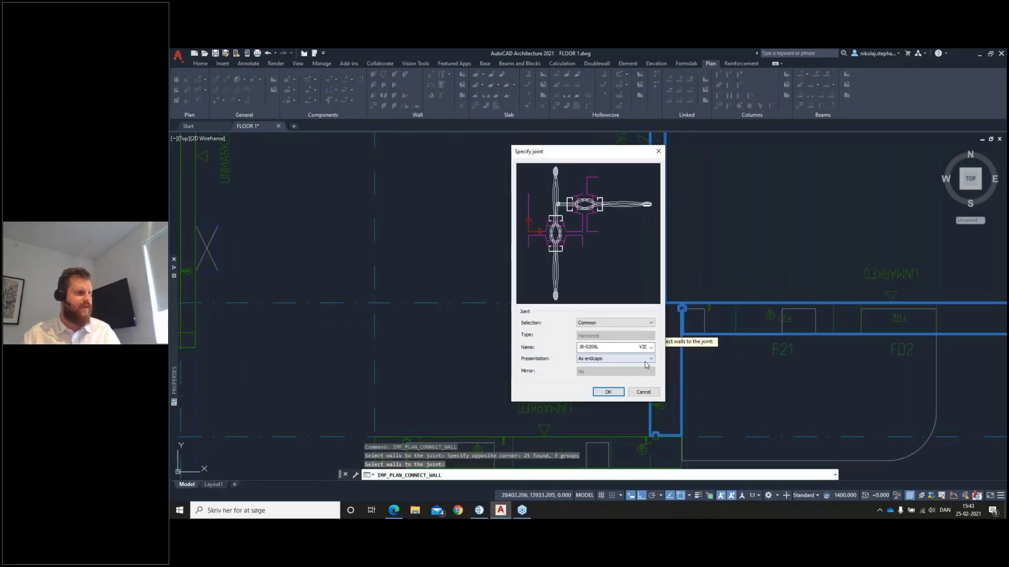
{"action": "left_click", "coordinate": [651, 348]}
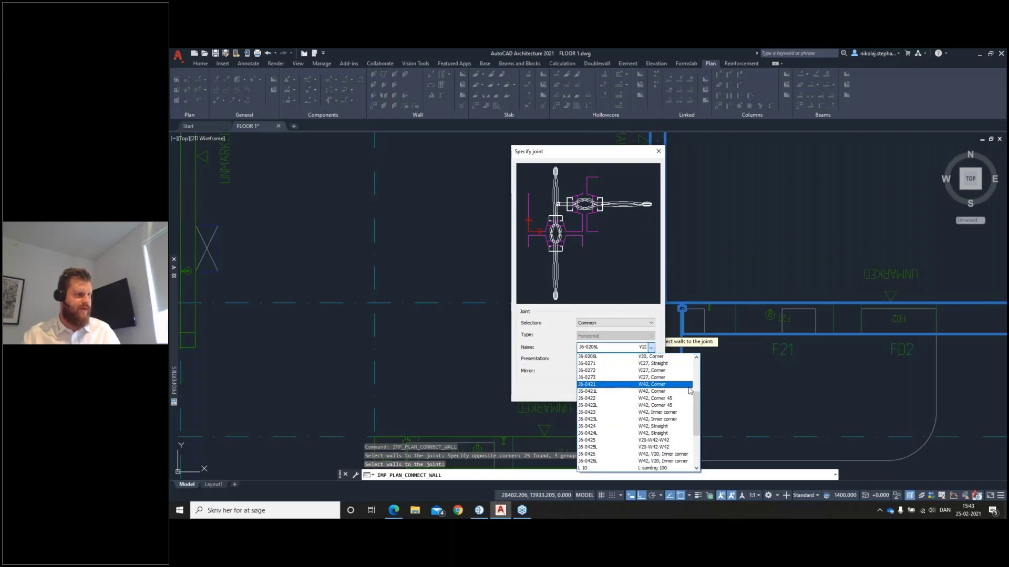
{"action": "left_click", "coordinate": [678, 433]}
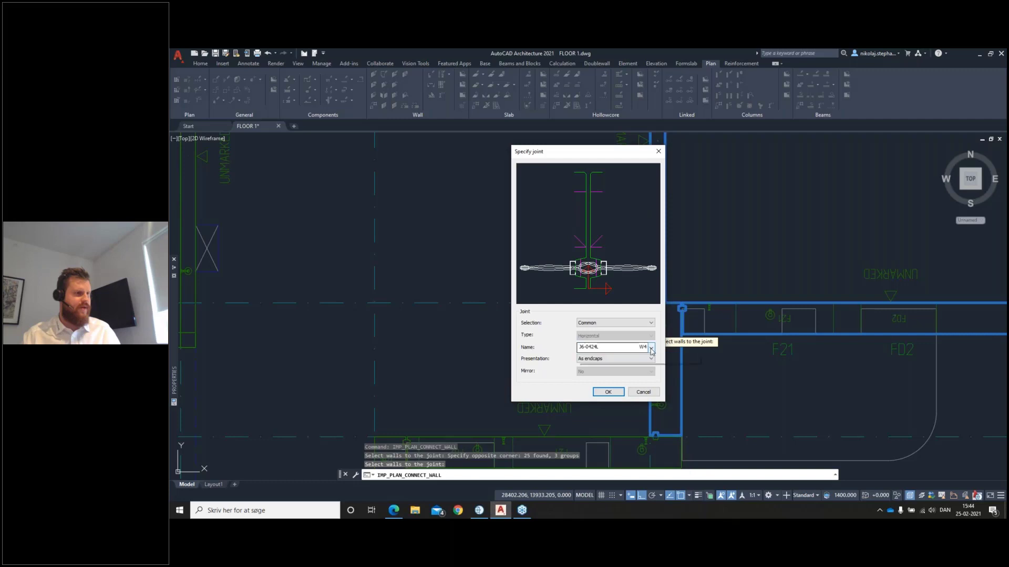
{"action": "left_click", "coordinate": [650, 347]}
{"action": "scroll", "coordinate": [698, 430], "scroll_direction": "up", "scroll_amount": 5}
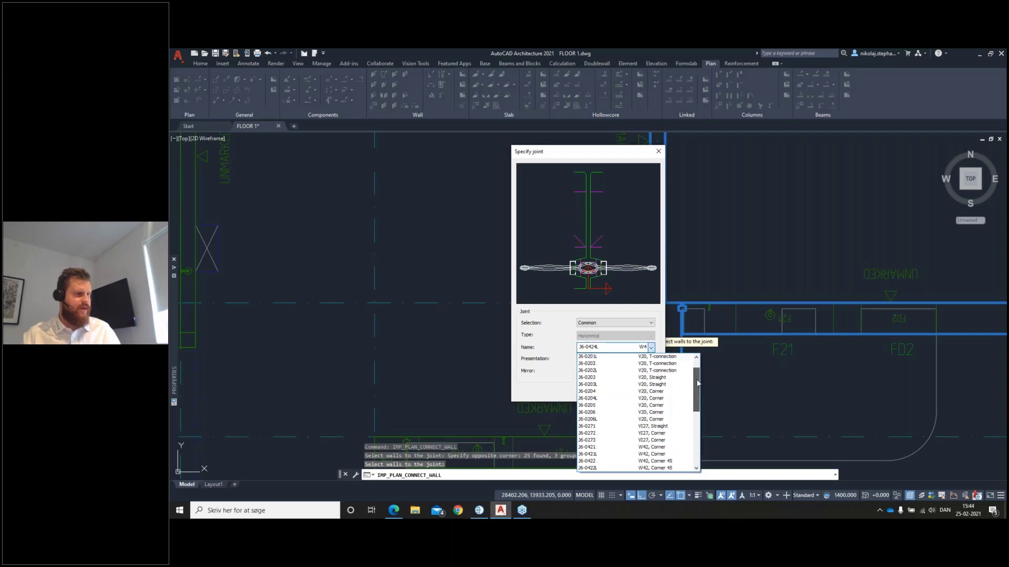
{"action": "left_click", "coordinate": [662, 362]}
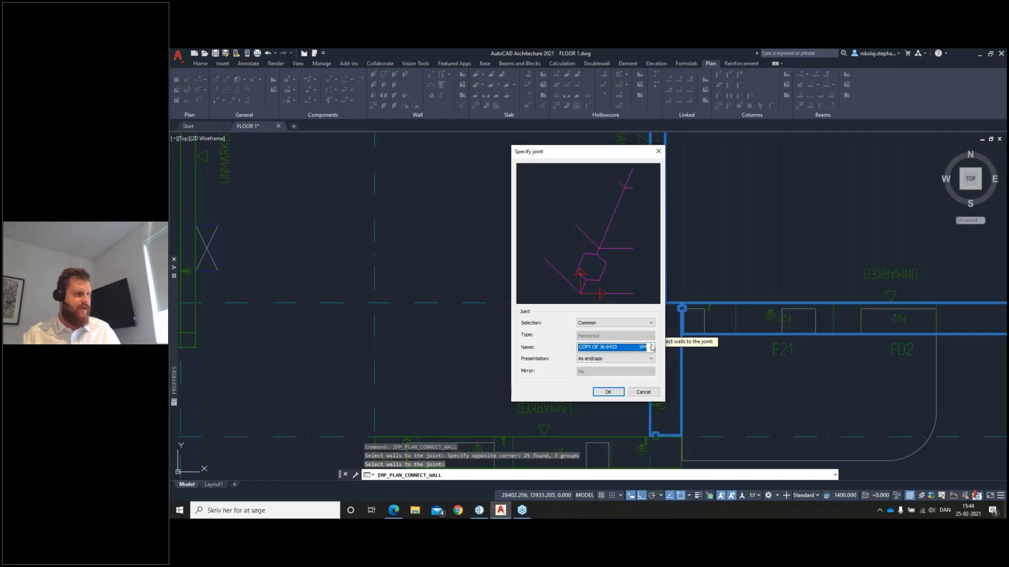
{"action": "left_click", "coordinate": [651, 348]}
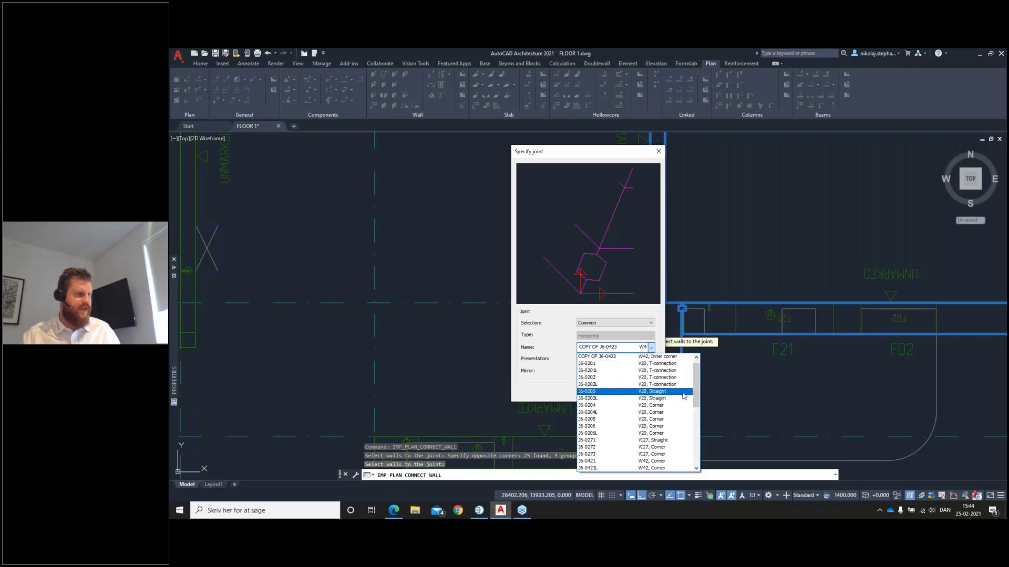
{"action": "left_click", "coordinate": [700, 257]}
{"action": "left_click", "coordinate": [642, 392]}
{"action": "key", "text": "Escape"}
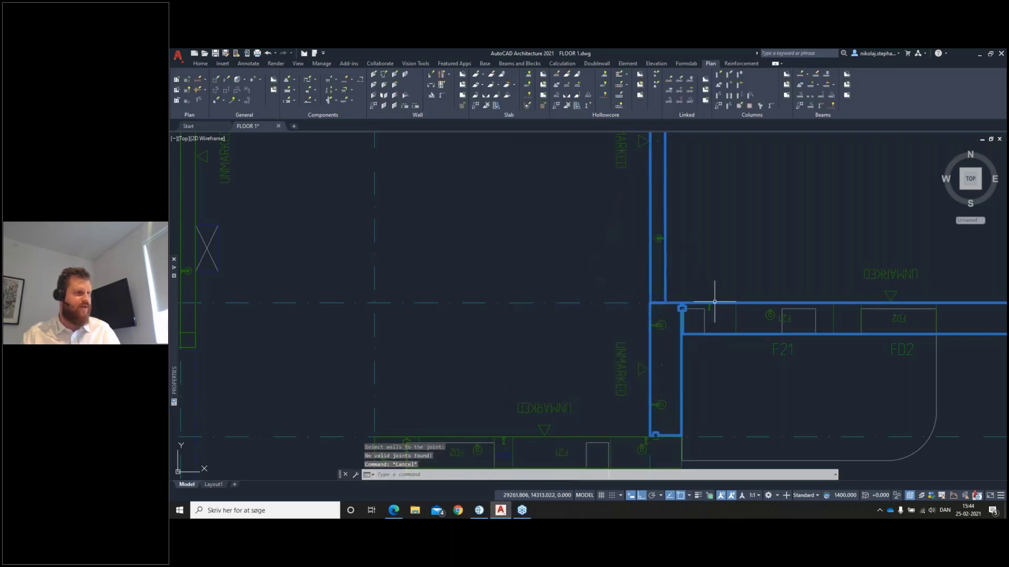
{"action": "middle_click_drag", "start_coordinate": [731, 285], "coordinate": [662, 243]}
{"action": "scroll", "coordinate": [644, 338], "scroll_direction": "down", "scroll_amount": 6}
{"action": "key", "text": "Escape"}
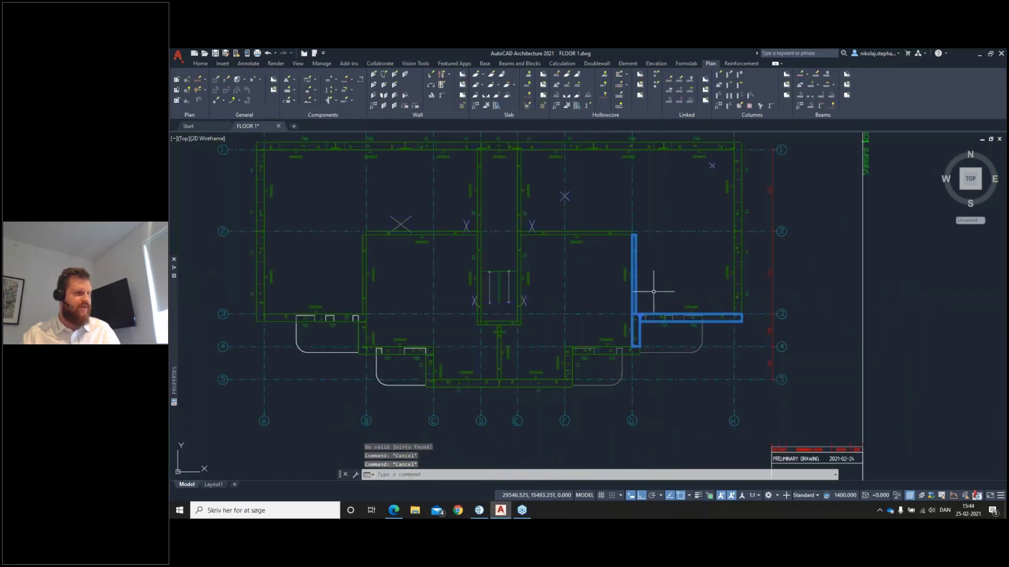
{"action": "left_click", "coordinate": [653, 293]}
{"action": "key", "text": "Escape"}
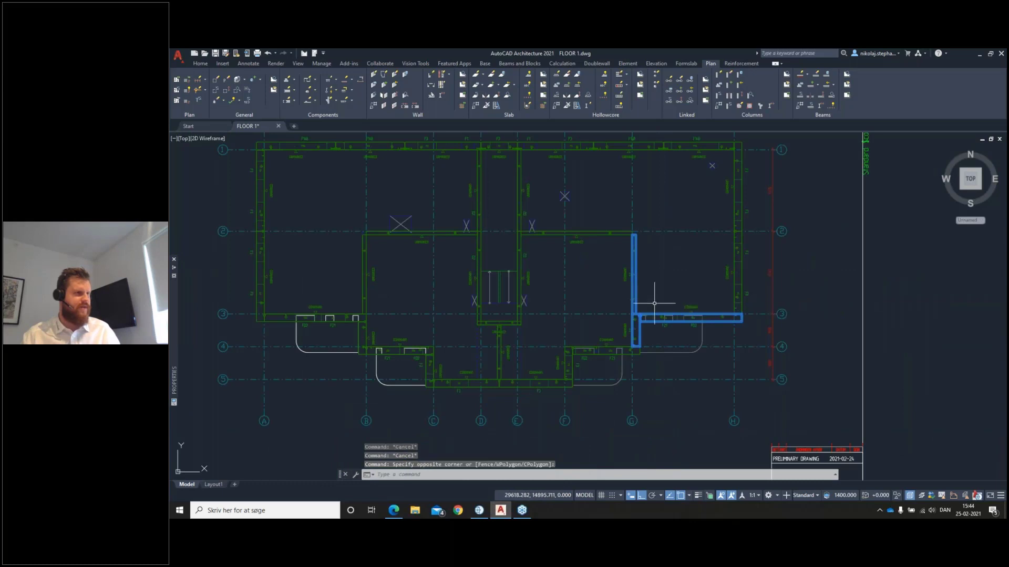
Examine how the inner wall on grid line G meets the outer wall corner at axis 3.
{"action": "middle_click_drag", "start_coordinate": [585, 286], "coordinate": [648, 297]}
{"action": "scroll", "coordinate": [669, 311], "scroll_direction": "up", "scroll_amount": 2}
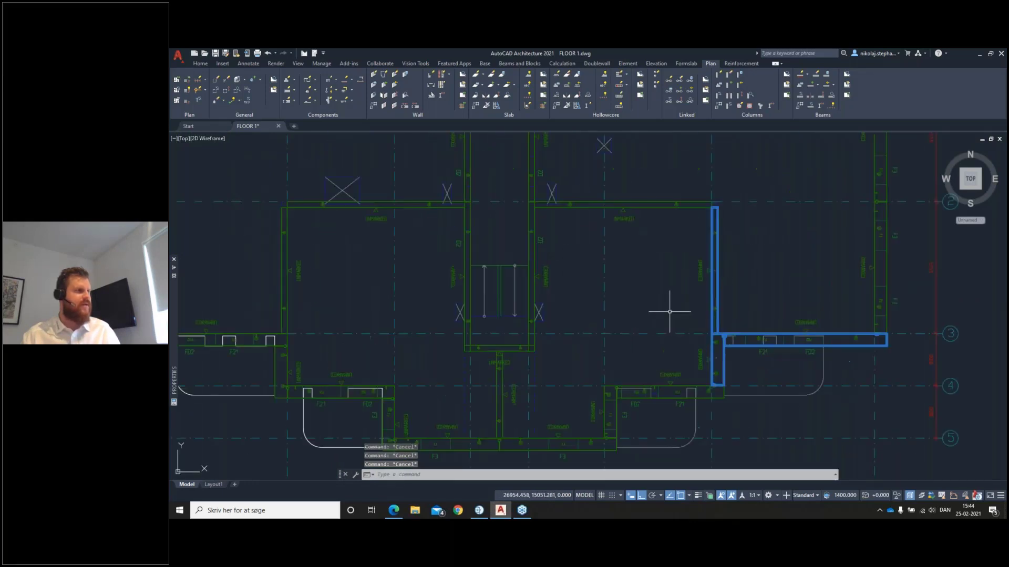
{"action": "left_click", "coordinate": [640, 288]}
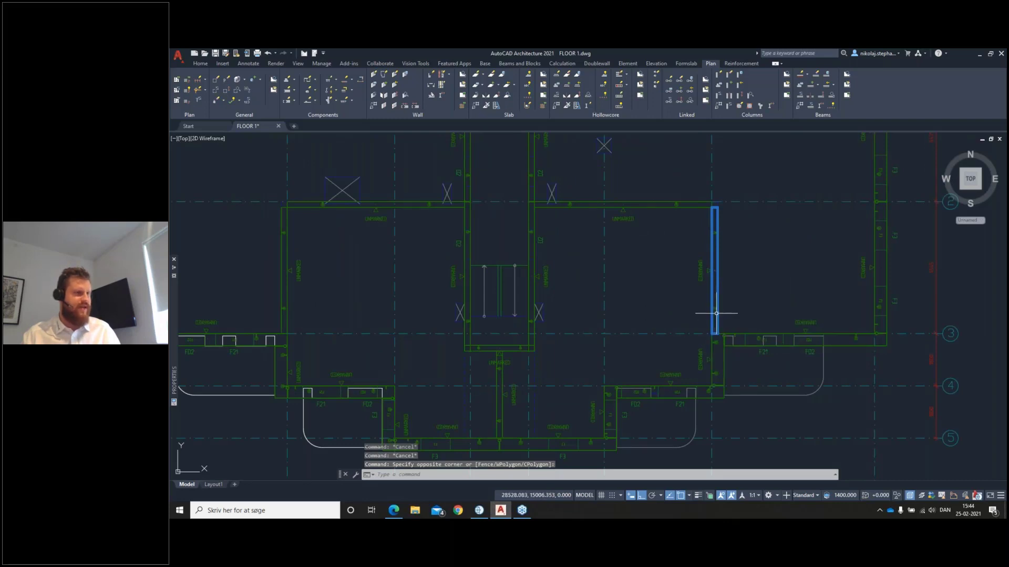
{"action": "scroll", "coordinate": [738, 328], "scroll_direction": "up", "scroll_amount": 4}
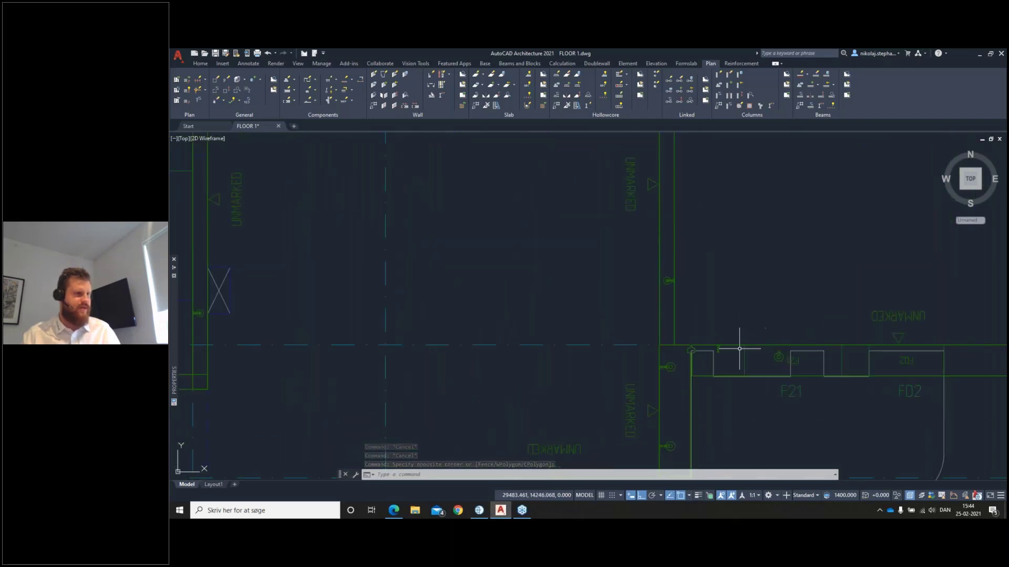
{"action": "middle_click_drag", "start_coordinate": [746, 329], "coordinate": [717, 319]}
{"action": "scroll", "coordinate": [663, 287], "scroll_direction": "down", "scroll_amount": 2}
{"action": "middle_click_drag", "start_coordinate": [652, 292], "coordinate": [646, 316]}
{"action": "scroll", "coordinate": [612, 342], "scroll_direction": "up", "scroll_amount": 5}
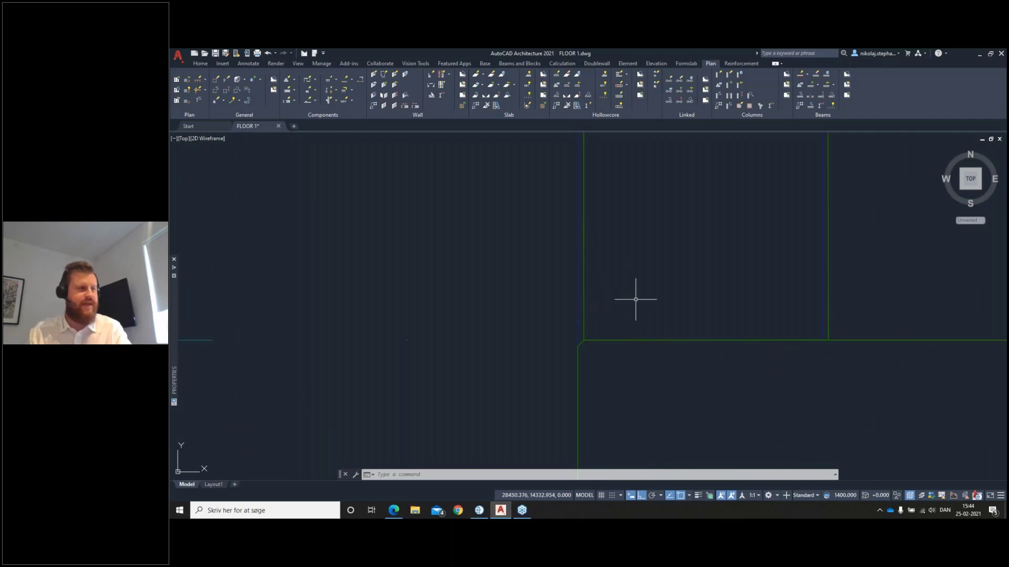
{"action": "scroll", "coordinate": [578, 336], "scroll_direction": "up", "scroll_amount": 4}
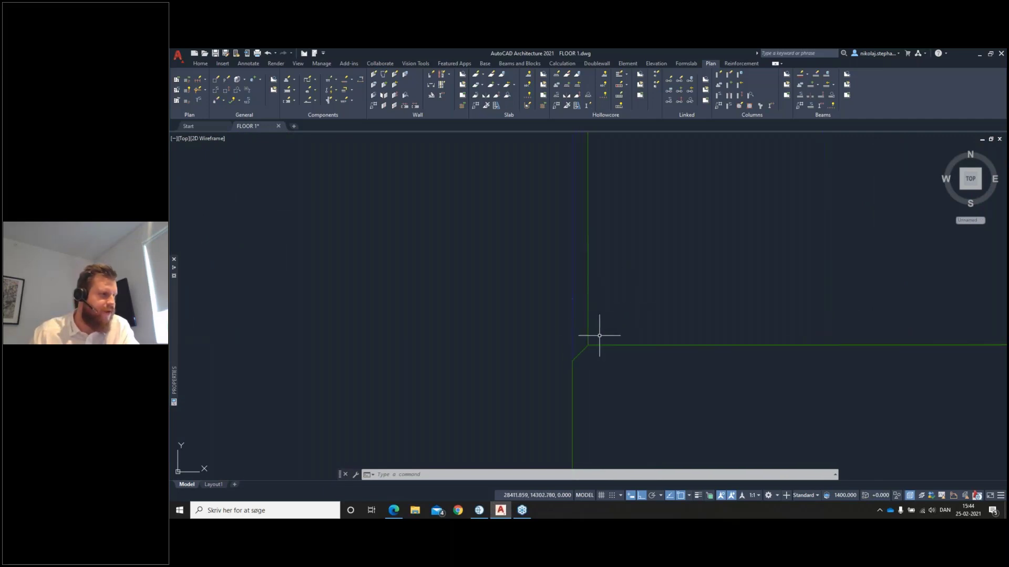
Move the inner wall on grid line G sideways by its end corner to sit flush with the outer wall's side face at axis 3.
{"action": "left_click", "coordinate": [589, 337]}
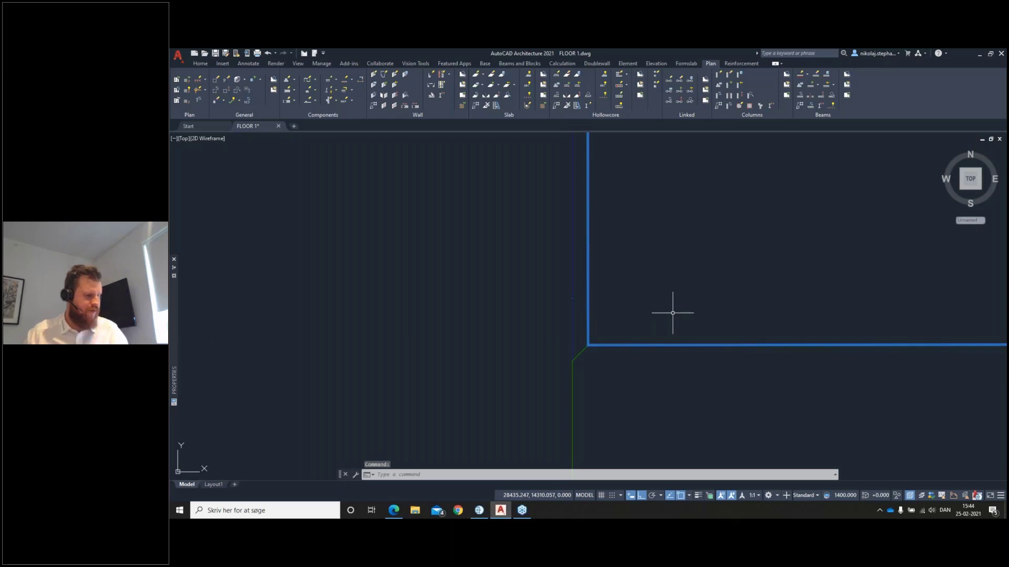
{"action": "type", "text": "m"}
{"action": "key", "text": "Return"}
{"action": "scroll", "coordinate": [623, 362], "scroll_direction": "down", "scroll_amount": 1}
{"action": "scroll", "coordinate": [645, 369], "scroll_direction": "down", "scroll_amount": 7}
{"action": "scroll", "coordinate": [655, 378], "scroll_direction": "up", "scroll_amount": 7}
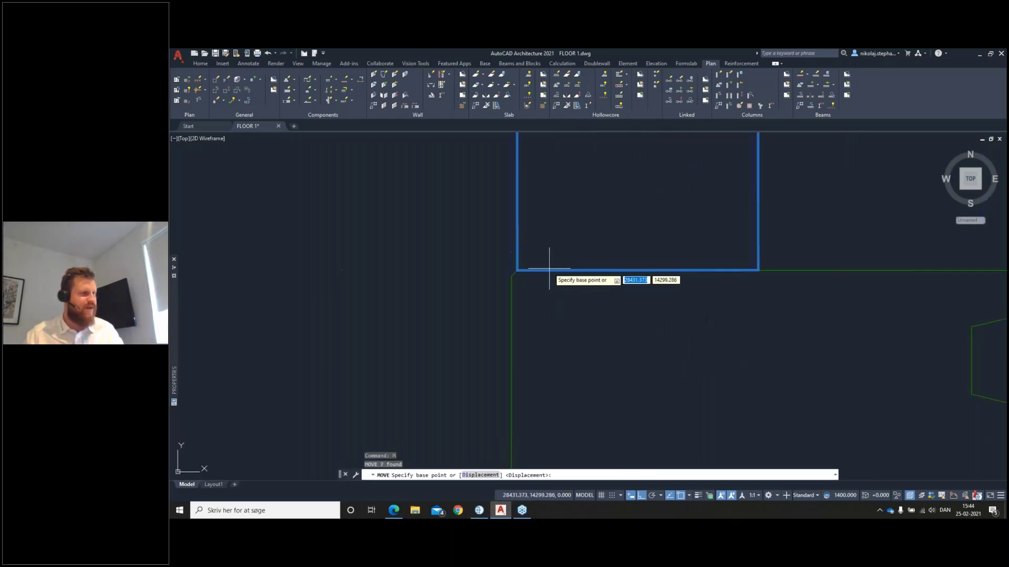
{"action": "scroll", "coordinate": [509, 276], "scroll_direction": "up", "scroll_amount": 3}
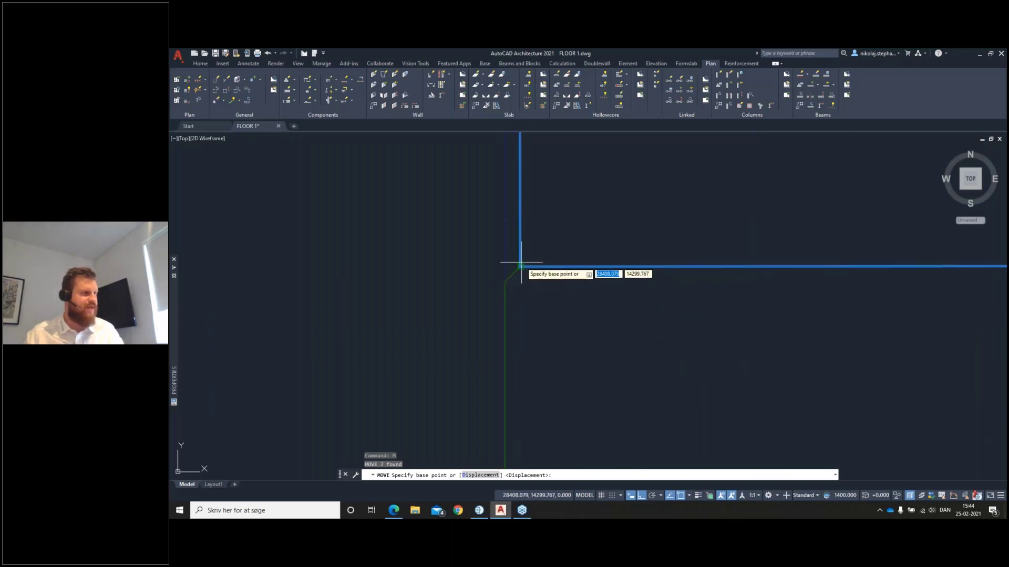
{"action": "left_click", "coordinate": [519, 266]}
{"action": "left_click", "coordinate": [505, 267]}
{"action": "scroll", "coordinate": [535, 289], "scroll_direction": "down", "scroll_amount": 5}
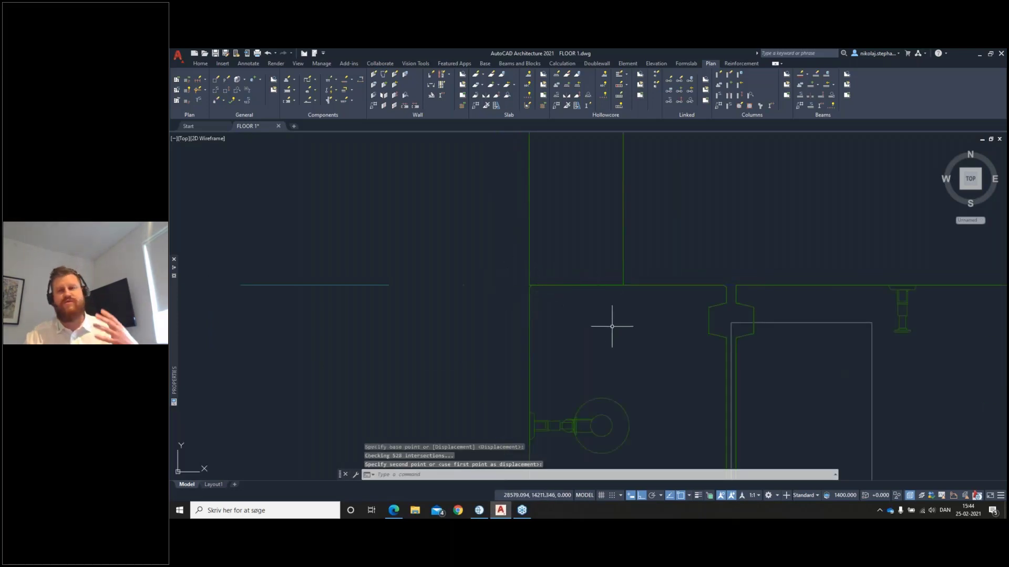
{"action": "scroll", "coordinate": [640, 322], "scroll_direction": "down", "scroll_amount": 3}
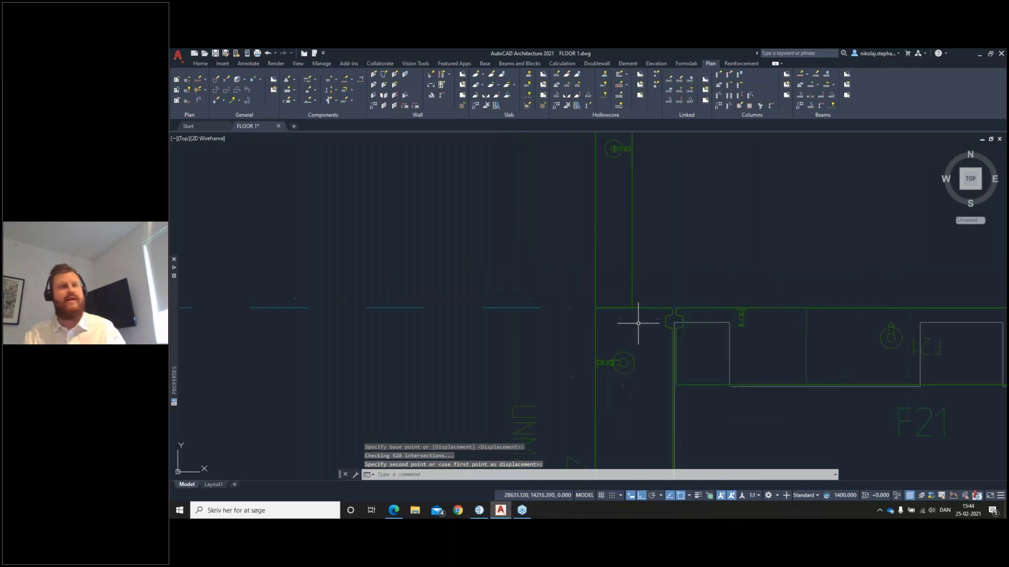
Connect the three walls meeting at grid line G and axis 3 with joint J6-0426L (W42, V20, Inner corner), presented as endcaps.
{"action": "left_click", "coordinate": [404, 105]}
{"action": "left_click", "coordinate": [700, 277]}
{"action": "left_click", "coordinate": [603, 326]}
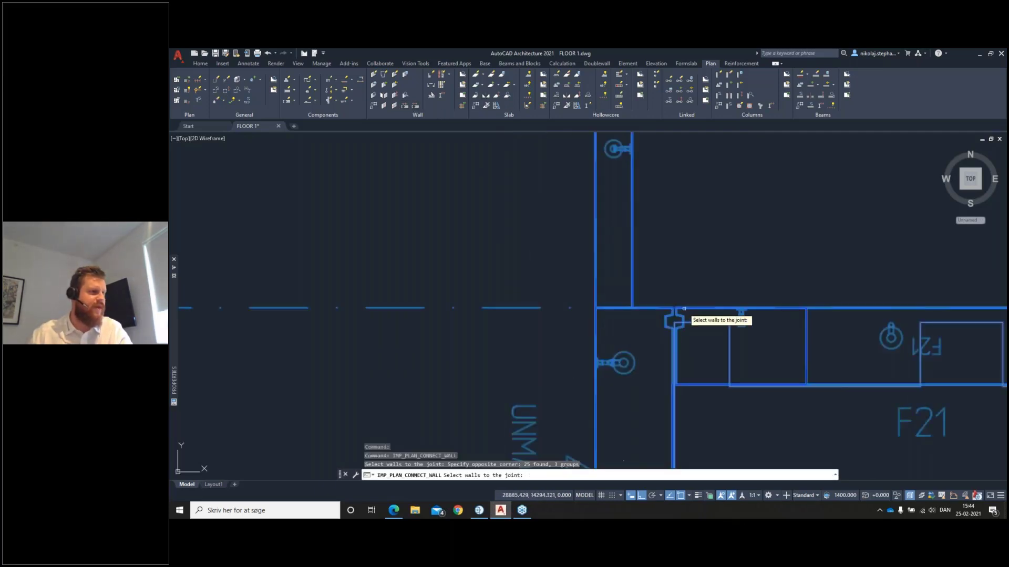
{"action": "key", "text": "Return"}
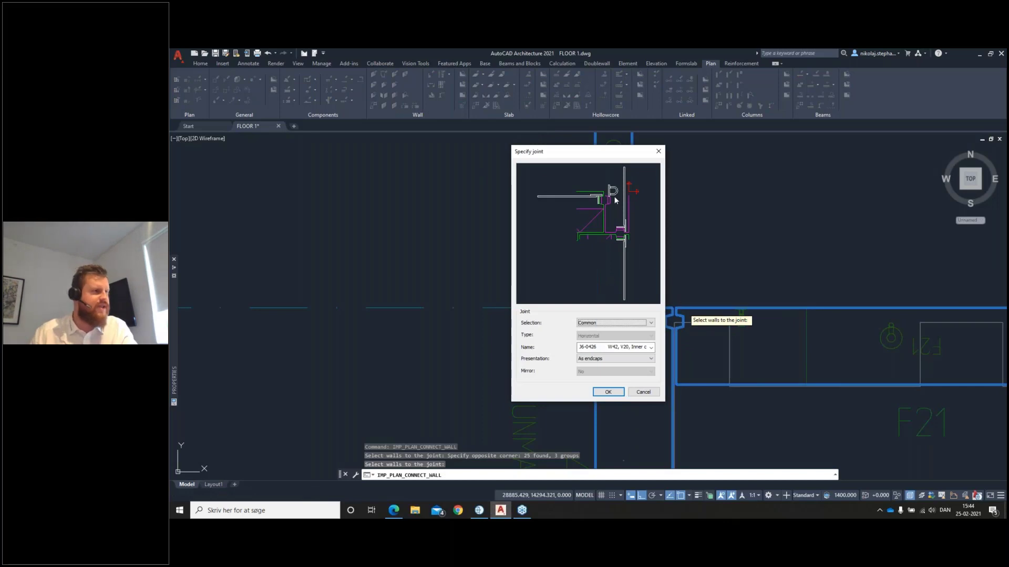
{"action": "left_click", "coordinate": [651, 348]}
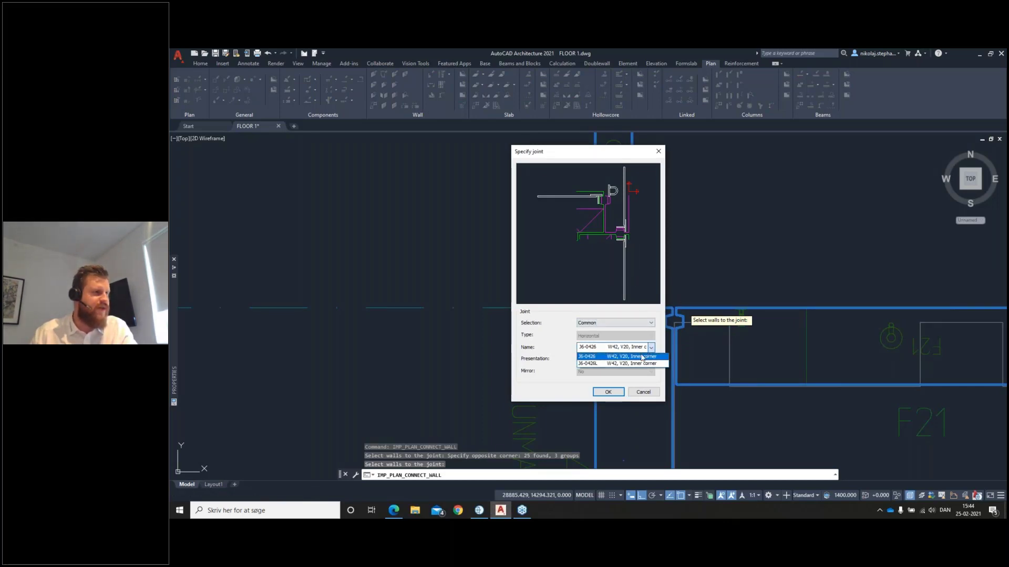
{"action": "left_click", "coordinate": [640, 364]}
{"action": "left_click", "coordinate": [651, 348]}
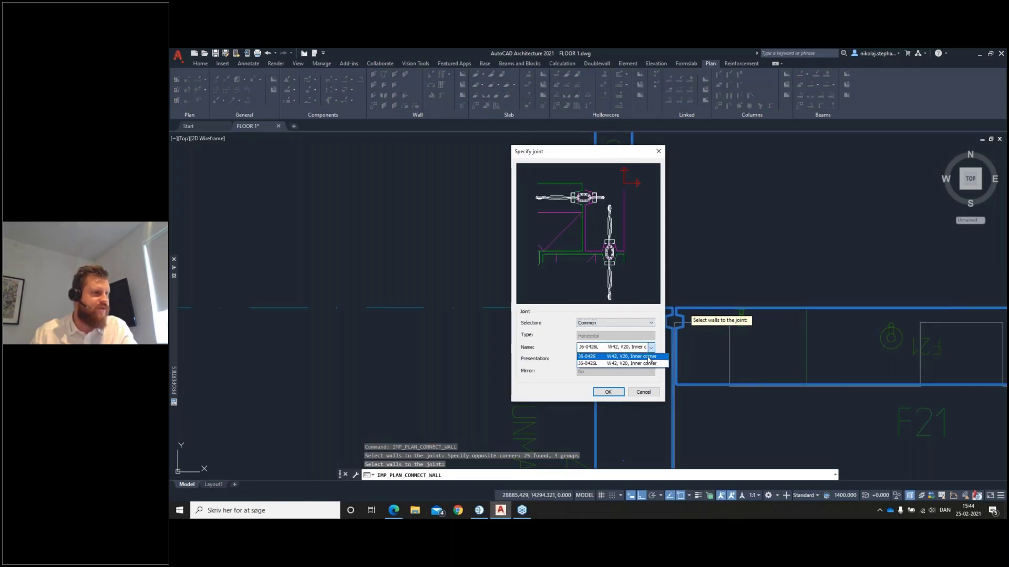
{"action": "left_click", "coordinate": [649, 358]}
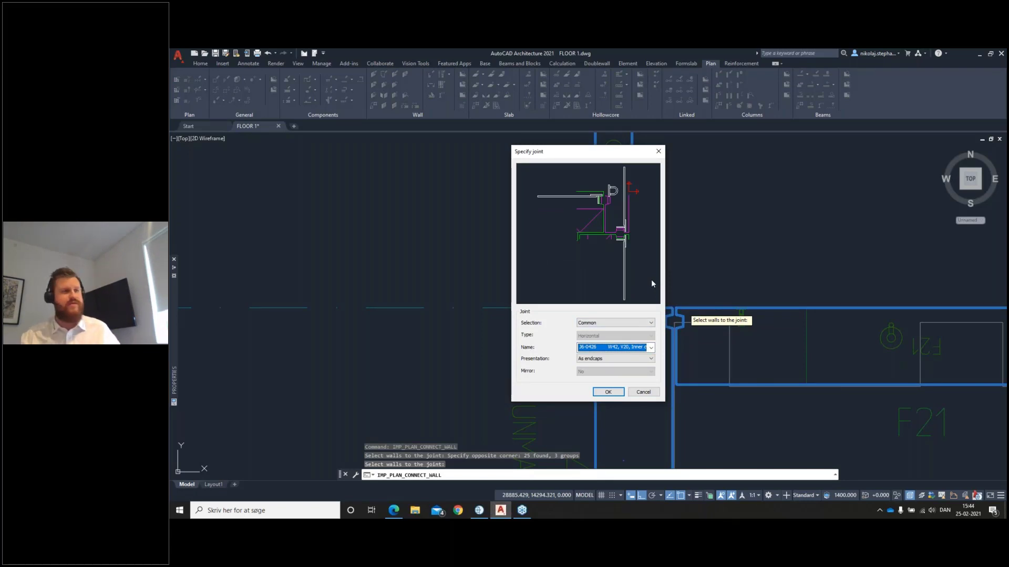
{"action": "left_click", "coordinate": [651, 347]}
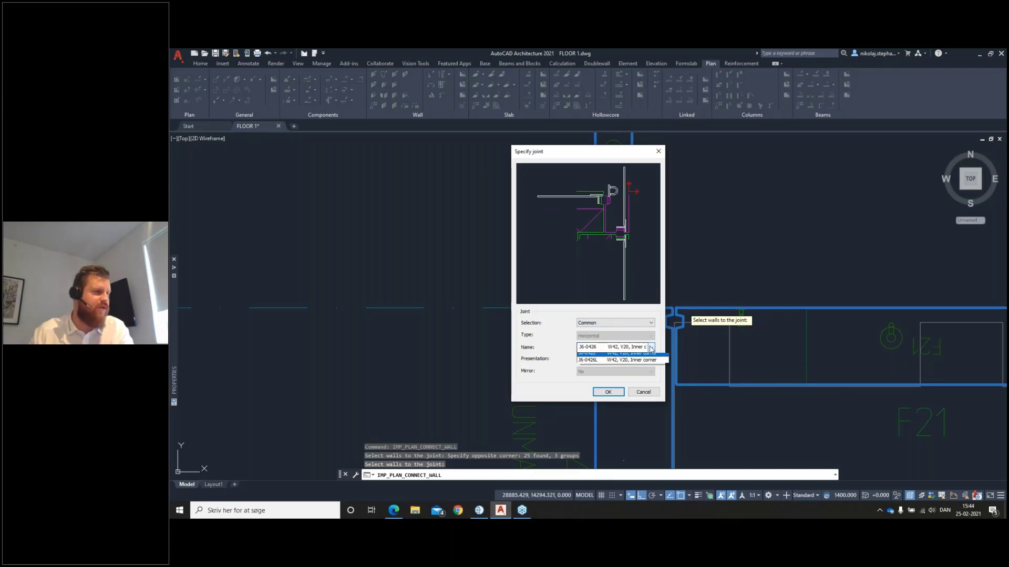
{"action": "left_click", "coordinate": [629, 364]}
{"action": "left_click", "coordinate": [617, 392]}
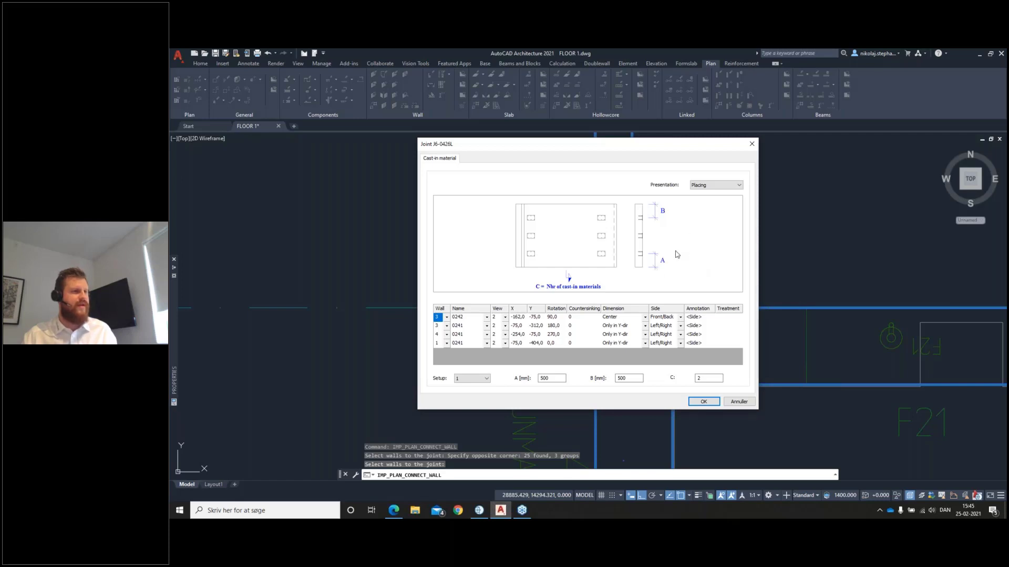
Accept the joint's cast-in material setup, update all lift and bracing anchors, and check the connected corner at grid line G and axis 3.
{"action": "left_click", "coordinate": [702, 402]}
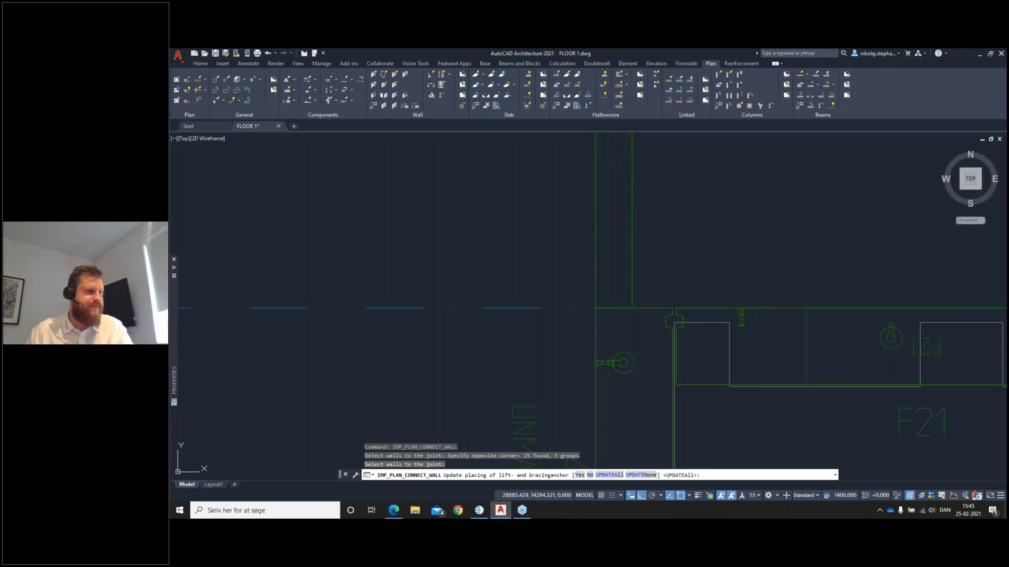
{"action": "key", "text": "Return"}
{"action": "scroll", "coordinate": [634, 343], "scroll_direction": "down", "scroll_amount": 2}
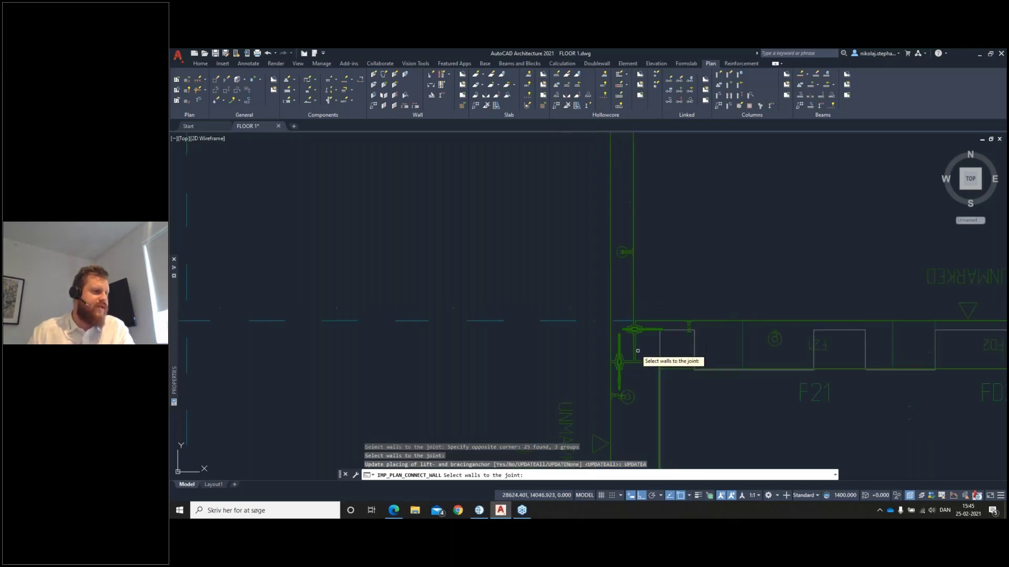
{"action": "scroll", "coordinate": [635, 356], "scroll_direction": "up", "scroll_amount": 4}
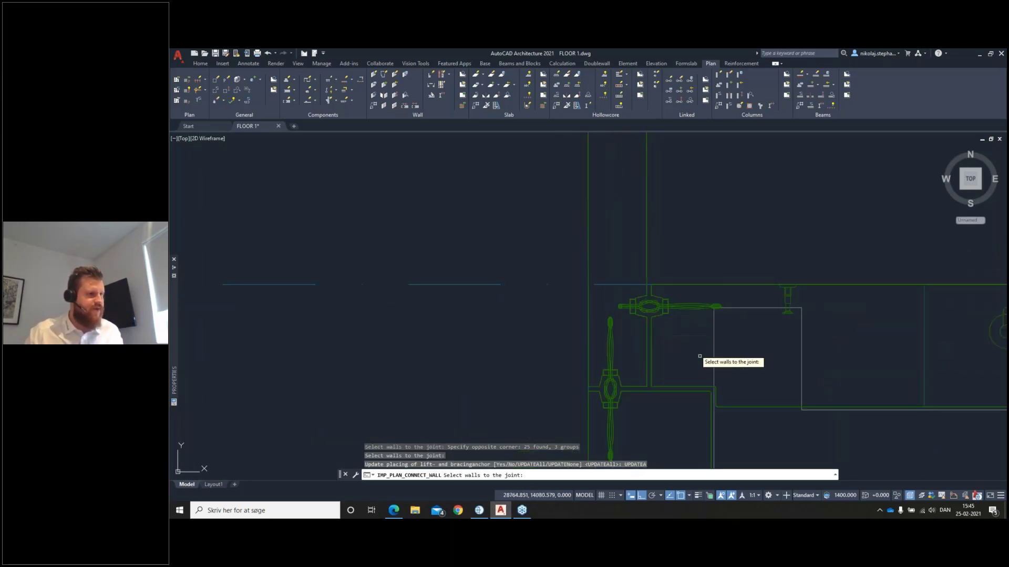
{"action": "scroll", "coordinate": [720, 411], "scroll_direction": "down", "scroll_amount": 2}
{"action": "scroll", "coordinate": [602, 328], "scroll_direction": "up", "scroll_amount": 2}
{"action": "scroll", "coordinate": [602, 328], "scroll_direction": "down", "scroll_amount": 3}
{"action": "scroll", "coordinate": [668, 331], "scroll_direction": "up", "scroll_amount": 2}
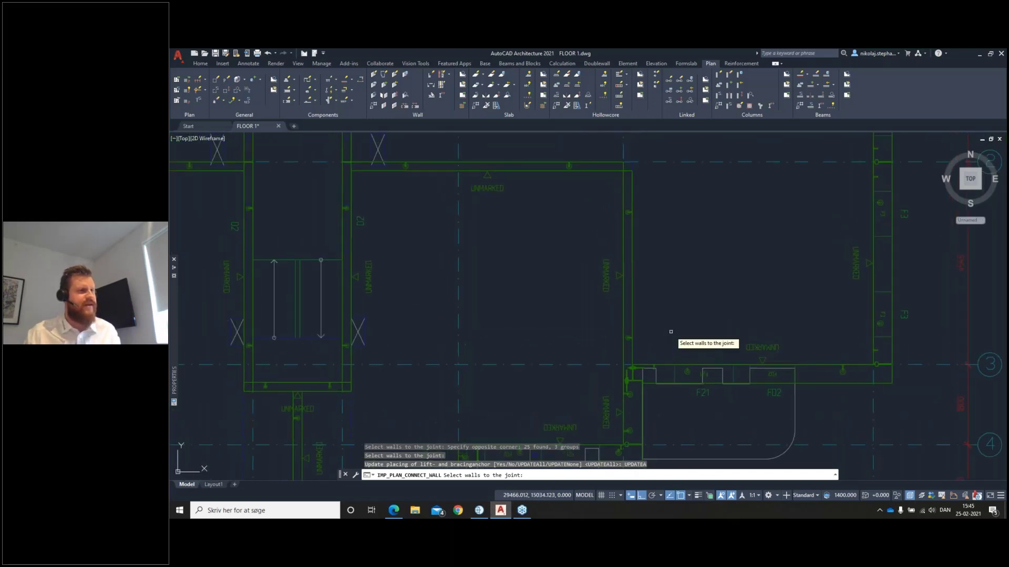
Try to connect the two inner walls at grid line G and axis 2, with the joint origin at their shared corner.
{"action": "middle_click_drag", "start_coordinate": [648, 232], "coordinate": [750, 306]}
{"action": "left_click", "coordinate": [725, 223]}
{"action": "left_click", "coordinate": [685, 251]}
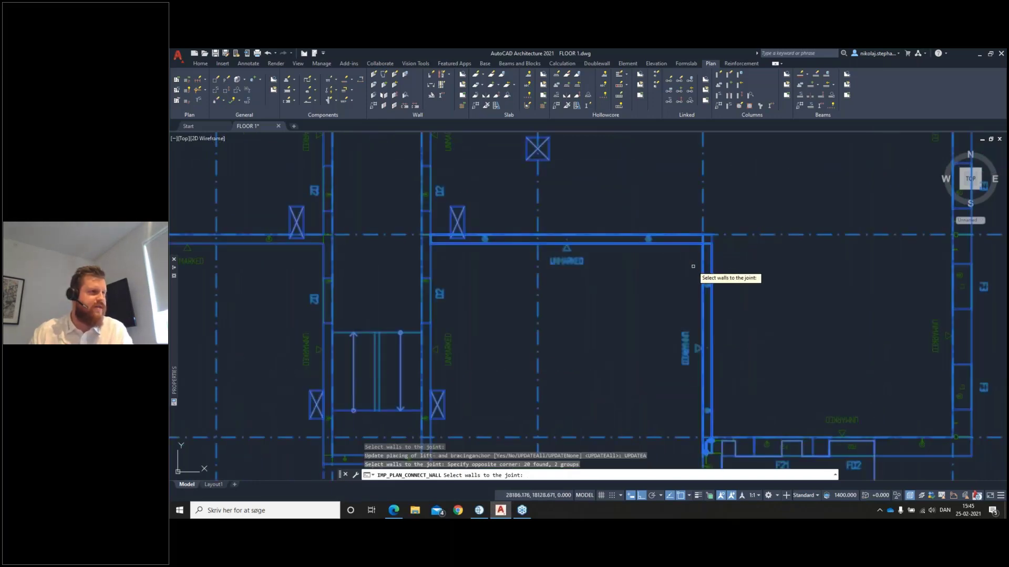
{"action": "key", "text": "Return"}
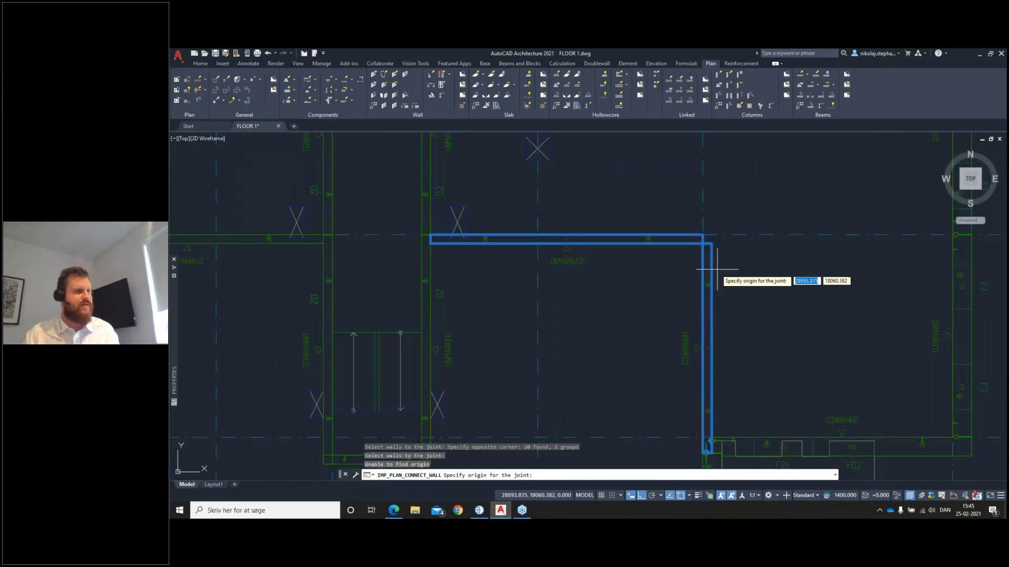
{"action": "scroll", "coordinate": [698, 248], "scroll_direction": "up", "scroll_amount": 4}
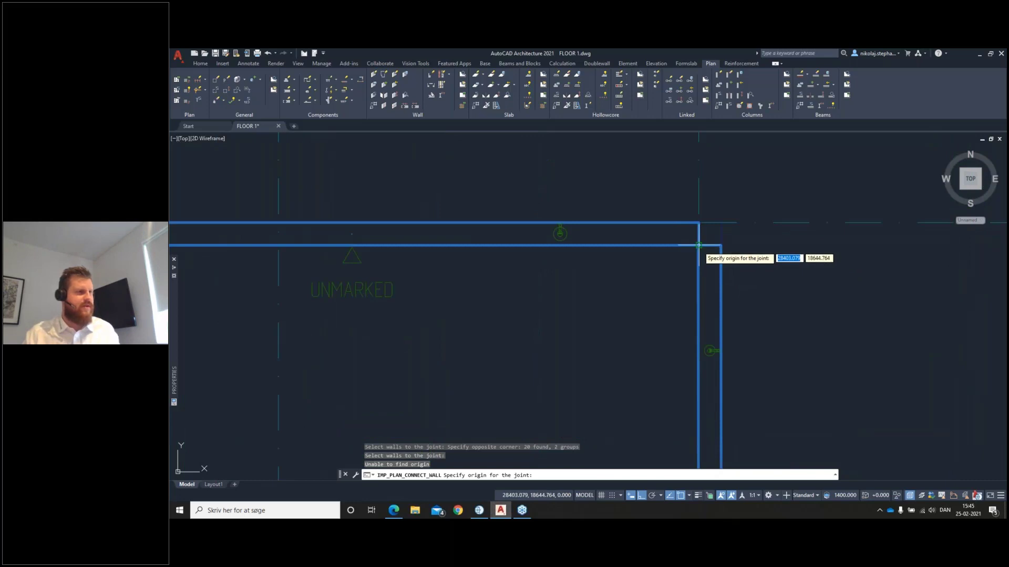
{"action": "left_click", "coordinate": [699, 247]}
{"action": "scroll", "coordinate": [715, 246], "scroll_direction": "up", "scroll_amount": 6}
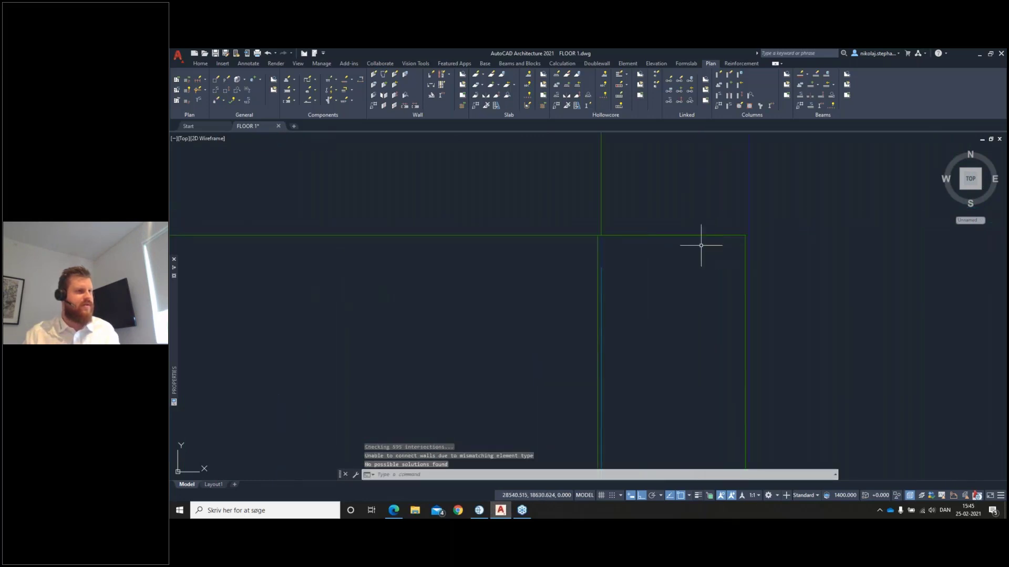
Connect the three inner walls meeting at grid line E and axis 2 with joint J6-0208, presented as endcaps.
{"action": "scroll", "coordinate": [531, 242], "scroll_direction": "down", "scroll_amount": 3}
{"action": "scroll", "coordinate": [531, 241], "scroll_direction": "down", "scroll_amount": 5}
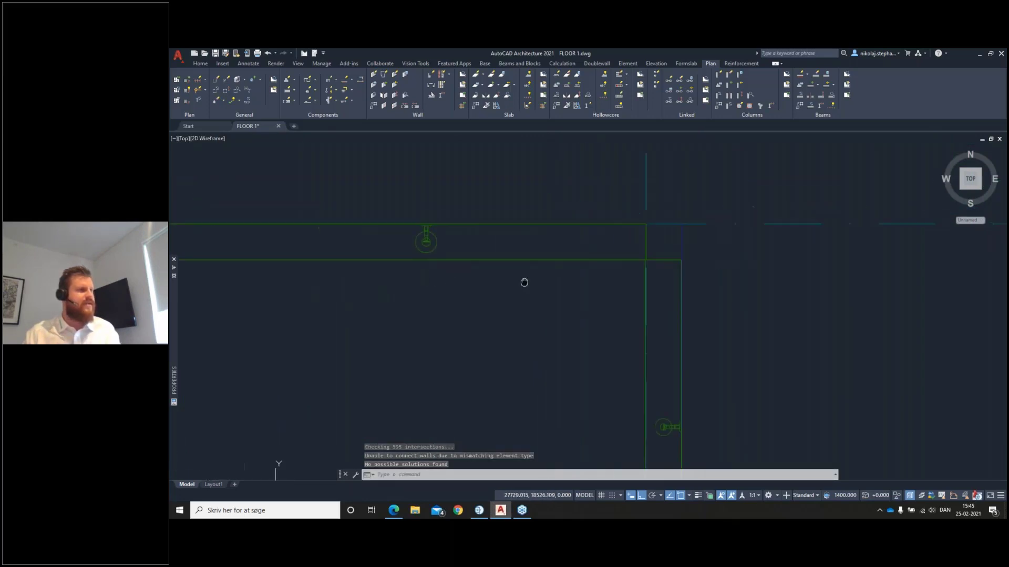
{"action": "middle_click_drag", "start_coordinate": [427, 321], "coordinate": [762, 302]}
{"action": "scroll", "coordinate": [574, 261], "scroll_direction": "up", "scroll_amount": 4}
{"action": "left_click", "coordinate": [404, 107]}
{"action": "left_click", "coordinate": [592, 232]}
{"action": "left_click", "coordinate": [531, 288]}
{"action": "key", "text": "Return"}
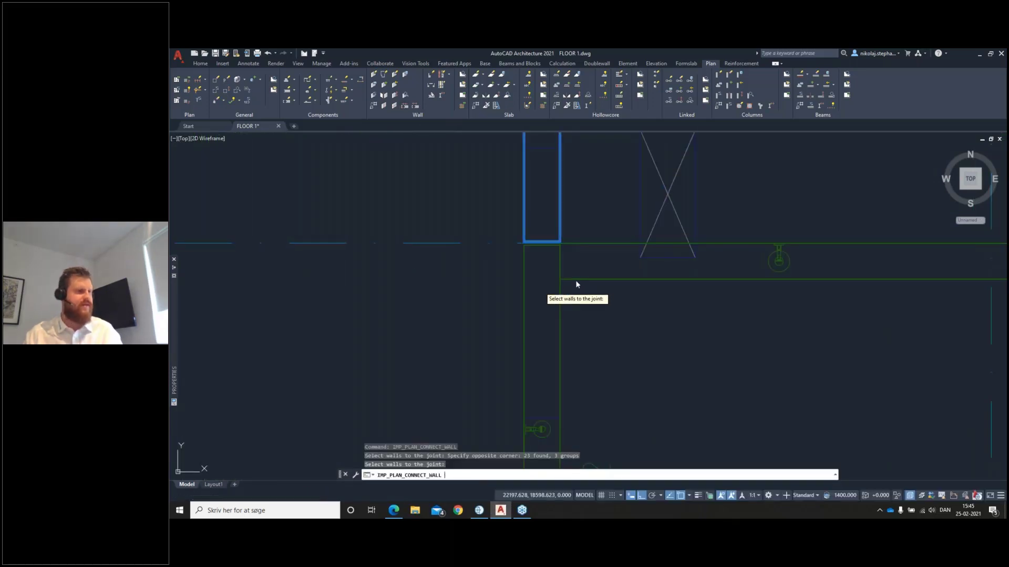
{"action": "left_click", "coordinate": [607, 392]}
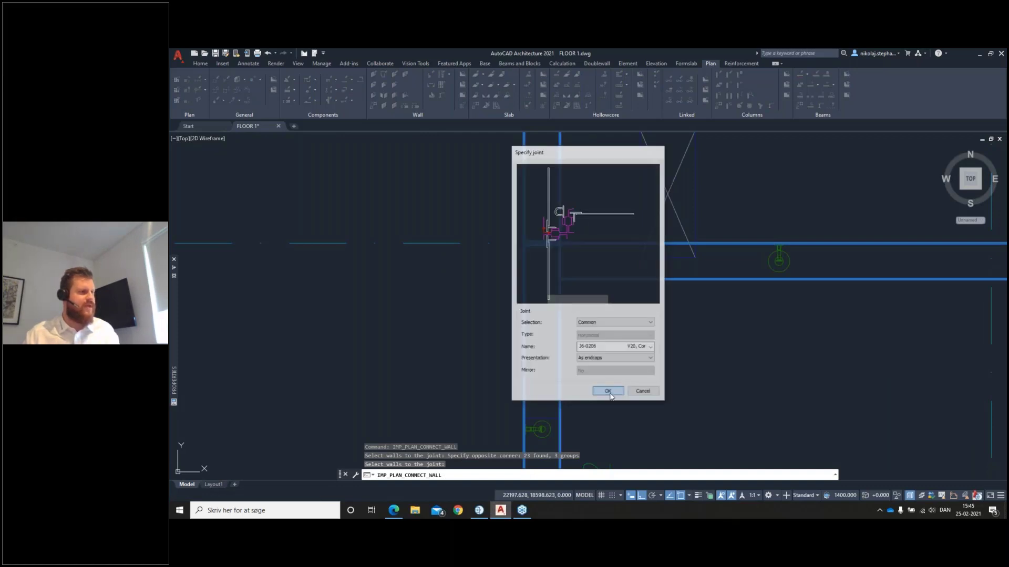
Accept the cast-in material setup, apply the joint origin and the solution with Mirror X and rotation 0, and update all lift and bracing anchors.
{"action": "left_click", "coordinate": [706, 401]}
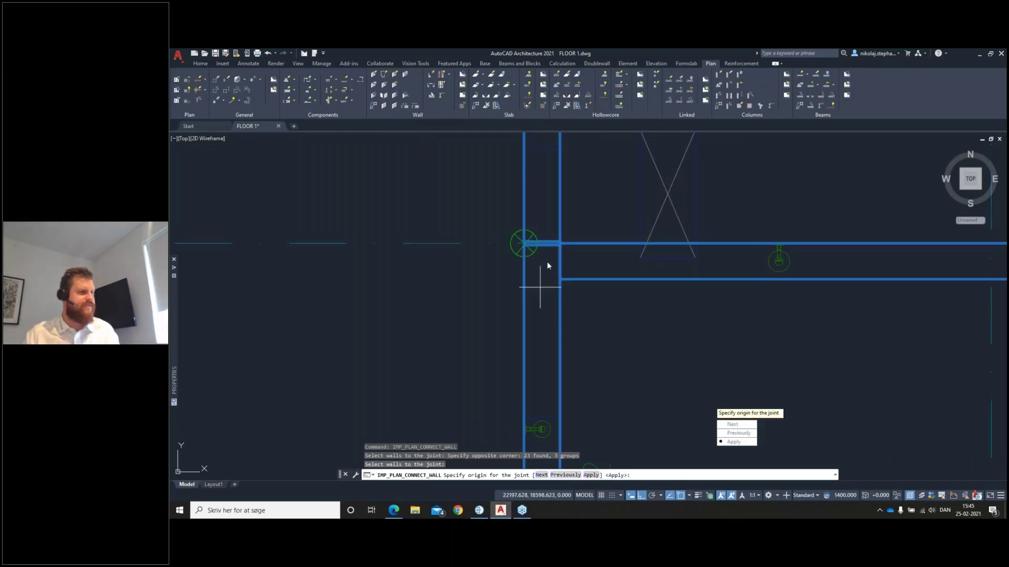
{"action": "left_click", "coordinate": [721, 442]}
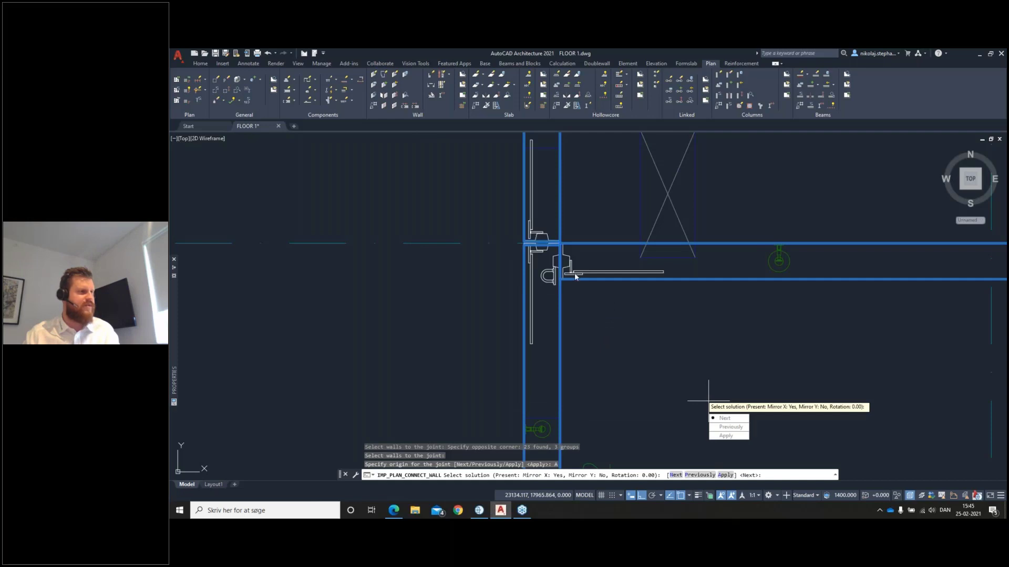
{"action": "left_click", "coordinate": [726, 436]}
{"action": "left_click", "coordinate": [725, 430]}
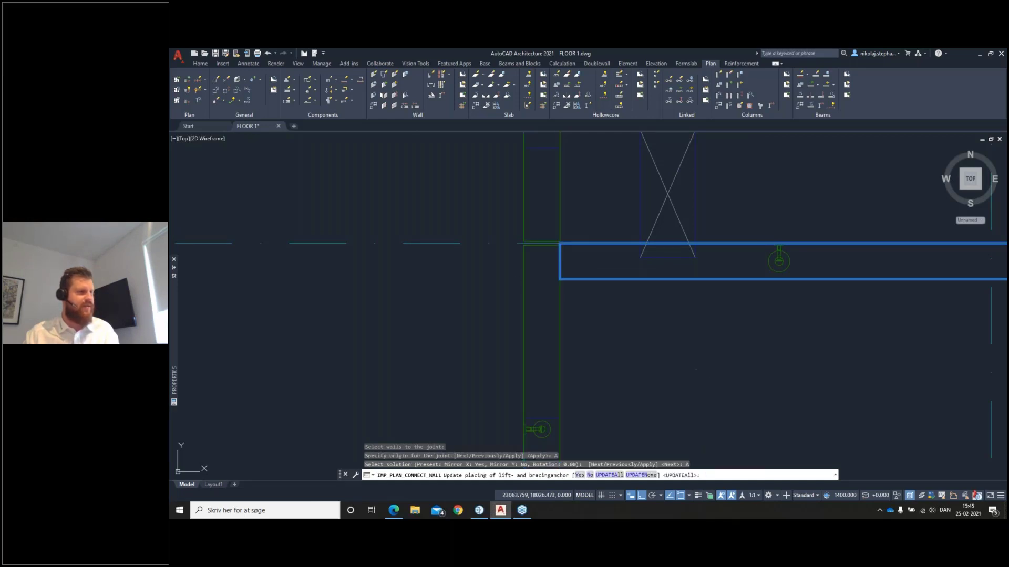
Connect the three inner walls meeting at grid line D and axis 2, applying the proposed origin and the solution with Mirror X and rotation 180.
{"action": "scroll", "coordinate": [565, 282], "scroll_direction": "down", "scroll_amount": 4}
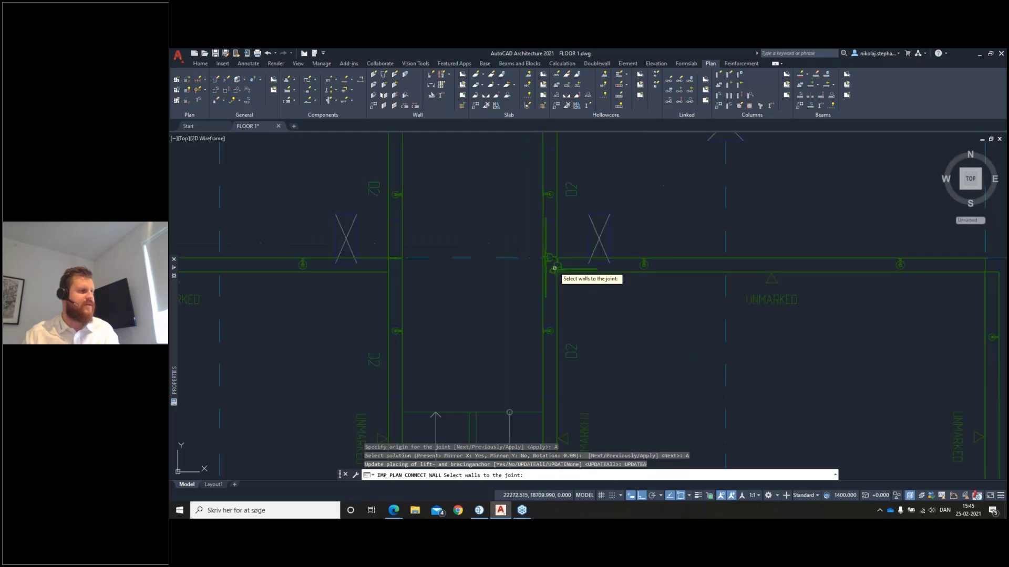
{"action": "scroll", "coordinate": [563, 275], "scroll_direction": "up", "scroll_amount": 2}
{"action": "middle_click_drag", "start_coordinate": [472, 289], "coordinate": [546, 293]}
{"action": "left_click", "coordinate": [524, 262]}
{"action": "left_click", "coordinate": [473, 292]}
{"action": "key", "text": "Return"}
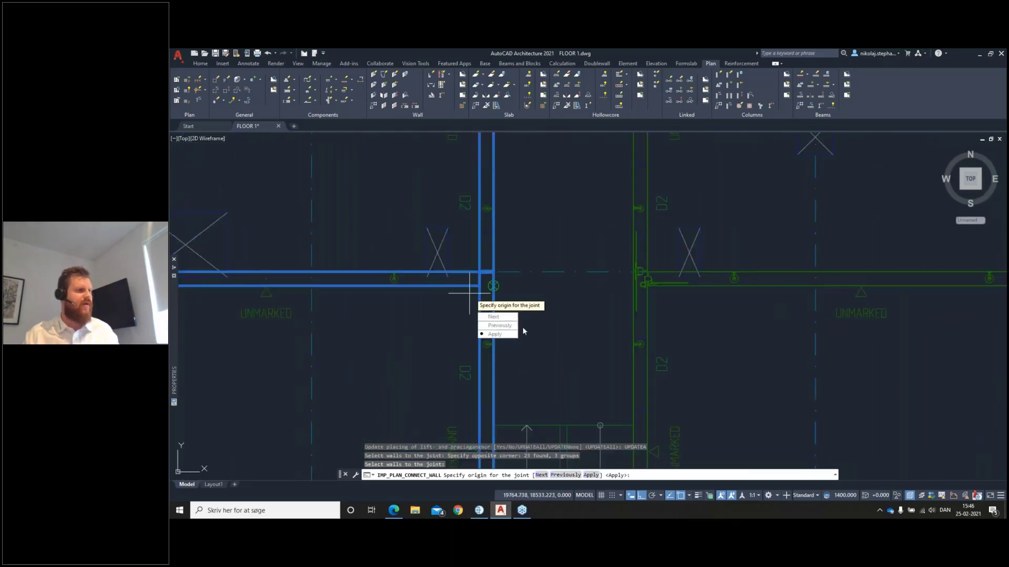
{"action": "left_click", "coordinate": [497, 334]}
{"action": "left_click", "coordinate": [497, 334]}
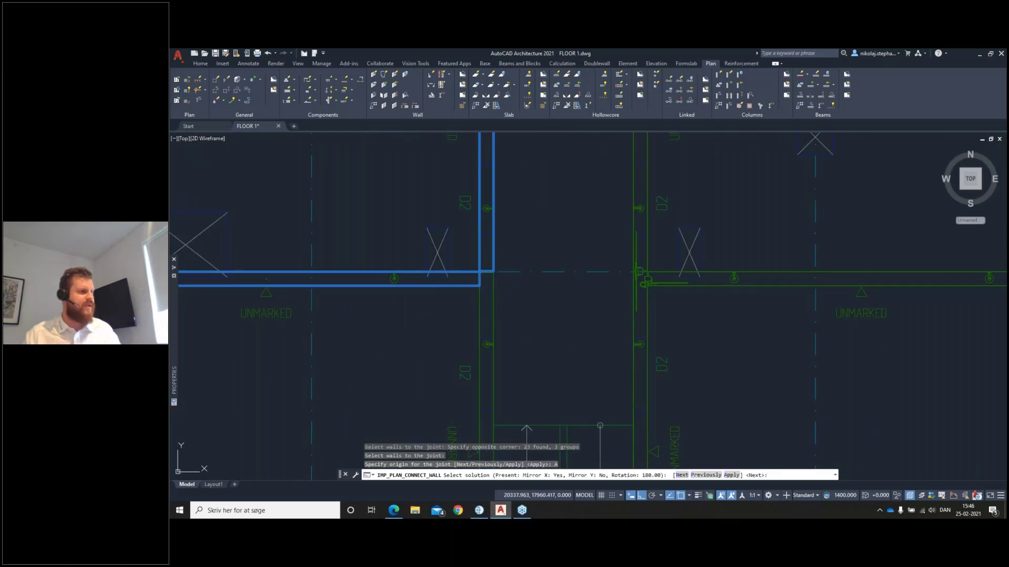
Try to connect the inner wall to the two outer walls at axis 5 between grid lines D and E, with the joint origin at their shared point.
{"action": "middle_click_drag", "start_coordinate": [537, 314], "coordinate": [680, 281]}
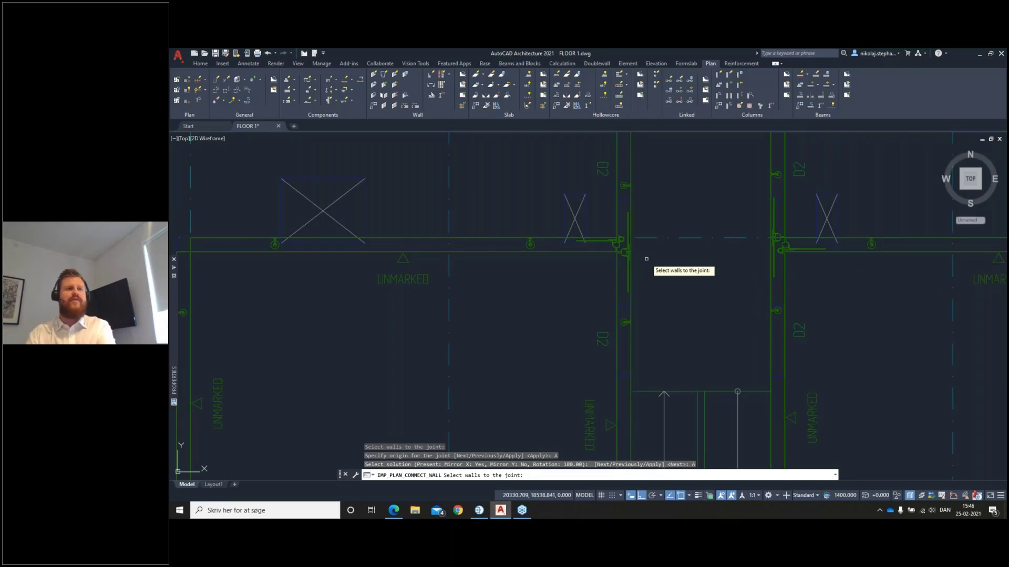
{"action": "scroll", "coordinate": [646, 258], "scroll_direction": "down", "scroll_amount": 5}
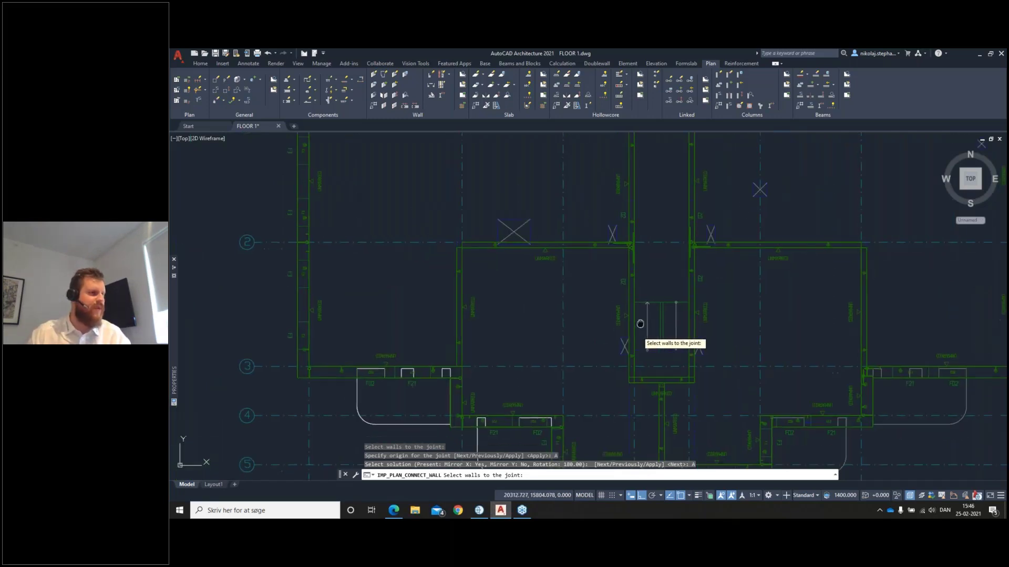
{"action": "scroll", "coordinate": [678, 371], "scroll_direction": "up", "scroll_amount": 5}
{"action": "left_click", "coordinate": [689, 351]}
{"action": "left_click", "coordinate": [665, 361]}
{"action": "key", "text": "Return"}
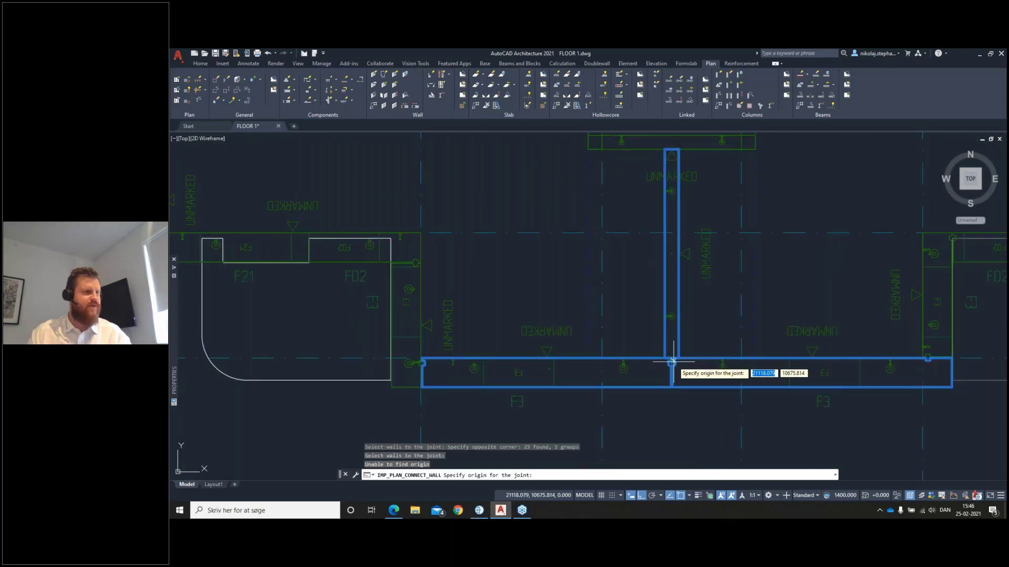
{"action": "scroll", "coordinate": [674, 365], "scroll_direction": "up", "scroll_amount": 3}
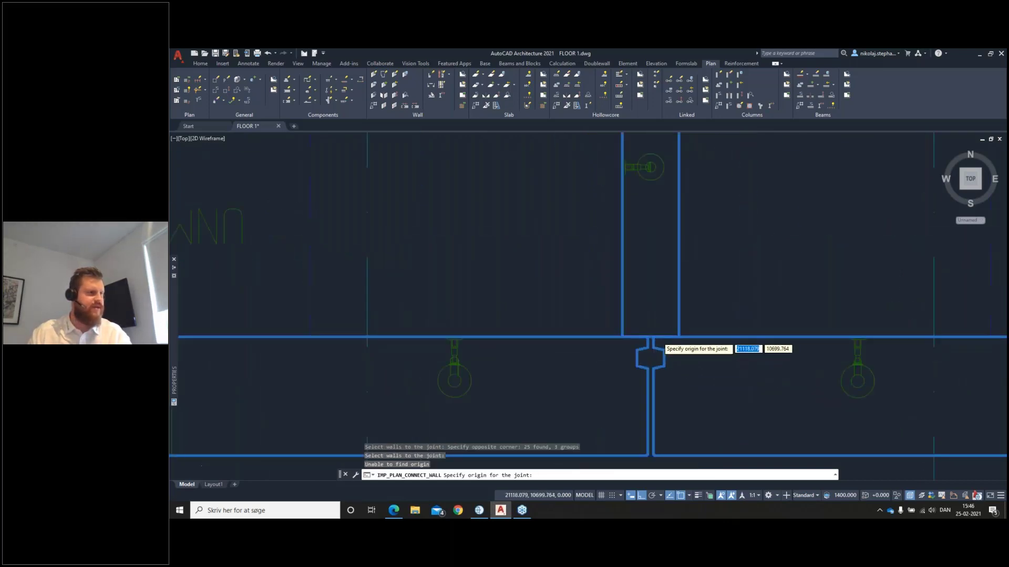
{"action": "scroll", "coordinate": [657, 338], "scroll_direction": "up", "scroll_amount": 2}
{"action": "left_click", "coordinate": [632, 336]}
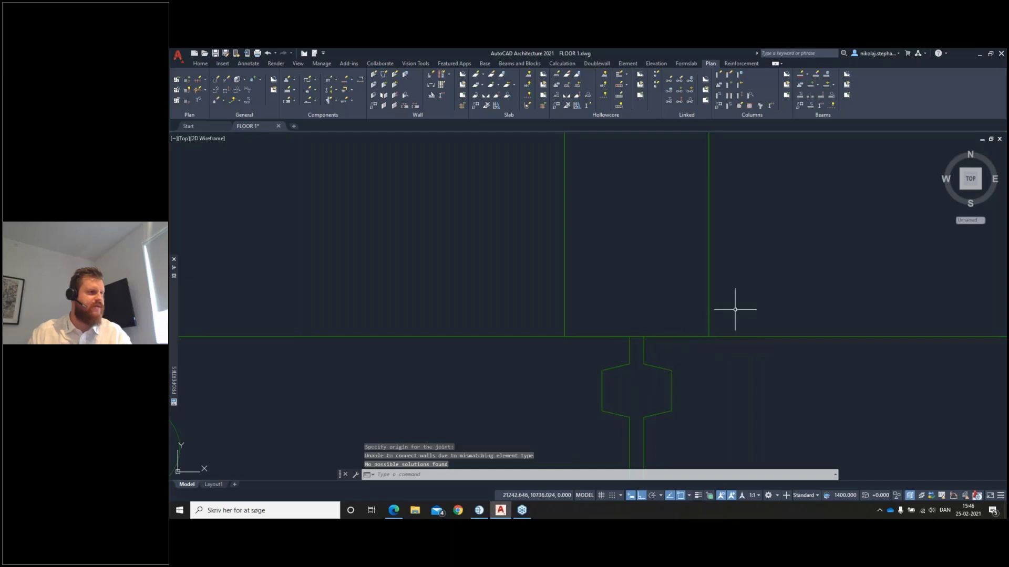
Connect the inner wall and the two outer walls meeting at axis 5 with joint J6-0425 (V20-W42-W42), presented as endcaps.
{"action": "left_click", "coordinate": [404, 106]}
{"action": "left_click", "coordinate": [736, 285]}
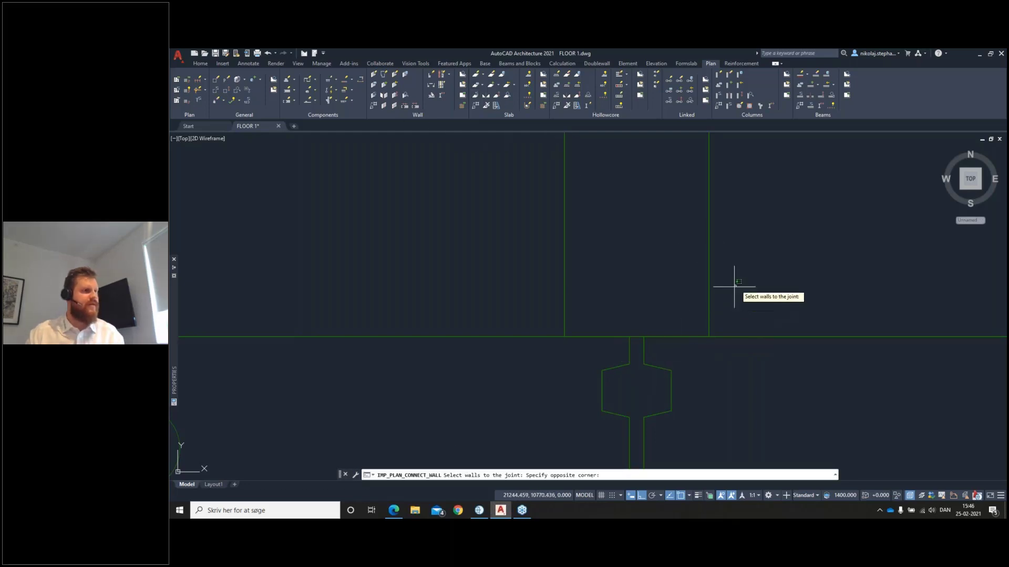
{"action": "left_click", "coordinate": [533, 373]}
{"action": "key", "text": "Return"}
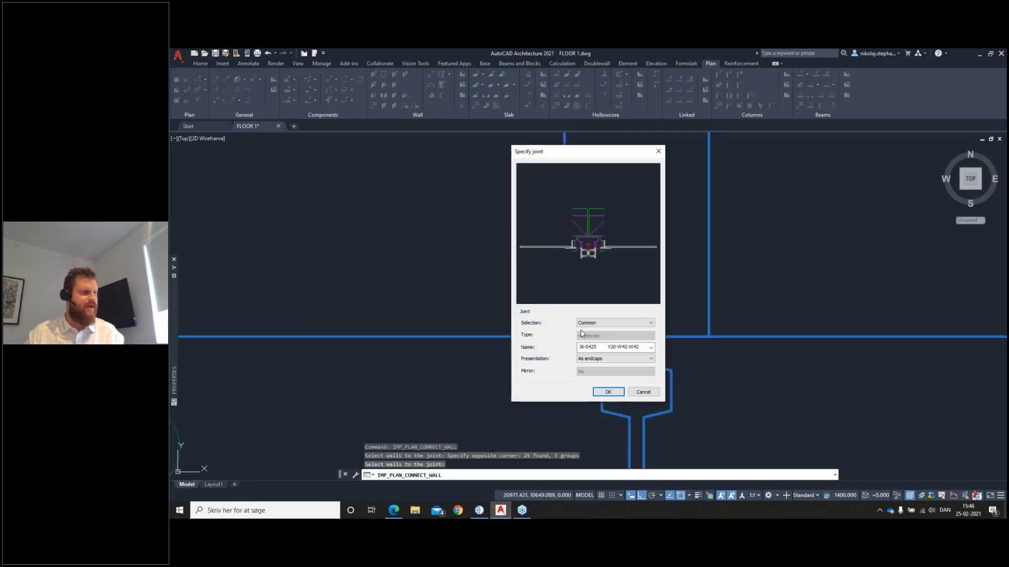
{"action": "left_click", "coordinate": [608, 393]}
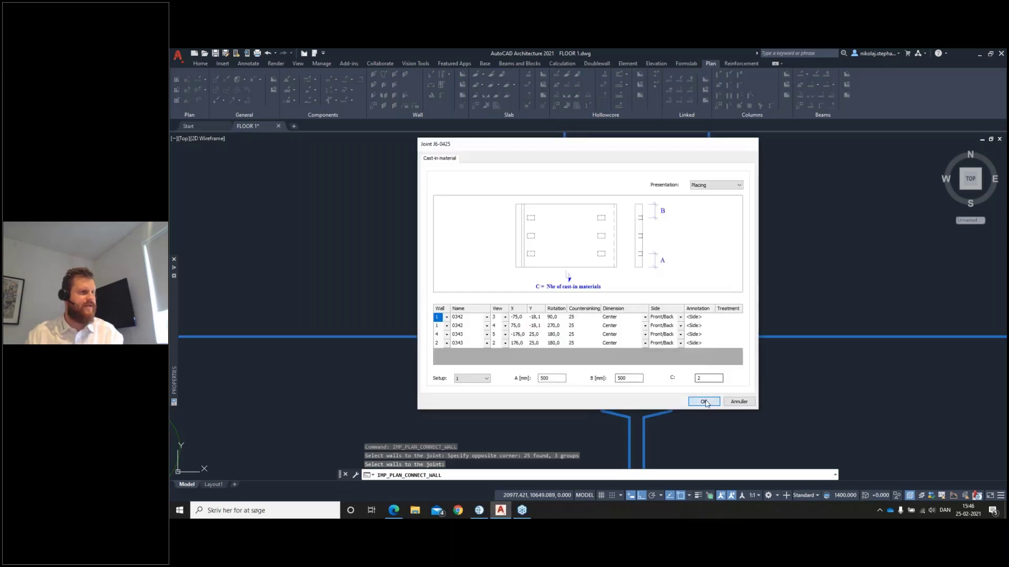
Accept the J6-0425 cast-in material setup, apply the solution with rotation 180, update all lift and bracing anchors, and finish connecting walls.
{"action": "left_click", "coordinate": [704, 402]}
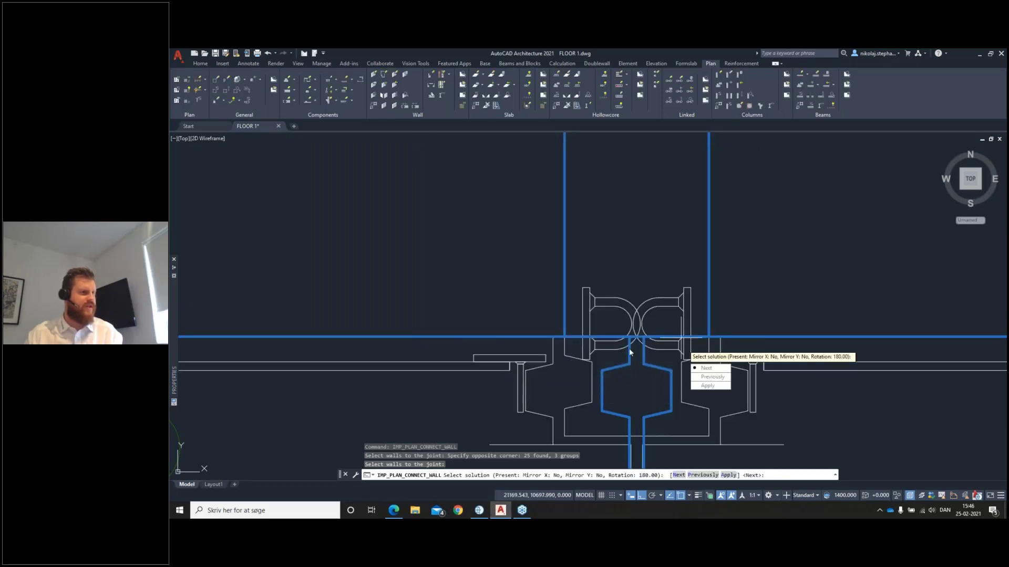
{"action": "left_click", "coordinate": [707, 385]}
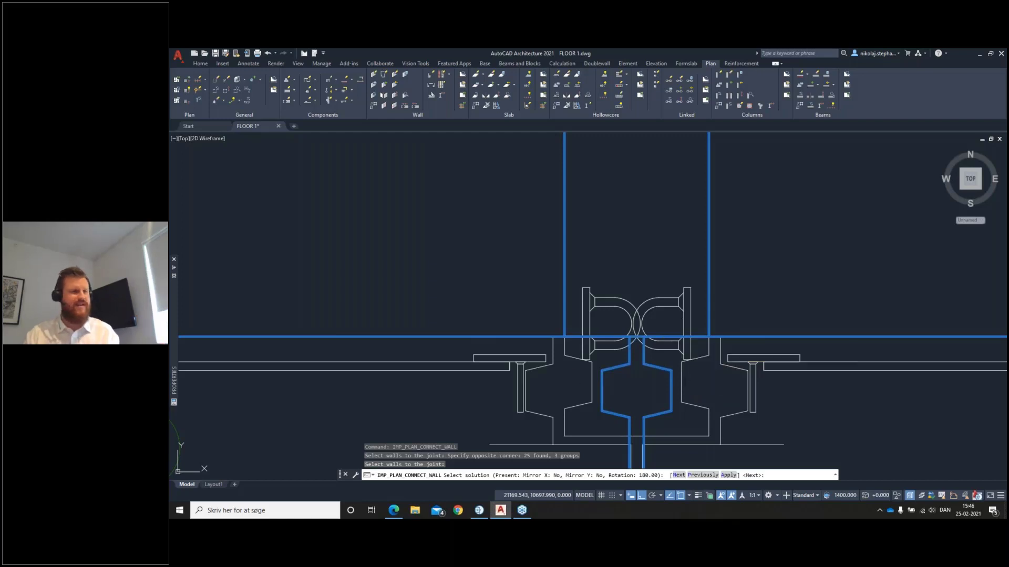
{"action": "left_click", "coordinate": [709, 386]}
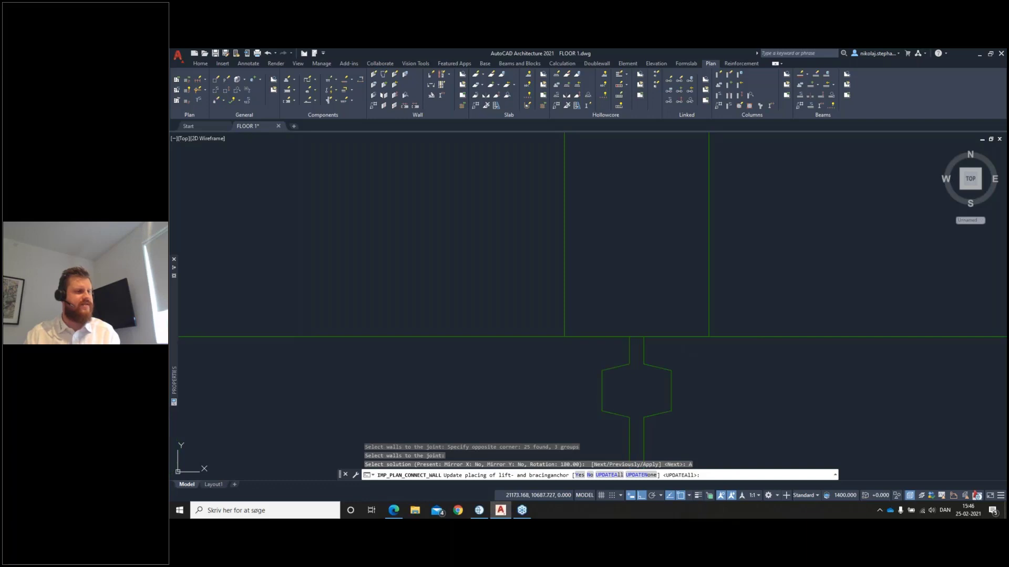
{"action": "scroll", "coordinate": [714, 336], "scroll_direction": "down", "scroll_amount": 6}
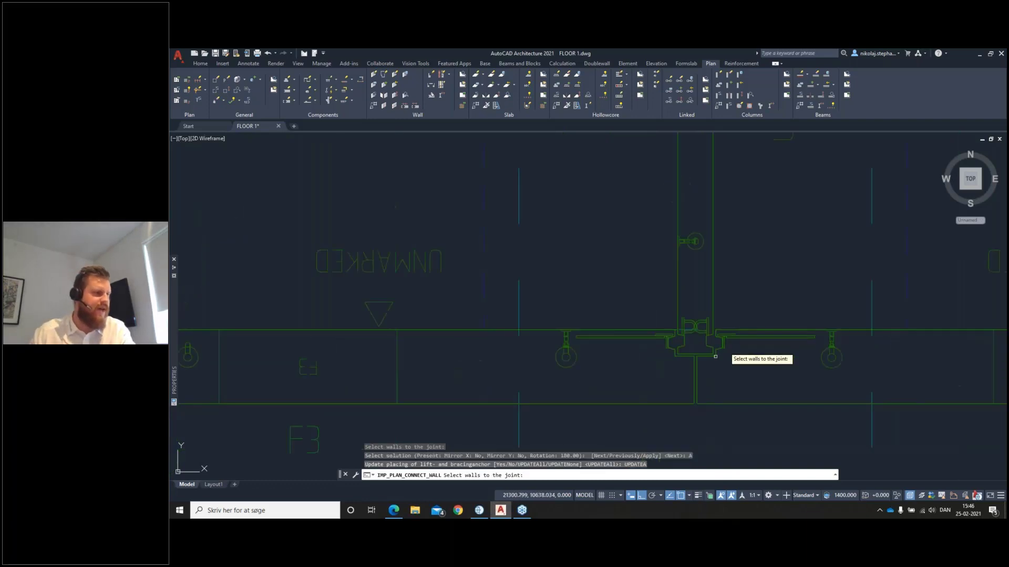
{"action": "scroll", "coordinate": [726, 369], "scroll_direction": "down", "scroll_amount": 4}
{"action": "middle_click_drag", "start_coordinate": [741, 362], "coordinate": [710, 373]}
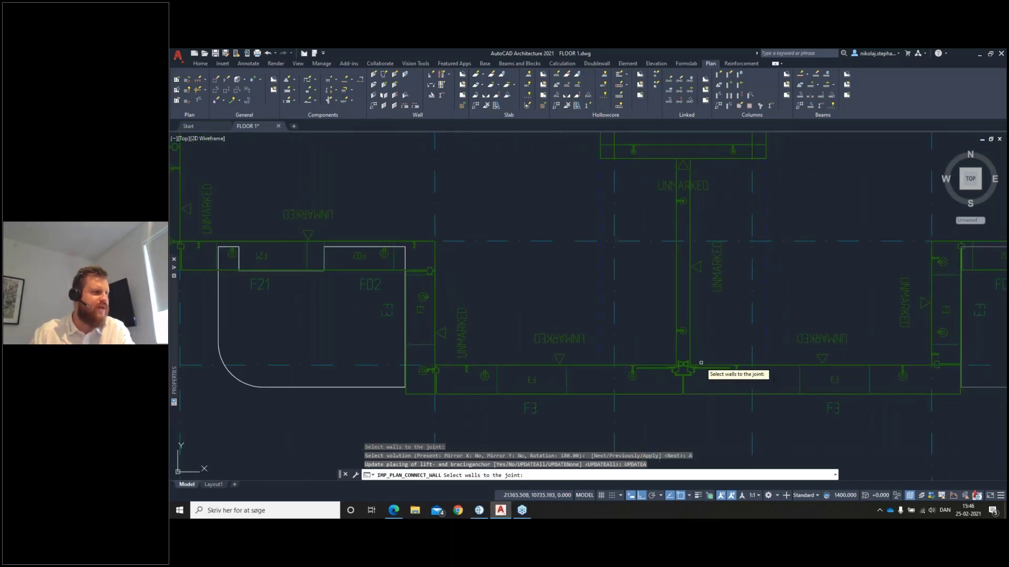
{"action": "key", "text": "Escape"}
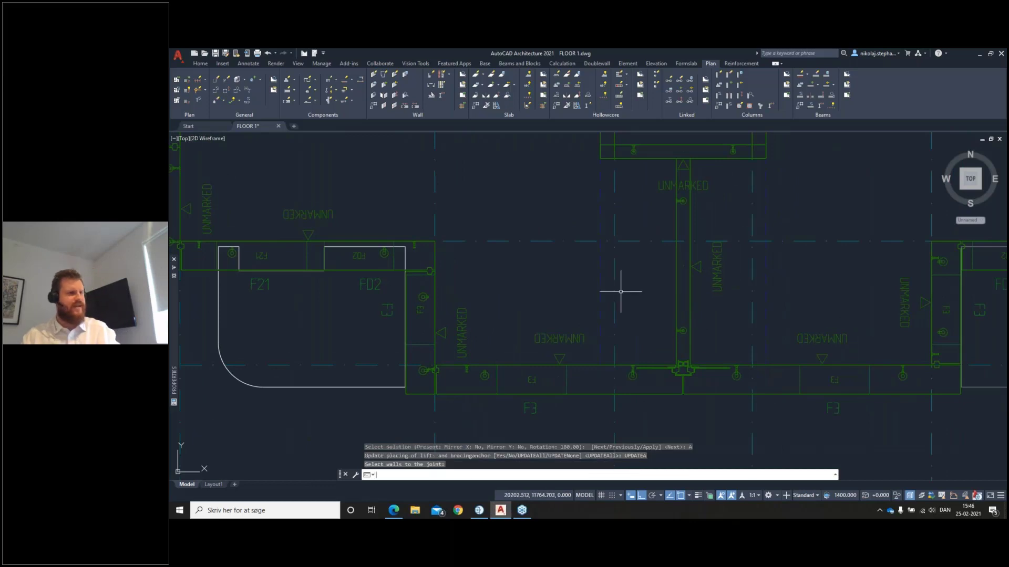
Inspect the connected walls of the whole floor in the SW Isometric view and return to the Top view.
{"action": "scroll", "coordinate": [683, 262], "scroll_direction": "down", "scroll_amount": 8}
{"action": "middle_click_drag", "start_coordinate": [697, 300], "coordinate": [695, 320]}
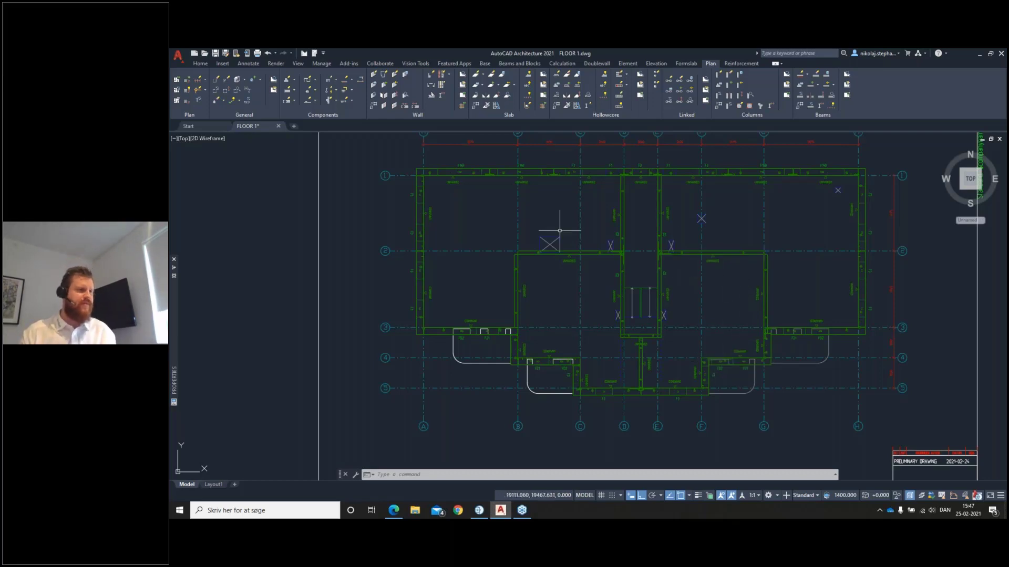
{"action": "left_click", "coordinate": [185, 141]}
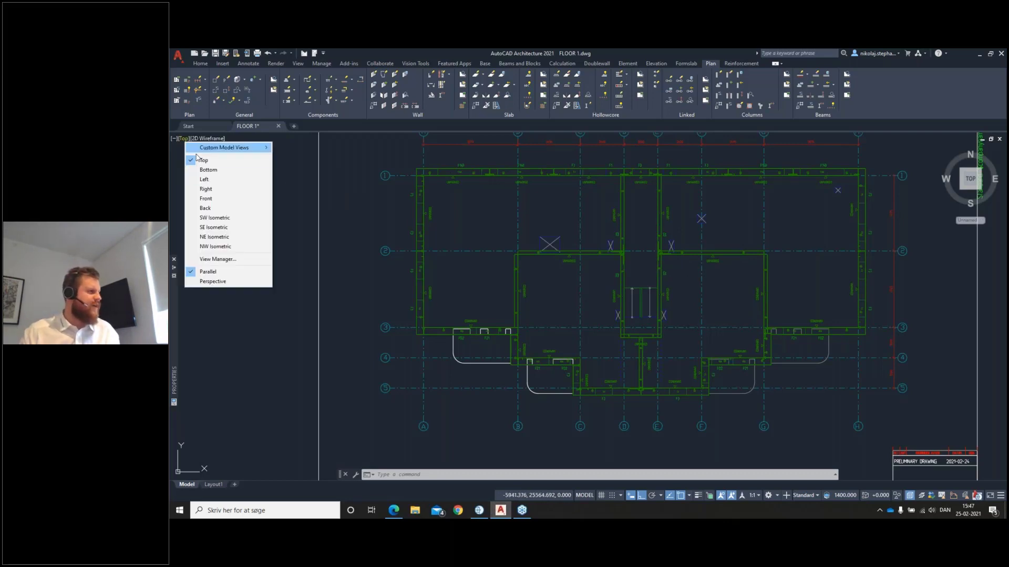
{"action": "left_click", "coordinate": [210, 217]}
{"action": "scroll", "coordinate": [620, 315], "scroll_direction": "up", "scroll_amount": 5}
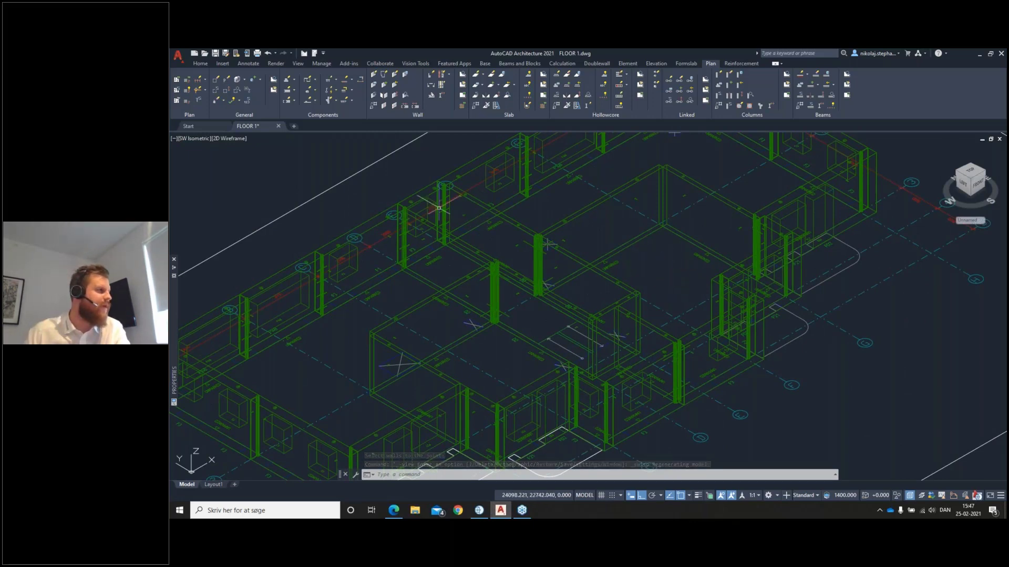
{"action": "left_click", "coordinate": [195, 139]}
{"action": "left_click", "coordinate": [219, 161]}
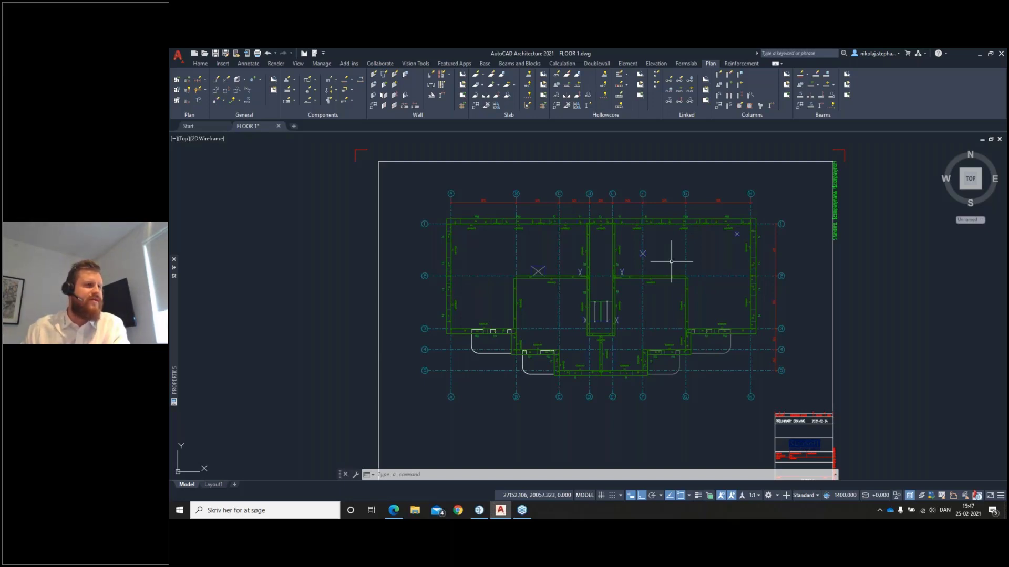
Review the outer wall elements and their joints along axis 1 in plan, from grid line A towards the stair core.
{"action": "middle_click_drag", "start_coordinate": [692, 254], "coordinate": [719, 258]}
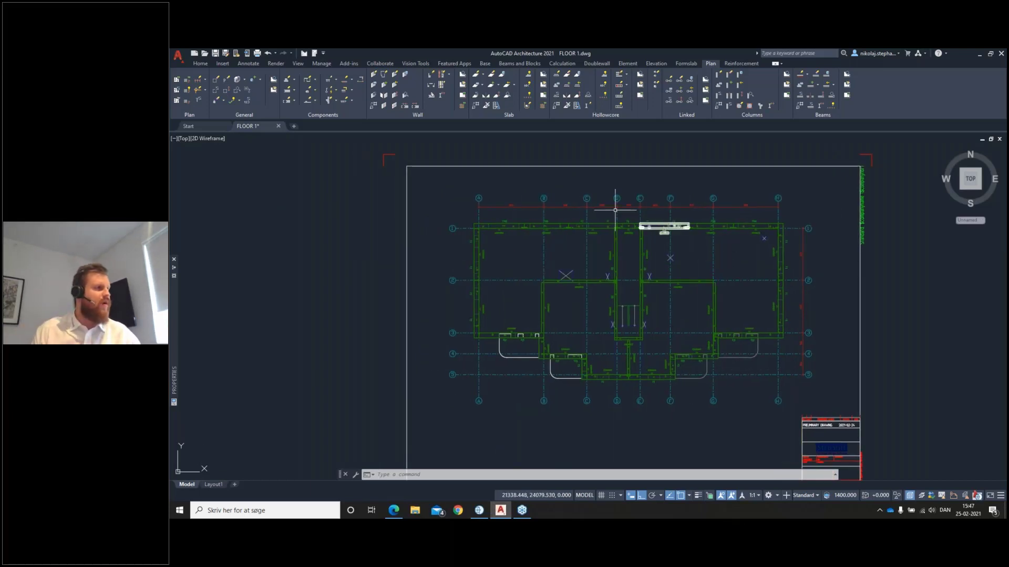
{"action": "scroll", "coordinate": [502, 230], "scroll_direction": "up", "scroll_amount": 6}
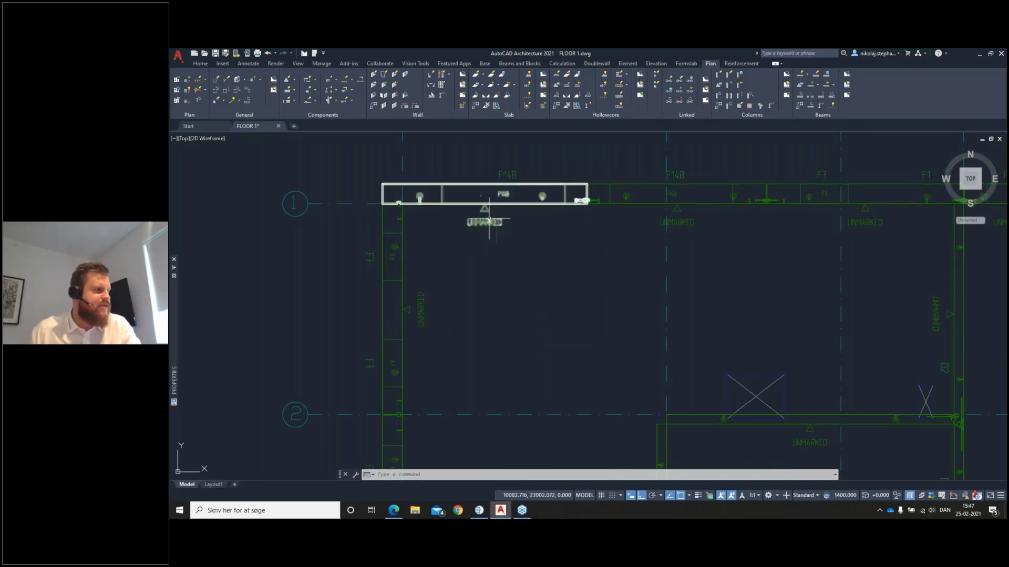
{"action": "middle_click_drag", "start_coordinate": [881, 261], "coordinate": [789, 263]}
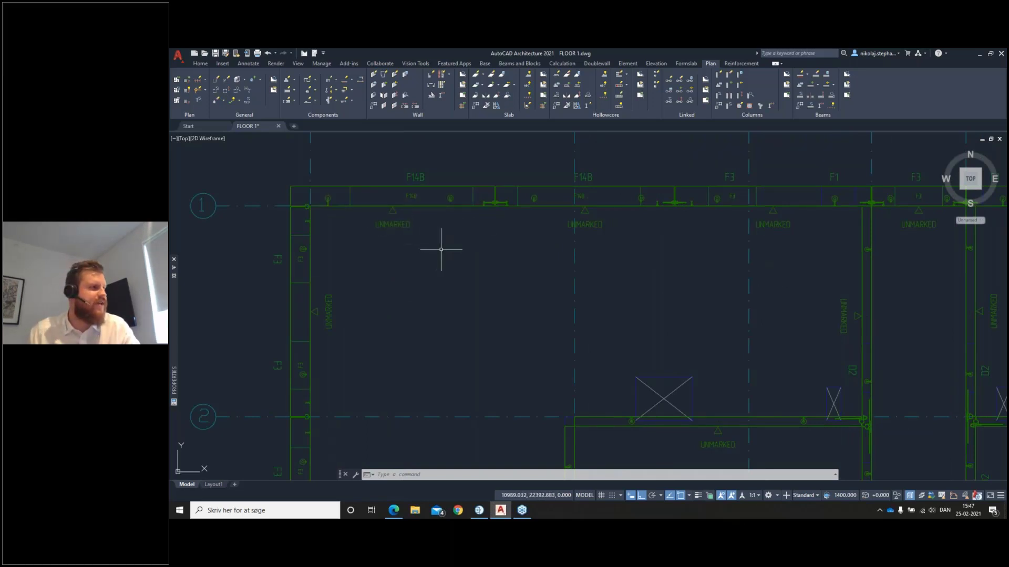
{"action": "middle_click_drag", "start_coordinate": [523, 232], "coordinate": [502, 252]}
{"action": "middle_click_drag", "start_coordinate": [664, 285], "coordinate": [575, 271]}
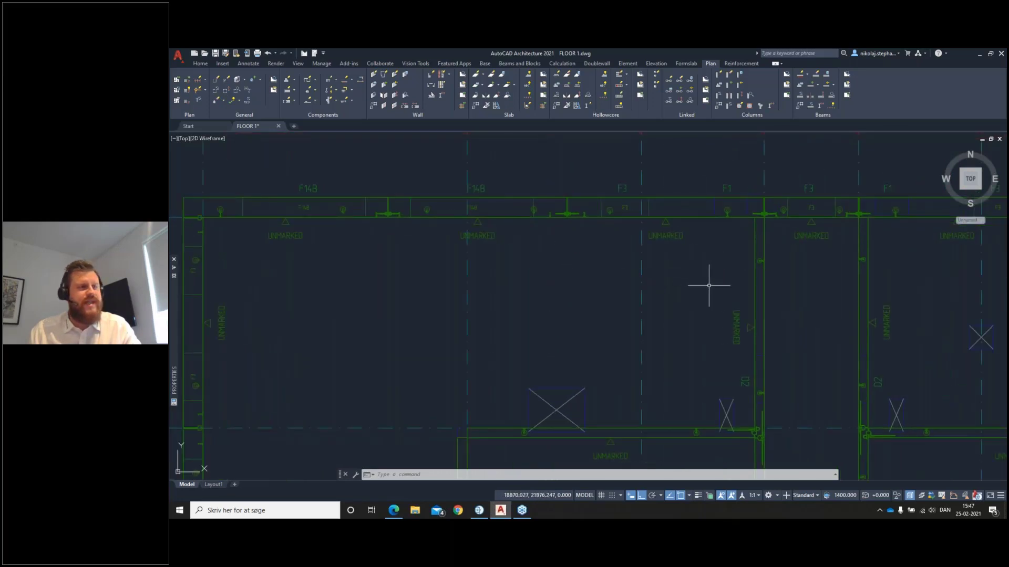
{"action": "scroll", "coordinate": [737, 260], "scroll_direction": "down", "scroll_amount": 1}
{"action": "scroll", "coordinate": [736, 260], "scroll_direction": "down", "scroll_amount": 3}
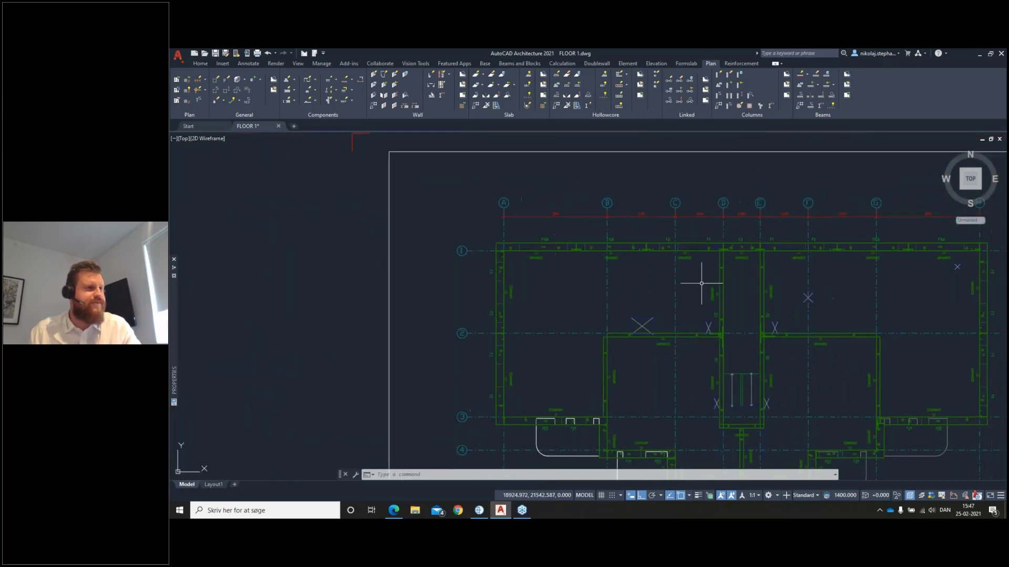
Save all sandwich walls of the floor plan as elements, accepting the proposed element mark SW011.
{"action": "left_click", "coordinate": [405, 76]}
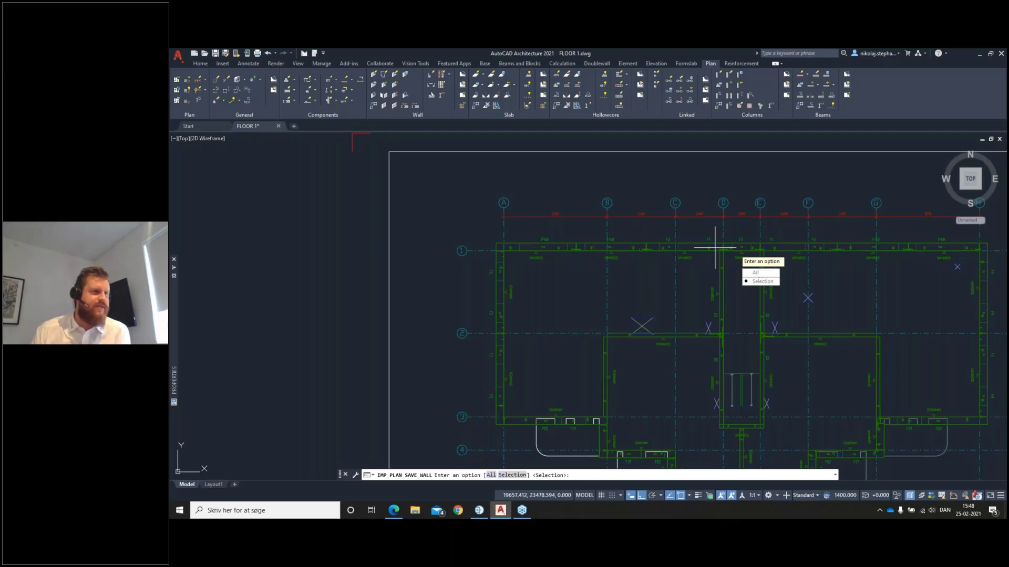
{"action": "type", "text": "A"}
{"action": "key", "text": "Return"}
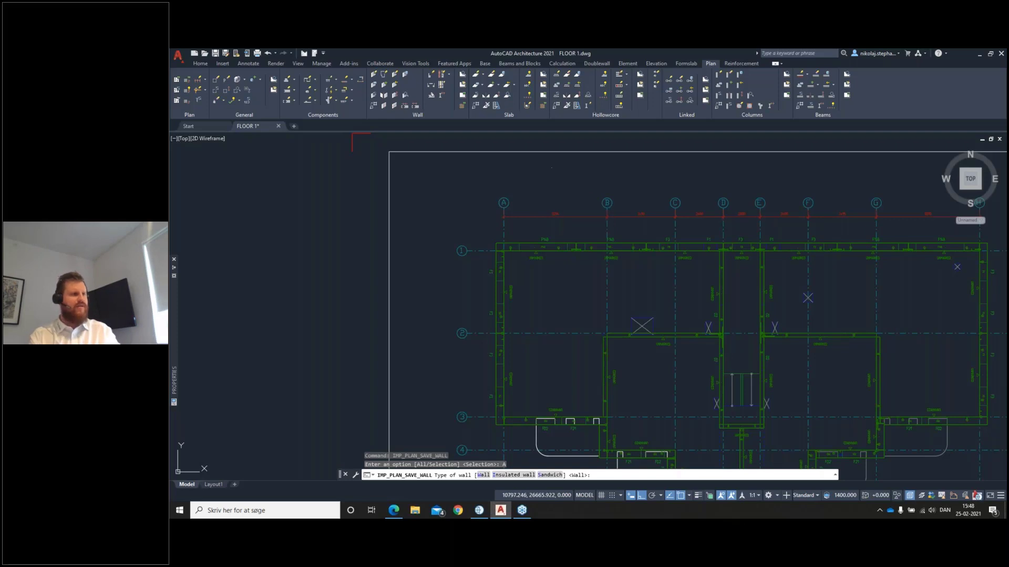
{"action": "type", "text": "S"}
{"action": "key", "text": "Return"}
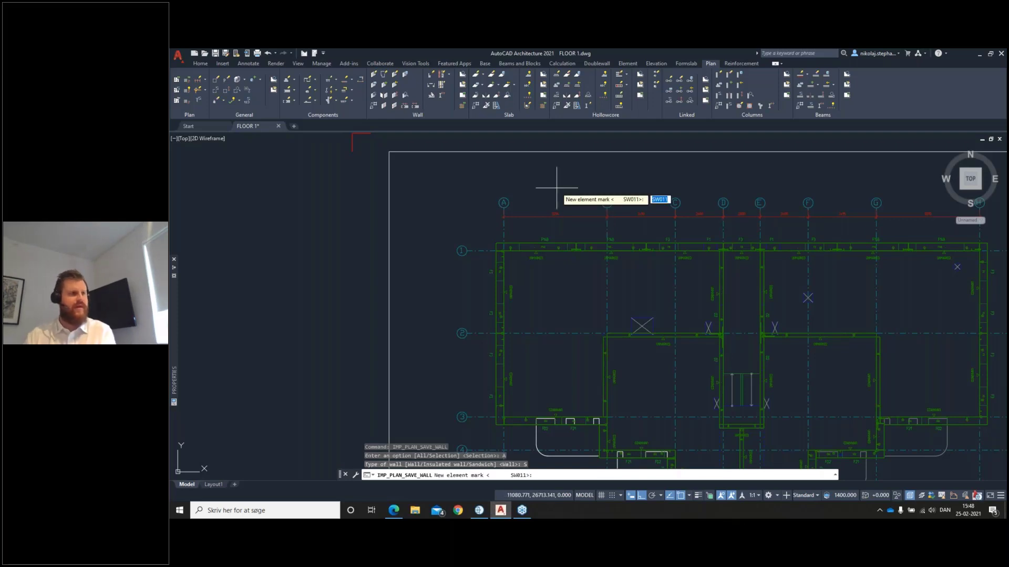
{"action": "key", "text": "Left"}
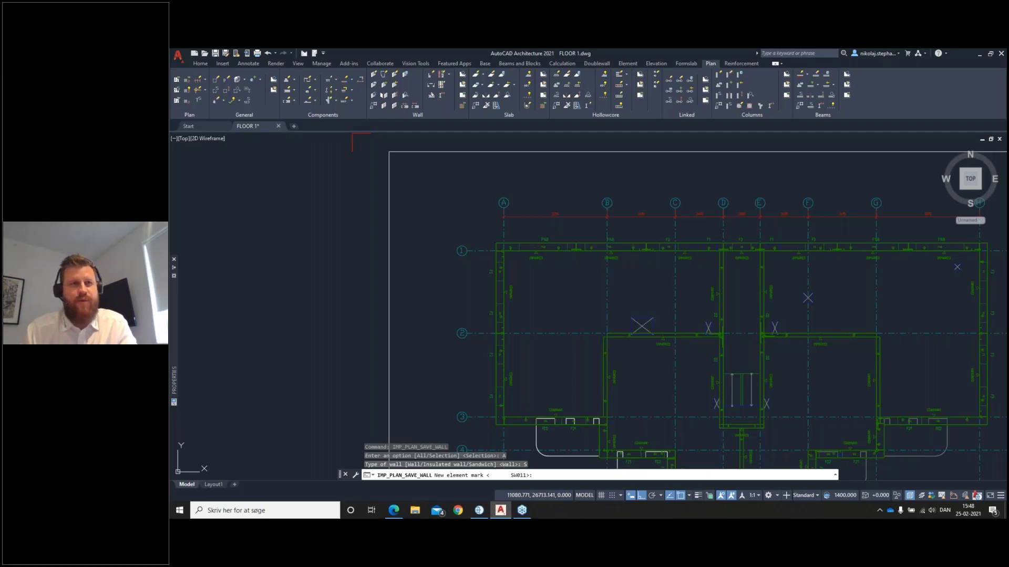
{"action": "key", "text": "Return"}
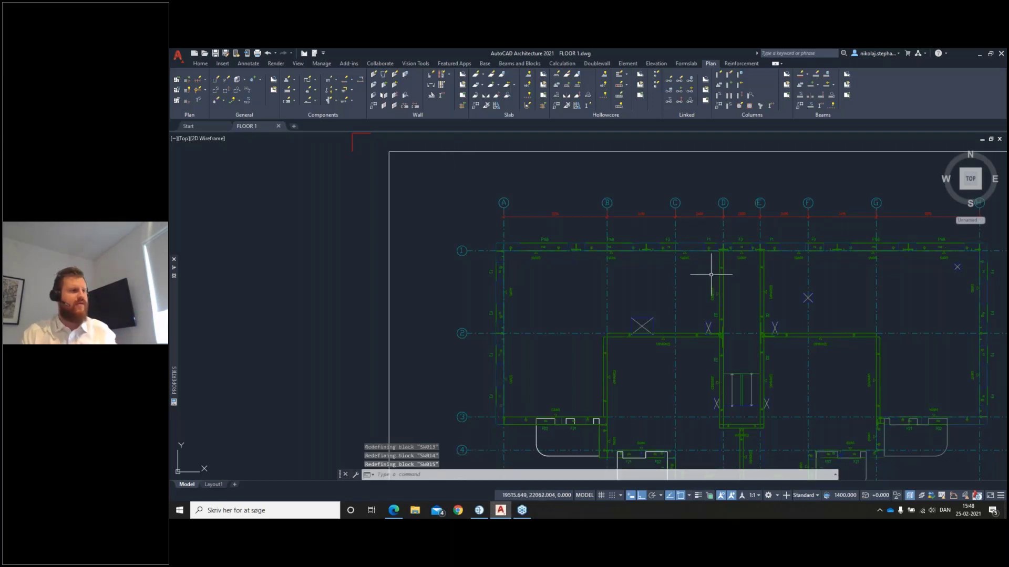
Save all walls of type Wall as elements, accepting the proposed element mark WP1.
{"action": "middle_click_drag", "start_coordinate": [658, 277], "coordinate": [613, 266]}
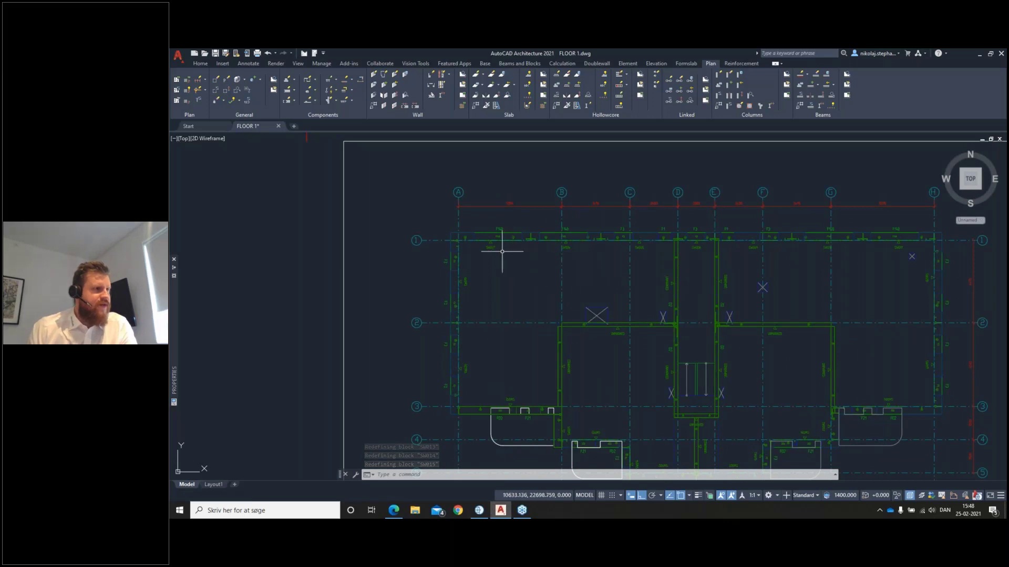
{"action": "left_click", "coordinate": [574, 236]}
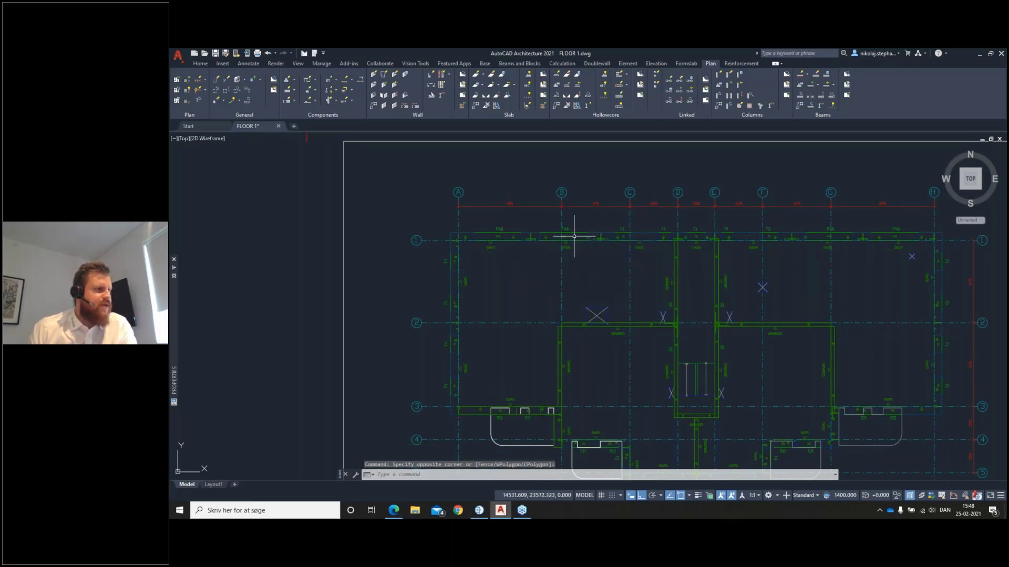
{"action": "middle_click_drag", "start_coordinate": [638, 270], "coordinate": [554, 246]}
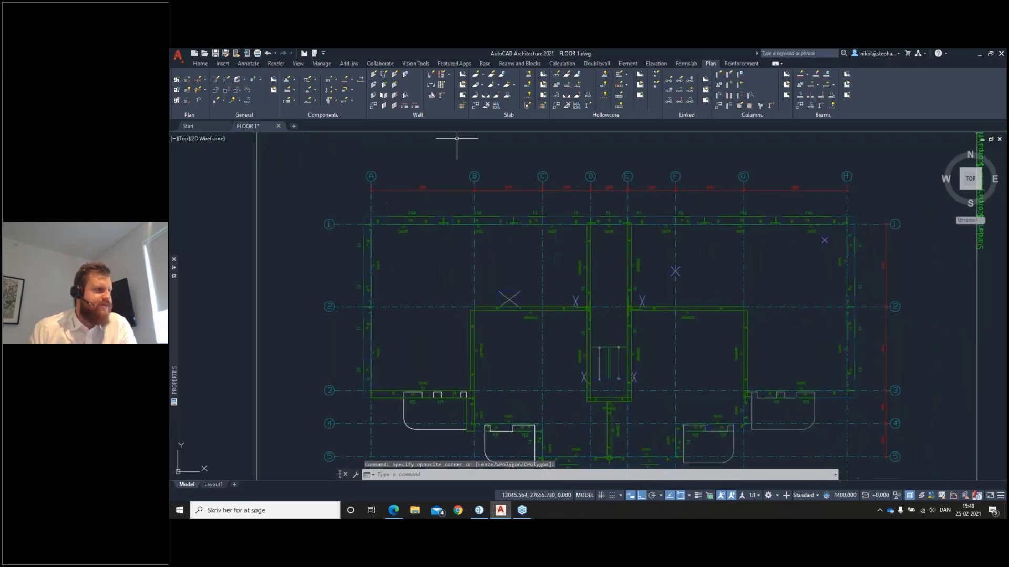
{"action": "left_click", "coordinate": [405, 74]}
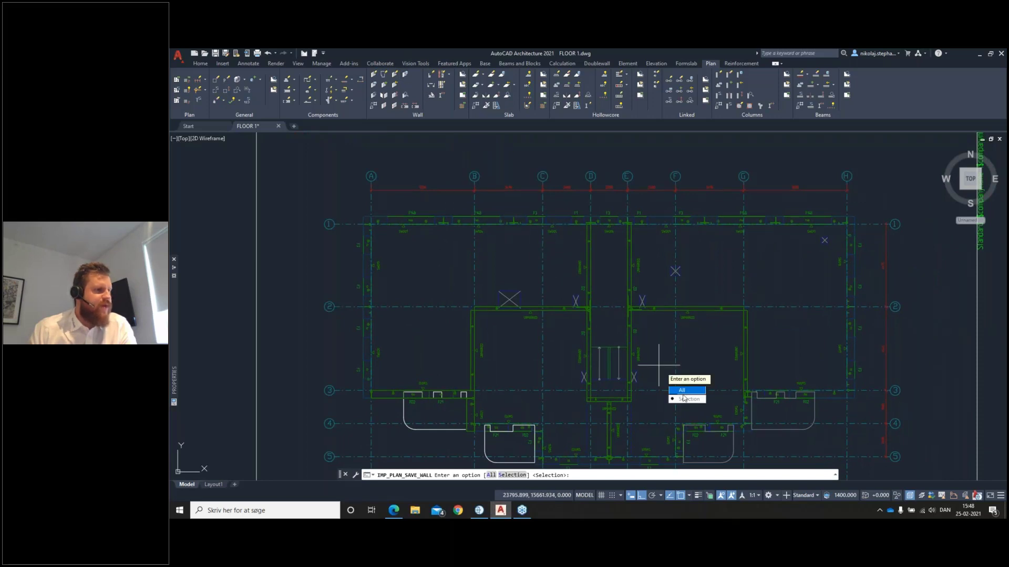
{"action": "left_click", "coordinate": [684, 393]}
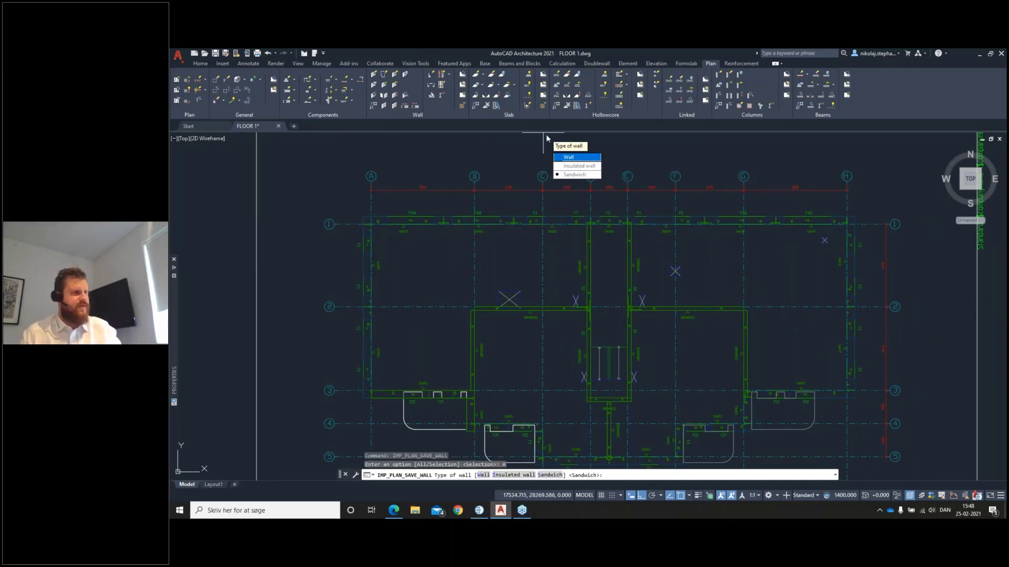
{"action": "left_click", "coordinate": [569, 157]}
{"action": "key", "text": "Return"}
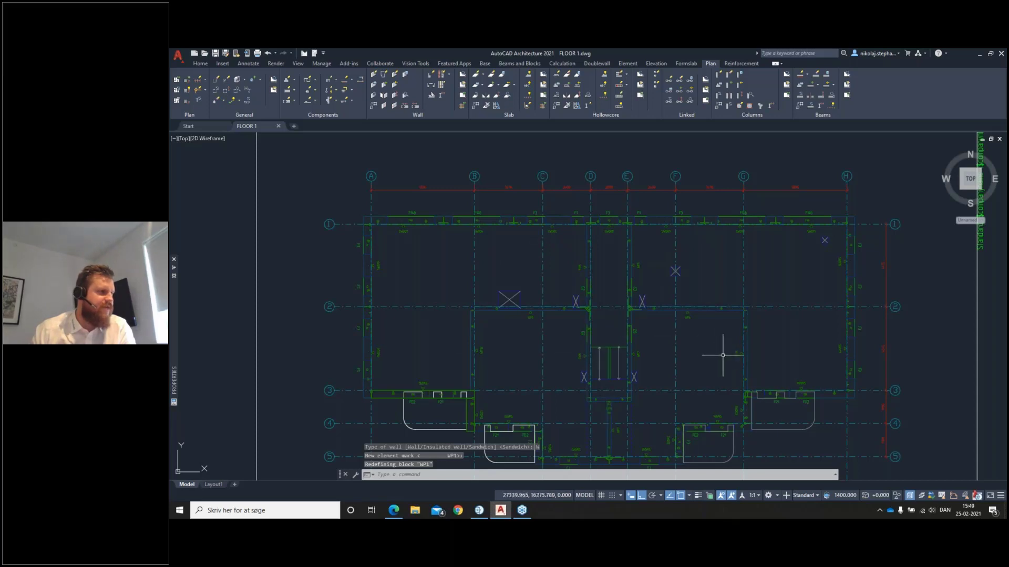
Switch to IMPACT Project Manager, inspect the saved wall elements in the model view in plan and 3D, and return to the floor drawing.
{"action": "middle_click_drag", "start_coordinate": [695, 355], "coordinate": [709, 338]}
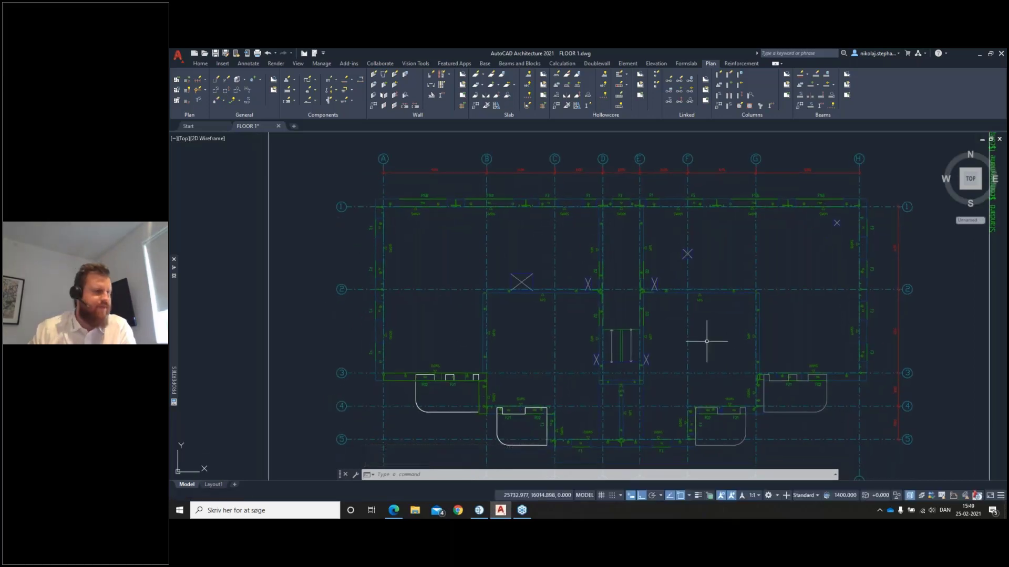
{"action": "left_click", "coordinate": [478, 510]}
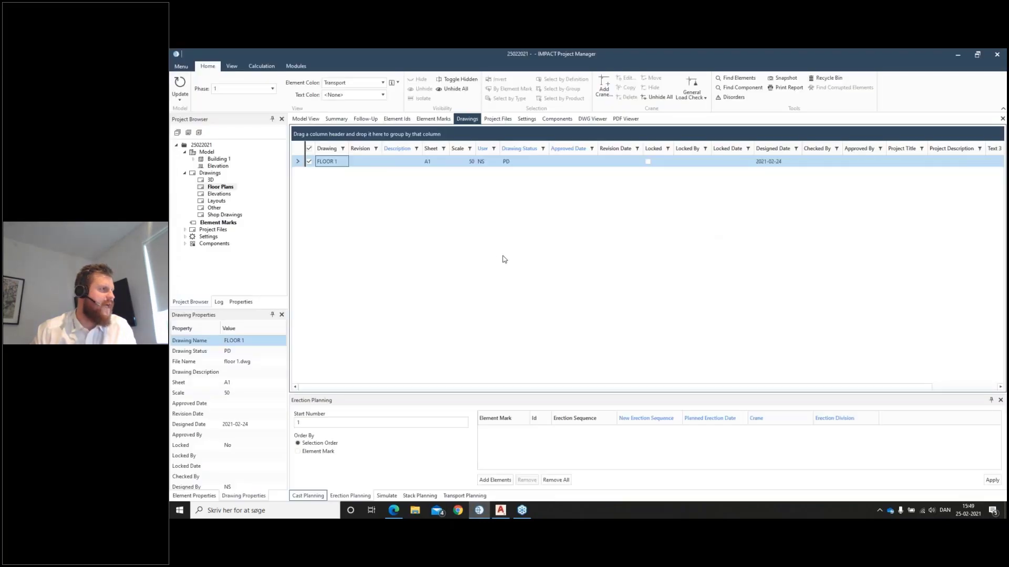
{"action": "left_click", "coordinate": [305, 119]}
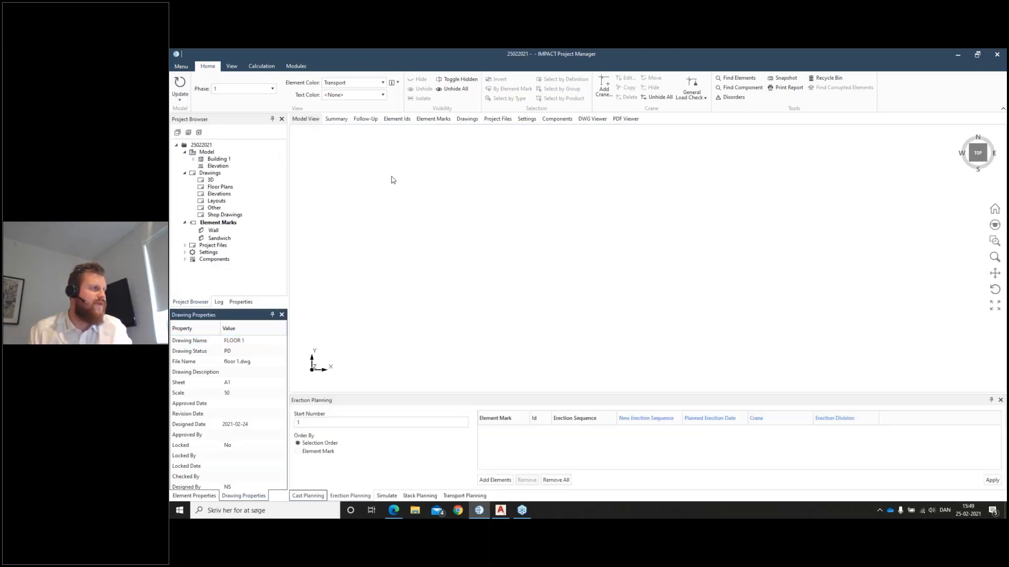
{"action": "left_click", "coordinate": [994, 303]}
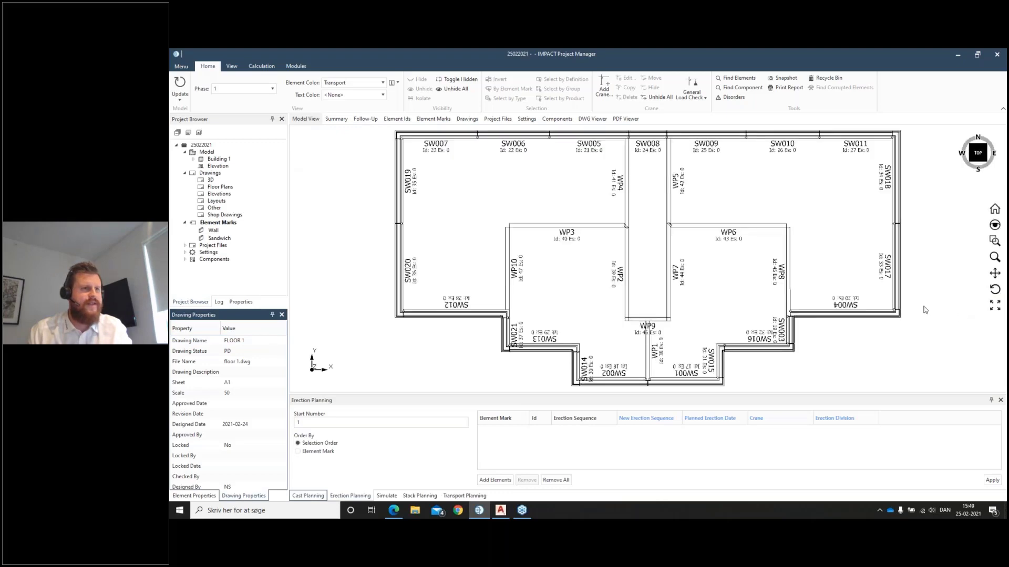
{"action": "left_click", "coordinate": [971, 164]}
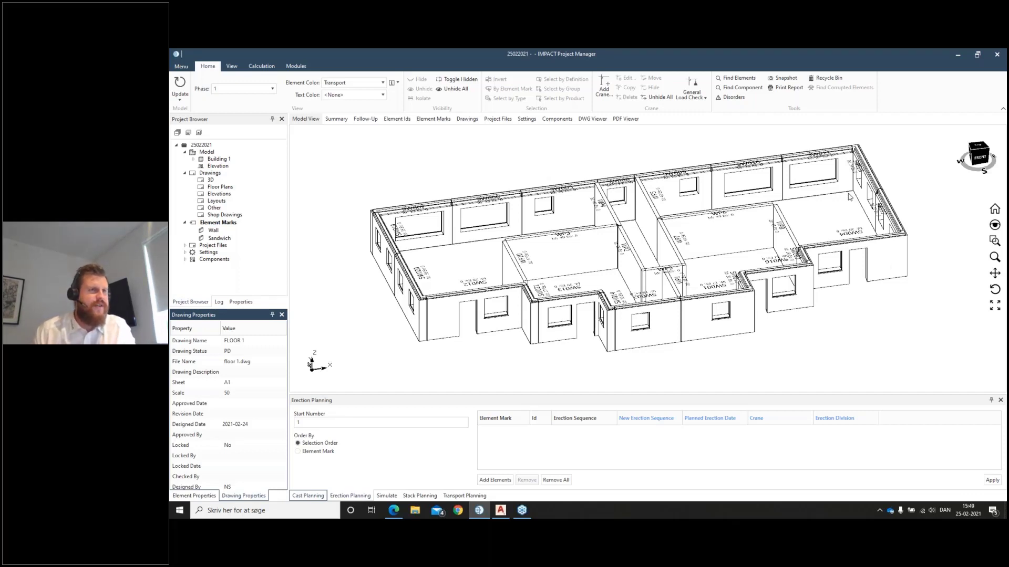
{"action": "middle_click_drag", "start_coordinate": [849, 197], "coordinate": [828, 232]}
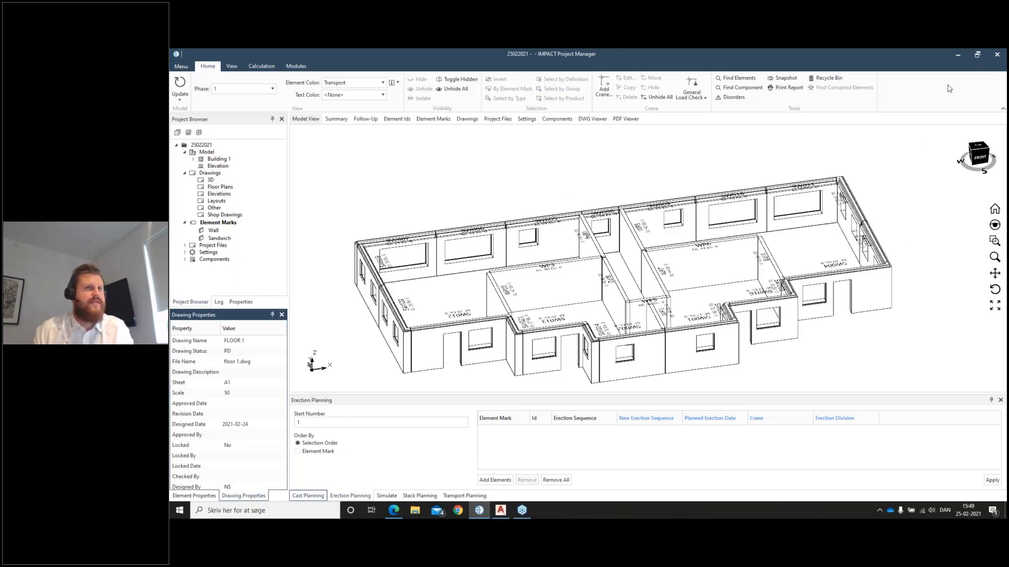
{"action": "left_click", "coordinate": [958, 55]}
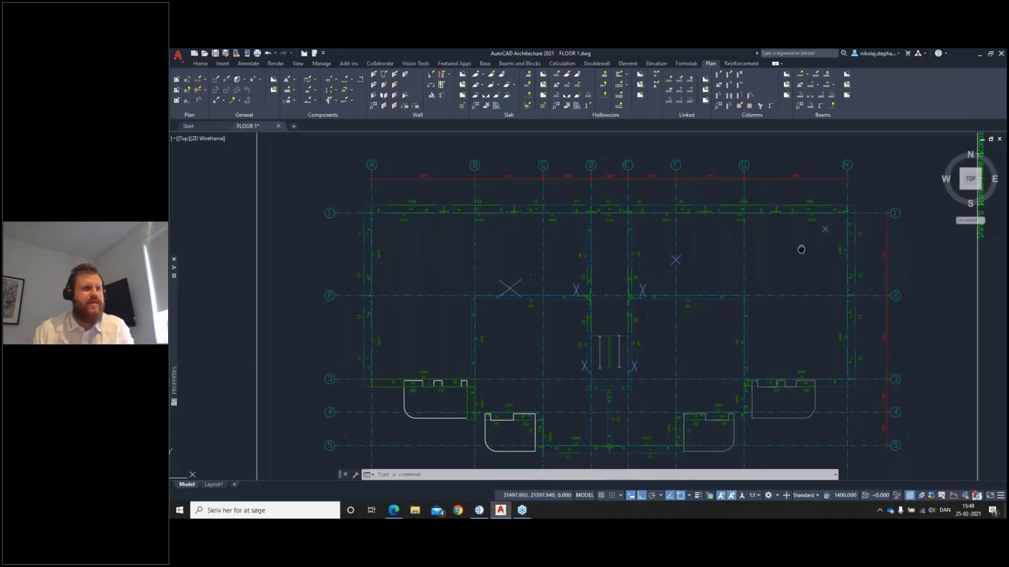
Generate shop drawings with the SW_LAYOUT template for outer walls SW009, SW010 and SW011 along axis 1 between grid lines E and H.
{"action": "middle_click_drag", "start_coordinate": [800, 249], "coordinate": [770, 260]}
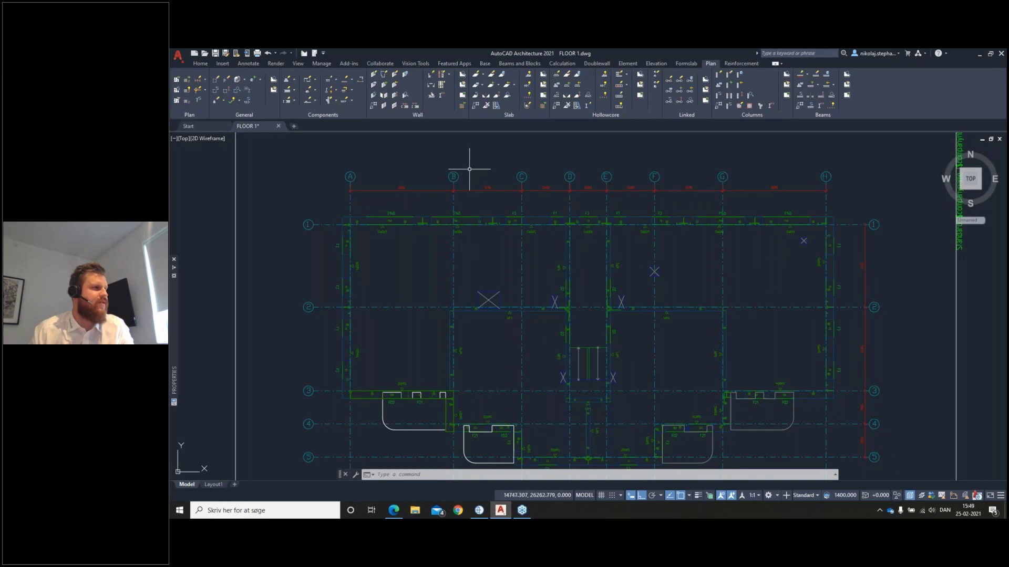
{"action": "left_click", "coordinate": [463, 95]}
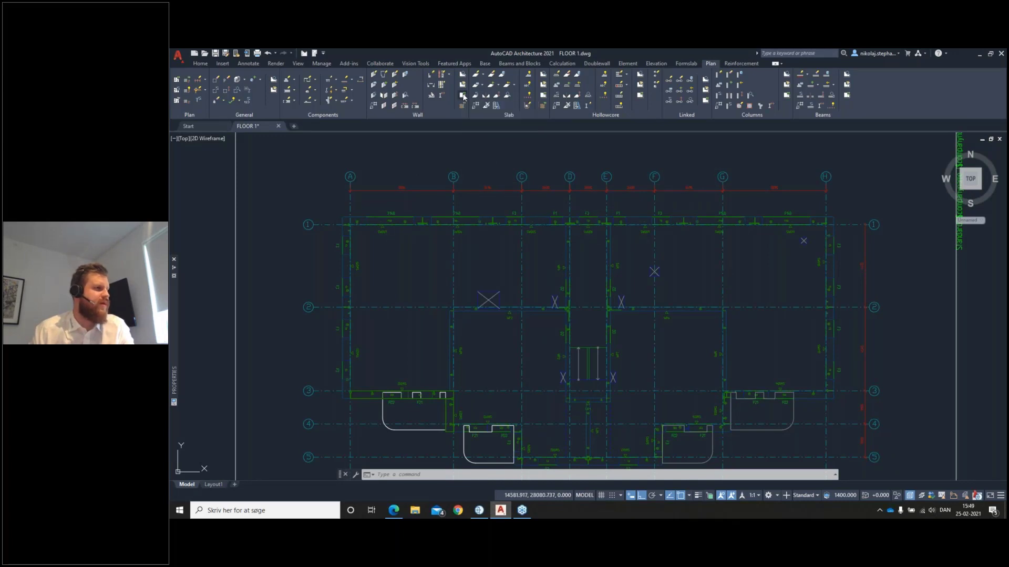
{"action": "middle_click_drag", "start_coordinate": [781, 268], "coordinate": [781, 274]}
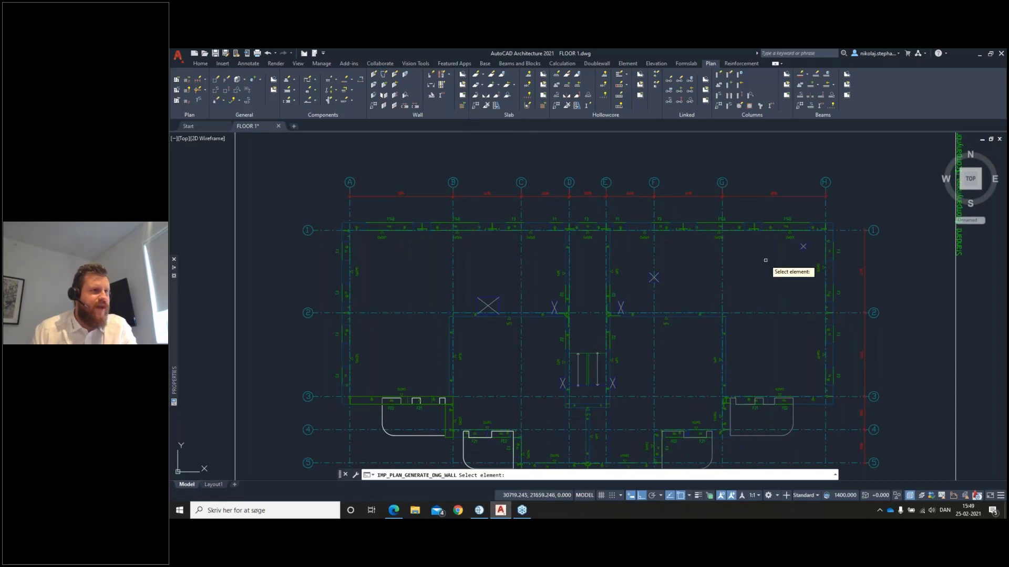
{"action": "scroll", "coordinate": [784, 238], "scroll_direction": "up", "scroll_amount": 2}
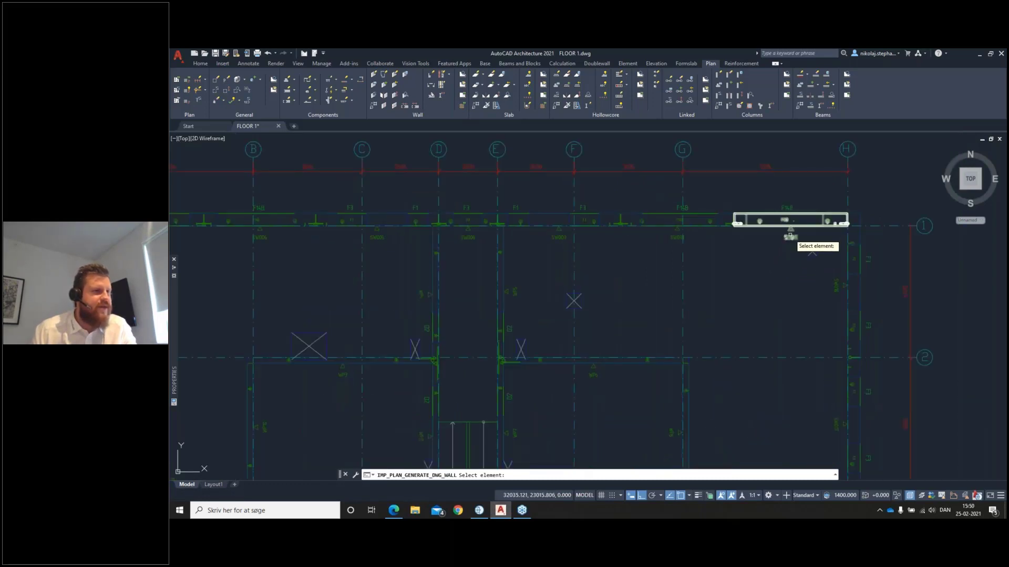
{"action": "left_click", "coordinate": [790, 237]}
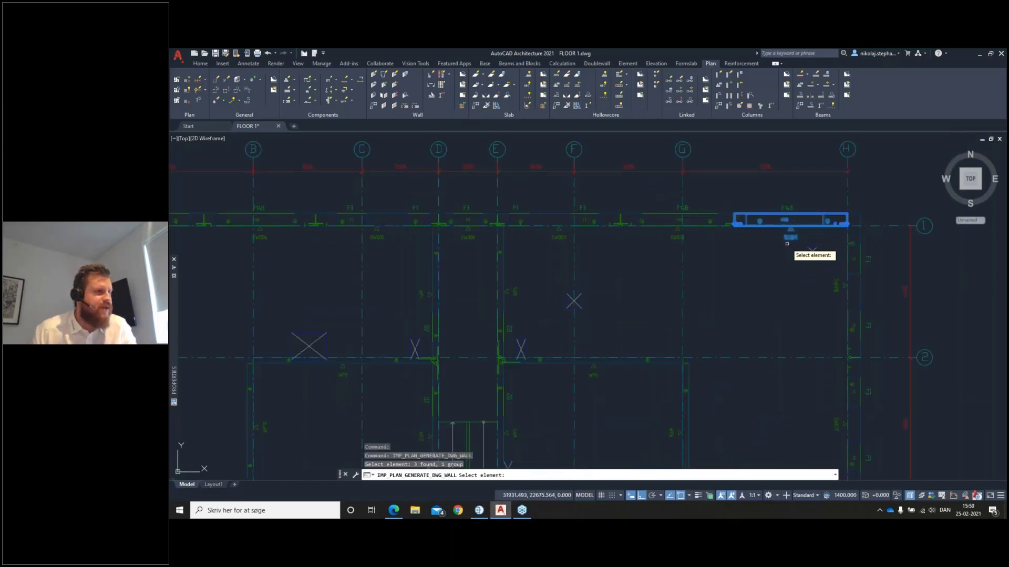
{"action": "scroll", "coordinate": [786, 245], "scroll_direction": "up", "scroll_amount": 2}
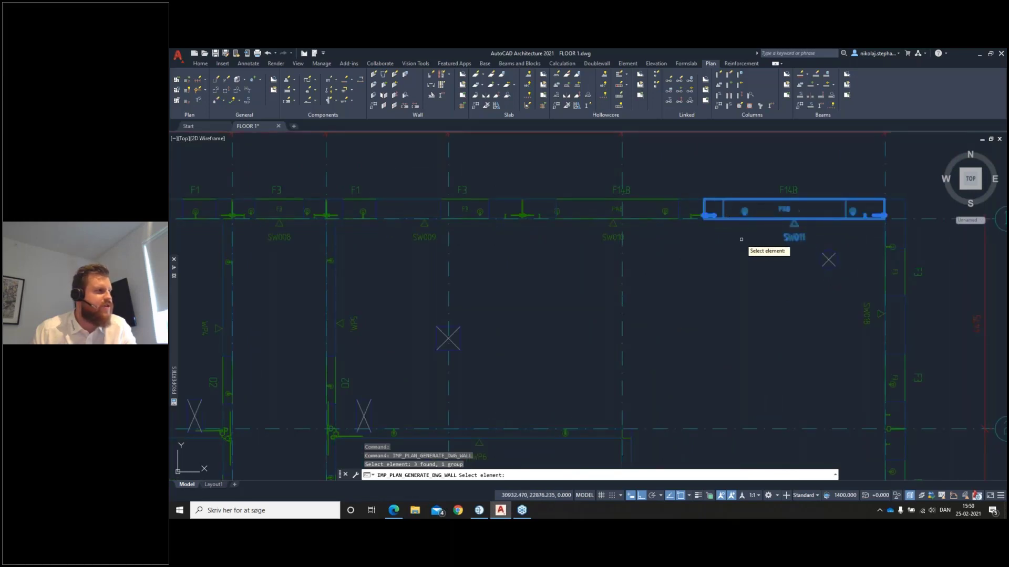
{"action": "scroll", "coordinate": [741, 248], "scroll_direction": "down", "scroll_amount": 2}
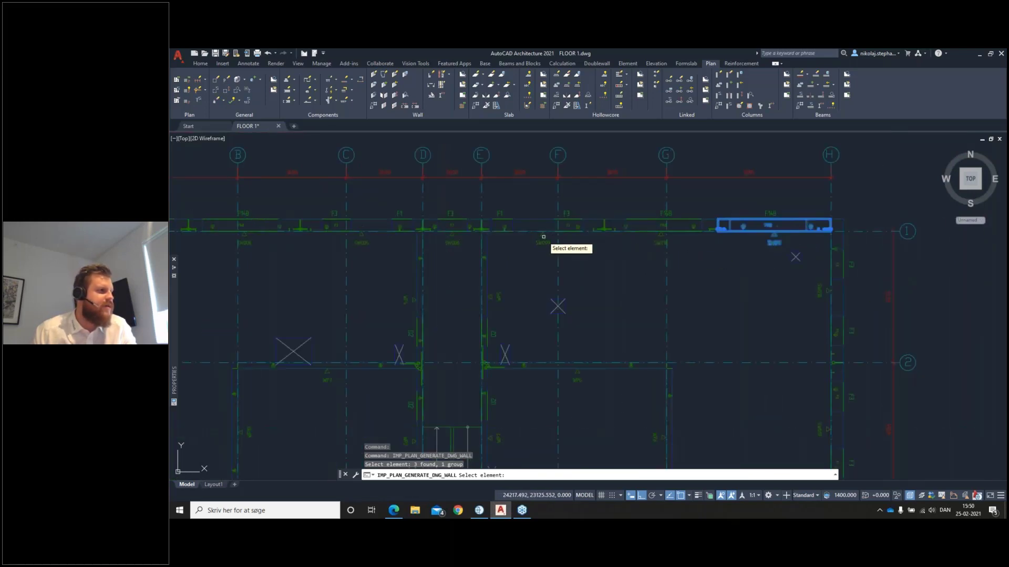
{"action": "left_click", "coordinate": [543, 234]}
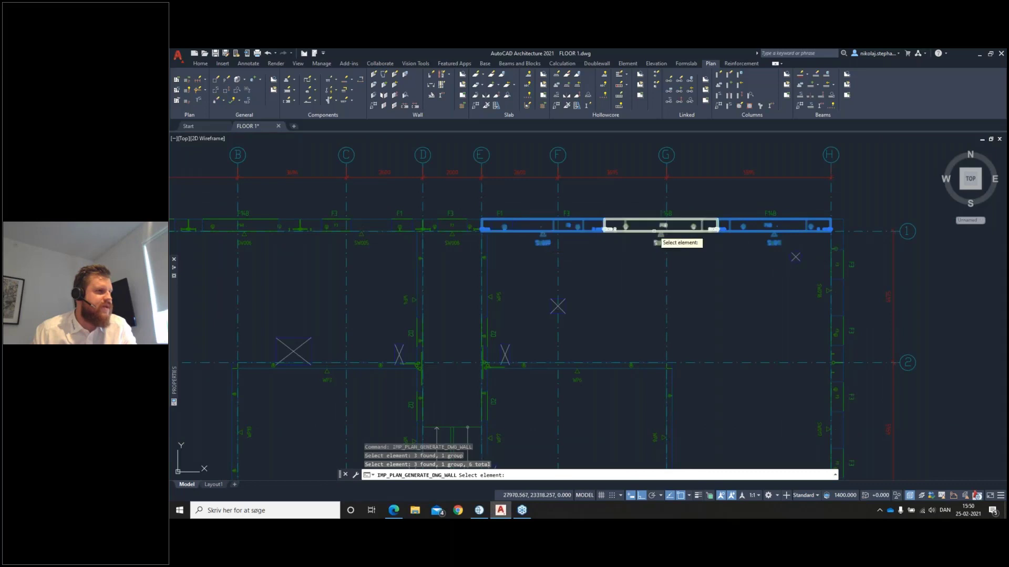
{"action": "left_click", "coordinate": [661, 236]}
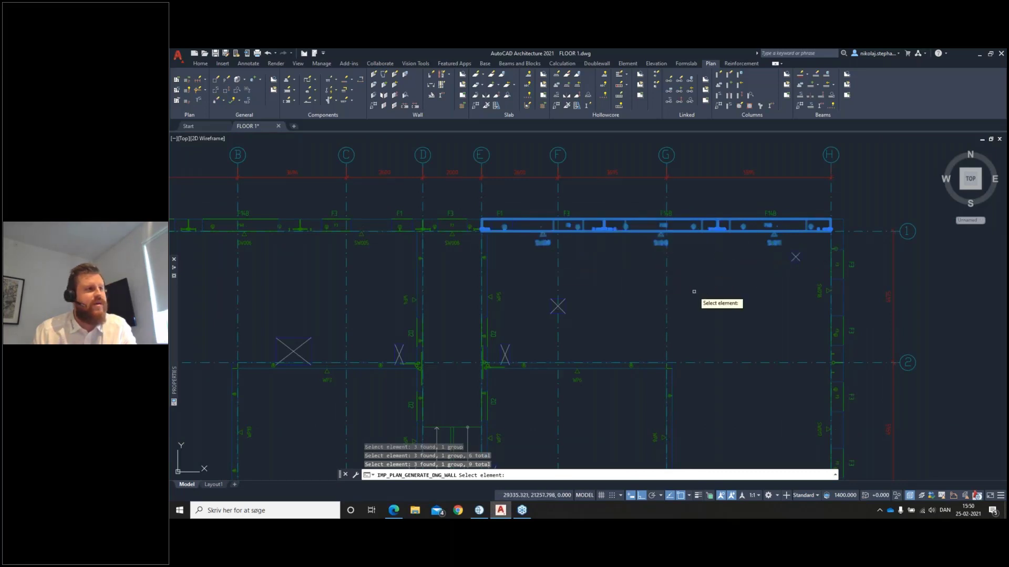
{"action": "key", "text": "Return"}
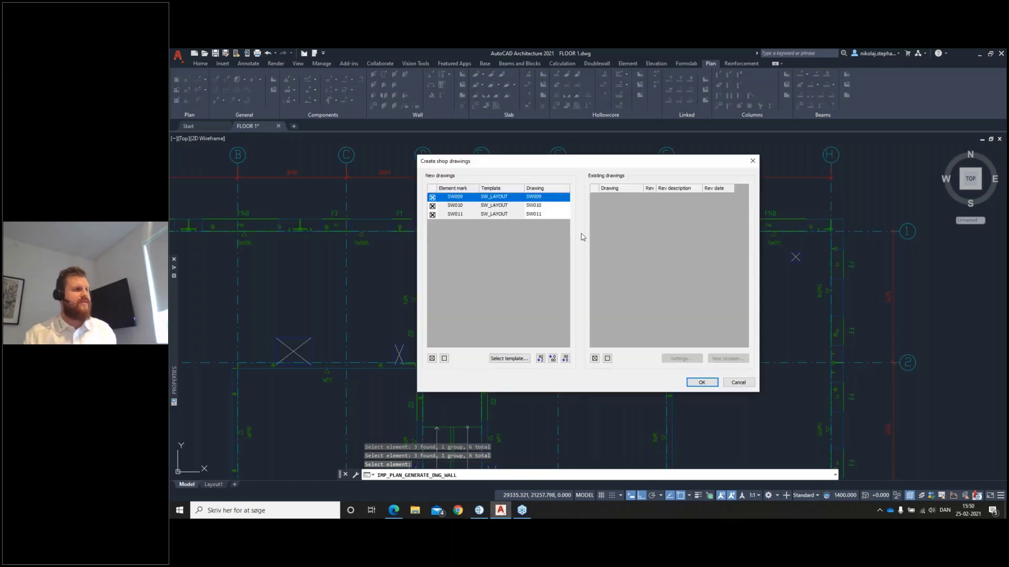
{"action": "left_click", "coordinate": [700, 382]}
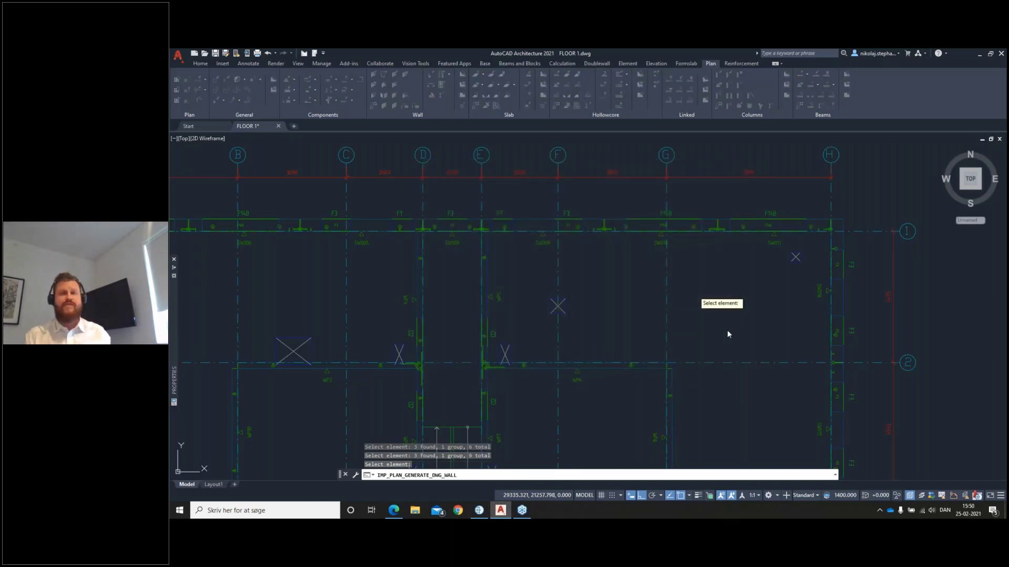
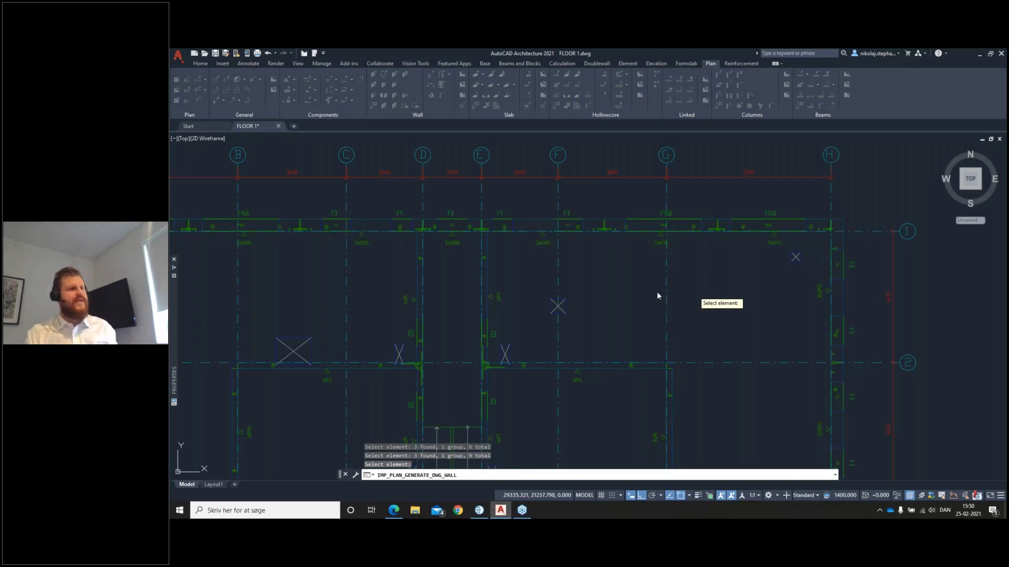
{"action": "key", "text": "Return"}
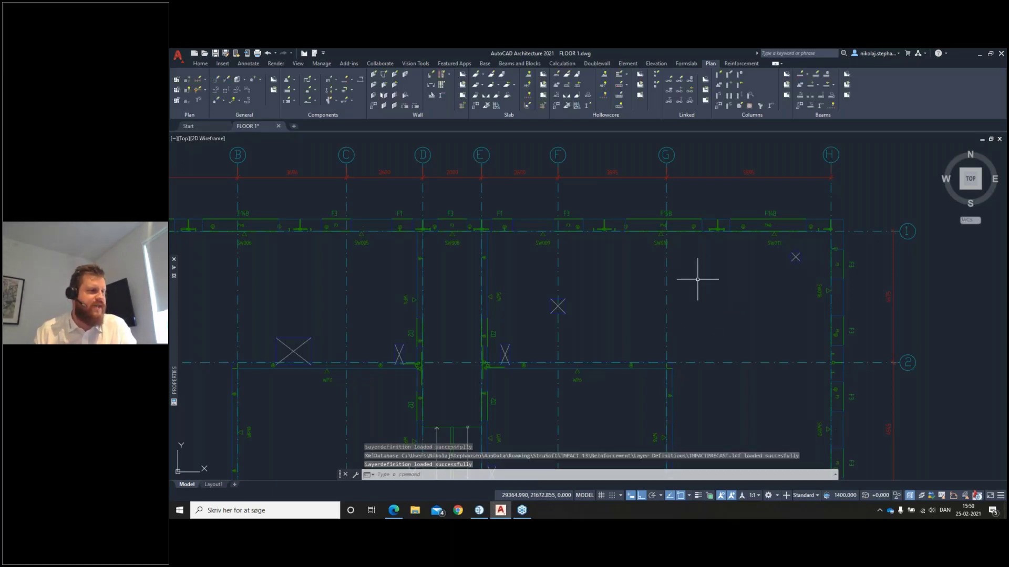
Open the shop drawings of outer walls SW009 and SW011 from the floor plan and bring the SW011 drawing into view.
{"action": "left_click", "coordinate": [462, 86]}
{"action": "middle_click_drag", "start_coordinate": [688, 269], "coordinate": [688, 275]}
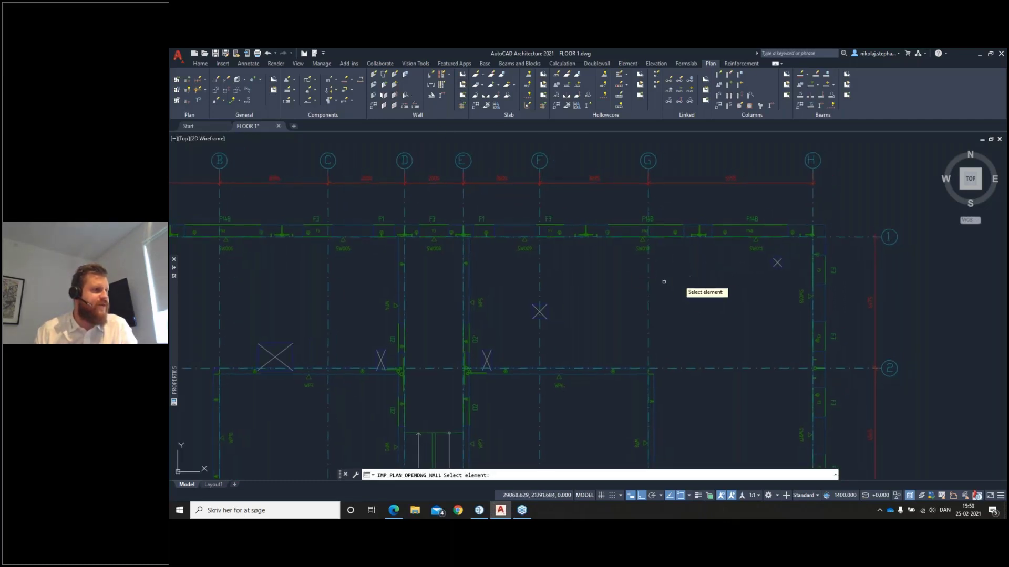
{"action": "left_click", "coordinate": [524, 237]}
{"action": "left_click", "coordinate": [757, 241]}
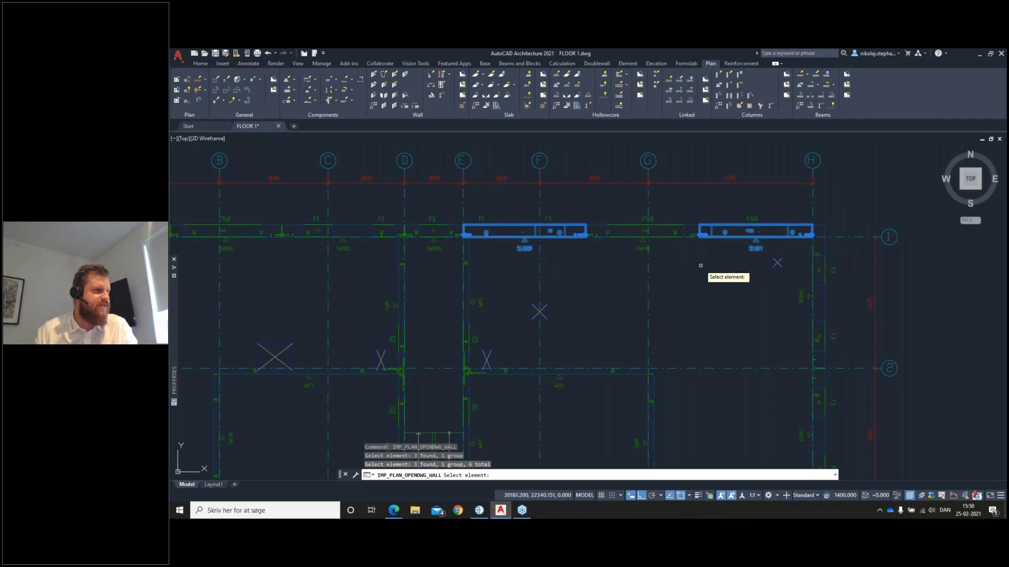
{"action": "key", "text": "Return"}
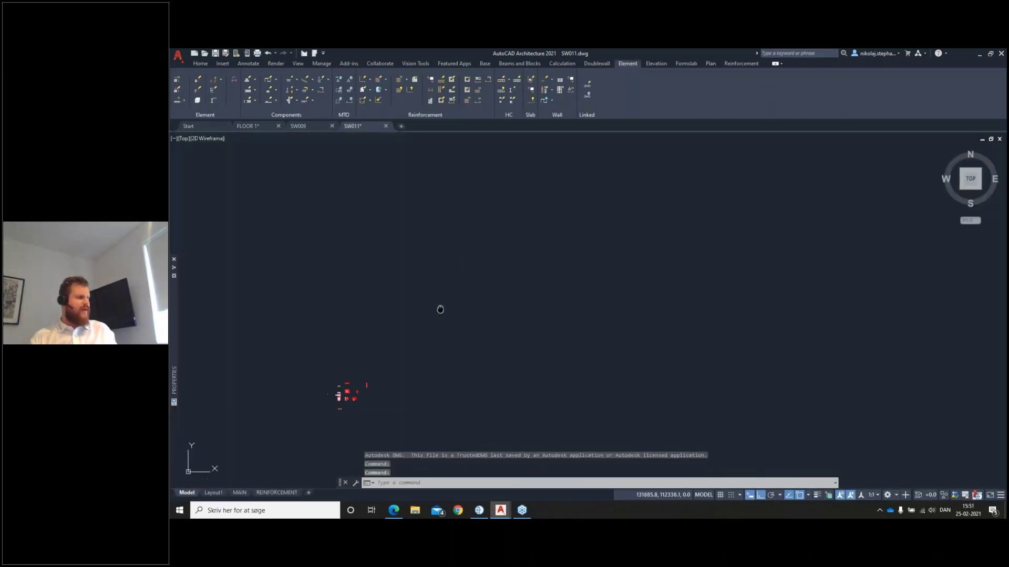
{"action": "scroll", "coordinate": [377, 344], "scroll_direction": "up", "scroll_amount": 8}
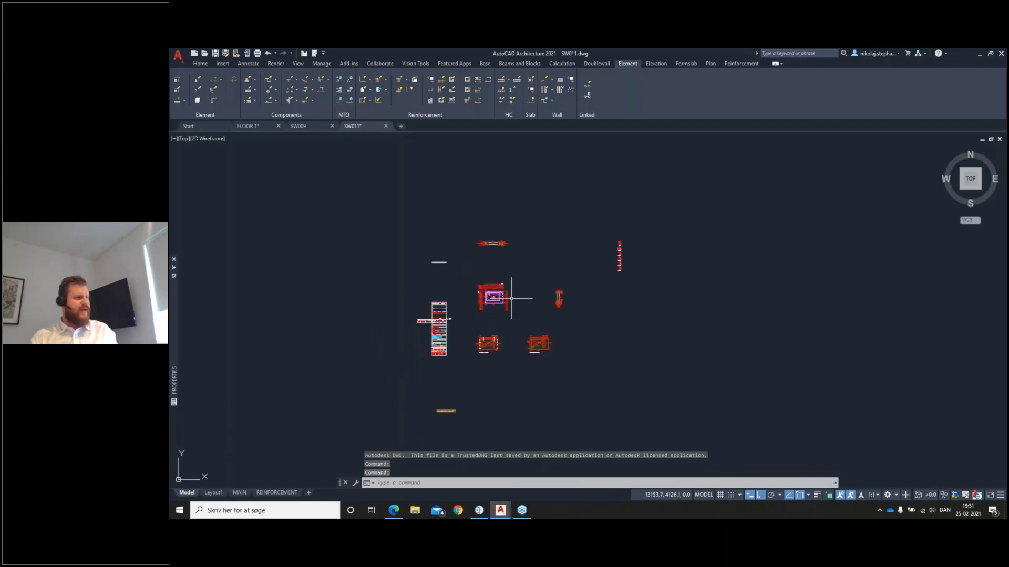
Look over the SW011 drawing in model space and show its MAIN layout sheet.
{"action": "scroll", "coordinate": [520, 299], "scroll_direction": "up", "scroll_amount": 4}
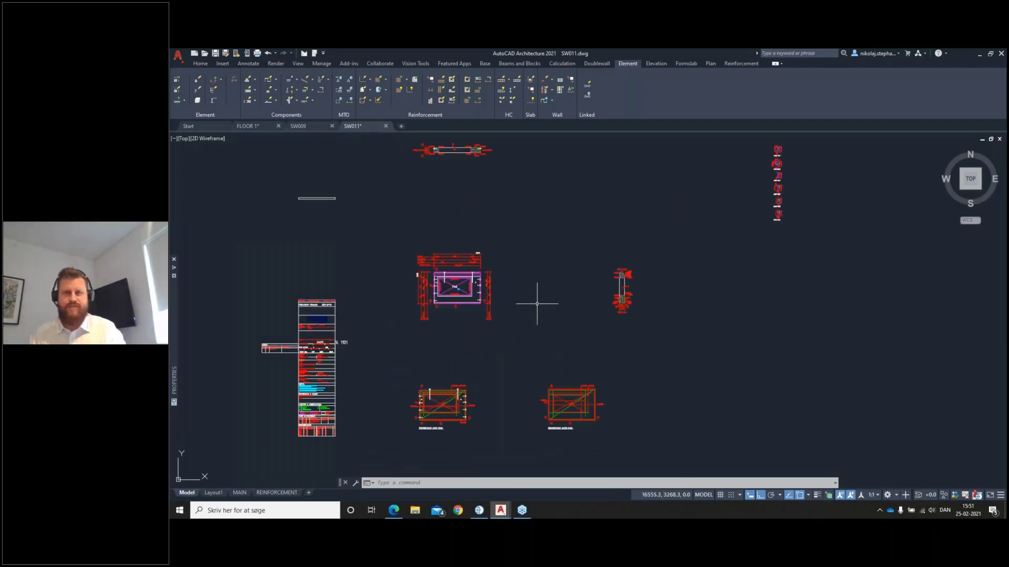
{"action": "middle_click_drag", "start_coordinate": [538, 308], "coordinate": [545, 324]}
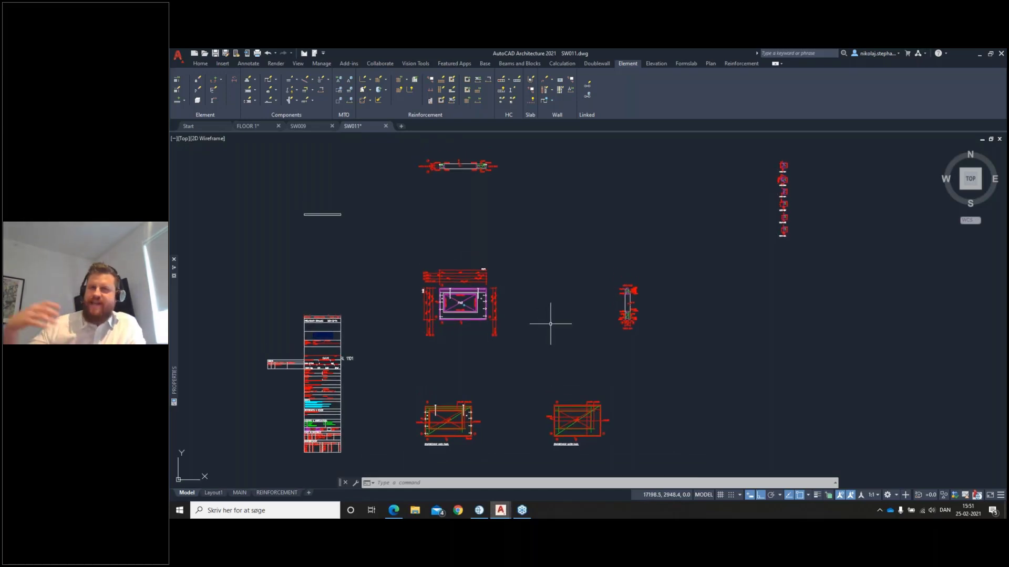
{"action": "left_click", "coordinate": [240, 493]}
{"action": "scroll", "coordinate": [788, 294], "scroll_direction": "down", "scroll_amount": 5}
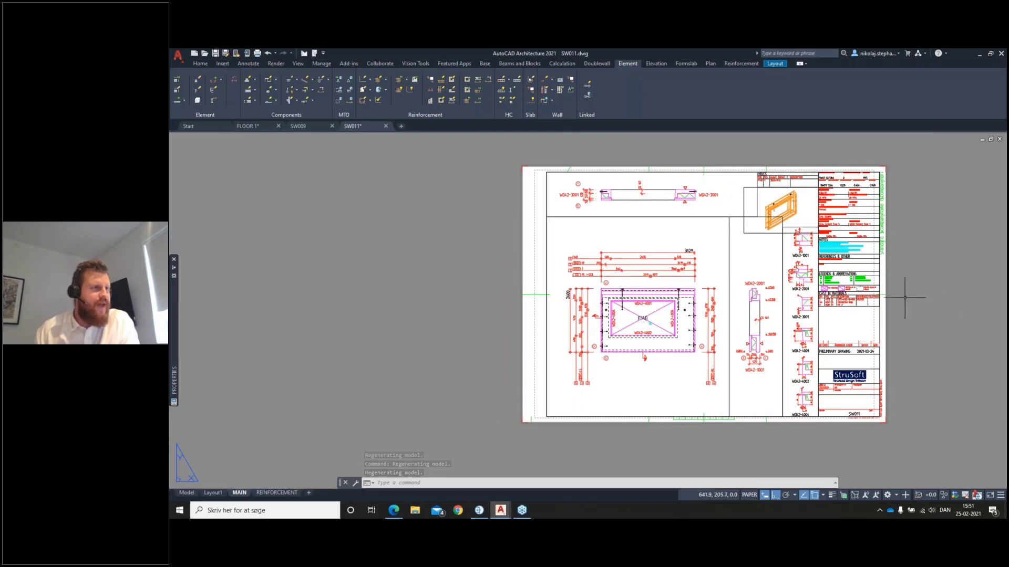
{"action": "middle_click_drag", "start_coordinate": [775, 280], "coordinate": [751, 277]}
{"action": "scroll", "coordinate": [695, 277], "scroll_direction": "up", "scroll_amount": 2}
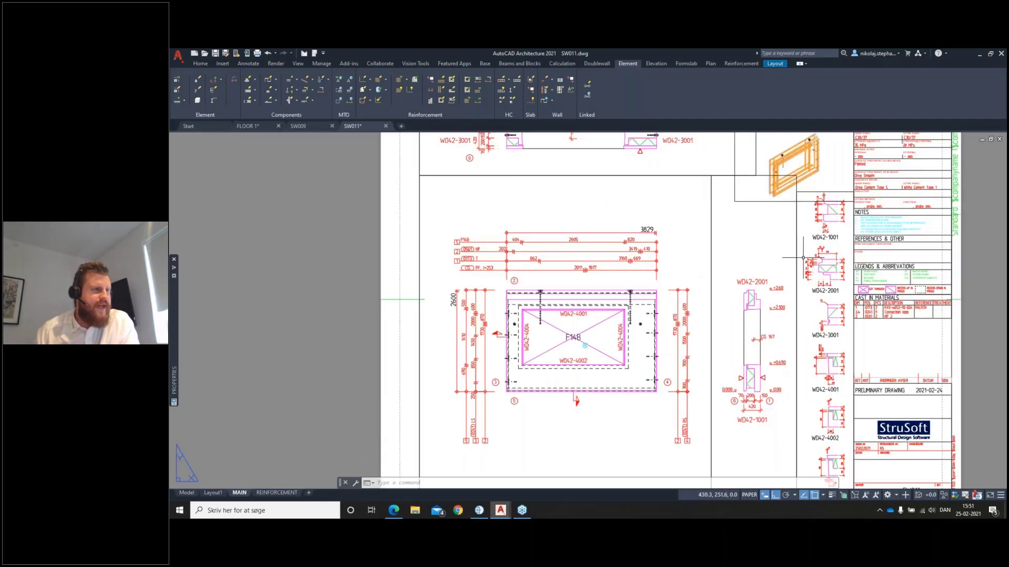
Examine the edge details and the vertical section of wall SW011 on the MAIN layout.
{"action": "scroll", "coordinate": [830, 210], "scroll_direction": "up", "scroll_amount": 6}
{"action": "middle_click_drag", "start_coordinate": [843, 214], "coordinate": [813, 243]}
{"action": "middle_click_drag", "start_coordinate": [828, 358], "coordinate": [820, 226]}
{"action": "middle_click_drag", "start_coordinate": [814, 324], "coordinate": [803, 263]}
{"action": "scroll", "coordinate": [803, 263], "scroll_direction": "down", "scroll_amount": 2}
{"action": "middle_click_drag", "start_coordinate": [295, 329], "coordinate": [364, 252]}
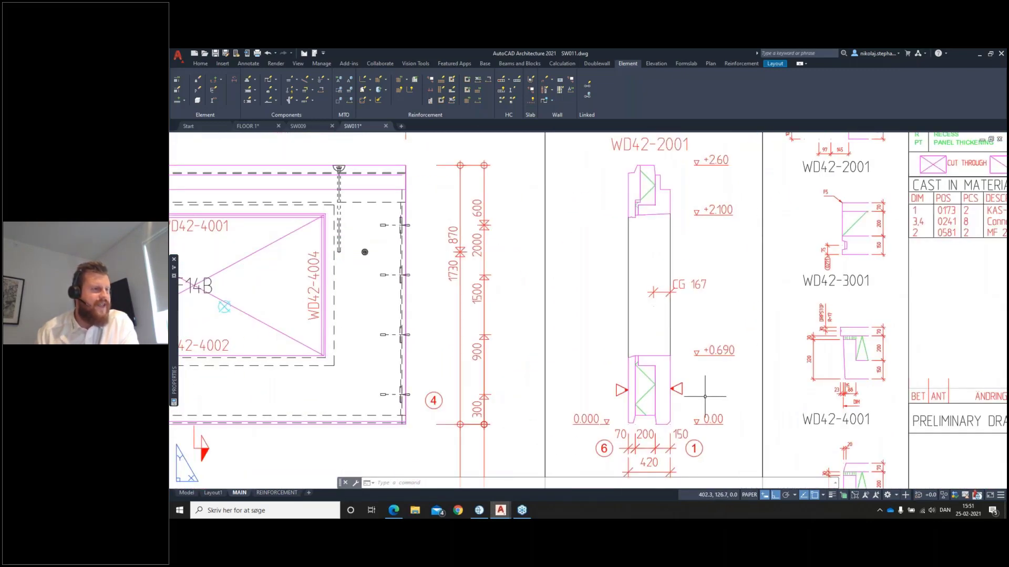
{"action": "scroll", "coordinate": [693, 398], "scroll_direction": "down", "scroll_amount": 2}
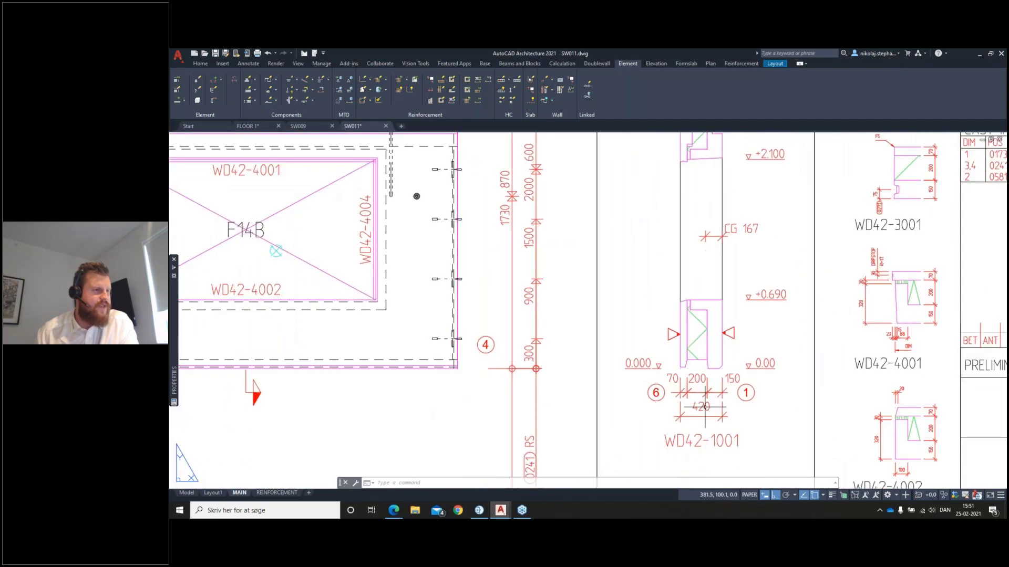
{"action": "scroll", "coordinate": [667, 381], "scroll_direction": "down", "scroll_amount": 3}
{"action": "middle_click_drag", "start_coordinate": [560, 371], "coordinate": [625, 349]}
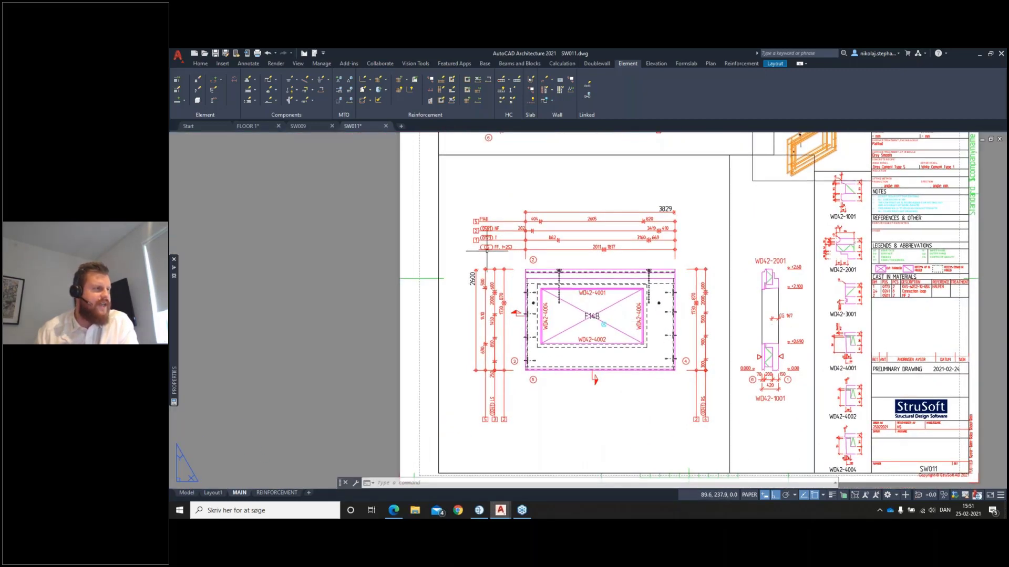
Examine the elevation's dimension lines and the cast-in materials table on the SW011 sheet.
{"action": "scroll", "coordinate": [489, 250], "scroll_direction": "up", "scroll_amount": 2}
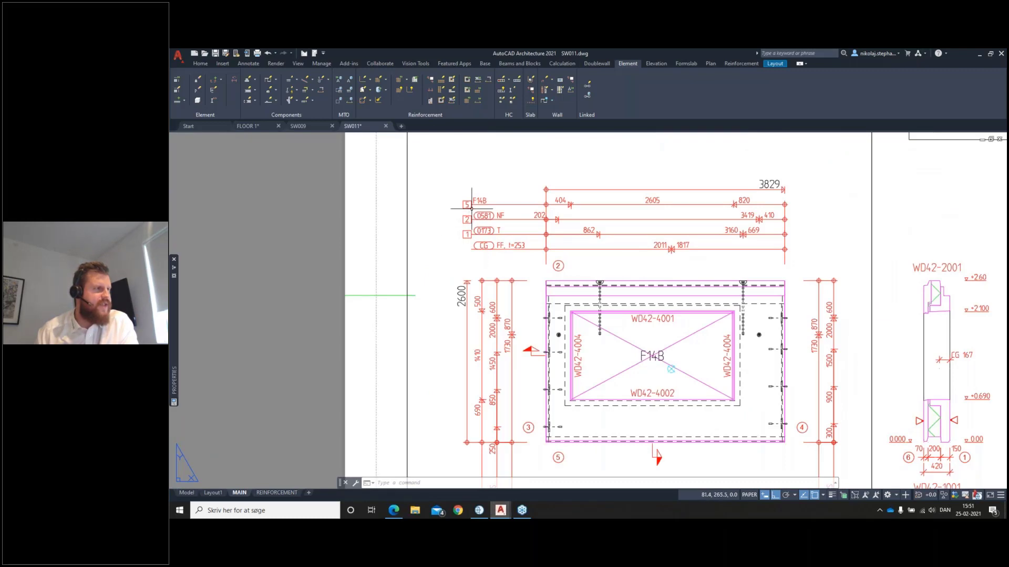
{"action": "scroll", "coordinate": [694, 307], "scroll_direction": "down", "scroll_amount": 4}
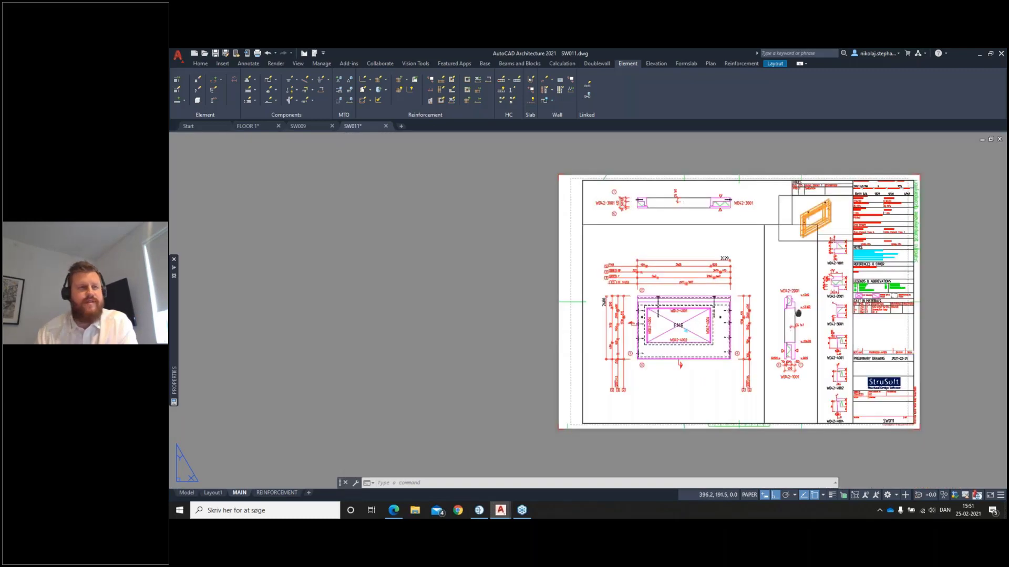
{"action": "middle_click_drag", "start_coordinate": [798, 314], "coordinate": [674, 330]}
{"action": "scroll", "coordinate": [760, 325], "scroll_direction": "up", "scroll_amount": 6}
{"action": "middle_click_drag", "start_coordinate": [760, 356], "coordinate": [731, 299]}
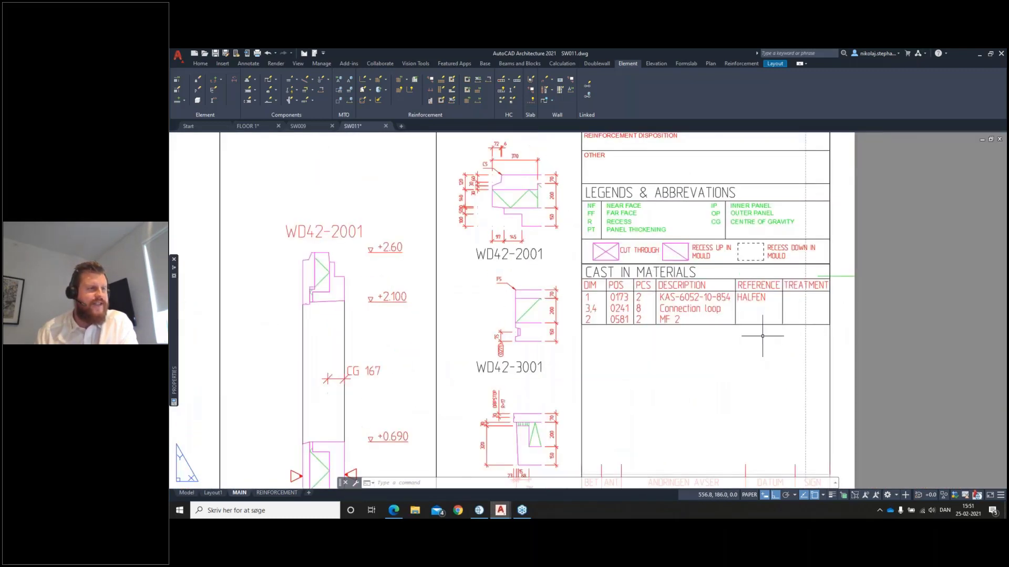
{"action": "scroll", "coordinate": [766, 342], "scroll_direction": "down", "scroll_amount": 4}
{"action": "middle_click_drag", "start_coordinate": [684, 325], "coordinate": [692, 352]}
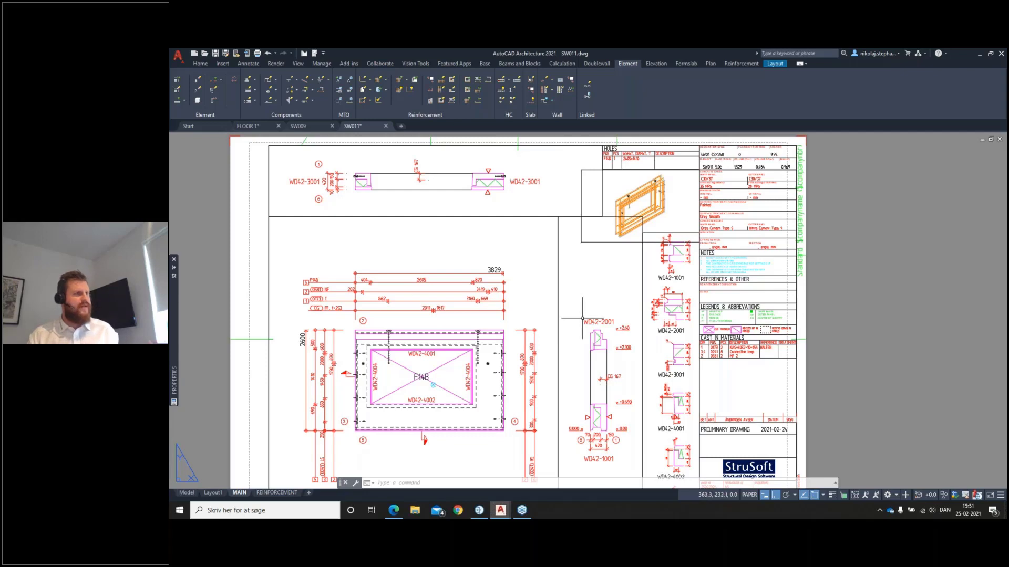
View the whole MAIN sheet of SW011 and show its REINFORCEMENT layout.
{"action": "scroll", "coordinate": [609, 318], "scroll_direction": "down", "scroll_amount": 4}
{"action": "scroll", "coordinate": [612, 318], "scroll_direction": "up", "scroll_amount": 2}
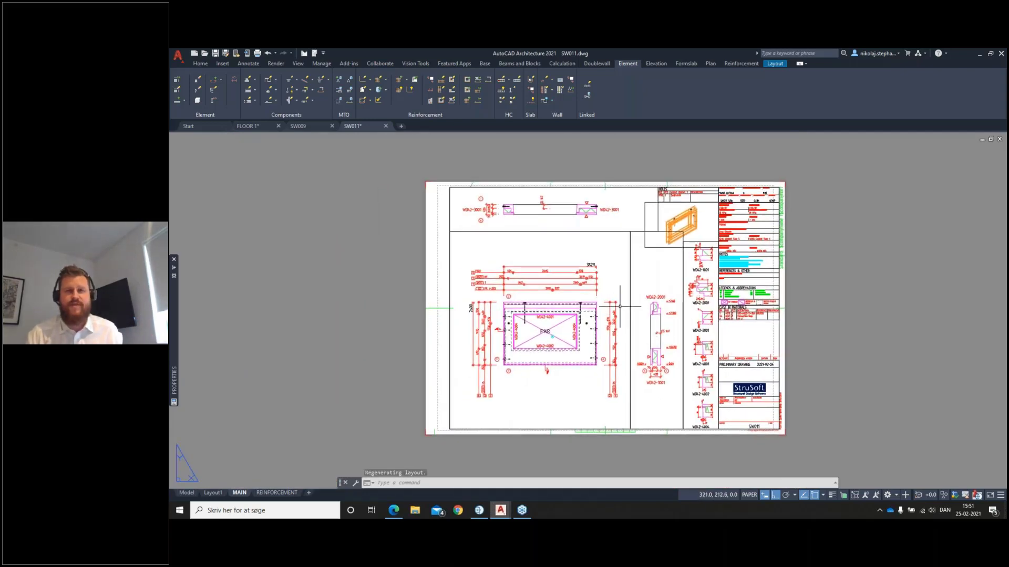
{"action": "left_click", "coordinate": [277, 493]}
{"action": "scroll", "coordinate": [473, 384], "scroll_direction": "down", "scroll_amount": 4}
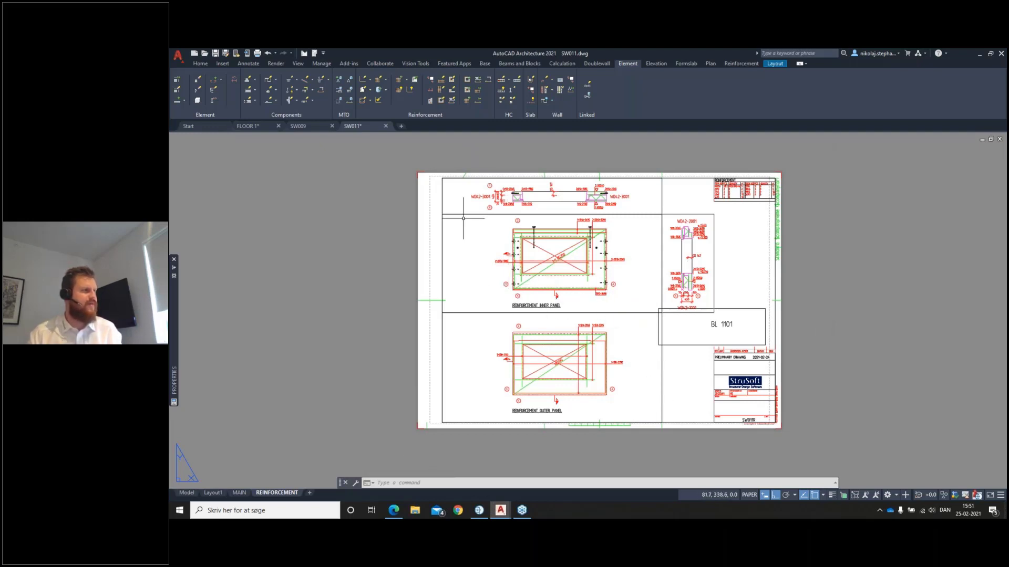
Switch to the SW009 drawing and view its full MAIN layout sheet.
{"action": "mouse_move", "coordinate": [304, 126]}
{"action": "left_click", "coordinate": [305, 127]}
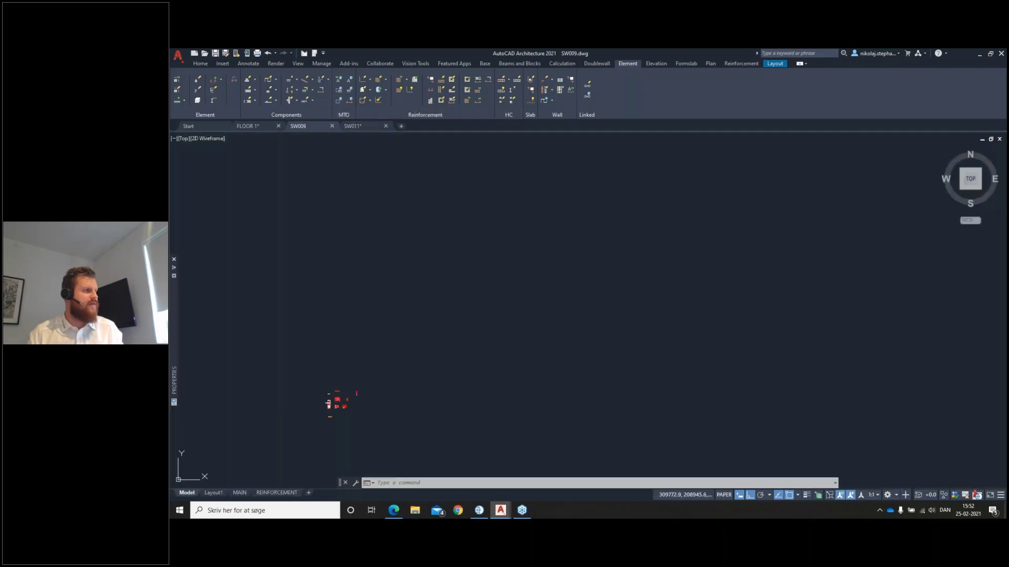
{"action": "scroll", "coordinate": [415, 377], "scroll_direction": "up", "scroll_amount": 8}
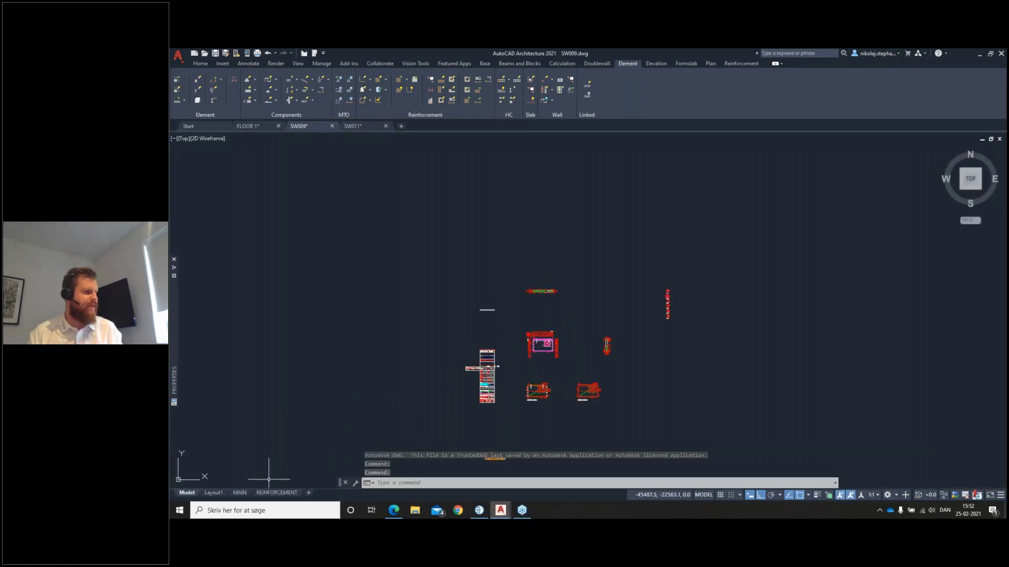
{"action": "left_click", "coordinate": [240, 493]}
{"action": "scroll", "coordinate": [554, 398], "scroll_direction": "down", "scroll_amount": 5}
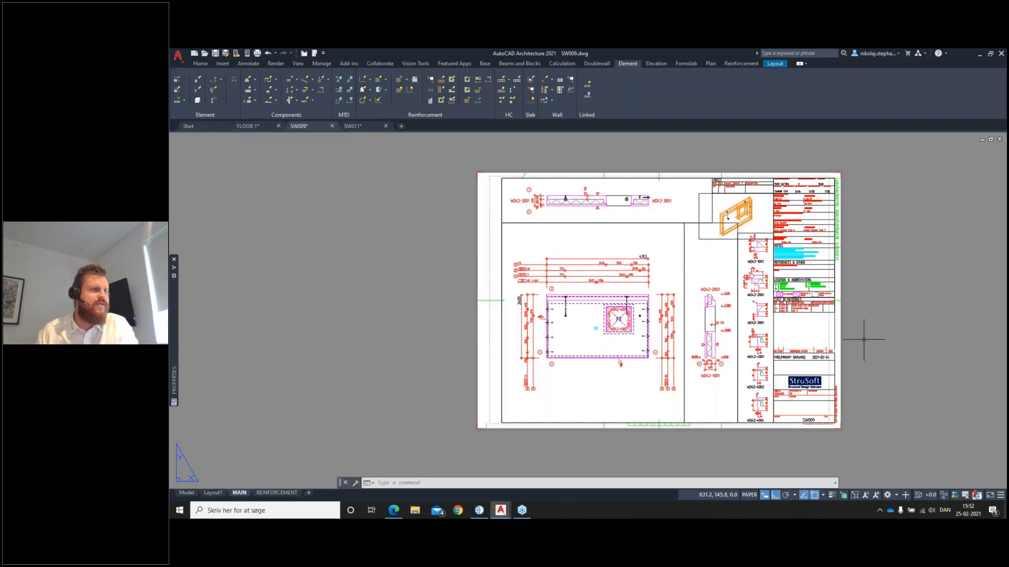
Show the REINFORCEMENT layout of SW009 and view the inner and outer panel reinforcement.
{"action": "left_click", "coordinate": [277, 492]}
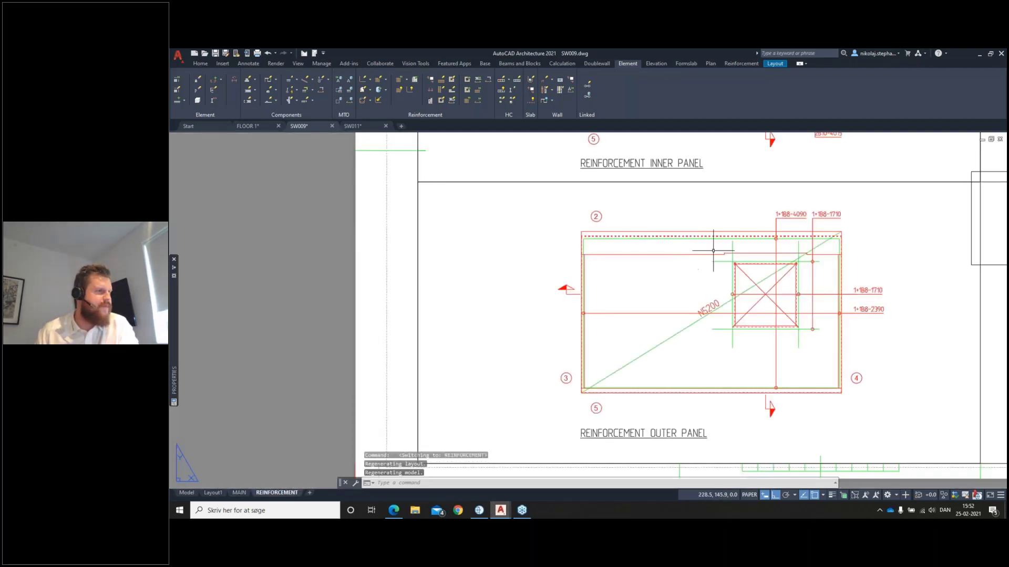
{"action": "scroll", "coordinate": [713, 249], "scroll_direction": "down", "scroll_amount": 2}
{"action": "middle_click_drag", "start_coordinate": [782, 248], "coordinate": [644, 350]}
{"action": "scroll", "coordinate": [687, 332], "scroll_direction": "down", "scroll_amount": 2}
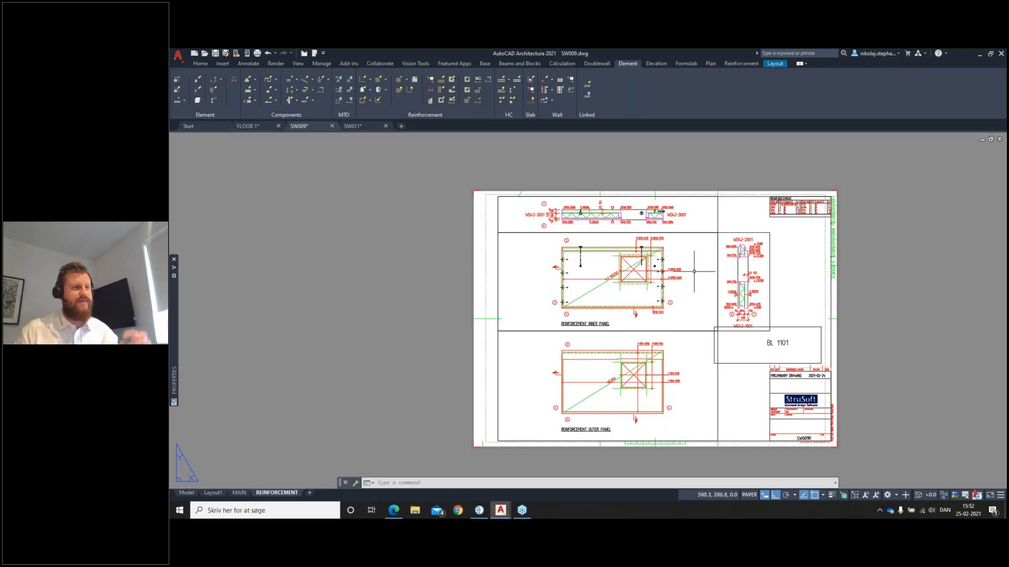
{"action": "left_click", "coordinate": [684, 333]}
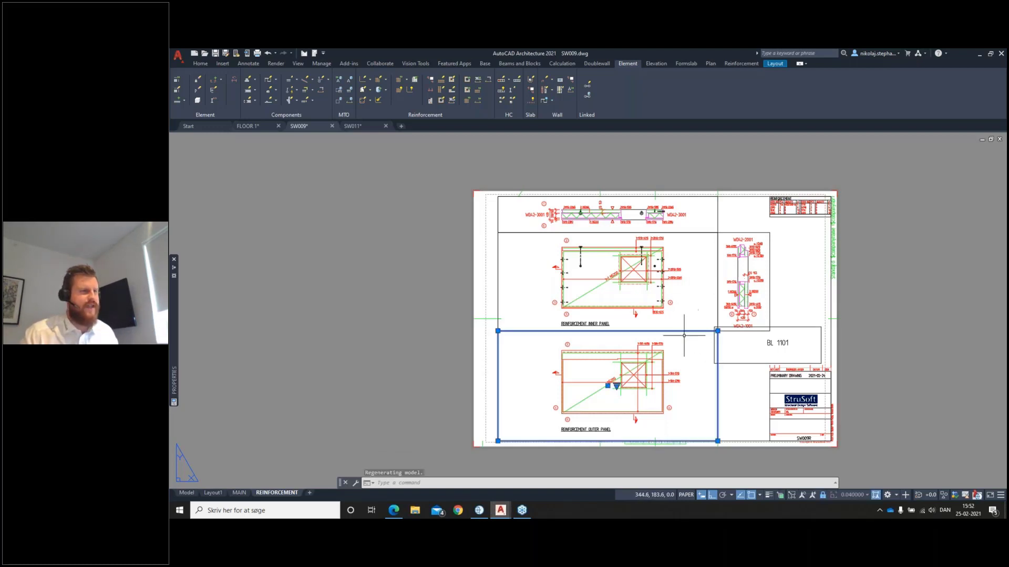
{"action": "key", "text": "Escape"}
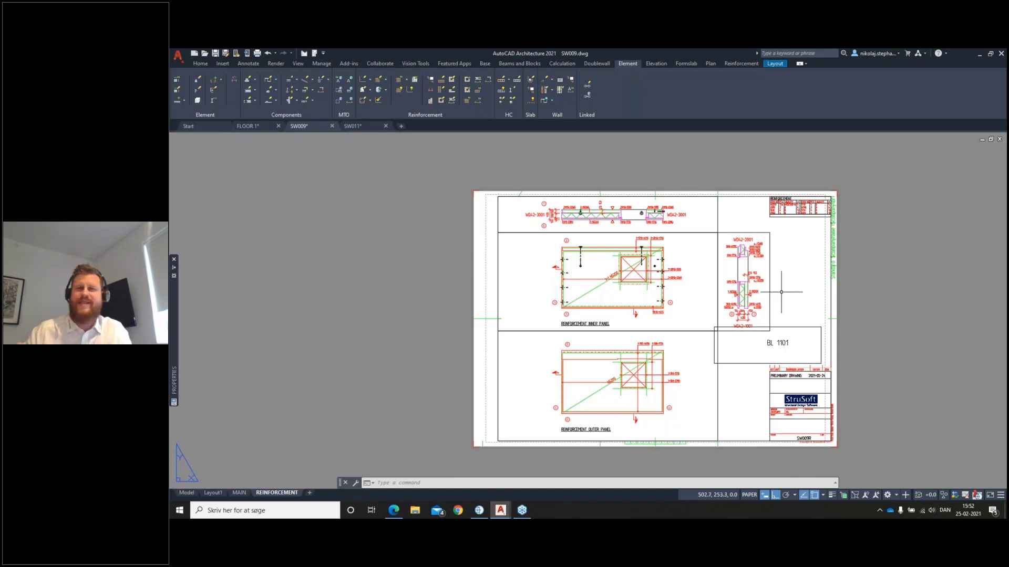
{"action": "middle_click_drag", "start_coordinate": [515, 259], "coordinate": [489, 266]}
Return to the FLOOR 1 drawing and locate the outer wall along axis 3 between grid lines G and H.
{"action": "left_click", "coordinate": [250, 126]}
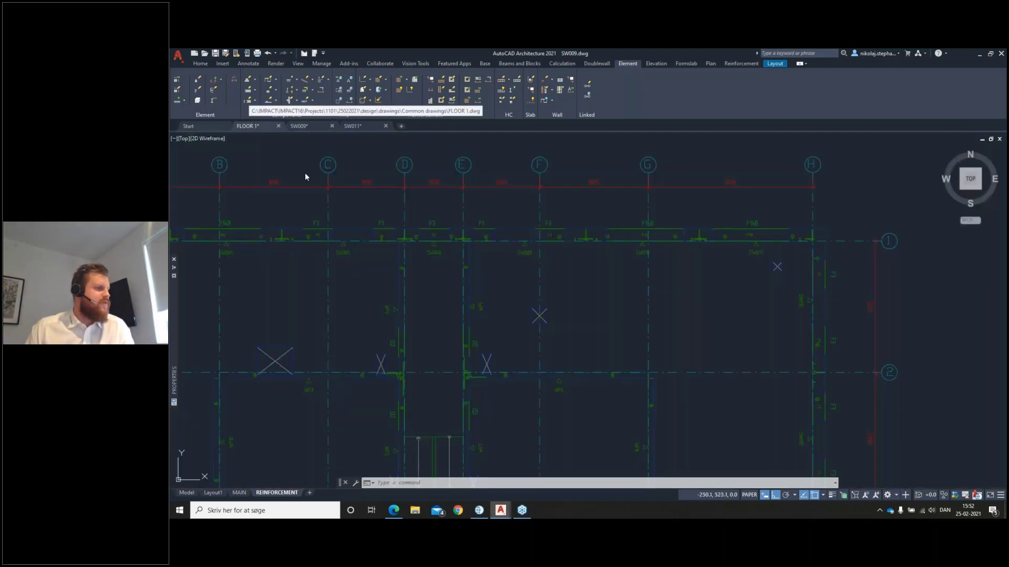
{"action": "mouse_move", "coordinate": [605, 298]}
{"action": "middle_mouse_down"}
{"action": "mouse_move", "coordinate": [644, 284]}
{"action": "mouse_move", "coordinate": [639, 290]}
{"action": "middle_mouse_up"}
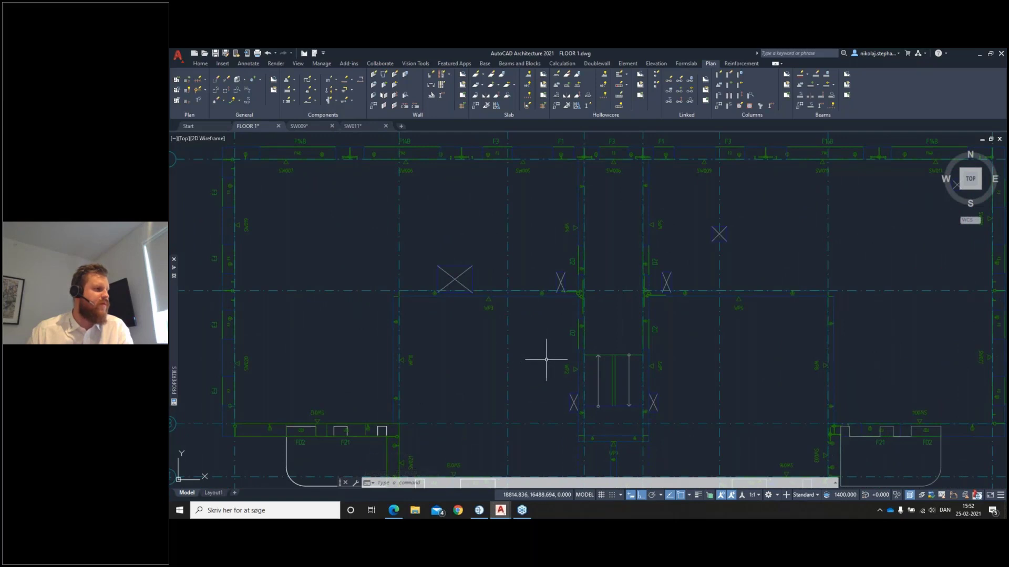
{"action": "middle_click_drag", "start_coordinate": [531, 365], "coordinate": [477, 295]}
{"action": "middle_click_drag", "start_coordinate": [699, 364], "coordinate": [608, 348]}
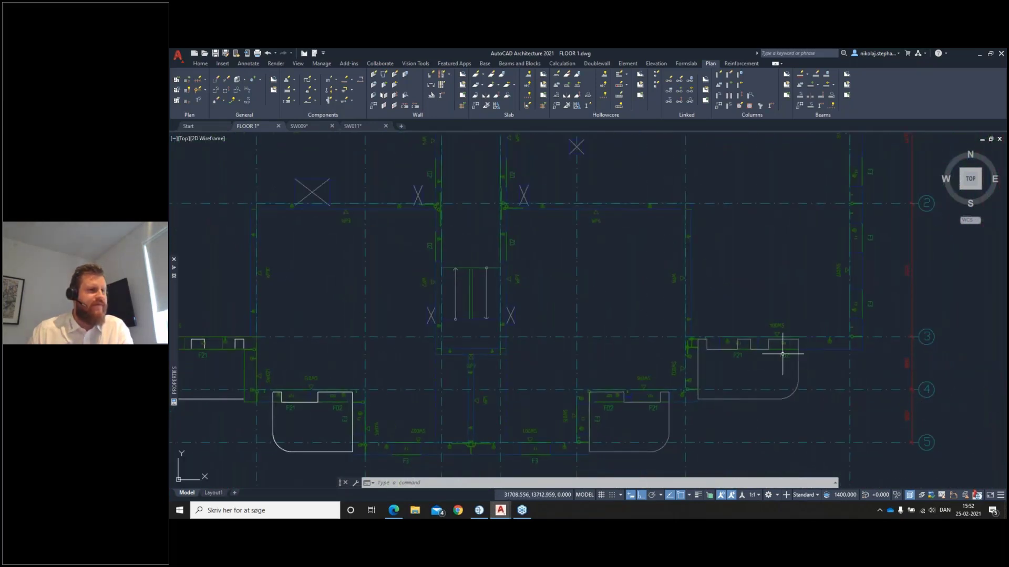
{"action": "left_click", "coordinate": [758, 344]}
{"action": "key", "text": "Escape"}
{"action": "middle_click_drag", "start_coordinate": [647, 353], "coordinate": [588, 355]}
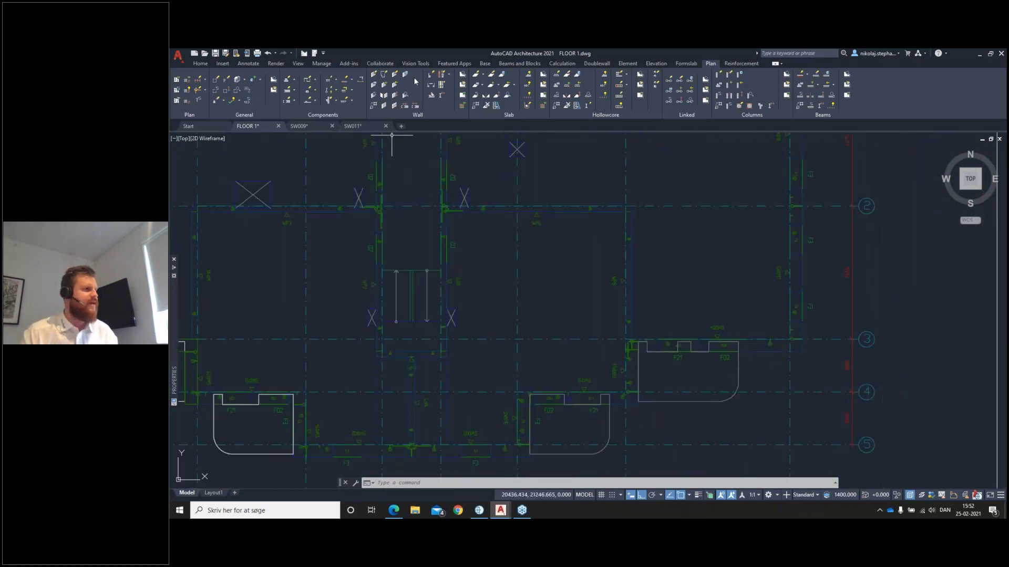
Generate a shop drawing with the SW_LAYOUT template for outer wall SW004 on axis 3 between grid lines G and H.
{"action": "left_click", "coordinate": [460, 95]}
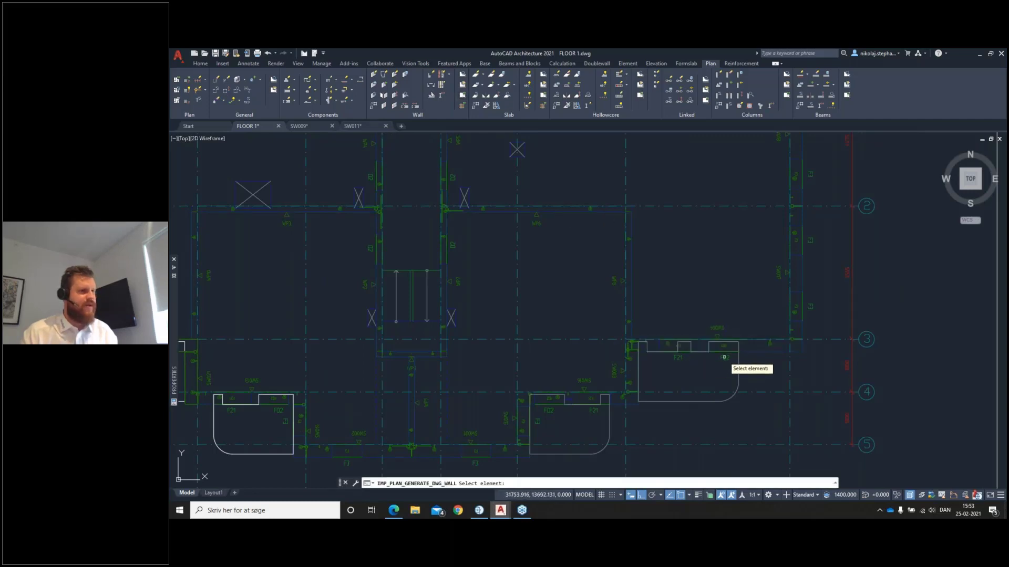
{"action": "left_click", "coordinate": [718, 360]}
{"action": "left_click", "coordinate": [768, 348]}
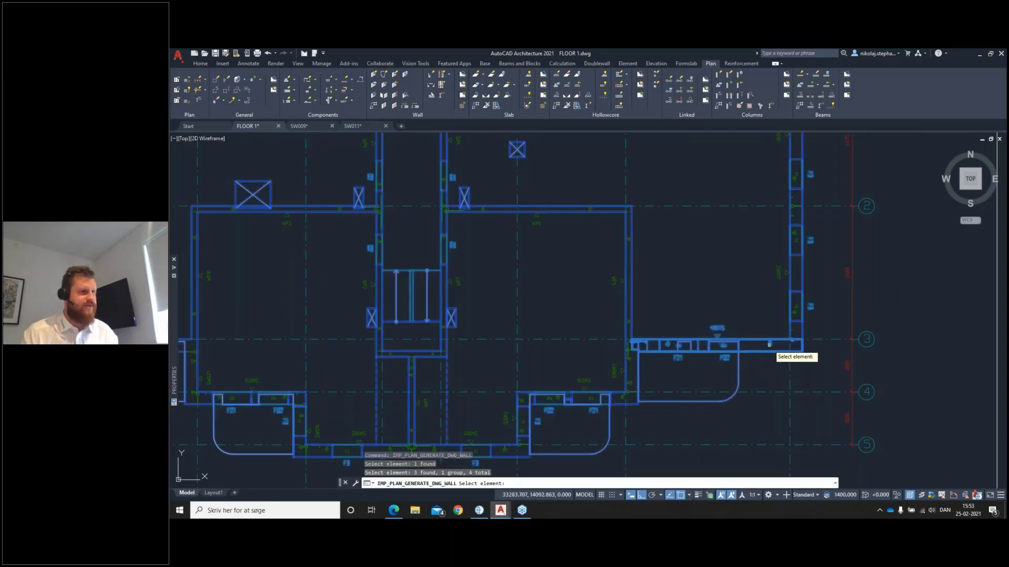
{"action": "left_click", "coordinate": [750, 363], "text": "shift"}
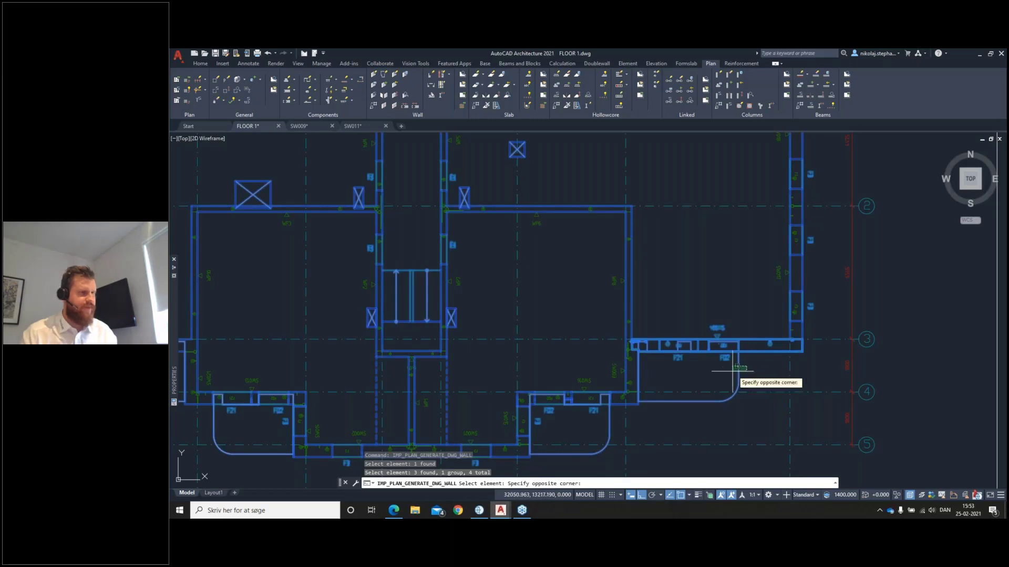
{"action": "left_click", "coordinate": [730, 375], "text": "shift"}
{"action": "key", "text": "Return"}
{"action": "key", "text": "Return"}
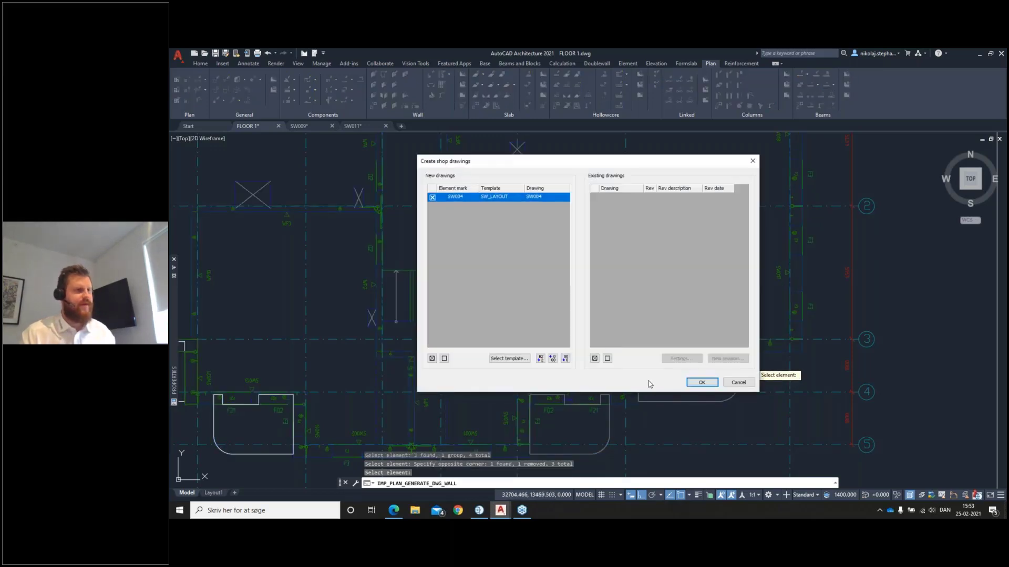
{"action": "left_click", "coordinate": [701, 383]}
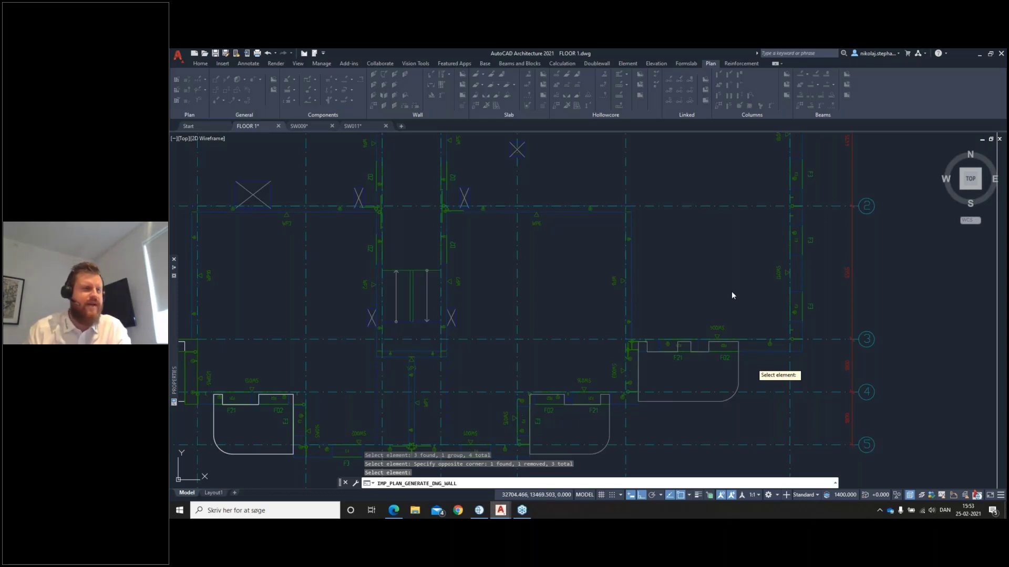
{"action": "key", "text": "Return"}
Open the shop drawing of wall SW004 from the floor plan and show its MAIN layout.
{"action": "left_click", "coordinate": [464, 87]}
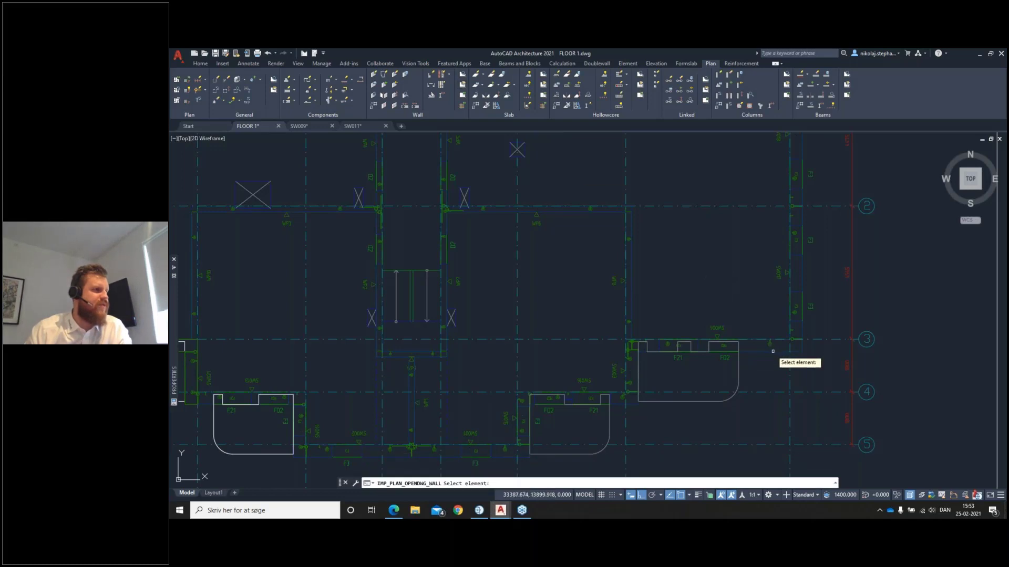
{"action": "left_click", "coordinate": [719, 344]}
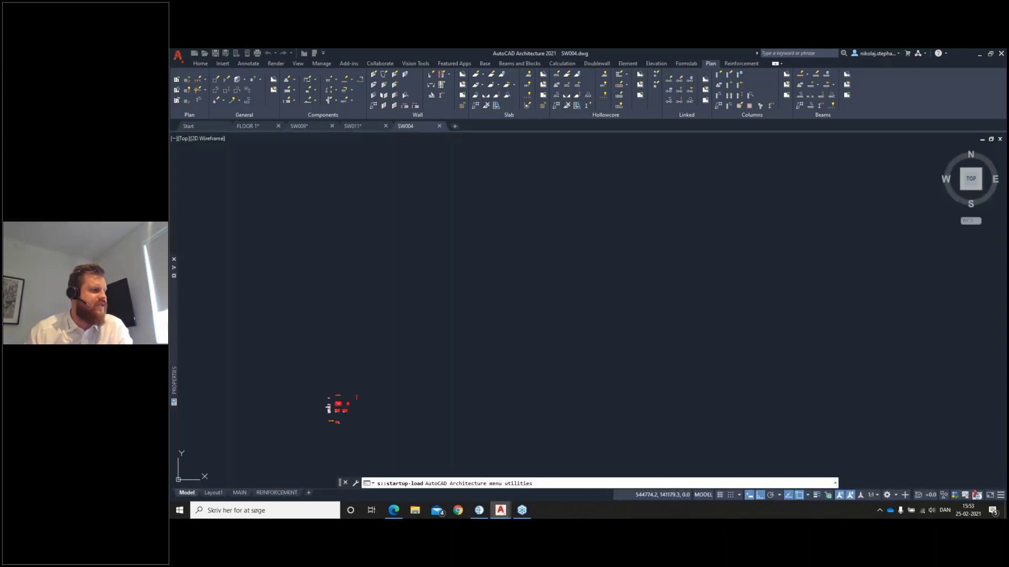
{"action": "scroll", "coordinate": [413, 360], "scroll_direction": "up", "scroll_amount": 8}
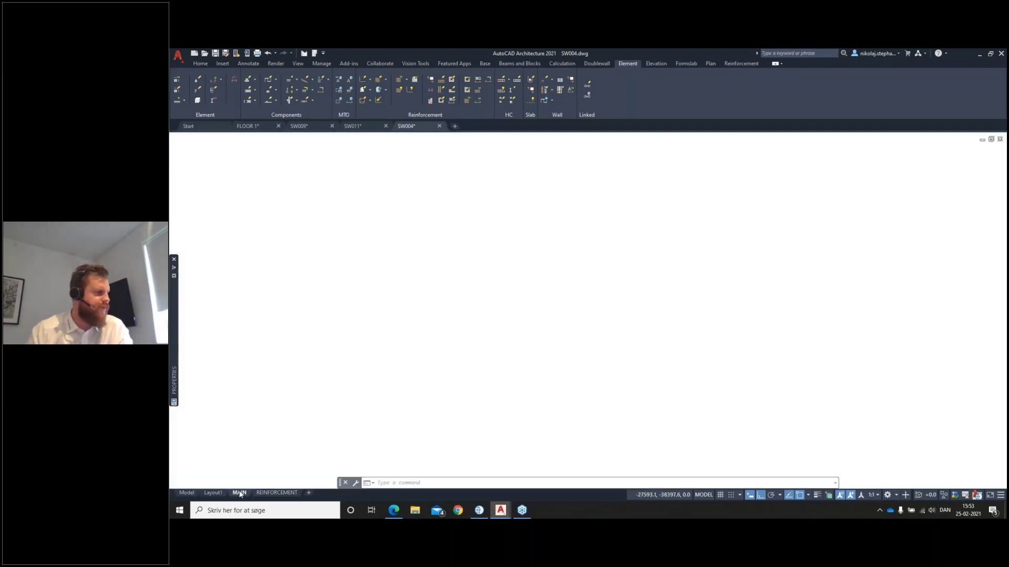
{"action": "left_click", "coordinate": [239, 493]}
{"action": "scroll", "coordinate": [705, 288], "scroll_direction": "down", "scroll_amount": 6}
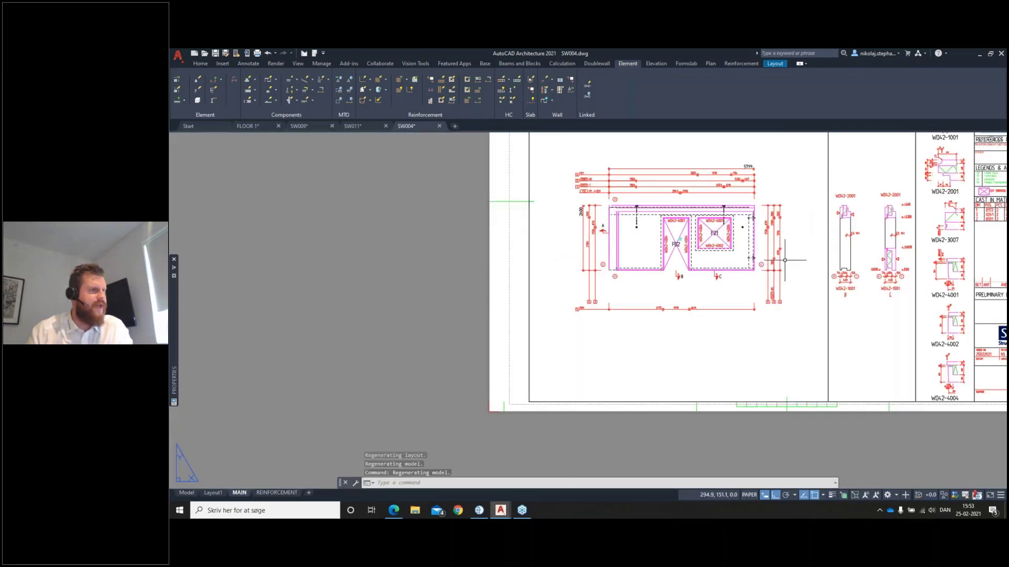
Examine the dimensioned wall elevation and its B and C sections on the MAIN layout.
{"action": "scroll", "coordinate": [725, 321], "scroll_direction": "down", "scroll_amount": 2}
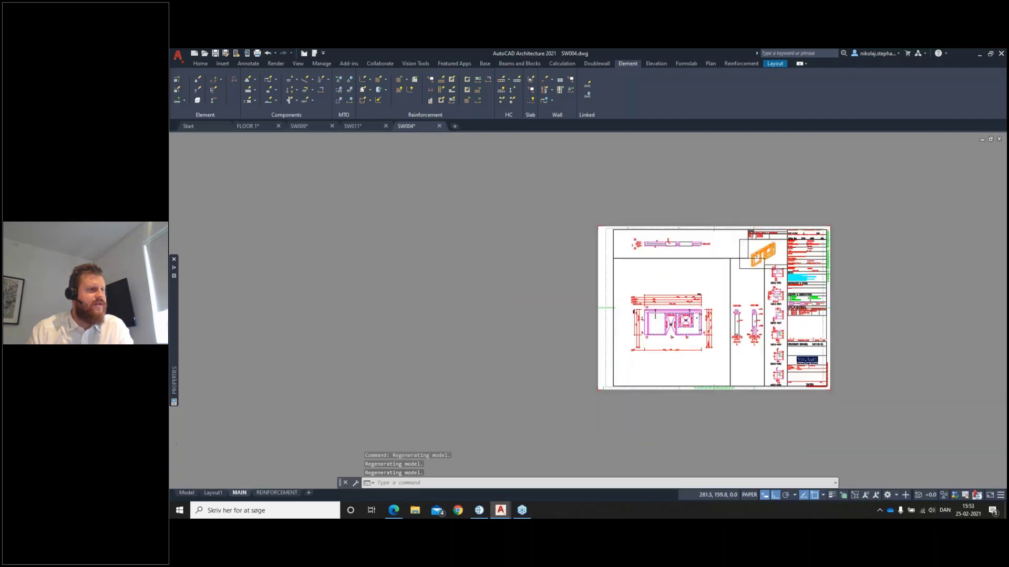
{"action": "scroll", "coordinate": [704, 324], "scroll_direction": "up", "scroll_amount": 4}
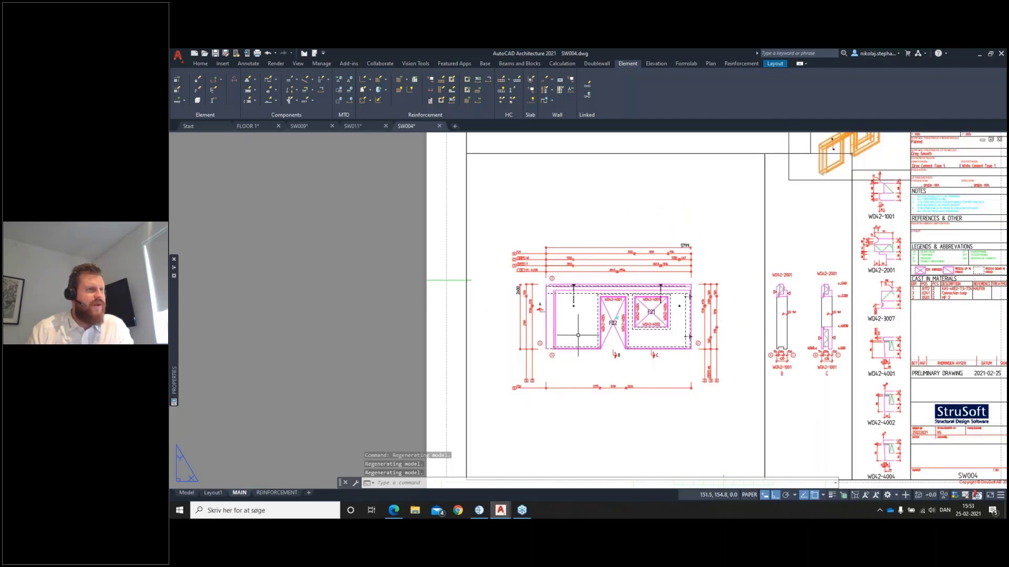
{"action": "middle_click_drag", "start_coordinate": [804, 323], "coordinate": [740, 322]}
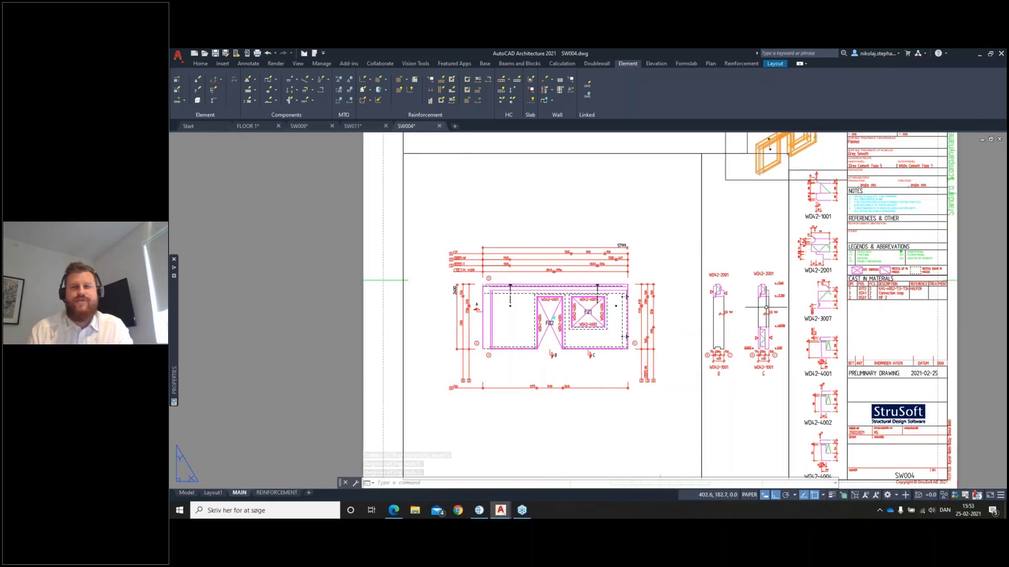
{"action": "scroll", "coordinate": [553, 355], "scroll_direction": "up", "scroll_amount": 2}
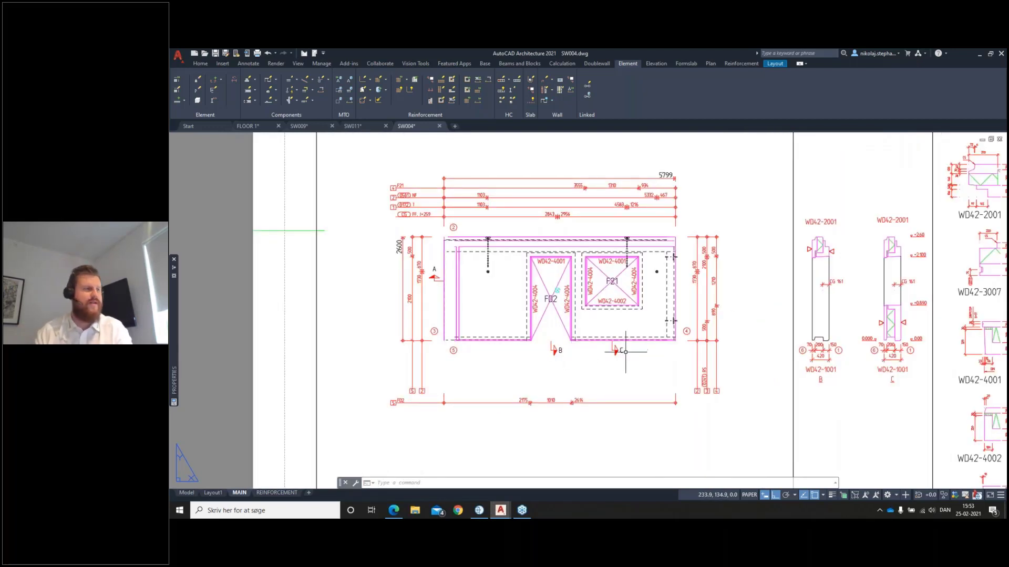
Show the REINFORCEMENT layout and examine the inner and outer panel reinforcement views.
{"action": "left_click", "coordinate": [277, 492]}
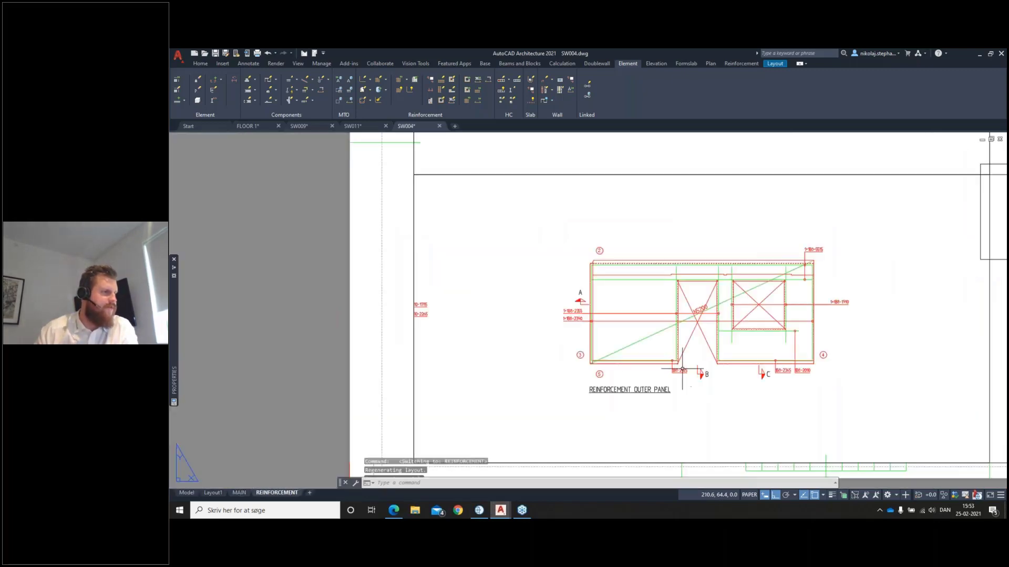
{"action": "scroll", "coordinate": [753, 315], "scroll_direction": "down", "scroll_amount": 4}
{"action": "middle_click_drag", "start_coordinate": [754, 315], "coordinate": [730, 339]}
{"action": "scroll", "coordinate": [735, 316], "scroll_direction": "up", "scroll_amount": 4}
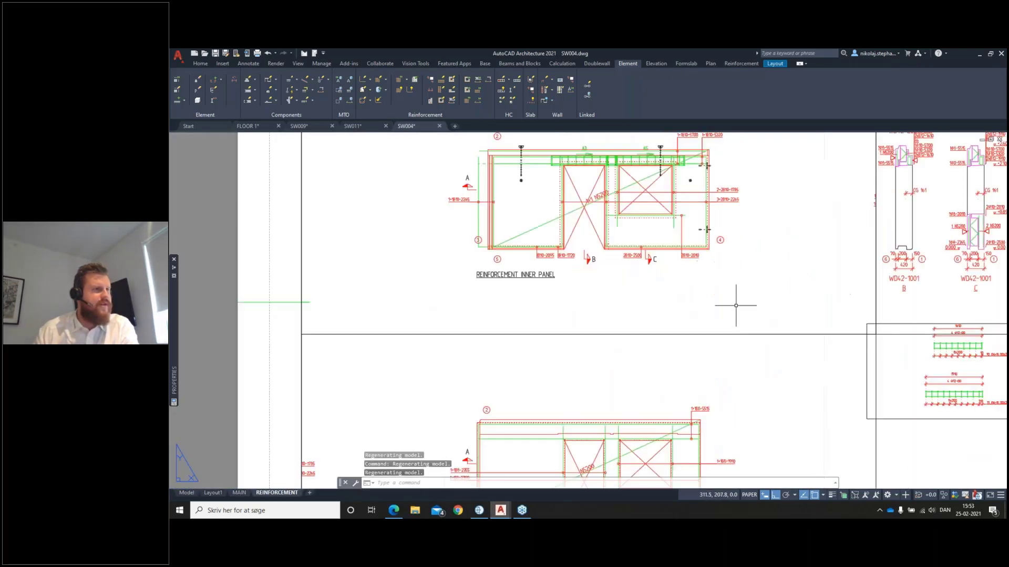
{"action": "middle_click_drag", "start_coordinate": [738, 296], "coordinate": [737, 317]}
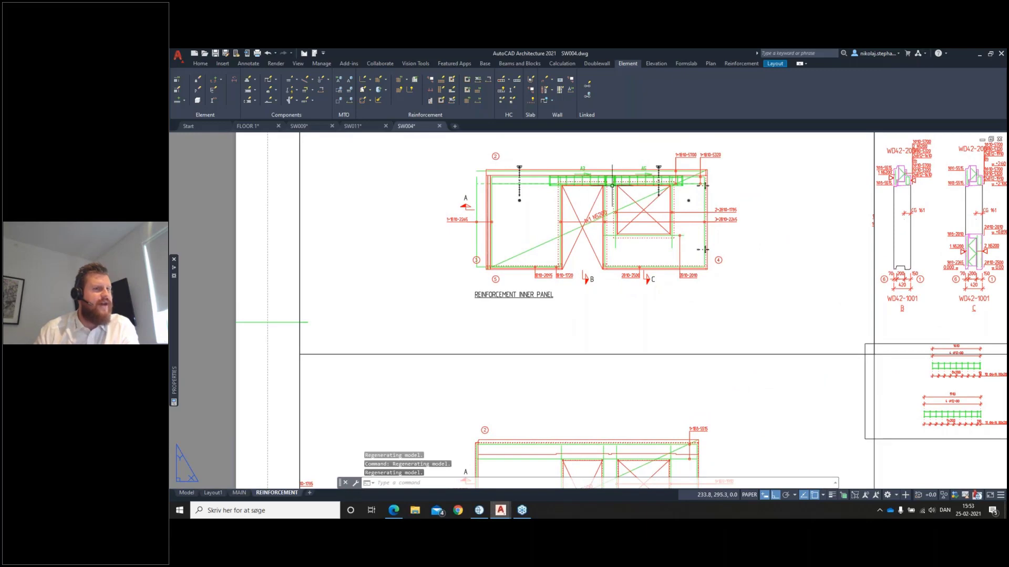
{"action": "middle_click_drag", "start_coordinate": [763, 259], "coordinate": [603, 265]}
{"action": "scroll", "coordinate": [603, 265], "scroll_direction": "down", "scroll_amount": 2}
{"action": "scroll", "coordinate": [462, 203], "scroll_direction": "up", "scroll_amount": 5}
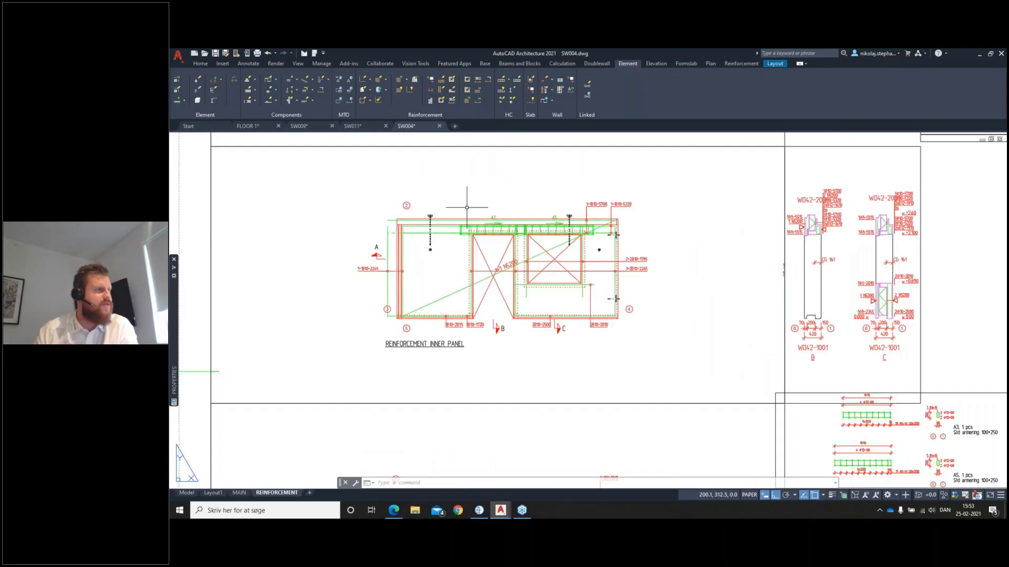
Examine the A3 and A5 reinforcement group details and their position on the REINFORCEMENT sheet.
{"action": "scroll", "coordinate": [600, 216], "scroll_direction": "down", "scroll_amount": 4}
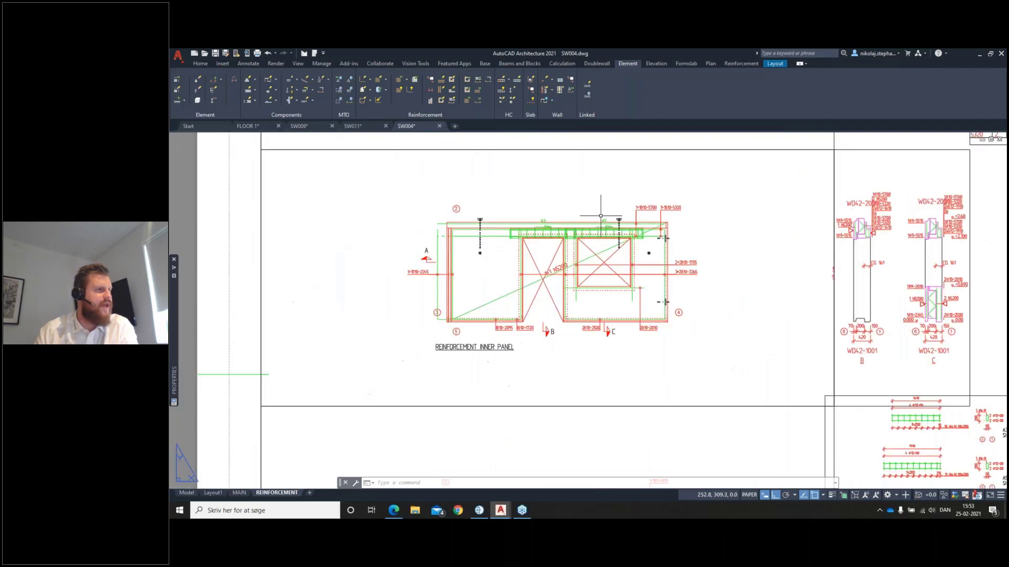
{"action": "middle_click_drag", "start_coordinate": [724, 265], "coordinate": [580, 237]}
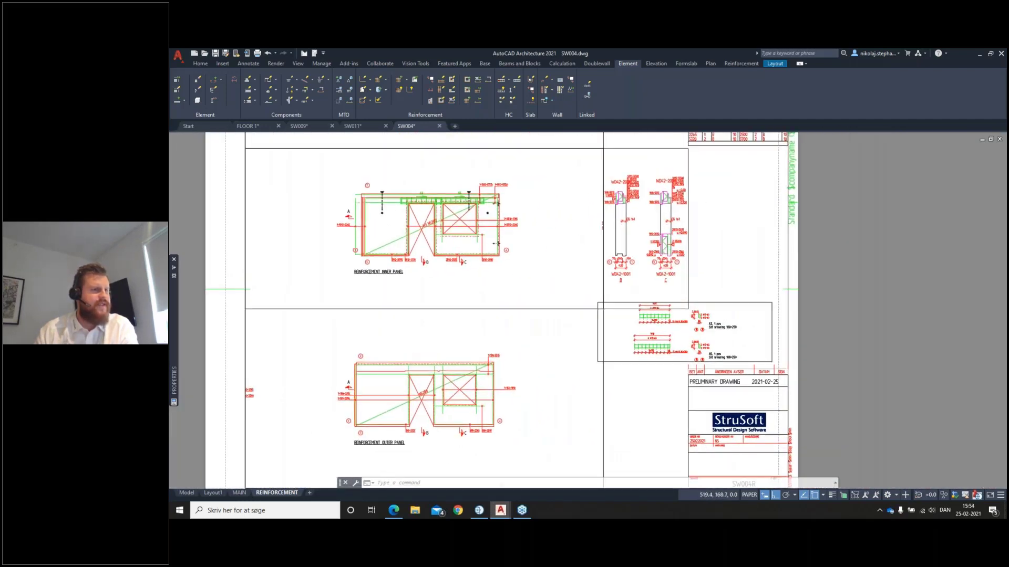
{"action": "scroll", "coordinate": [683, 326], "scroll_direction": "up", "scroll_amount": 4}
{"action": "middle_click_drag", "start_coordinate": [772, 333], "coordinate": [780, 331]}
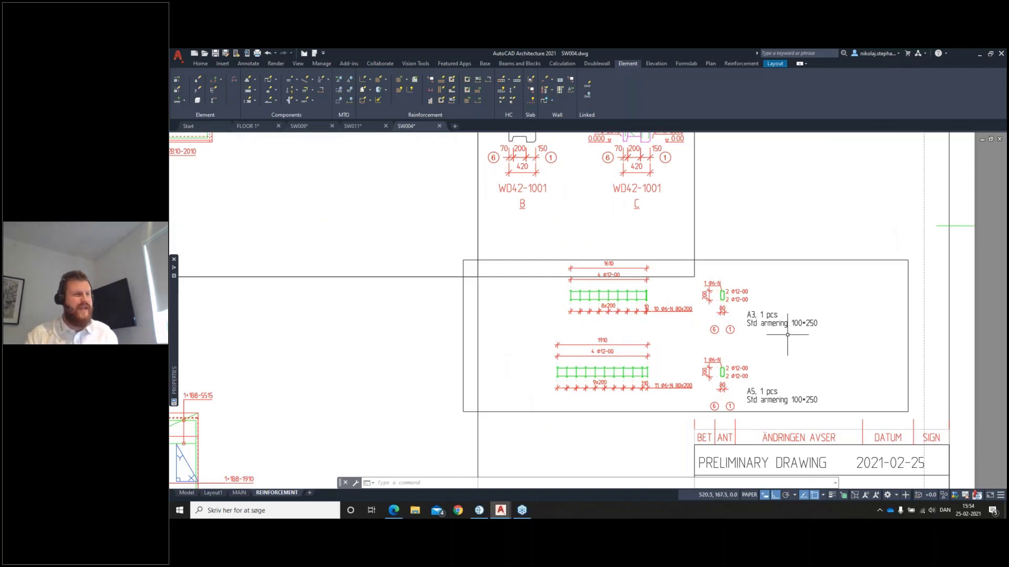
{"action": "scroll", "coordinate": [787, 332], "scroll_direction": "down", "scroll_amount": 5}
{"action": "middle_click_drag", "start_coordinate": [739, 342], "coordinate": [720, 336]}
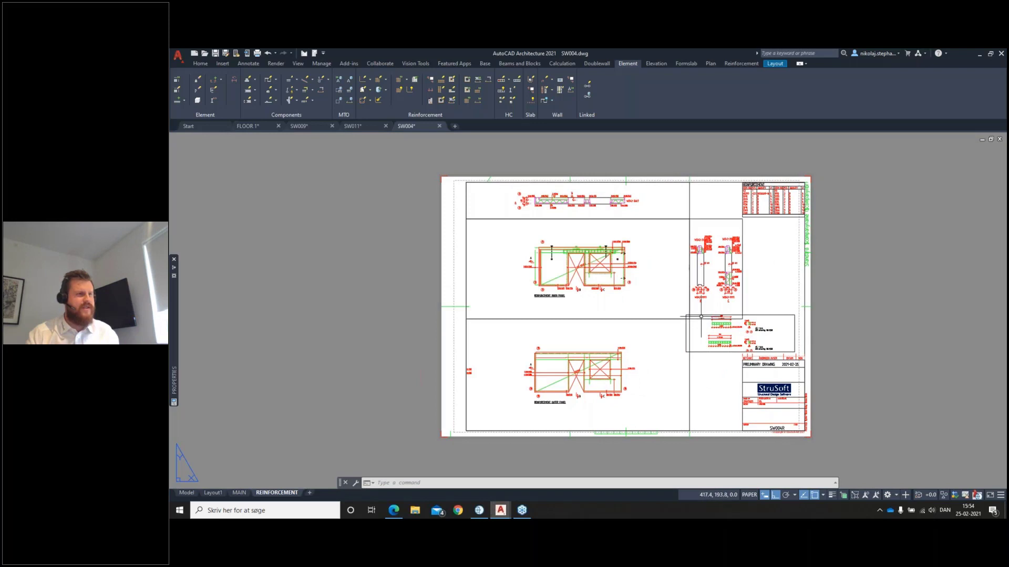
Enlarge the viewport around the A3 and A5 details by stretching its upper-left corner outward with ortho off.
{"action": "left_click", "coordinate": [700, 315]}
{"action": "scroll", "coordinate": [693, 315], "scroll_direction": "up", "scroll_amount": 2}
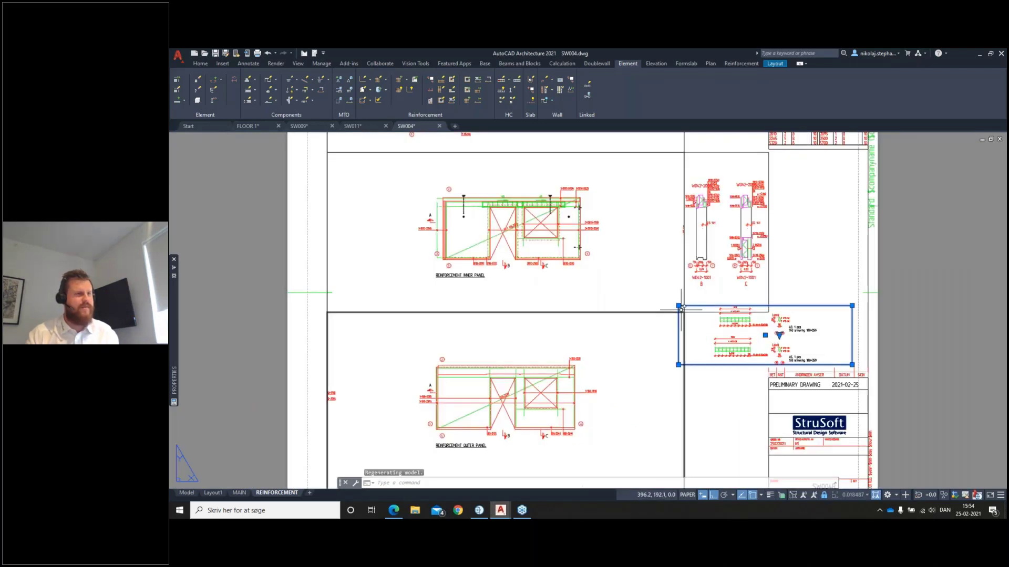
{"action": "left_click", "coordinate": [678, 305]}
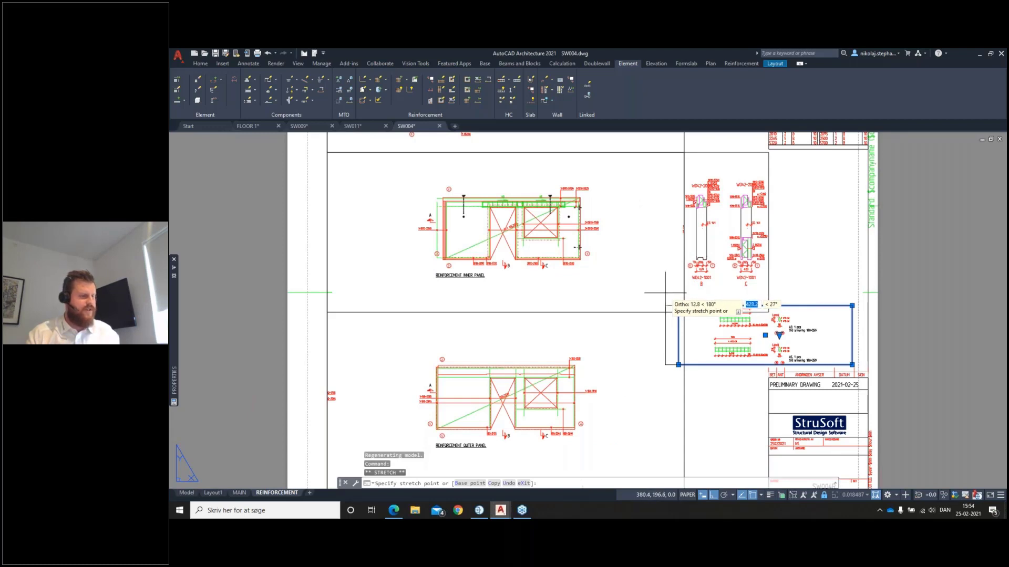
{"action": "key", "text": "F8"}
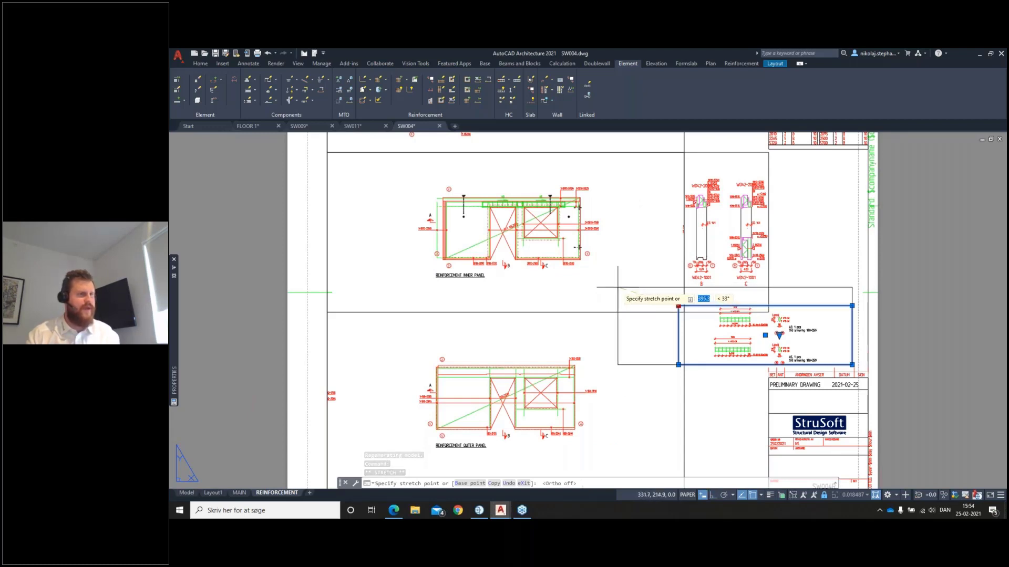
{"action": "left_click", "coordinate": [618, 287]}
{"action": "key", "text": "Escape"}
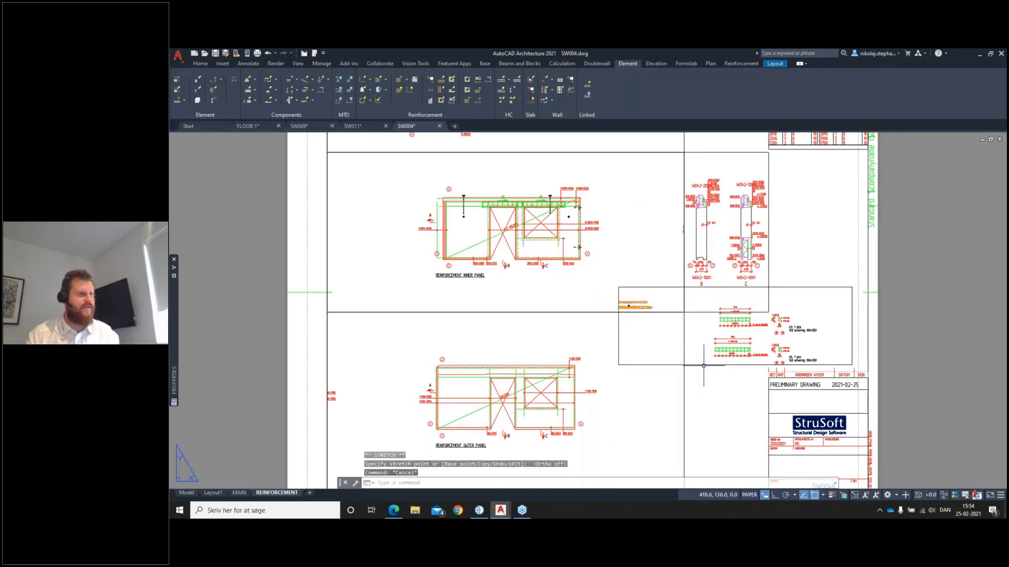
Redraw the SW004 element from the REINFORCEMENT layout, accepting the redraw of reinforcement views and the update of lifts and bracings.
{"action": "left_click", "coordinate": [246, 494]}
{"action": "left_click", "coordinate": [273, 495]}
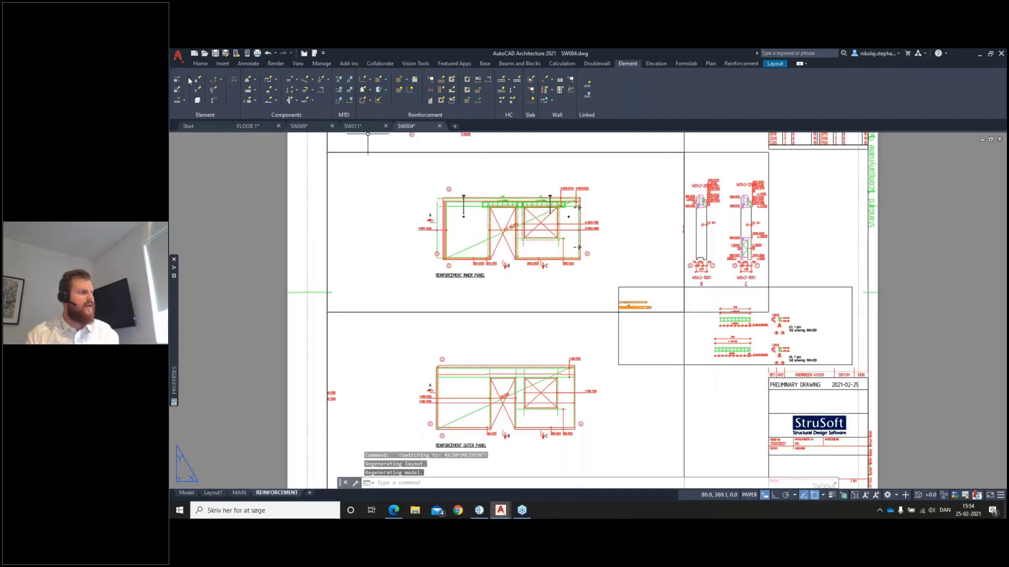
{"action": "left_click", "coordinate": [177, 83]}
{"action": "key", "text": "Return"}
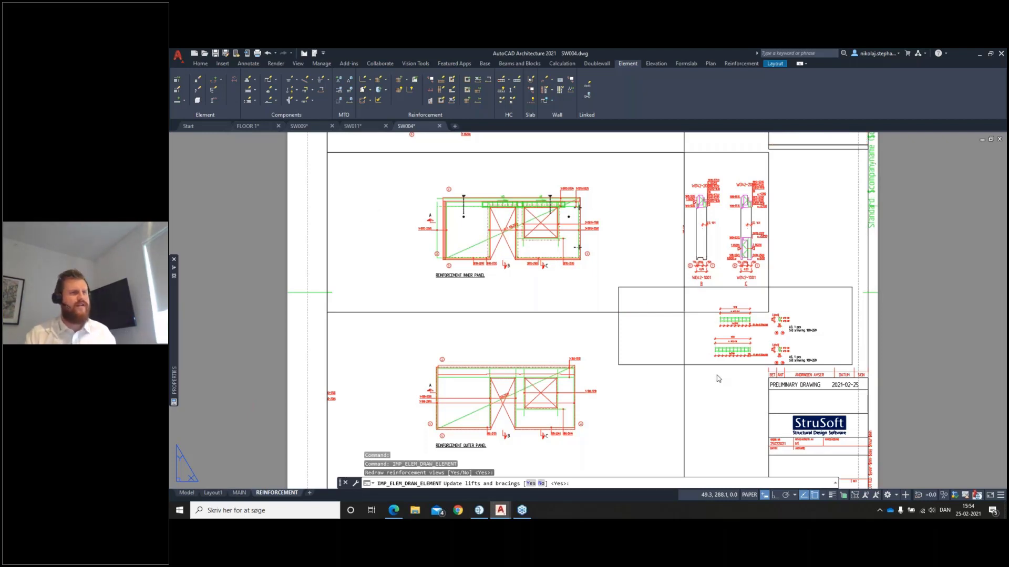
{"action": "key", "text": "Return"}
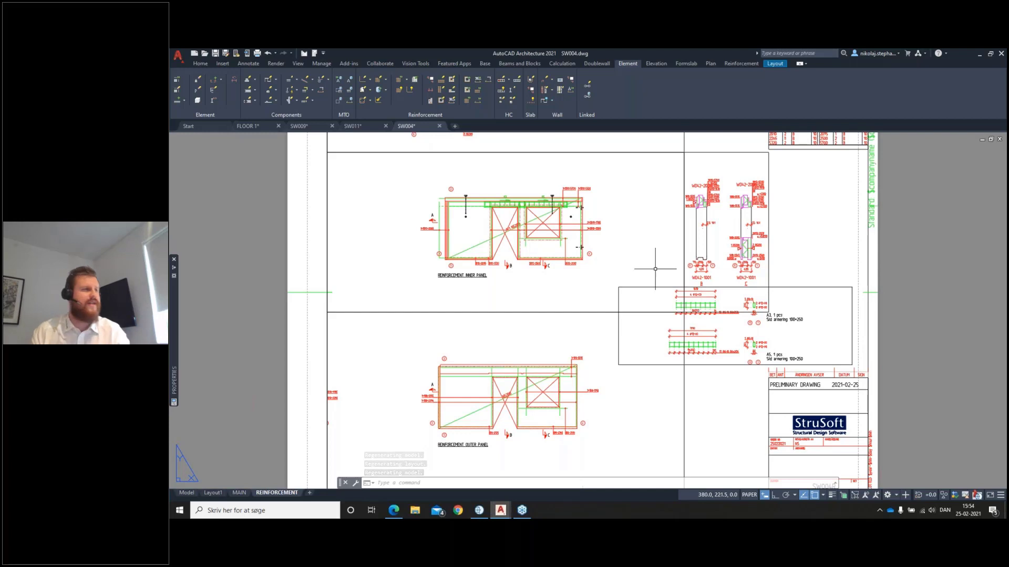
{"action": "middle_click_drag", "start_coordinate": [625, 297], "coordinate": [612, 320]}
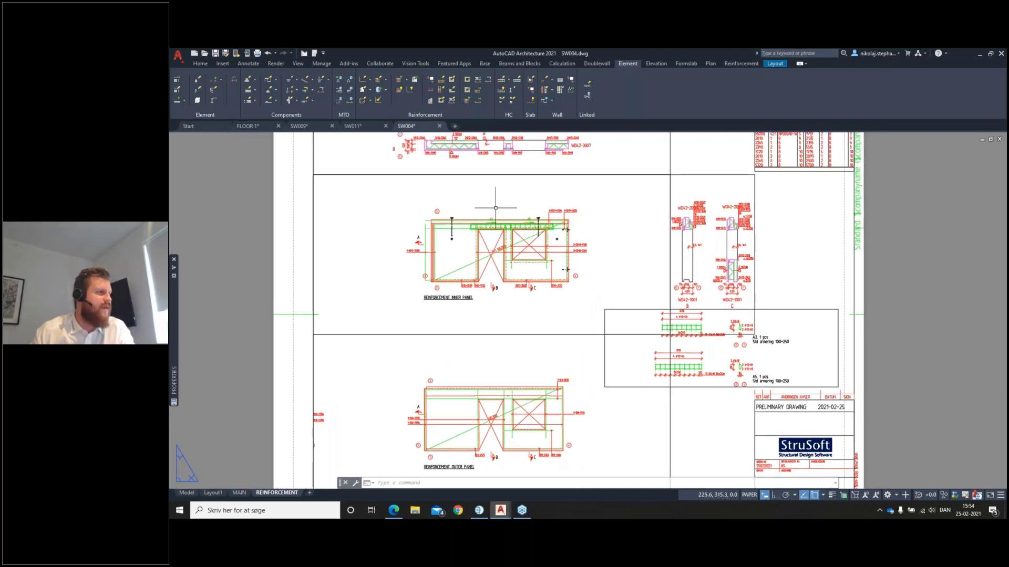
Switch to the SW009 drawing and show its model space.
{"action": "left_click", "coordinate": [316, 129]}
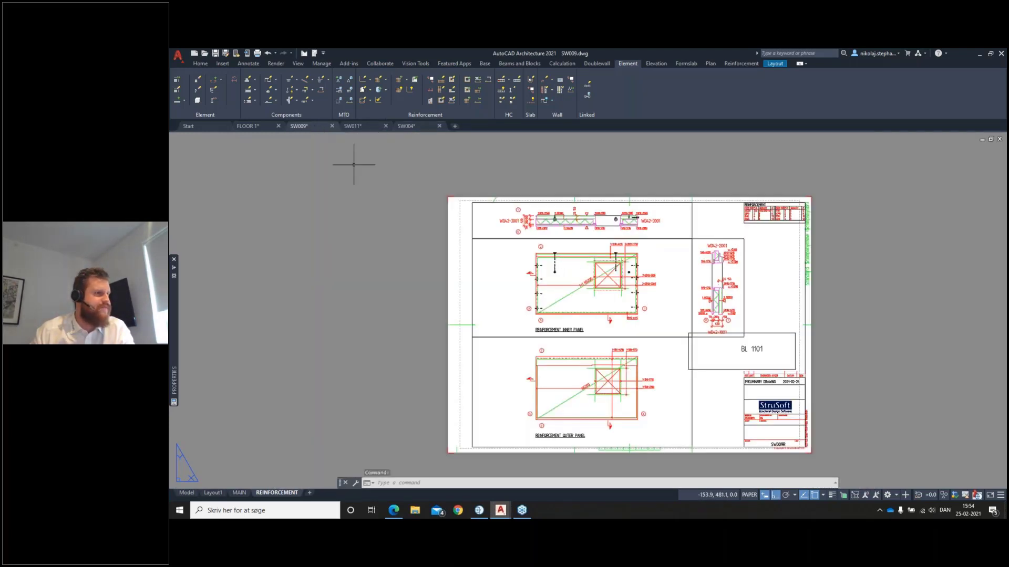
{"action": "left_click", "coordinate": [188, 494]}
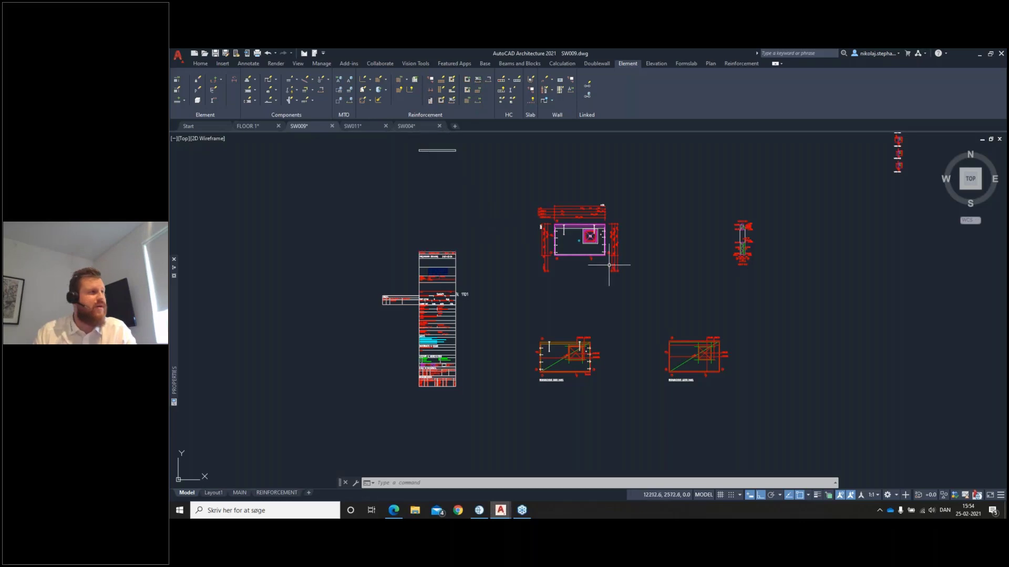
Look through the available bar shape codes in the Draw Bar settings, then close them without drawing a bar.
{"action": "left_click", "coordinate": [371, 81]}
{"action": "left_click", "coordinate": [371, 91]}
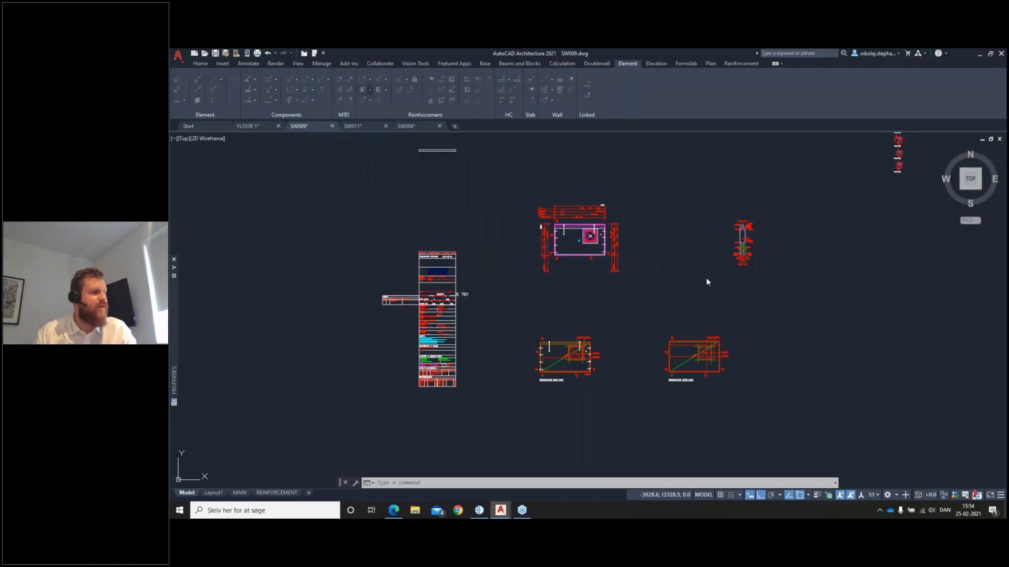
{"action": "left_click", "coordinate": [545, 225]}
{"action": "left_click", "coordinate": [529, 241]}
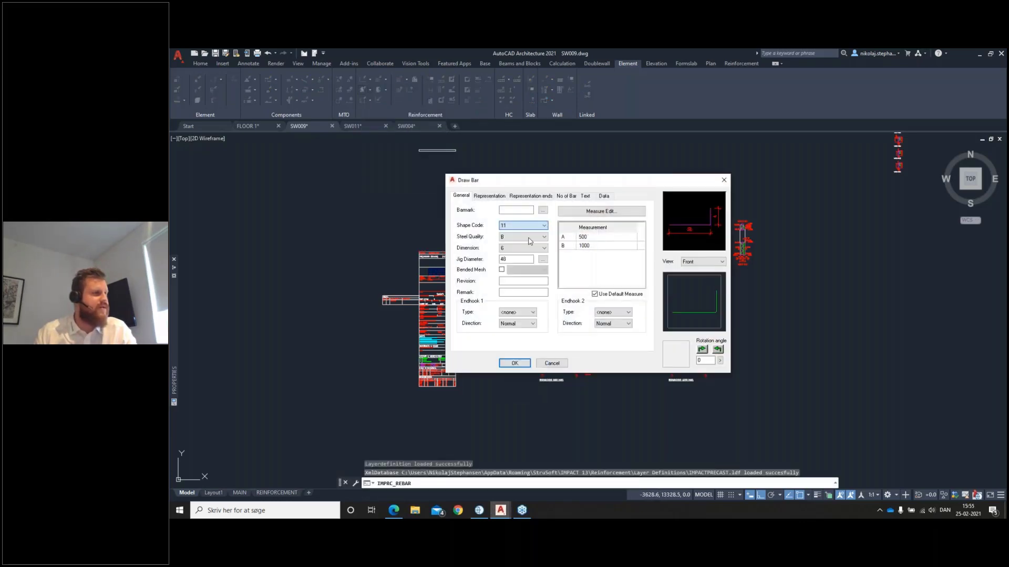
{"action": "key", "text": "Down"}
{"action": "key", "text": "Down"}
{"action": "key", "text": "Down"}
{"action": "key", "text": "Down"}
{"action": "key", "text": "Down"}
{"action": "key", "text": "Down"}
{"action": "key", "text": "Down"}
{"action": "key", "text": "Down"}
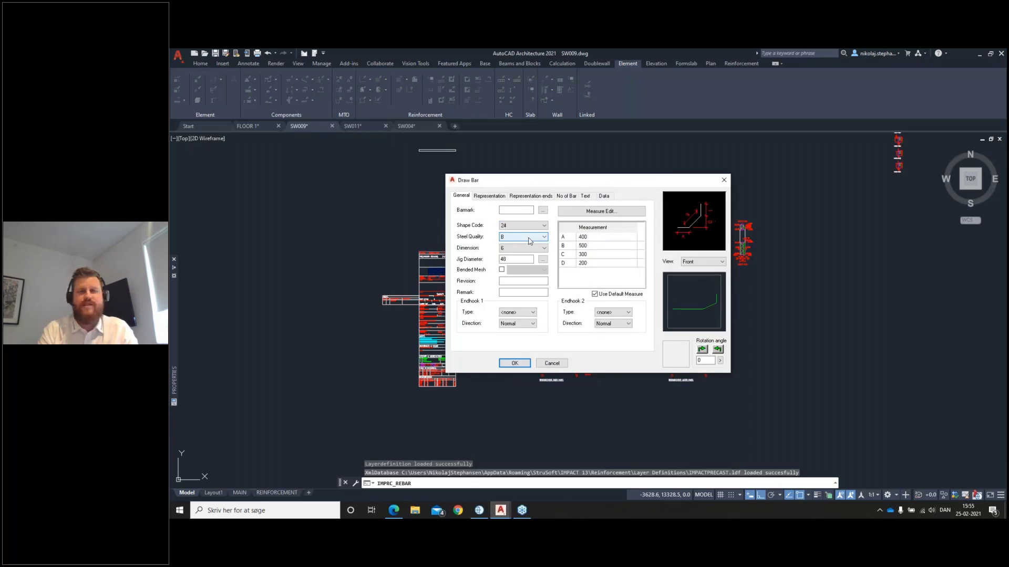
{"action": "key", "text": "Up"}
{"action": "key", "text": "Up"}
{"action": "key", "text": "Up"}
{"action": "key", "text": "Up"}
{"action": "key", "text": "Up"}
{"action": "key", "text": "Up"}
{"action": "key", "text": "Up"}
{"action": "key", "text": "Up"}
{"action": "key", "text": "Up"}
{"action": "key", "text": "Up"}
{"action": "key", "text": "Up"}
{"action": "key", "text": "Up"}
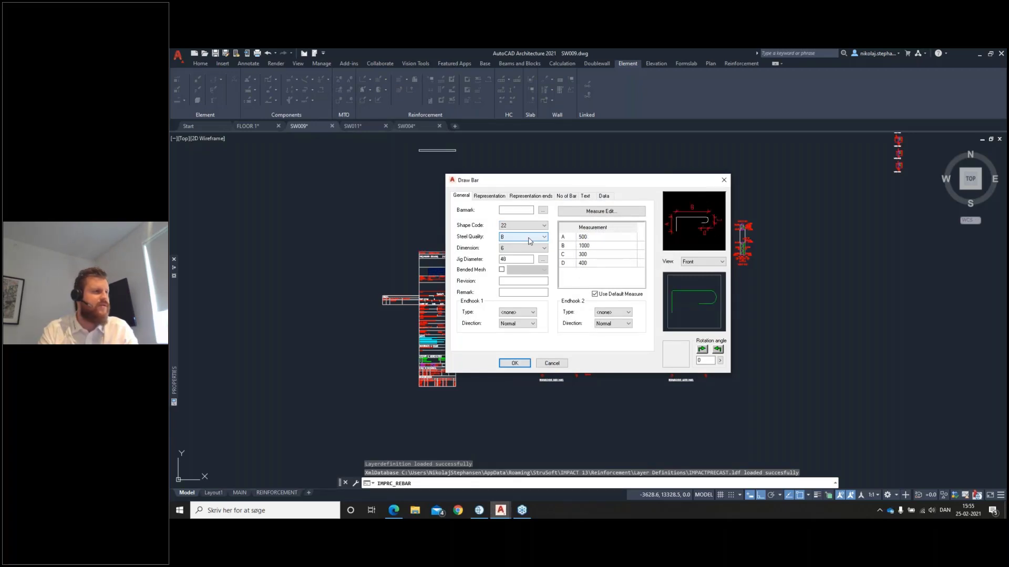
{"action": "key", "text": "Up"}
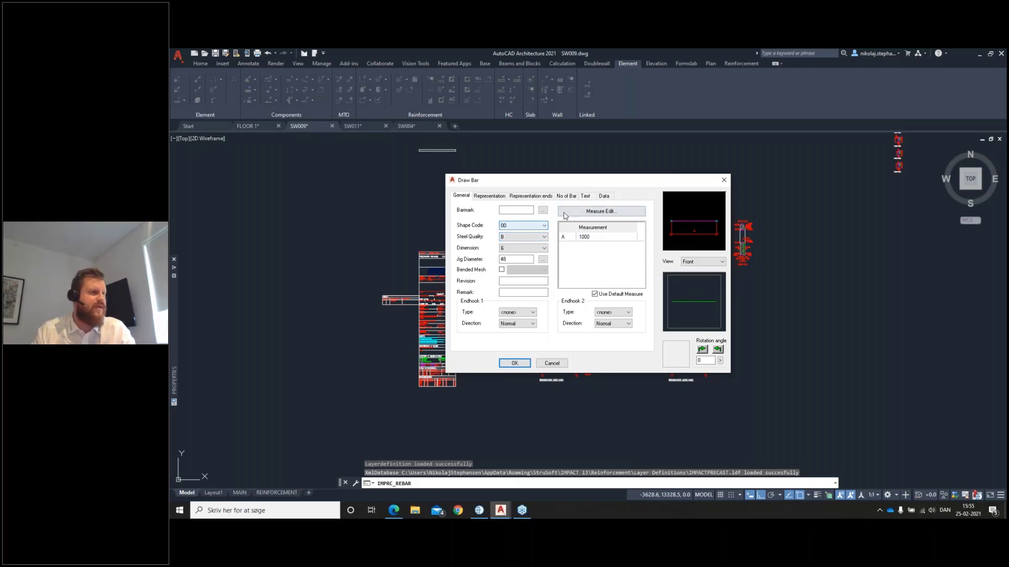
{"action": "left_click", "coordinate": [723, 181]}
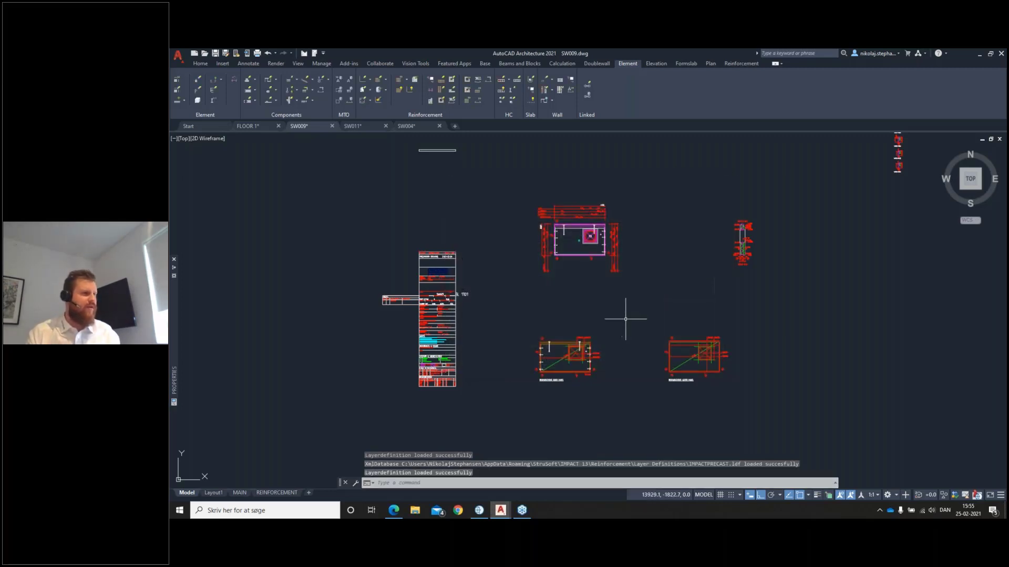
Choose the predefined reinforcement group GROUP1 (520*120) for drawing in the inner panel, keeping its default properties.
{"action": "scroll", "coordinate": [625, 317], "scroll_direction": "up", "scroll_amount": 3}
{"action": "mouse_move", "coordinate": [596, 360]}
{"action": "middle_mouse_down"}
{"action": "mouse_move", "coordinate": [584, 362]}
{"action": "mouse_move", "coordinate": [630, 360]}
{"action": "middle_mouse_up"}
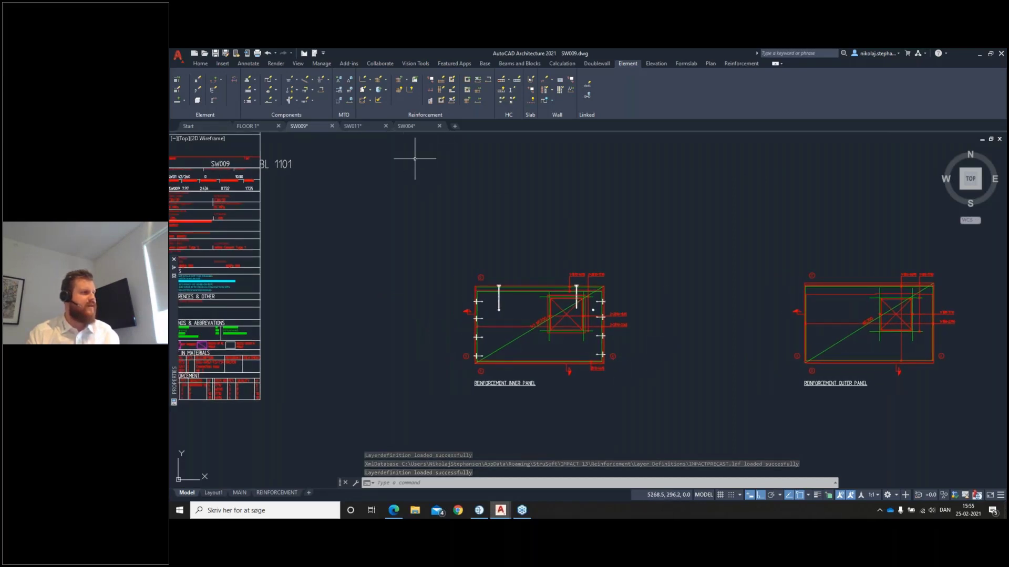
{"action": "left_click", "coordinate": [371, 100]}
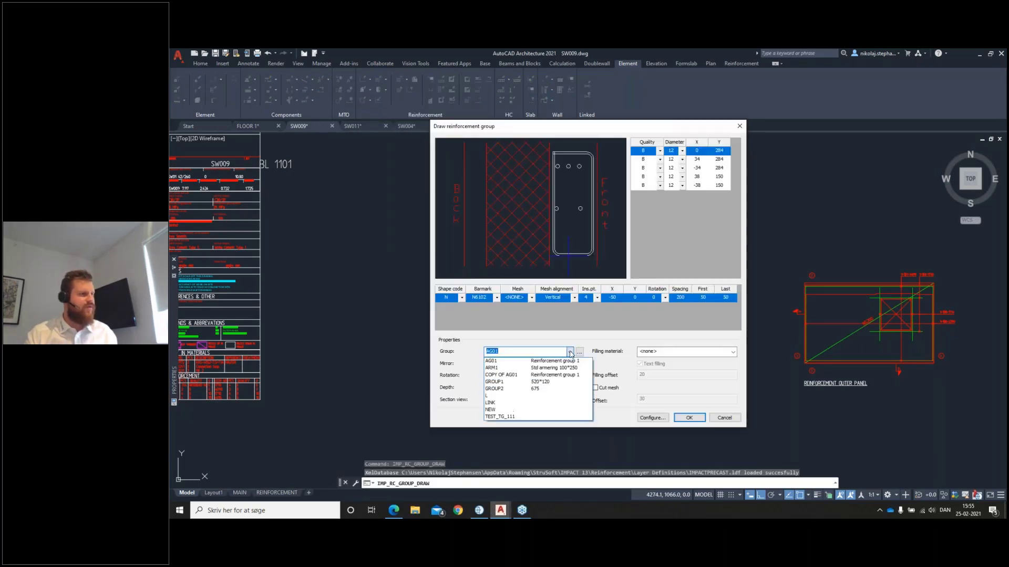
{"action": "left_click", "coordinate": [528, 382]}
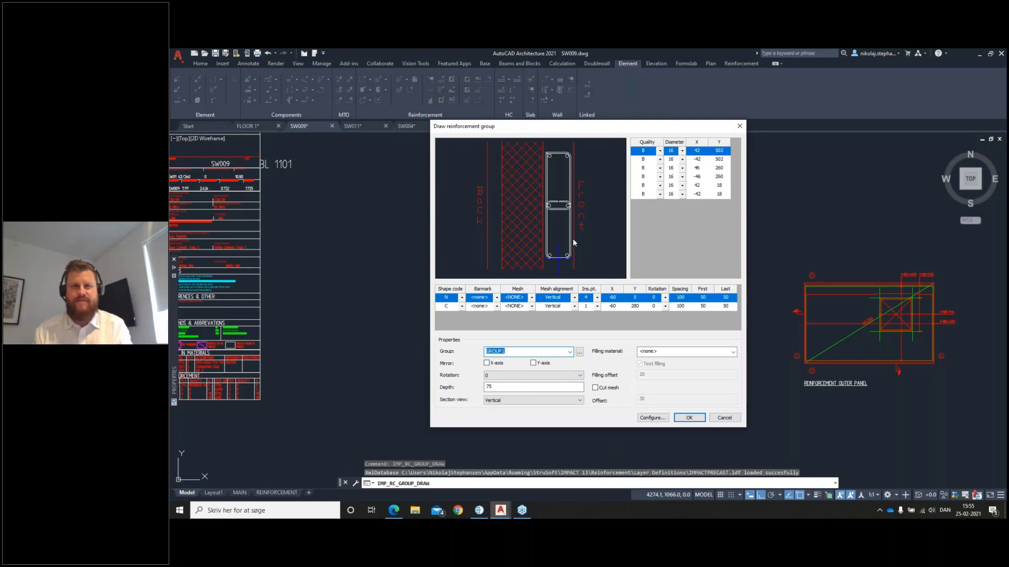
{"action": "left_click", "coordinate": [689, 418]}
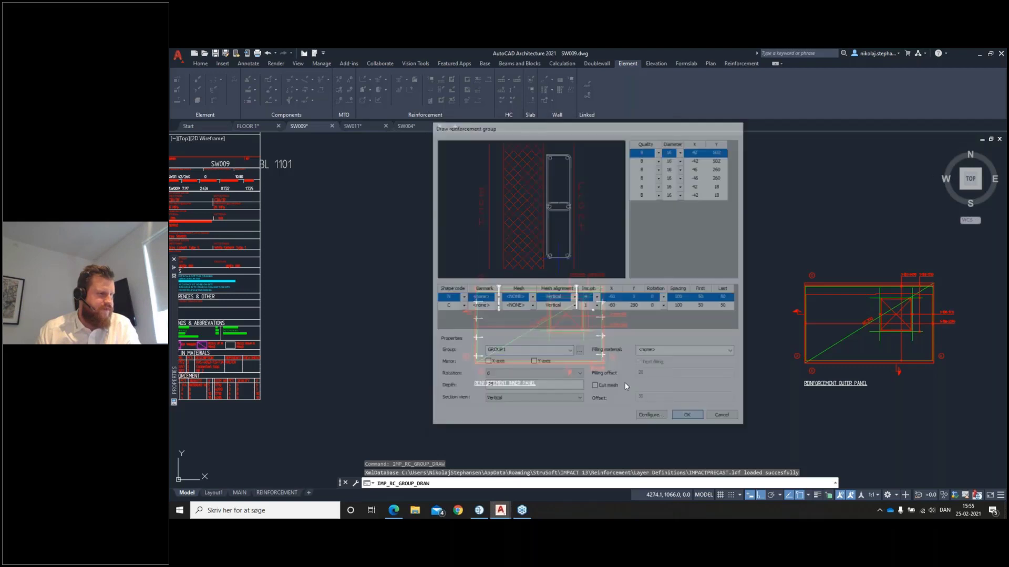
Draw the reinforcement group vertically along the inner panel's edge at side 3, about 2100 mm long, accepting the default anchorage lengths and round-off.
{"action": "scroll", "coordinate": [498, 367], "scroll_direction": "up", "scroll_amount": 5}
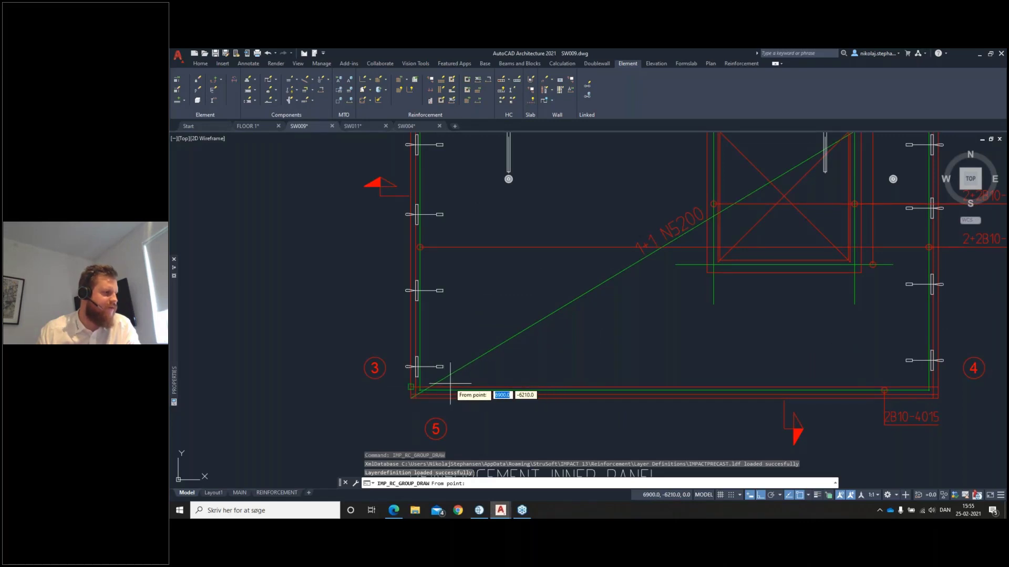
{"action": "scroll", "coordinate": [491, 371], "scroll_direction": "up", "scroll_amount": 2}
{"action": "left_click", "coordinate": [494, 380]}
{"action": "scroll", "coordinate": [494, 381], "scroll_direction": "down", "scroll_amount": 5}
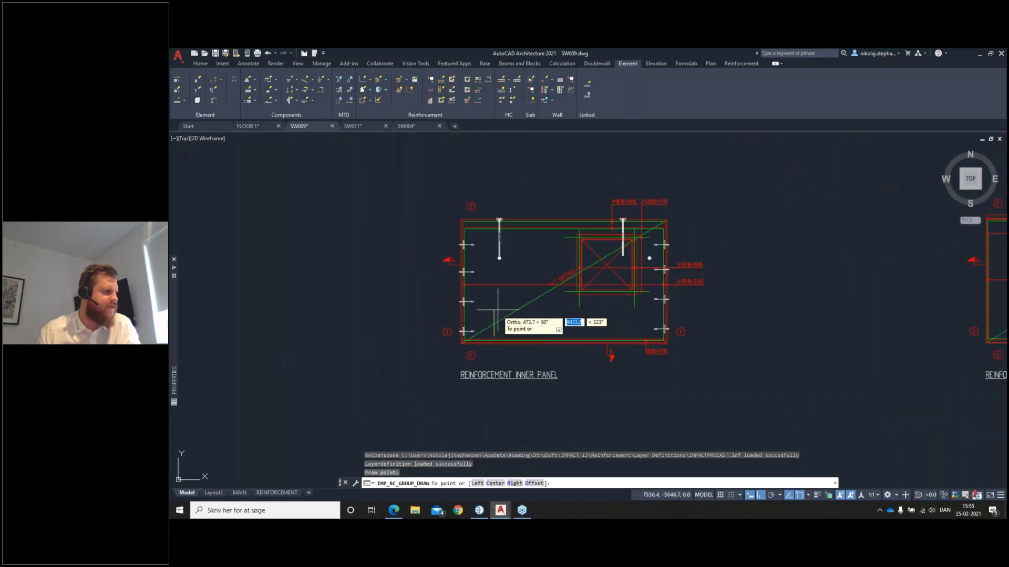
{"action": "scroll", "coordinate": [509, 257], "scroll_direction": "up", "scroll_amount": 3}
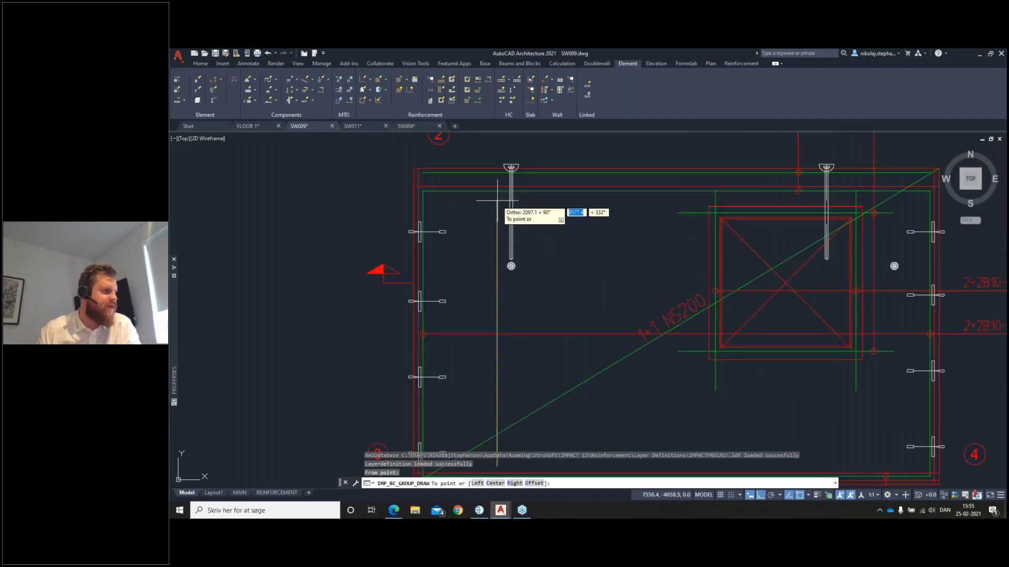
{"action": "left_click", "coordinate": [497, 200]}
{"action": "key", "text": "Return"}
{"action": "key", "text": "Return"}
{"action": "key", "text": "Return"}
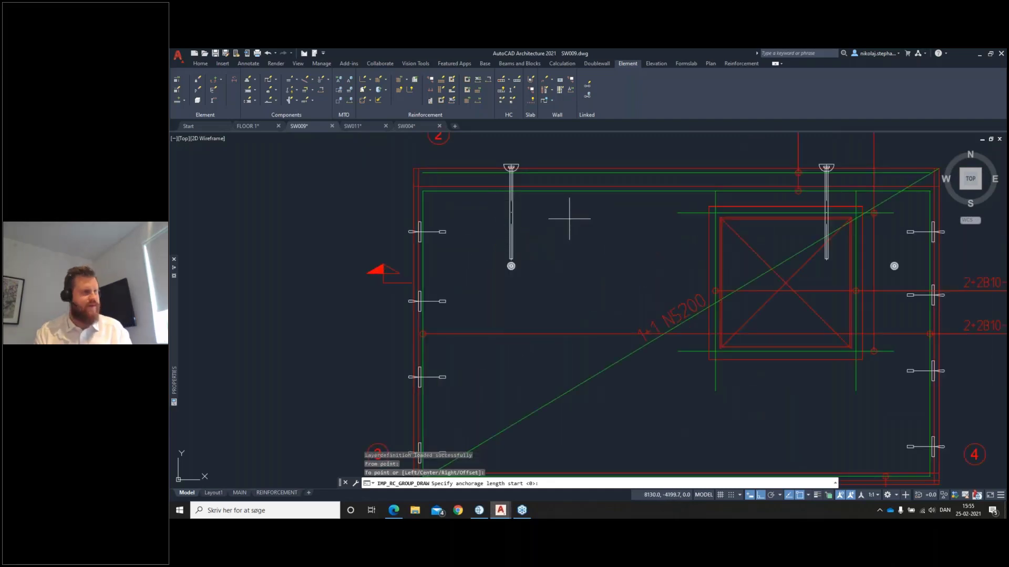
{"action": "scroll", "coordinate": [568, 257], "scroll_direction": "down", "scroll_amount": 2}
{"action": "scroll", "coordinate": [569, 257], "scroll_direction": "down", "scroll_amount": 1}
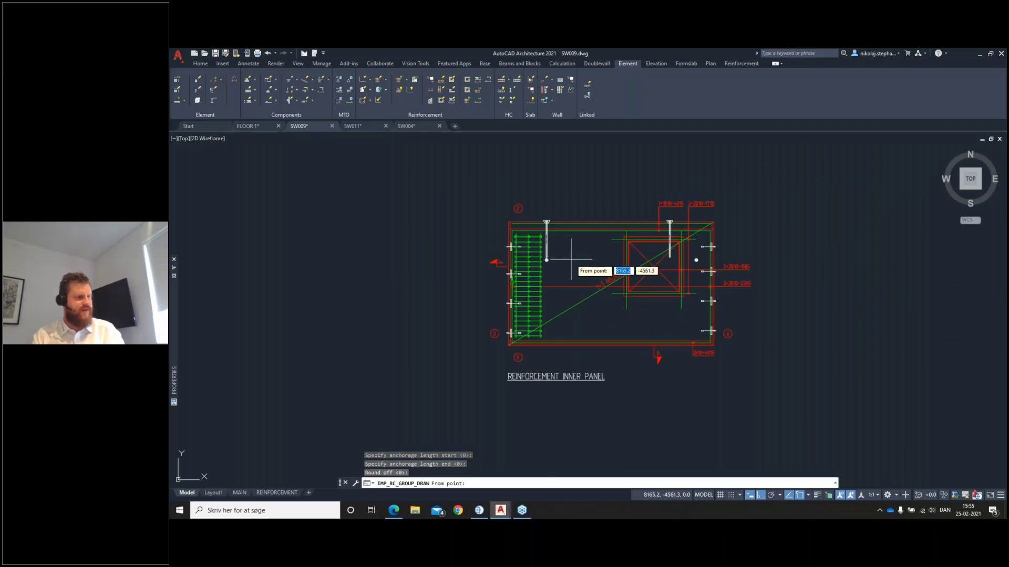
{"action": "key", "text": "Return"}
Examine the new reinforcement group and its detail in SW009's REINFORCEMENT layout, and show the MAIN layout.
{"action": "scroll", "coordinate": [533, 288], "scroll_direction": "up", "scroll_amount": 2}
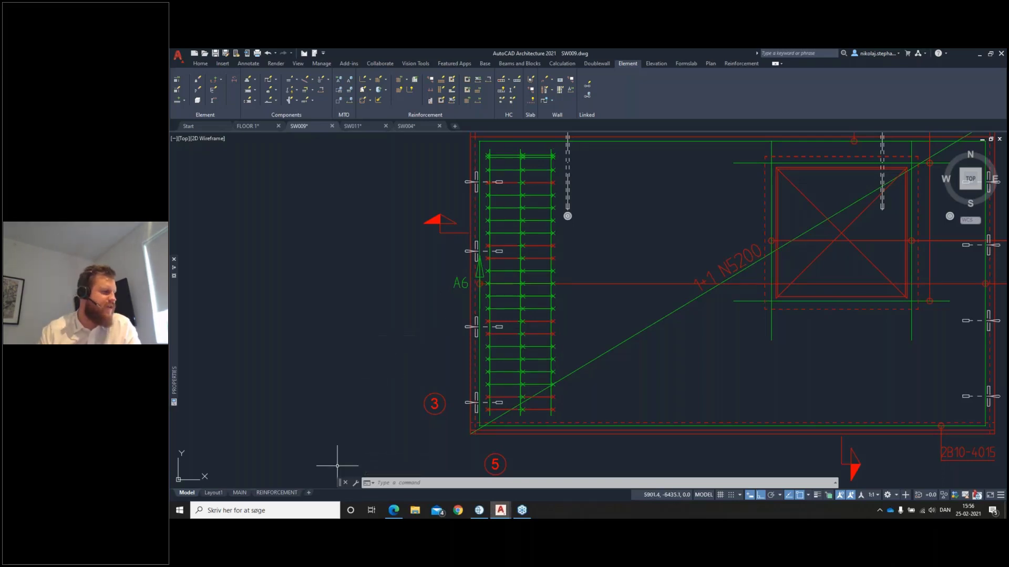
{"action": "left_click", "coordinate": [277, 493]}
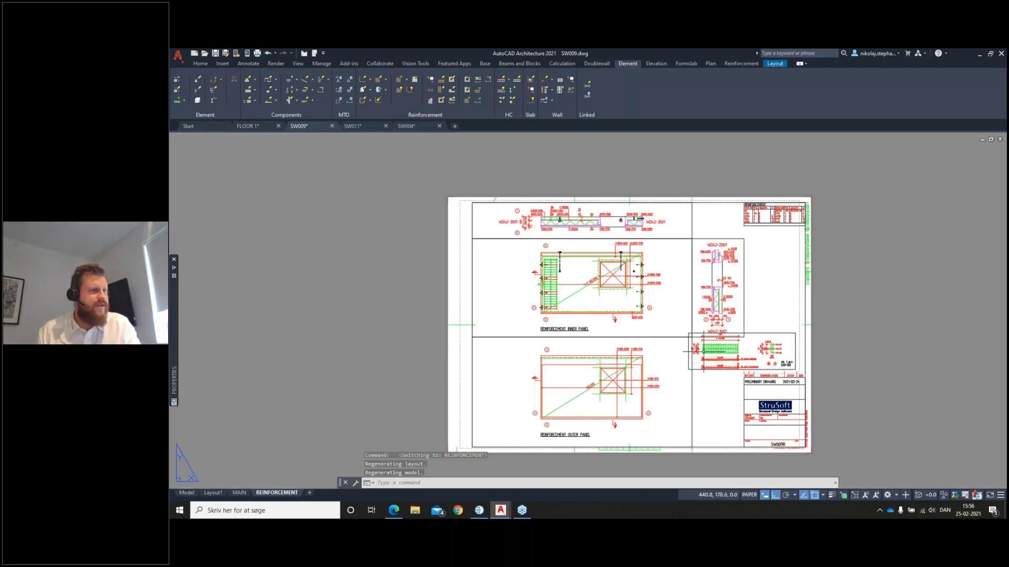
{"action": "scroll", "coordinate": [696, 356], "scroll_direction": "up", "scroll_amount": 3}
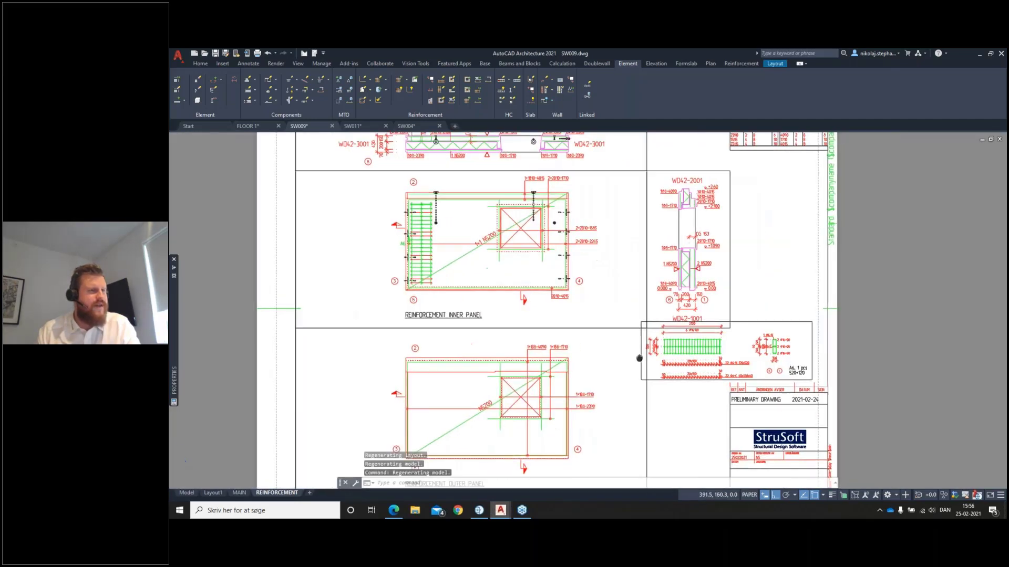
{"action": "scroll", "coordinate": [762, 358], "scroll_direction": "up", "scroll_amount": 2}
{"action": "scroll", "coordinate": [737, 347], "scroll_direction": "up", "scroll_amount": 2}
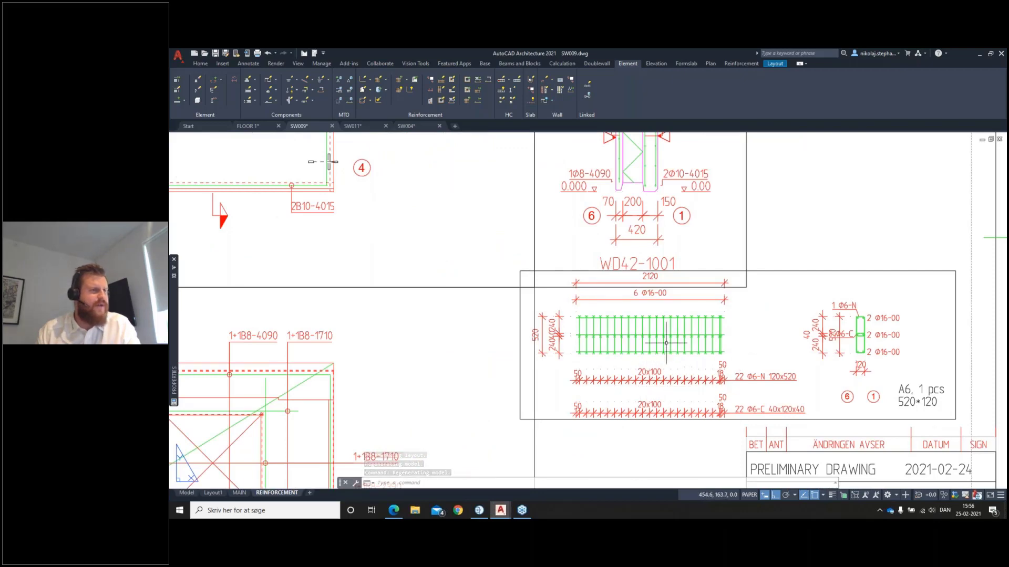
{"action": "middle_click_drag", "start_coordinate": [569, 342], "coordinate": [603, 337]}
{"action": "scroll", "coordinate": [603, 337], "scroll_direction": "down", "scroll_amount": 5}
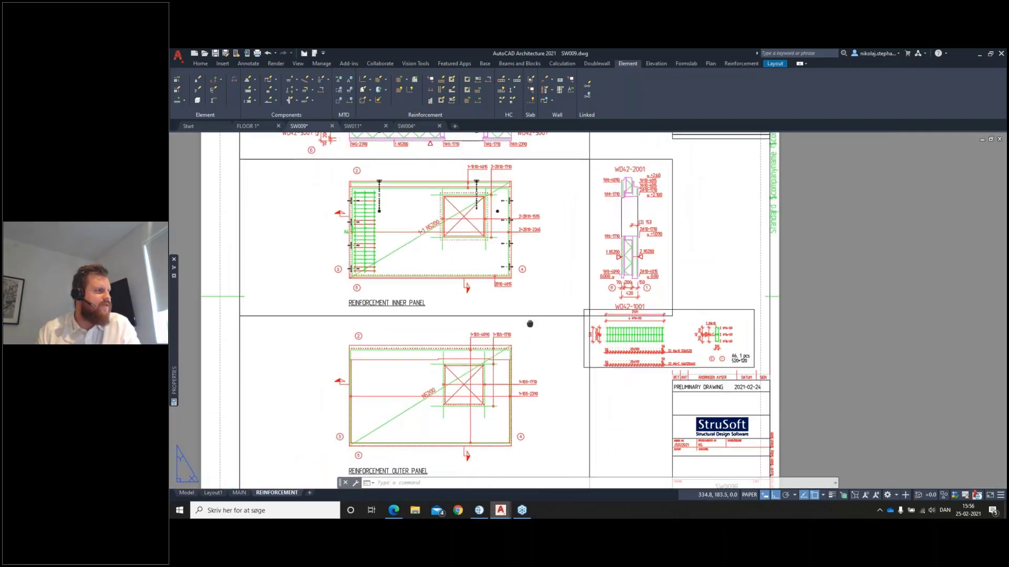
{"action": "middle_click_drag", "start_coordinate": [417, 220], "coordinate": [516, 251]}
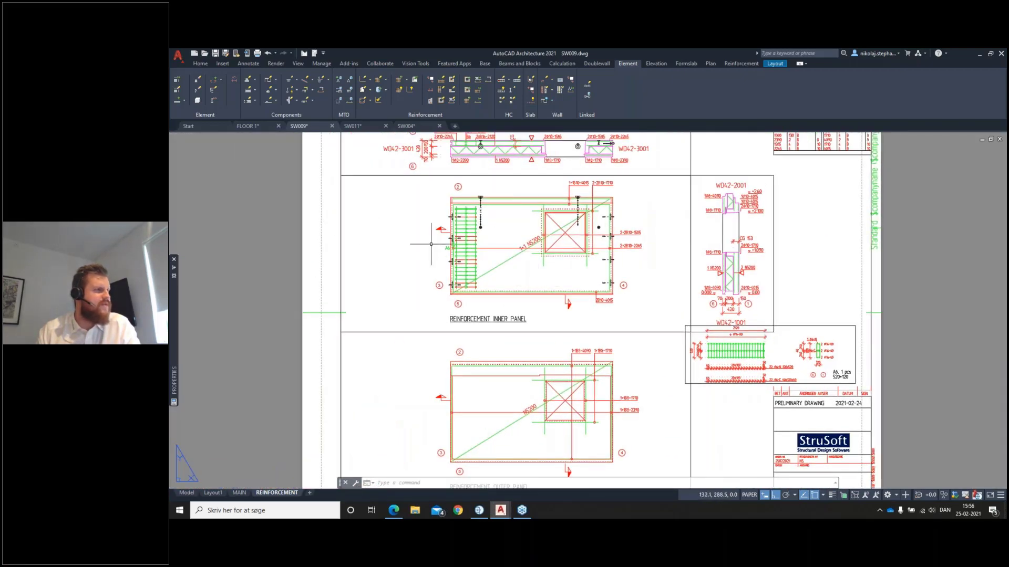
{"action": "left_click", "coordinate": [239, 493]}
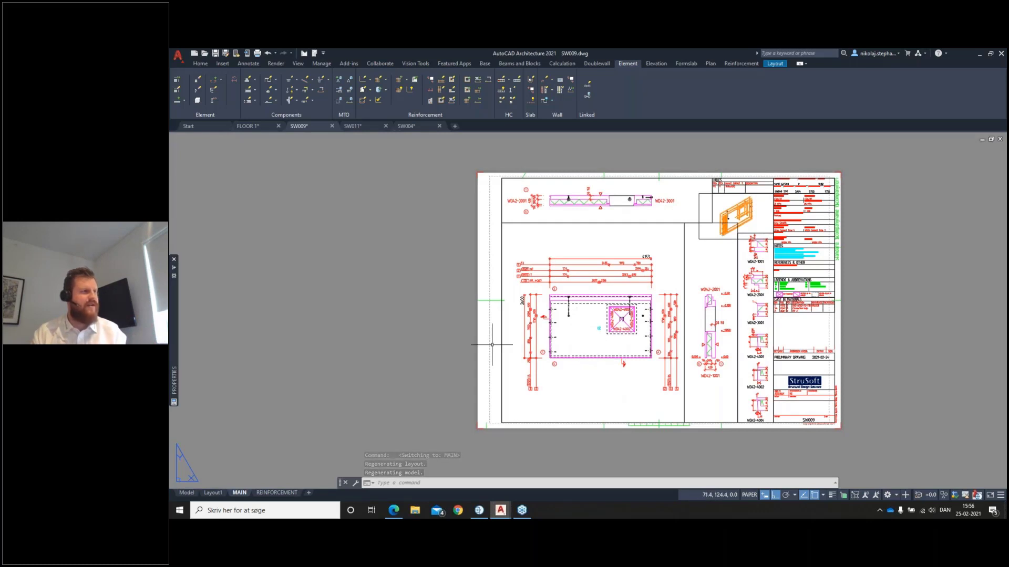
Switch to the FLOOR 1 plan and create a shop drawing for wall WP8 with the WP_LAYOUT template.
{"action": "left_click", "coordinate": [248, 127]}
{"action": "middle_click_drag", "start_coordinate": [563, 328], "coordinate": [677, 361]}
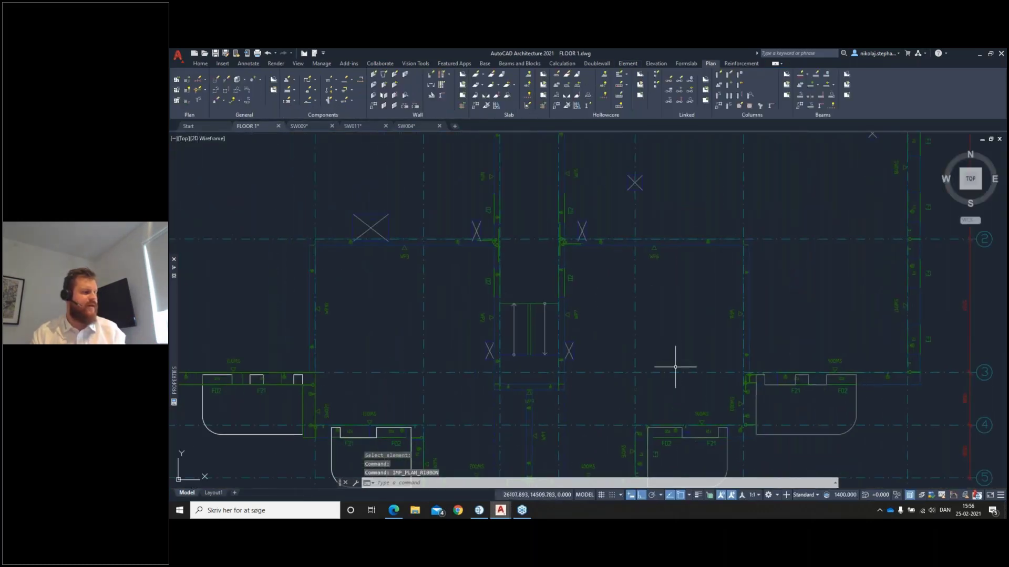
{"action": "middle_click_drag", "start_coordinate": [405, 283], "coordinate": [446, 277]}
{"action": "middle_click_drag", "start_coordinate": [761, 313], "coordinate": [716, 313]}
{"action": "scroll", "coordinate": [722, 307], "scroll_direction": "up", "scroll_amount": 2}
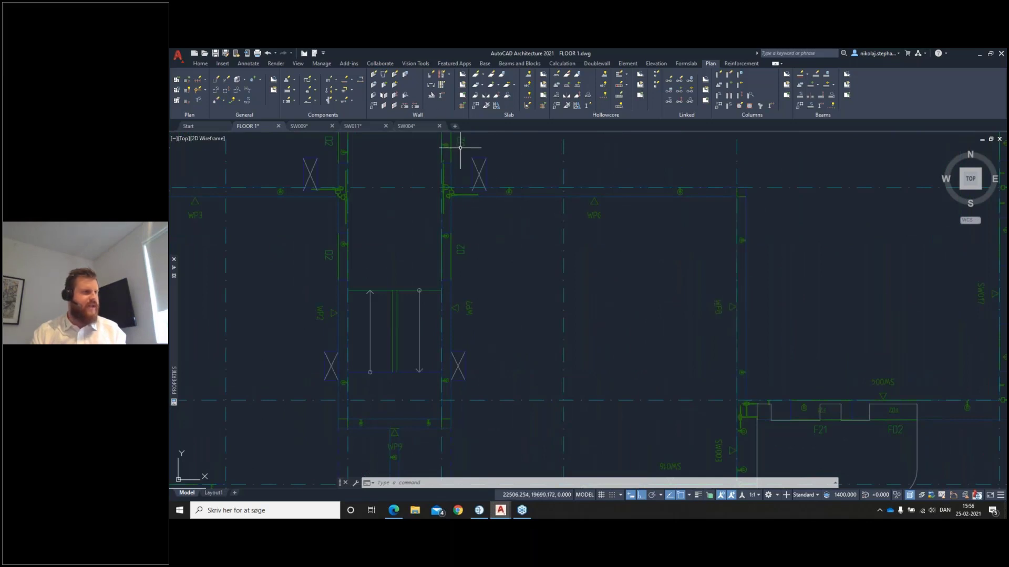
{"action": "left_click", "coordinate": [463, 96]}
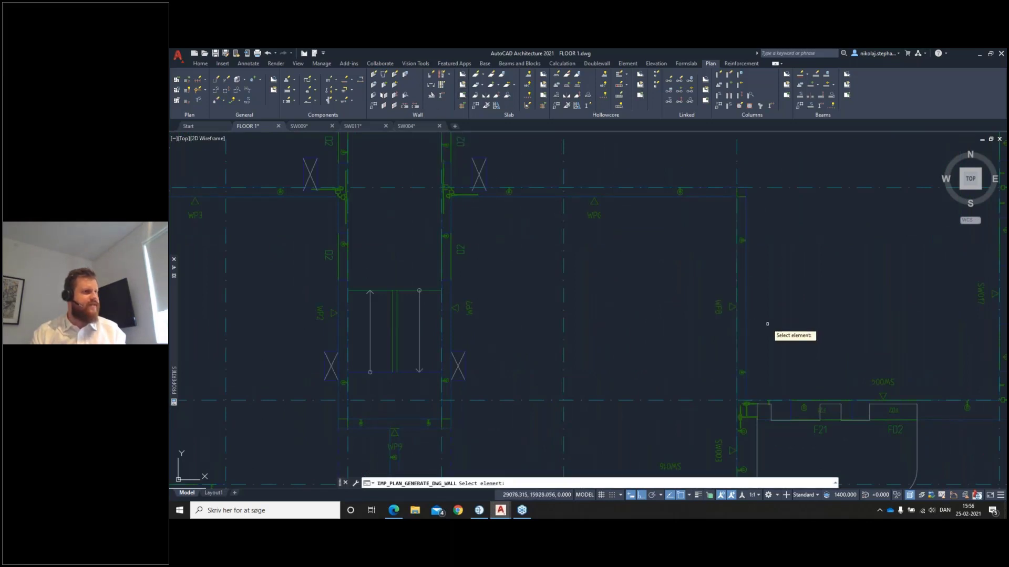
{"action": "left_click", "coordinate": [720, 308]}
{"action": "key", "text": "Return"}
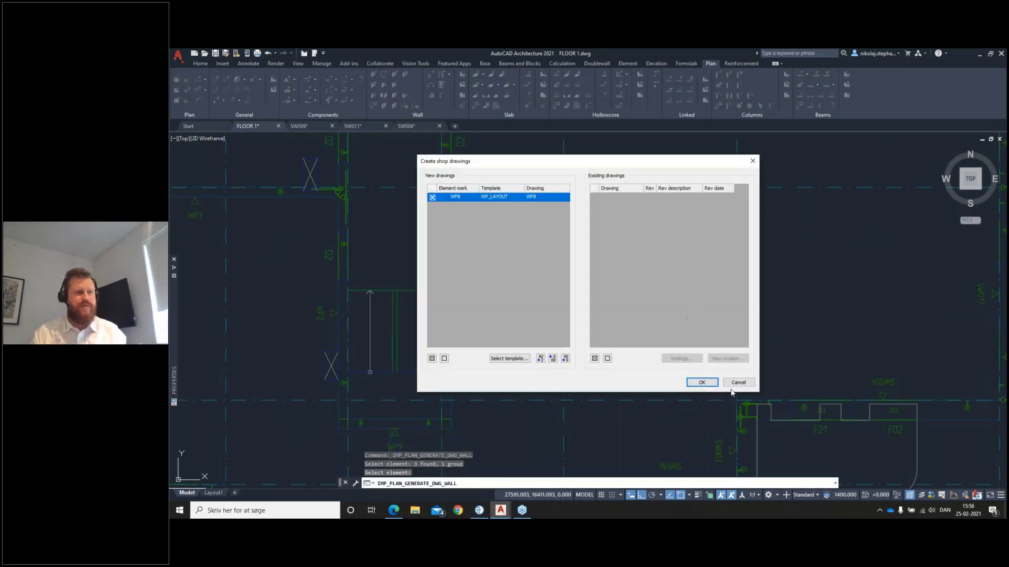
{"action": "left_click", "coordinate": [702, 383]}
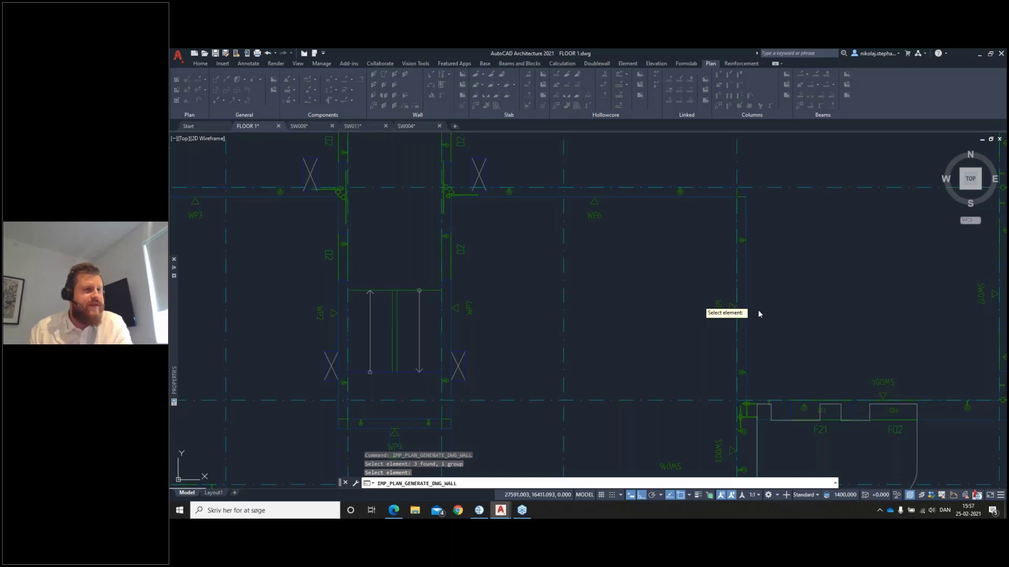
{"action": "key", "text": "Return"}
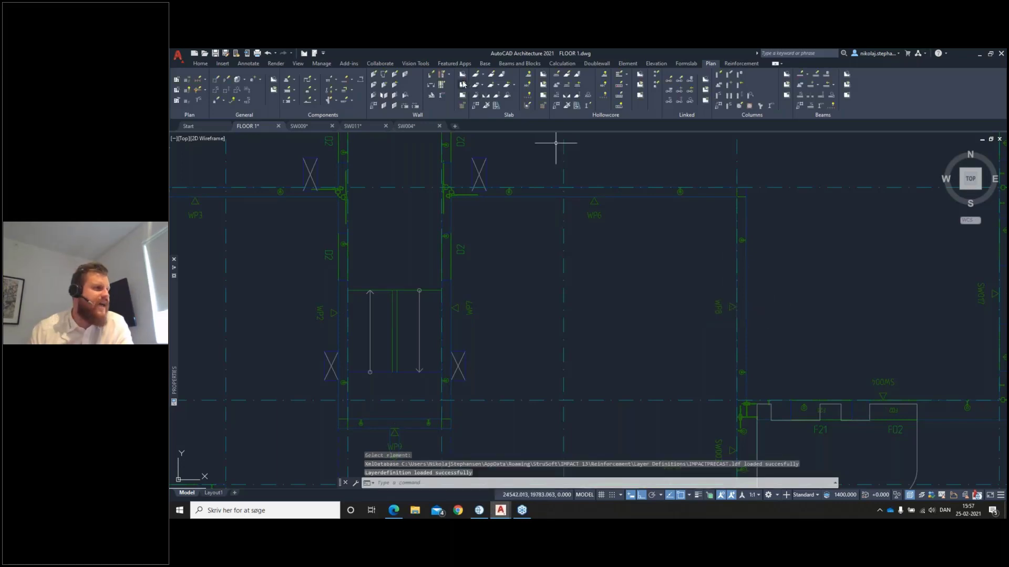
Open the shop drawing of wall WP8 from the plan and show its ELEMENT layout.
{"action": "left_click", "coordinate": [463, 84]}
{"action": "left_click", "coordinate": [740, 308]}
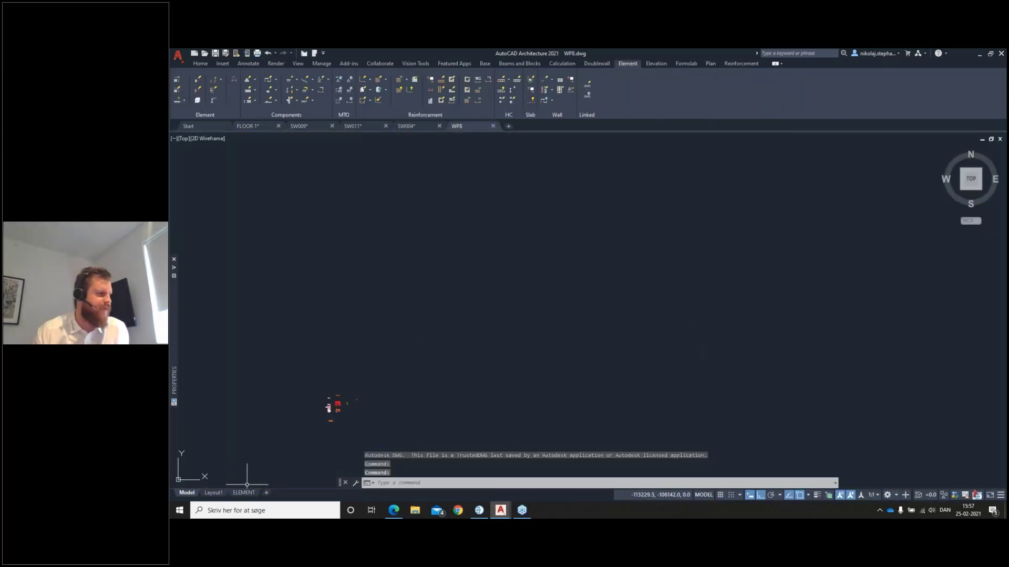
{"action": "left_click", "coordinate": [243, 492]}
{"action": "scroll", "coordinate": [694, 306], "scroll_direction": "down", "scroll_amount": 2}
{"action": "middle_click_drag", "start_coordinate": [809, 275], "coordinate": [733, 335]}
{"action": "scroll", "coordinate": [733, 334], "scroll_direction": "down", "scroll_amount": 2}
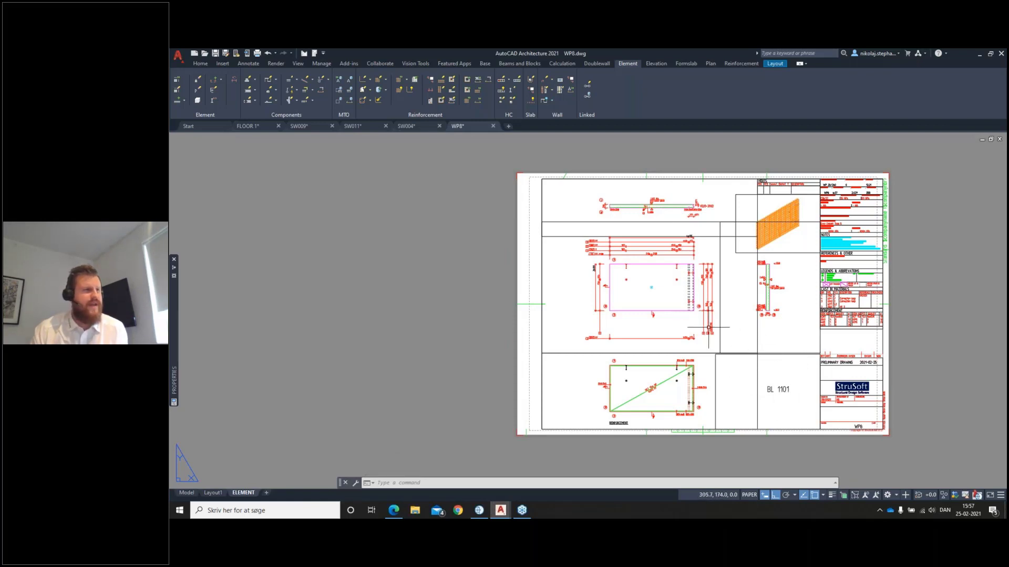
Examine the wall elevation and the 3D reinforcement view on the WP8 sheet.
{"action": "scroll", "coordinate": [704, 317], "scroll_direction": "up", "scroll_amount": 6}
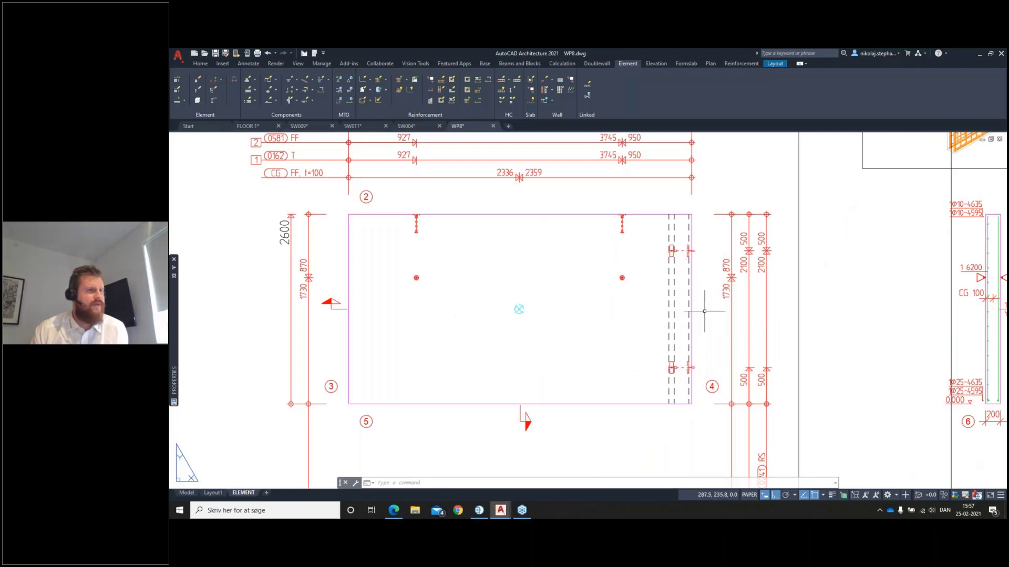
{"action": "scroll", "coordinate": [684, 279], "scroll_direction": "down", "scroll_amount": 4}
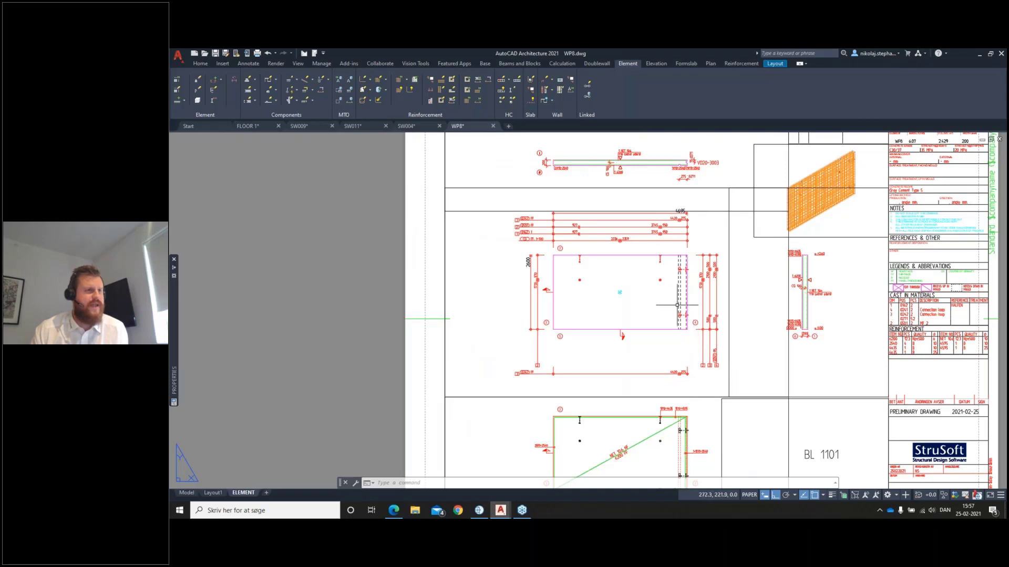
{"action": "scroll", "coordinate": [783, 266], "scroll_direction": "up", "scroll_amount": 6}
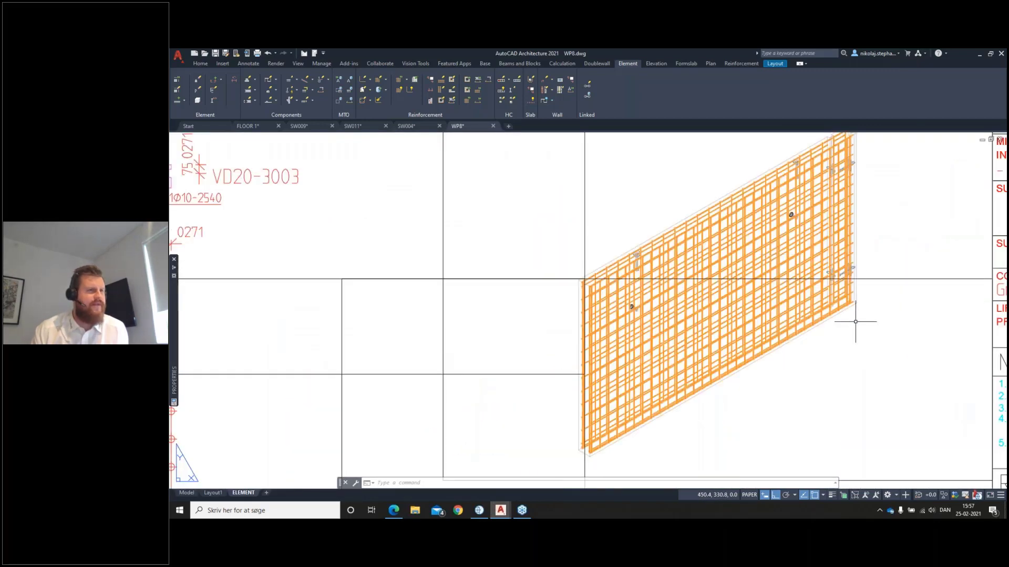
{"action": "middle_click_drag", "start_coordinate": [855, 321], "coordinate": [838, 350]}
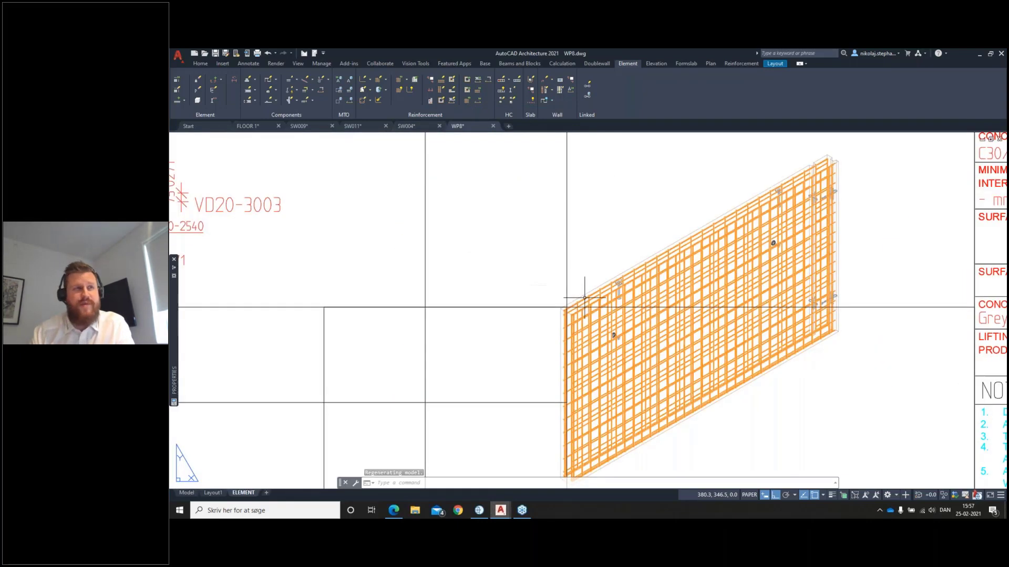
{"action": "scroll", "coordinate": [838, 184], "scroll_direction": "up", "scroll_amount": 4}
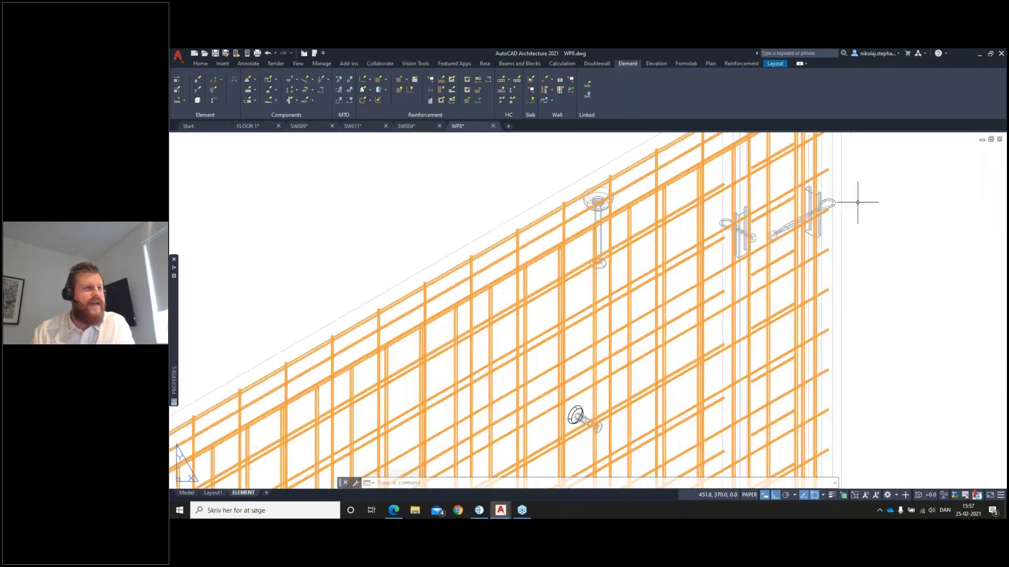
{"action": "scroll", "coordinate": [823, 231], "scroll_direction": "down", "scroll_amount": 4}
{"action": "middle_click_drag", "start_coordinate": [883, 337], "coordinate": [833, 228]}
{"action": "scroll", "coordinate": [849, 232], "scroll_direction": "down", "scroll_amount": 6}
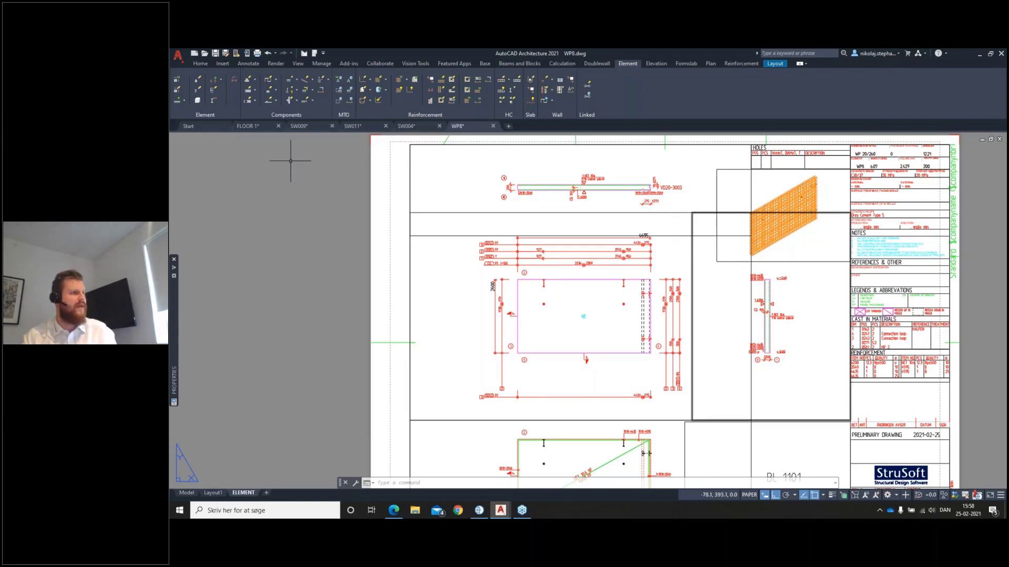
Switch back to the FLOOR 1 plan and start a single solid slab, keeping the default properties with reinforcement template SLAB01.
{"action": "left_click", "coordinate": [257, 132]}
{"action": "scroll", "coordinate": [412, 247], "scroll_direction": "down", "scroll_amount": 2}
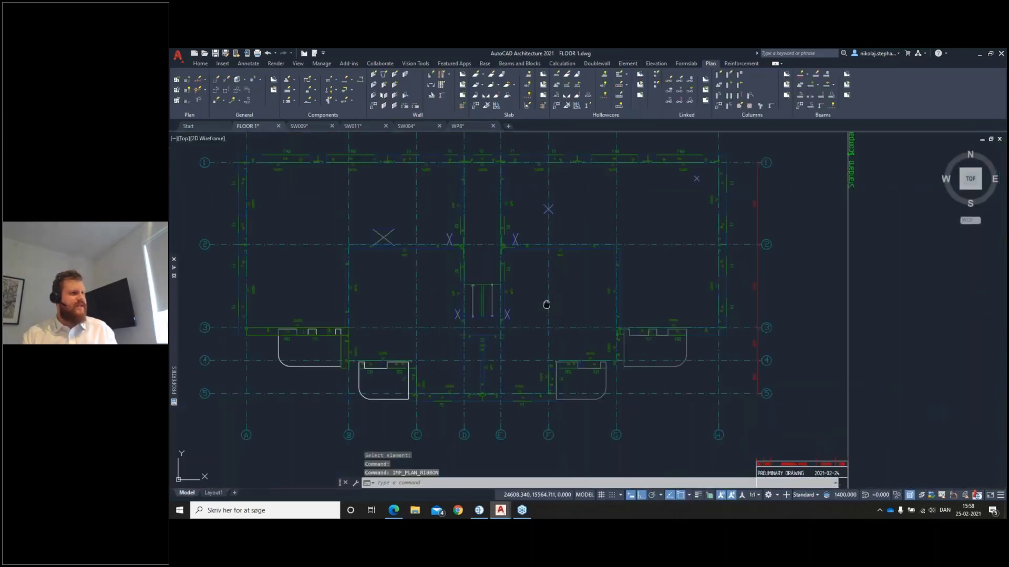
{"action": "mouse_move", "coordinate": [666, 320]}
{"action": "middle_mouse_down"}
{"action": "mouse_move", "coordinate": [715, 288]}
{"action": "mouse_move", "coordinate": [707, 305]}
{"action": "middle_mouse_up"}
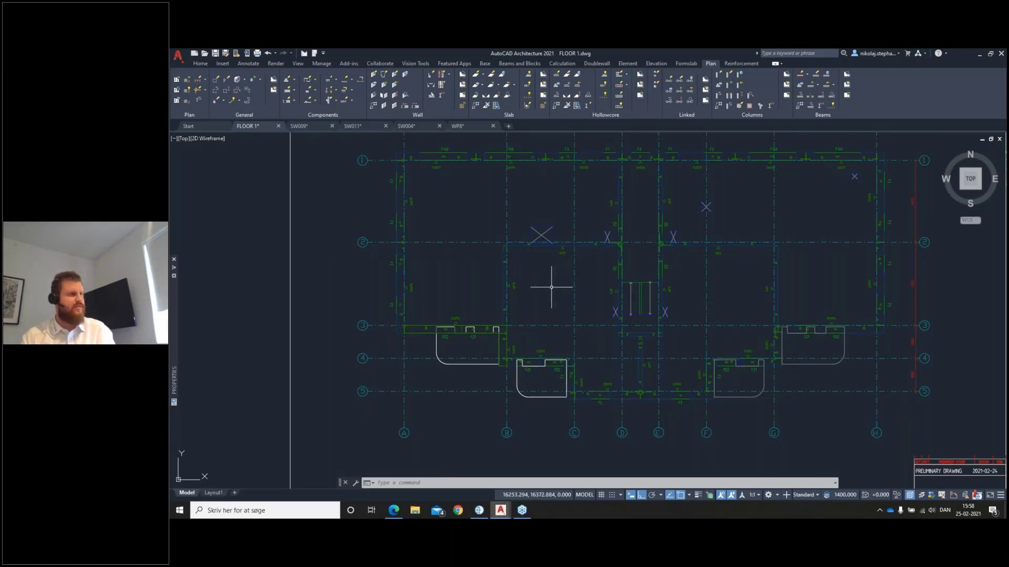
{"action": "left_click", "coordinate": [480, 80]}
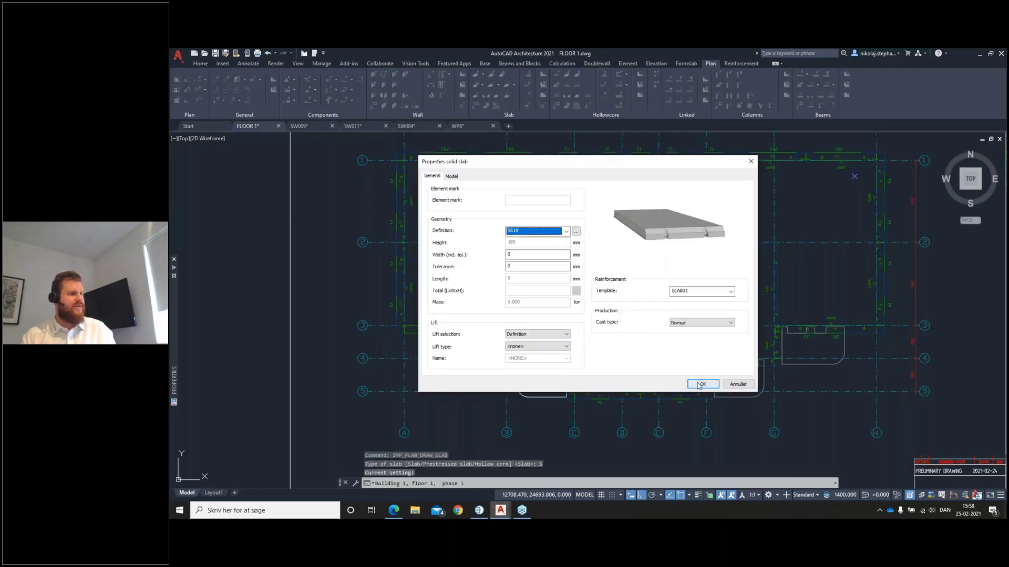
{"action": "left_click", "coordinate": [702, 384]}
{"action": "left_click", "coordinate": [712, 369]}
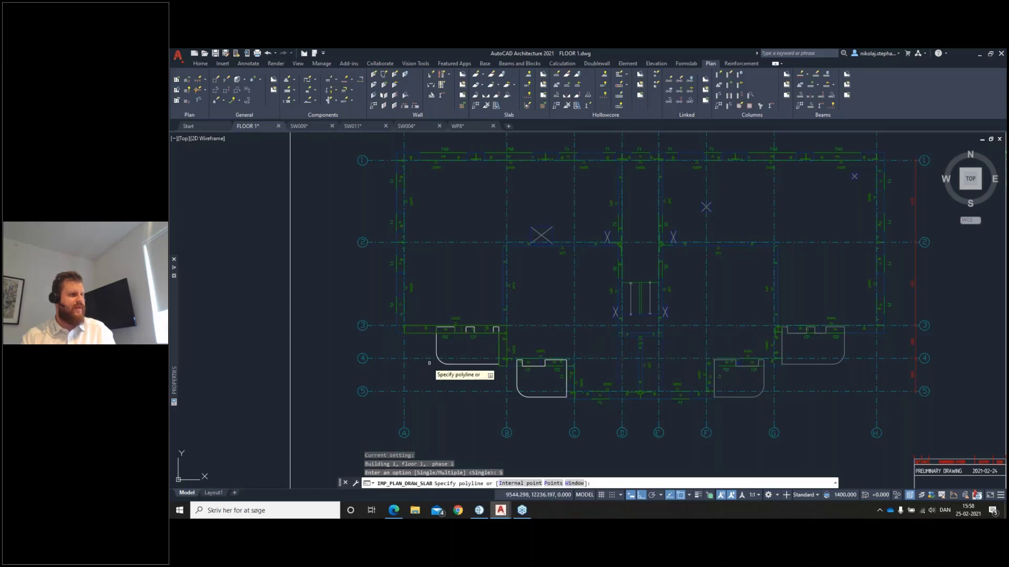
Use the balcony outline between grid lines A and B, below grid line 3, as the slab's polyline.
{"action": "scroll", "coordinate": [462, 334], "scroll_direction": "up", "scroll_amount": 3}
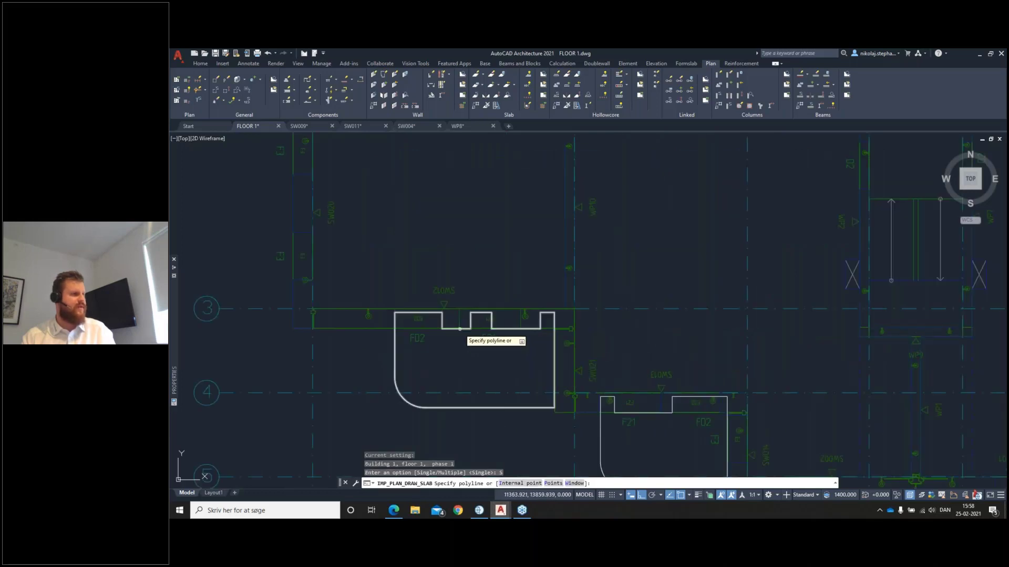
{"action": "left_click", "coordinate": [459, 330]}
{"action": "middle_click_drag", "start_coordinate": [467, 344], "coordinate": [500, 341]}
{"action": "left_click", "coordinate": [428, 344]}
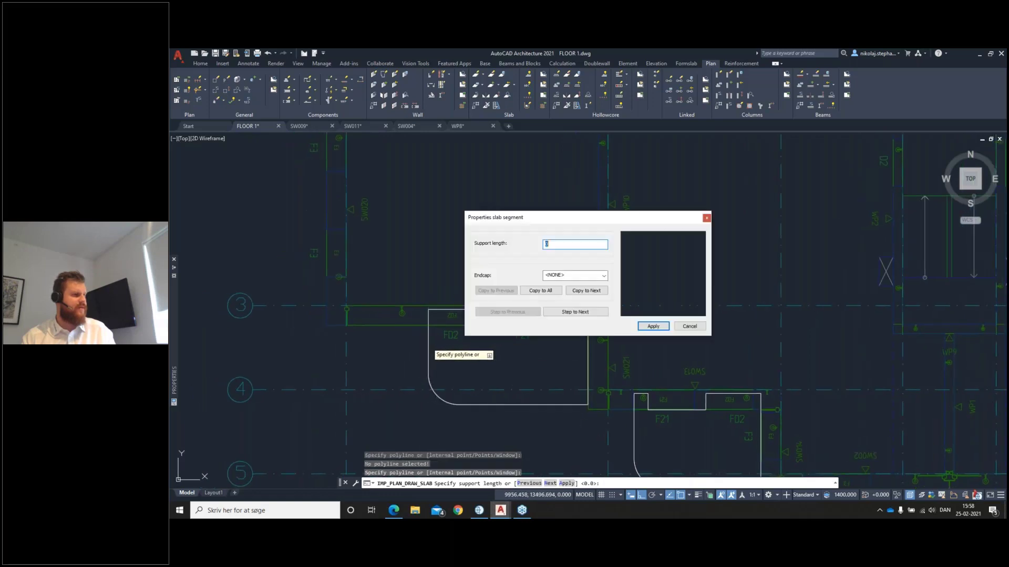
Assign endcap DD19-3001 to the balcony slab's two straight outer edges and rounded corner, then apply and erase the source polyline.
{"action": "left_click_drag", "start_coordinate": [599, 222], "coordinate": [347, 181]}
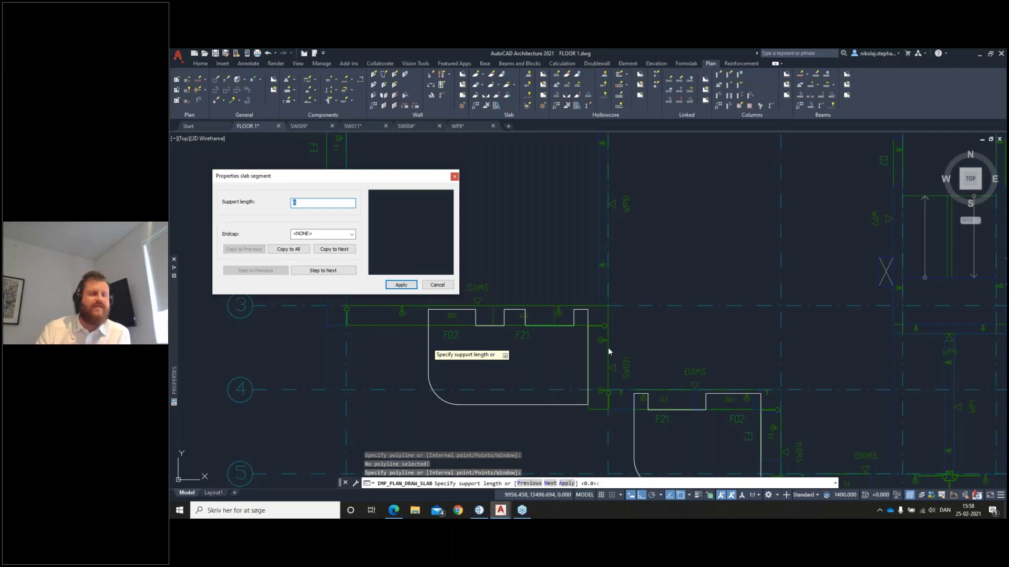
{"action": "left_click", "coordinate": [328, 250]}
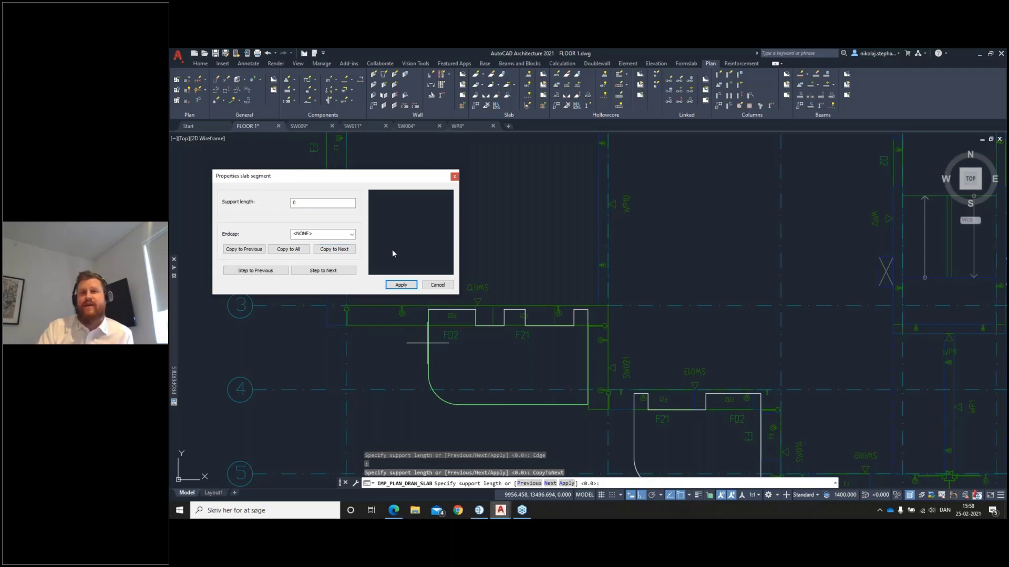
{"action": "left_click", "coordinate": [349, 234]}
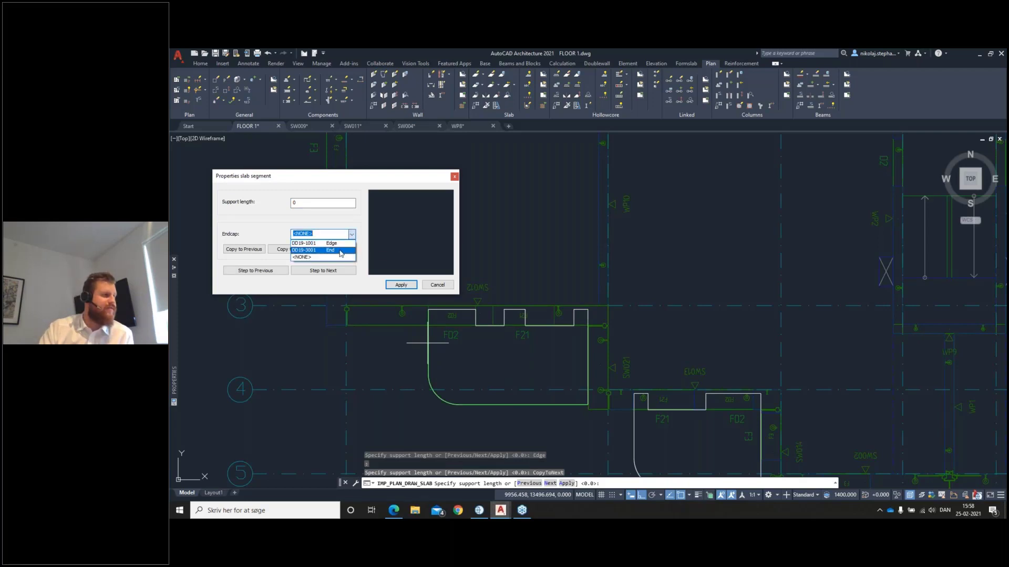
{"action": "left_click", "coordinate": [340, 251]}
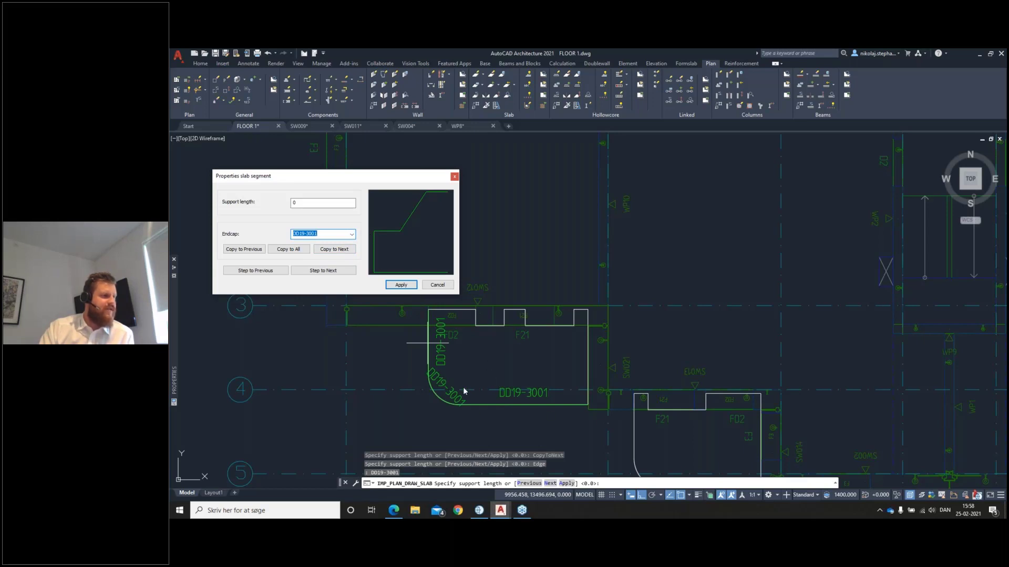
{"action": "left_click", "coordinate": [401, 285]}
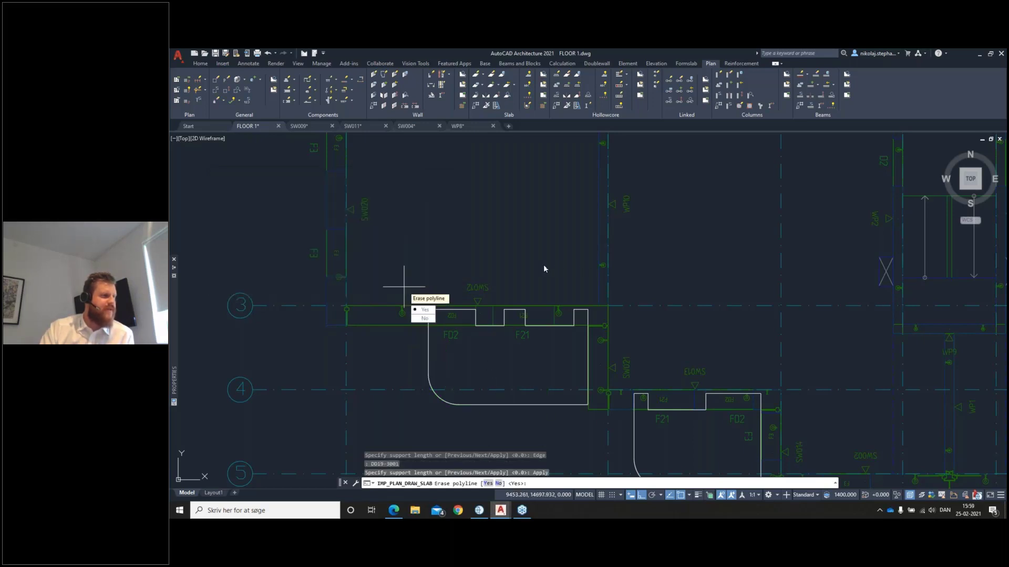
{"action": "key", "text": "Return"}
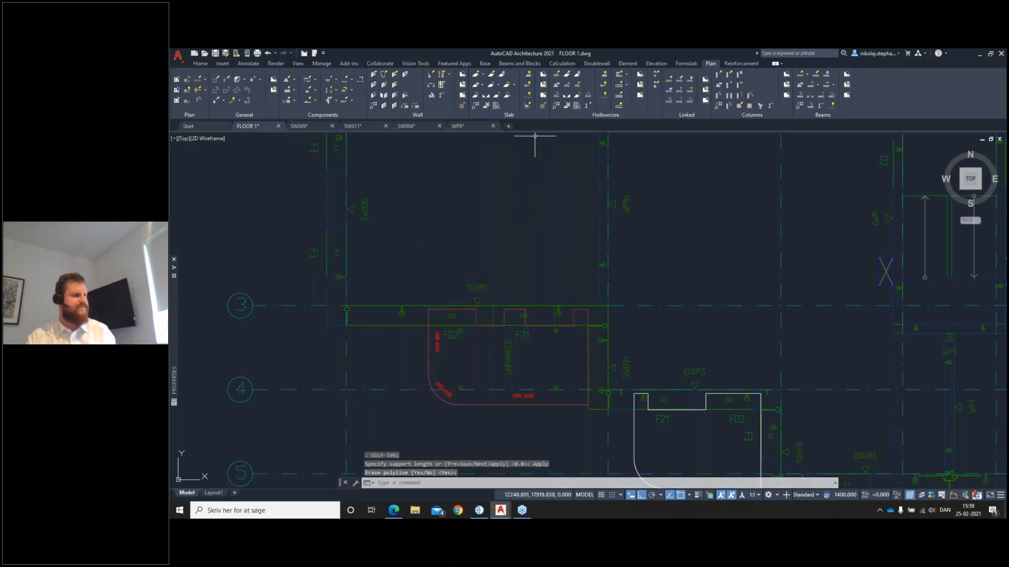
Save only the selected balcony slab, accepting the element mark SS1.
{"action": "left_click", "coordinate": [503, 74]}
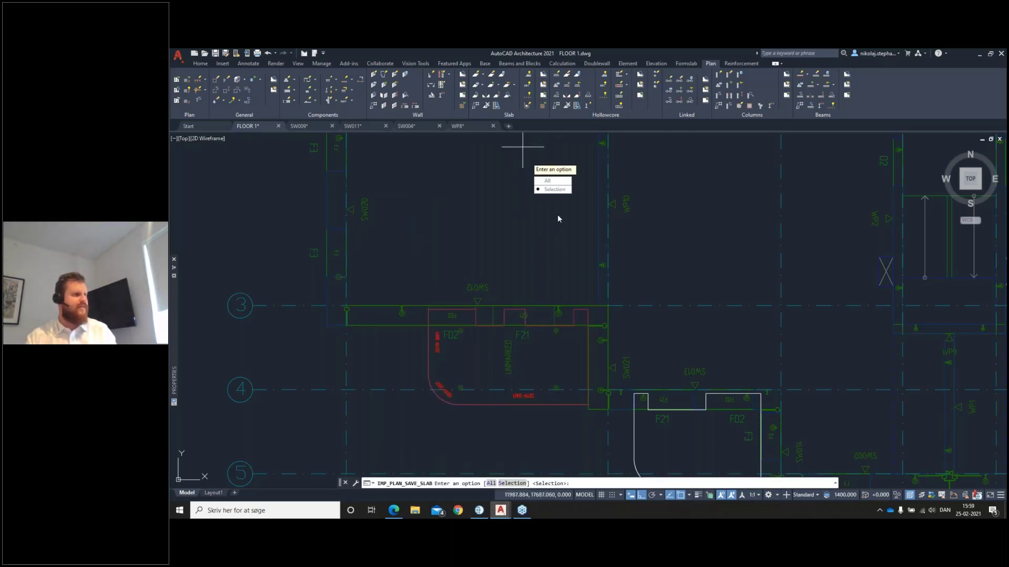
{"action": "left_click", "coordinate": [557, 193]}
{"action": "left_click", "coordinate": [538, 358]}
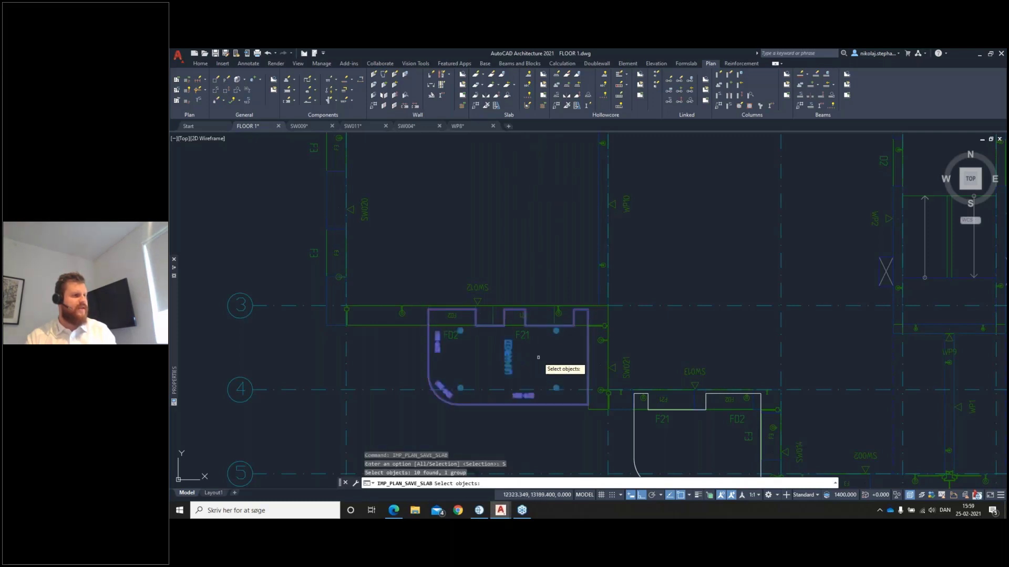
{"action": "key", "text": "Return"}
{"action": "key", "text": "Return"}
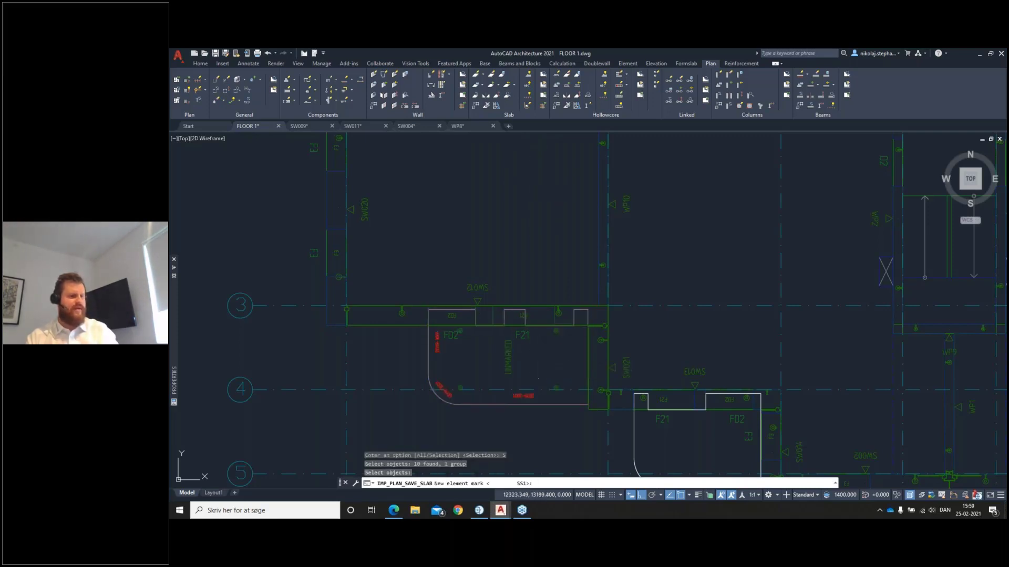
Generate the shop drawing for balcony slab SS1.
{"action": "left_click", "coordinate": [543, 96]}
{"action": "left_click", "coordinate": [523, 358]}
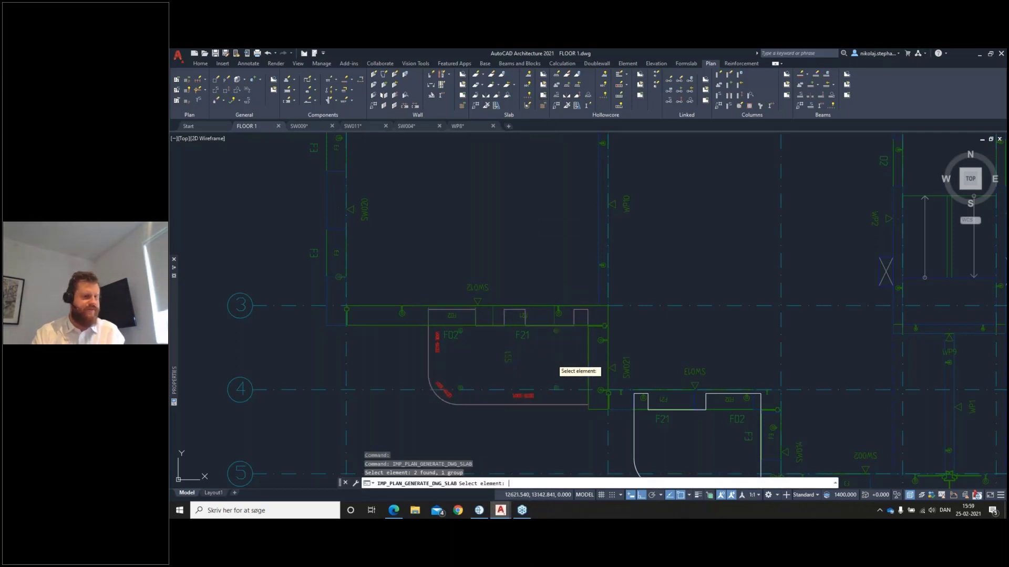
{"action": "key", "text": "Return"}
{"action": "left_click", "coordinate": [701, 382]}
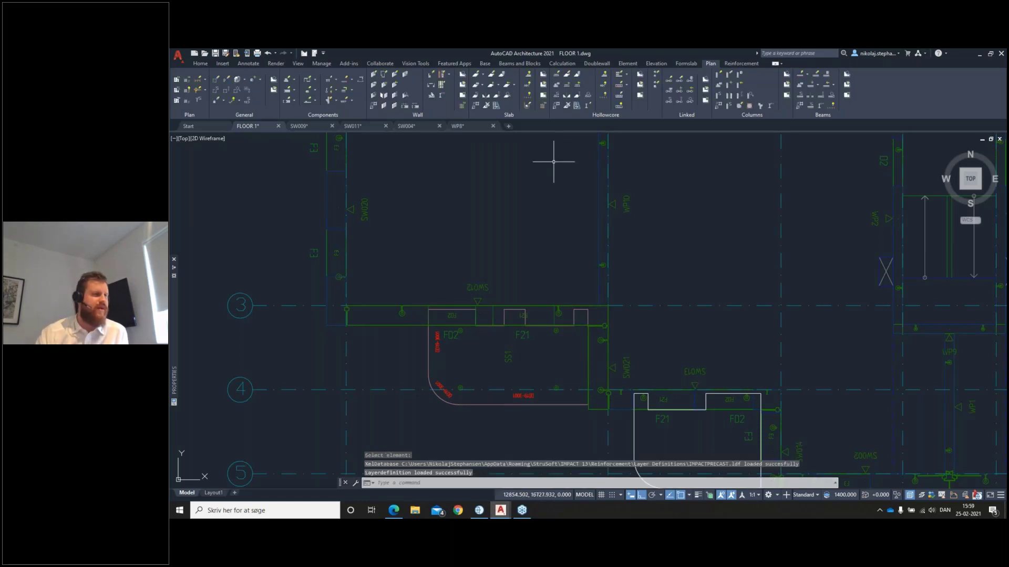
Open the shop drawing of slab SS1 from the plan and show its DRAWING layout.
{"action": "left_click", "coordinate": [543, 86]}
{"action": "left_click", "coordinate": [511, 364]}
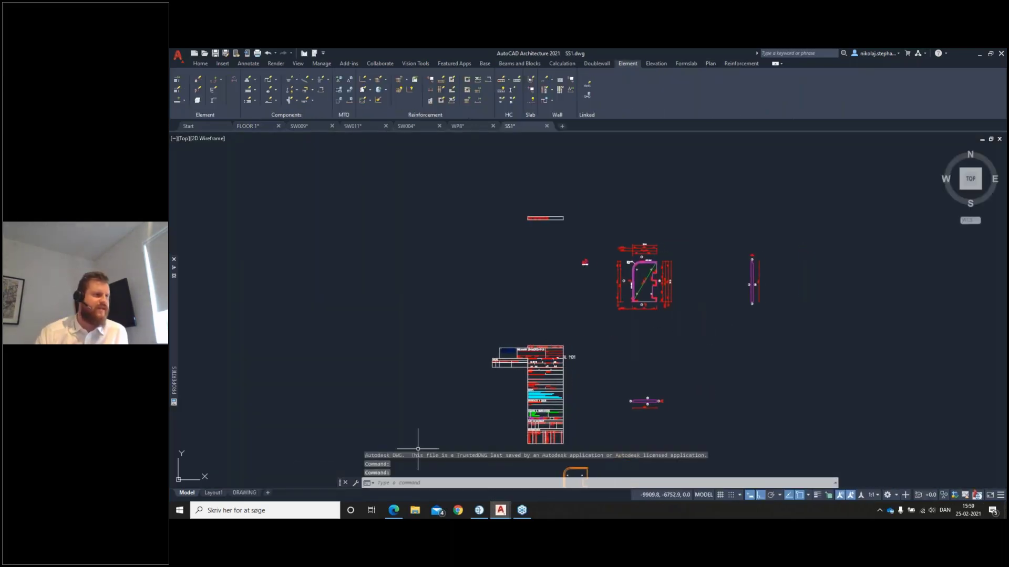
{"action": "left_click", "coordinate": [245, 493]}
Examine the SS1 sheet, including the dimensioned slab plan with its reinforcement and endcap labels.
{"action": "scroll", "coordinate": [620, 355], "scroll_direction": "down", "scroll_amount": 5}
{"action": "scroll", "coordinate": [653, 337], "scroll_direction": "up", "scroll_amount": 3}
{"action": "scroll", "coordinate": [653, 338], "scroll_direction": "down", "scroll_amount": 2}
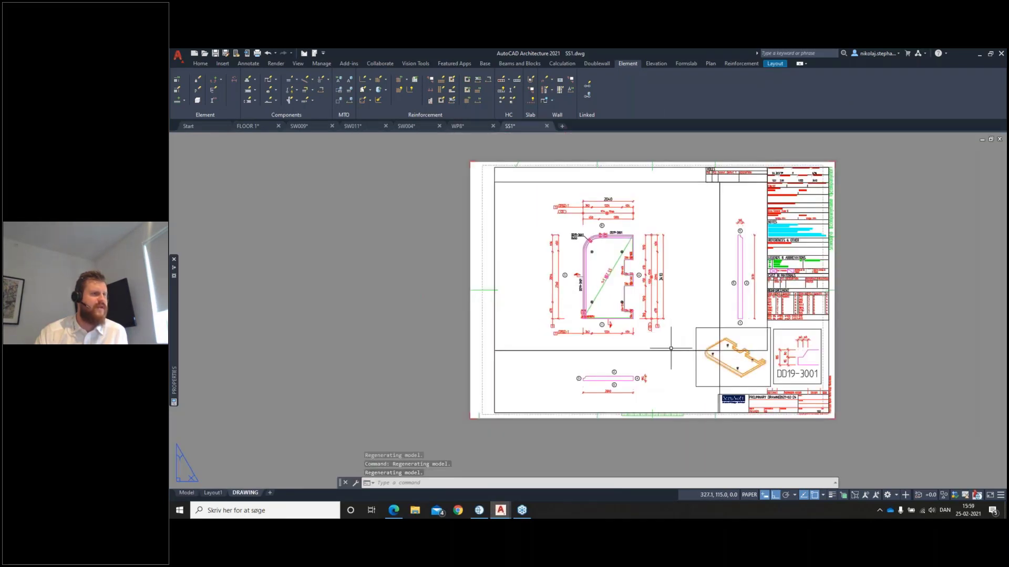
{"action": "scroll", "coordinate": [685, 365], "scroll_direction": "up", "scroll_amount": 2}
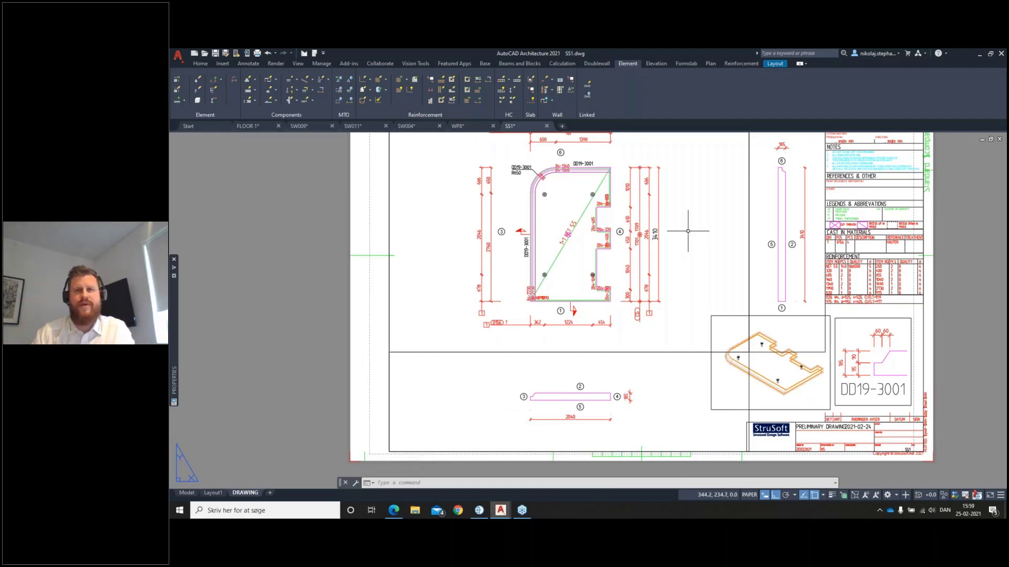
{"action": "scroll", "coordinate": [726, 215], "scroll_direction": "down", "scroll_amount": 3}
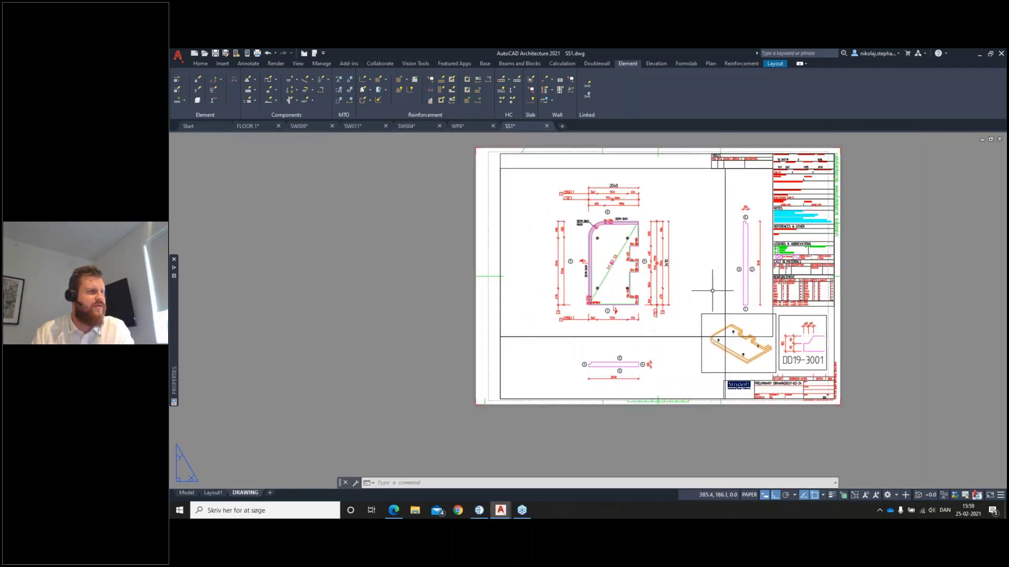
{"action": "scroll", "coordinate": [710, 248], "scroll_direction": "up", "scroll_amount": 2}
{"action": "scroll", "coordinate": [677, 239], "scroll_direction": "up", "scroll_amount": 2}
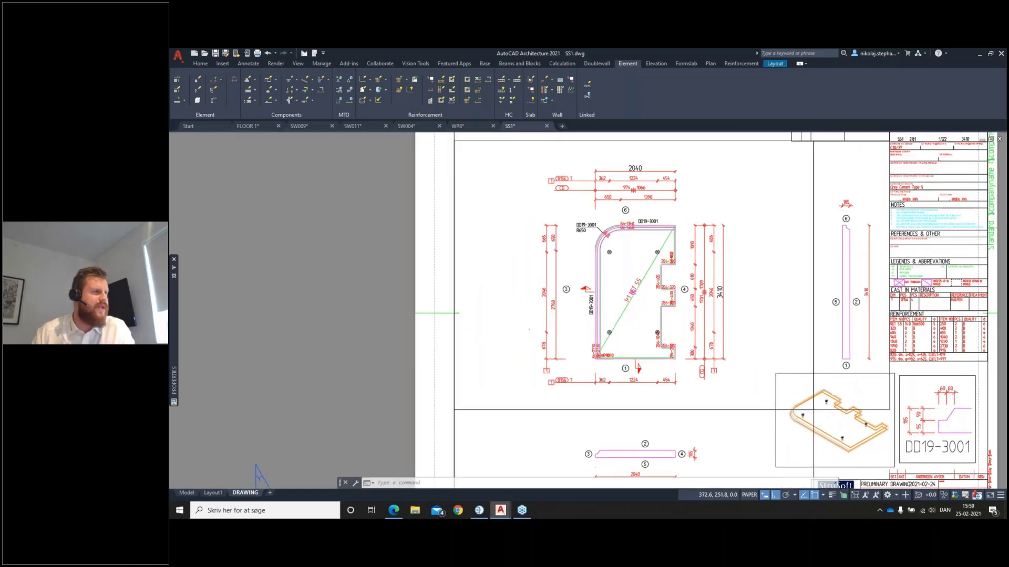
{"action": "scroll", "coordinate": [435, 212], "scroll_direction": "down", "scroll_amount": 2}
{"action": "middle_click_drag", "start_coordinate": [437, 214], "coordinate": [699, 286]}
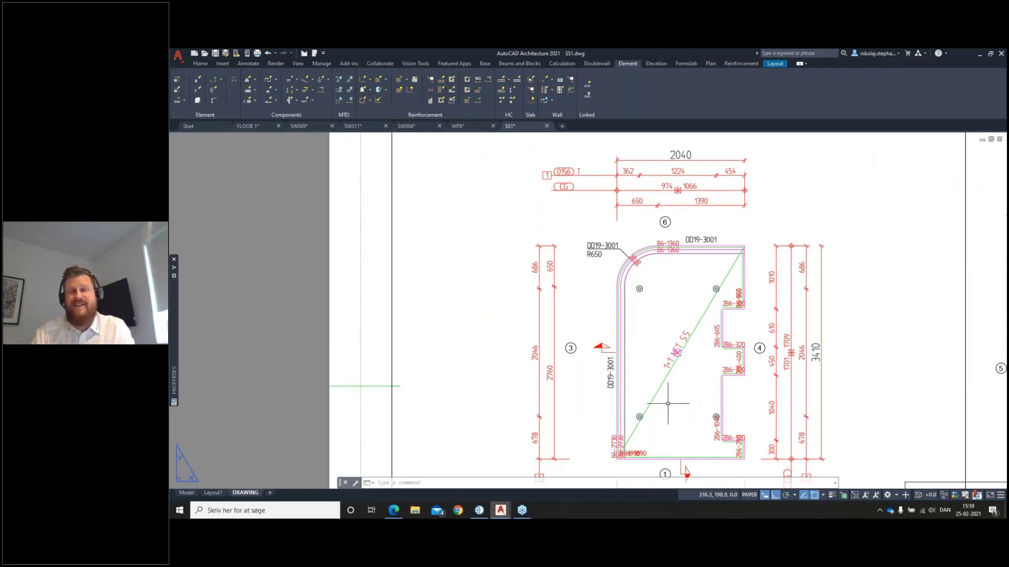
{"action": "scroll", "coordinate": [674, 314], "scroll_direction": "down", "scroll_amount": 2}
{"action": "middle_click_drag", "start_coordinate": [778, 336], "coordinate": [530, 302]}
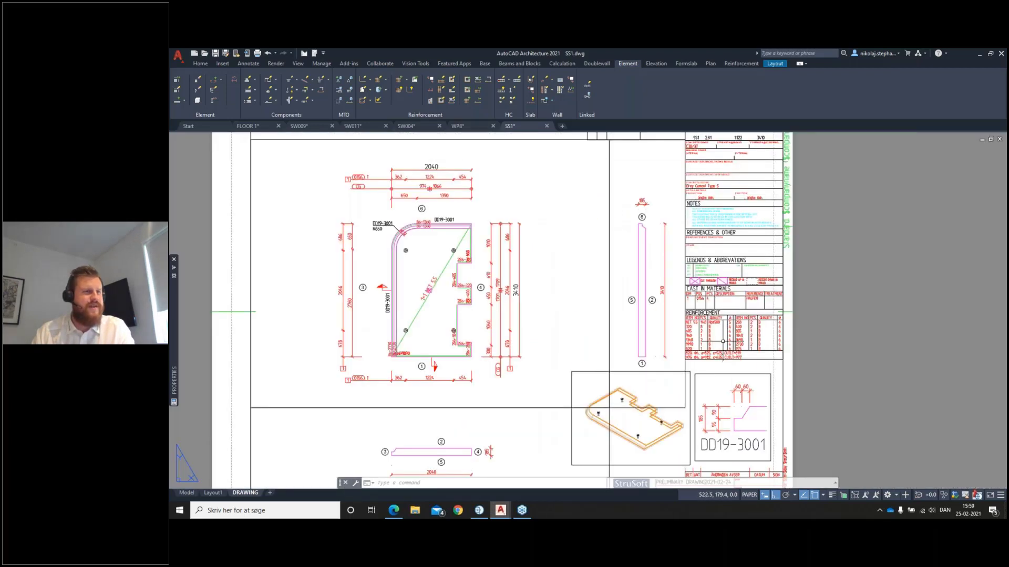
Inspect the reinforcement and cast-in material tables and the title block data on the SS1 sheet.
{"action": "scroll", "coordinate": [656, 324], "scroll_direction": "up", "scroll_amount": 4}
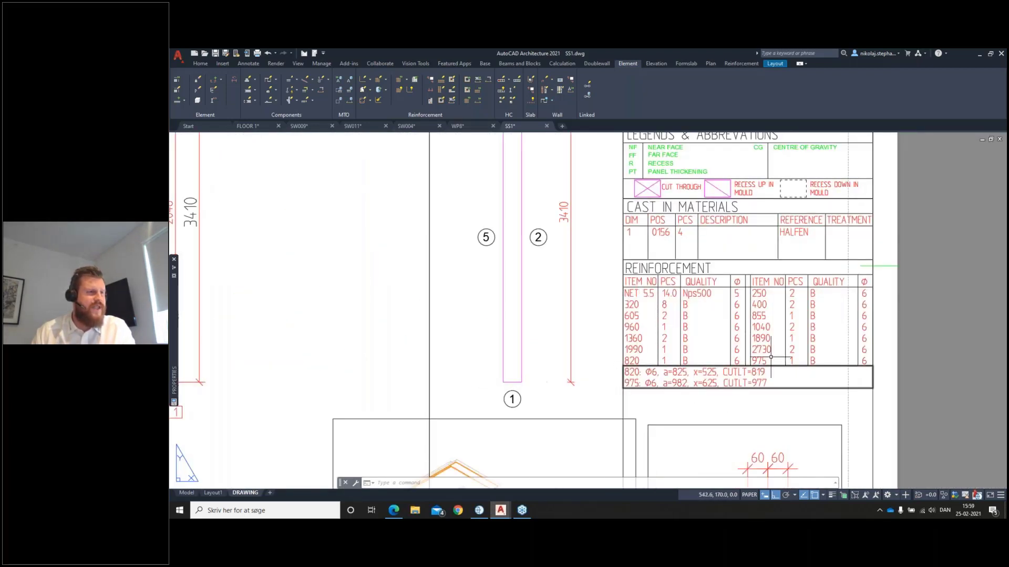
{"action": "scroll", "coordinate": [679, 268], "scroll_direction": "down", "scroll_amount": 4}
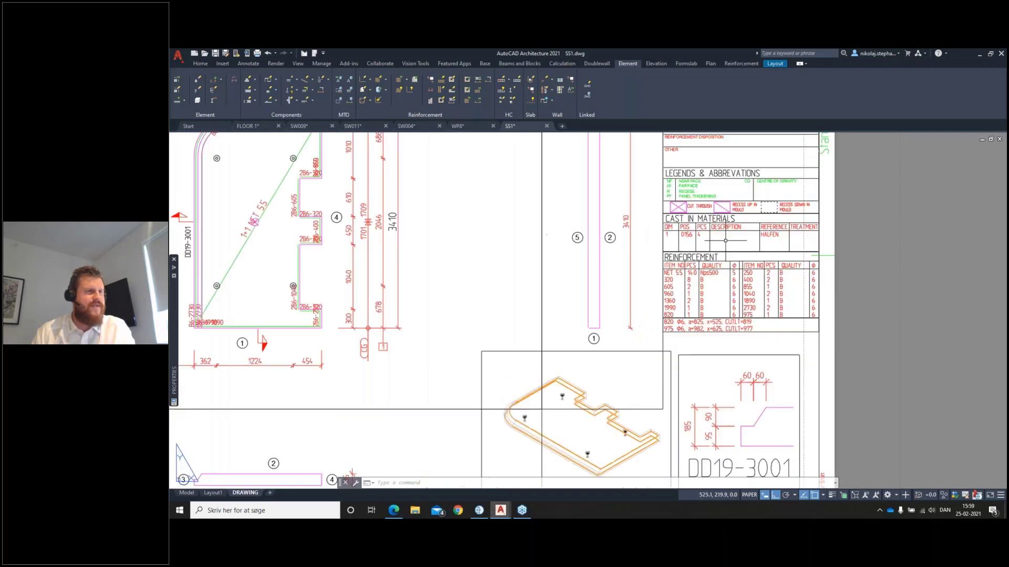
{"action": "middle_click_drag", "start_coordinate": [623, 244], "coordinate": [604, 298]}
{"action": "middle_click_drag", "start_coordinate": [696, 139], "coordinate": [684, 193]}
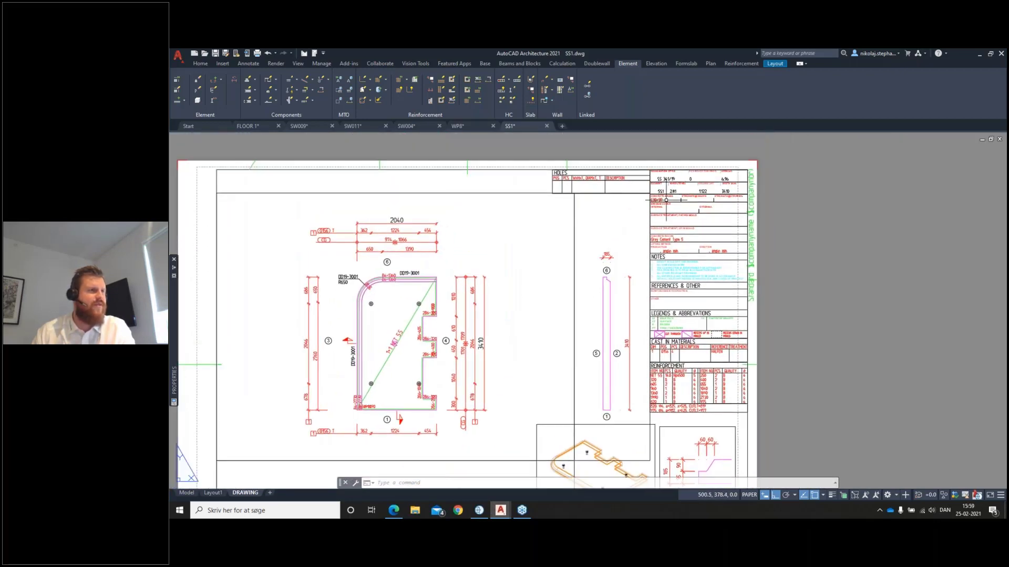
{"action": "scroll", "coordinate": [609, 263], "scroll_direction": "down", "scroll_amount": 5}
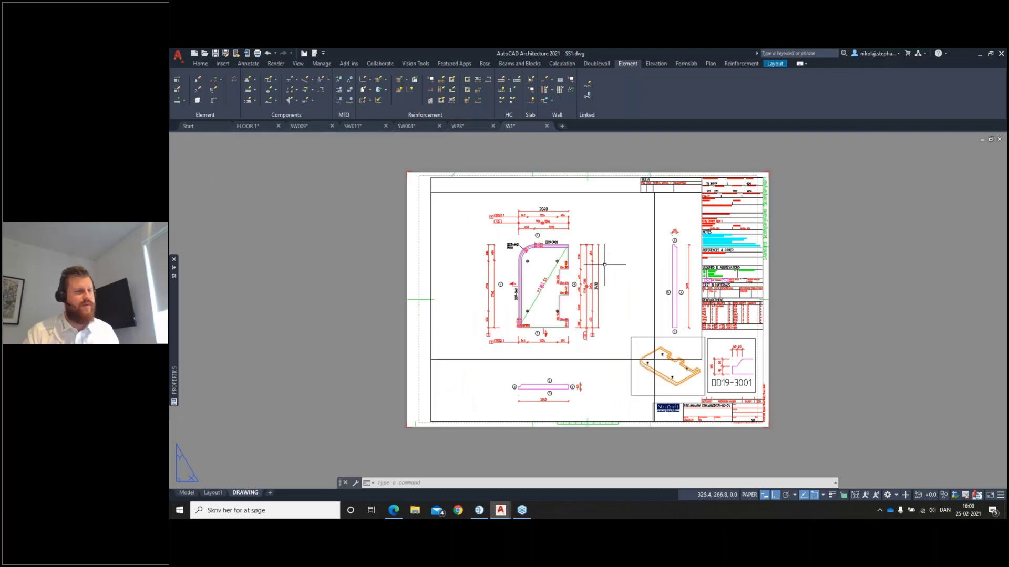
{"action": "middle_click_drag", "start_coordinate": [586, 266], "coordinate": [602, 279]}
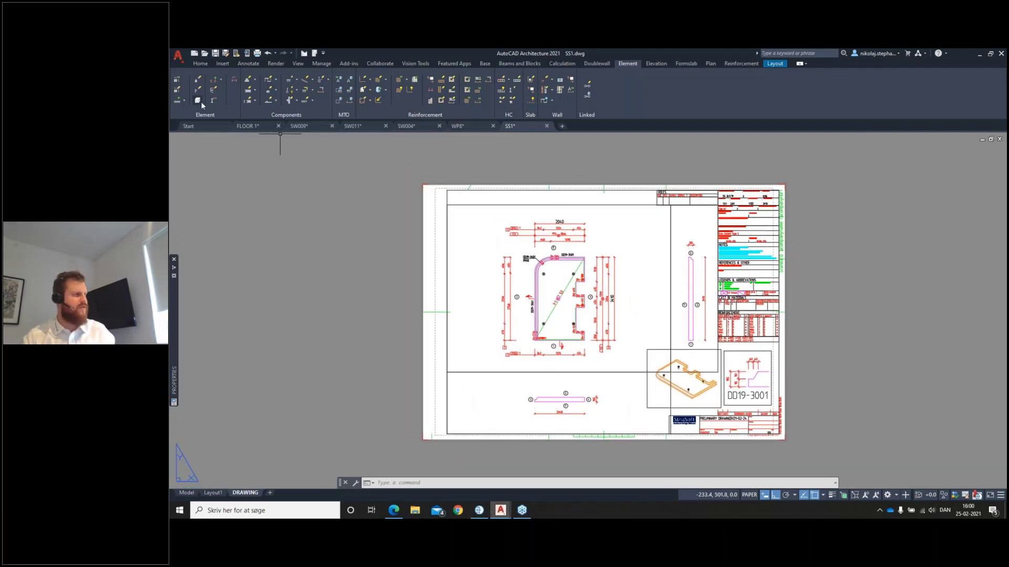
Return to the FLOOR 1 plan and start a hollowcore slab with section 19 and the default properties.
{"action": "left_click", "coordinate": [252, 129]}
{"action": "scroll", "coordinate": [491, 235], "scroll_direction": "down", "scroll_amount": 2}
{"action": "mouse_move", "coordinate": [660, 190]}
{"action": "middle_mouse_down"}
{"action": "mouse_move", "coordinate": [639, 284]}
{"action": "mouse_move", "coordinate": [584, 298]}
{"action": "middle_mouse_up"}
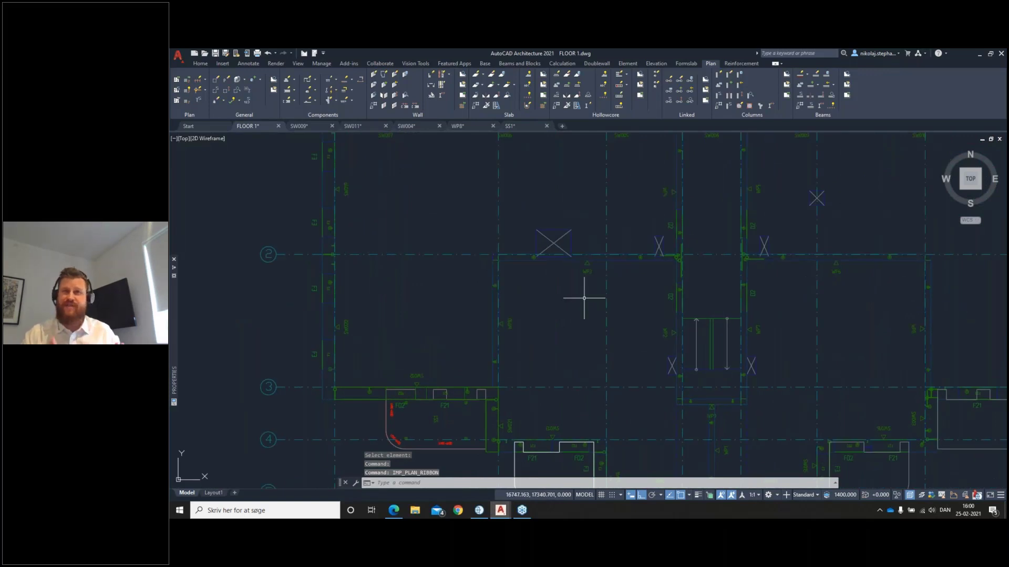
{"action": "scroll", "coordinate": [597, 339], "scroll_direction": "down", "scroll_amount": 2}
{"action": "scroll", "coordinate": [607, 331], "scroll_direction": "up", "scroll_amount": 2}
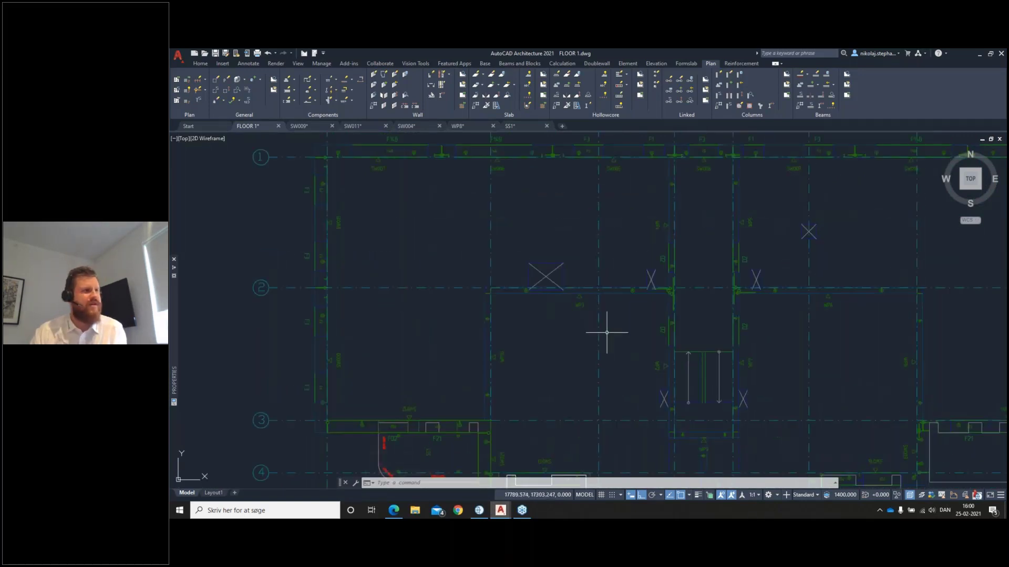
{"action": "left_click", "coordinate": [557, 77]}
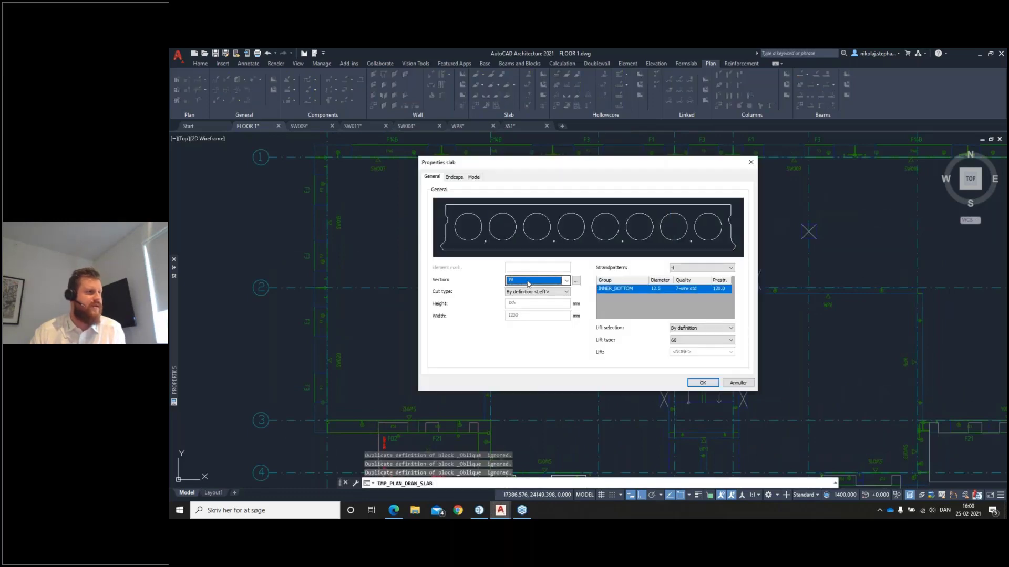
{"action": "left_click", "coordinate": [567, 281]}
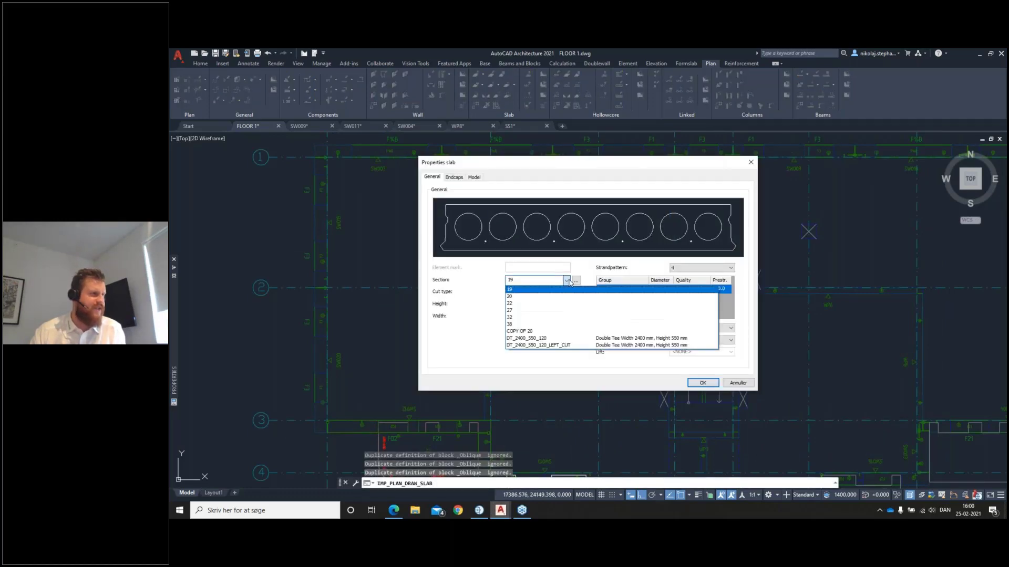
{"action": "left_click", "coordinate": [526, 289]}
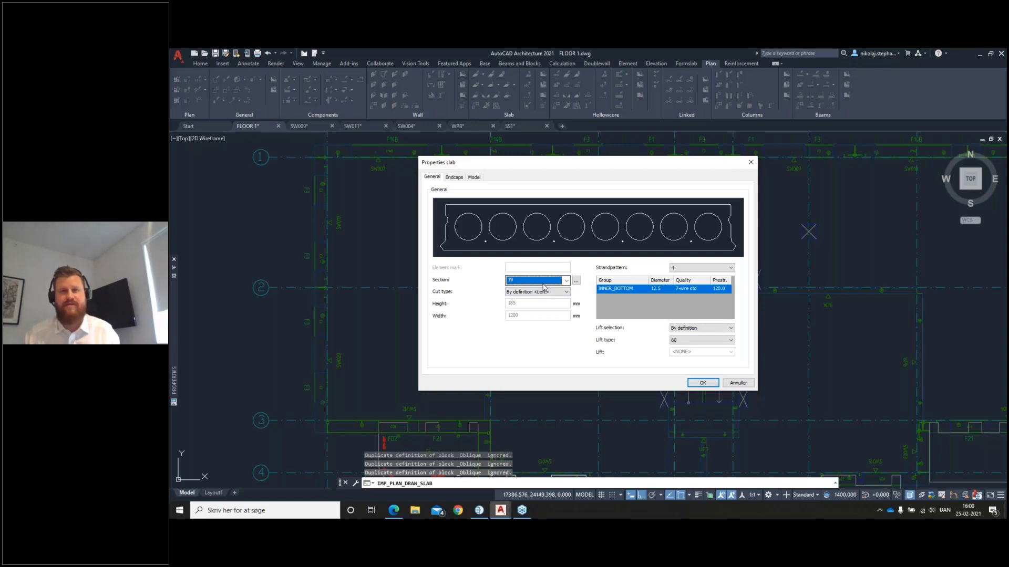
{"action": "left_click", "coordinate": [713, 385]}
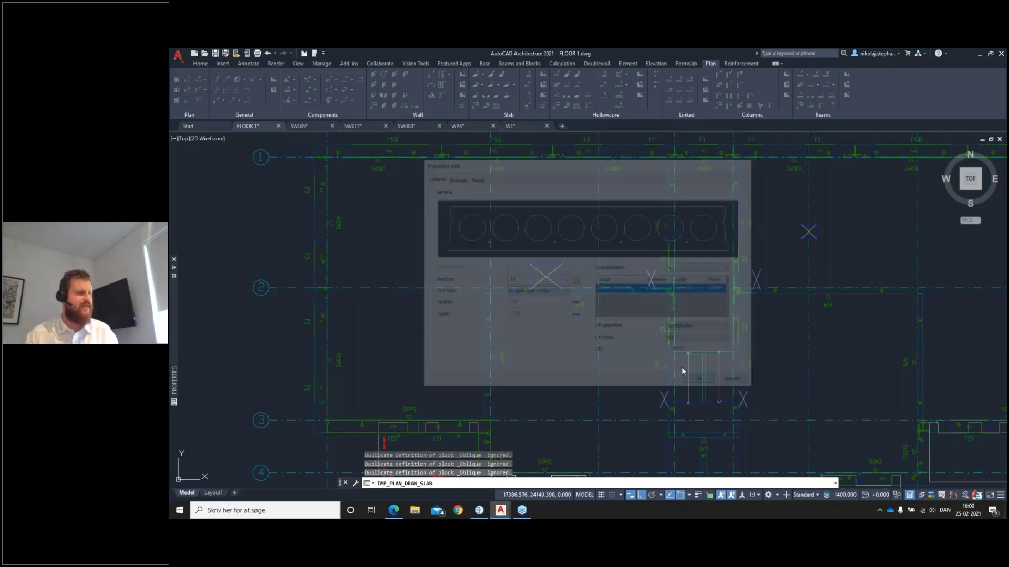
Define the rectangular hollowcore area from the corner at grid A/1 to the wall corner beside grid D/2.
{"action": "middle_click_drag", "start_coordinate": [449, 262], "coordinate": [458, 280]}
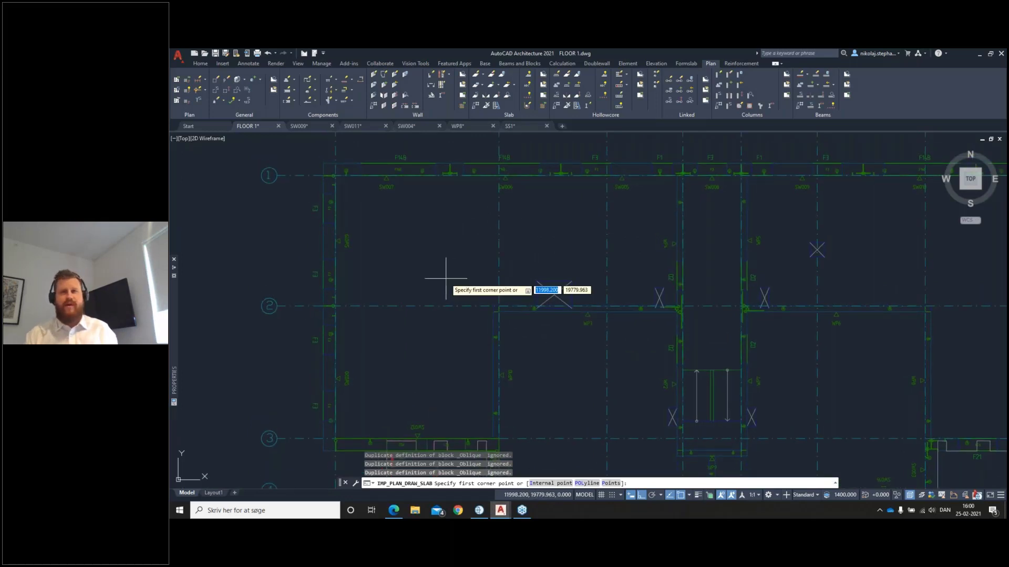
{"action": "scroll", "coordinate": [326, 168], "scroll_direction": "up", "scroll_amount": 10}
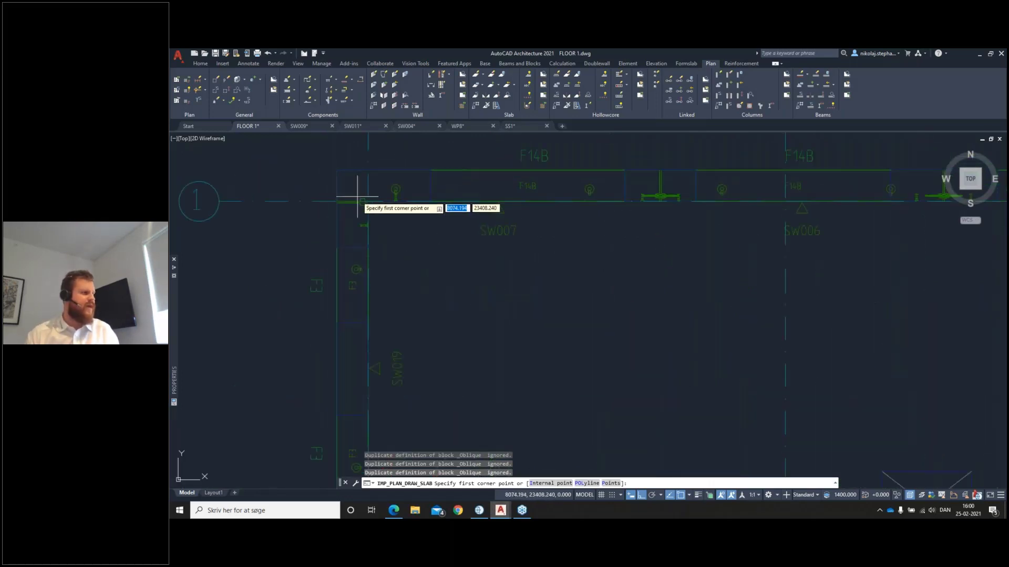
{"action": "left_click", "coordinate": [377, 194]}
{"action": "scroll", "coordinate": [525, 284], "scroll_direction": "up", "scroll_amount": 5}
{"action": "middle_click_drag", "start_coordinate": [648, 316], "coordinate": [624, 294]}
{"action": "scroll", "coordinate": [451, 223], "scroll_direction": "down", "scroll_amount": 3}
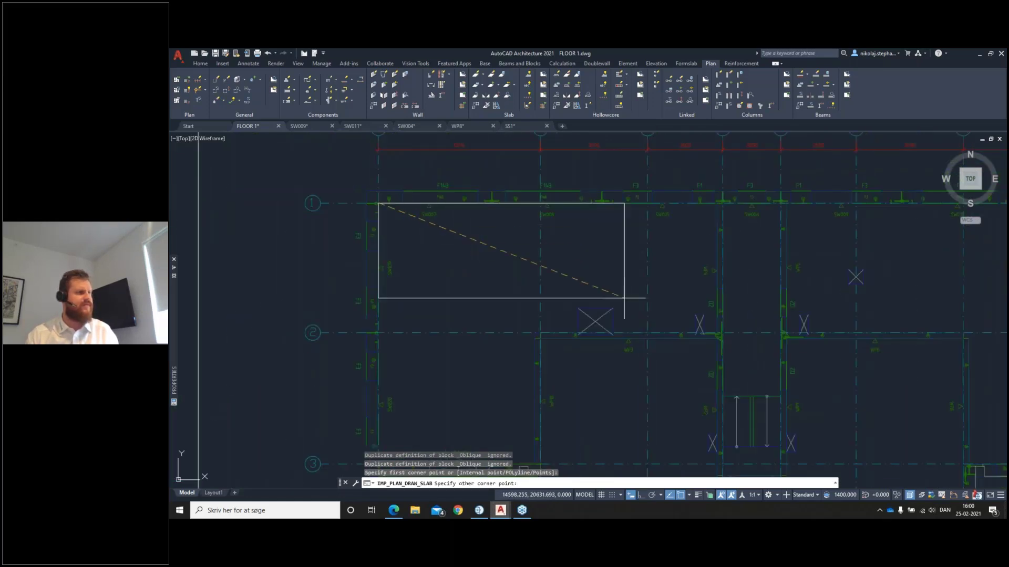
{"action": "scroll", "coordinate": [725, 336], "scroll_direction": "up", "scroll_amount": 5}
{"action": "scroll", "coordinate": [806, 325], "scroll_direction": "up", "scroll_amount": 4}
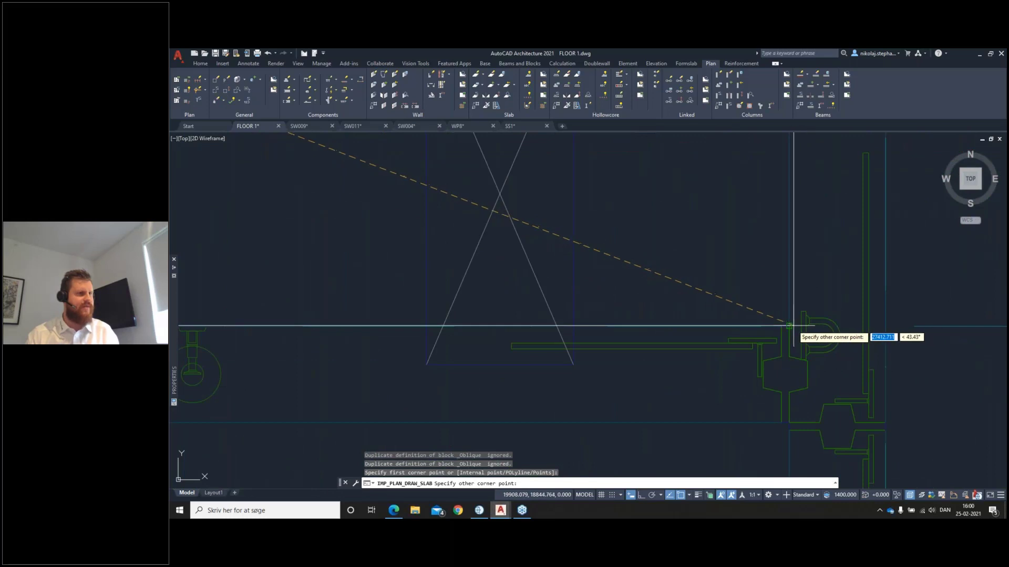
{"action": "left_click", "coordinate": [788, 326]}
{"action": "scroll", "coordinate": [682, 337], "scroll_direction": "down", "scroll_amount": 6}
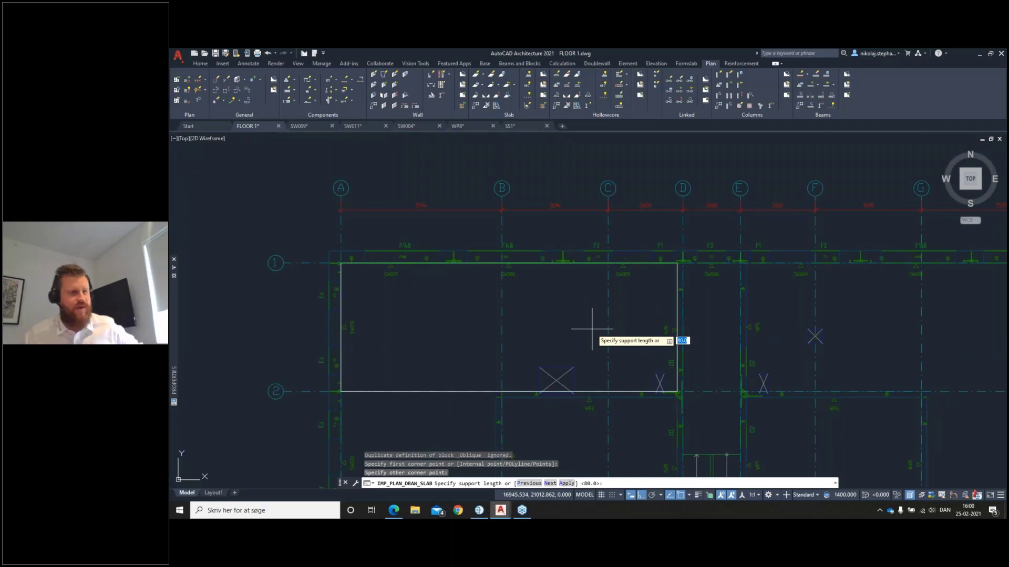
Accept the default support lengths of 80 mm on the hollowcore area's long edges and 0 on its short edges.
{"action": "key", "text": "Return"}
{"action": "key", "text": "Return"}
{"action": "key", "text": "Return"}
{"action": "key", "text": "Return"}
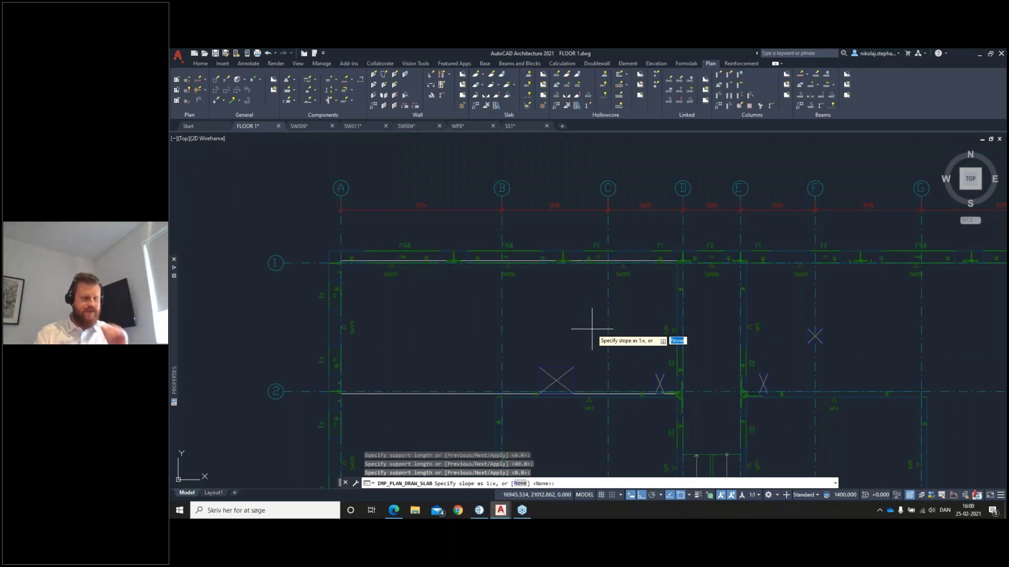
Lay out the hollowcore slabs with no slope, basing the division on the crossed opening between grids B and C and applying the default non-complete slab placement.
{"action": "key", "text": "Return"}
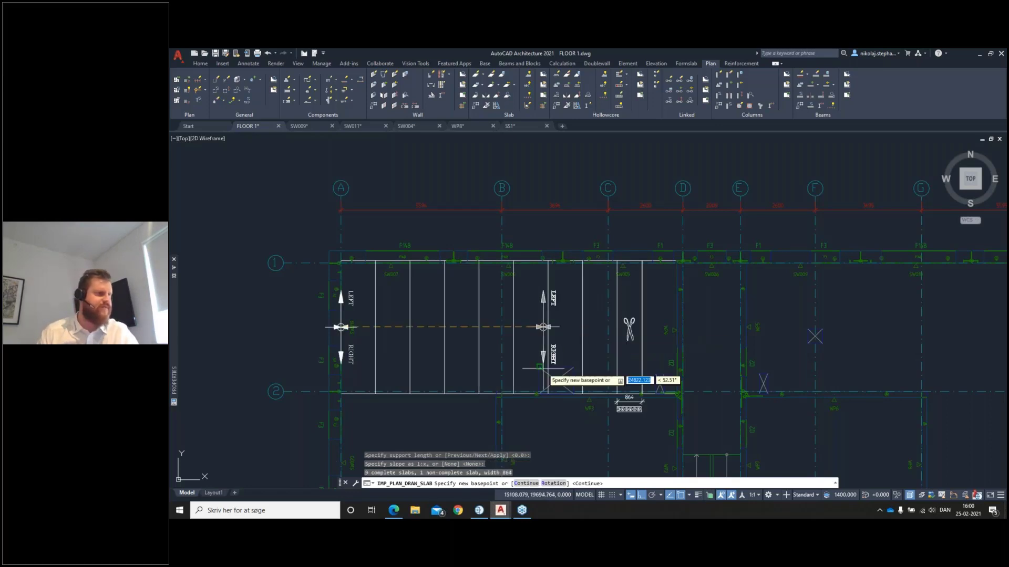
{"action": "left_click", "coordinate": [538, 367]}
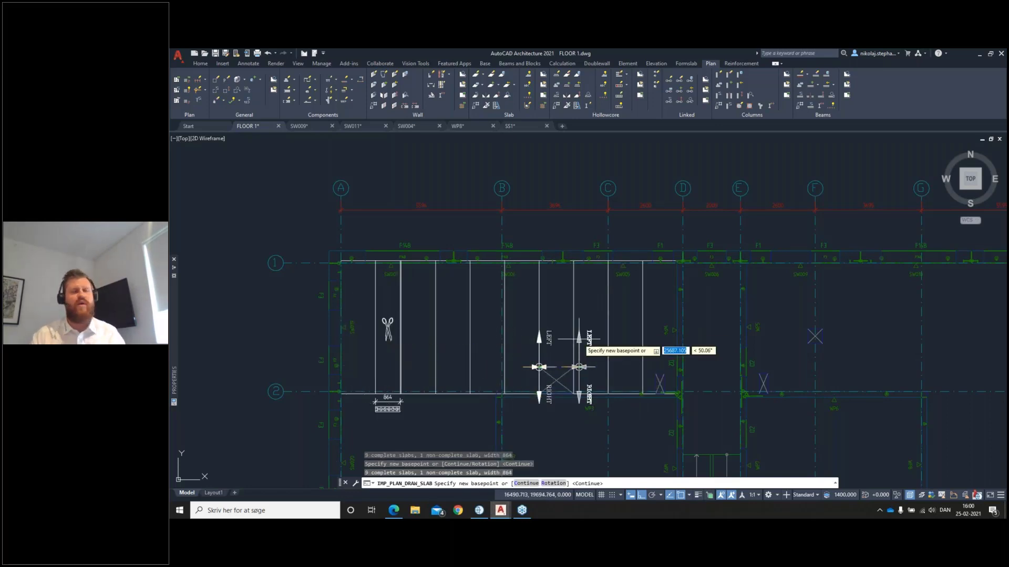
{"action": "scroll", "coordinate": [416, 374], "scroll_direction": "up", "scroll_amount": 4}
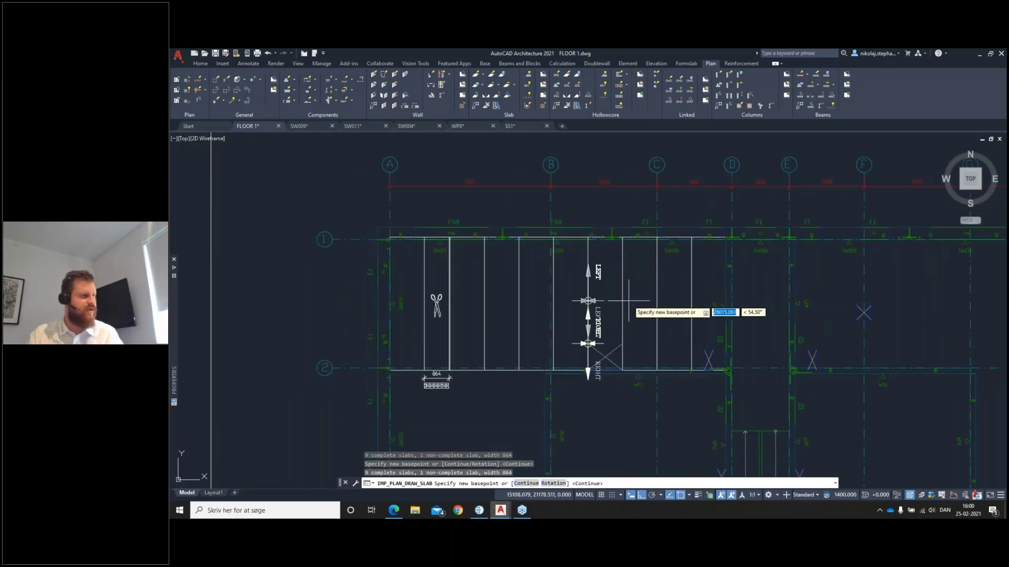
{"action": "scroll", "coordinate": [496, 355], "scroll_direction": "down", "scroll_amount": 2}
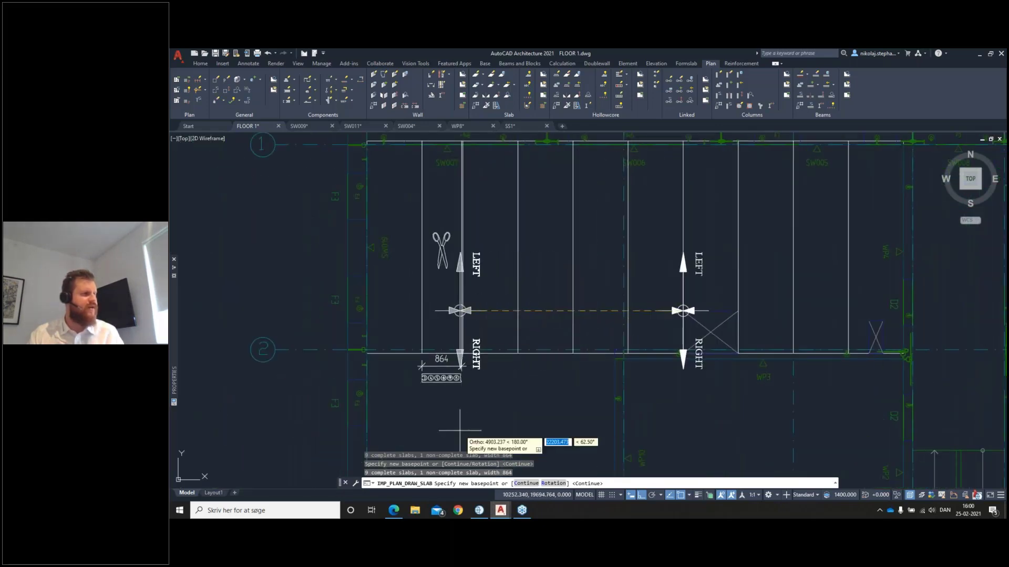
{"action": "scroll", "coordinate": [441, 405], "scroll_direction": "up", "scroll_amount": 2}
{"action": "scroll", "coordinate": [420, 386], "scroll_direction": "down", "scroll_amount": 4}
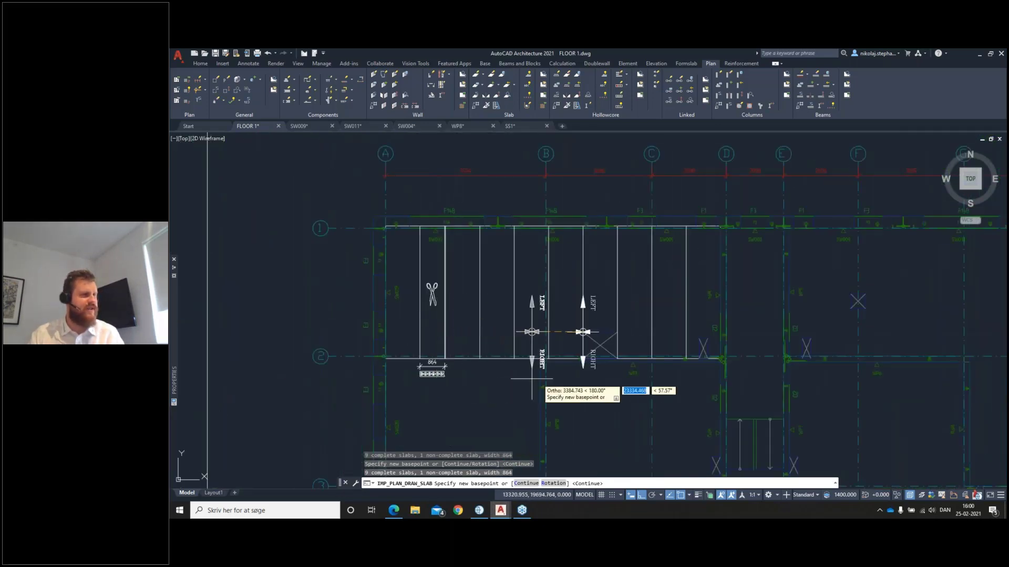
{"action": "left_click", "coordinate": [600, 403]}
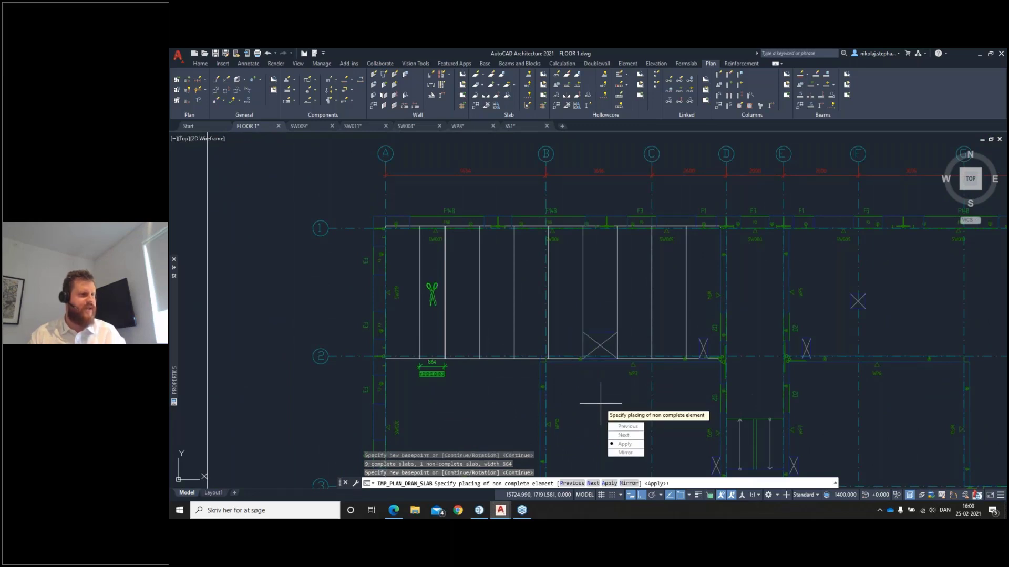
{"action": "key", "text": "Return"}
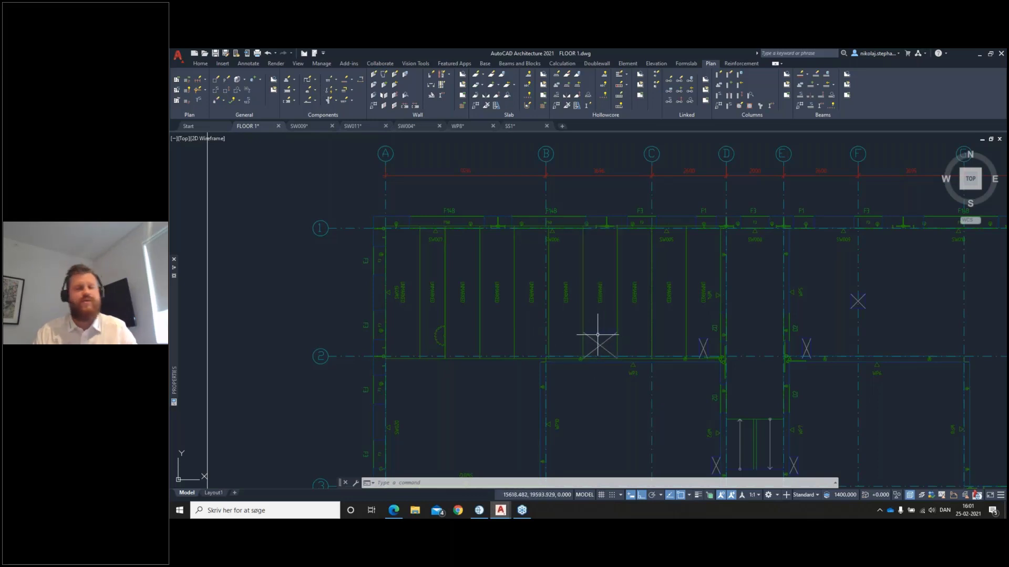
Select all hollowcore slabs between grids A and D, leave the grid lines out of the selection, and start editing the slabs.
{"action": "scroll", "coordinate": [580, 281], "scroll_direction": "up", "scroll_amount": 2}
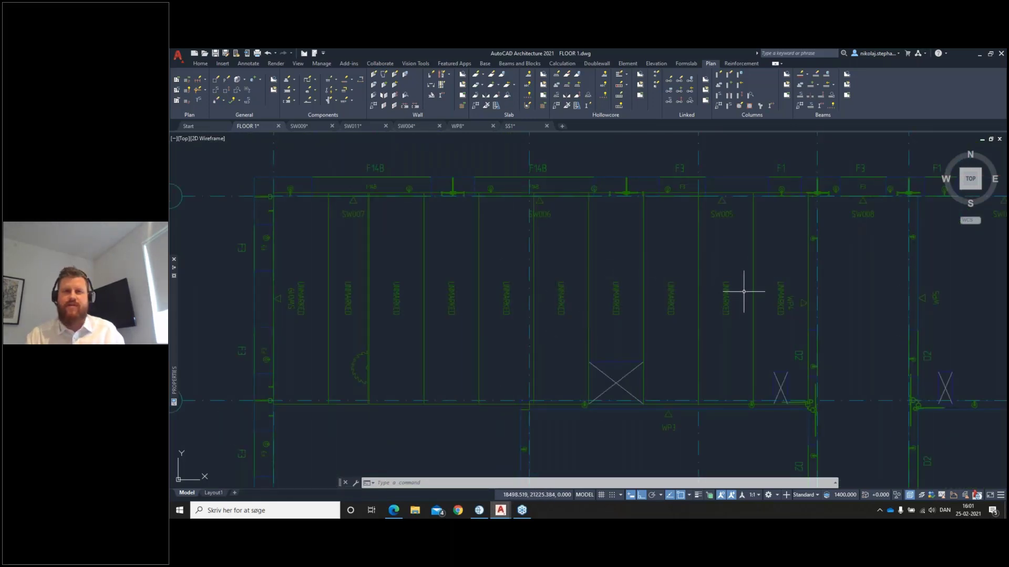
{"action": "left_click", "coordinate": [772, 251]}
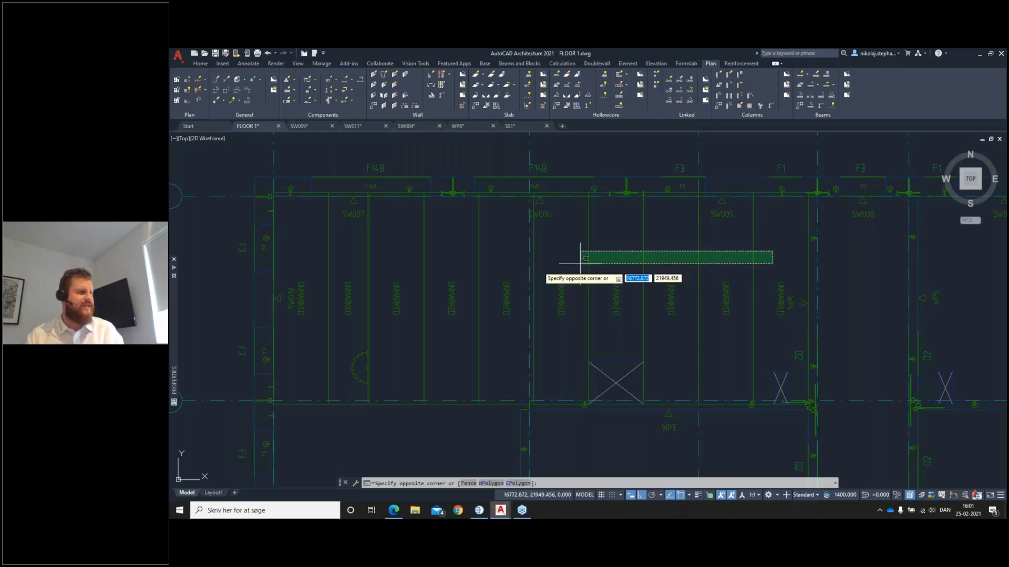
{"action": "left_click", "coordinate": [307, 293]}
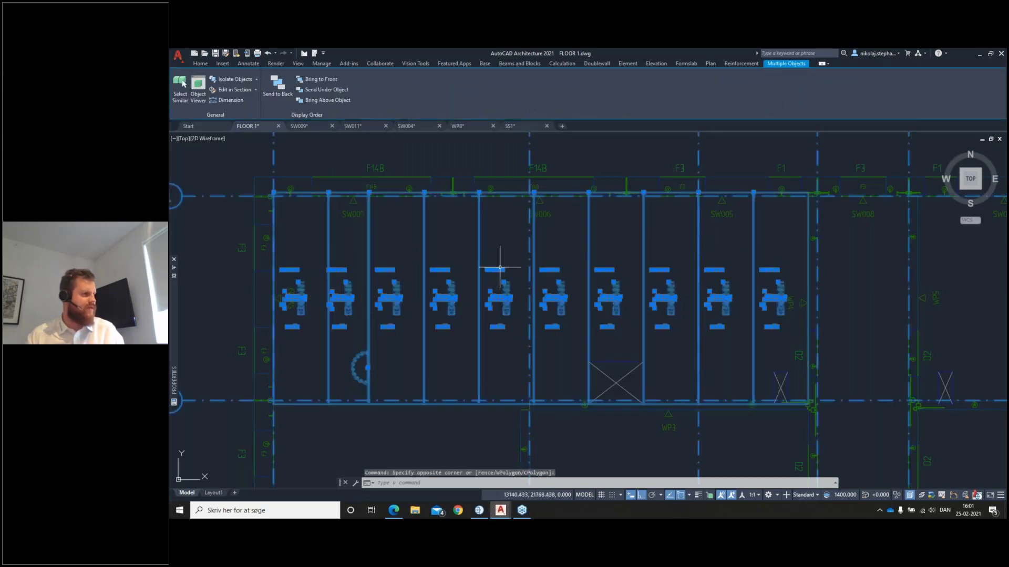
{"action": "scroll", "coordinate": [542, 222], "scroll_direction": "down", "scroll_amount": 2}
{"action": "left_click", "coordinate": [542, 224], "text": "shift"}
{"action": "left_click", "coordinate": [524, 228], "text": "shift"}
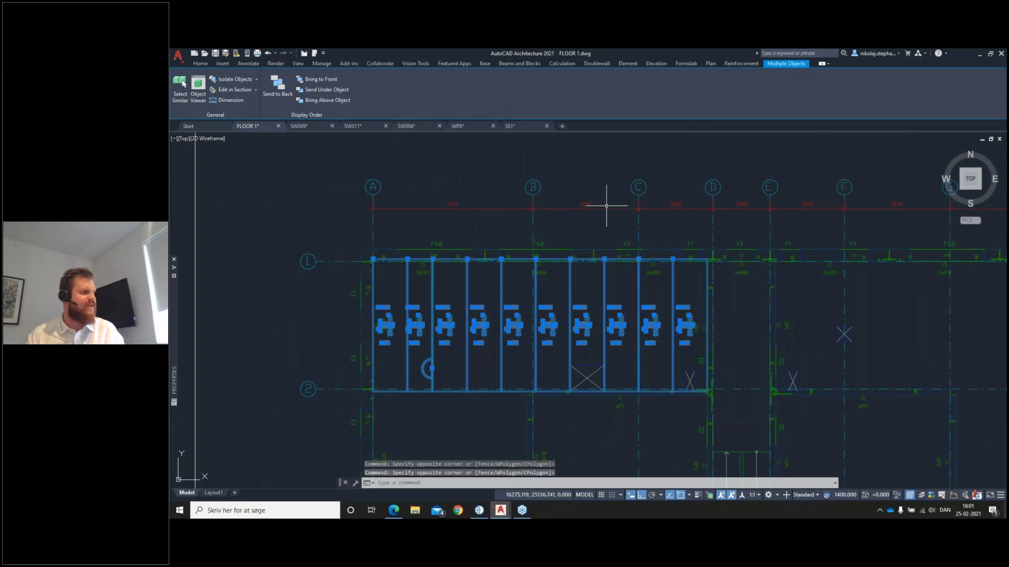
{"action": "left_click", "coordinate": [710, 63]}
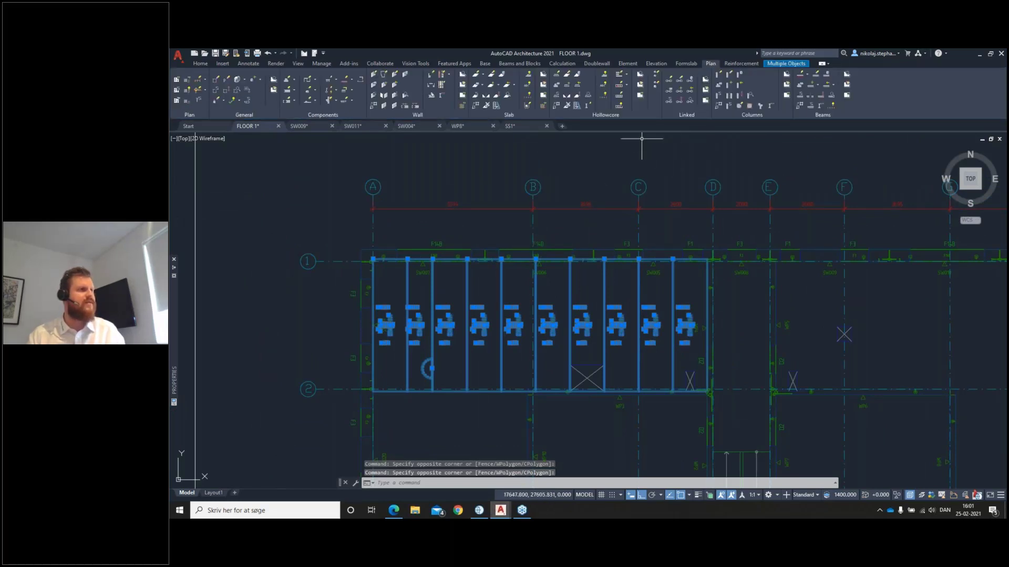
{"action": "left_click", "coordinate": [567, 78]}
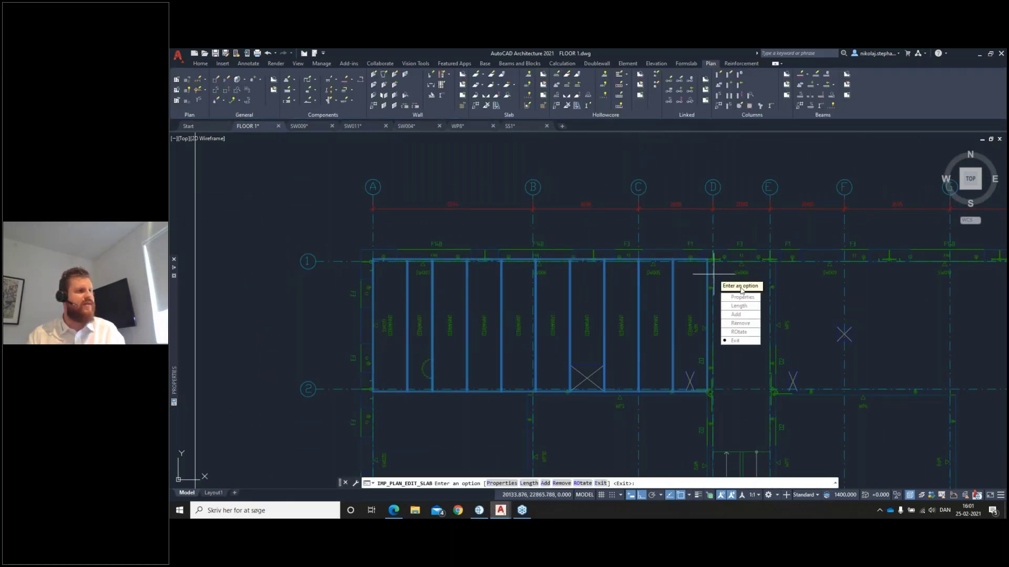
Set the endcaps of the selected hollowcore slabs to HD19-U3 on both the left and right edges.
{"action": "left_click", "coordinate": [739, 298]}
{"action": "left_click", "coordinate": [454, 177]}
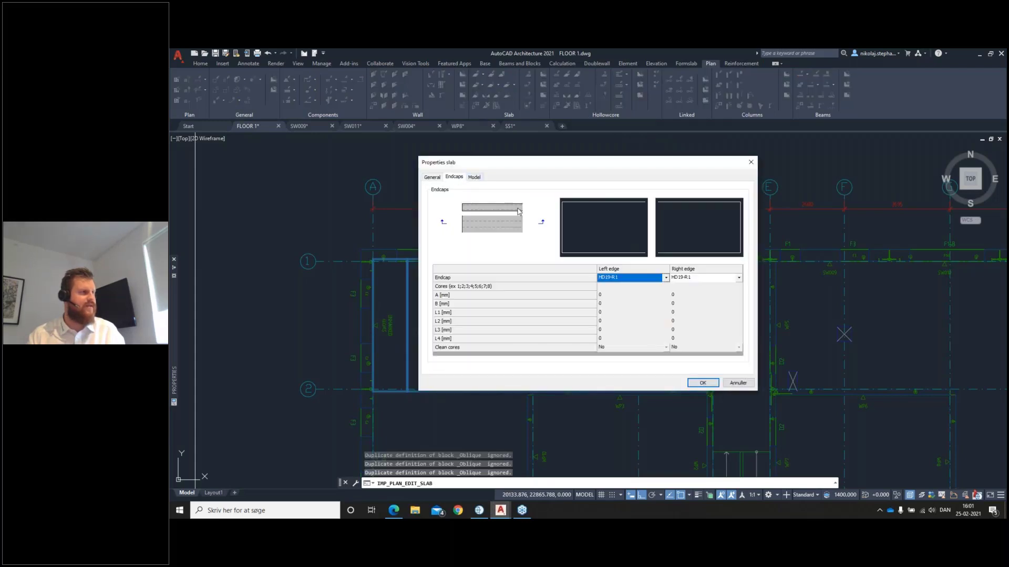
{"action": "left_click", "coordinate": [666, 278]}
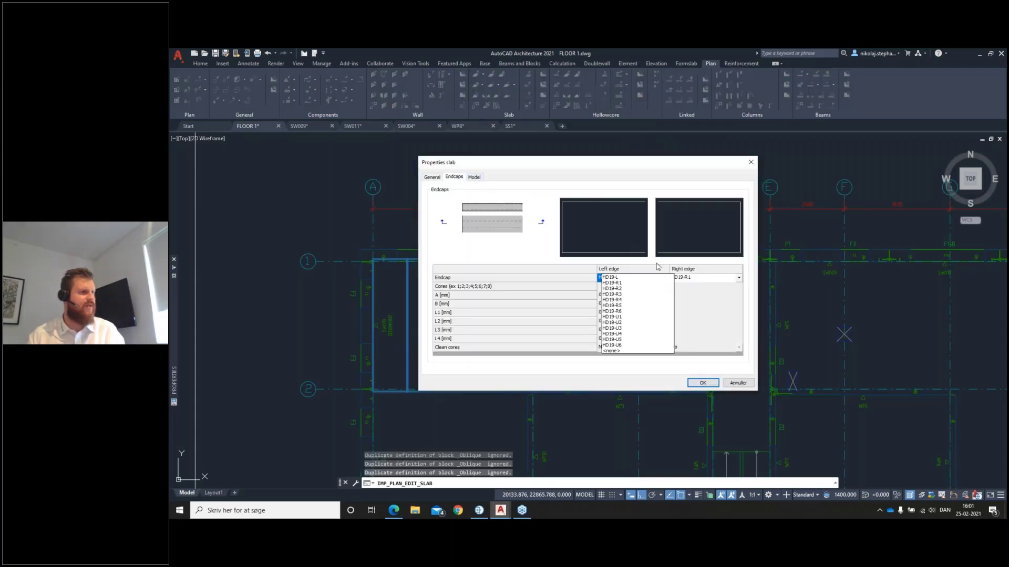
{"action": "left_click", "coordinate": [631, 328]}
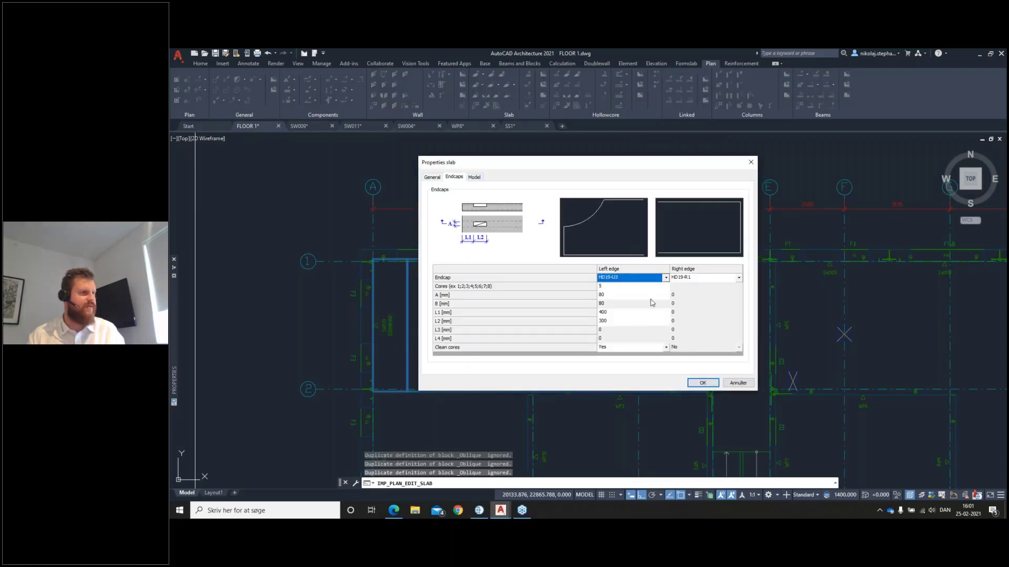
{"action": "left_click", "coordinate": [738, 278]}
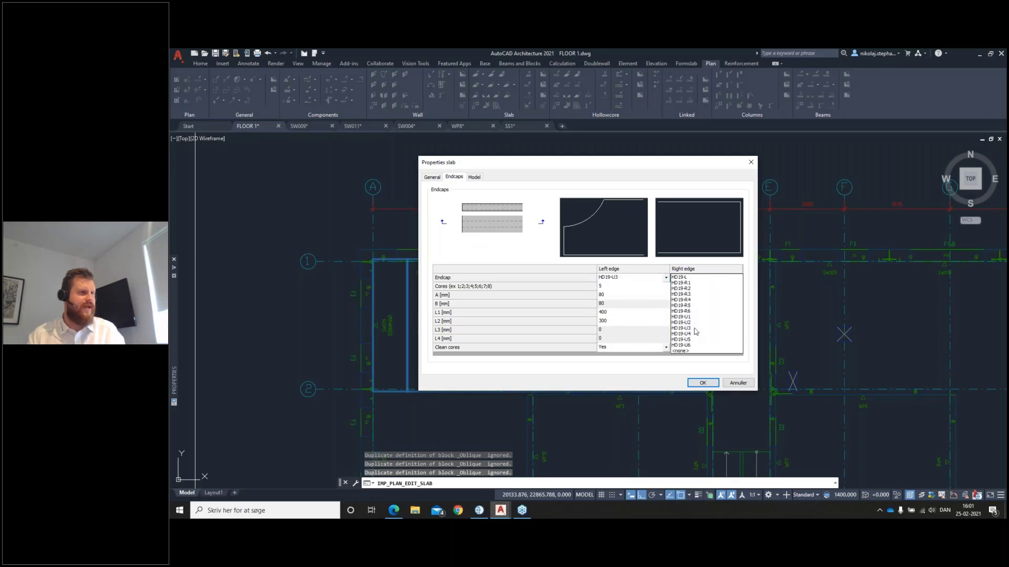
{"action": "left_click", "coordinate": [683, 328]}
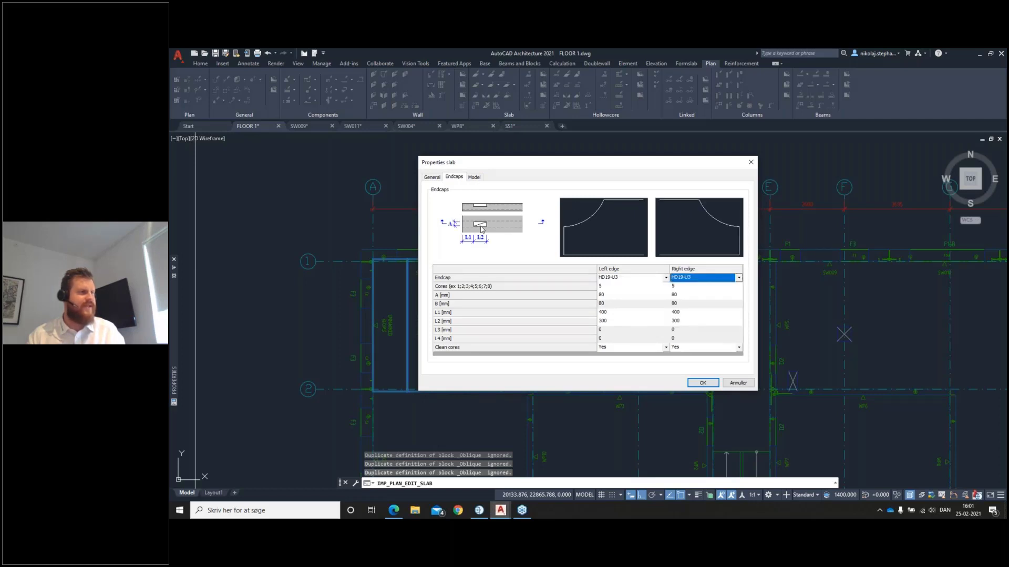
{"action": "left_click", "coordinate": [703, 382]}
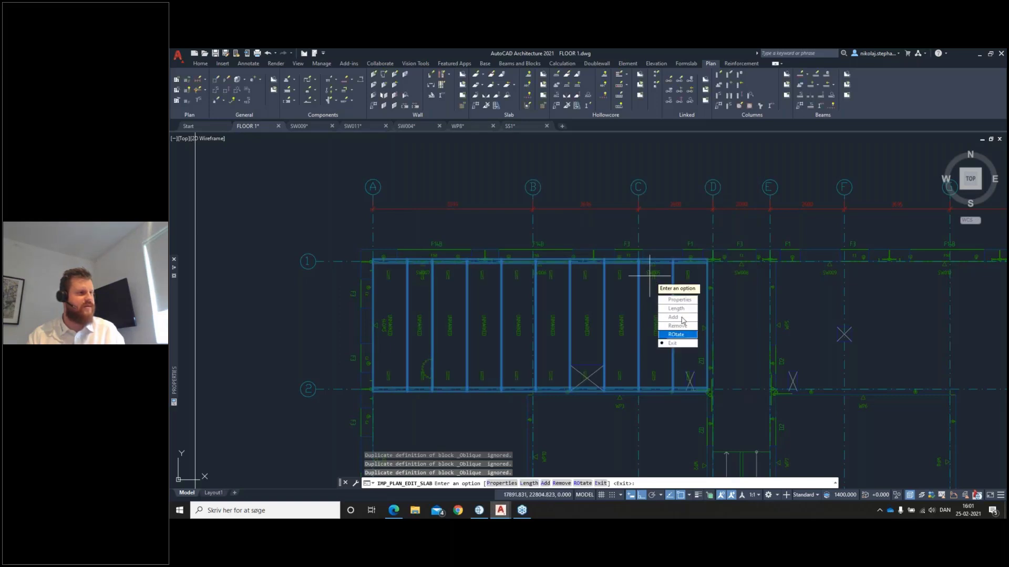
Set the endcaps of the selected hollowcore slabs to HD19-U1 on both the left and right edges.
{"action": "left_click", "coordinate": [683, 299]}
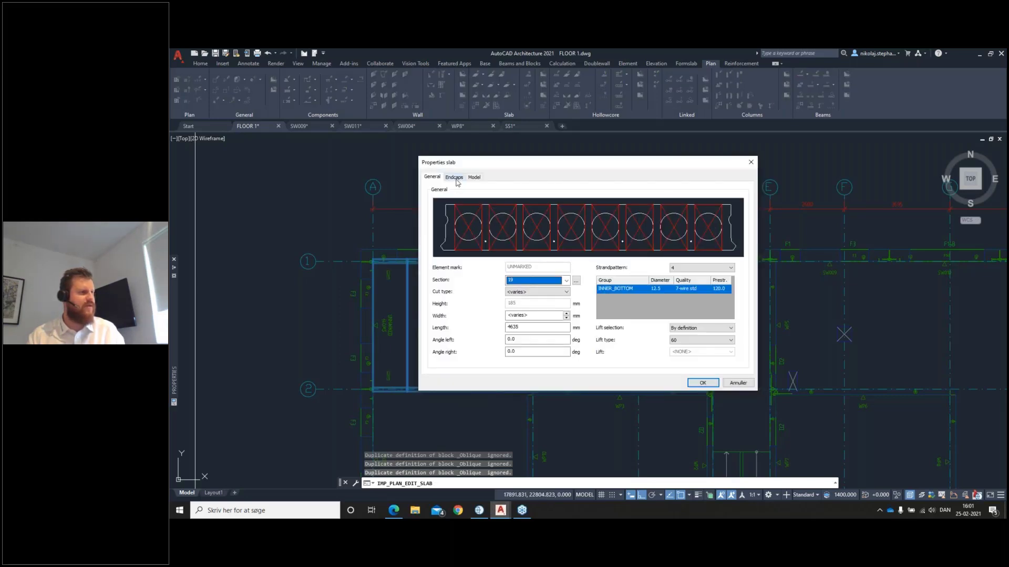
{"action": "left_click", "coordinate": [454, 178]}
{"action": "left_click", "coordinate": [668, 281]}
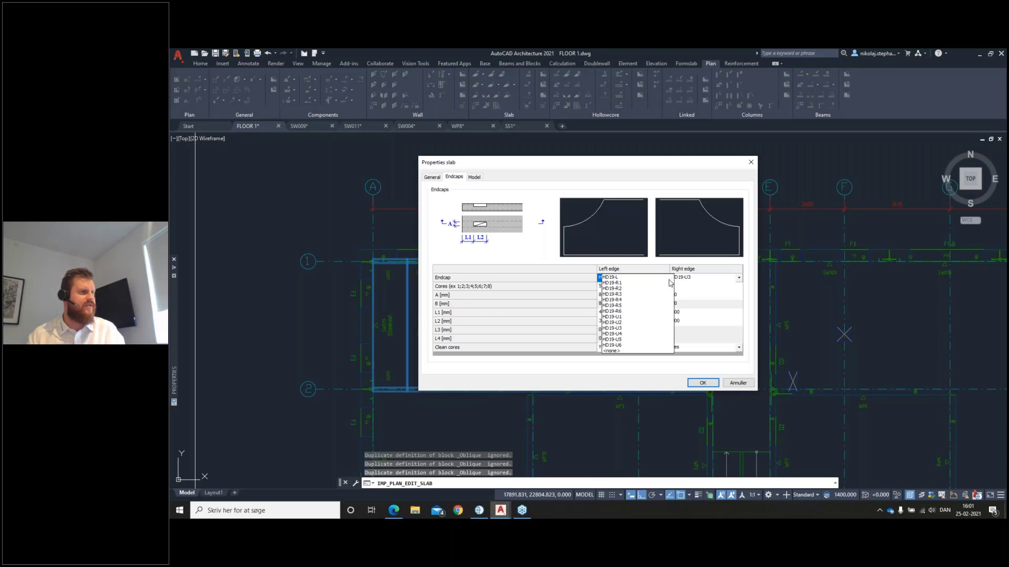
{"action": "left_click", "coordinate": [630, 317]}
{"action": "left_click", "coordinate": [739, 277]}
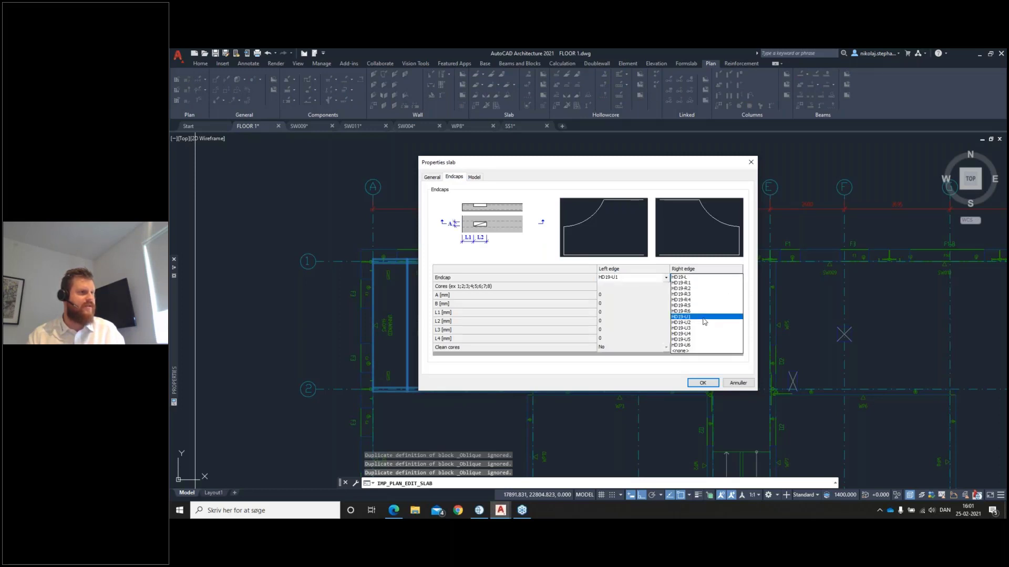
{"action": "left_click", "coordinate": [704, 317]}
{"action": "left_click", "coordinate": [706, 384]}
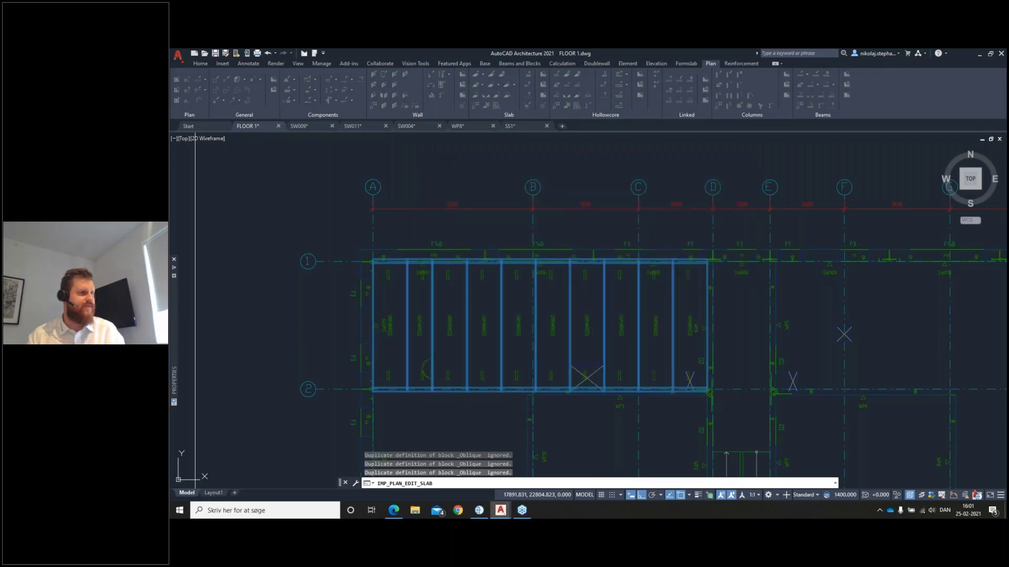
Set the selected slabs' lift selection to By user, choose a lift type and lift, and finish editing the slabs.
{"action": "left_click", "coordinate": [692, 310]}
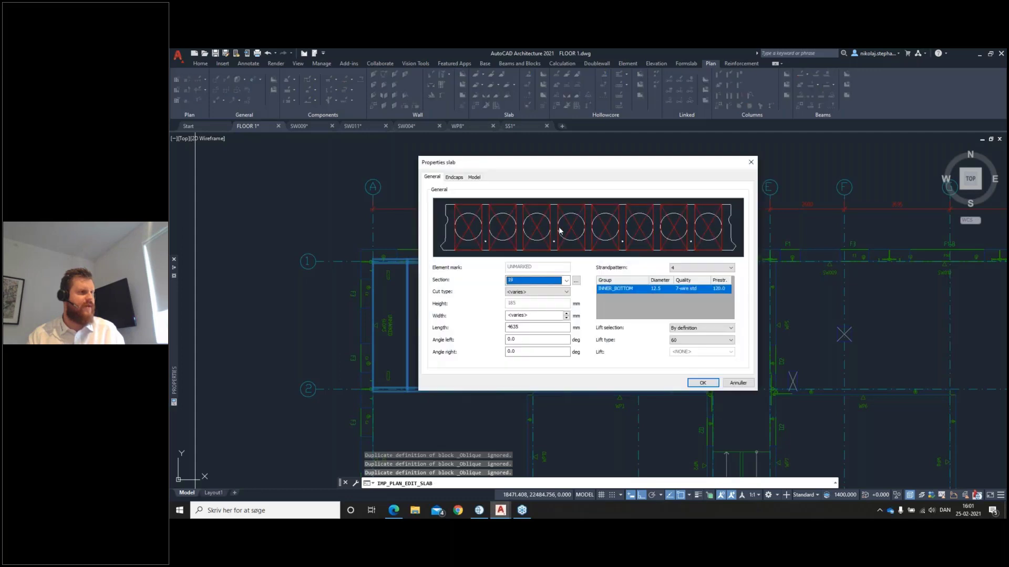
{"action": "left_click", "coordinate": [458, 179]}
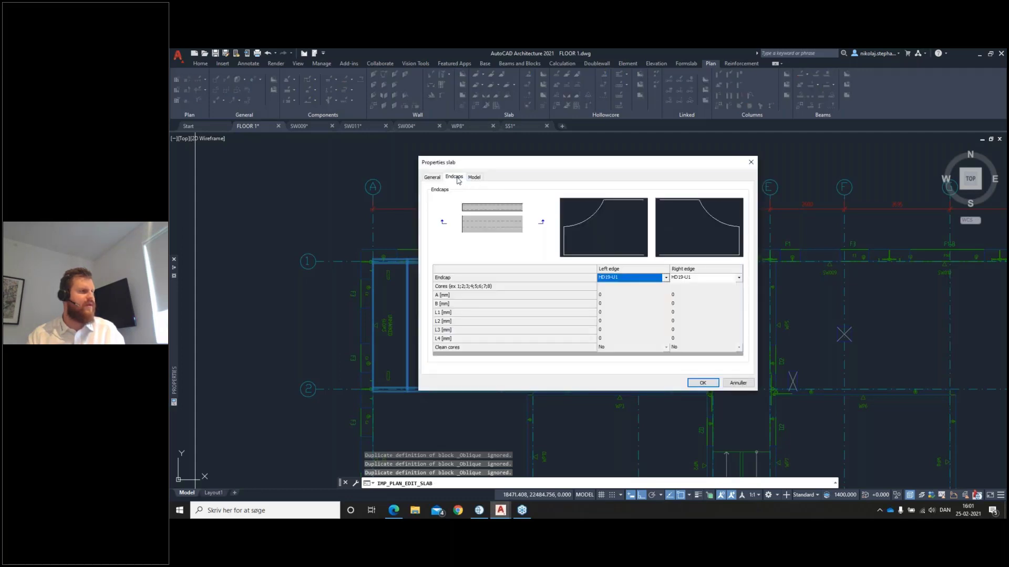
{"action": "left_click", "coordinate": [432, 177]}
{"action": "left_click", "coordinate": [730, 328]}
{"action": "left_click", "coordinate": [725, 345]}
{"action": "left_click", "coordinate": [724, 343]}
{"action": "left_click", "coordinate": [723, 348]}
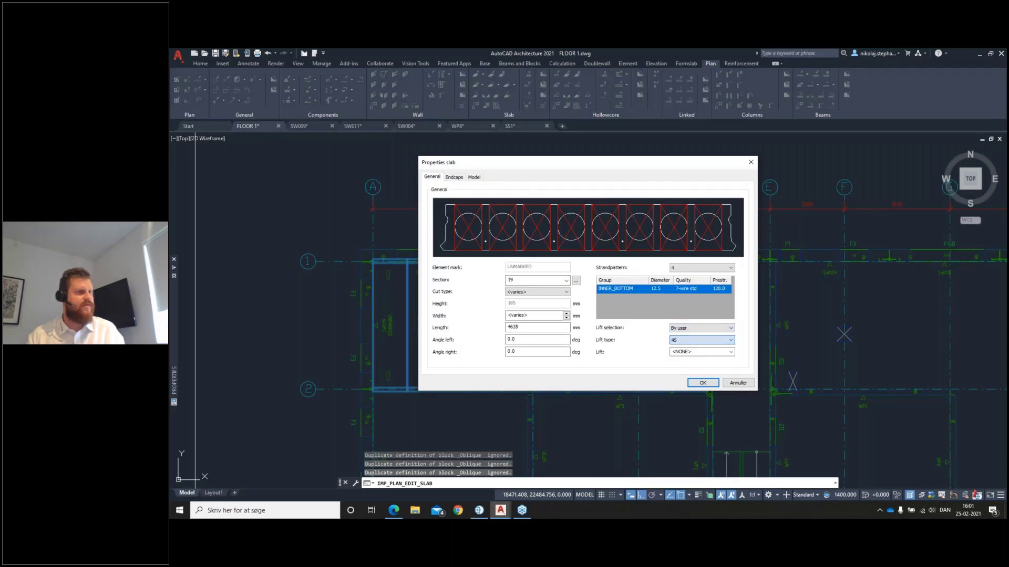
{"action": "left_click", "coordinate": [725, 342]}
{"action": "left_click", "coordinate": [724, 354]}
{"action": "left_click", "coordinate": [720, 352]}
{"action": "left_click", "coordinate": [718, 361]}
{"action": "left_click", "coordinate": [716, 385]}
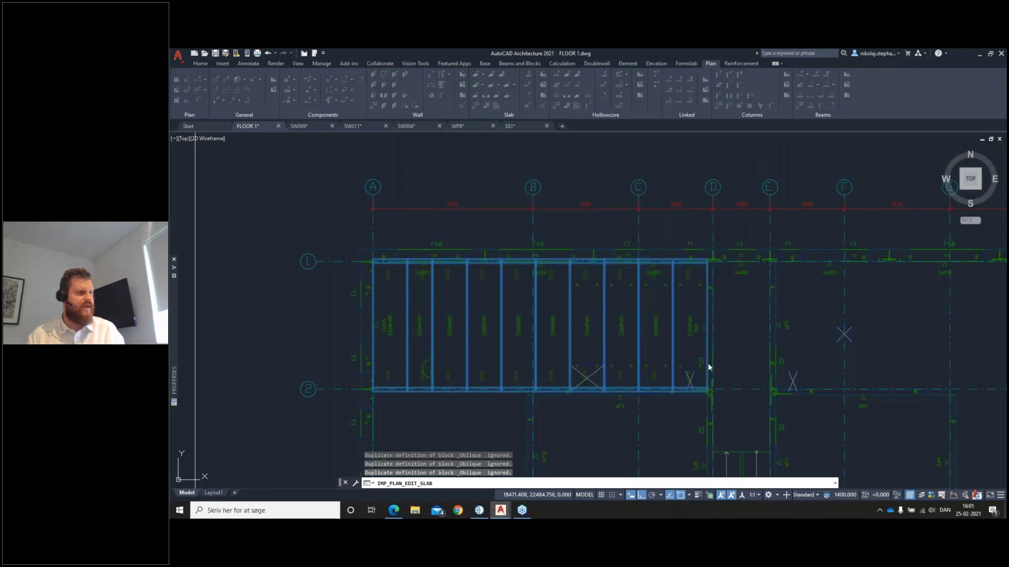
{"action": "left_click", "coordinate": [425, 378]}
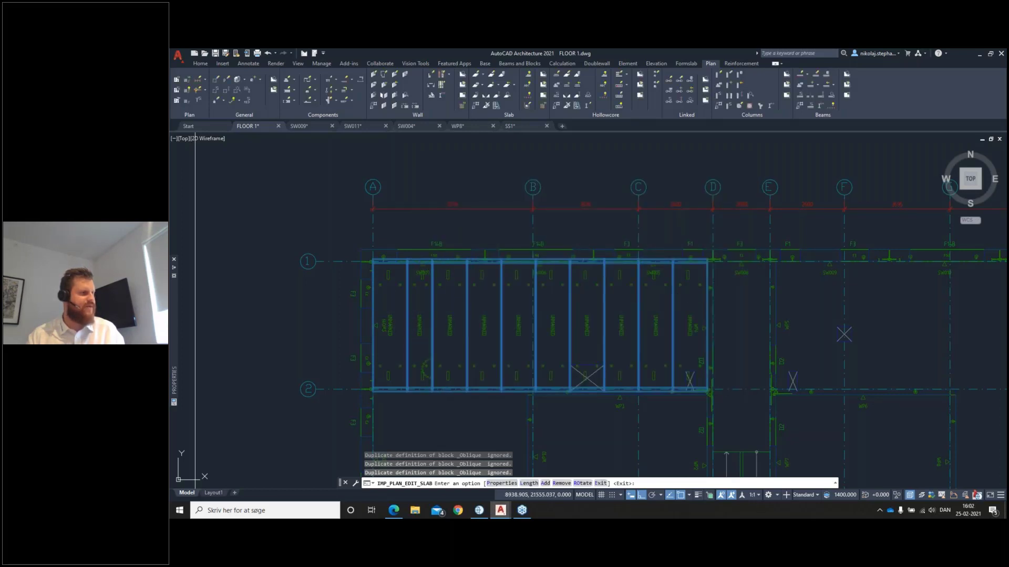
Start a slab recess without selecting an element, using the Rectangle type on the Top side with Cut out enabled.
{"action": "middle_click_drag", "start_coordinate": [732, 311], "coordinate": [795, 297]}
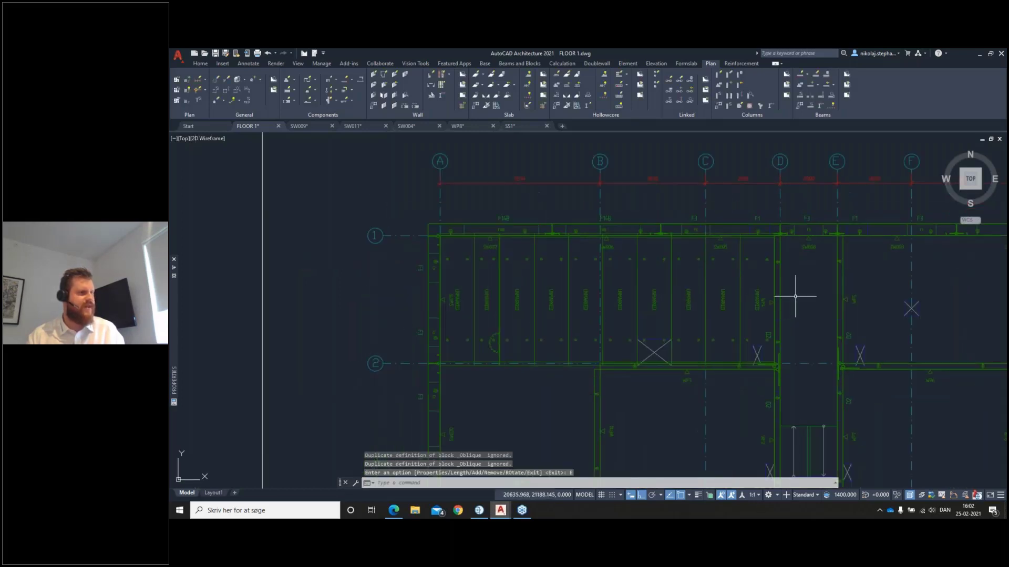
{"action": "left_click", "coordinate": [310, 88]}
{"action": "scroll", "coordinate": [767, 316], "scroll_direction": "up", "scroll_amount": 2}
{"action": "type", "text": "n"}
{"action": "key", "text": "Return"}
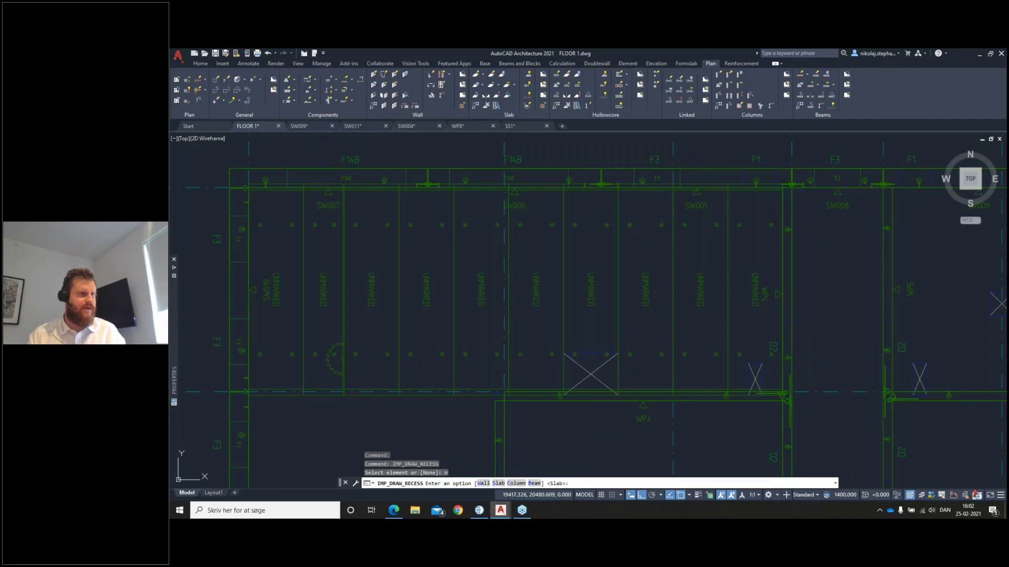
{"action": "left_click", "coordinate": [784, 349]}
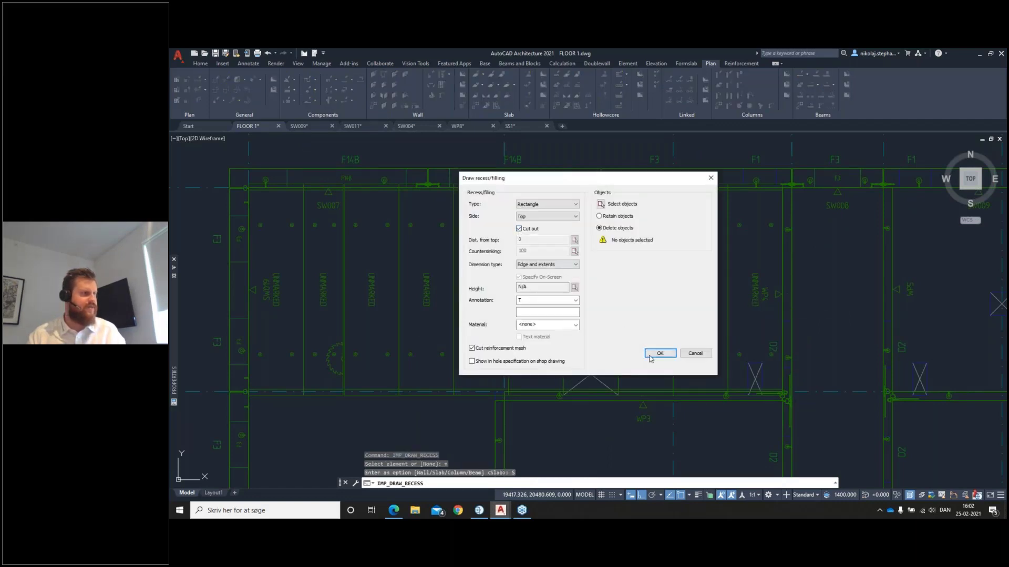
{"action": "left_click", "coordinate": [660, 353]}
Draw the rectangular recess over the narrow crossed opening beside grid D/2, between its opposite corners, and end the command.
{"action": "scroll", "coordinate": [757, 354], "scroll_direction": "up", "scroll_amount": 3}
{"action": "left_click", "coordinate": [756, 354]}
{"action": "scroll", "coordinate": [788, 389], "scroll_direction": "down", "scroll_amount": 3}
{"action": "scroll", "coordinate": [807, 419], "scroll_direction": "up", "scroll_amount": 4}
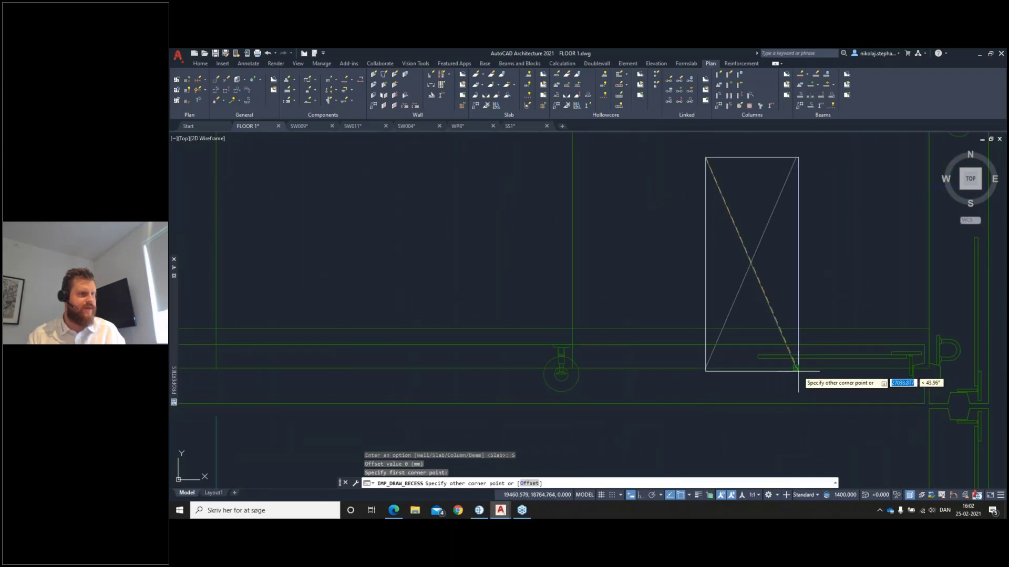
{"action": "left_click", "coordinate": [798, 371]}
{"action": "scroll", "coordinate": [808, 368], "scroll_direction": "down", "scroll_amount": 3}
{"action": "key", "text": "Return"}
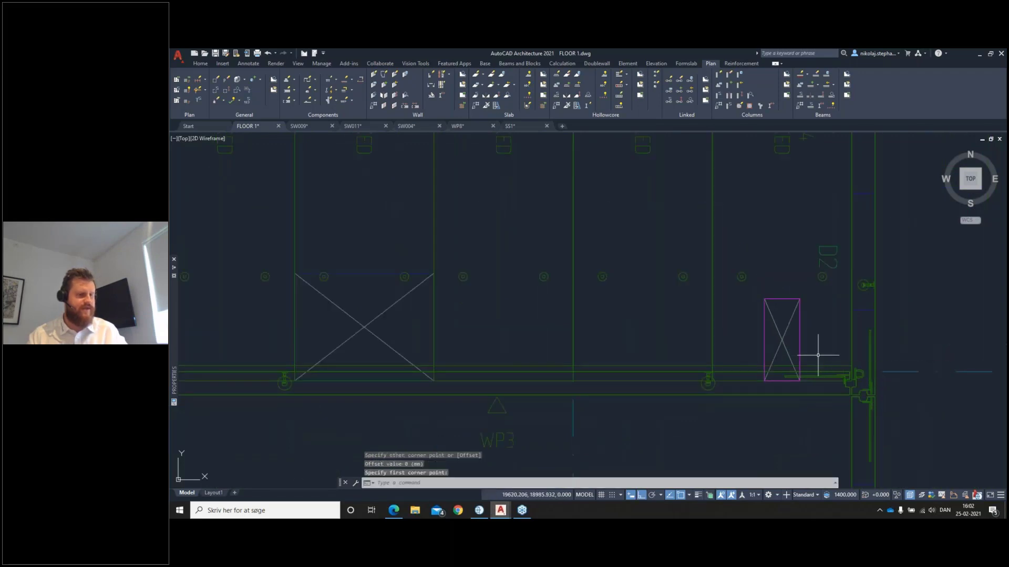
Add the rectangular recess to the hollowcore slab beside grid D through slab editing, and finish the edit.
{"action": "middle_click_drag", "start_coordinate": [756, 277], "coordinate": [727, 309]}
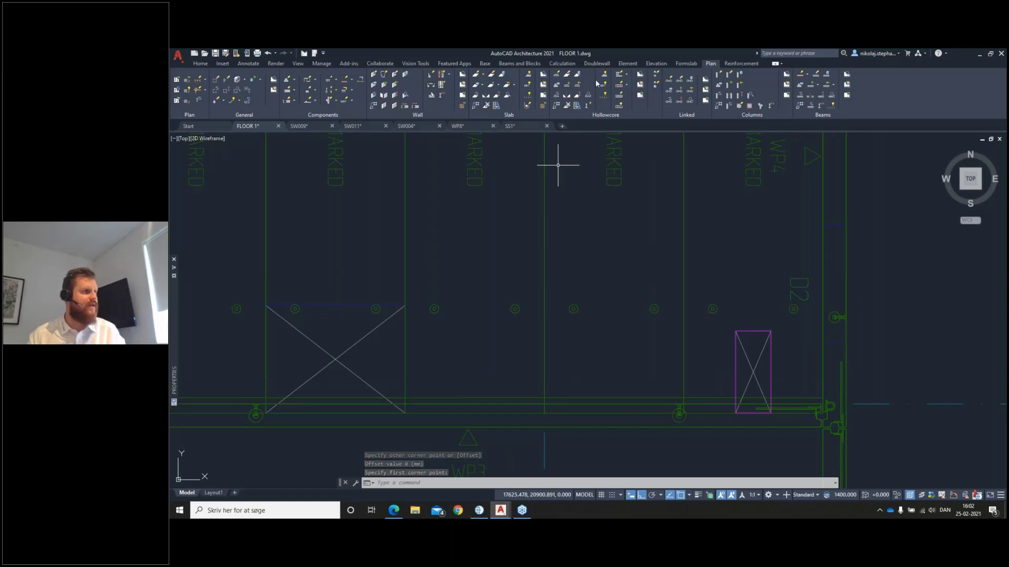
{"action": "left_click", "coordinate": [574, 75]}
{"action": "left_click", "coordinate": [780, 190]}
{"action": "key", "text": "Return"}
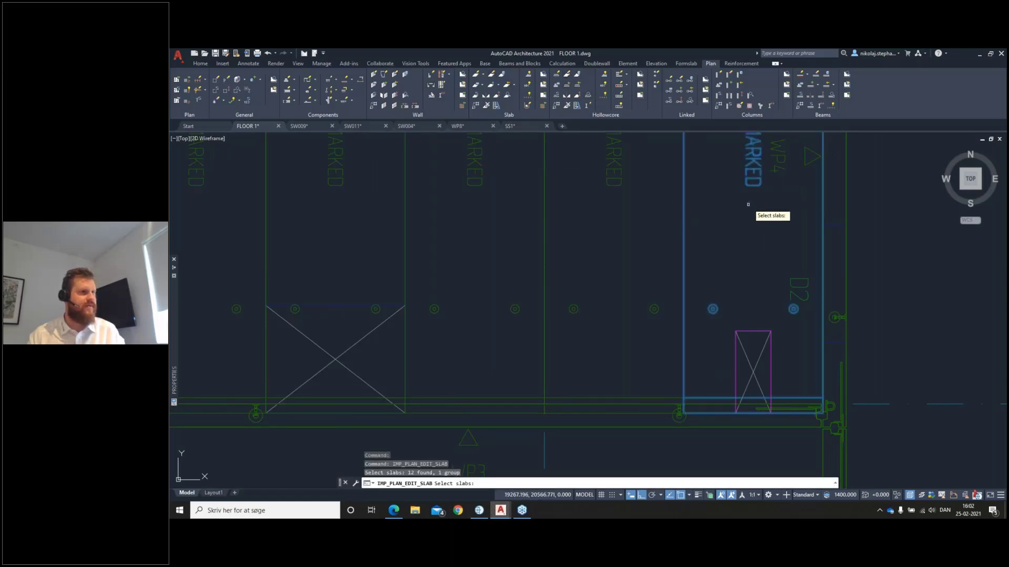
{"action": "key", "text": "Down"}
{"action": "left_click", "coordinate": [768, 236]}
{"action": "key", "text": "Return"}
{"action": "key", "text": "Return"}
Start a hanger detail with the slab over the wide crossed opening as supported slab and its two neighbouring slabs as supporting ones.
{"action": "scroll", "coordinate": [651, 216], "scroll_direction": "down", "scroll_amount": 2}
{"action": "middle_click_drag", "start_coordinate": [554, 215], "coordinate": [617, 234]}
{"action": "left_click", "coordinate": [627, 75]}
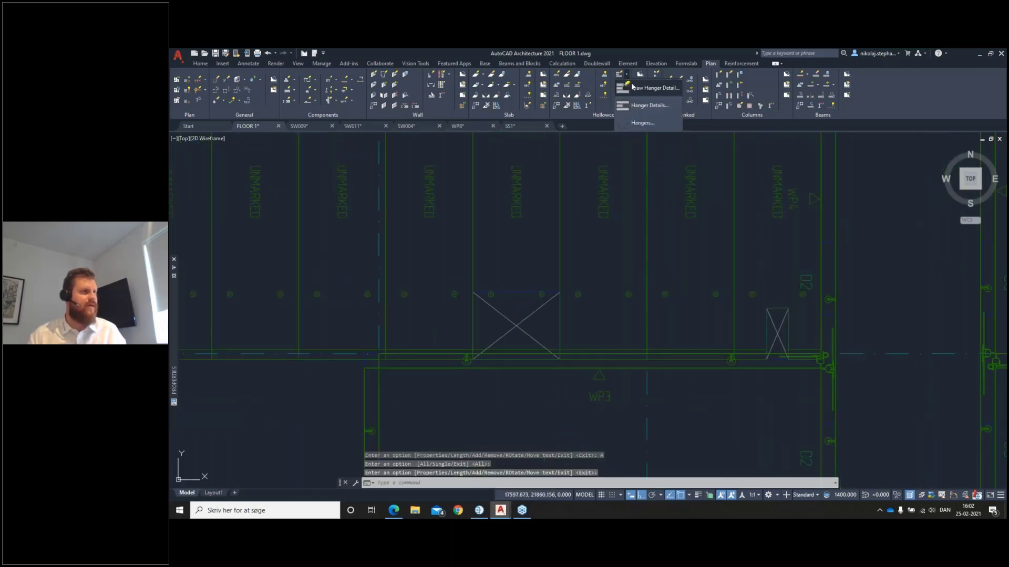
{"action": "left_click", "coordinate": [646, 88]}
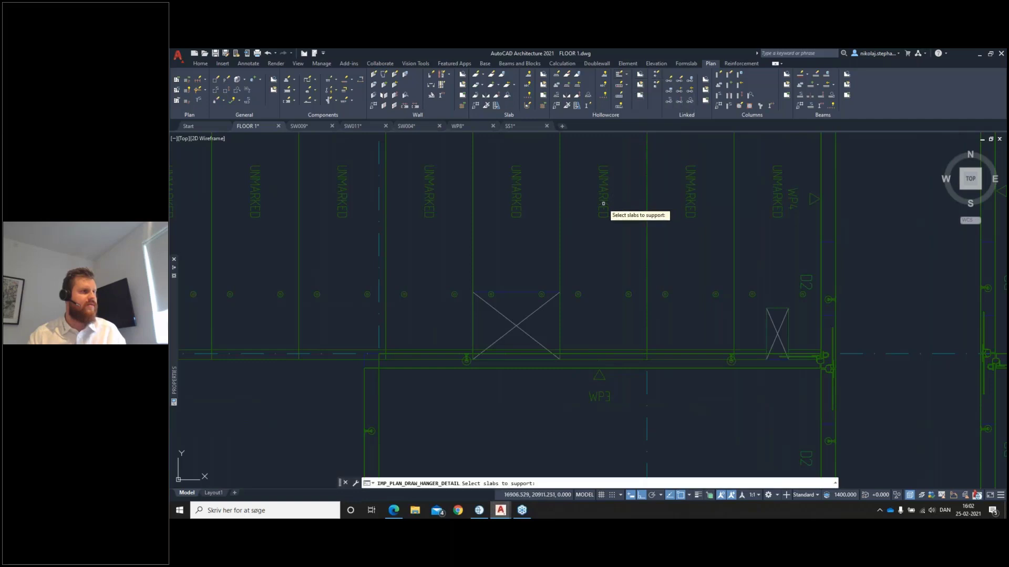
{"action": "middle_click_drag", "start_coordinate": [549, 214], "coordinate": [574, 250]}
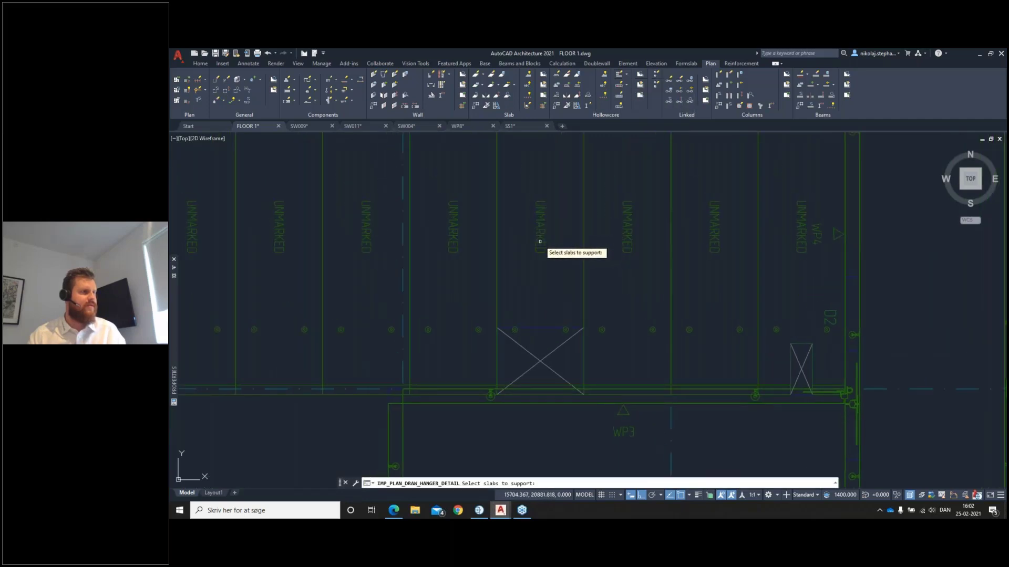
{"action": "left_click", "coordinate": [544, 239]}
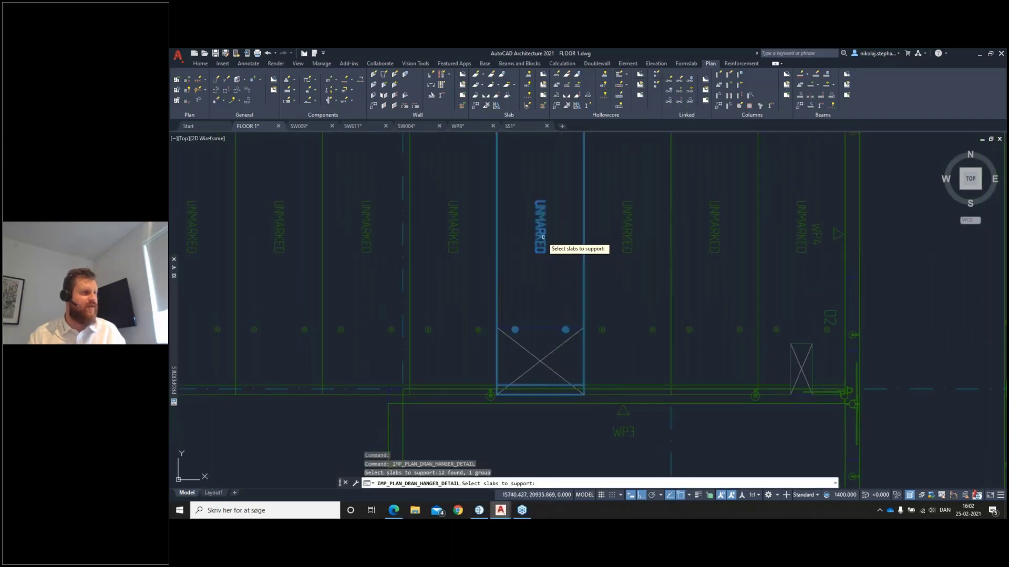
{"action": "key", "text": "Return"}
{"action": "left_click", "coordinate": [620, 239]}
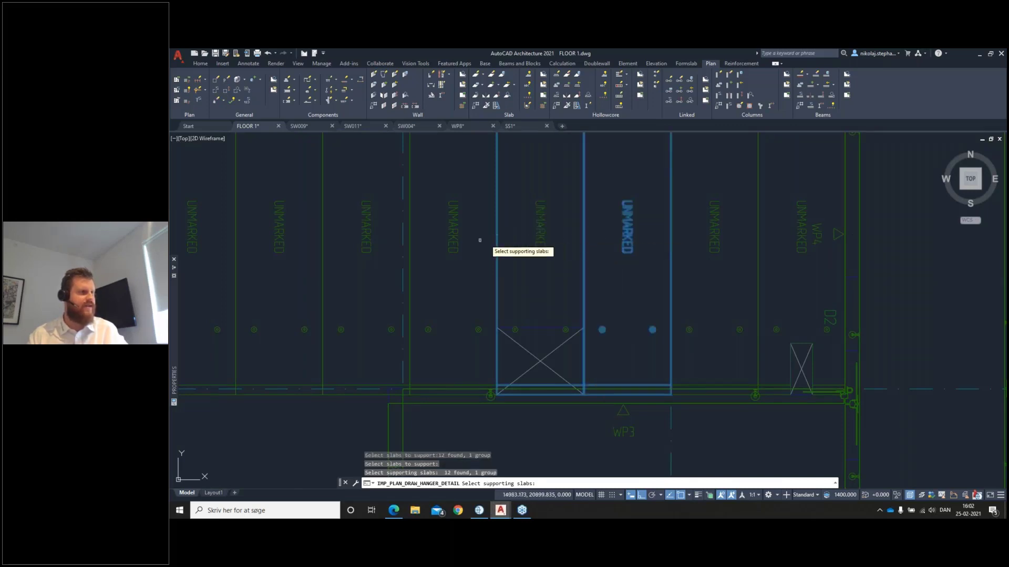
{"action": "left_click", "coordinate": [453, 243]}
{"action": "key", "text": "Return"}
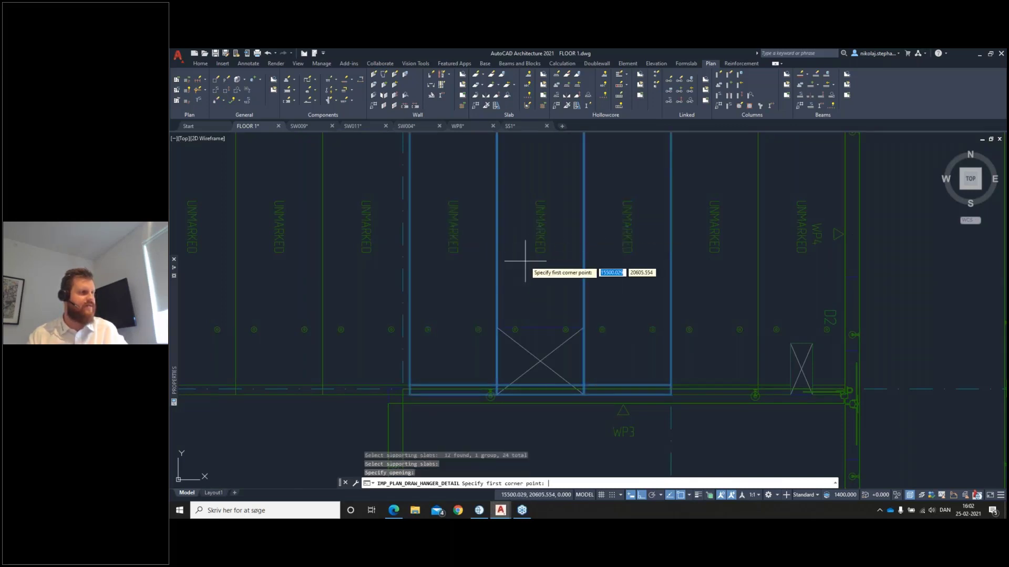
Specify the wide crossed opening by its opposite corners and place the Common hollow core hanger detail HCS19 there.
{"action": "left_click", "coordinate": [502, 327]}
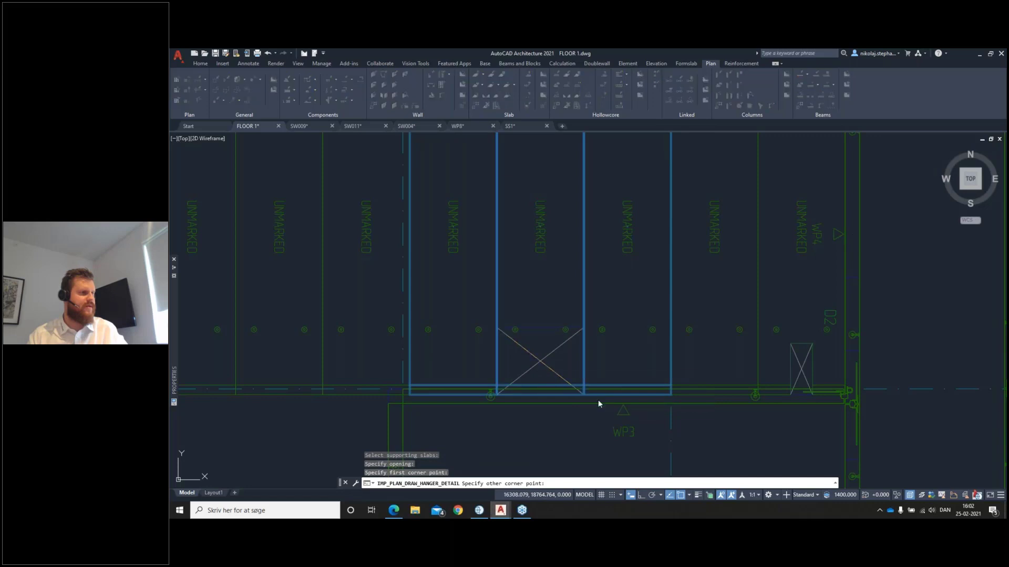
{"action": "left_click", "coordinate": [590, 397]}
{"action": "left_click", "coordinate": [577, 206]}
{"action": "left_click", "coordinate": [557, 215]}
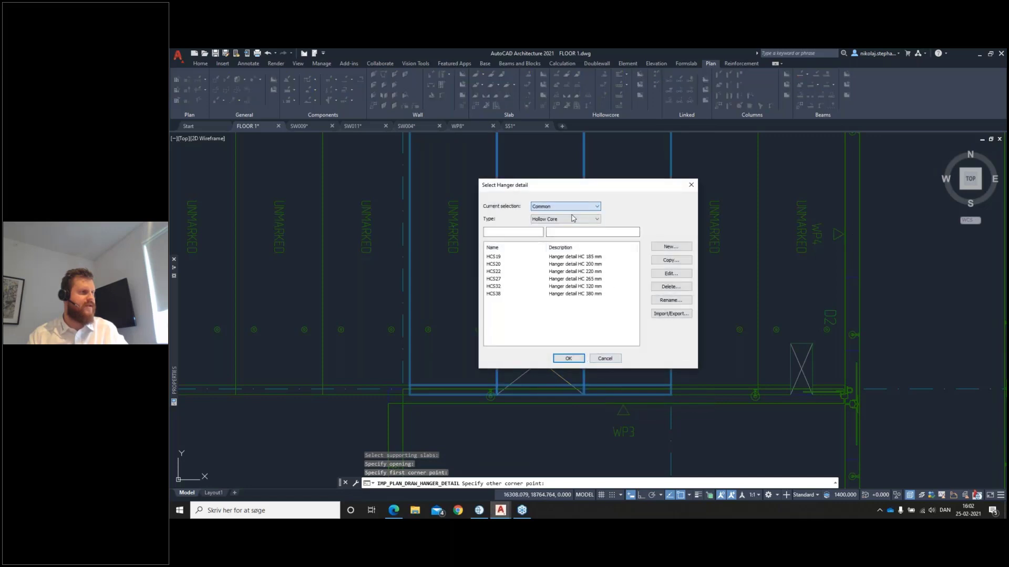
{"action": "left_click", "coordinate": [527, 257]}
{"action": "left_click", "coordinate": [567, 359]}
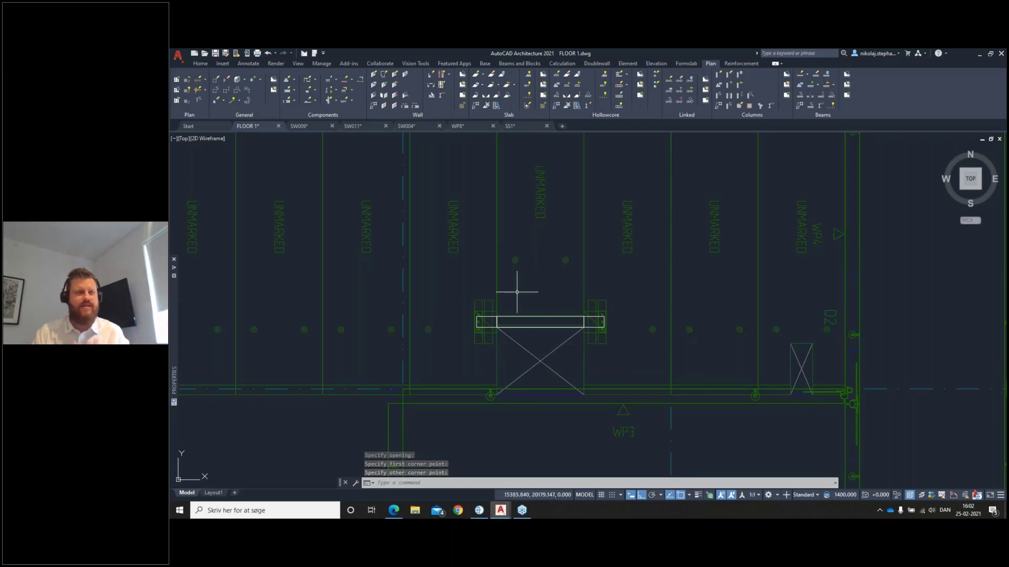
Save all hollowcore slabs between grids A and D by selection, excluding grid lines and dimensions, accepting HC1 as the new element mark.
{"action": "scroll", "coordinate": [630, 336], "scroll_direction": "down", "scroll_amount": 4}
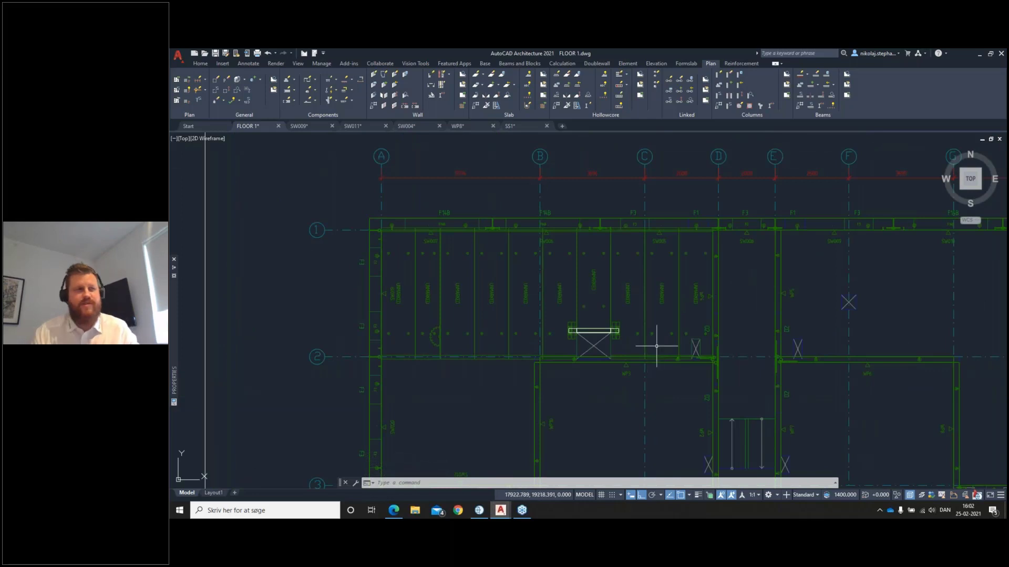
{"action": "left_click", "coordinate": [579, 76]}
{"action": "left_click", "coordinate": [707, 318]}
{"action": "left_click", "coordinate": [651, 236]}
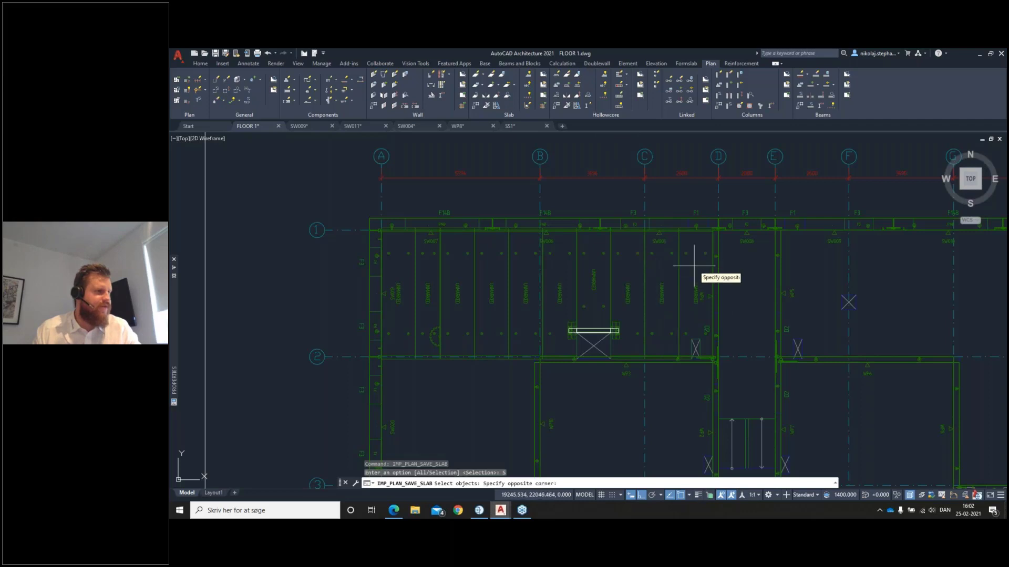
{"action": "left_click", "coordinate": [584, 289]}
{"action": "left_click", "coordinate": [520, 272]}
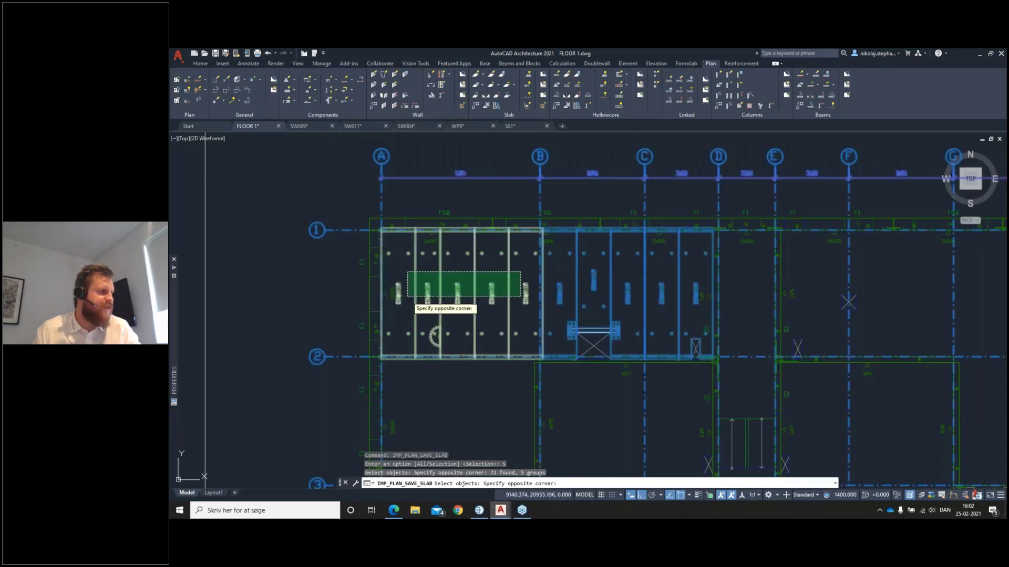
{"action": "left_click", "coordinate": [407, 297]}
{"action": "left_click", "coordinate": [554, 178], "text": "shift"}
{"action": "left_click", "coordinate": [386, 203], "text": "shift"}
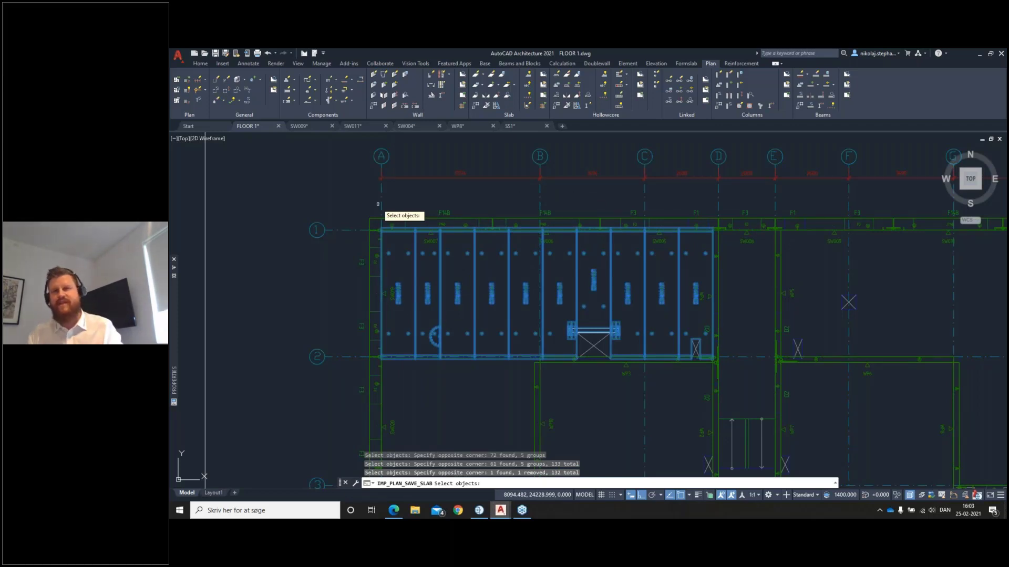
{"action": "key", "text": "Return"}
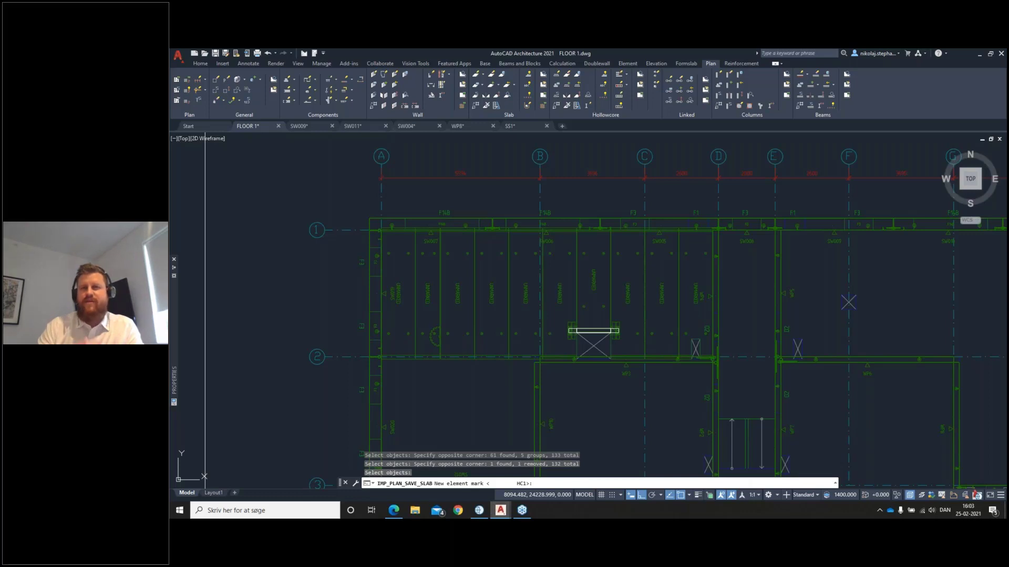
{"action": "key", "text": "Return"}
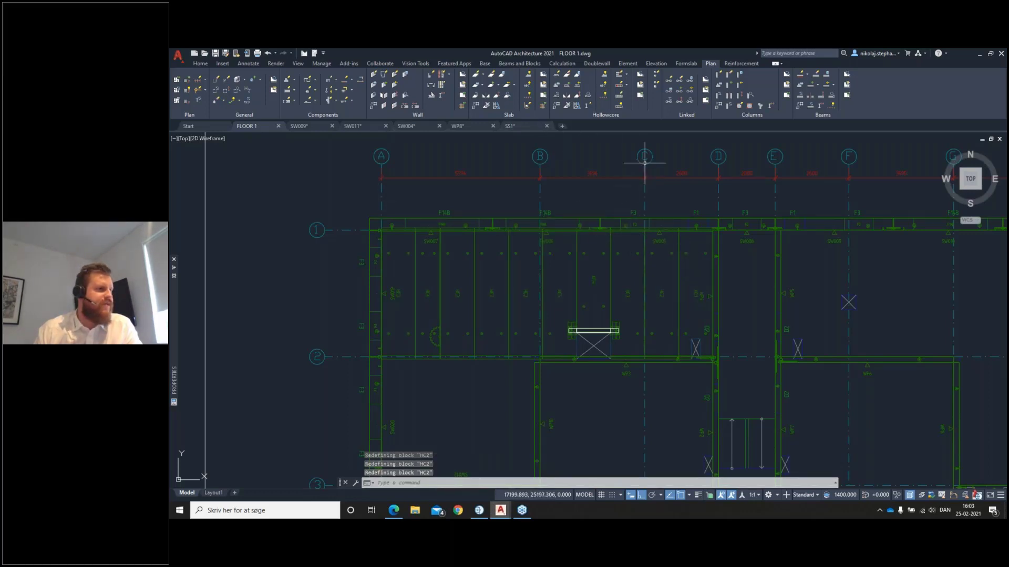
Create shop drawings HC1, HC2 and HC3 for the three hollowcore slabs nearest grid D, using the HC_LAYOUT template.
{"action": "left_click", "coordinate": [640, 98]}
{"action": "left_click", "coordinate": [693, 288]}
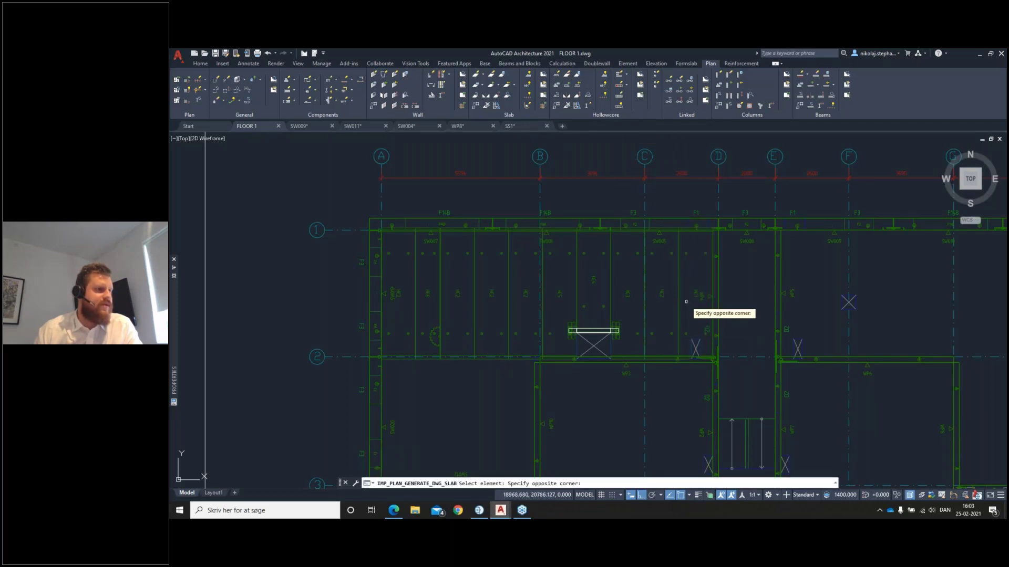
{"action": "left_click", "coordinate": [686, 301]}
{"action": "left_click", "coordinate": [661, 292]}
{"action": "left_click", "coordinate": [625, 293]}
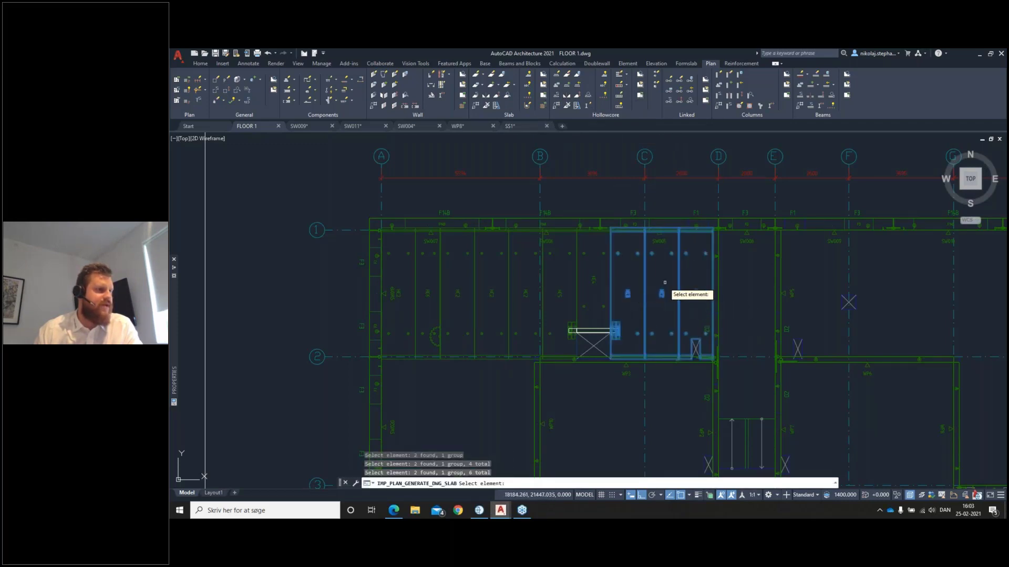
{"action": "key", "text": "Return"}
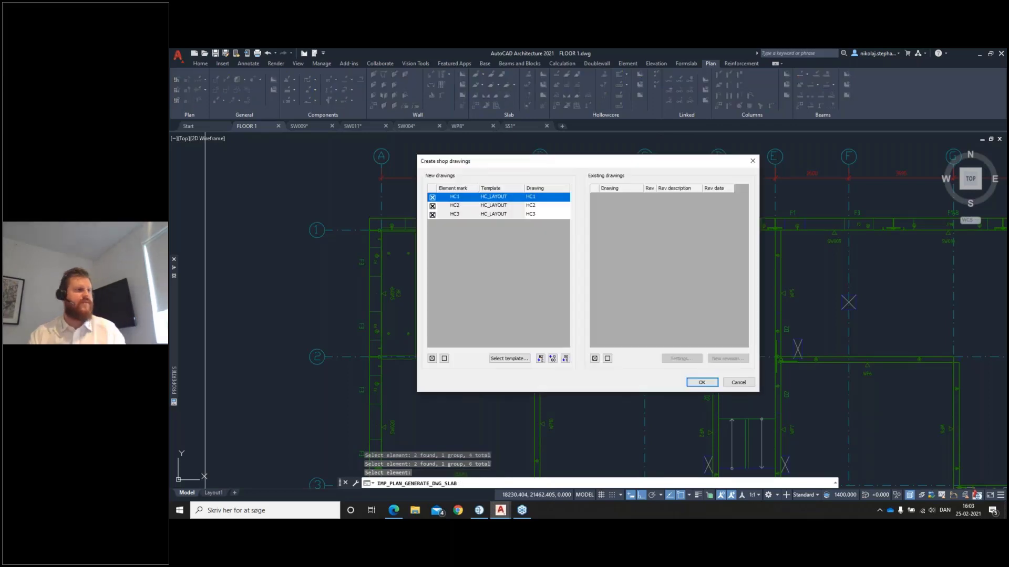
{"action": "left_click", "coordinate": [702, 383]}
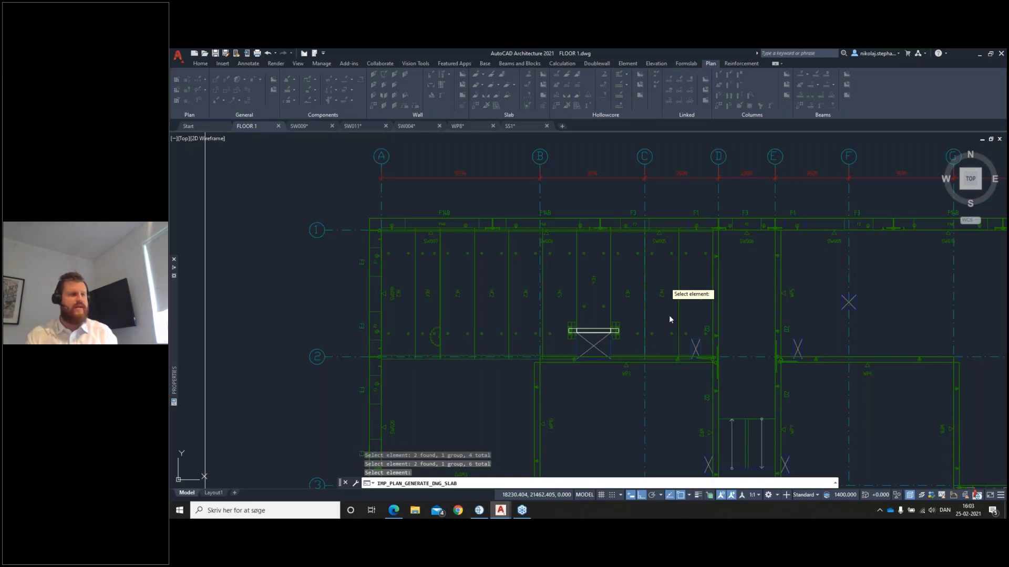
{"action": "key", "text": "Return"}
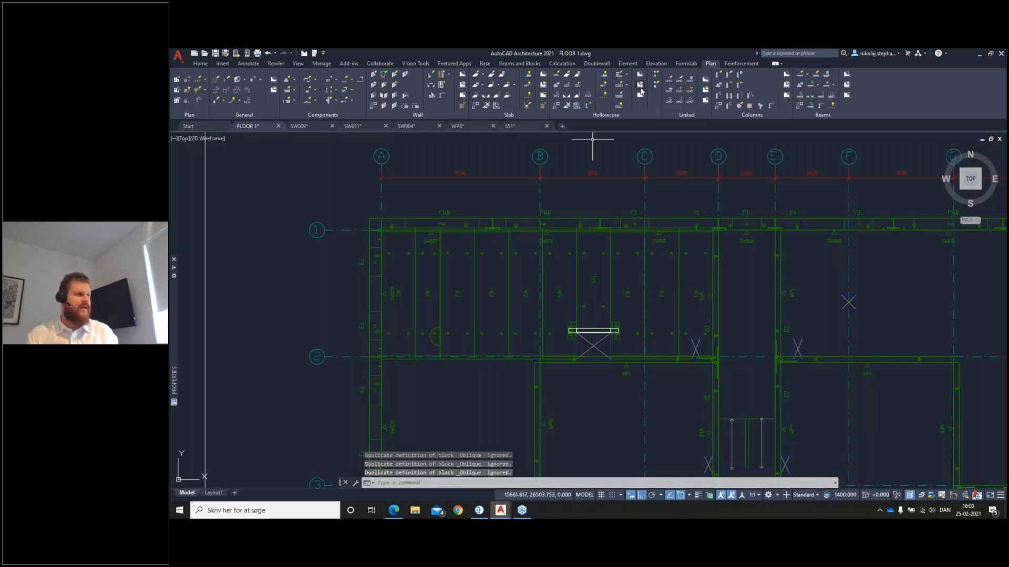
Open the shop drawings of the three hollowcore slabs nearest grid D from the floor plan.
{"action": "left_click", "coordinate": [640, 92]}
{"action": "left_click", "coordinate": [694, 294]}
{"action": "left_click", "coordinate": [663, 294]}
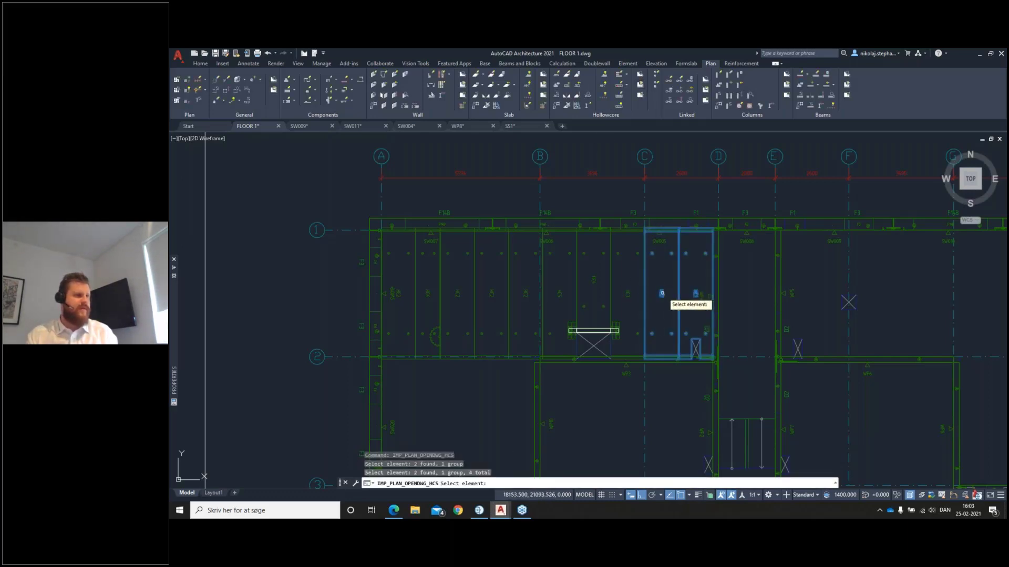
{"action": "left_click", "coordinate": [629, 294]}
{"action": "key", "text": "Return"}
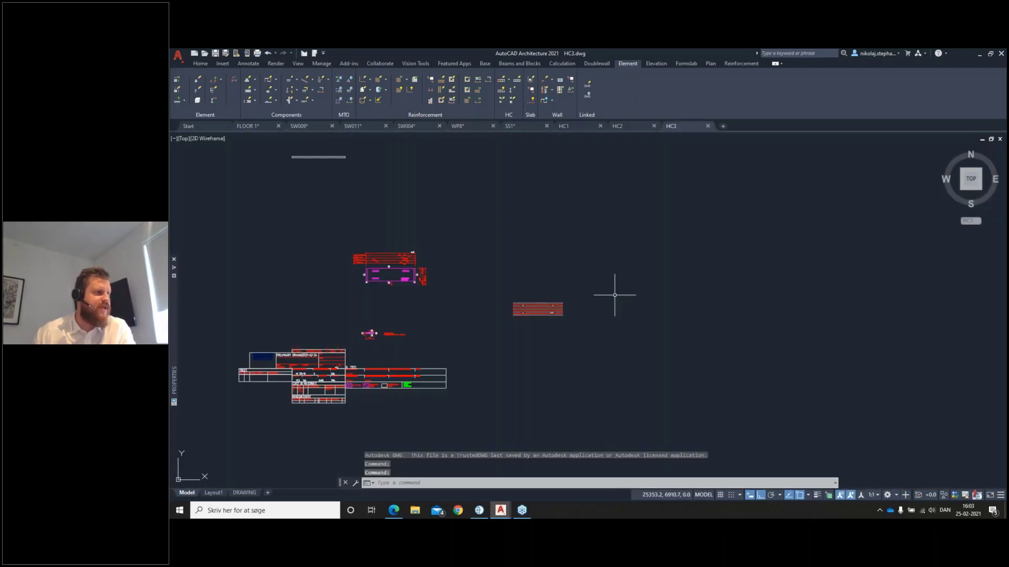
Examine the DRAWING layout of HC3, including the 3D view of the slab and its dimensioned plan.
{"action": "middle_click_drag", "start_coordinate": [394, 363], "coordinate": [405, 379]}
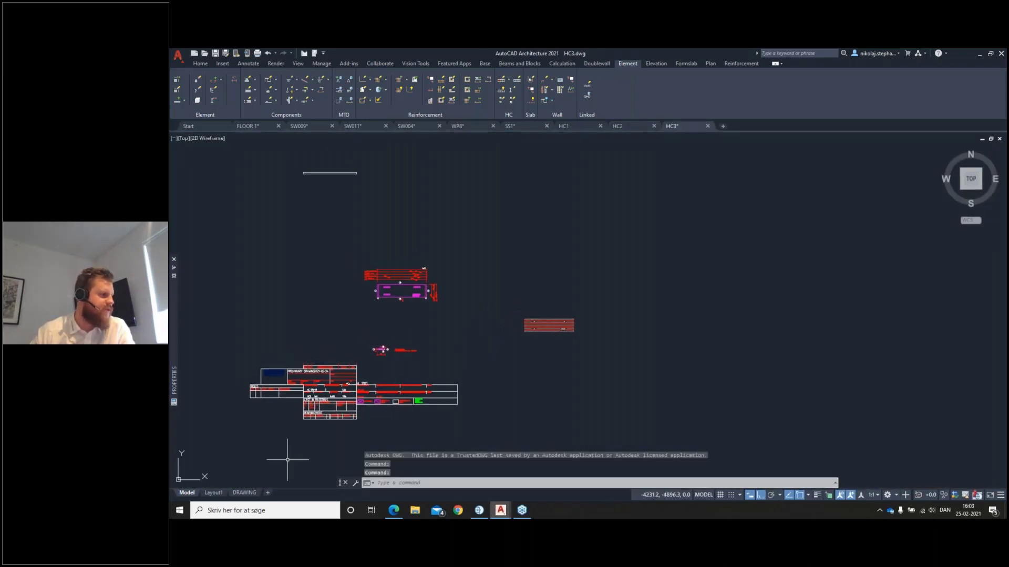
{"action": "left_click", "coordinate": [245, 493]}
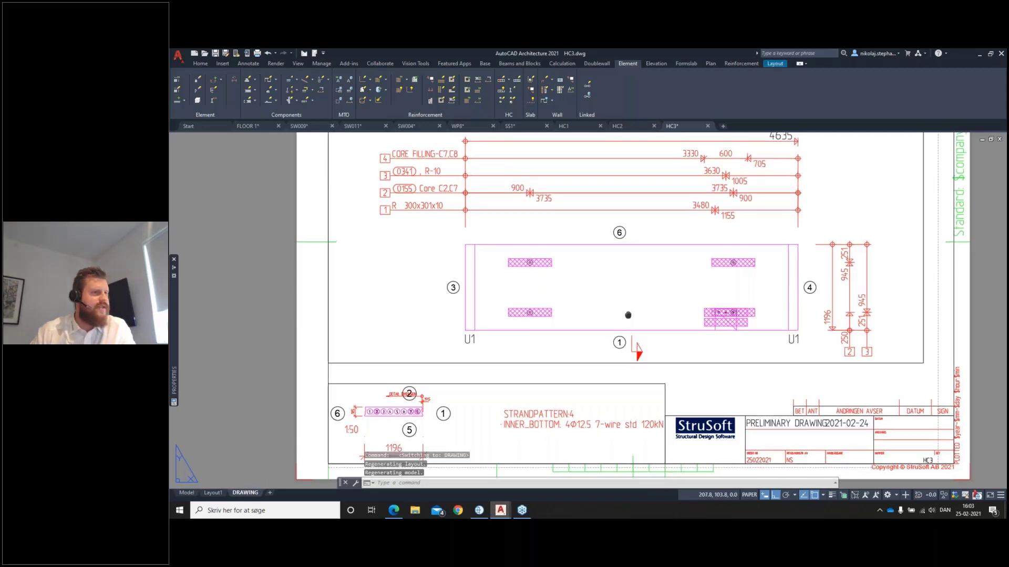
{"action": "middle_click_drag", "start_coordinate": [627, 315], "coordinate": [609, 337]}
{"action": "scroll", "coordinate": [700, 350], "scroll_direction": "down", "scroll_amount": 3}
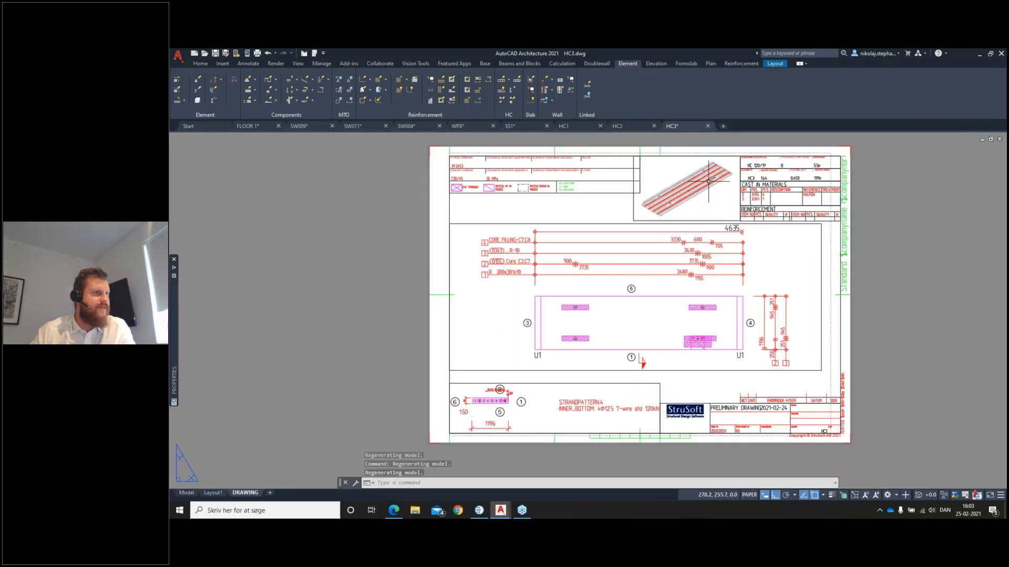
{"action": "scroll", "coordinate": [705, 164], "scroll_direction": "up", "scroll_amount": 3}
{"action": "scroll", "coordinate": [705, 164], "scroll_direction": "up", "scroll_amount": 4}
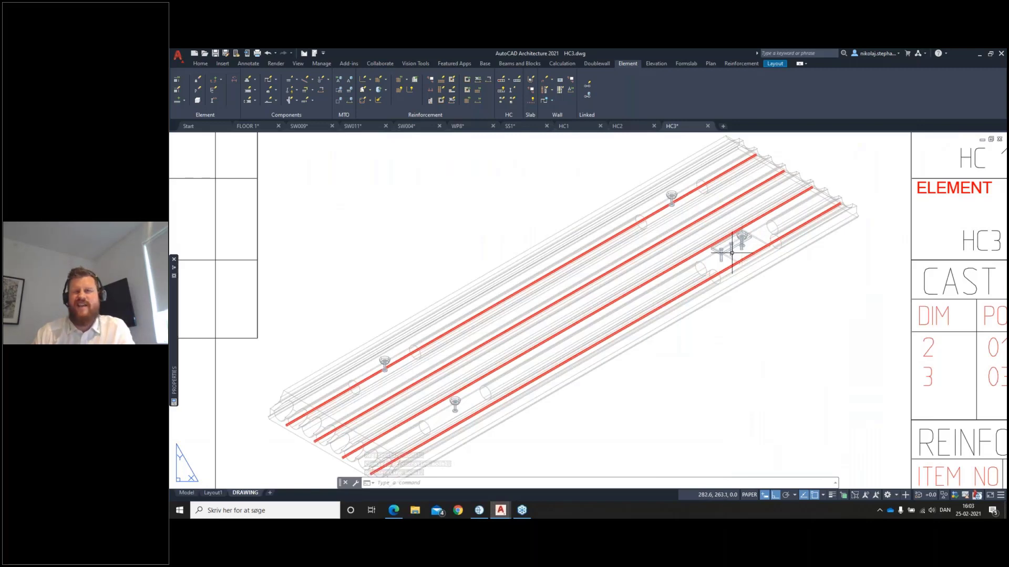
{"action": "scroll", "coordinate": [732, 252], "scroll_direction": "down", "scroll_amount": 5}
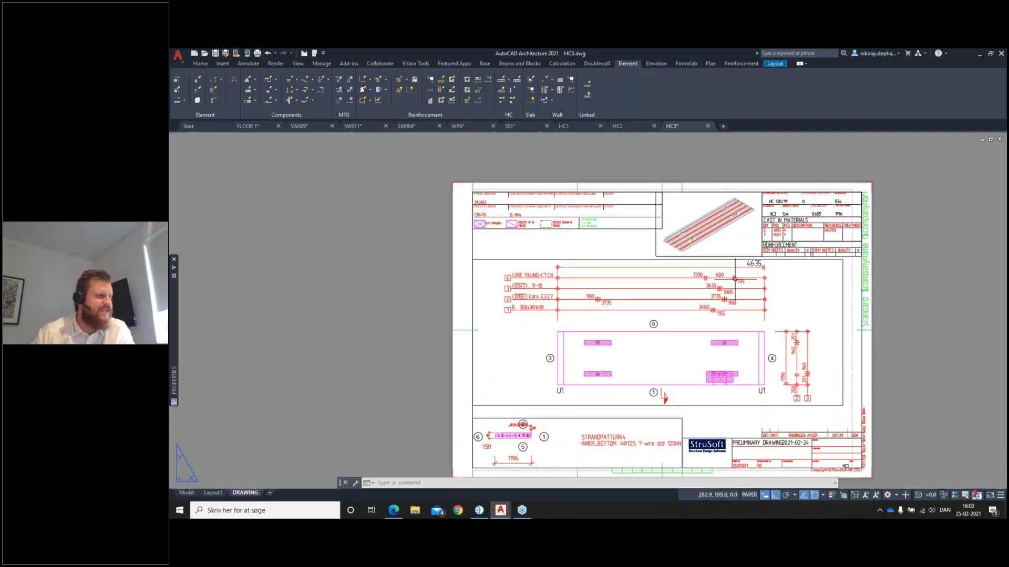
{"action": "middle_click_drag", "start_coordinate": [791, 334], "coordinate": [781, 320]}
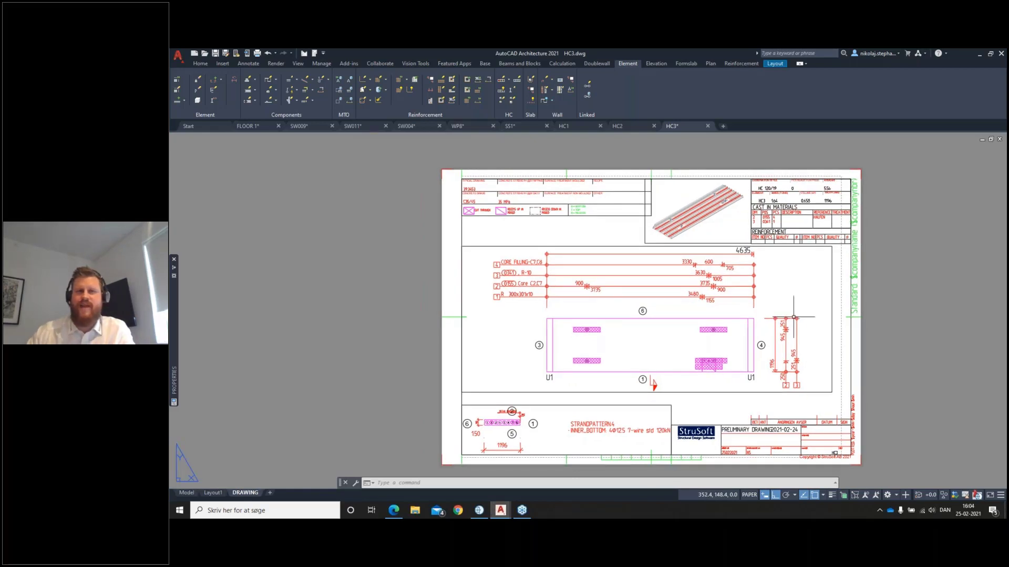
Review the DRAWING layouts of shop drawings HC2 and HC1.
{"action": "left_click", "coordinate": [623, 128]}
{"action": "left_click", "coordinate": [245, 492]}
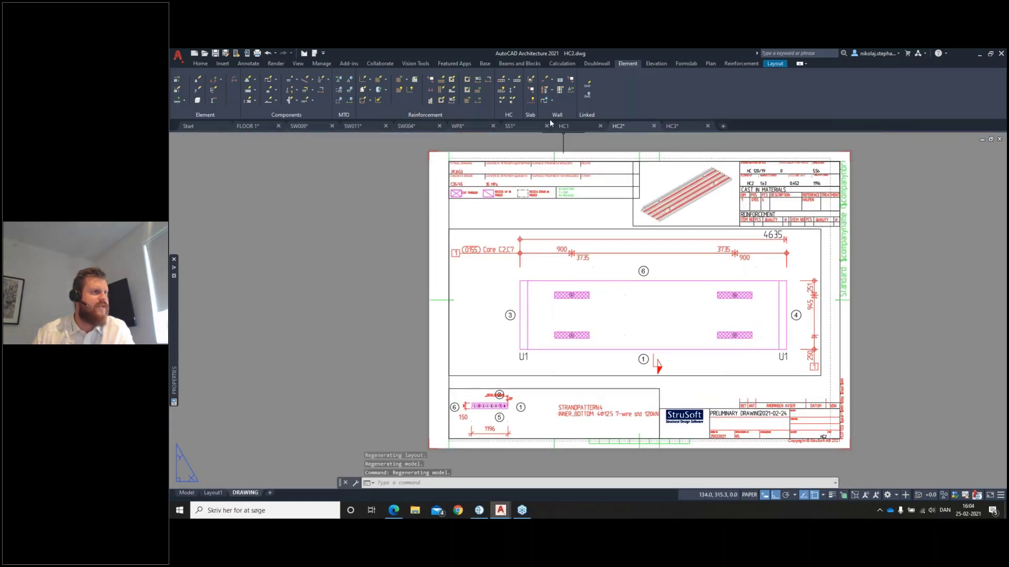
{"action": "left_click", "coordinate": [573, 126]}
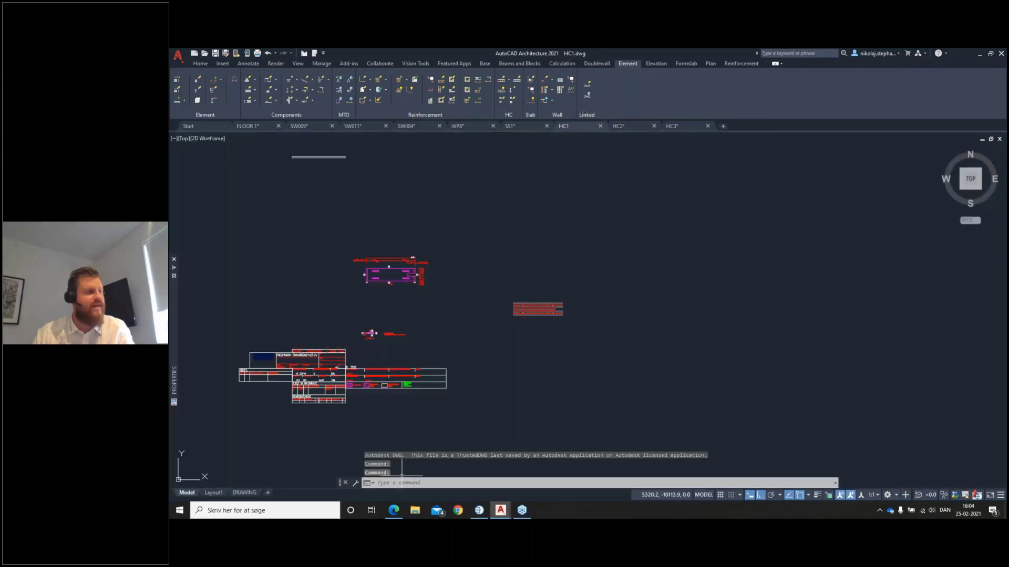
{"action": "left_click", "coordinate": [245, 493]}
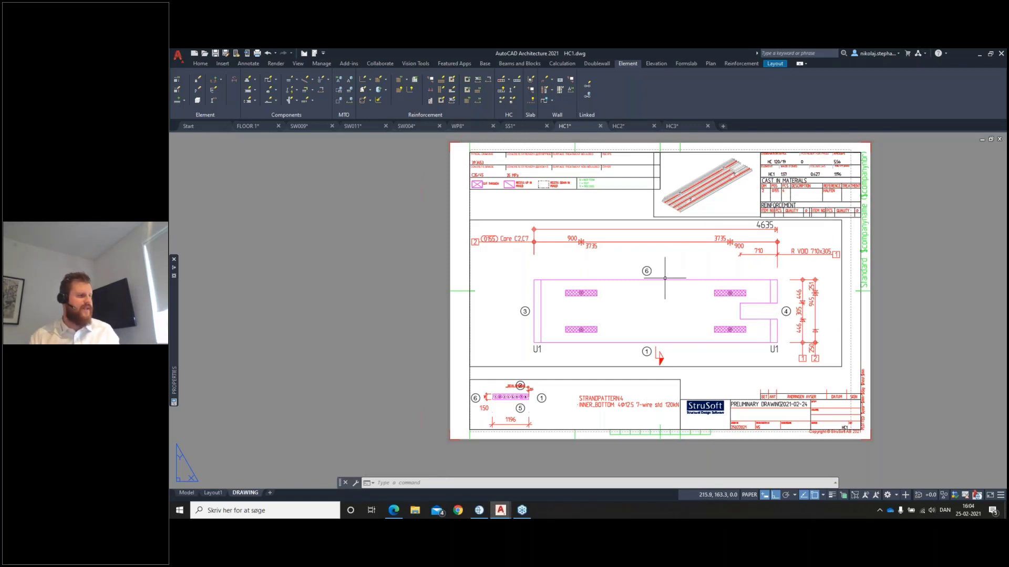
Switch to IMPACT Project Manager and set the model's element color to <None>.
{"action": "left_click", "coordinate": [478, 510]}
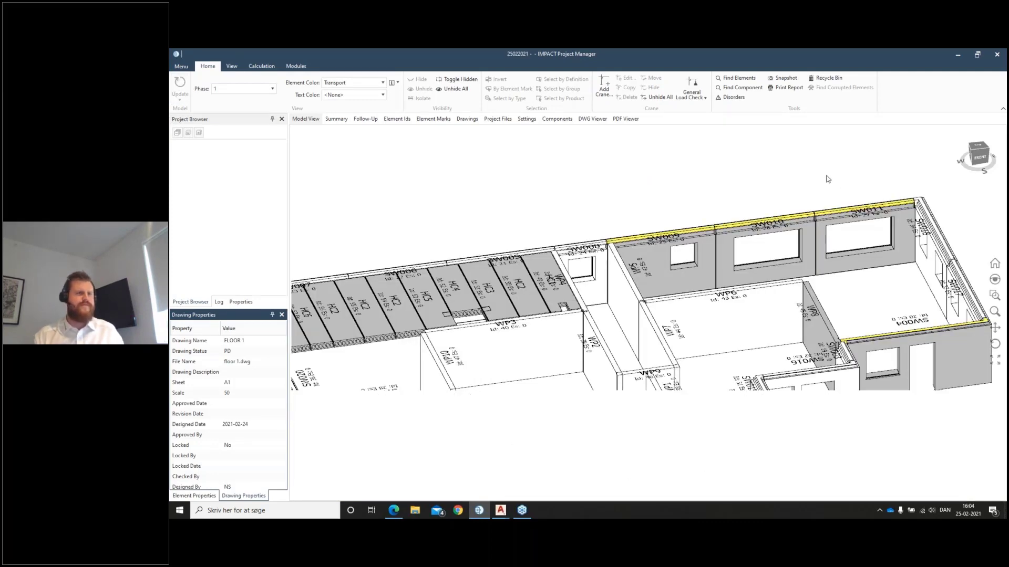
{"action": "left_click", "coordinate": [383, 82]}
{"action": "left_click", "coordinate": [339, 92]}
{"action": "left_click", "coordinate": [383, 82]}
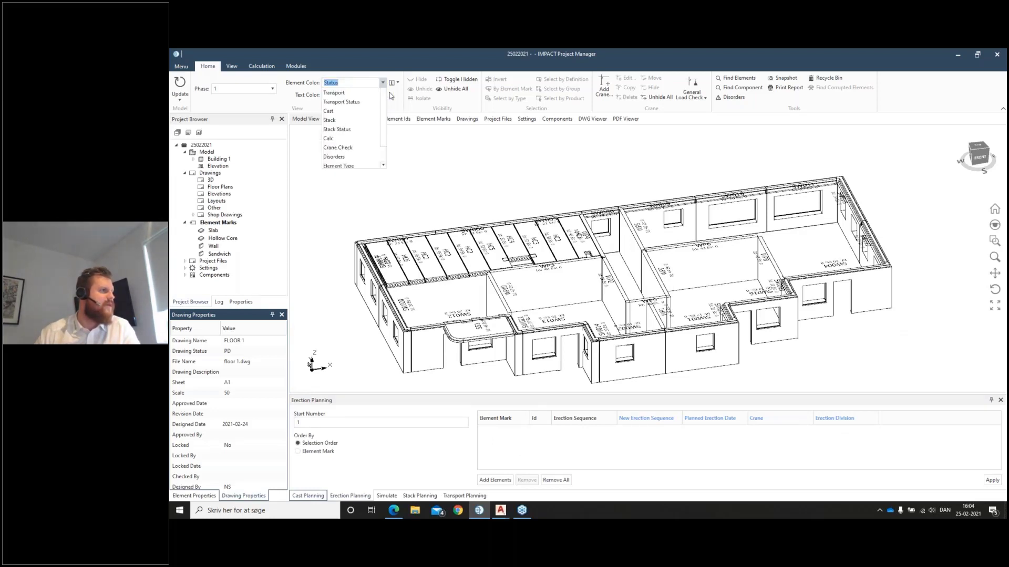
{"action": "left_click", "coordinate": [365, 184]}
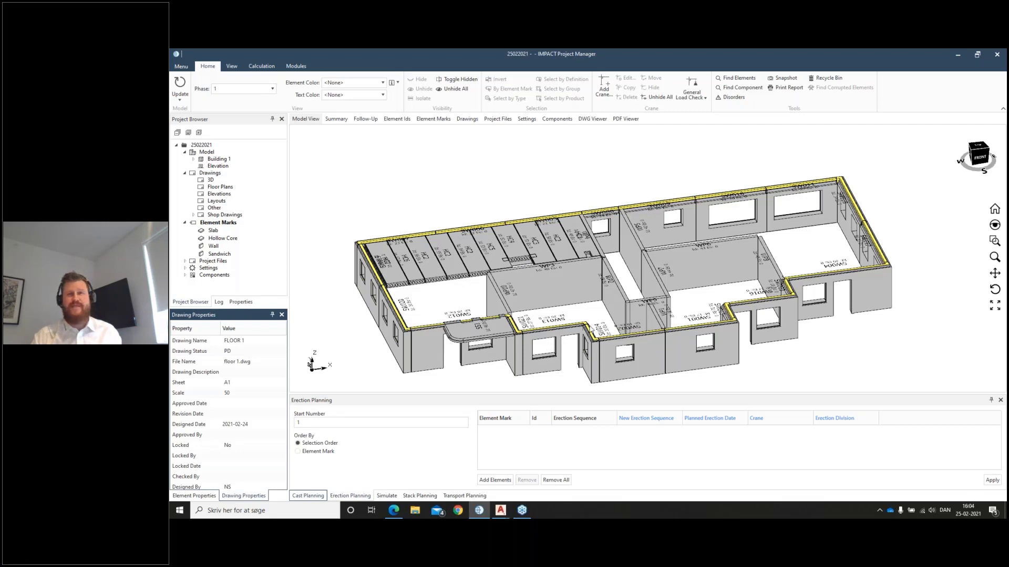
Copy Floor 1's elements and element marks to Floor 2 with their shop drawings, increasing mark and drawing numbers by 1000.
{"action": "middle_click_drag", "start_coordinate": [602, 320], "coordinate": [607, 309]}
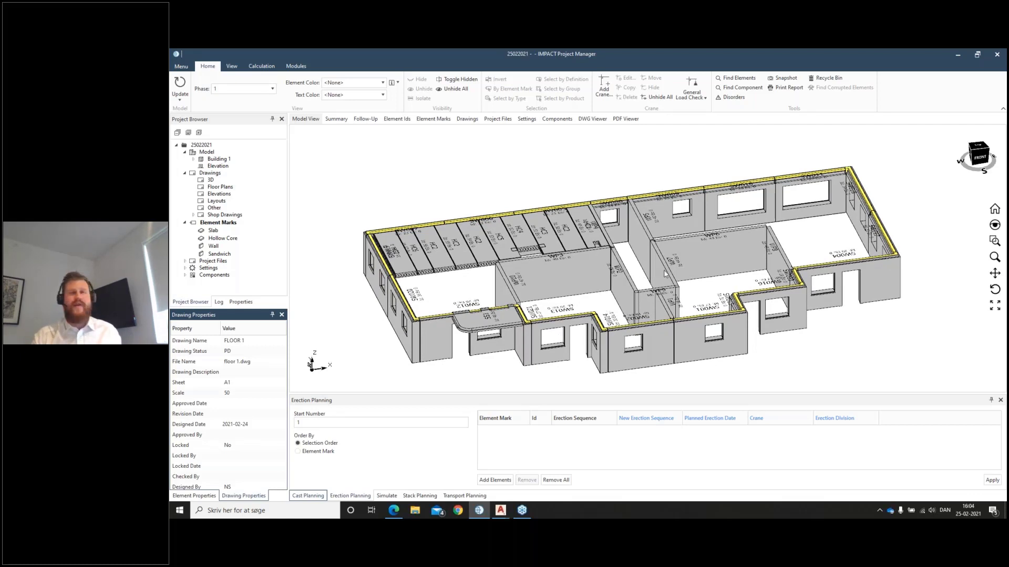
{"action": "middle_click_drag", "start_coordinate": [663, 257], "coordinate": [650, 271]}
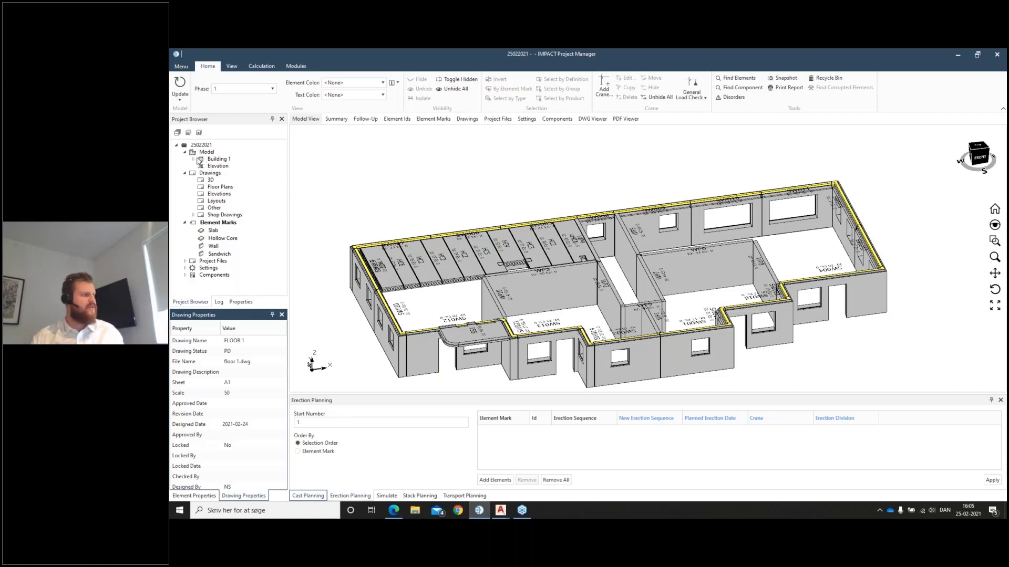
{"action": "left_click", "coordinate": [194, 159]}
{"action": "right_click", "coordinate": [227, 169]}
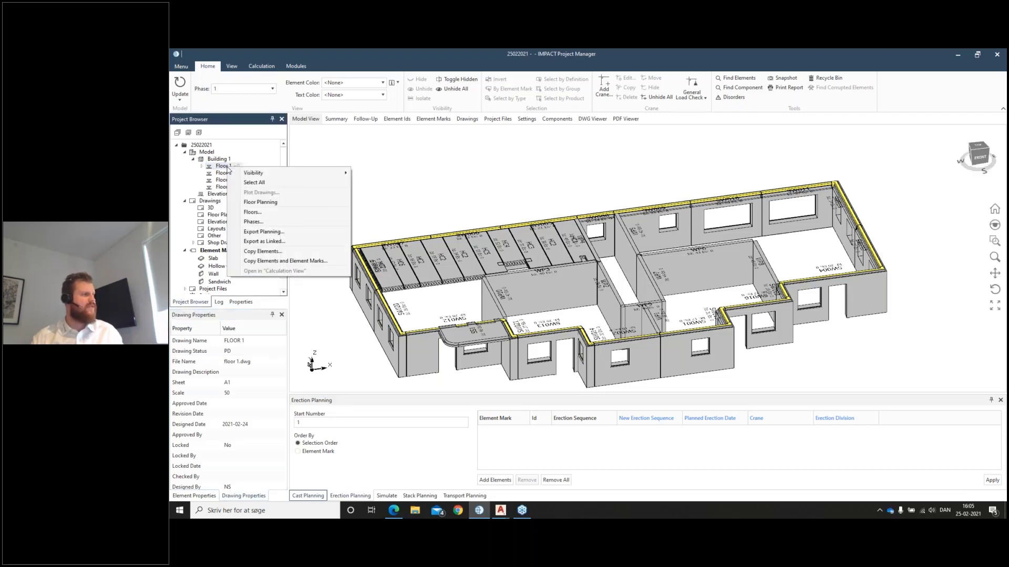
{"action": "left_click", "coordinate": [284, 261]}
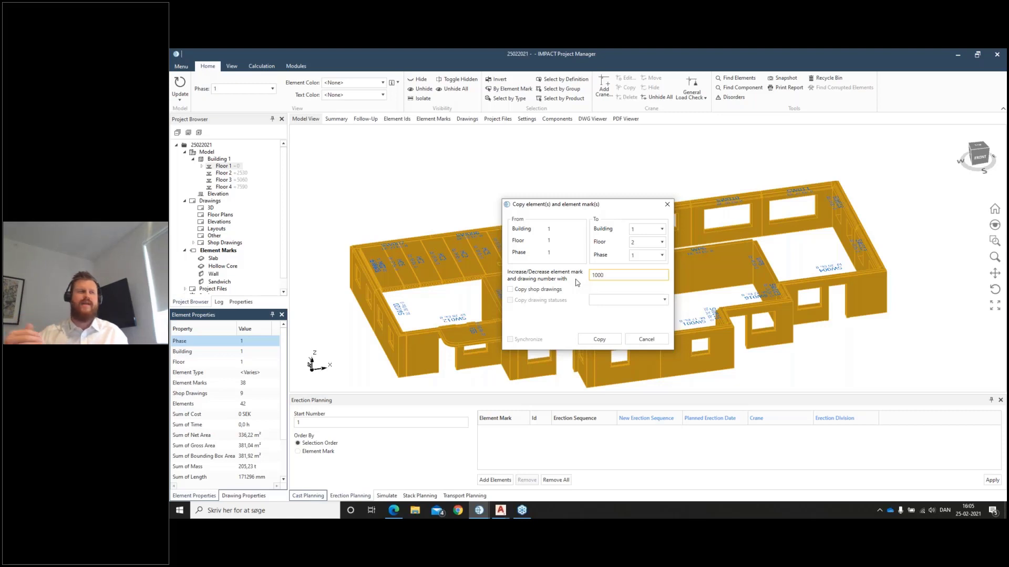
{"action": "left_click", "coordinate": [537, 290]}
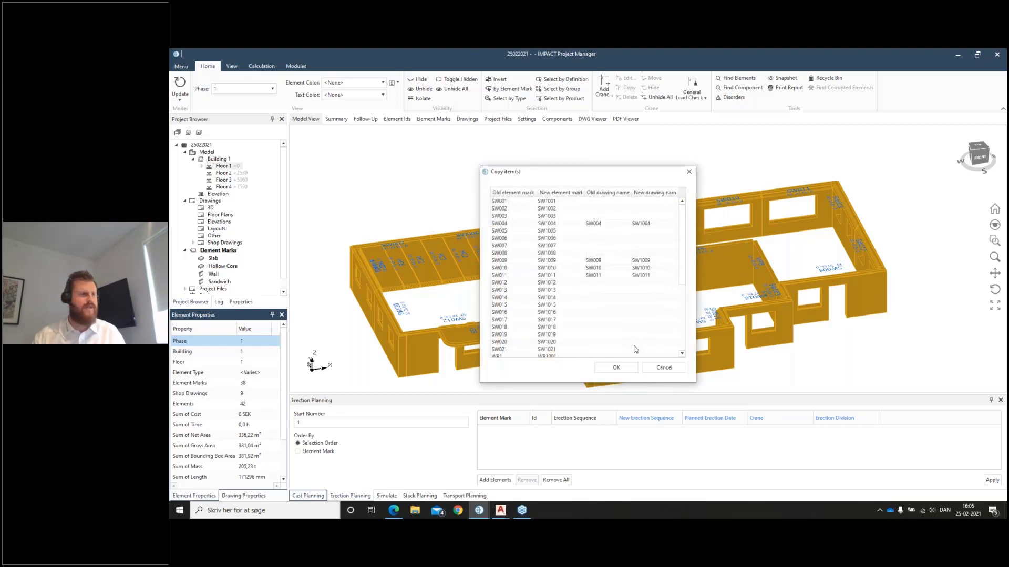
{"action": "left_click", "coordinate": [615, 367]}
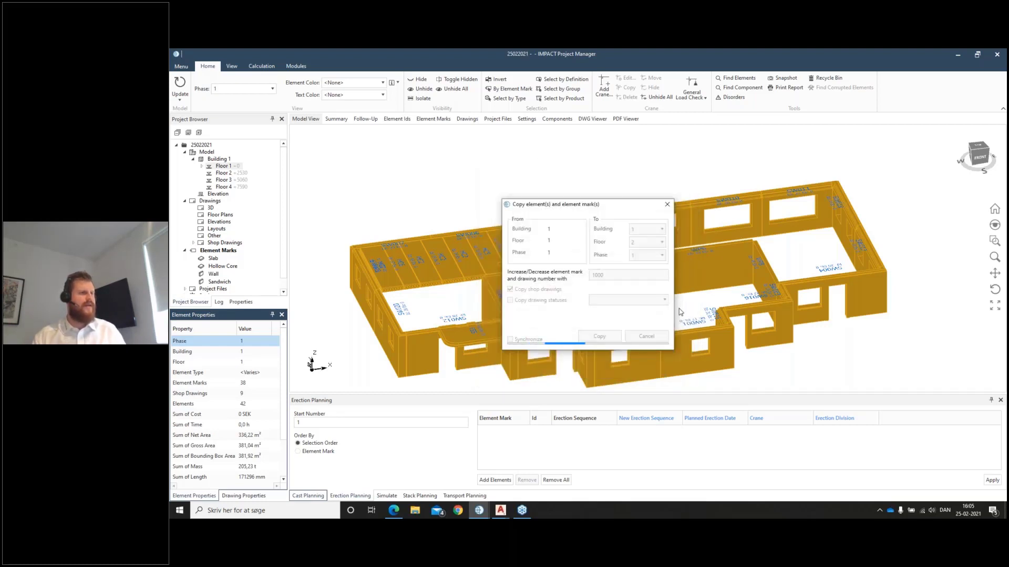
{"action": "left_click", "coordinate": [623, 293]}
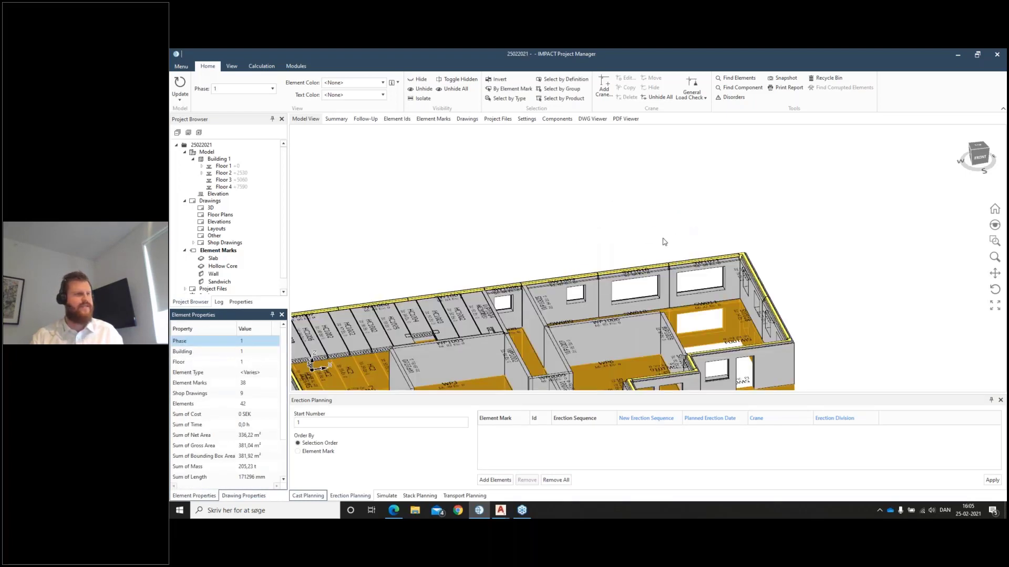
{"action": "left_click", "coordinate": [646, 217]}
{"action": "scroll", "coordinate": [646, 218], "scroll_direction": "down", "scroll_amount": 3}
{"action": "middle_click_drag", "start_coordinate": [627, 229], "coordinate": [660, 194]}
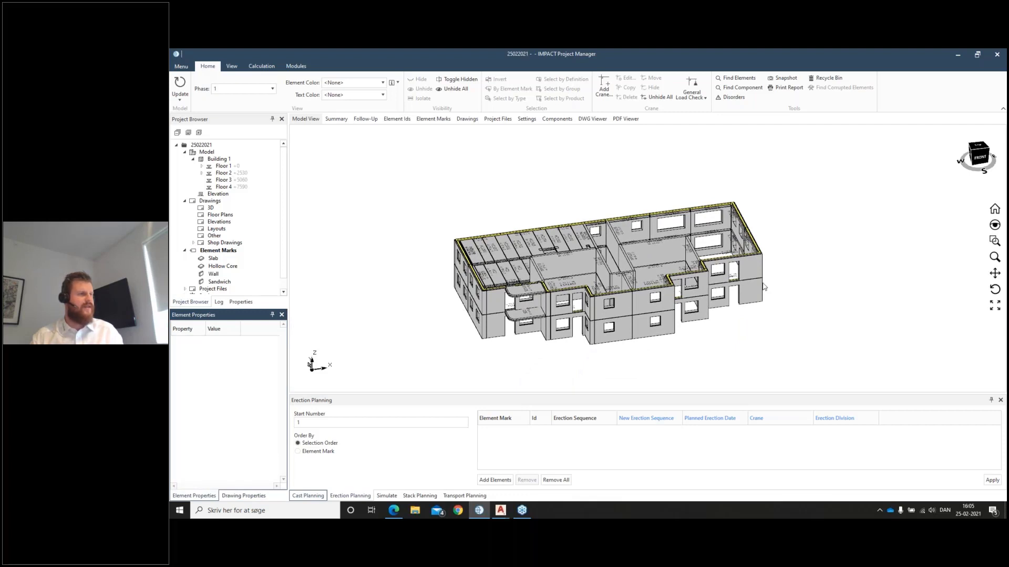
Copy Floor 2's elements and element marks to Floor 3 with their shop drawings, increasing mark and drawing numbers by 1000.
{"action": "right_click", "coordinate": [228, 174]}
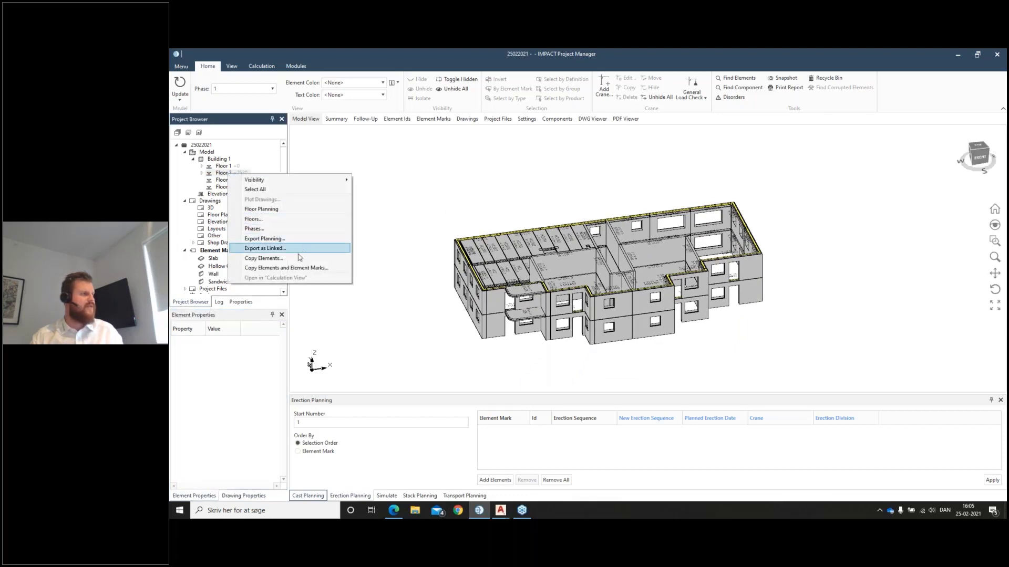
{"action": "left_click", "coordinate": [303, 269]}
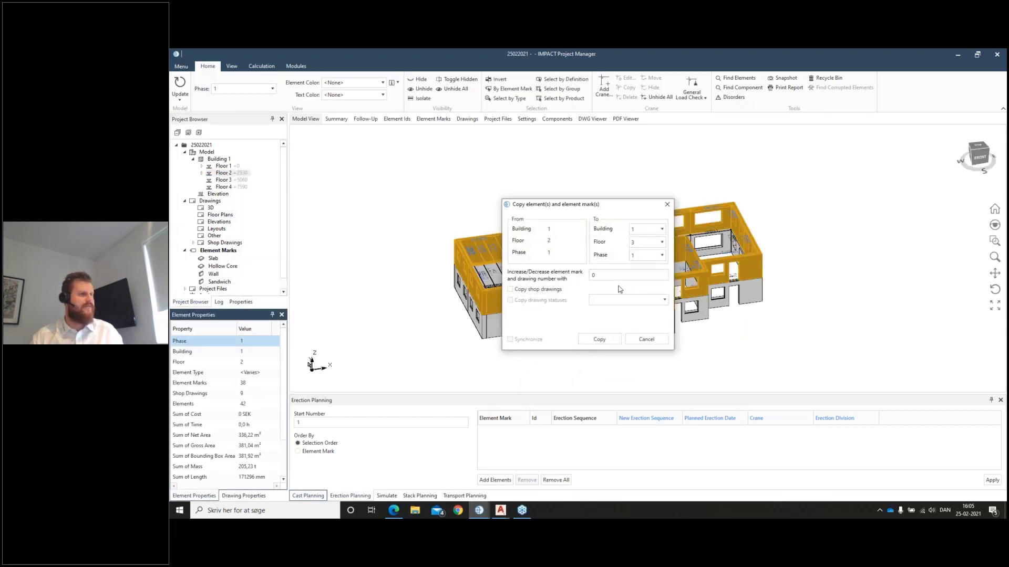
{"action": "type", "text": "1000"}
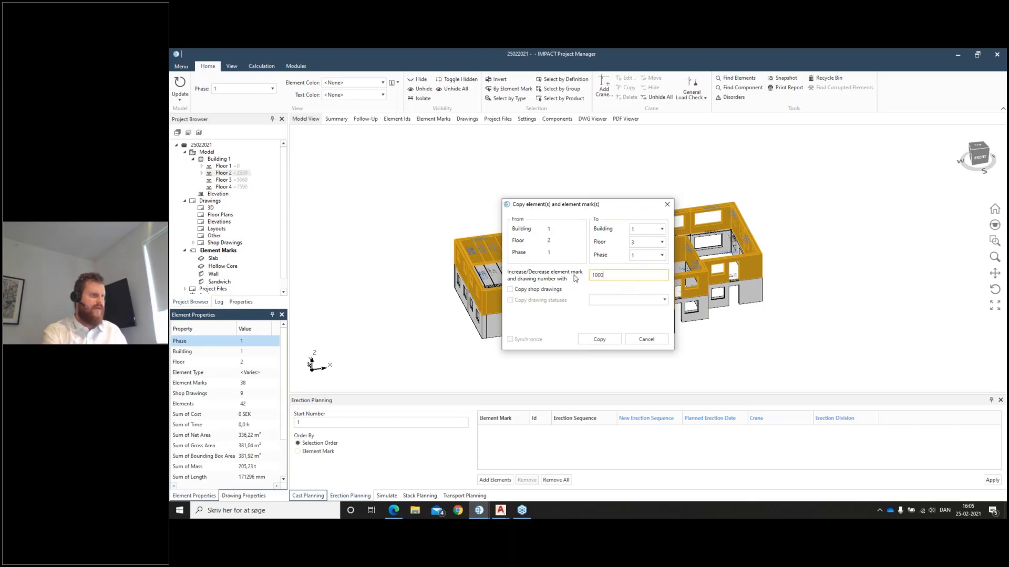
{"action": "left_click", "coordinate": [511, 290]}
{"action": "left_click", "coordinate": [610, 340]}
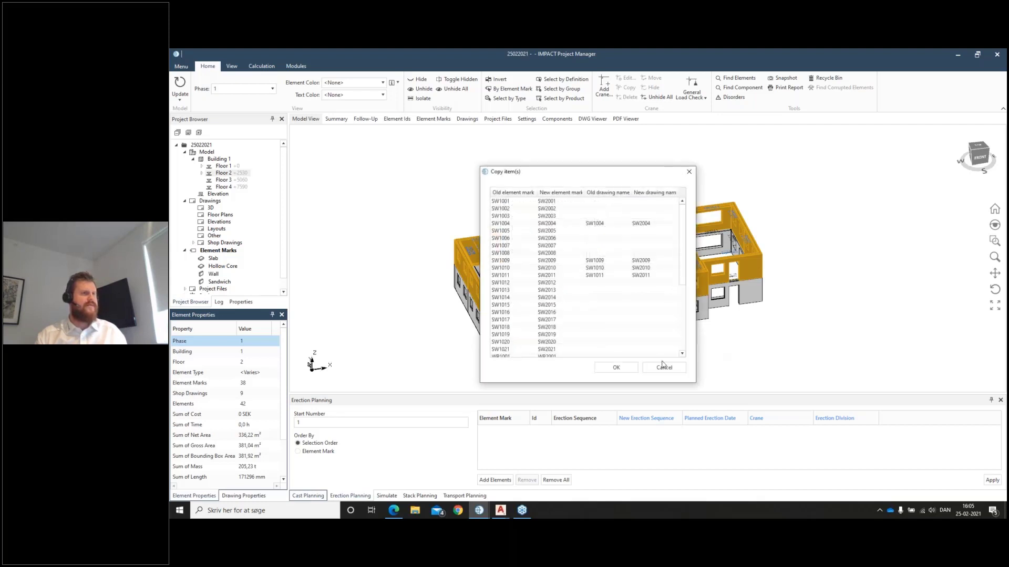
{"action": "left_click", "coordinate": [620, 367]}
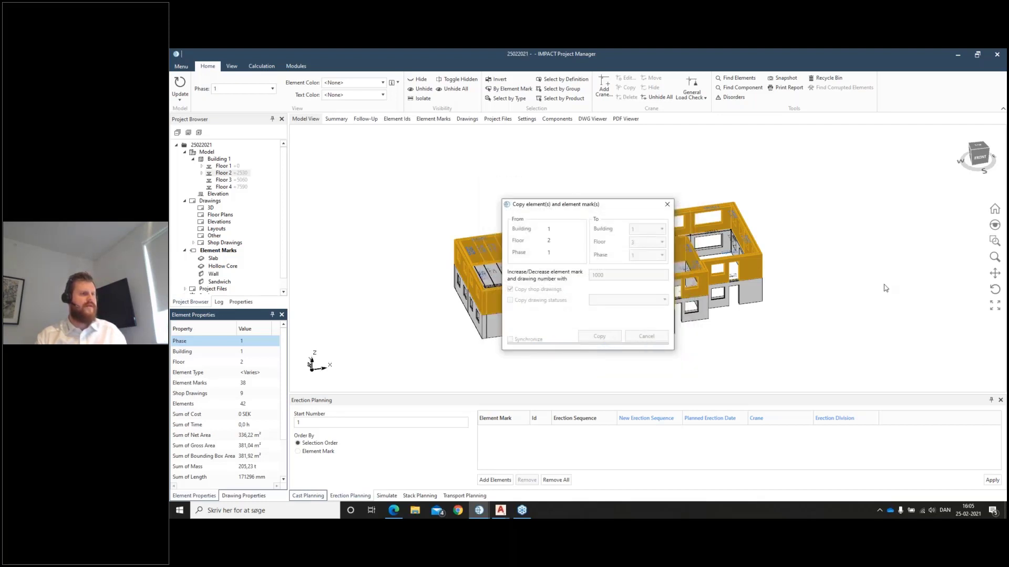
{"action": "left_click", "coordinate": [622, 293]}
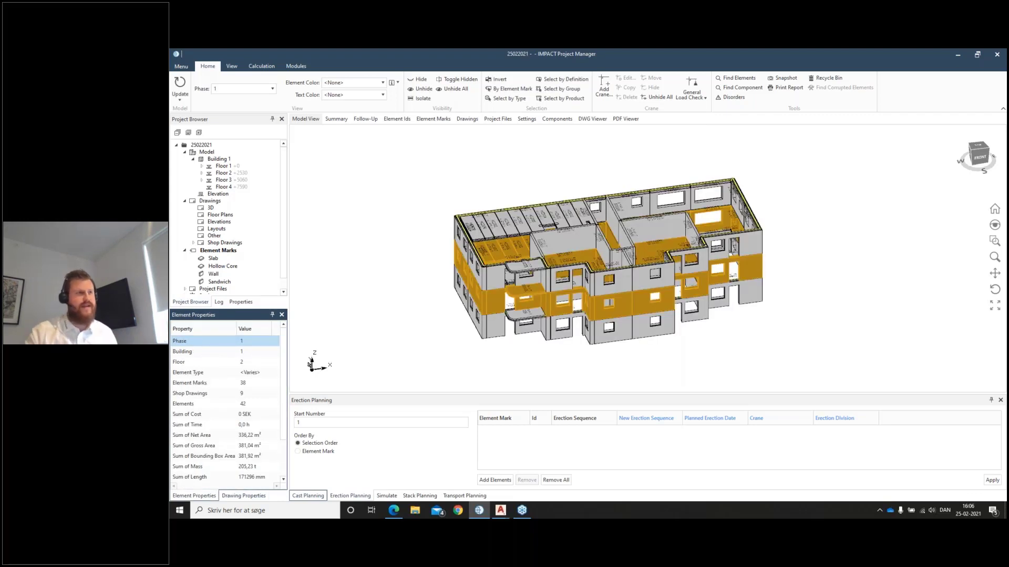
{"action": "left_click", "coordinate": [803, 268]}
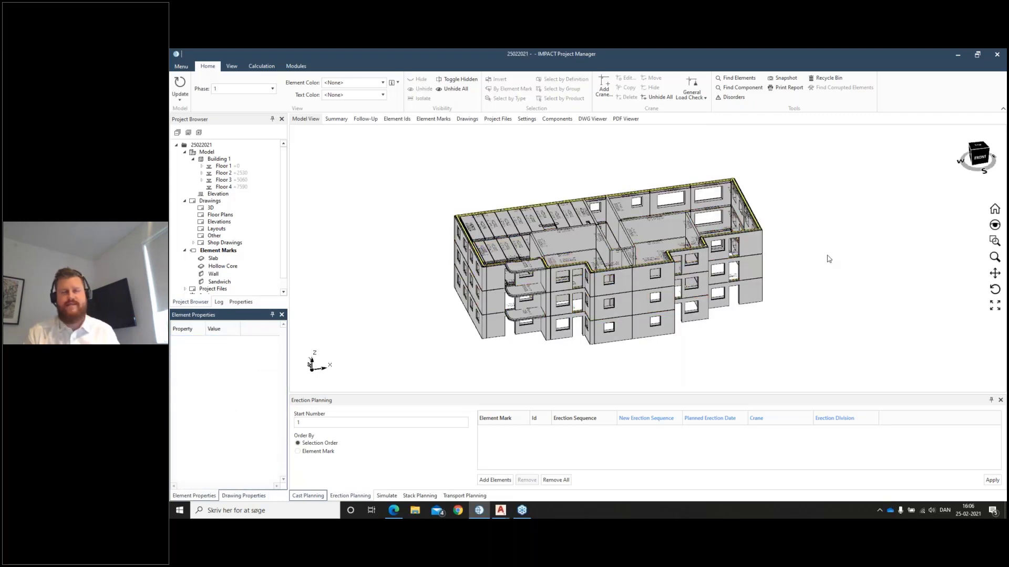
Check the drawing commands available for sandwich wall SW2009 on Floor 3, then clear the selection.
{"action": "middle_click_drag", "start_coordinate": [687, 158], "coordinate": [683, 171]}
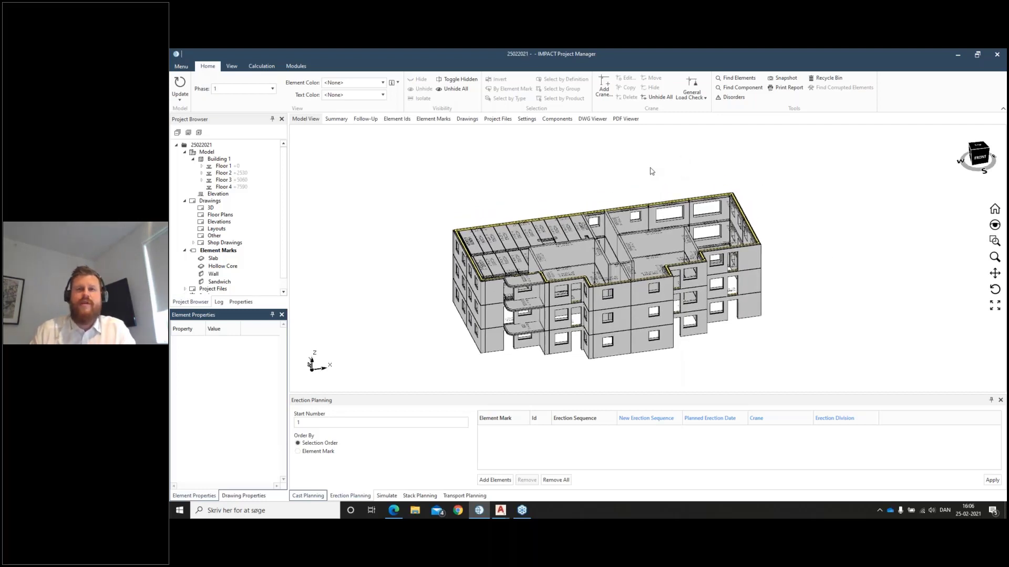
{"action": "middle_click_drag", "start_coordinate": [587, 347], "coordinate": [615, 331]}
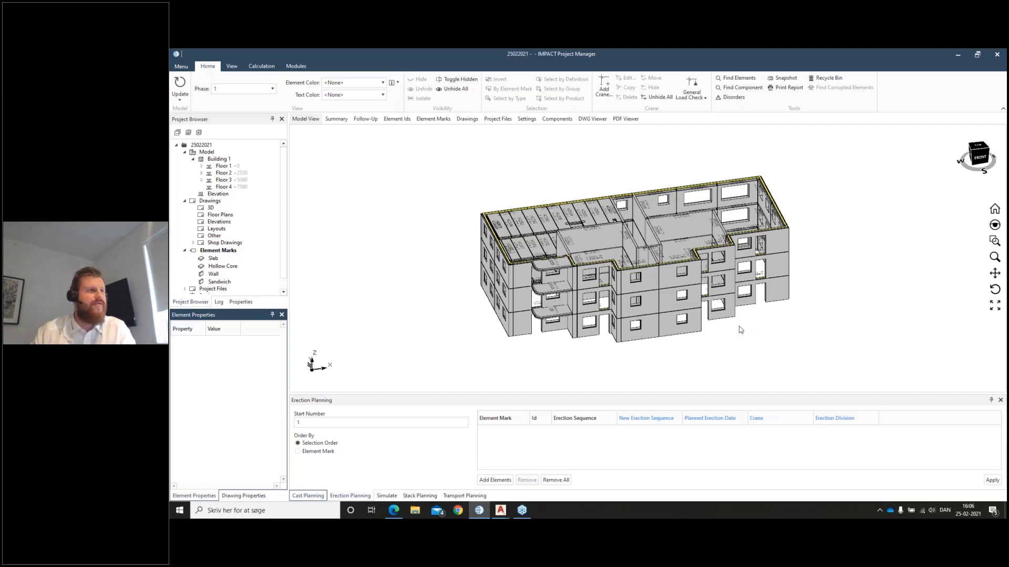
{"action": "middle_click_drag", "start_coordinate": [821, 273], "coordinate": [810, 288]}
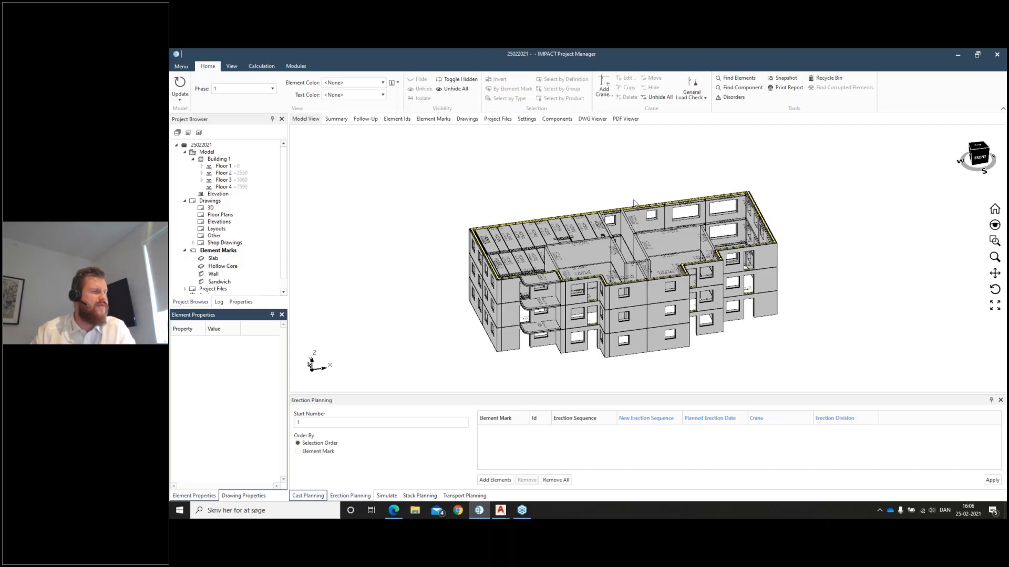
{"action": "scroll", "coordinate": [636, 203], "scroll_direction": "up", "scroll_amount": 2}
{"action": "middle_click_drag", "start_coordinate": [608, 178], "coordinate": [604, 177]}
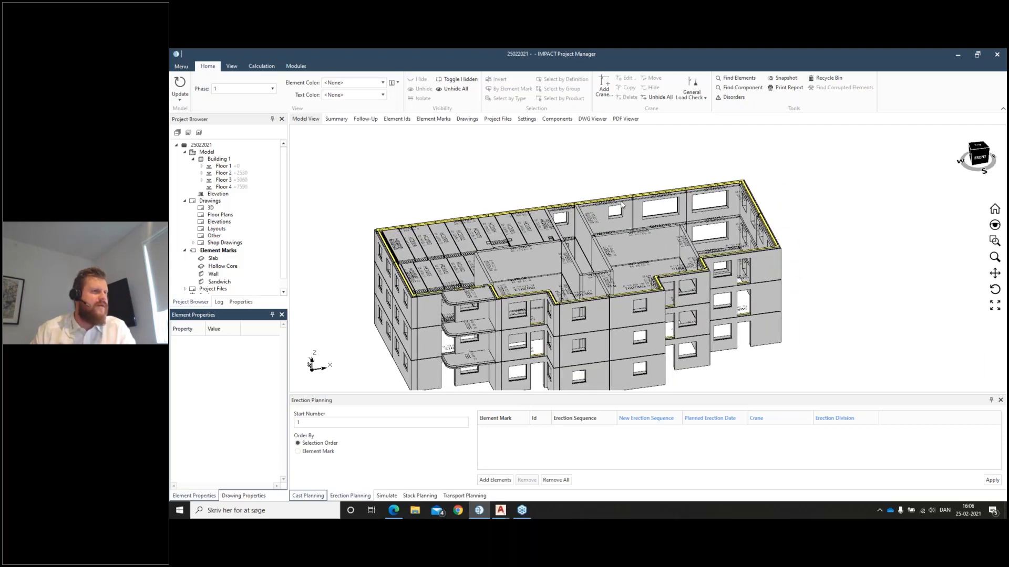
{"action": "left_click", "coordinate": [621, 205]}
{"action": "right_click", "coordinate": [621, 202]}
{"action": "left_click", "coordinate": [609, 182]}
{"action": "right_click", "coordinate": [617, 203]}
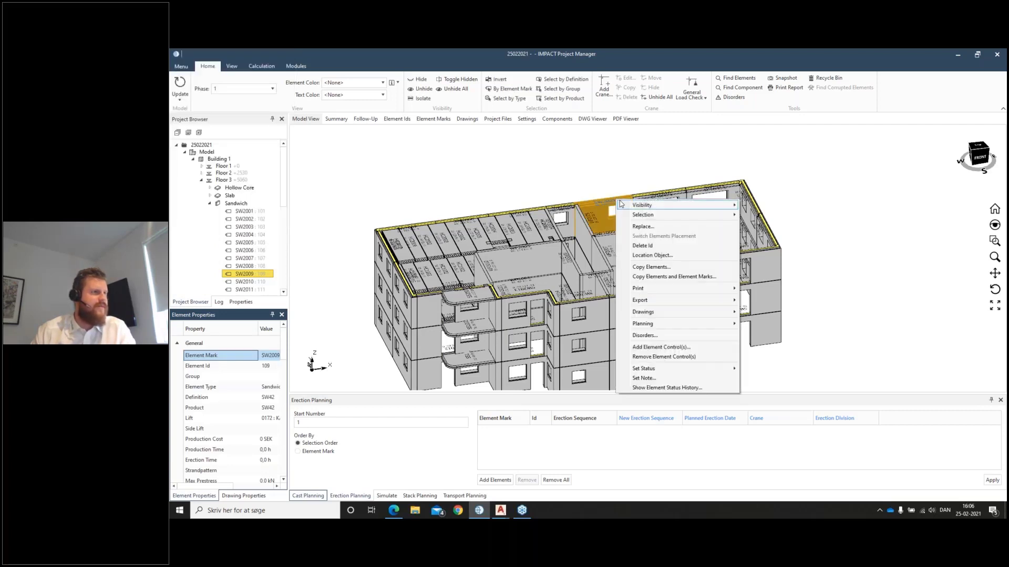
{"action": "mouse_move", "coordinate": [711, 317]}
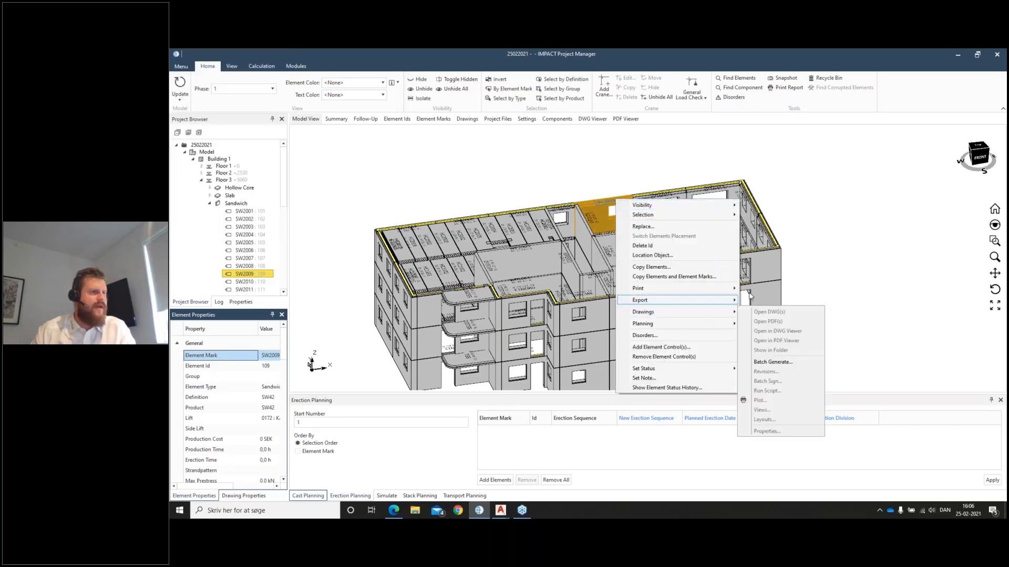
{"action": "left_click", "coordinate": [787, 240]}
{"action": "key", "text": "Escape"}
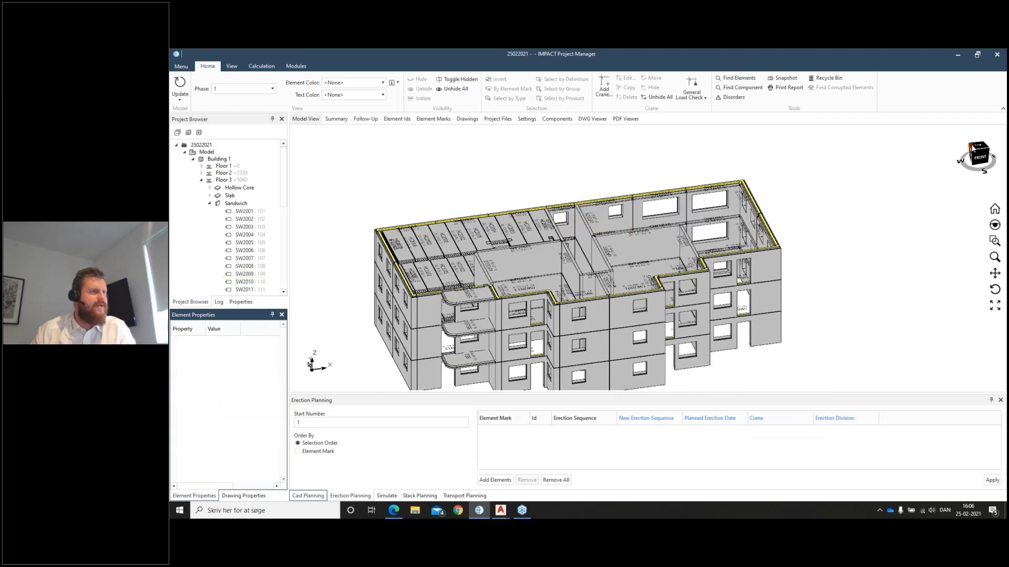
Compare the element marks of the stacked sandwich walls SW009, SW1009 and SW2009 across the three floors.
{"action": "mouse_move", "coordinate": [976, 155]}
{"action": "left_mouse_down"}
{"action": "mouse_move", "coordinate": [956, 163]}
{"action": "mouse_move", "coordinate": [976, 162]}
{"action": "left_mouse_up"}
{"action": "scroll", "coordinate": [619, 229], "scroll_direction": "up", "scroll_amount": 3}
{"action": "scroll", "coordinate": [619, 229], "scroll_direction": "up", "scroll_amount": 3}
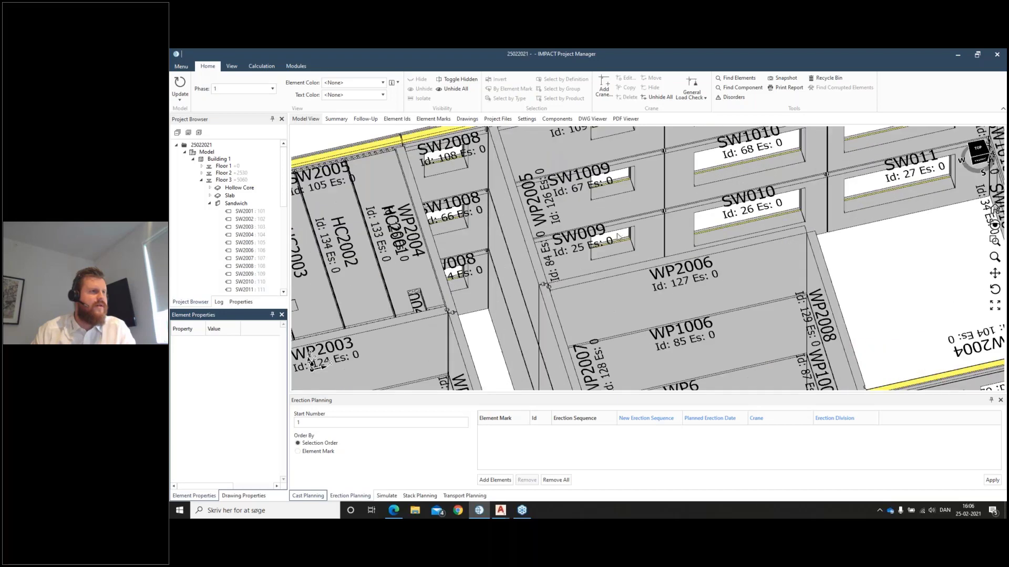
{"action": "scroll", "coordinate": [573, 236], "scroll_direction": "up", "scroll_amount": 3}
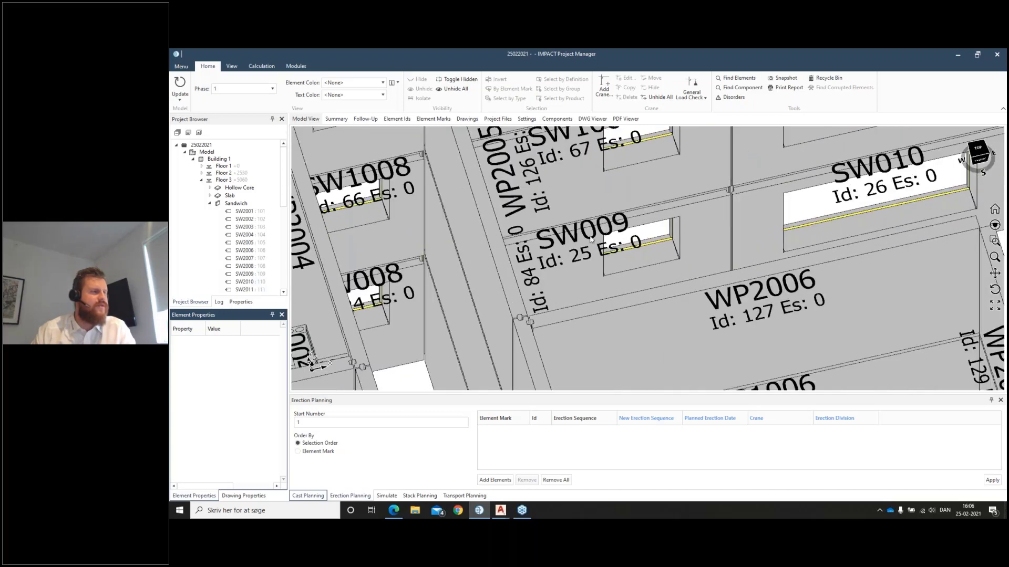
{"action": "scroll", "coordinate": [618, 229], "scroll_direction": "down", "scroll_amount": 3}
{"action": "middle_click_drag", "start_coordinate": [635, 176], "coordinate": [609, 267]}
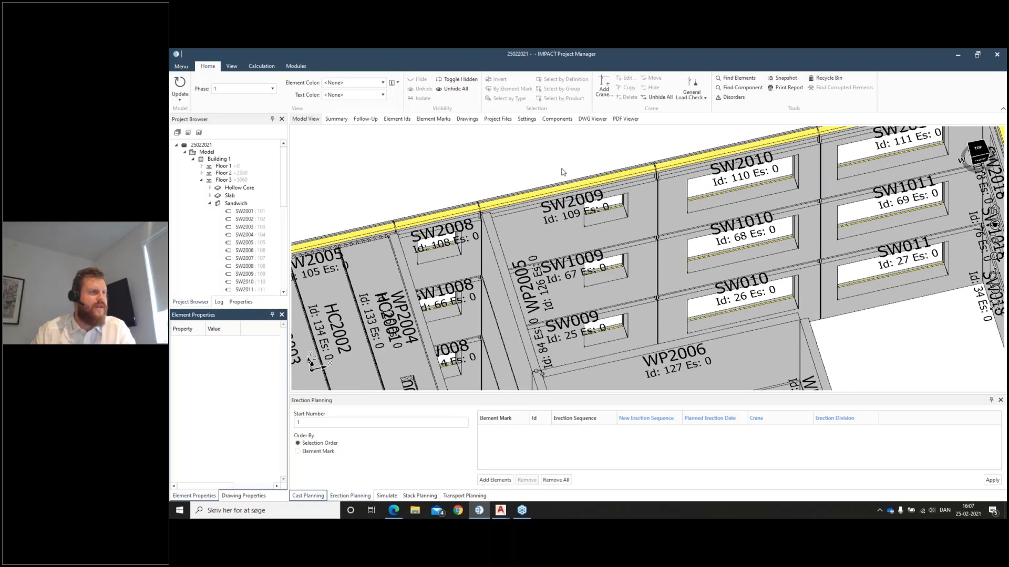
{"action": "scroll", "coordinate": [595, 185], "scroll_direction": "down", "scroll_amount": 5}
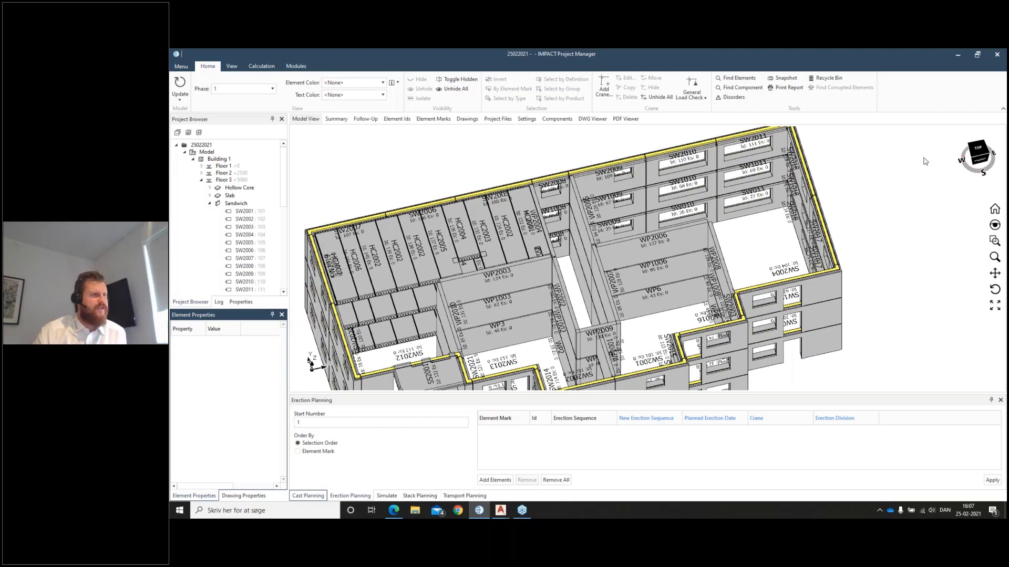
Examine the three-storey building from another side, including the outer wall corners and the inner wall joints around WP2007 to WP2009.
{"action": "left_click", "coordinate": [979, 150]}
{"action": "left_click_drag", "start_coordinate": [979, 149], "coordinate": [981, 153]}
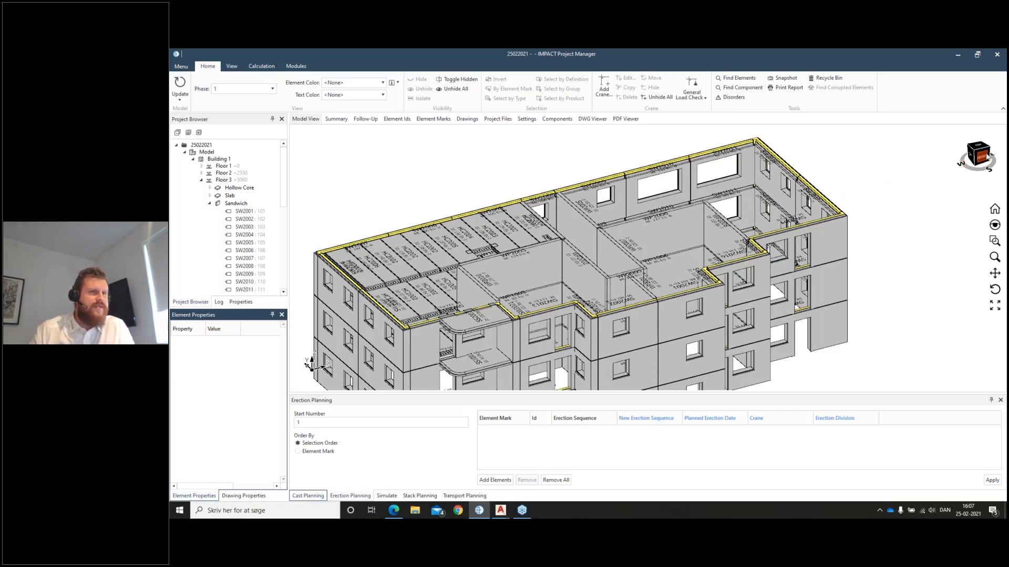
{"action": "left_click_drag", "start_coordinate": [976, 157], "coordinate": [957, 157]}
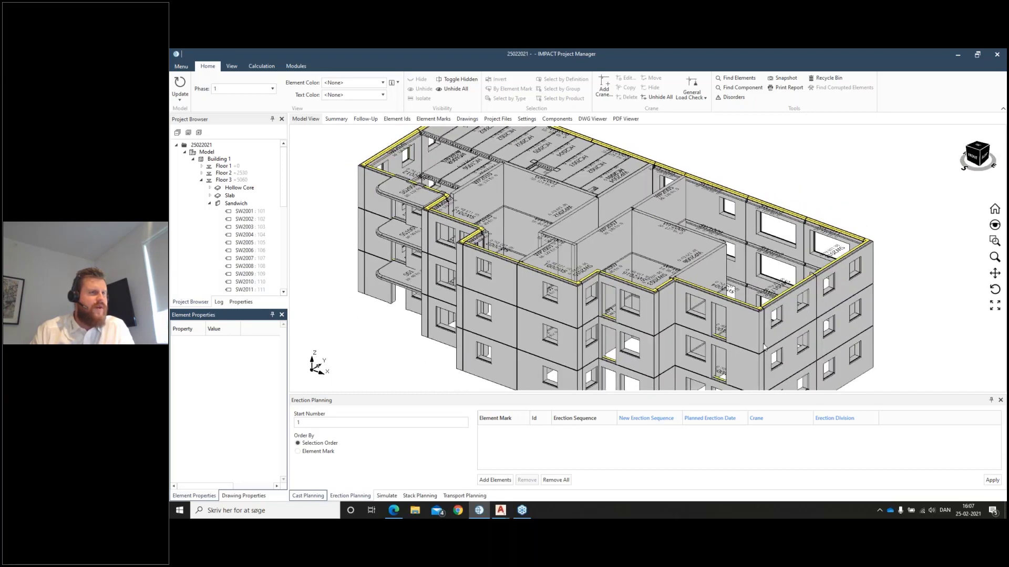
{"action": "scroll", "coordinate": [763, 231], "scroll_direction": "up", "scroll_amount": 8}
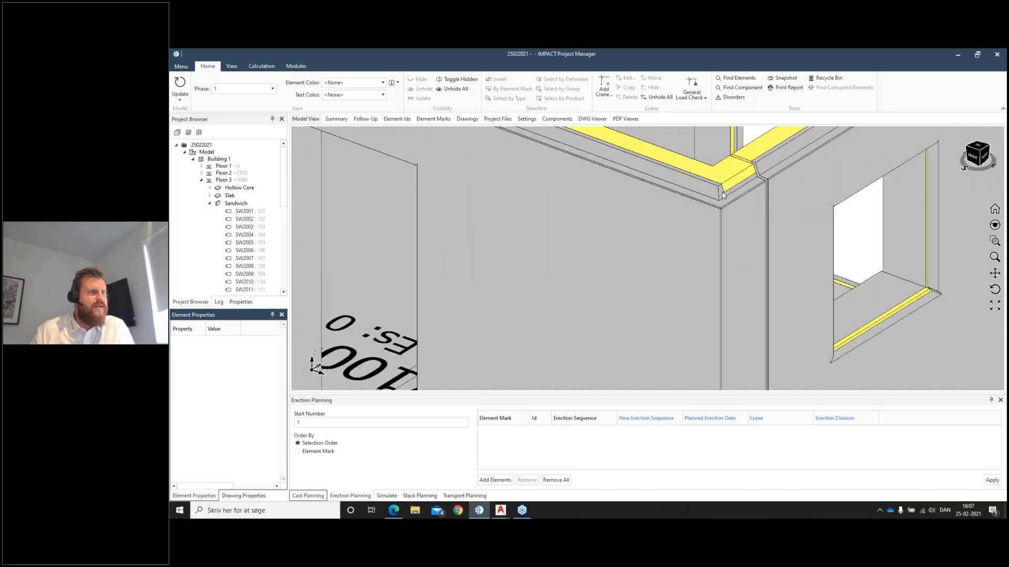
{"action": "scroll", "coordinate": [722, 195], "scroll_direction": "down", "scroll_amount": 8}
{"action": "scroll", "coordinate": [660, 162], "scroll_direction": "up", "scroll_amount": 2}
{"action": "scroll", "coordinate": [588, 177], "scroll_direction": "up", "scroll_amount": 8}
{"action": "scroll", "coordinate": [588, 177], "scroll_direction": "down", "scroll_amount": 6}
{"action": "scroll", "coordinate": [735, 259], "scroll_direction": "up", "scroll_amount": 3}
{"action": "scroll", "coordinate": [834, 205], "scroll_direction": "down", "scroll_amount": 2}
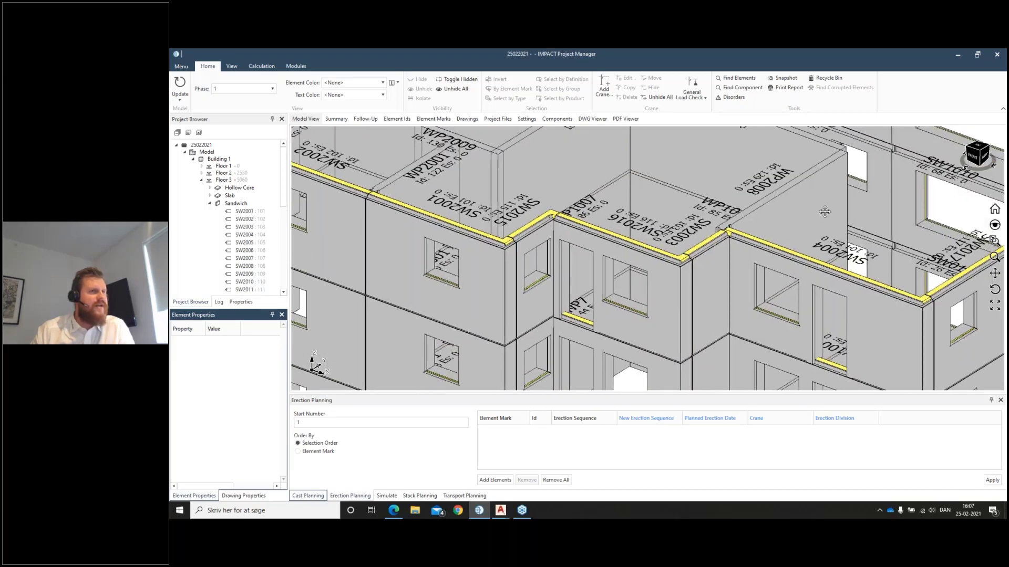
{"action": "scroll", "coordinate": [820, 214], "scroll_direction": "up", "scroll_amount": 7}
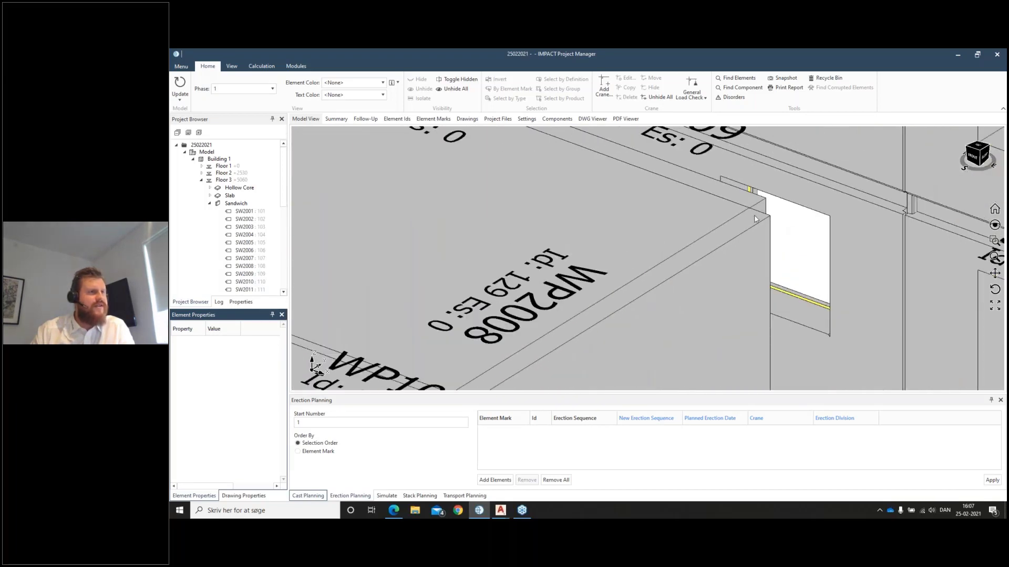
{"action": "scroll", "coordinate": [755, 219], "scroll_direction": "down", "scroll_amount": 6}
{"action": "scroll", "coordinate": [596, 280], "scroll_direction": "up", "scroll_amount": 5}
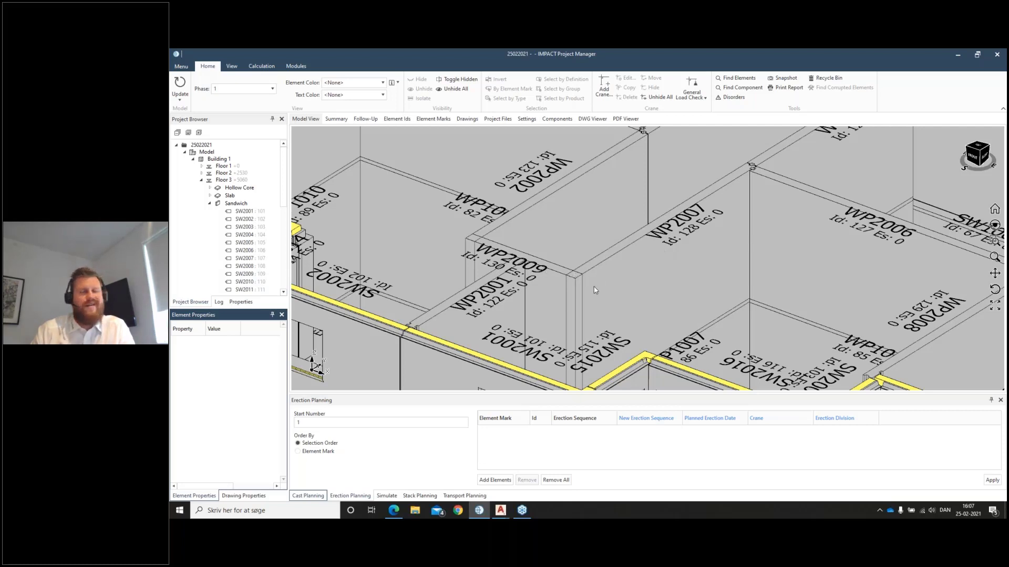
Switch to the Floor 1 plan in AutoCAD, examine the wall joints around WP9, and return to the building model.
{"action": "scroll", "coordinate": [602, 292], "scroll_direction": "down", "scroll_amount": 6}
{"action": "middle_click_drag", "start_coordinate": [603, 291], "coordinate": [669, 267]}
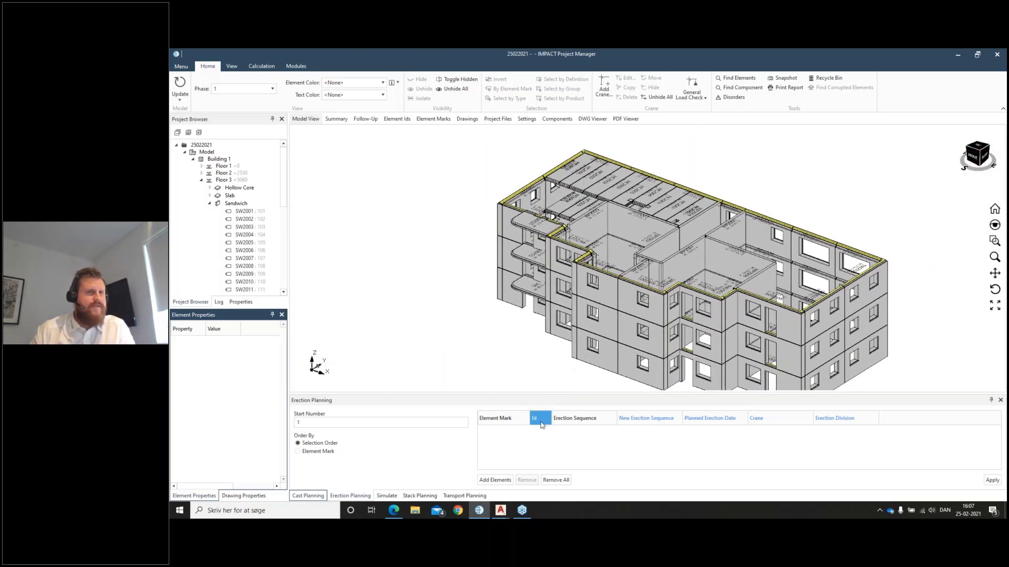
{"action": "mouse_move", "coordinate": [500, 510]}
{"action": "left_click", "coordinate": [252, 476]}
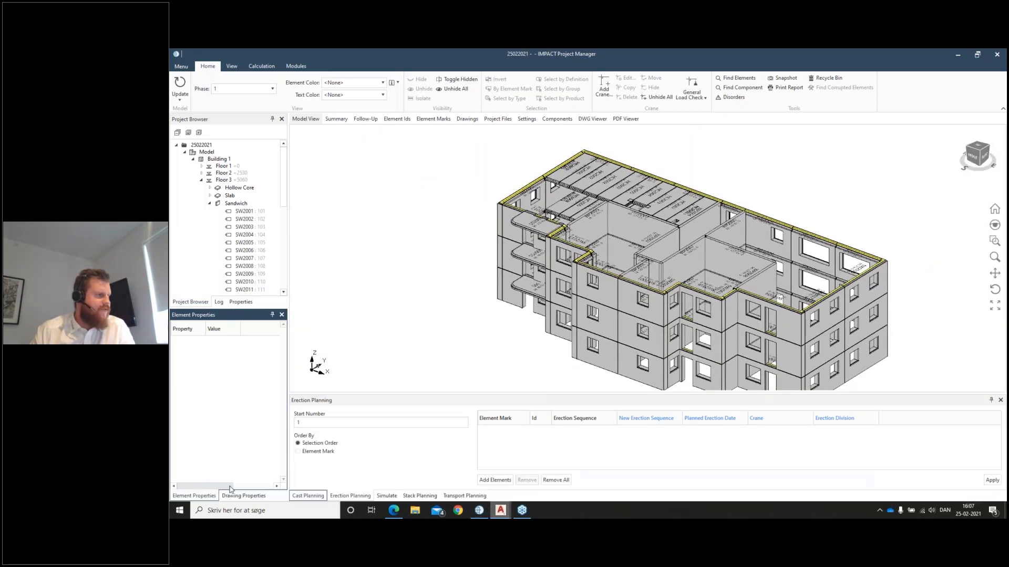
{"action": "scroll", "coordinate": [691, 288], "scroll_direction": "down", "scroll_amount": 5}
{"action": "scroll", "coordinate": [708, 305], "scroll_direction": "up", "scroll_amount": 7}
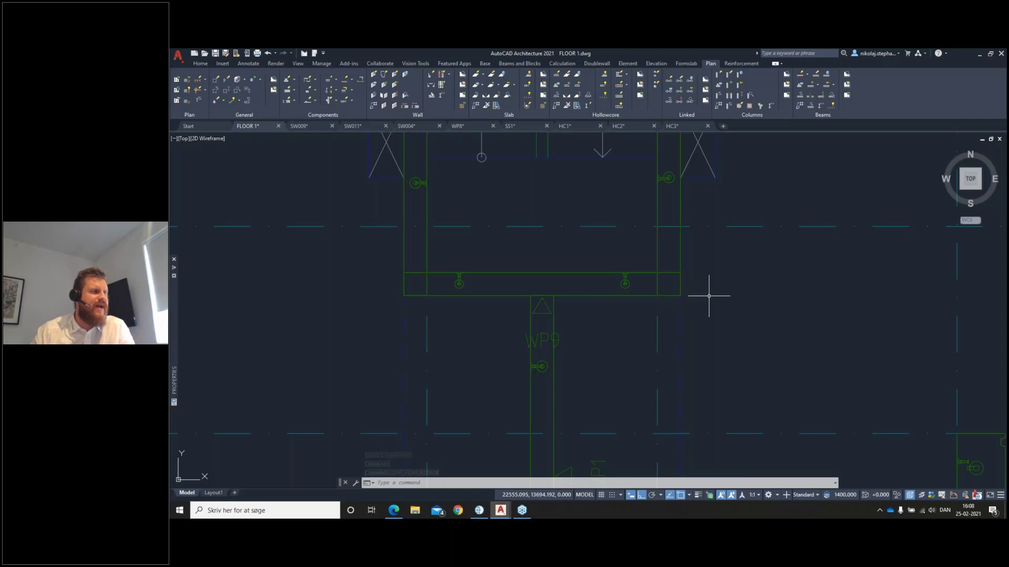
{"action": "scroll", "coordinate": [760, 272], "scroll_direction": "down", "scroll_amount": 5}
{"action": "middle_click_drag", "start_coordinate": [760, 316], "coordinate": [729, 336]}
{"action": "left_click", "coordinate": [978, 55]}
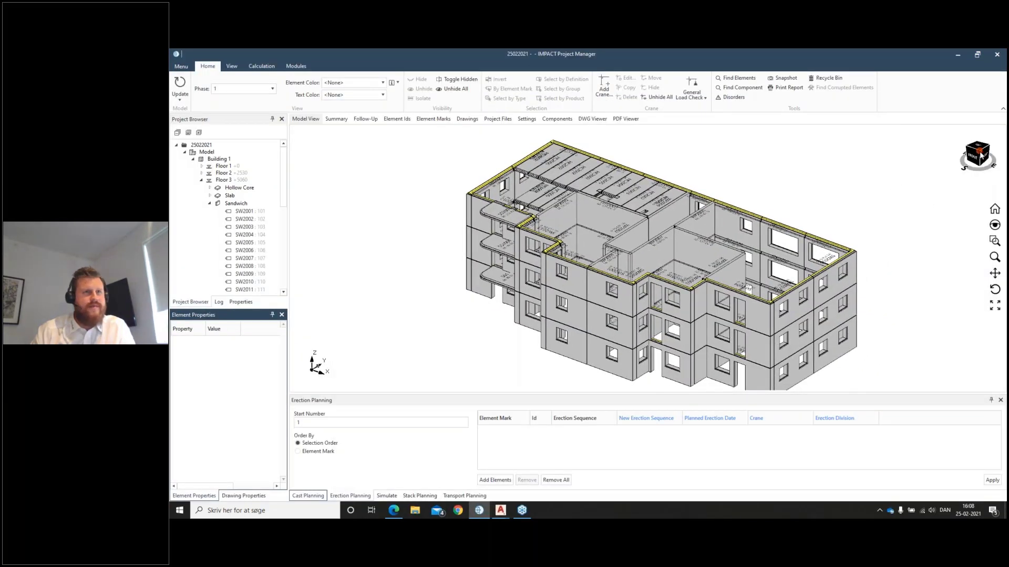
Select most of the building's elements from the front and check the drawing commands available for them, then clear the selection.
{"action": "left_click_drag", "start_coordinate": [980, 155], "coordinate": [942, 172]}
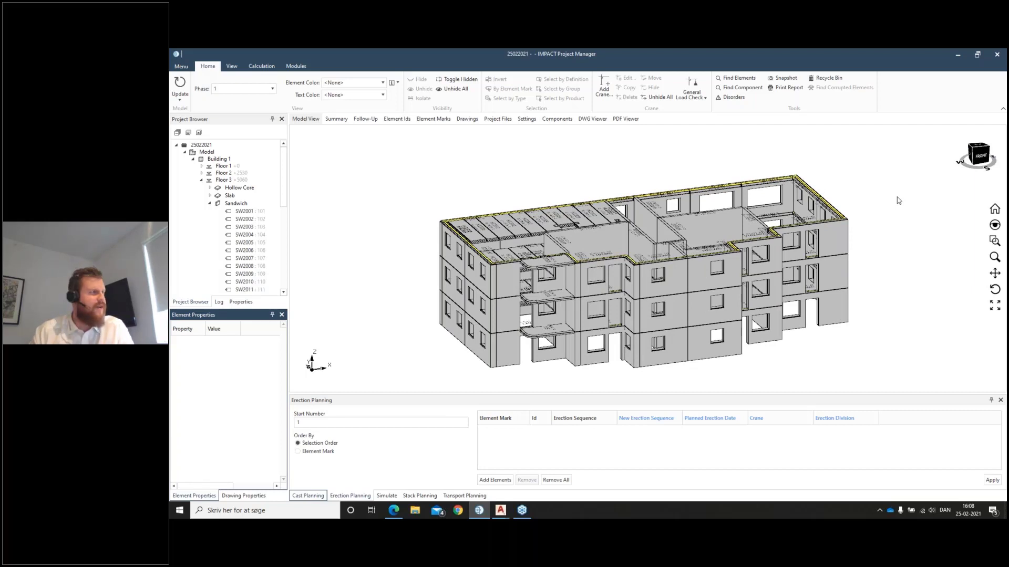
{"action": "left_click", "coordinate": [210, 203]}
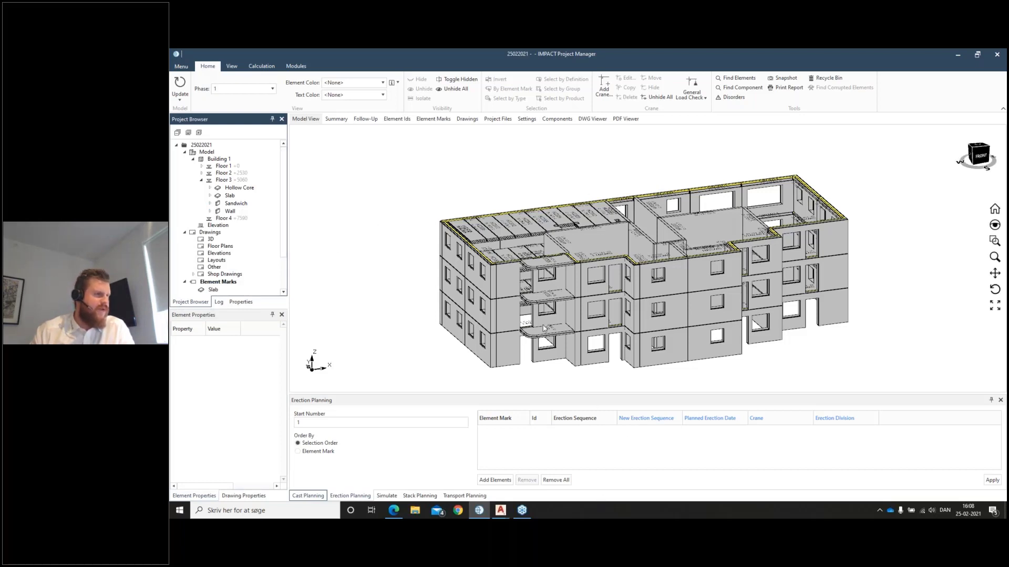
{"action": "left_click_drag", "start_coordinate": [879, 241], "coordinate": [440, 378]}
{"action": "right_click", "coordinate": [716, 301]}
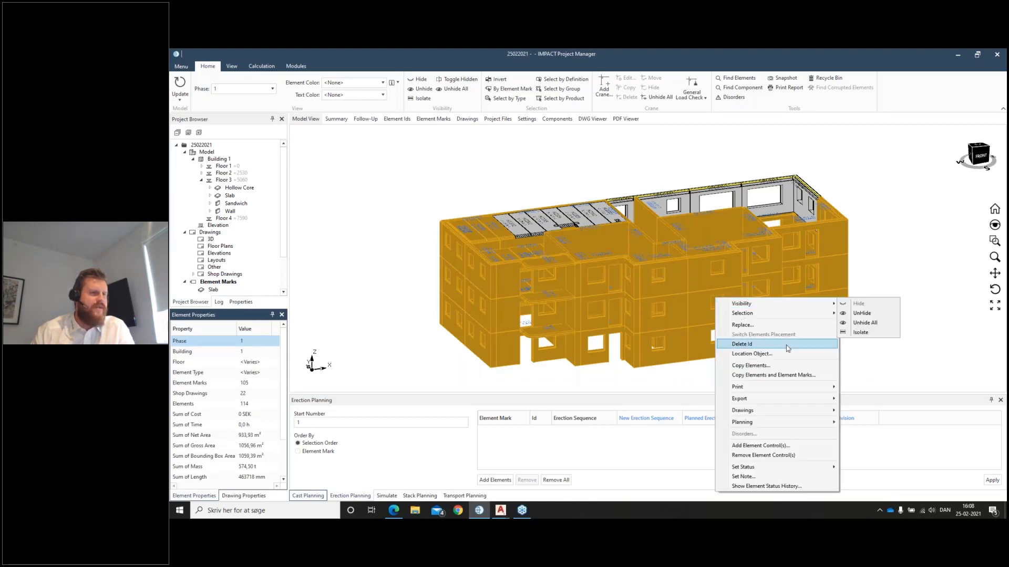
{"action": "mouse_move", "coordinate": [809, 411]}
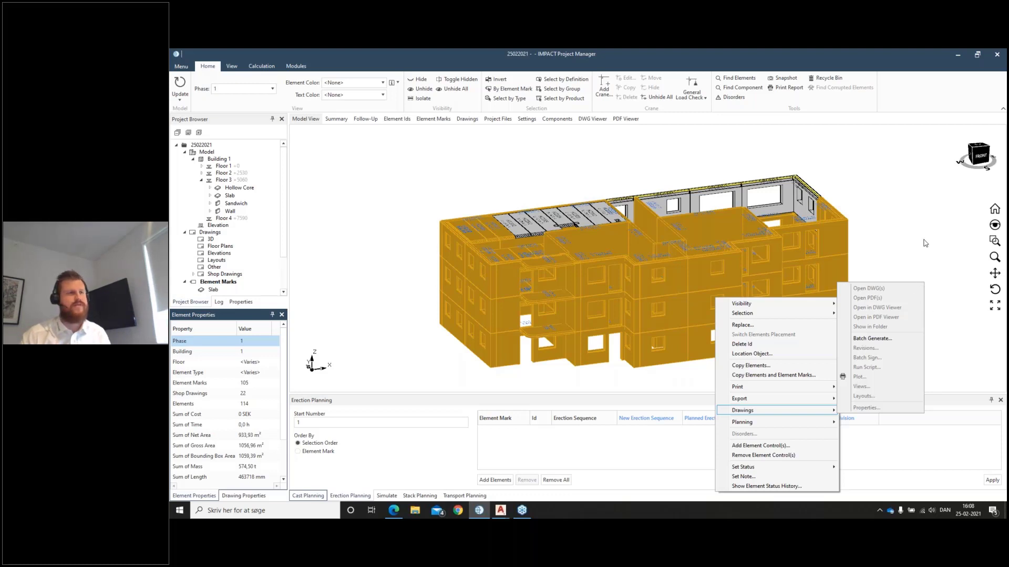
{"action": "left_click", "coordinate": [903, 223]}
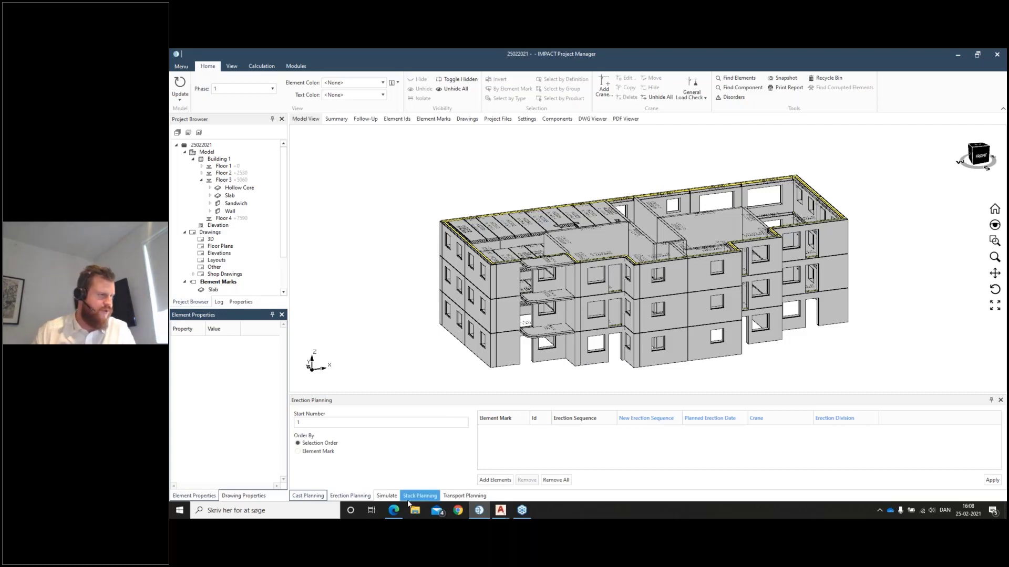
Switch to the StruSoft YouTube channel in the browser, view the IMPACT Webinars playlist, and return to the channel page without the mini player.
{"action": "left_click", "coordinate": [393, 510]}
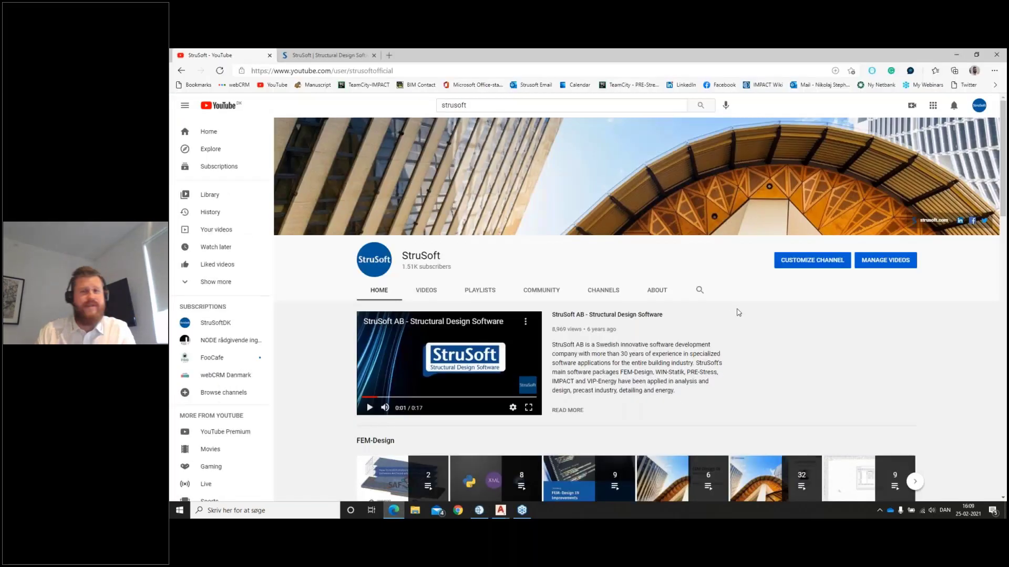
{"action": "scroll", "coordinate": [739, 313], "scroll_direction": "down", "scroll_amount": 5}
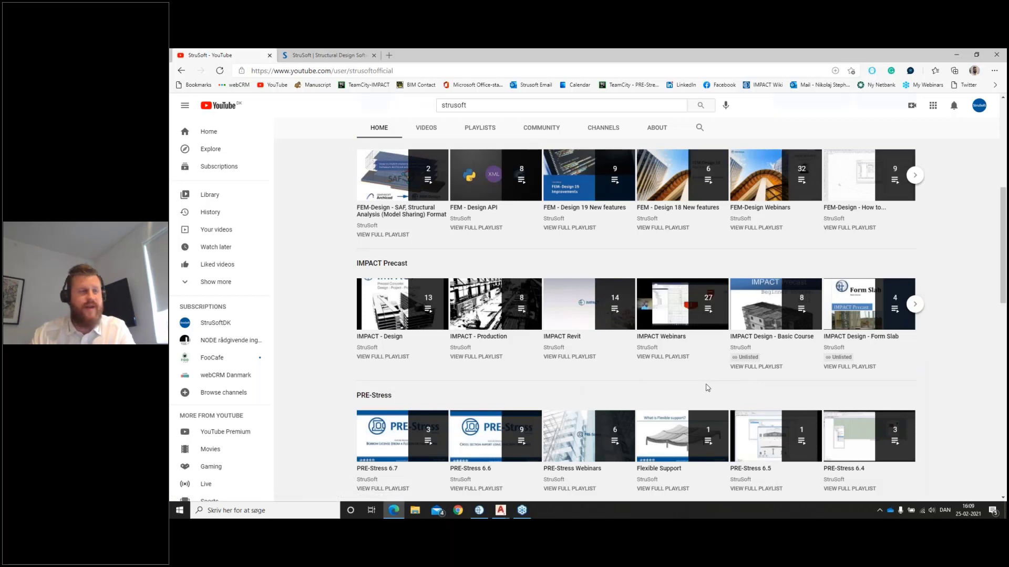
{"action": "left_click", "coordinate": [681, 336]}
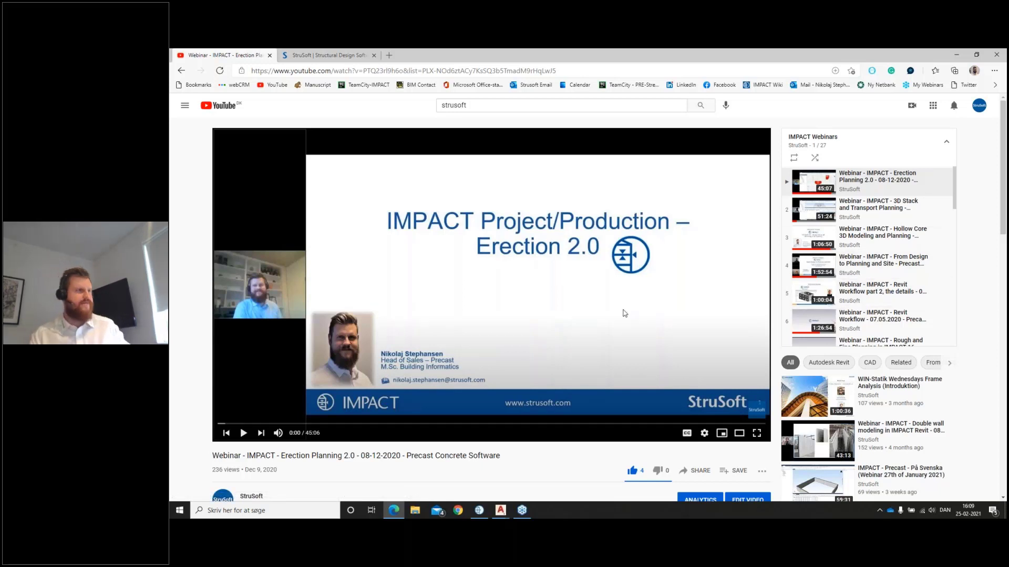
{"action": "left_click", "coordinate": [182, 70]}
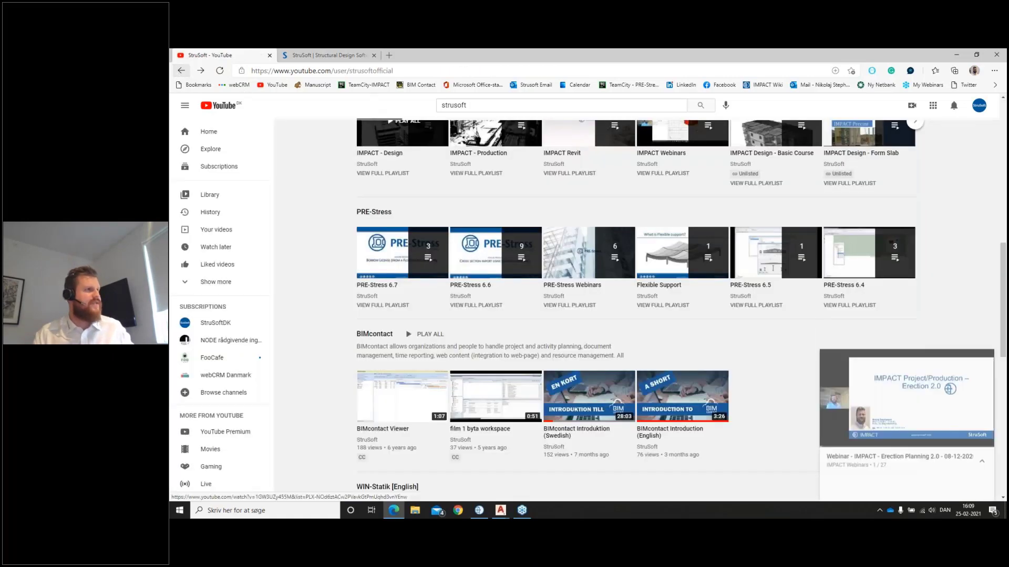
{"action": "left_click", "coordinate": [988, 389]}
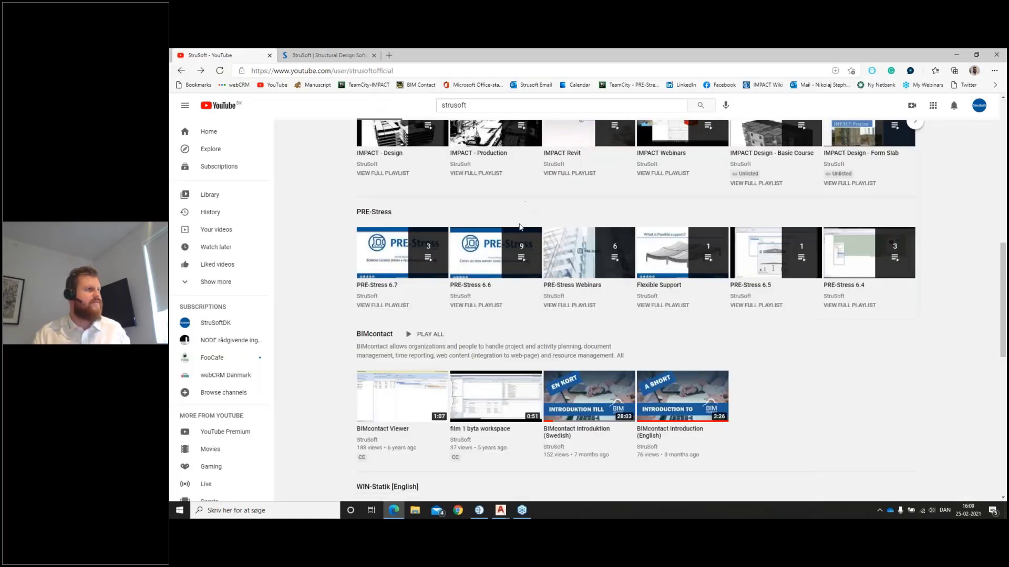
Review the StruSoft channel's page and its IMPACT Precast playlists, then return to IMPACT Project Manager.
{"action": "left_click", "coordinate": [520, 105]}
{"action": "left_click", "coordinate": [346, 197]}
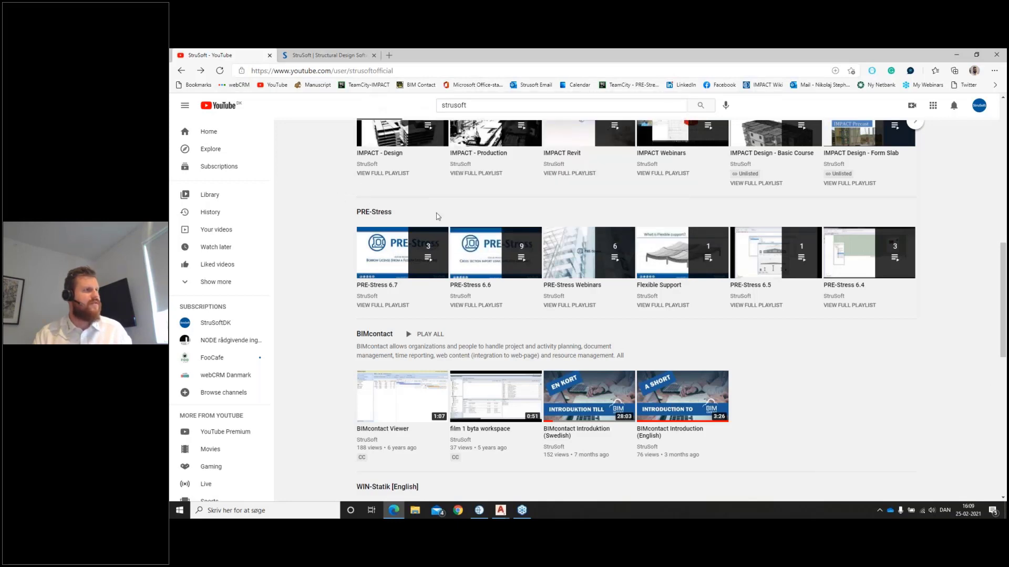
{"action": "scroll", "coordinate": [420, 200], "scroll_direction": "up", "scroll_amount": 10}
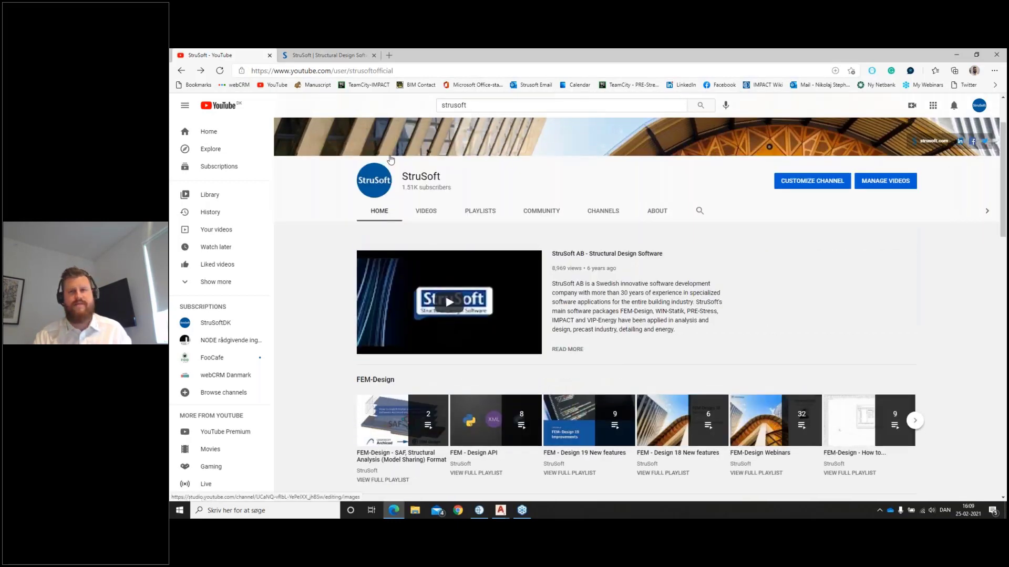
{"action": "scroll", "coordinate": [420, 156], "scroll_direction": "down", "scroll_amount": 1}
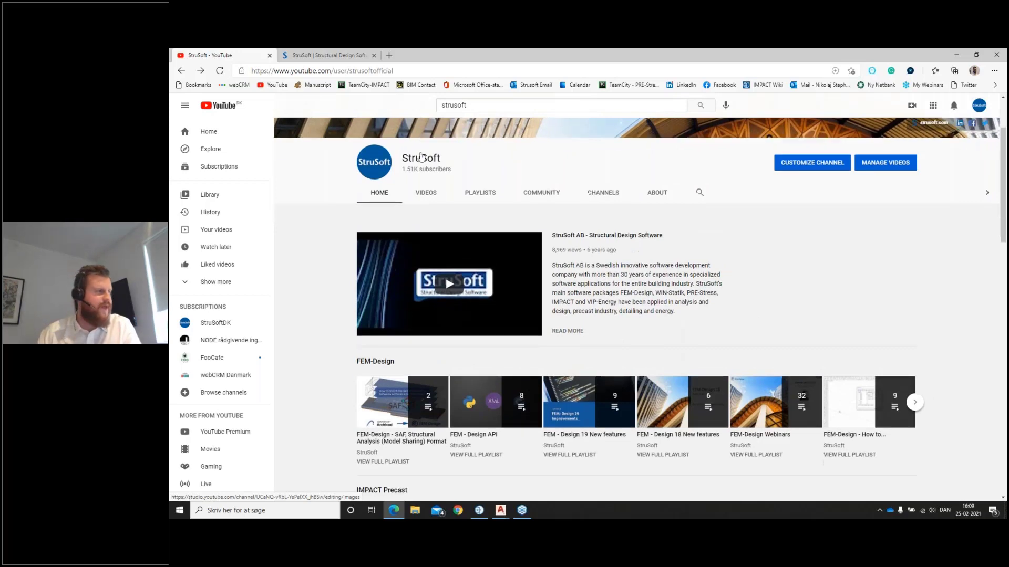
{"action": "scroll", "coordinate": [420, 156], "scroll_direction": "down", "scroll_amount": 5}
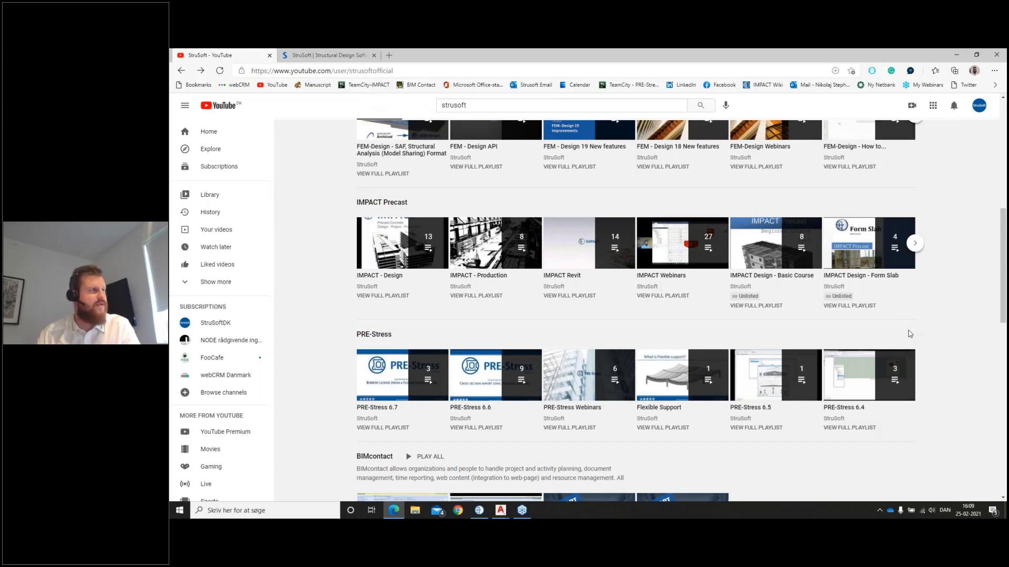
{"action": "left_click", "coordinate": [956, 55]}
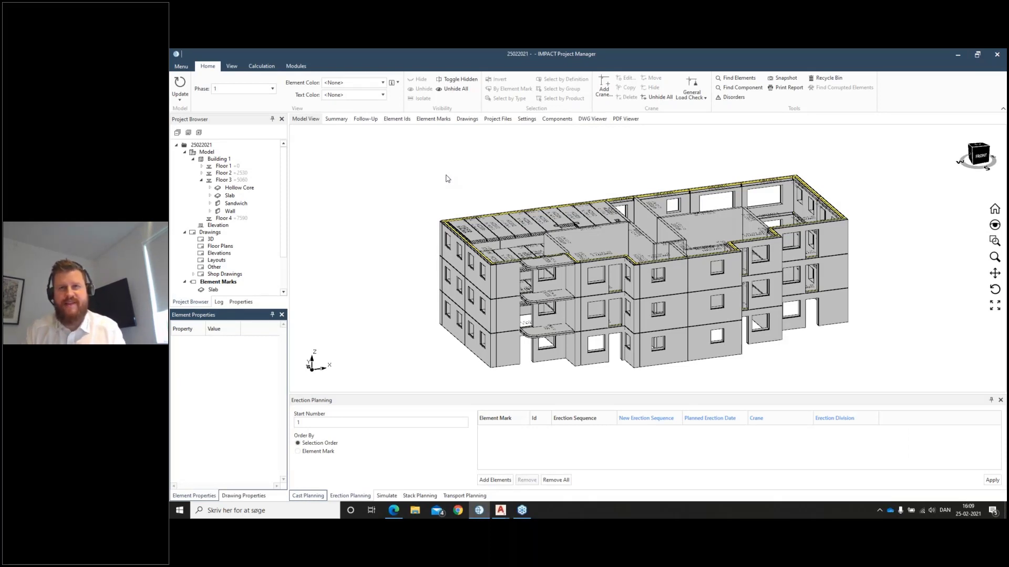
Create a new 3D drawing named IFC in the project and open it in AutoCAD.
{"action": "left_click", "coordinate": [210, 239]}
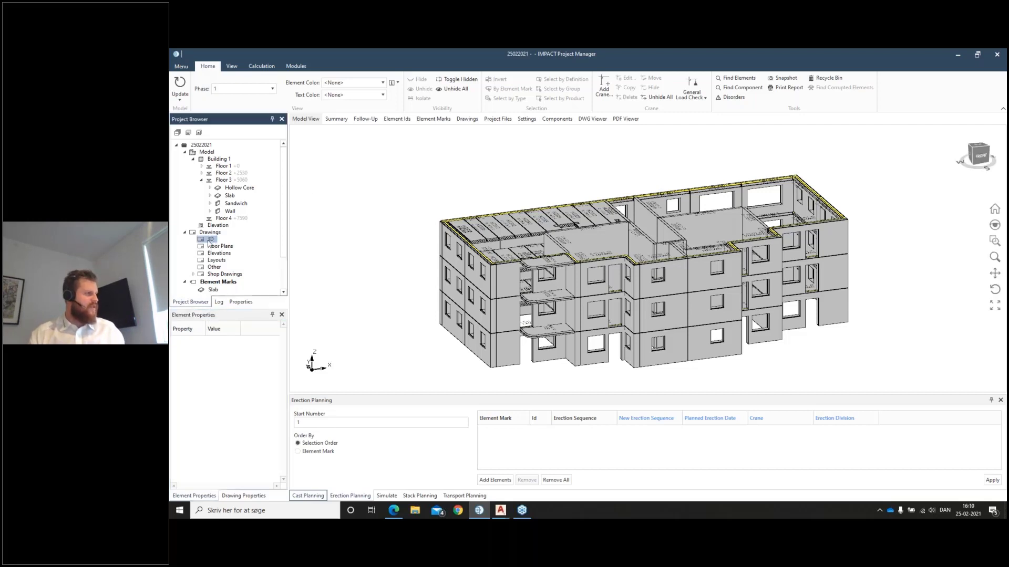
{"action": "left_click", "coordinate": [194, 159]}
{"action": "double_click", "coordinate": [210, 180]}
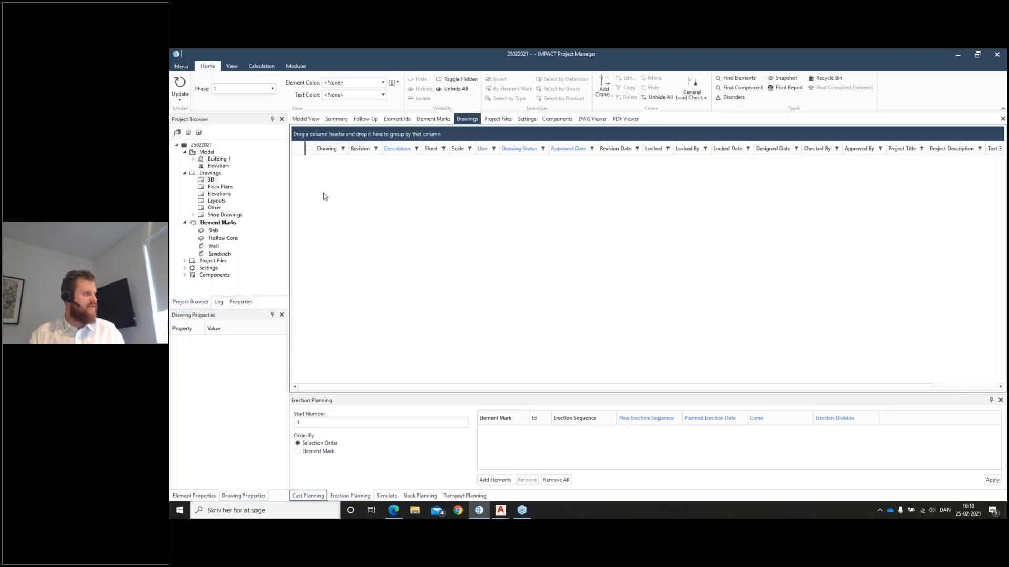
{"action": "right_click", "coordinate": [323, 194]}
{"action": "left_click", "coordinate": [370, 200]}
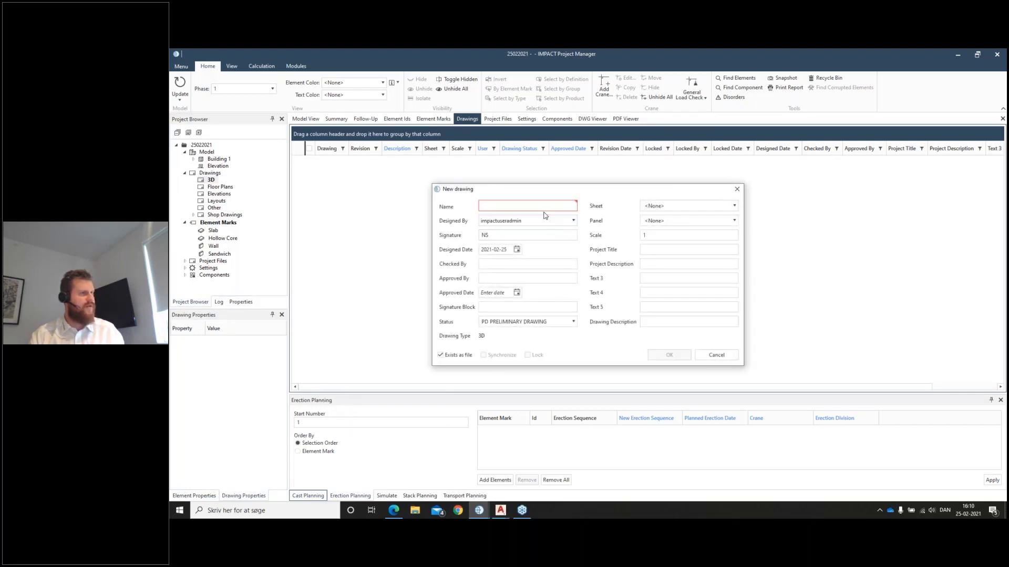
{"action": "type", "text": "IFC"}
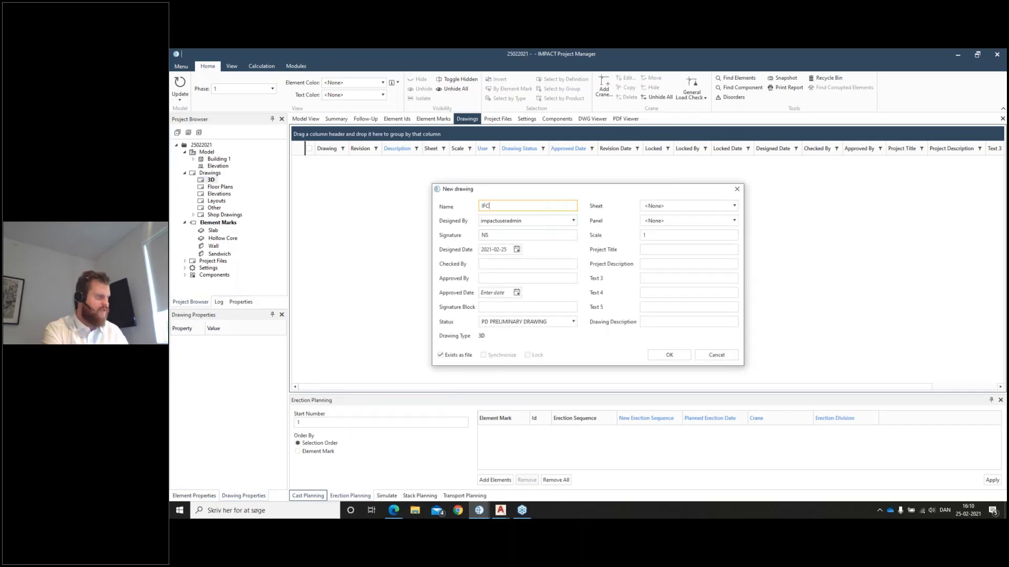
{"action": "left_click", "coordinate": [669, 355]}
{"action": "left_click", "coordinate": [675, 316]}
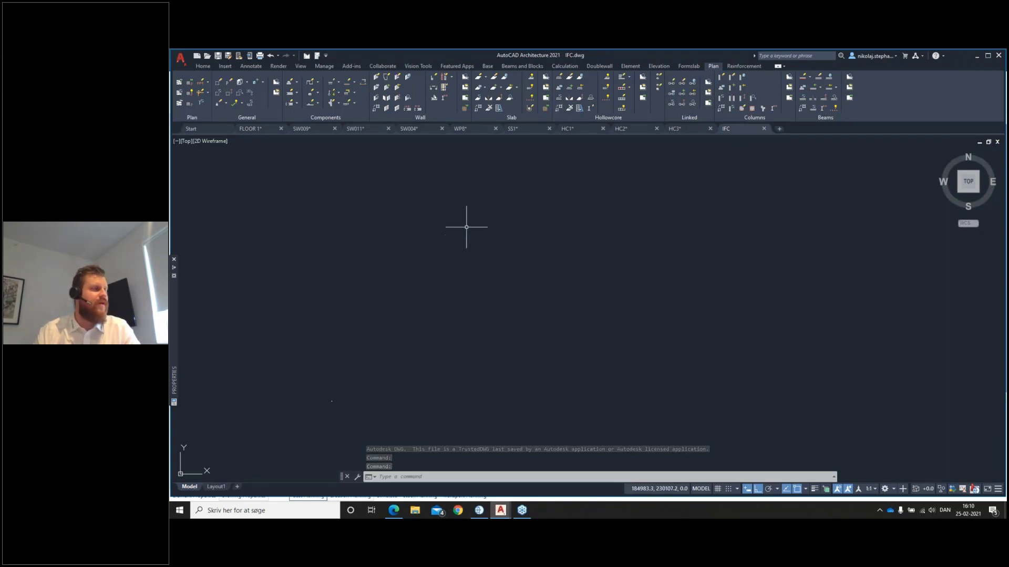
Generate the plan of building 1 for all floors and phases as Solid (IFC), without cast-in materials.
{"action": "left_click", "coordinate": [179, 82]}
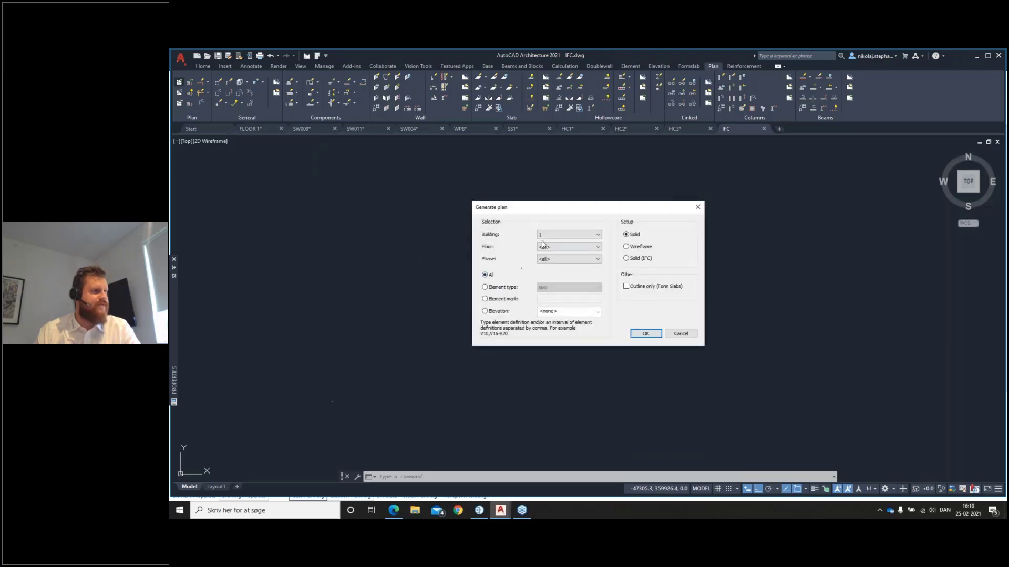
{"action": "left_click", "coordinate": [627, 258]}
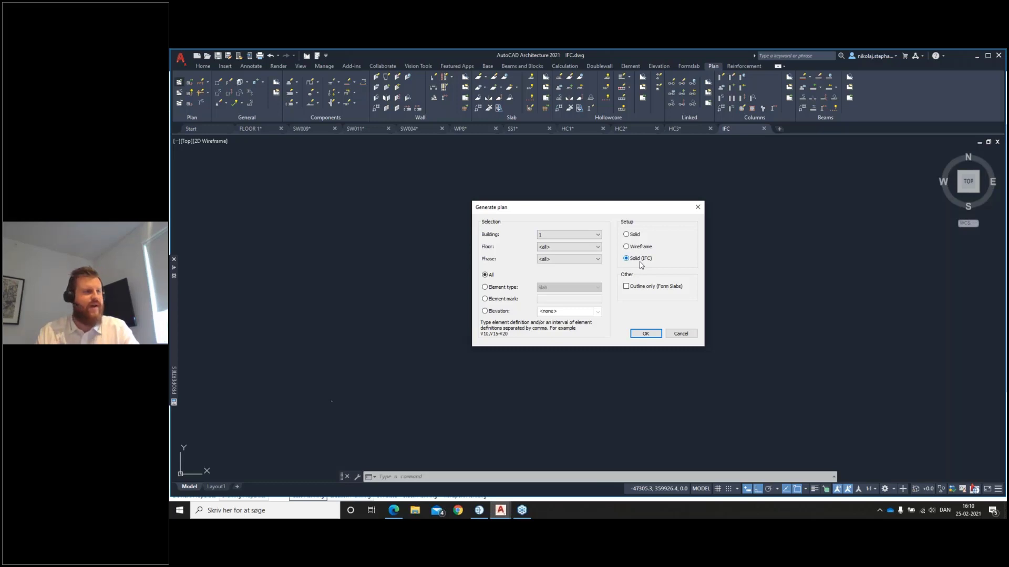
{"action": "left_click", "coordinate": [645, 334]}
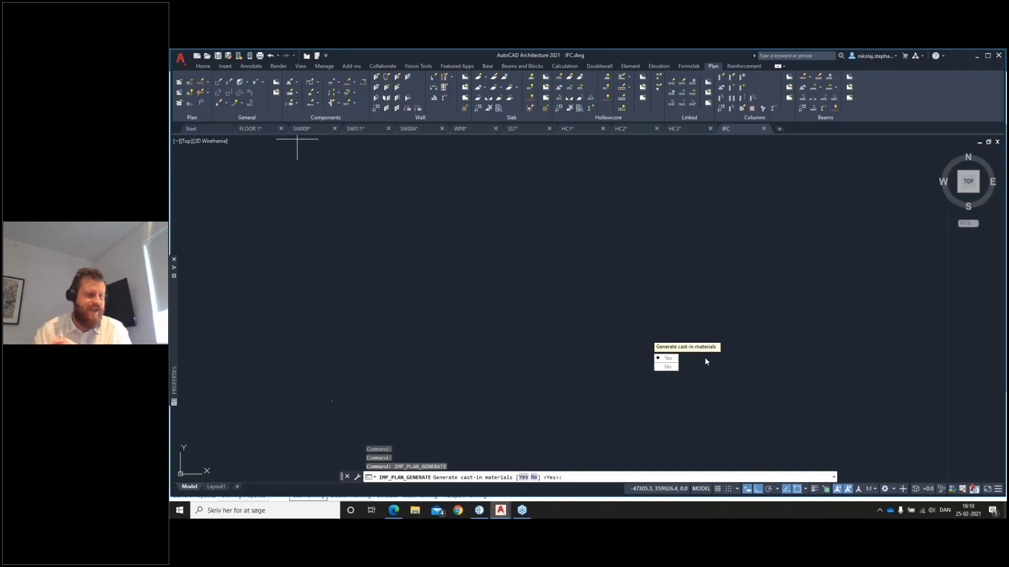
{"action": "key", "text": "Return"}
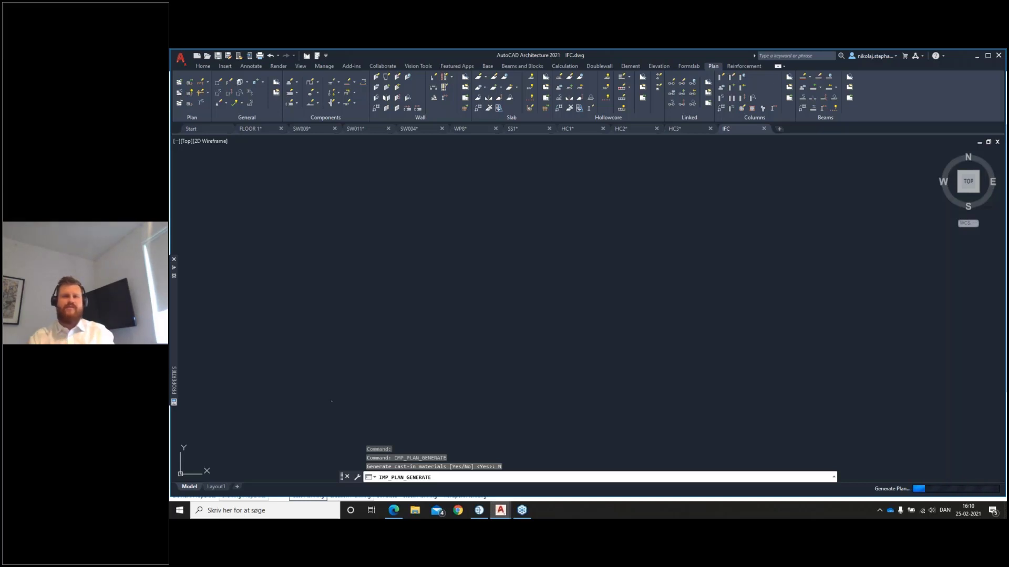
Check the project's element summary in IMPACT Project Manager, then return to the IFC drawing in AutoCAD.
{"action": "left_click", "coordinate": [479, 510]}
{"action": "left_click", "coordinate": [332, 120]}
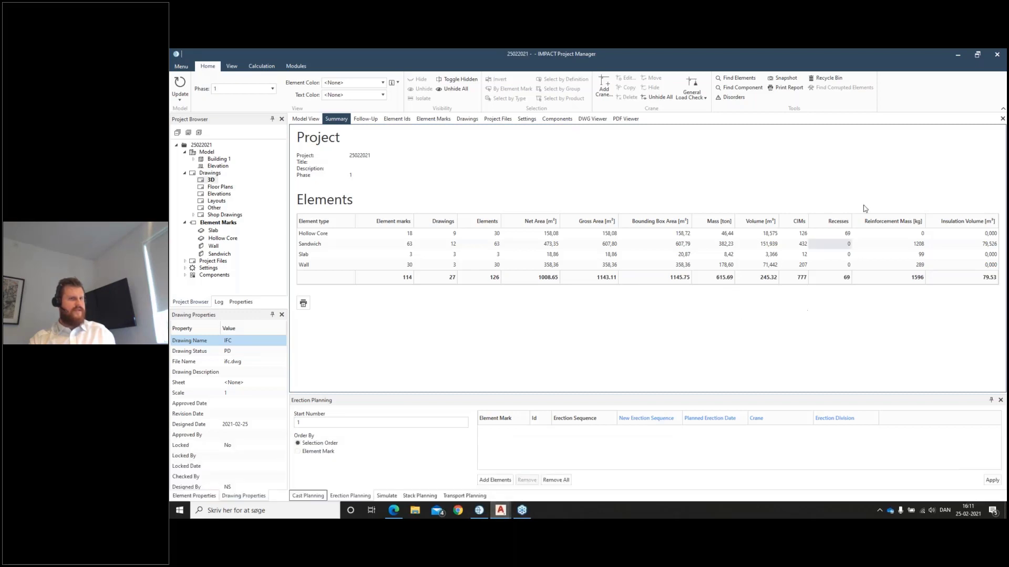
{"action": "left_click", "coordinate": [958, 55]}
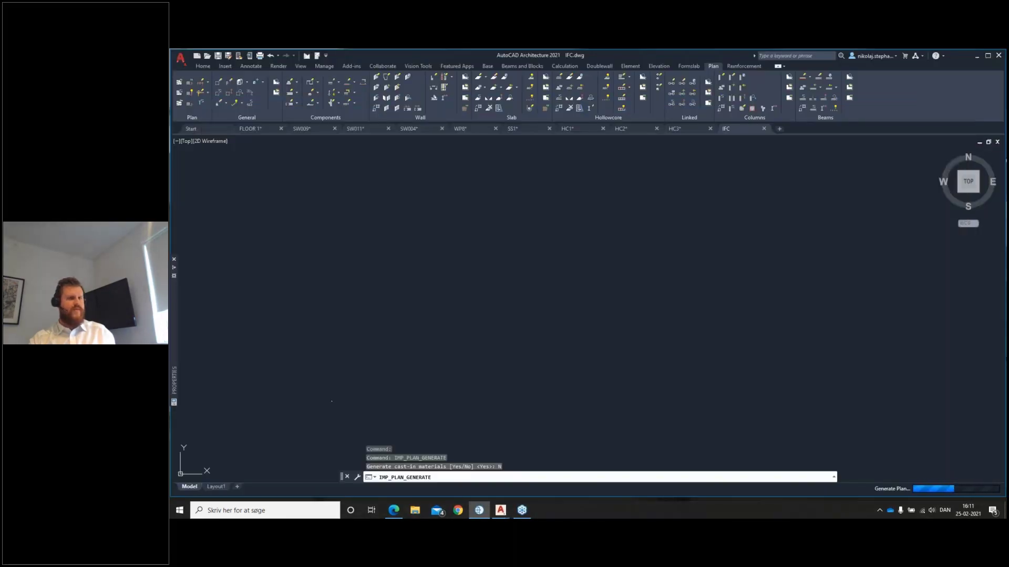
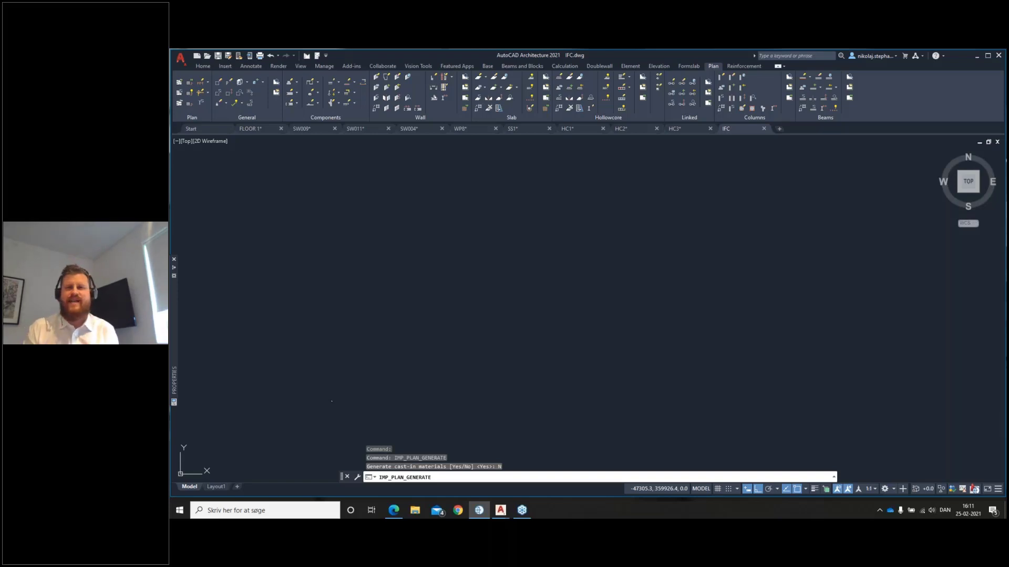
Show the generated building model in the SW Isometric view and bring up the Base commands.
{"action": "middle_click_drag", "start_coordinate": [583, 312], "coordinate": [814, 246]}
{"action": "scroll", "coordinate": [610, 315], "scroll_direction": "up", "scroll_amount": 5}
{"action": "middle_click_drag", "start_coordinate": [590, 317], "coordinate": [686, 283]}
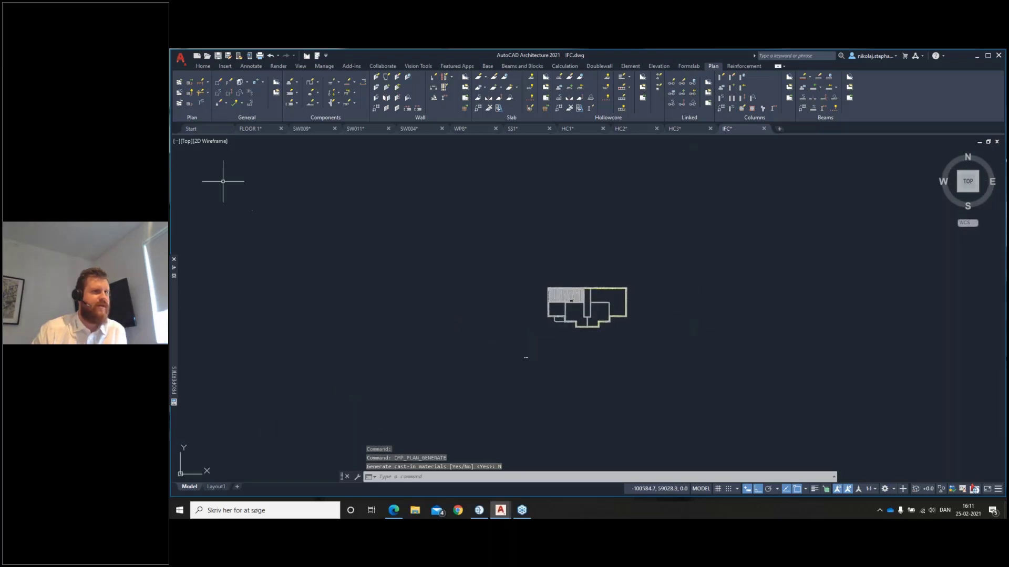
{"action": "left_click", "coordinate": [187, 141]}
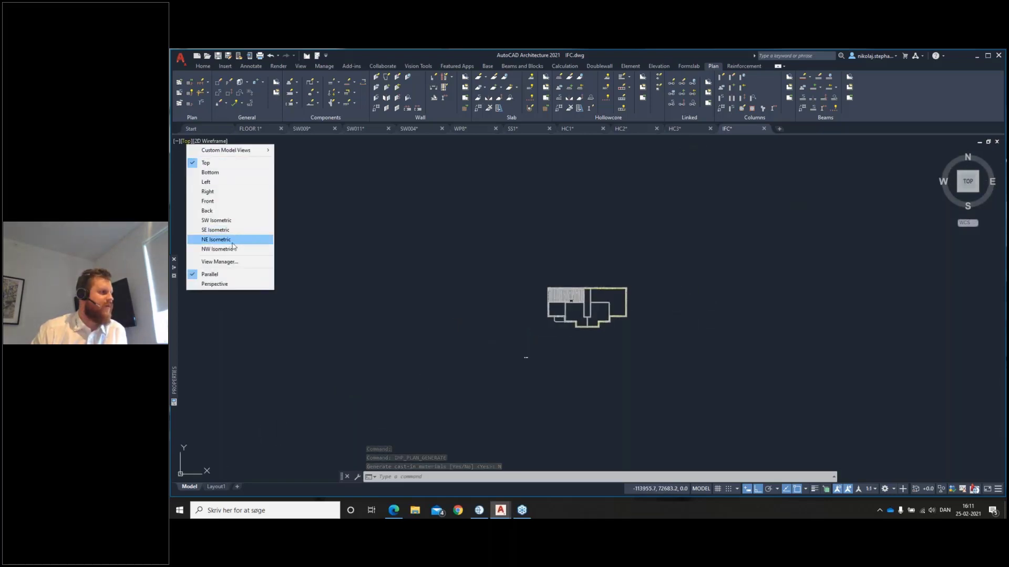
{"action": "left_click", "coordinate": [221, 220]}
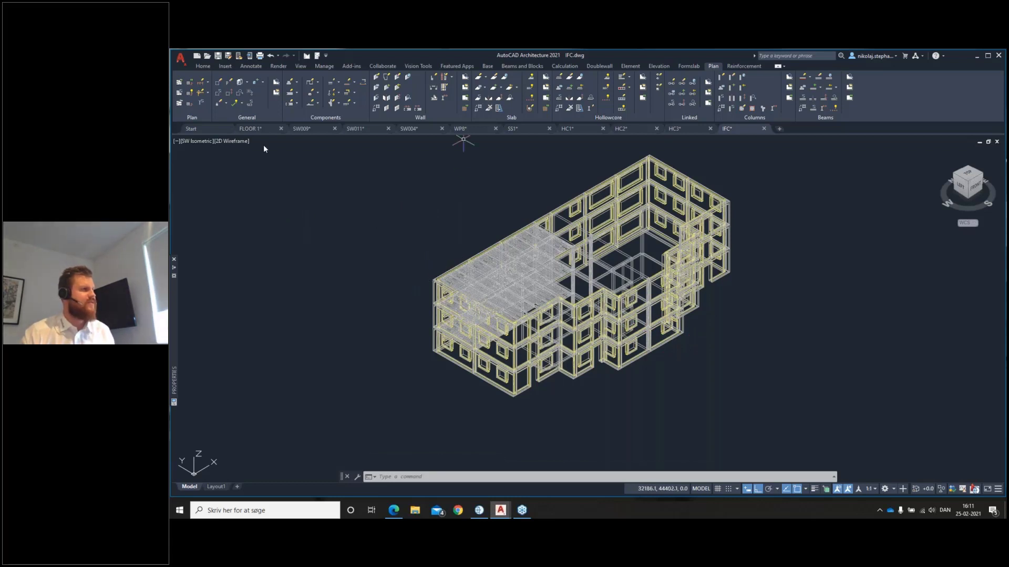
{"action": "left_click", "coordinate": [488, 67]}
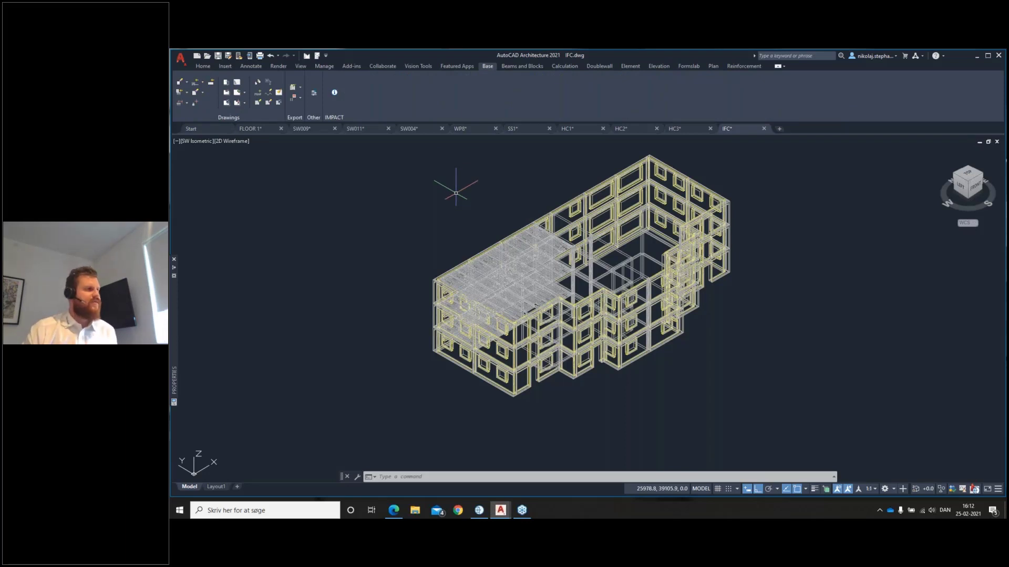
Add a property set to the model's elements, keeping the preselected element, elevation and location properties and Planning erection sequence.
{"action": "left_click", "coordinate": [258, 92]}
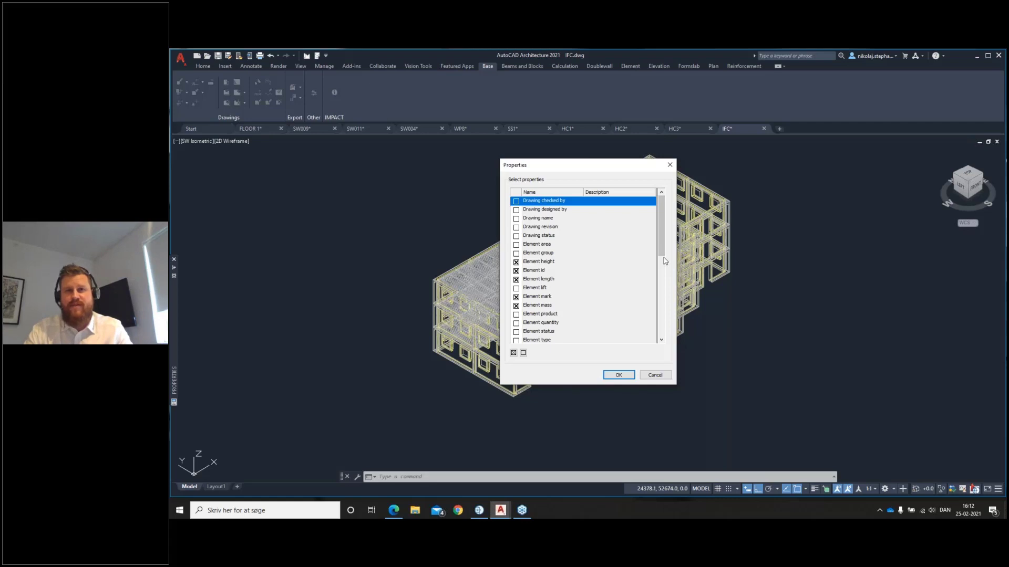
{"action": "scroll", "coordinate": [663, 257], "scroll_direction": "down", "scroll_amount": 3}
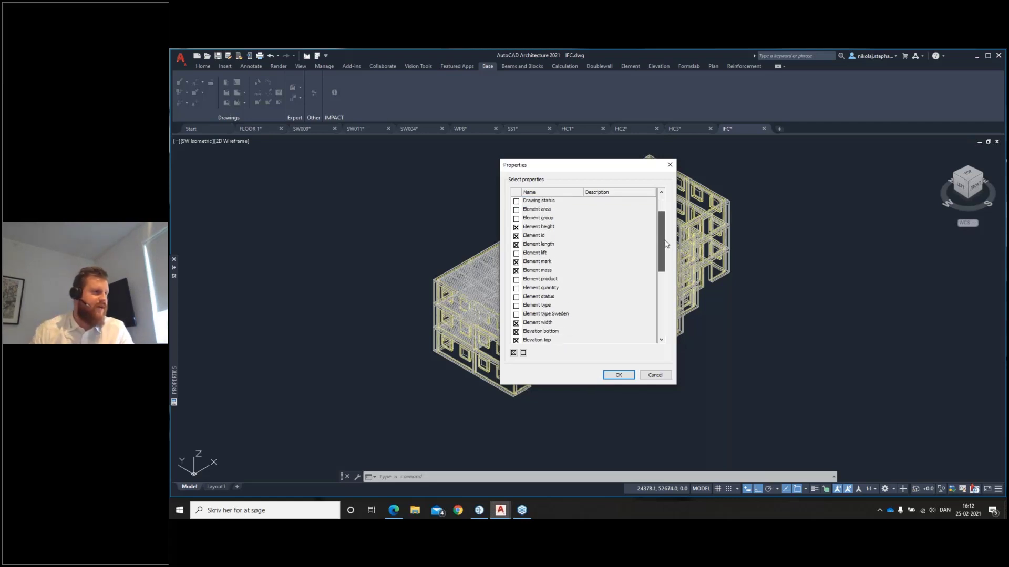
{"action": "scroll", "coordinate": [665, 260], "scroll_direction": "down", "scroll_amount": 2}
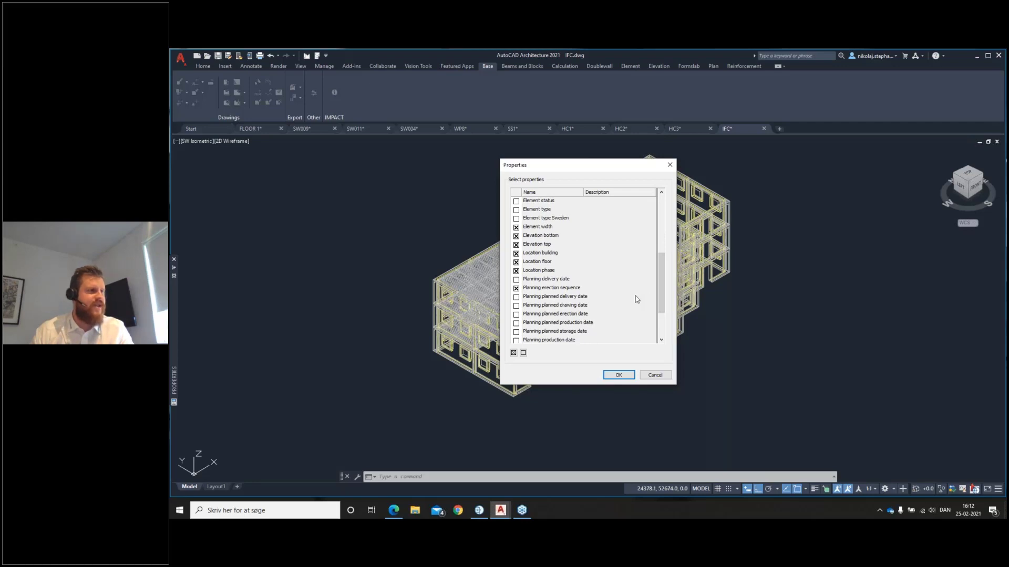
{"action": "scroll", "coordinate": [663, 288], "scroll_direction": "down", "scroll_amount": 2}
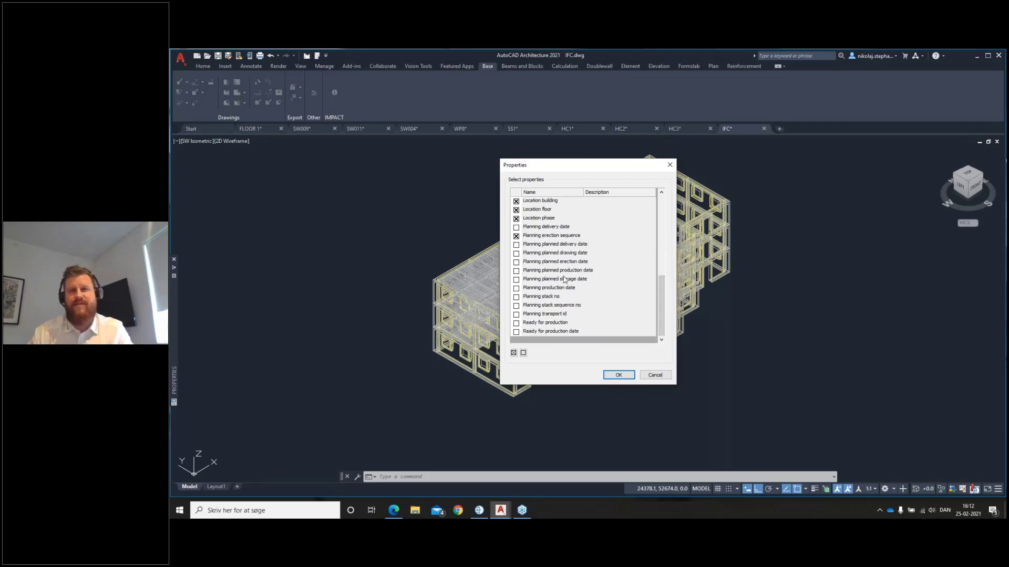
{"action": "left_click", "coordinate": [617, 377]}
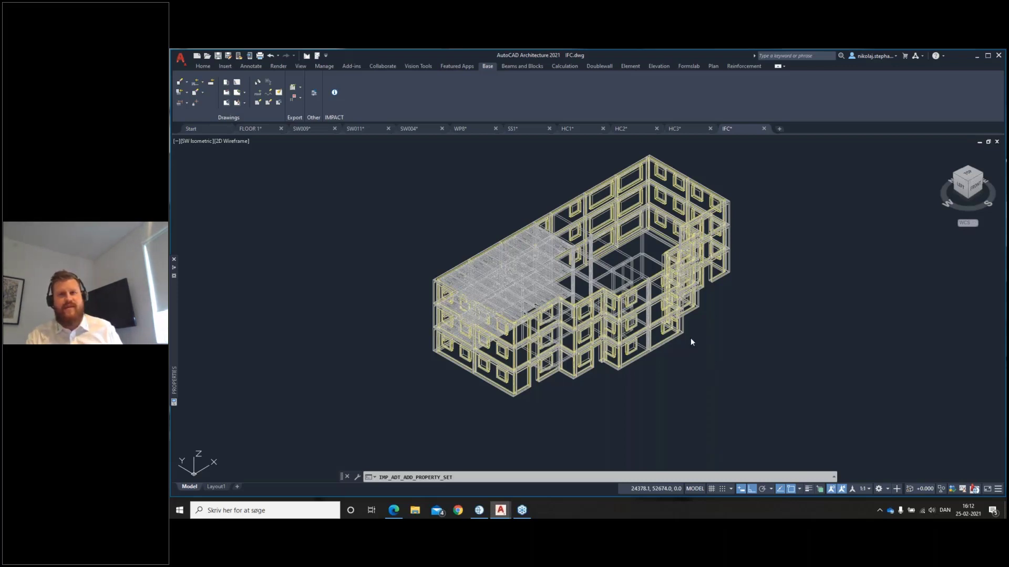
{"action": "key", "text": "Return"}
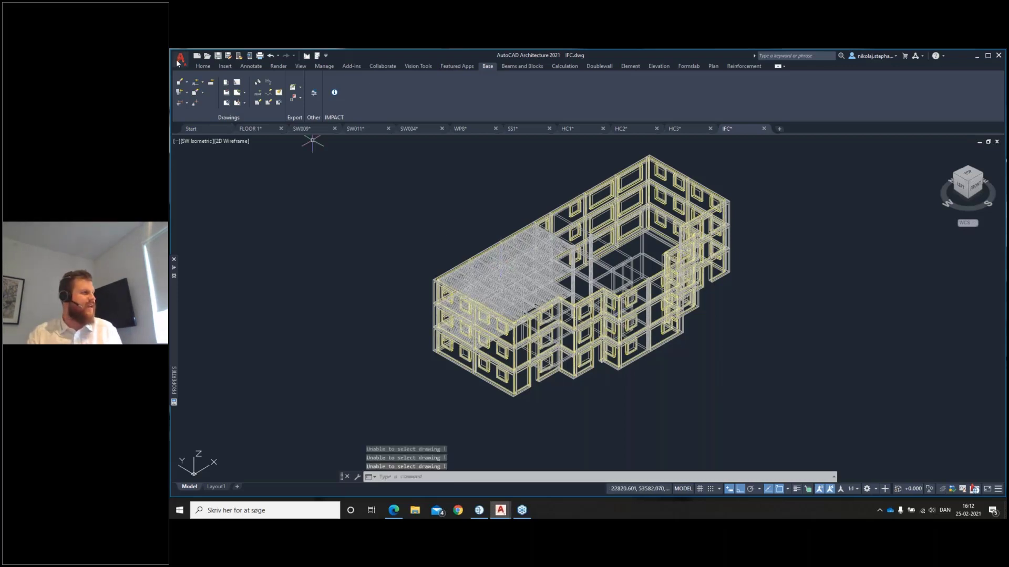
Export the drawing to IFC with project number IFC, saving it as IFC.ifc on the desktop.
{"action": "left_click", "coordinate": [181, 59]}
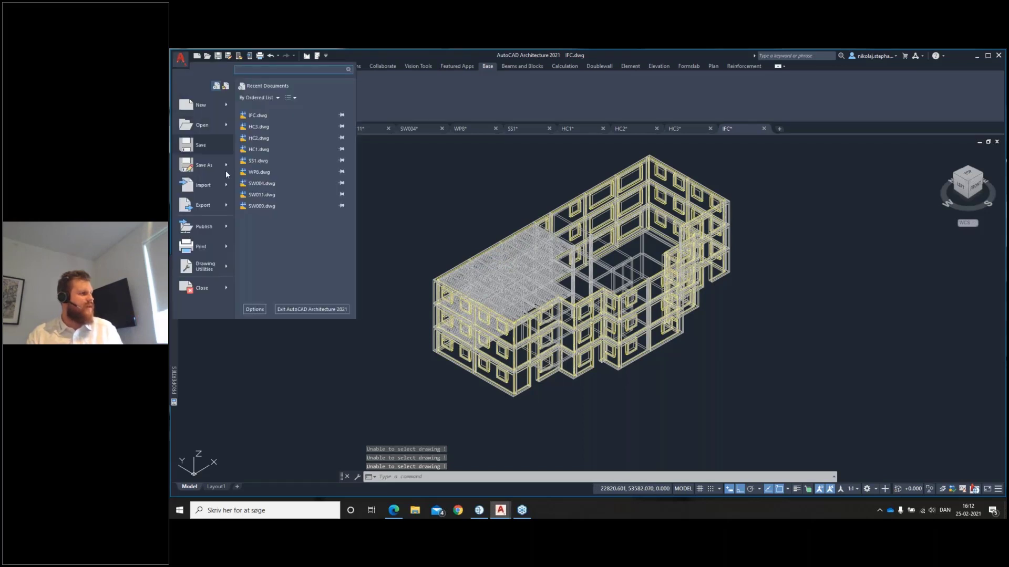
{"action": "mouse_move", "coordinate": [211, 204]}
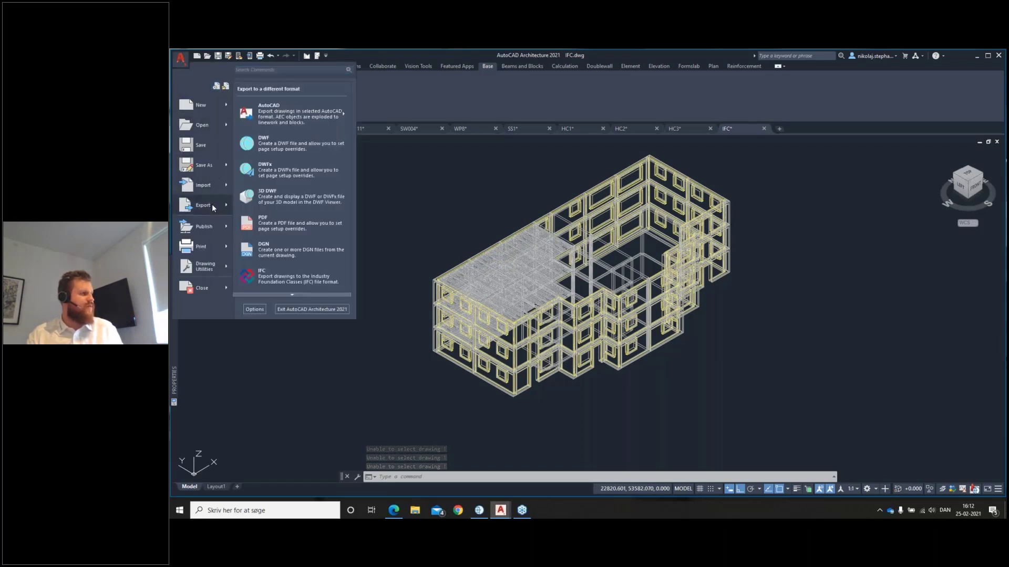
{"action": "left_click", "coordinate": [304, 282]}
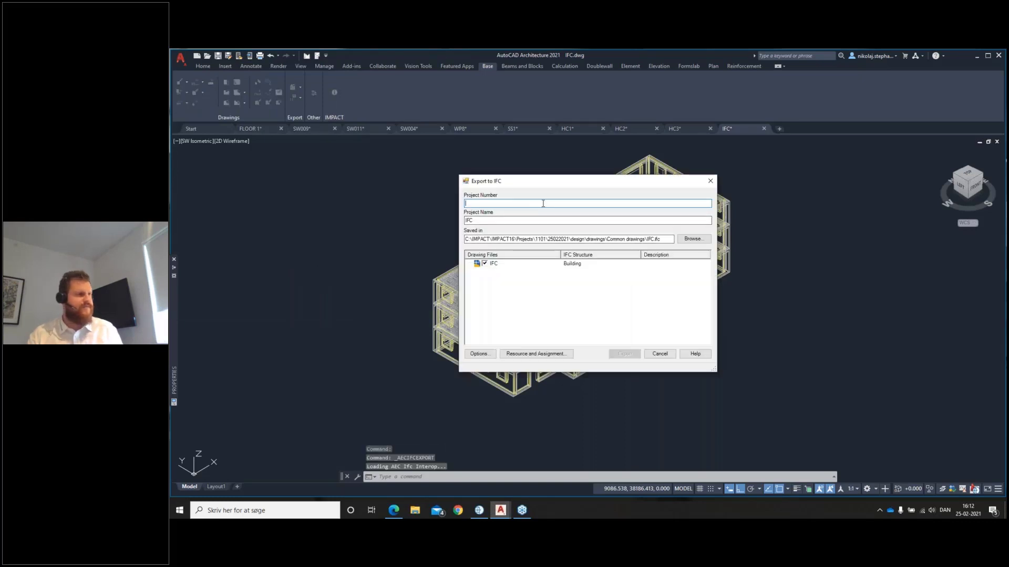
{"action": "type", "text": "IFC"}
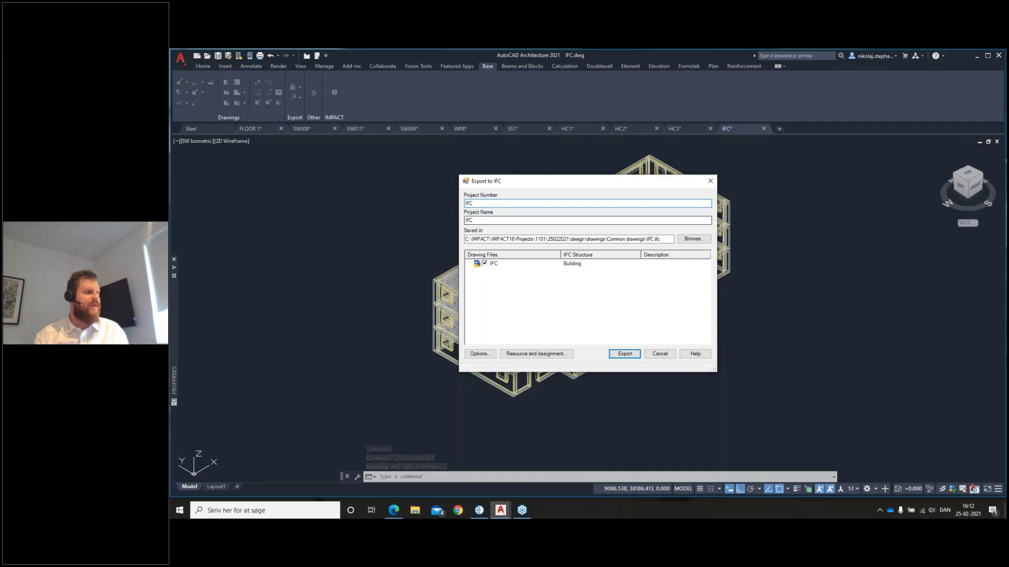
{"action": "left_click", "coordinate": [693, 239]}
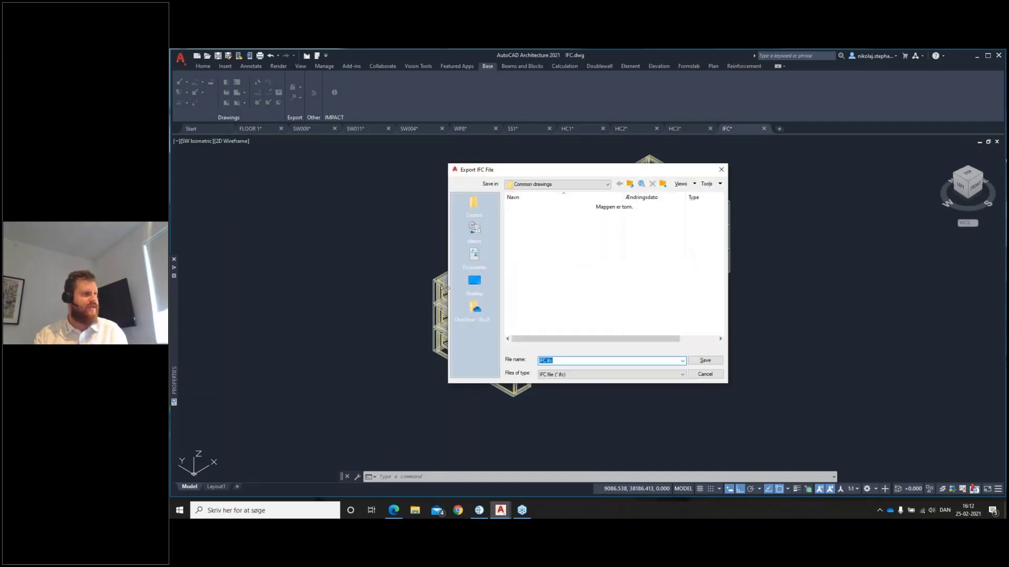
{"action": "left_click", "coordinate": [474, 282]}
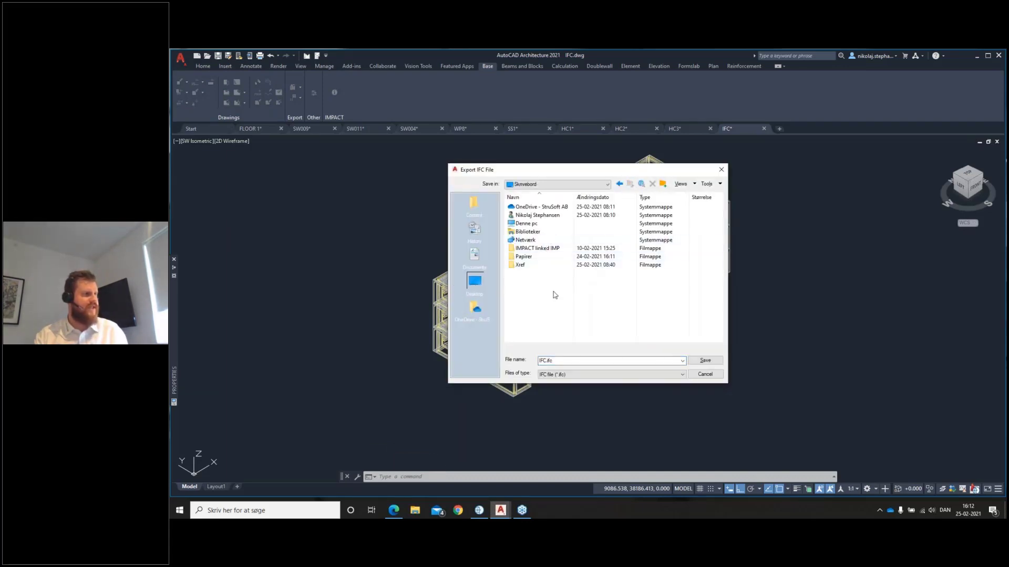
{"action": "left_click", "coordinate": [704, 360]}
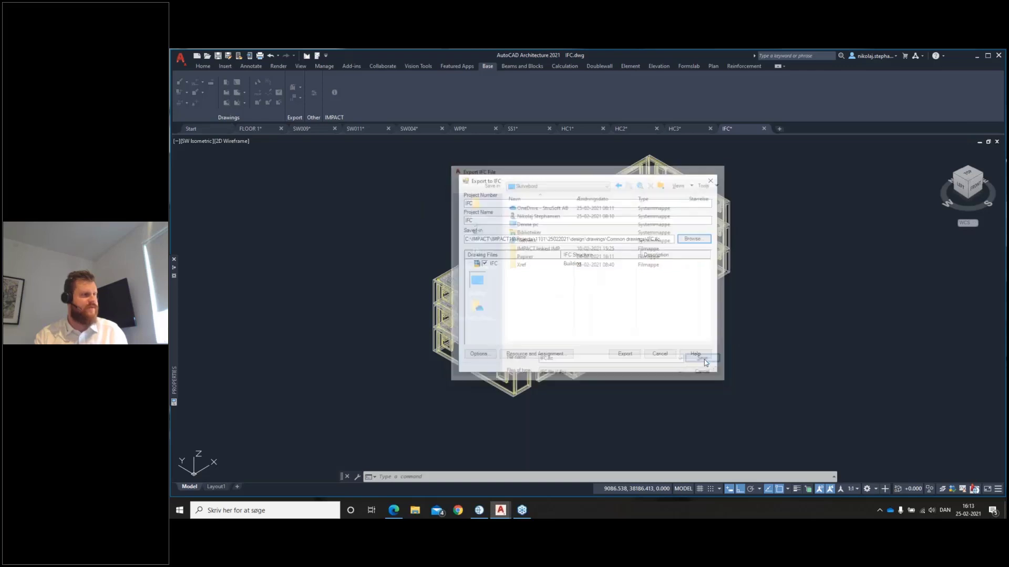
{"action": "left_click", "coordinate": [628, 355]}
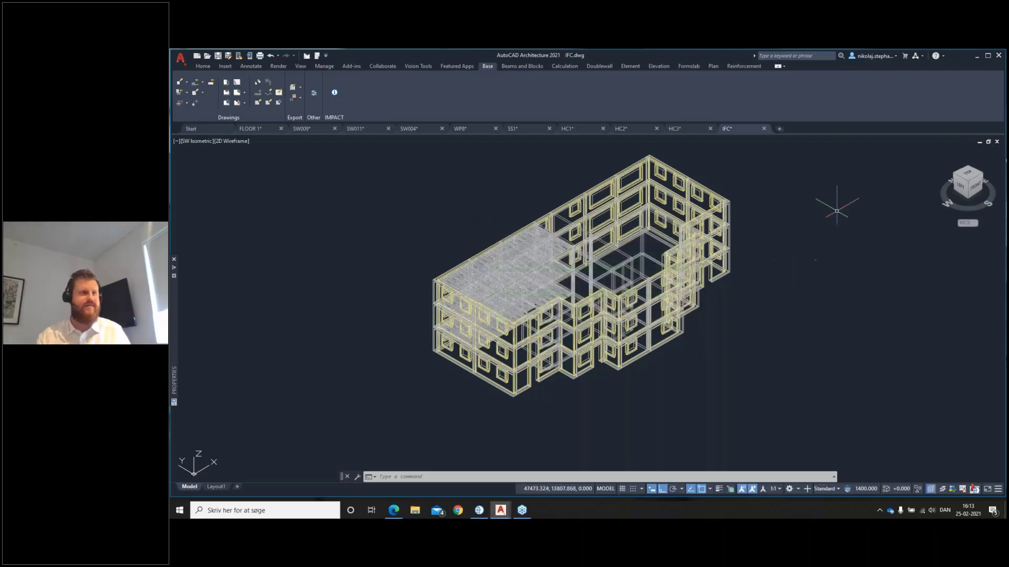
Open the exported IFC.ifc from the desktop in BIM Vision and view the building from its balcony side.
{"action": "left_click", "coordinate": [976, 56]}
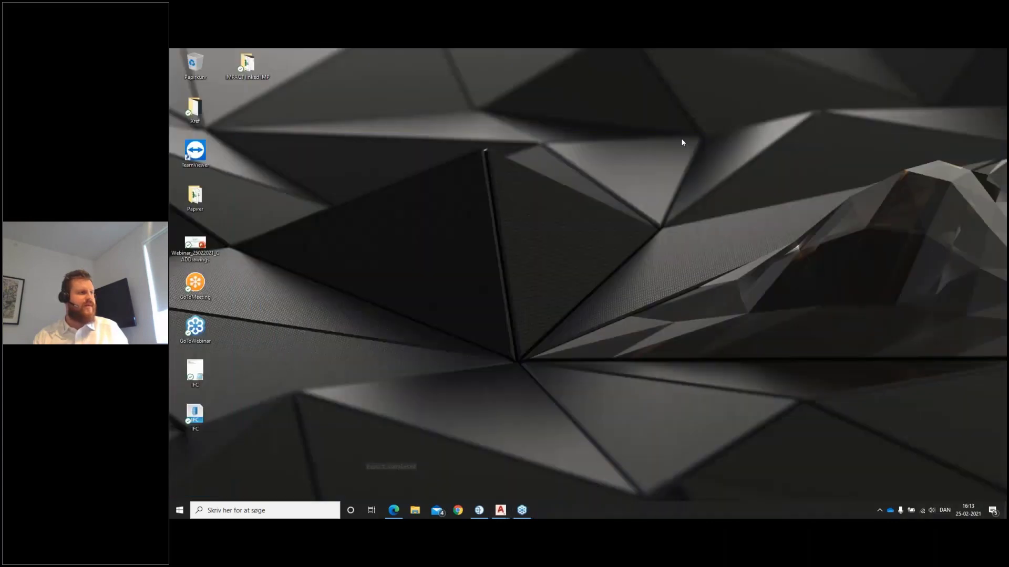
{"action": "double_click", "coordinate": [201, 416]}
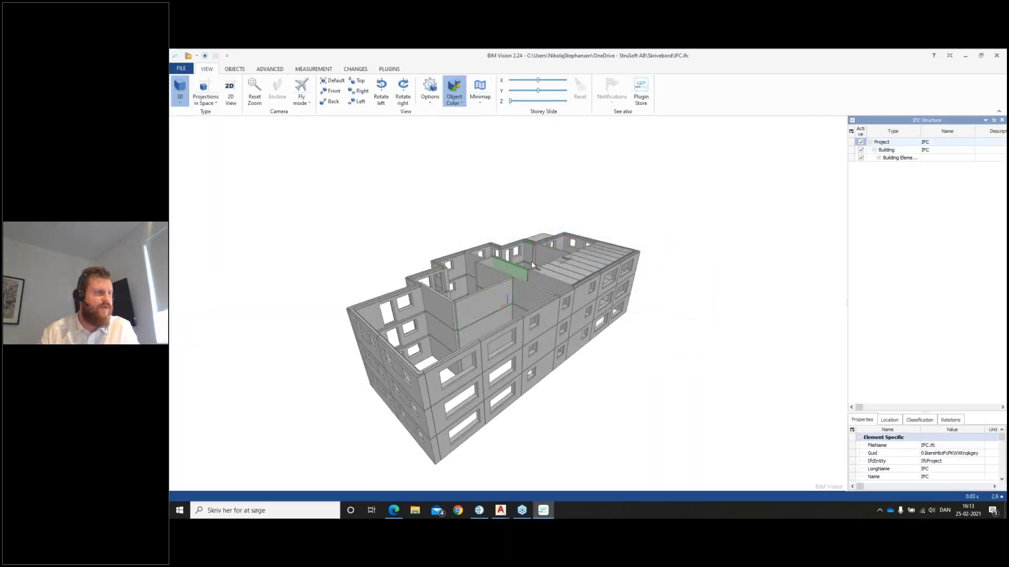
{"action": "left_click_drag", "start_coordinate": [494, 227], "coordinate": [547, 313]}
{"action": "scroll", "coordinate": [558, 286], "scroll_direction": "up", "scroll_amount": 5}
{"action": "scroll", "coordinate": [566, 295], "scroll_direction": "up", "scroll_amount": 6}
{"action": "scroll", "coordinate": [606, 266], "scroll_direction": "down", "scroll_amount": 6}
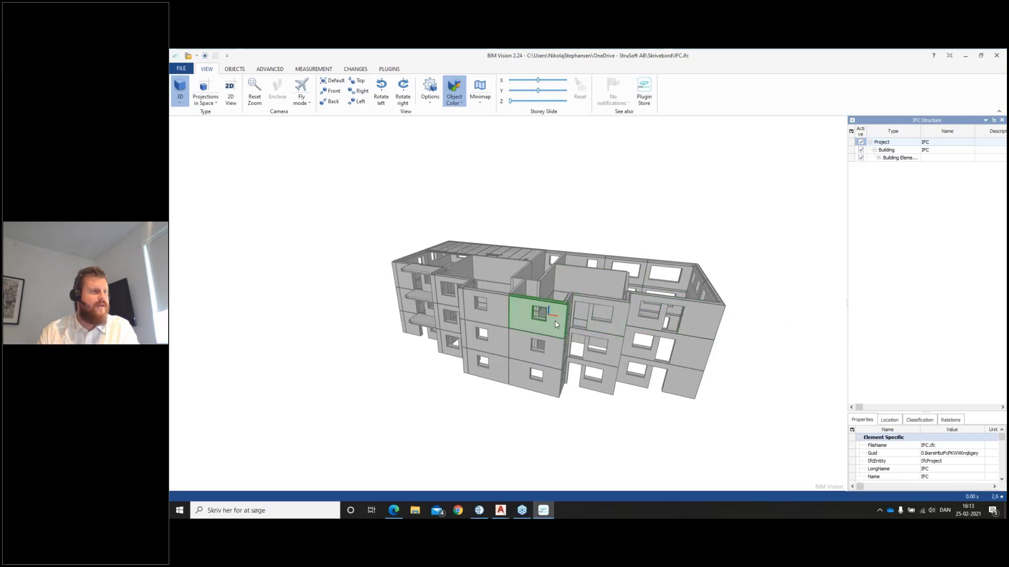
Examine the IMPACT and sandwich wall properties of top-floor facade element SW2001, enlarging the property list to show them all.
{"action": "left_click", "coordinate": [556, 325]}
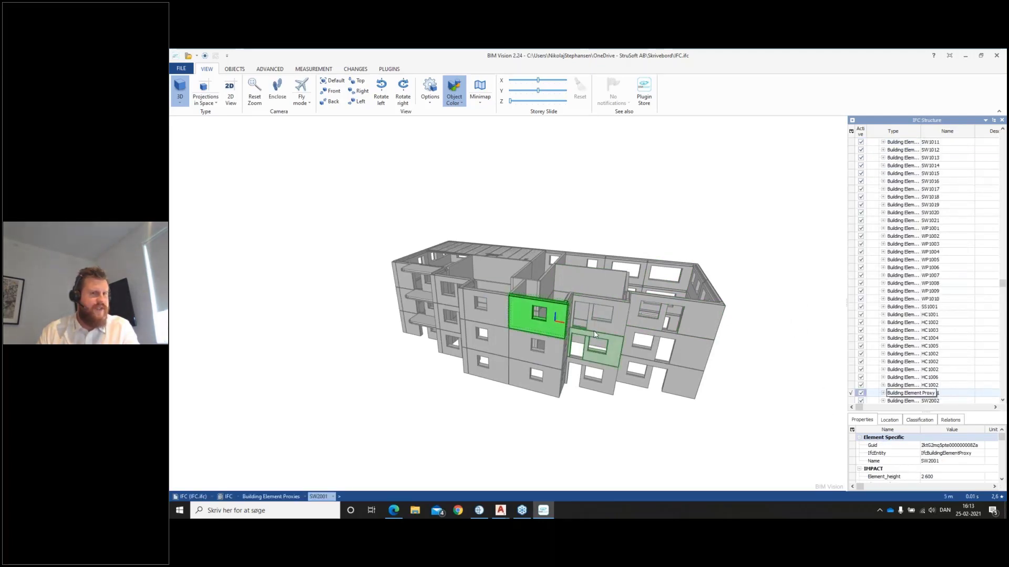
{"action": "mouse_move", "coordinate": [974, 410]}
{"action": "left_mouse_down"}
{"action": "mouse_move", "coordinate": [972, 371]}
{"action": "mouse_move", "coordinate": [973, 408]}
{"action": "left_mouse_up"}
{"action": "left_click", "coordinate": [966, 393]}
{"action": "key", "text": "Down"}
{"action": "key", "text": "Down"}
{"action": "left_click", "coordinate": [939, 385]}
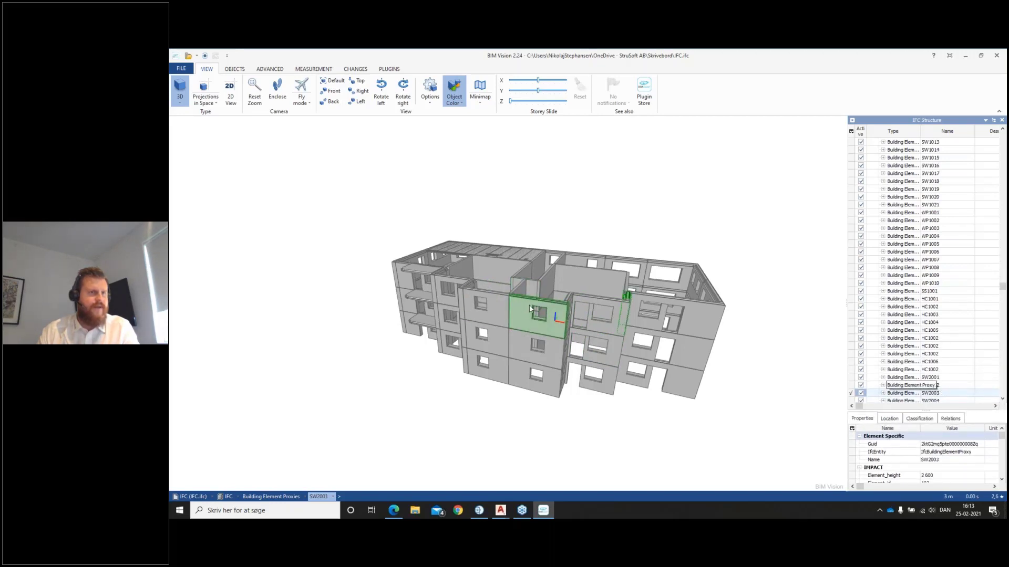
{"action": "left_click", "coordinate": [940, 378]}
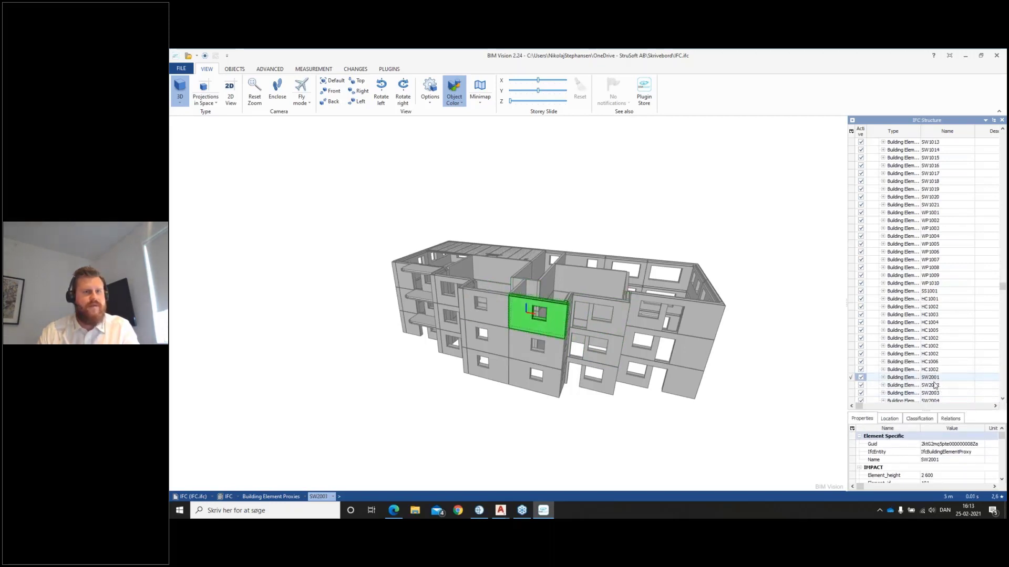
{"action": "left_click_drag", "start_coordinate": [966, 409], "coordinate": [966, 219]}
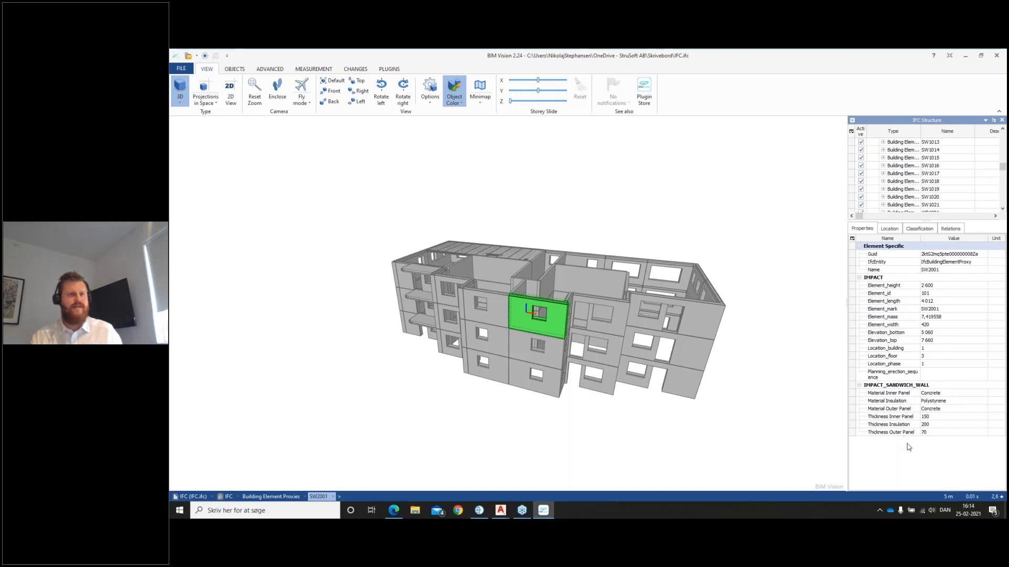
{"action": "left_click", "coordinate": [761, 366]}
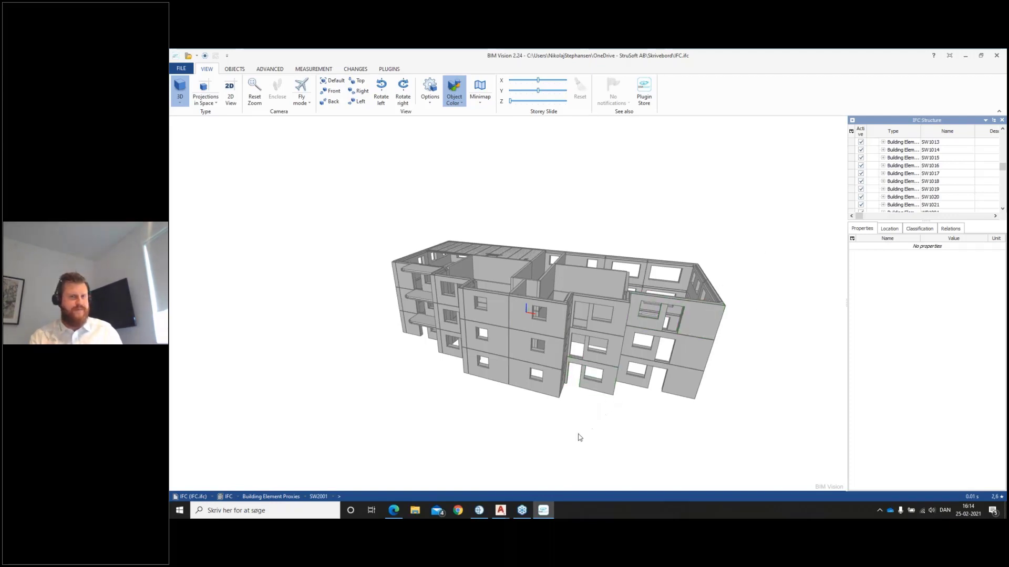
Check the building in the model view of IMPACT Project Manager, then return to BIM Vision.
{"action": "left_click", "coordinate": [478, 512]}
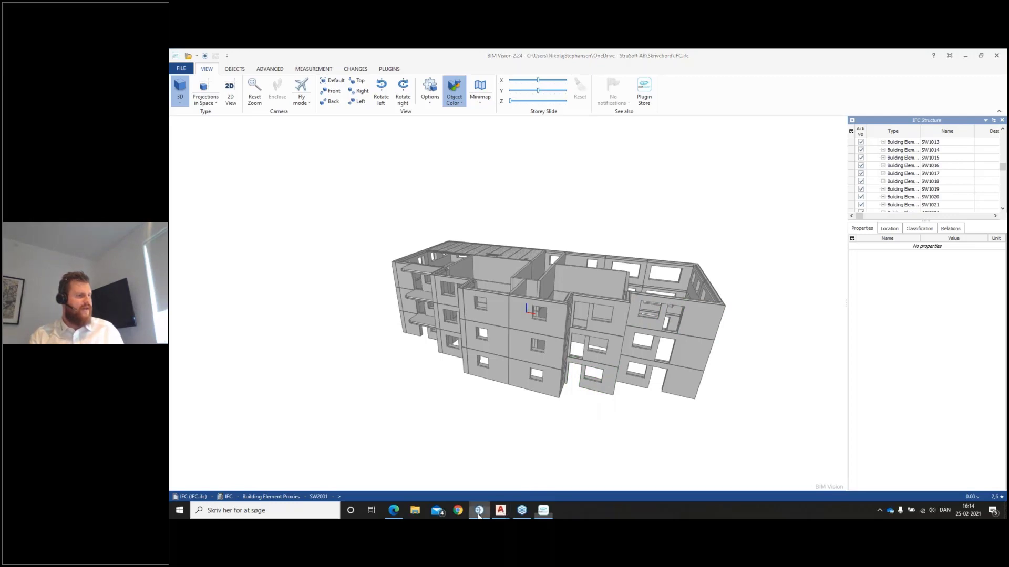
{"action": "left_click", "coordinate": [307, 118]}
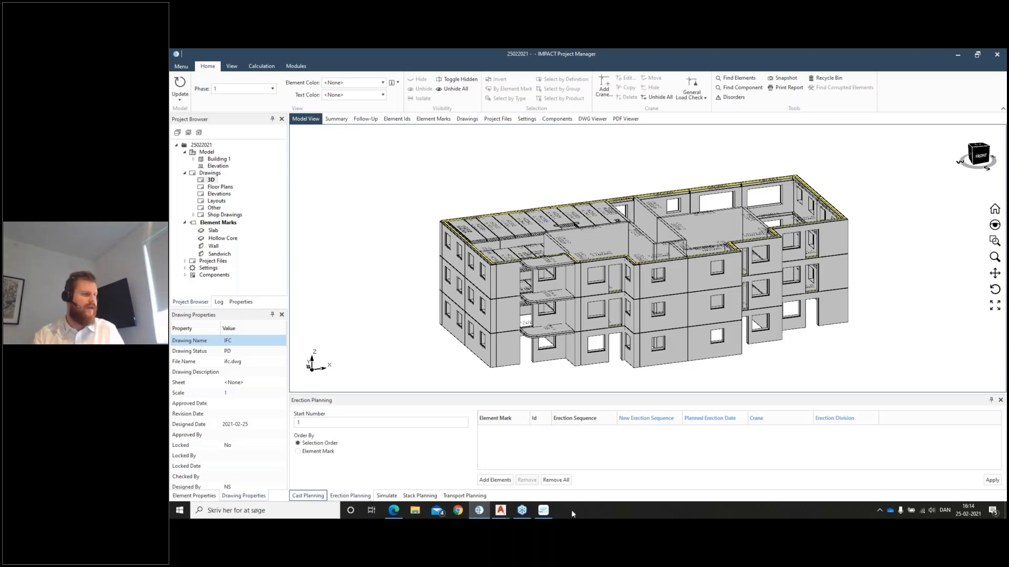
{"action": "left_click", "coordinate": [543, 510]}
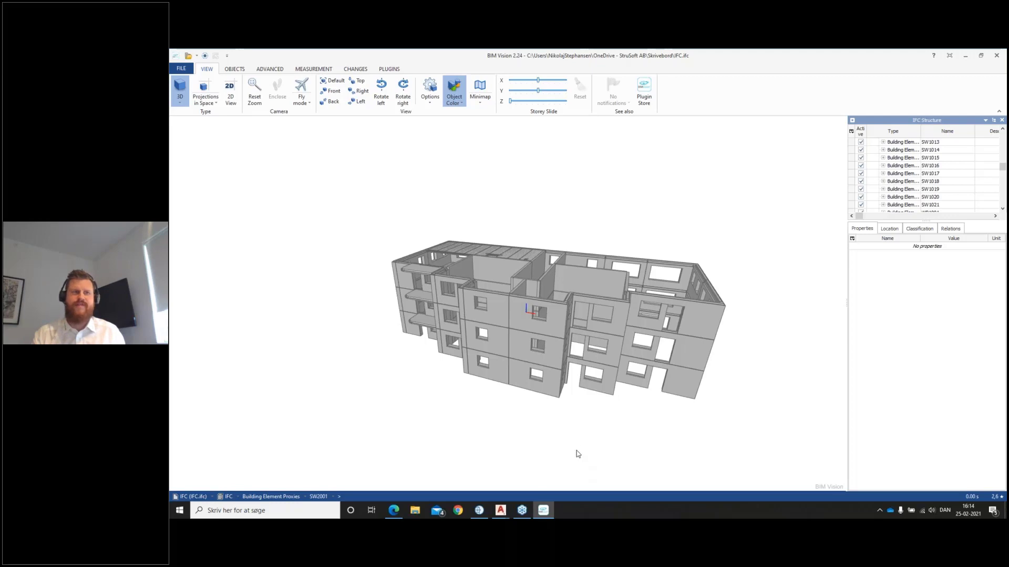
Switch to the FLOOR 1 drawing in AutoCAD and show the whole floor plan with free space beside it.
{"action": "left_click", "coordinate": [965, 58]}
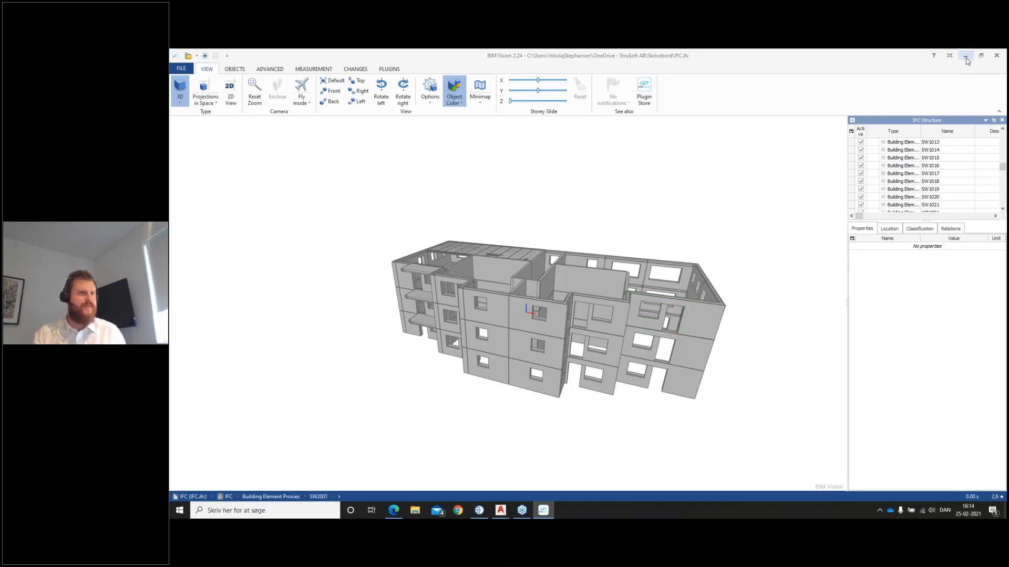
{"action": "mouse_move", "coordinate": [505, 510]}
{"action": "left_click", "coordinate": [231, 474]}
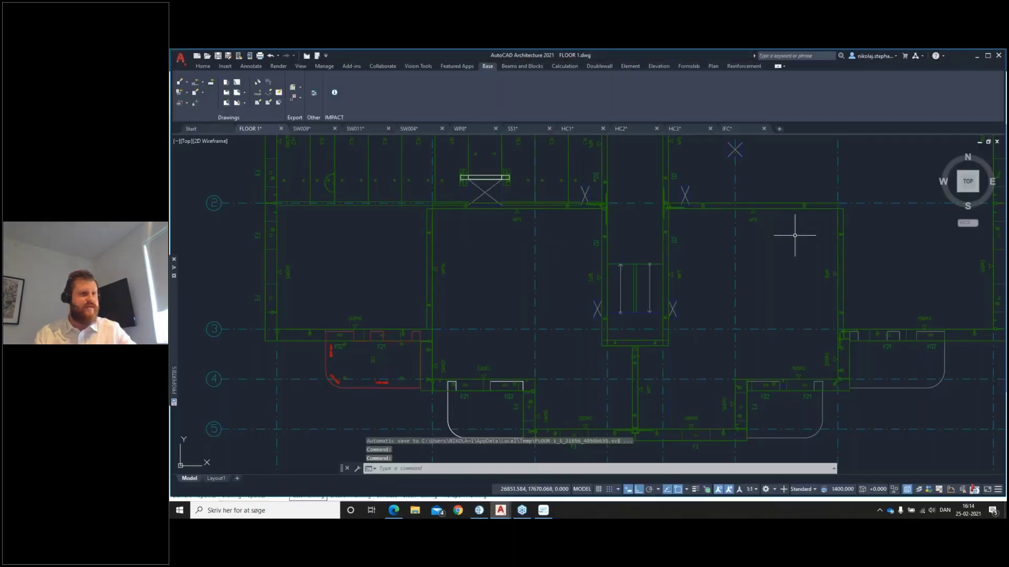
{"action": "scroll", "coordinate": [809, 247], "scroll_direction": "down", "scroll_amount": 5}
{"action": "mouse_move", "coordinate": [828, 264]}
{"action": "middle_mouse_down"}
{"action": "mouse_move", "coordinate": [669, 299]}
{"action": "mouse_move", "coordinate": [688, 288]}
{"action": "mouse_move", "coordinate": [677, 288]}
{"action": "middle_mouse_up"}
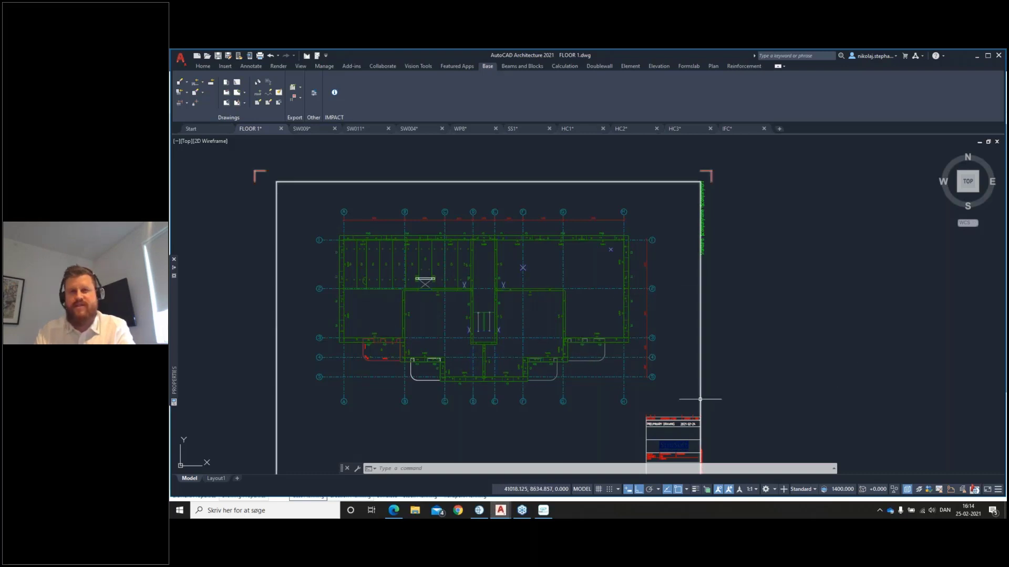
{"action": "middle_click_drag", "start_coordinate": [852, 360], "coordinate": [827, 368]}
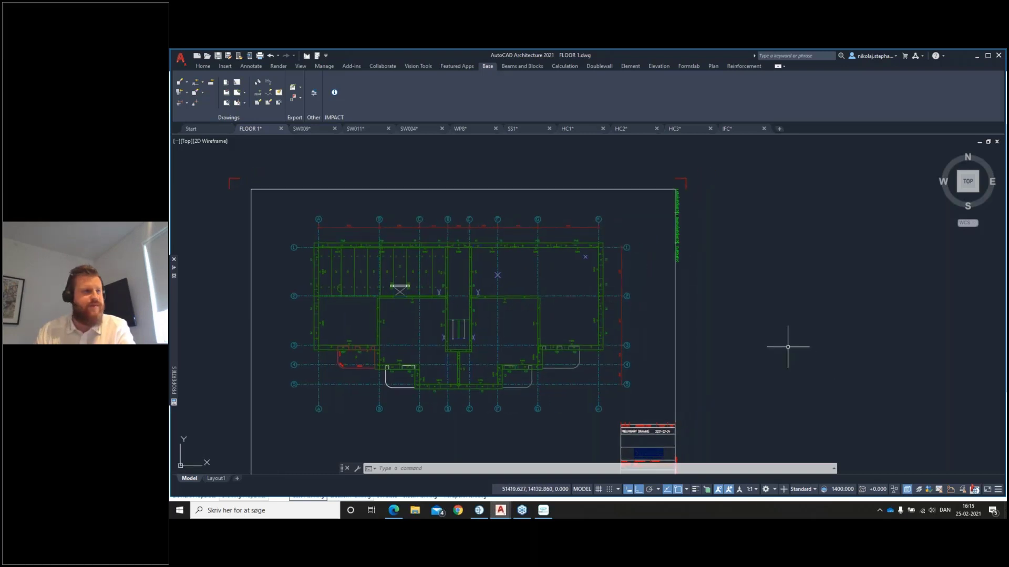
Draw a rectangular hollow core slab area from two opposite corners in the free space beside the floor plan.
{"action": "left_click", "coordinate": [713, 67]}
{"action": "middle_click_drag", "start_coordinate": [813, 263], "coordinate": [776, 265]}
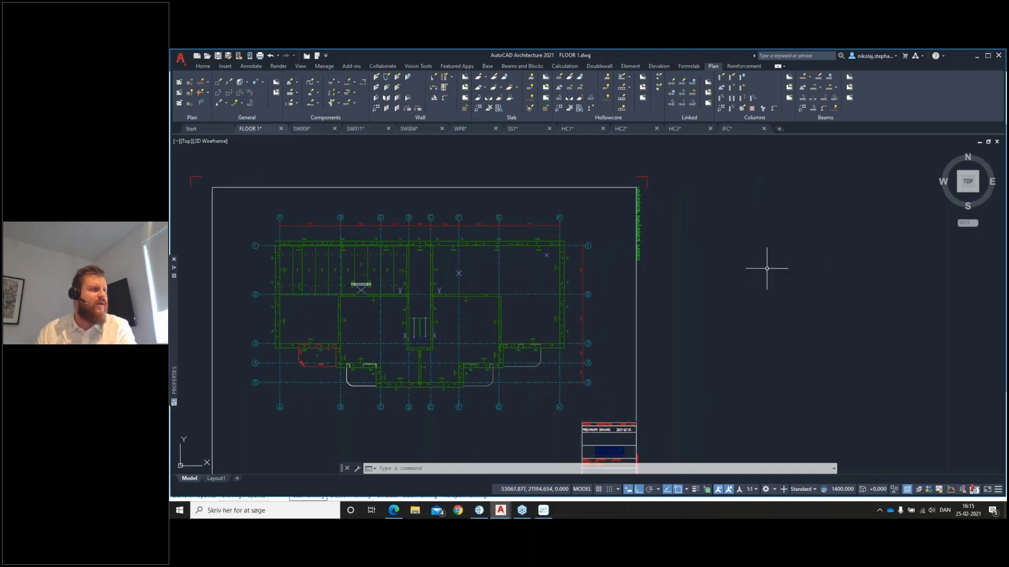
{"action": "left_click", "coordinate": [569, 77]}
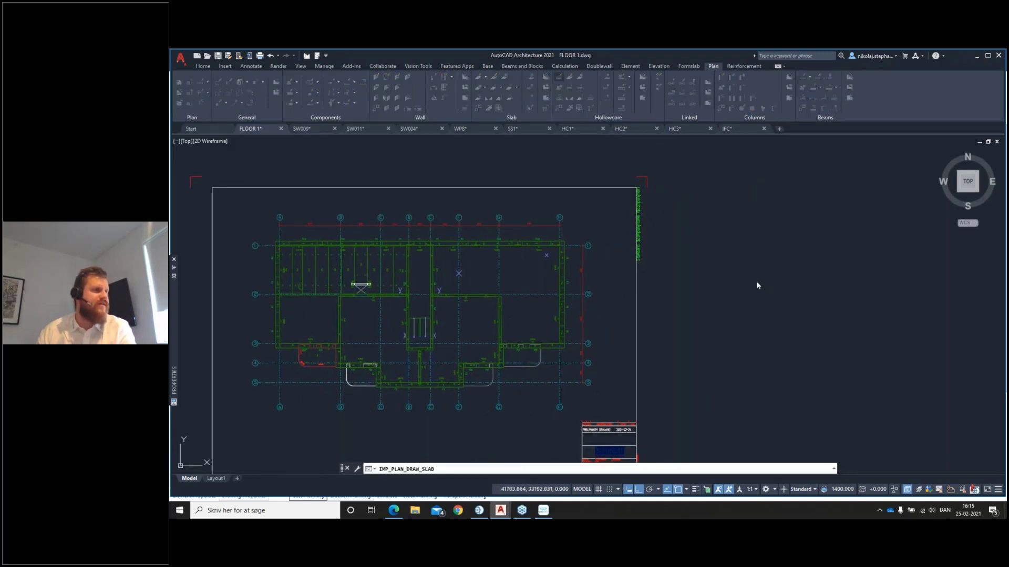
{"action": "left_click", "coordinate": [707, 380]}
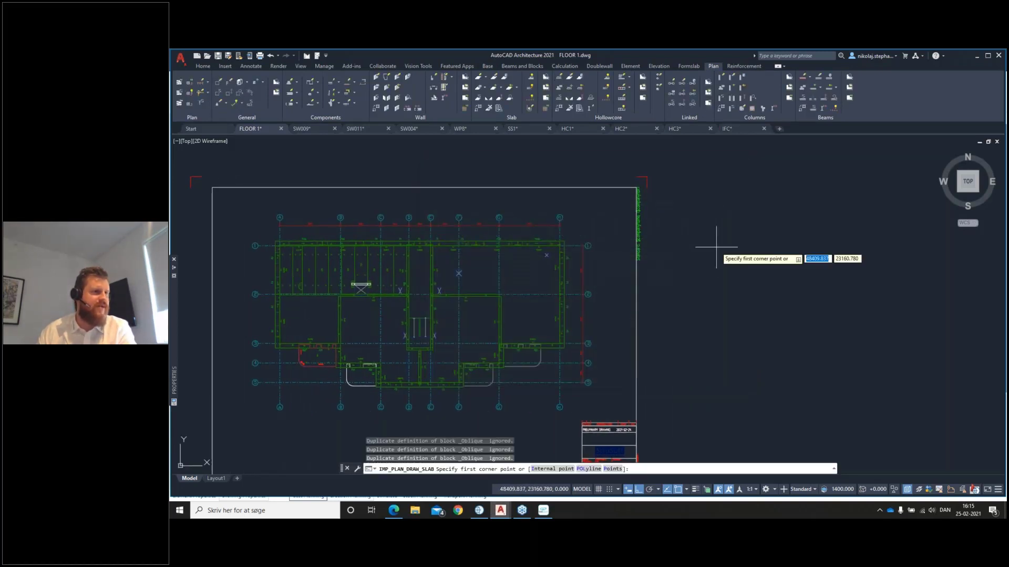
{"action": "left_click", "coordinate": [665, 228]}
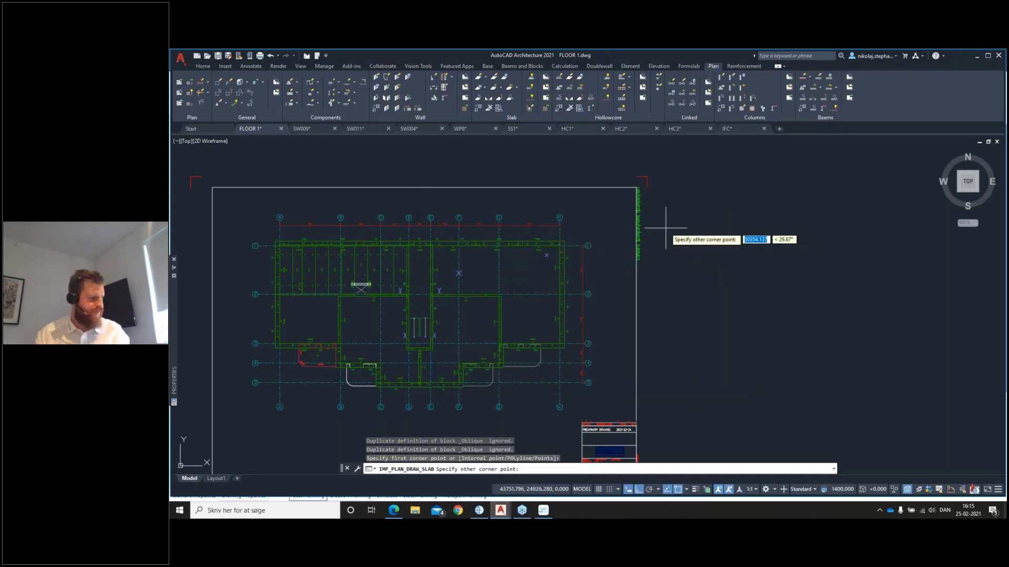
{"action": "left_click", "coordinate": [801, 321]}
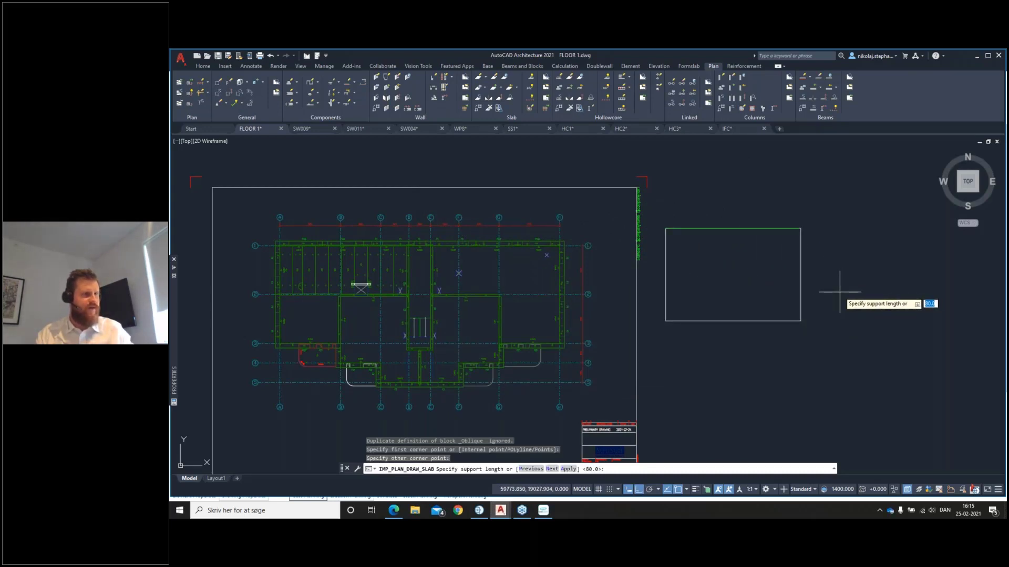
Accept the default support lengths, no slope and the proposed basepoint to fill the rectangle with hollow core slabs.
{"action": "key", "text": "Return"}
{"action": "key", "text": "Return"}
{"action": "key", "text": "Return"}
{"action": "key", "text": "Return"}
{"action": "key", "text": "Return"}
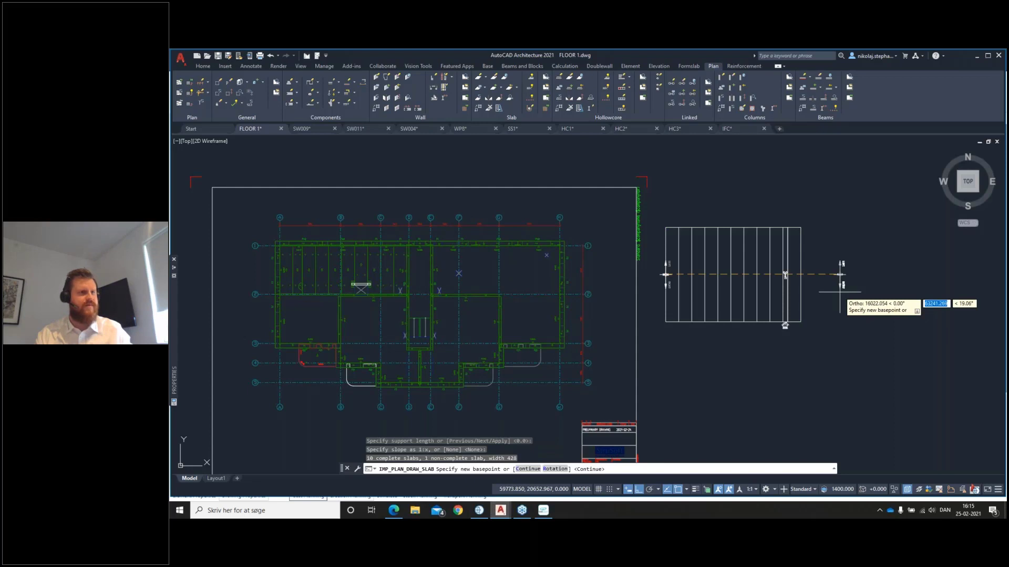
{"action": "key", "text": "Return"}
{"action": "key", "text": "Return"}
Draw a zigzag polyline of three segments with ortho off across the lower part of the new slabs, extending past both outer edges.
{"action": "middle_click_drag", "start_coordinate": [832, 306], "coordinate": [806, 313]}
{"action": "scroll", "coordinate": [806, 313], "scroll_direction": "up", "scroll_amount": 3}
{"action": "type", "text": "pl"}
{"action": "key", "text": "Return"}
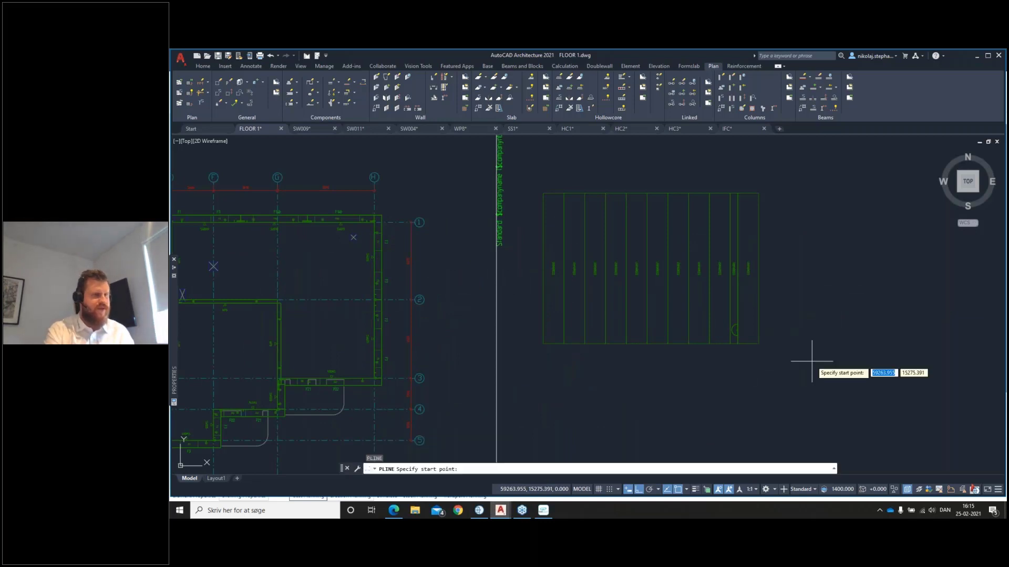
{"action": "left_click", "coordinate": [771, 313]}
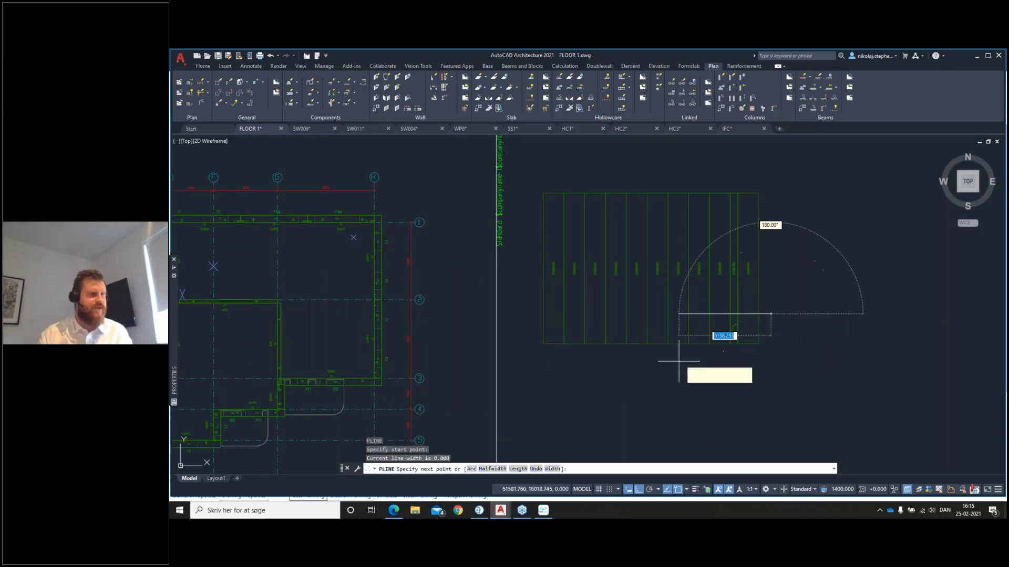
{"action": "key", "text": "F8"}
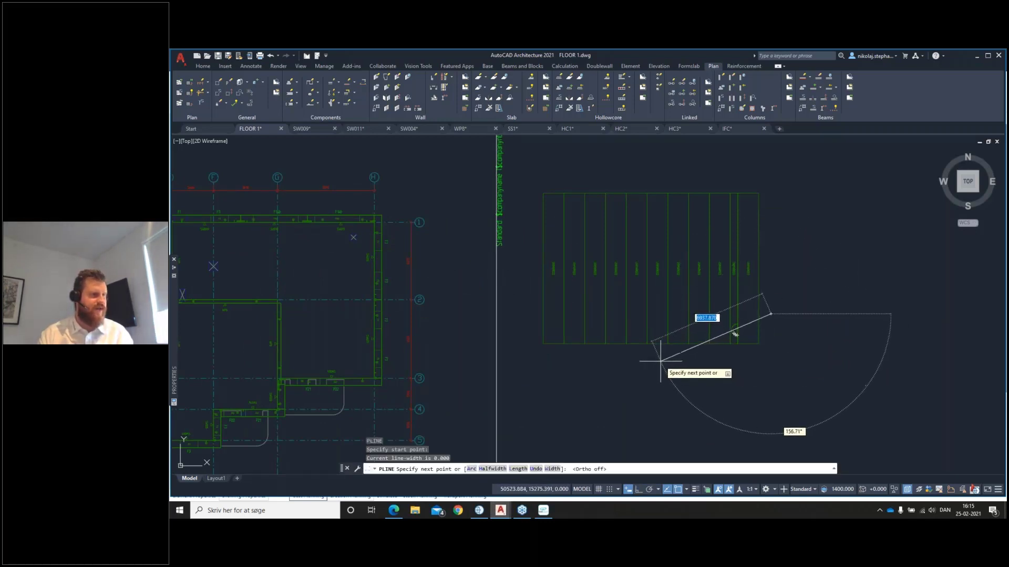
{"action": "left_click", "coordinate": [674, 332]}
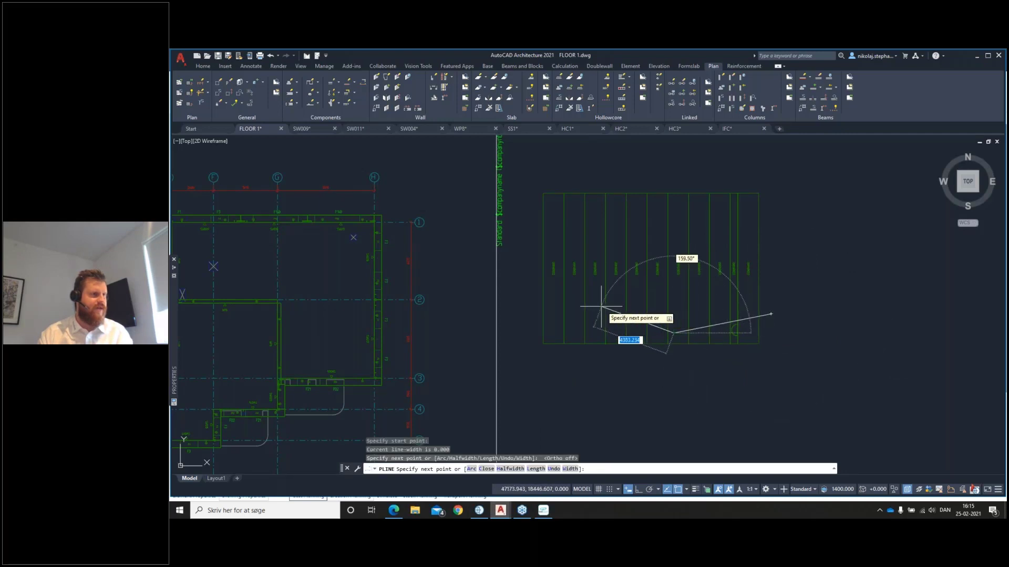
{"action": "left_click", "coordinate": [596, 307]}
{"action": "left_click", "coordinate": [529, 320]}
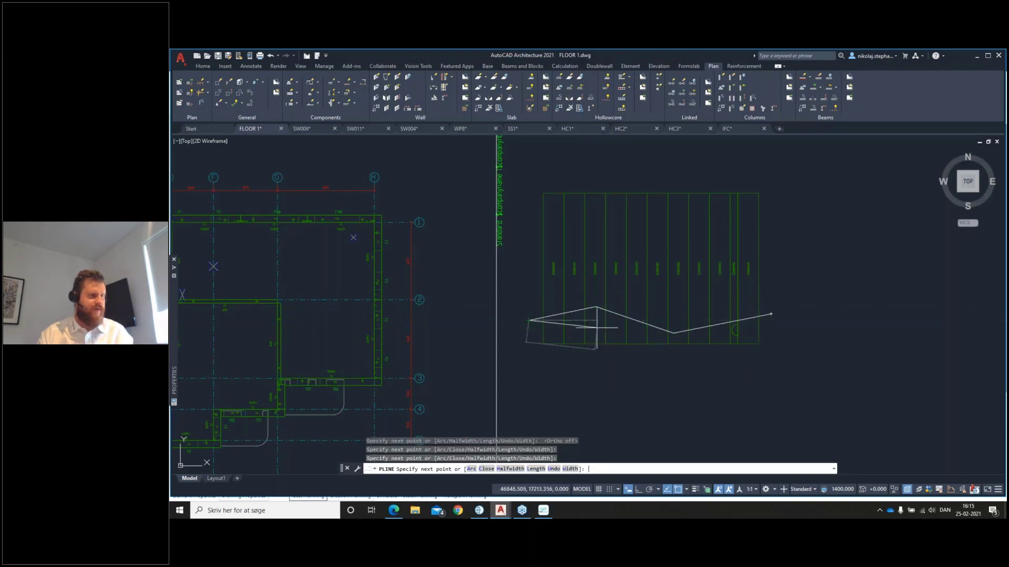
{"action": "key", "text": "Return"}
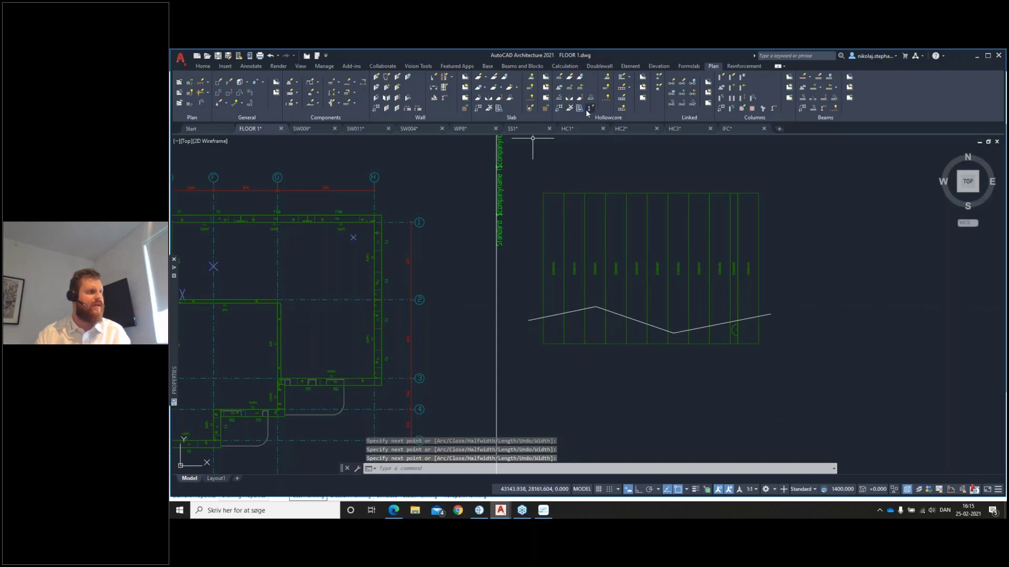
Cut all the new hollow core slabs to the zigzag polyline, treating their right side with the Trim option.
{"action": "left_click", "coordinate": [498, 108]}
{"action": "left_click", "coordinate": [783, 241]}
{"action": "left_click", "coordinate": [542, 292]}
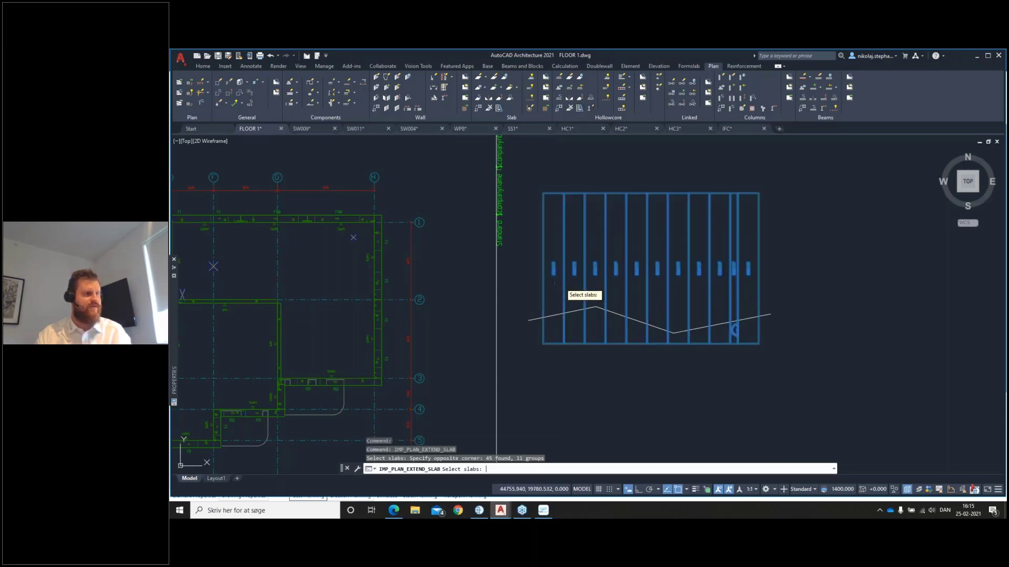
{"action": "left_click", "coordinate": [625, 317]}
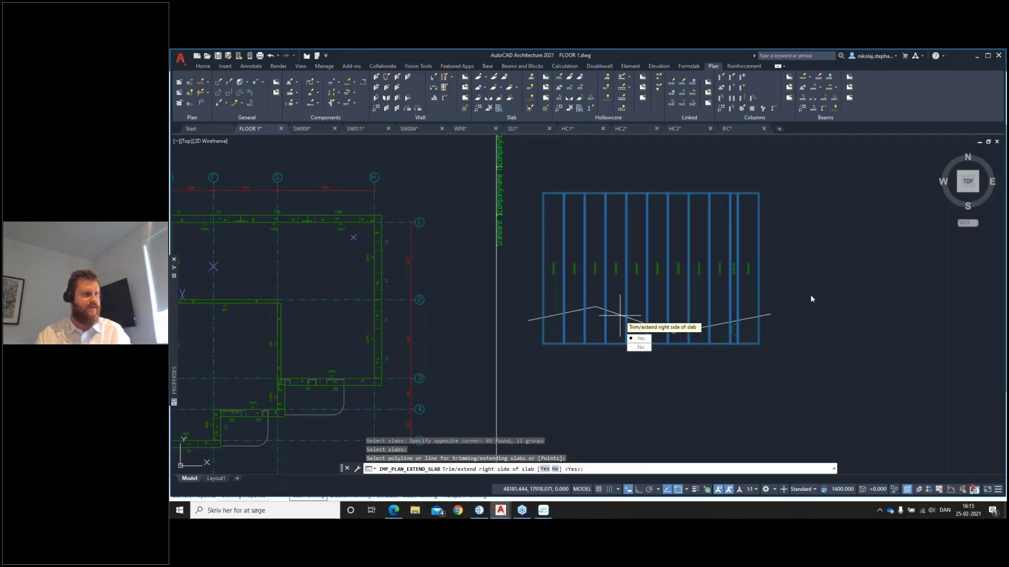
{"action": "key", "text": "Return"}
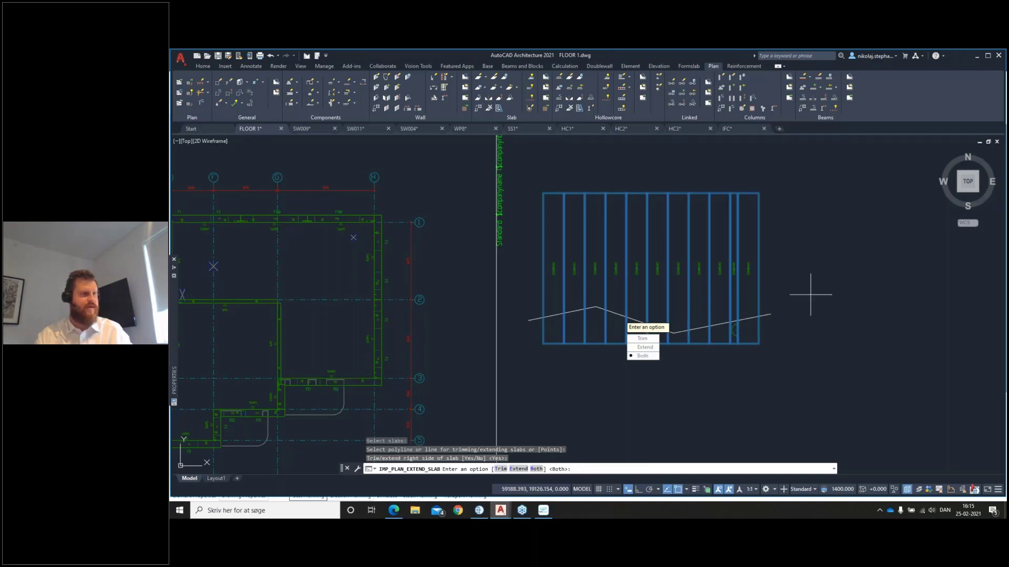
{"action": "key", "text": "Down"}
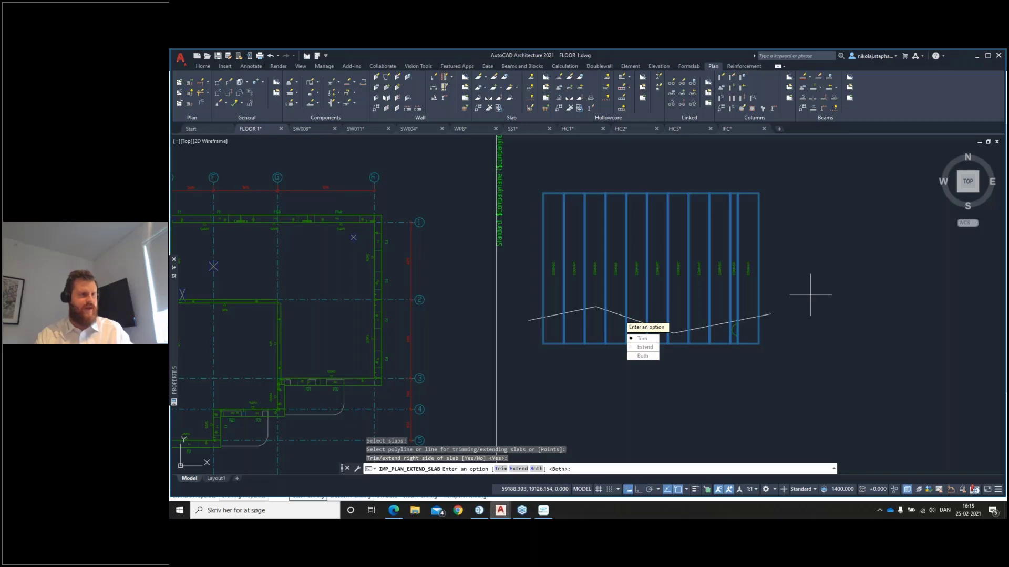
{"action": "key", "text": "Return"}
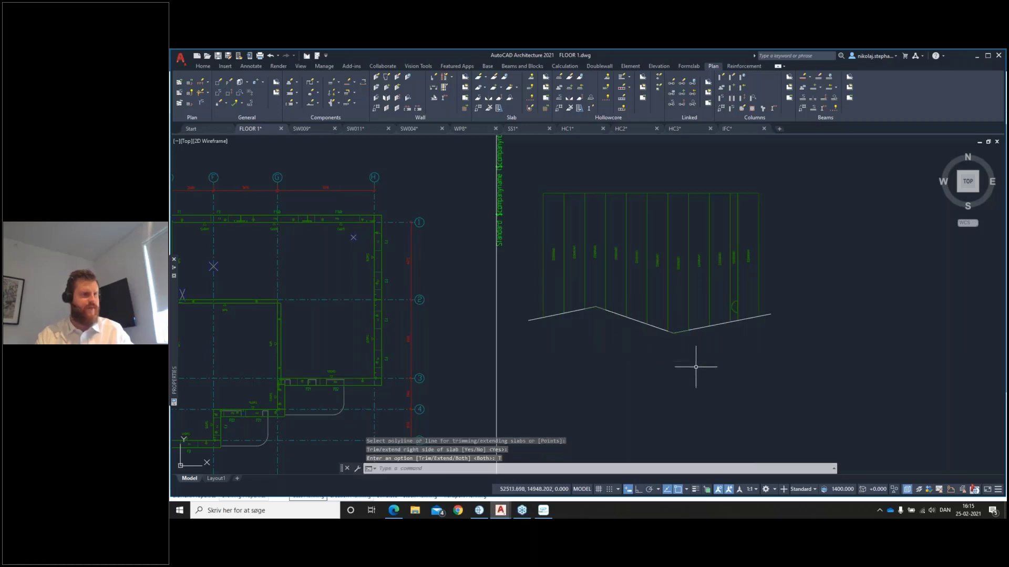
Save the trimmed hollow core slabs with the Selection option and accept the proposed new element mark.
{"action": "scroll", "coordinate": [693, 301], "scroll_direction": "up", "scroll_amount": 2}
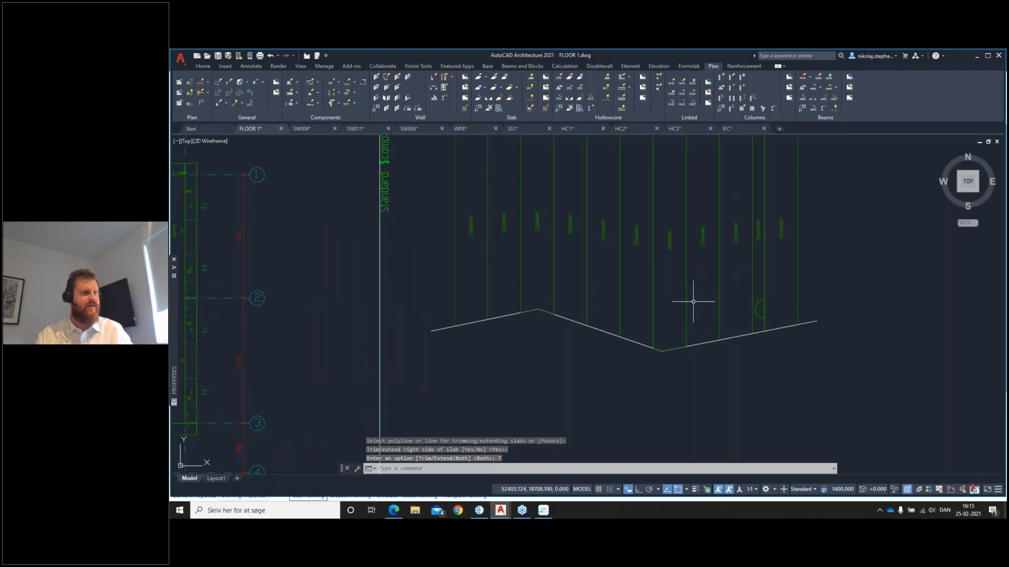
{"action": "middle_click_drag", "start_coordinate": [683, 253], "coordinate": [643, 284]}
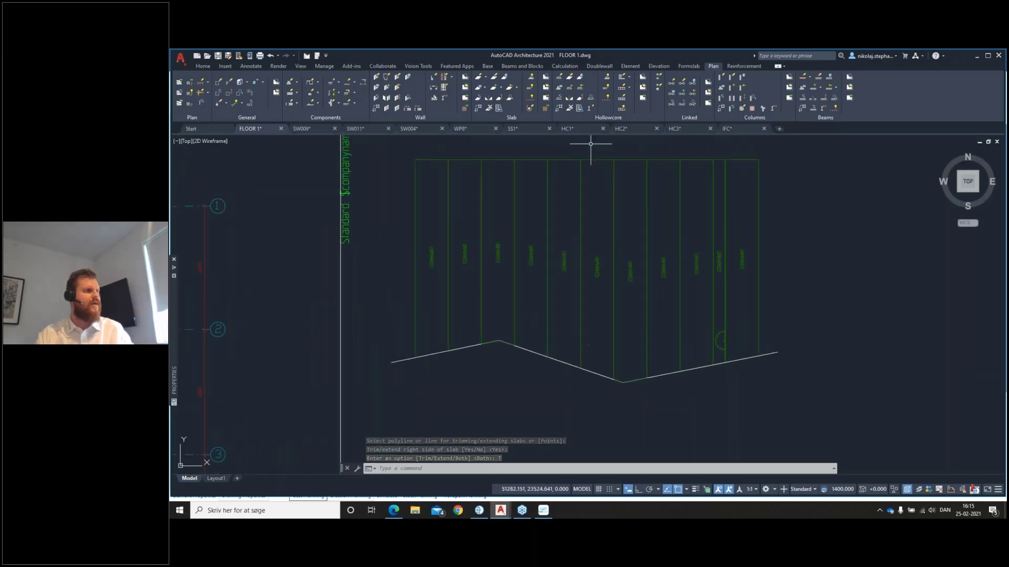
{"action": "left_click", "coordinate": [505, 79]}
{"action": "type", "text": "s"}
{"action": "key", "text": "Return"}
{"action": "left_click", "coordinate": [816, 201]}
{"action": "left_click", "coordinate": [406, 277]}
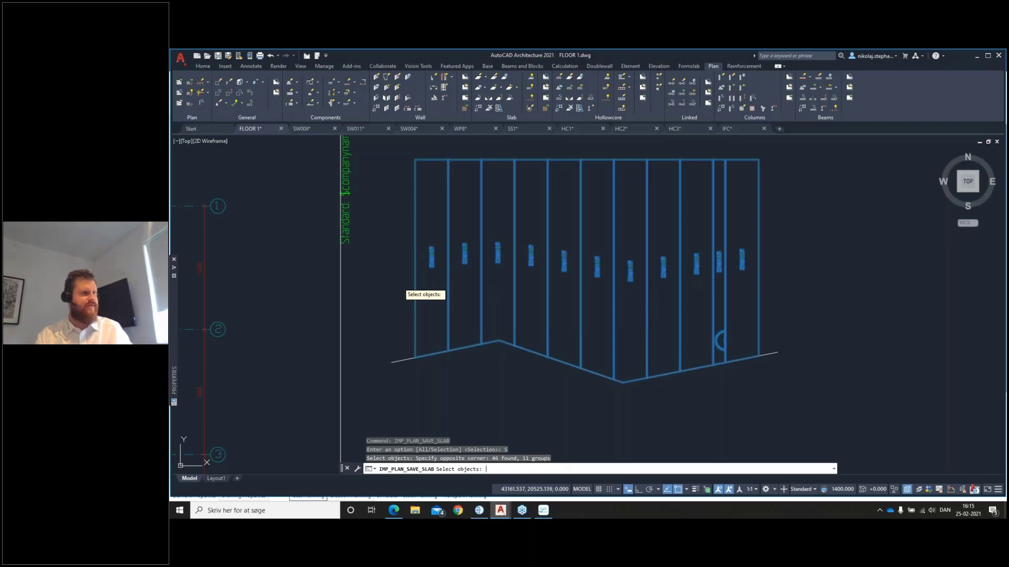
{"action": "key", "text": "Return"}
{"action": "key", "text": "Return"}
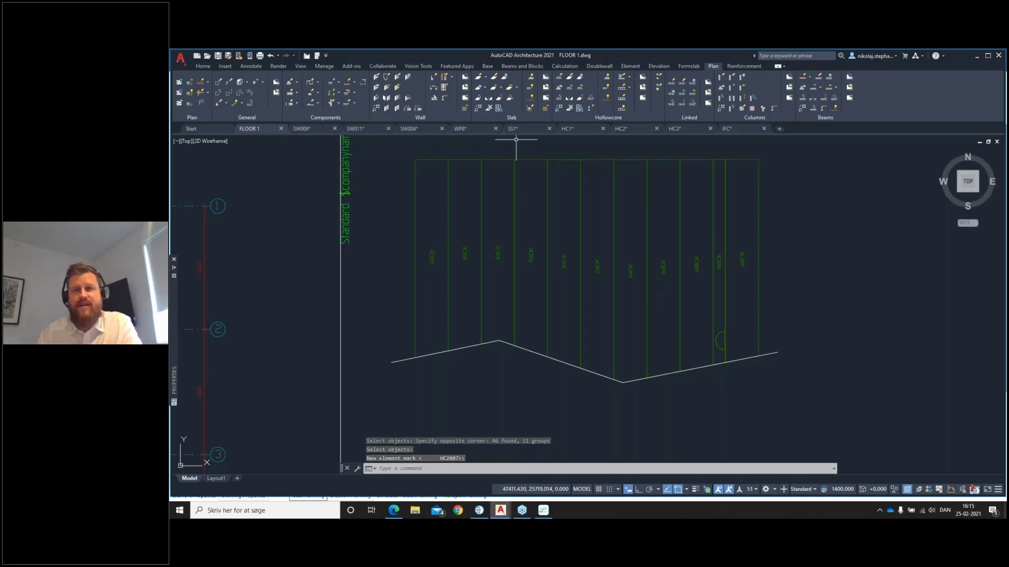
Generate the element drawing for the slab whose pointed end lies at the lowest vertex of the polyline.
{"action": "left_click", "coordinate": [646, 103]}
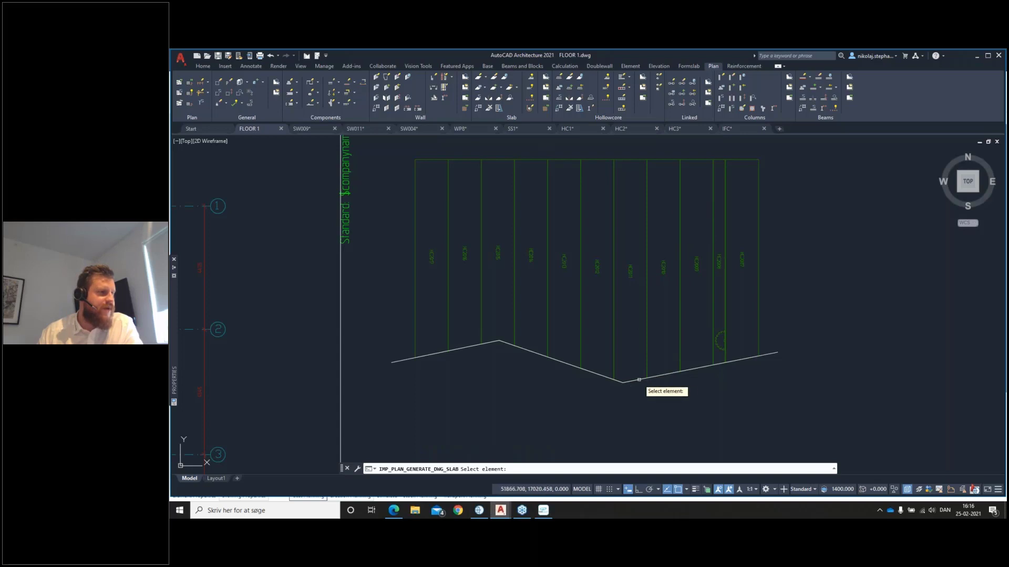
{"action": "left_click", "coordinate": [631, 271]}
{"action": "key", "text": "Return"}
{"action": "left_click", "coordinate": [716, 384]}
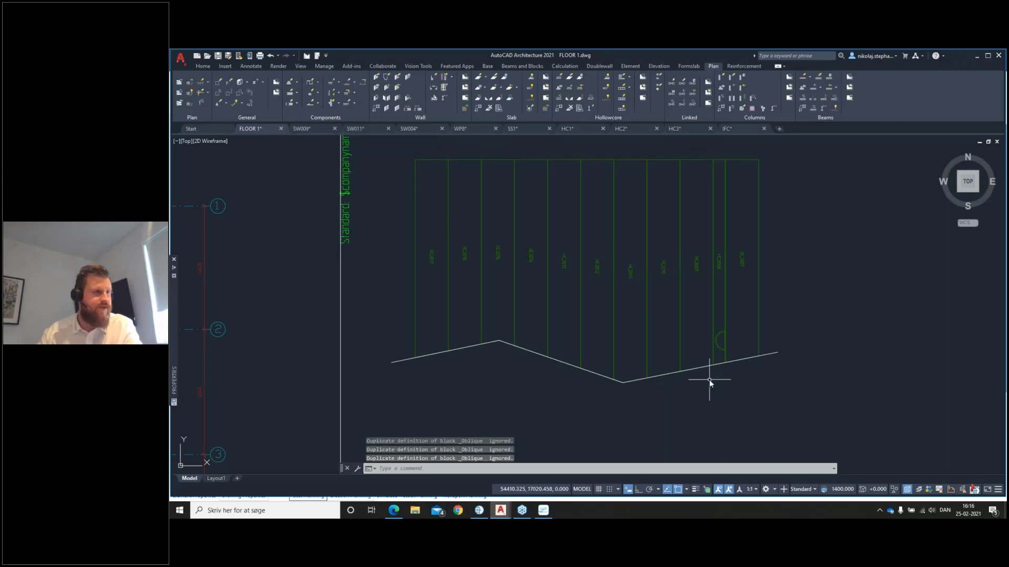
Open the generated element drawing of the slab with the pointed end from the plan.
{"action": "left_click", "coordinate": [641, 96]}
{"action": "left_click", "coordinate": [632, 262]}
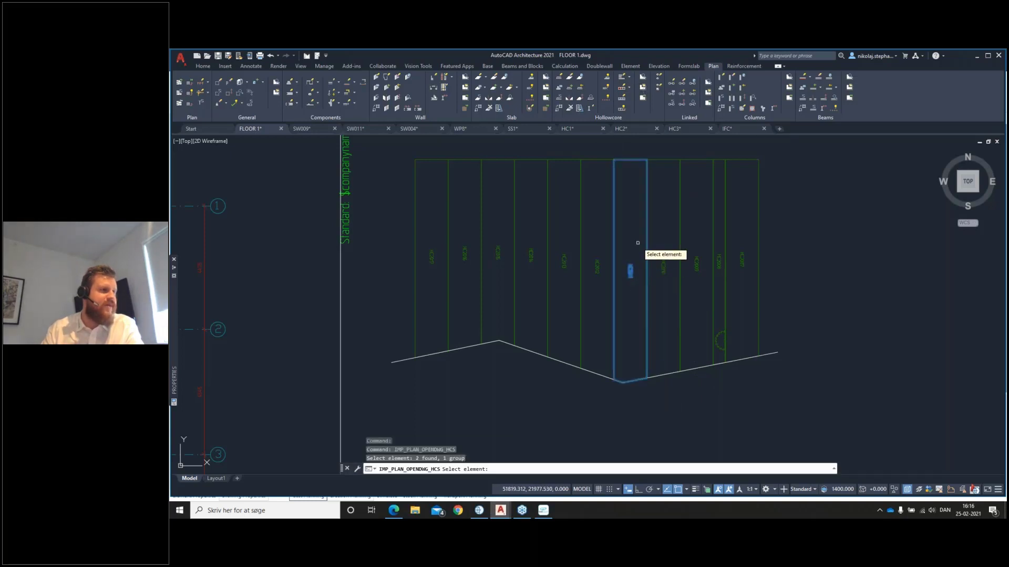
{"action": "key", "text": "Return"}
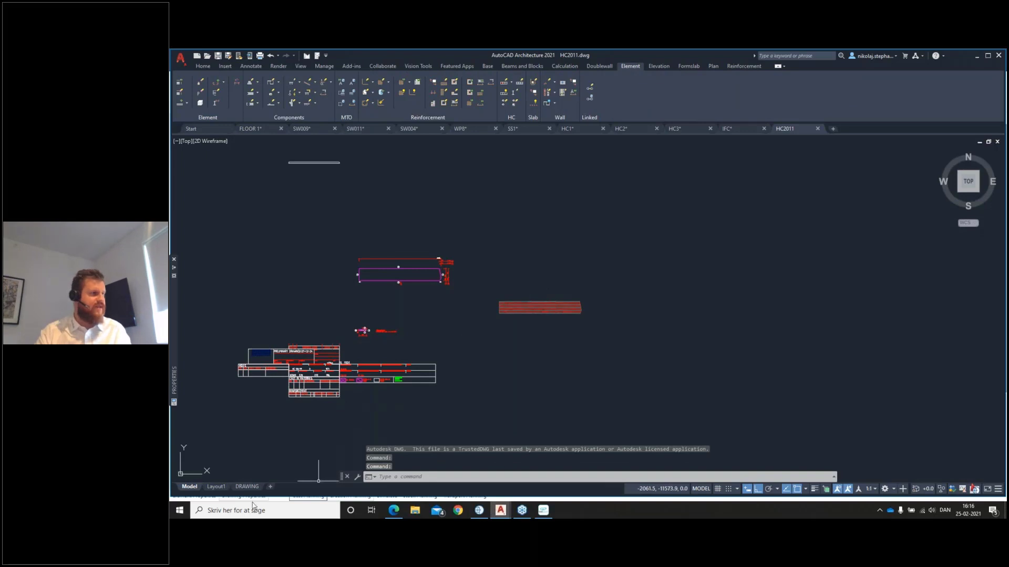
Show the DRAWING layout of the hollow core slab and examine the dimensions of its angled end.
{"action": "left_click", "coordinate": [247, 487]}
{"action": "middle_click_drag", "start_coordinate": [833, 295], "coordinate": [799, 315]}
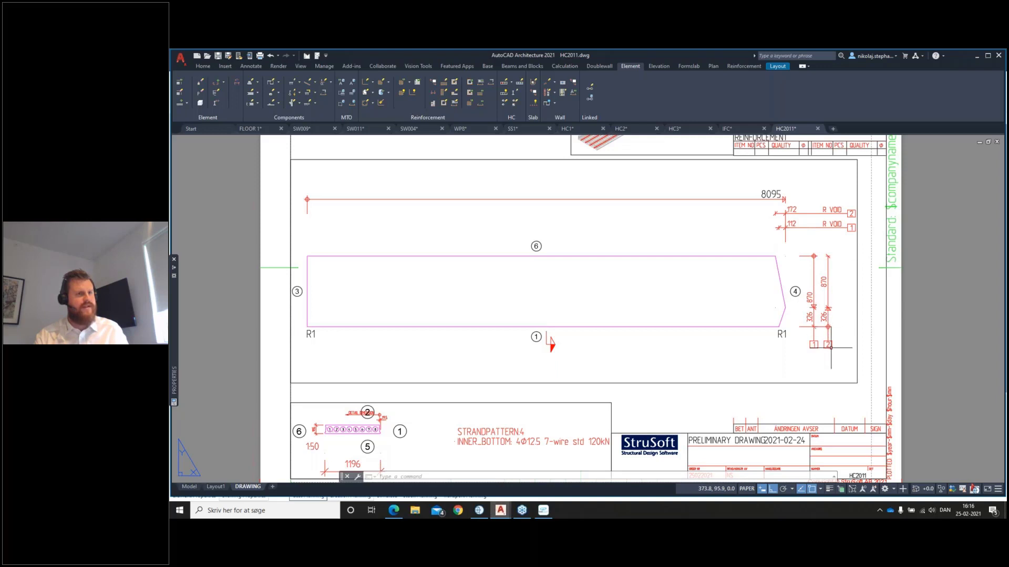
{"action": "scroll", "coordinate": [818, 307], "scroll_direction": "up", "scroll_amount": 3}
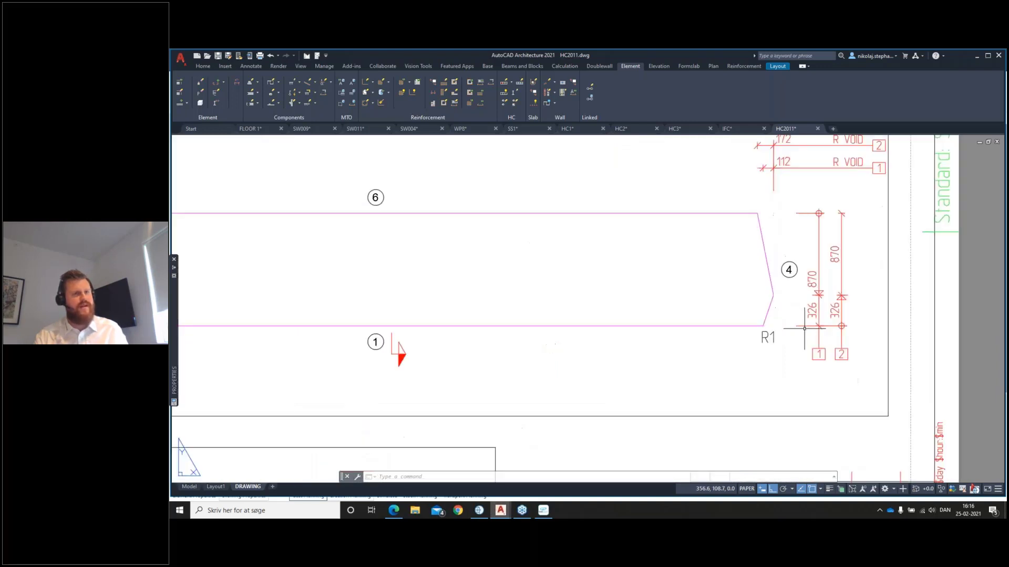
{"action": "mouse_move", "coordinate": [818, 307]}
{"action": "middle_mouse_down"}
{"action": "mouse_move", "coordinate": [805, 322]}
{"action": "mouse_move", "coordinate": [820, 321]}
{"action": "middle_mouse_up"}
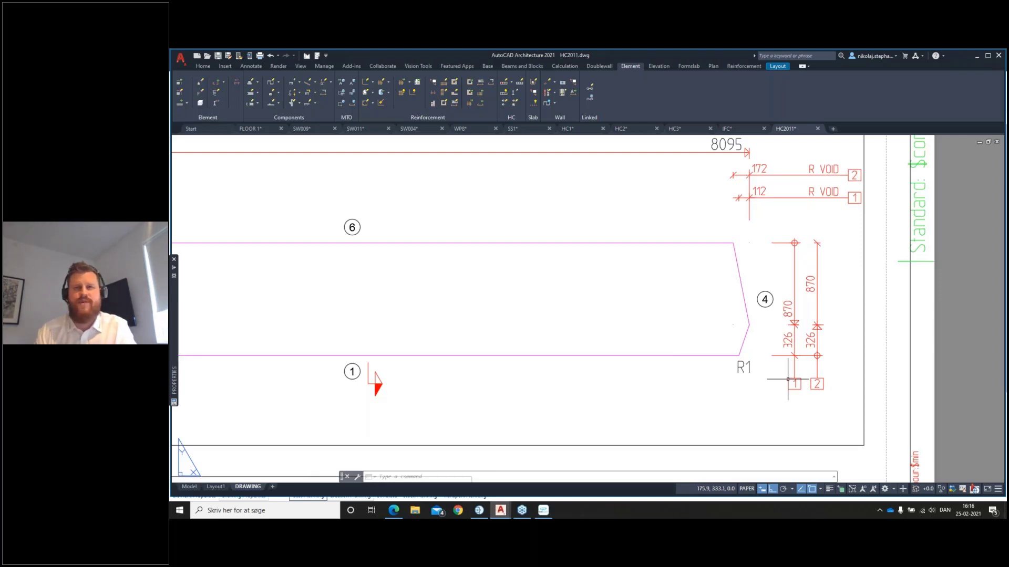
{"action": "scroll", "coordinate": [778, 300], "scroll_direction": "down", "scroll_amount": 2}
{"action": "middle_click_drag", "start_coordinate": [692, 299], "coordinate": [701, 315]}
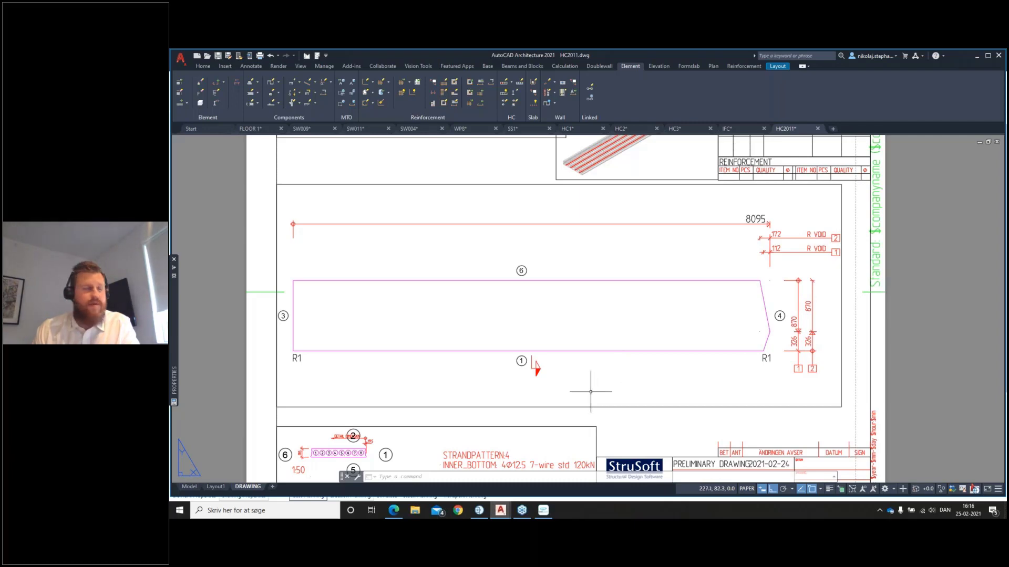
Switch to the Edge browser and view the software product overview on the StruSoft homepage.
{"action": "left_click", "coordinate": [398, 511]}
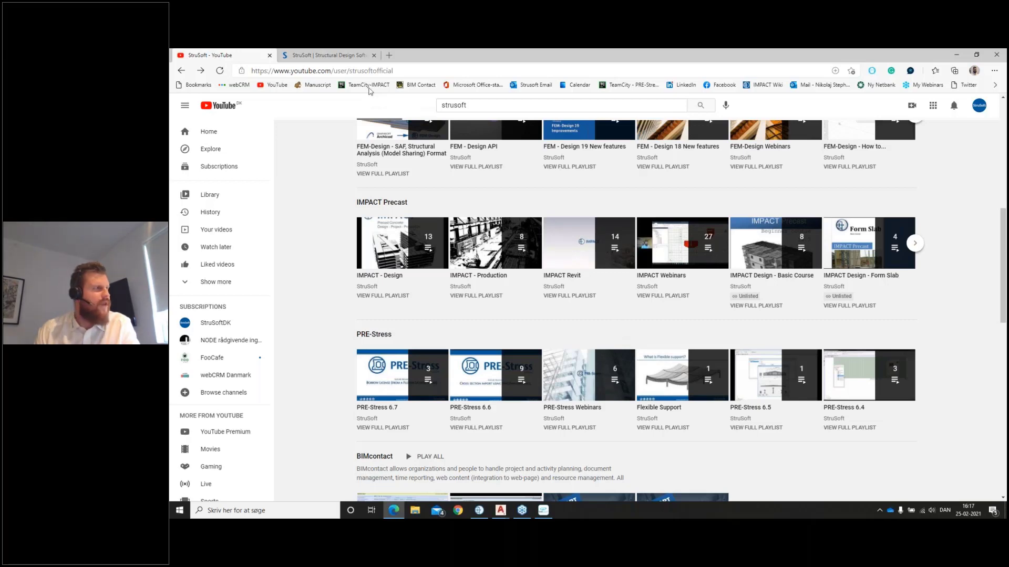
{"action": "left_click", "coordinate": [334, 56]}
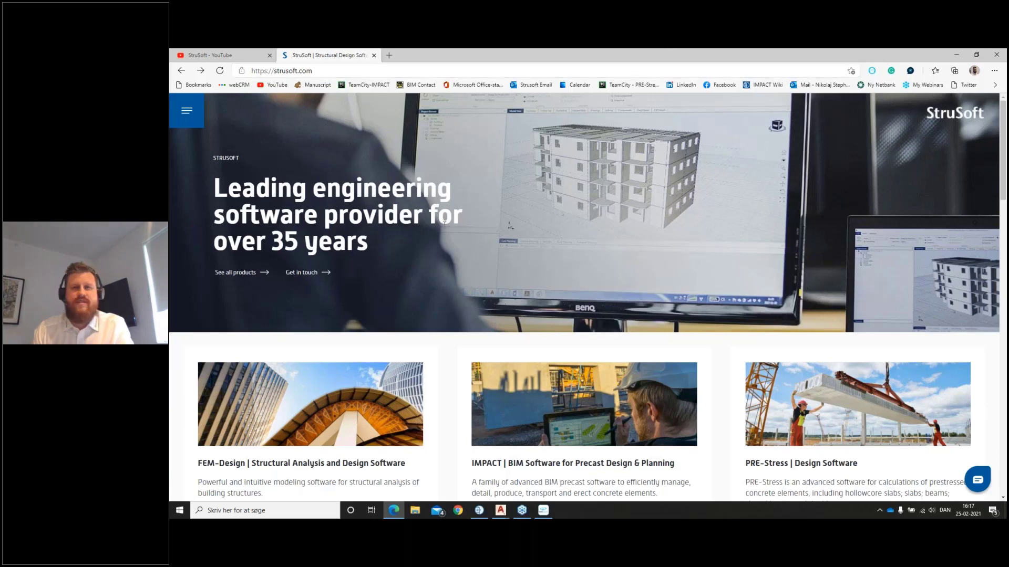
{"action": "scroll", "coordinate": [277, 295], "scroll_direction": "down", "scroll_amount": 3}
{"action": "scroll", "coordinate": [277, 294], "scroll_direction": "up", "scroll_amount": 3}
{"action": "scroll", "coordinate": [277, 294], "scroll_direction": "down", "scroll_amount": 1}
{"action": "scroll", "coordinate": [279, 297], "scroll_direction": "down", "scroll_amount": 2}
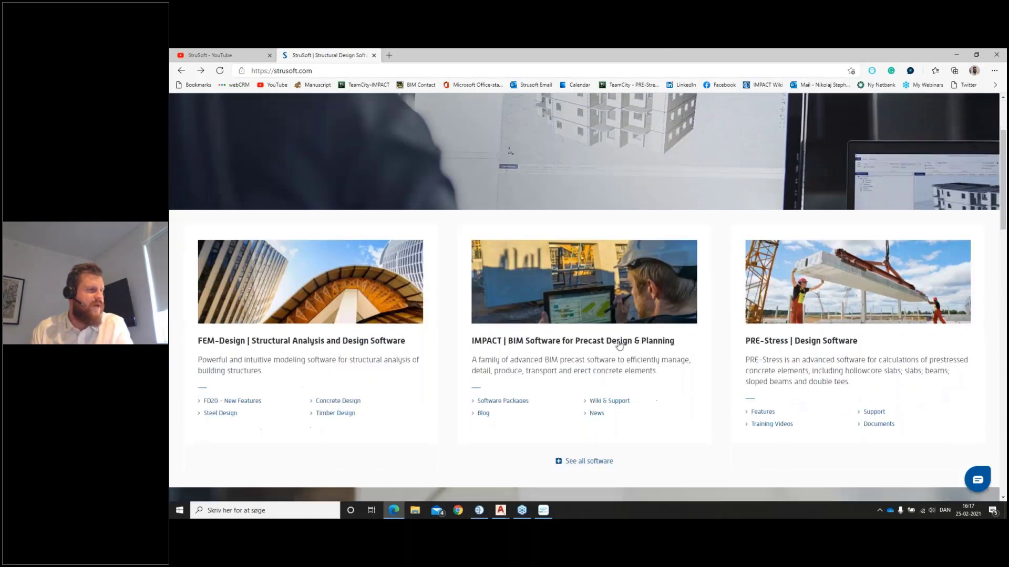
Open the page for IMPACT BIM Software for Precast Design & Planning and view its overview and provider contact.
{"action": "left_click", "coordinate": [623, 342]}
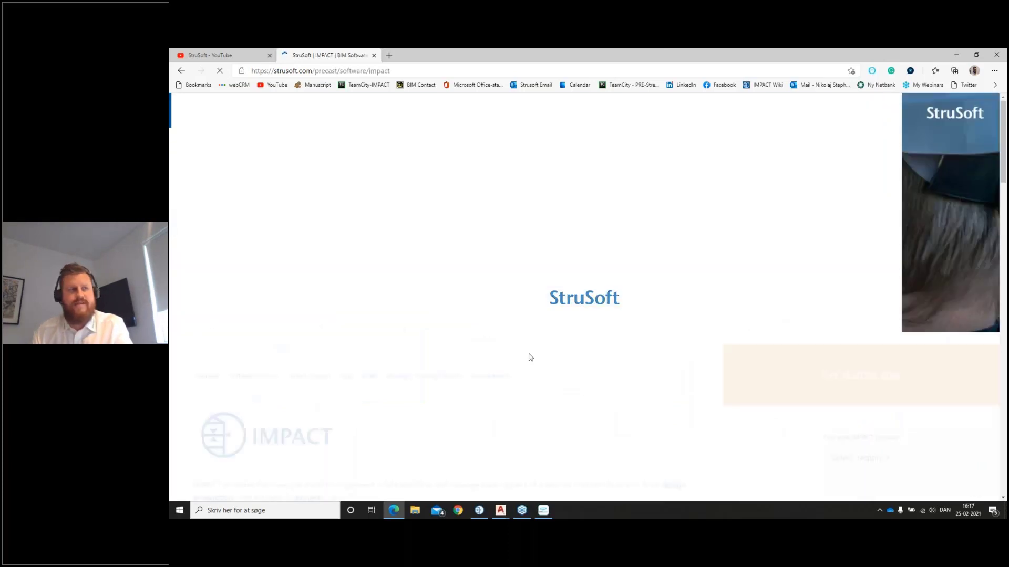
{"action": "scroll", "coordinate": [499, 347], "scroll_direction": "down", "scroll_amount": 2}
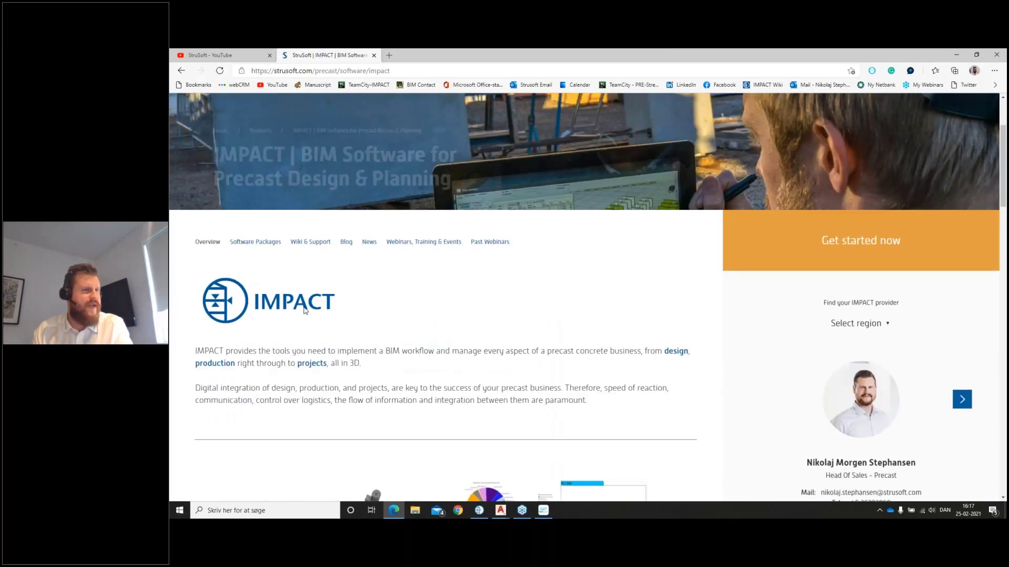
{"action": "scroll", "coordinate": [473, 328], "scroll_direction": "down", "scroll_amount": 3}
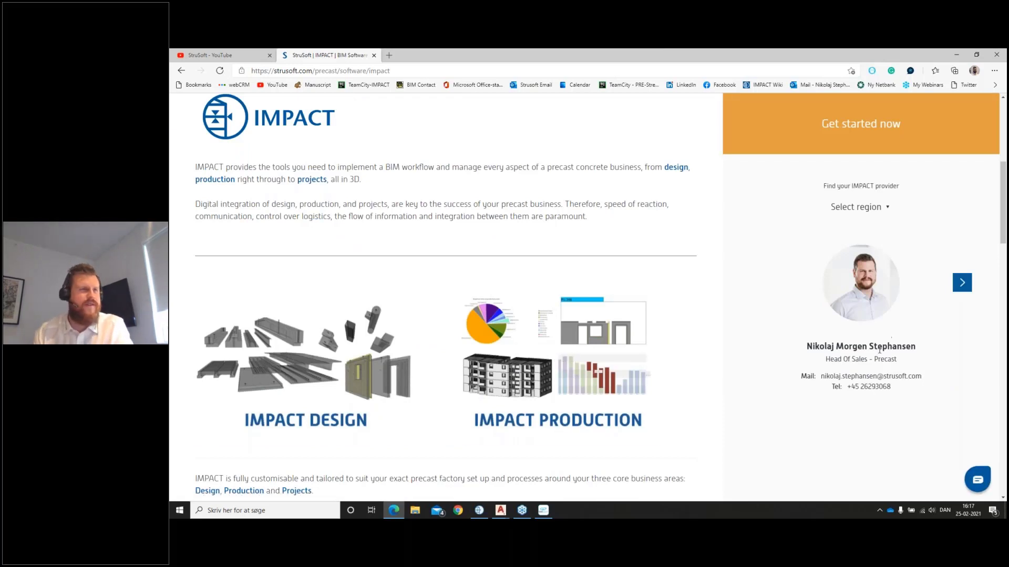
Filter the IMPACT providers by Middle Eastern Countries and browse forward and back through the region's contacts.
{"action": "left_click", "coordinate": [888, 206]}
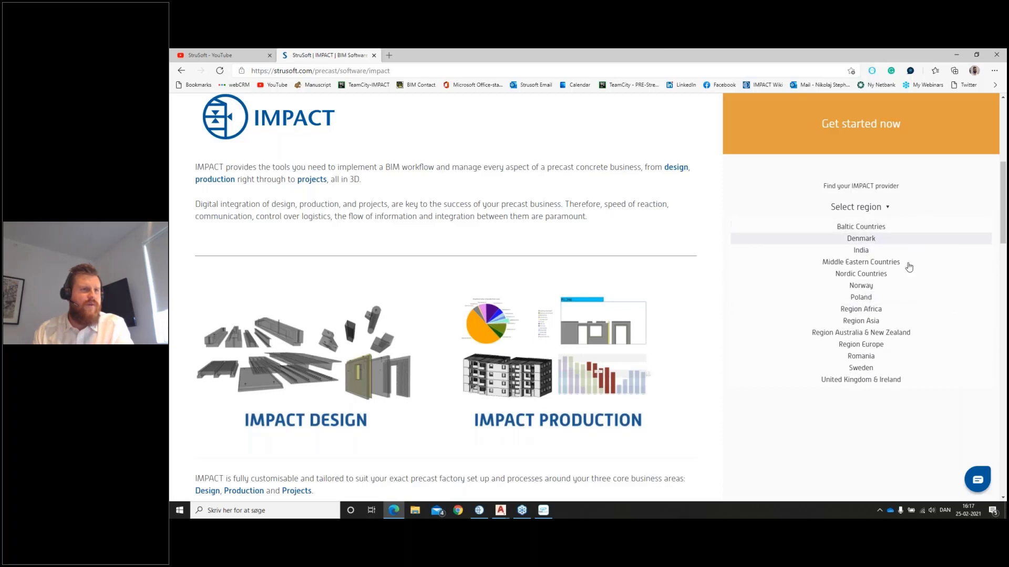
{"action": "left_click", "coordinate": [934, 262]}
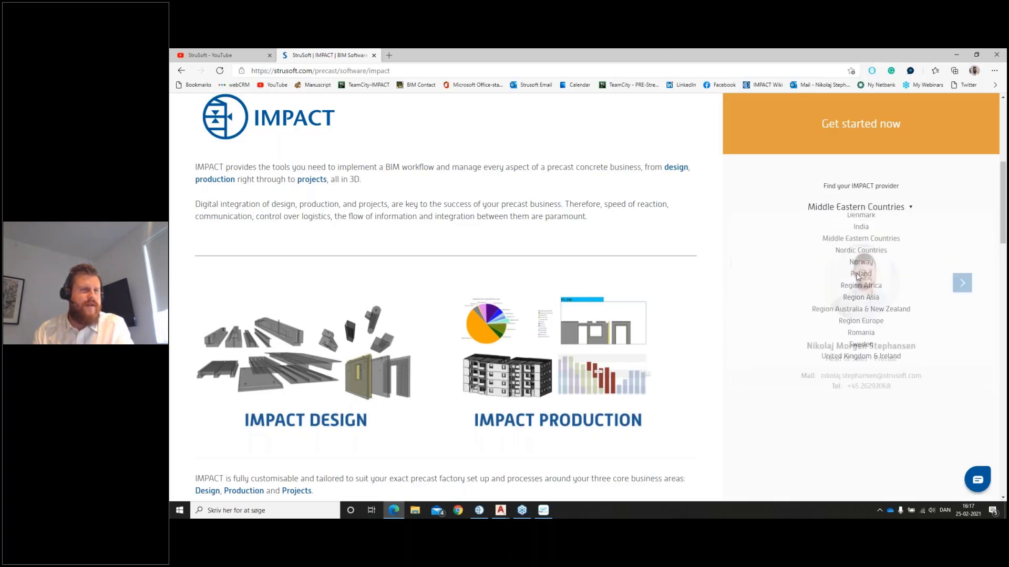
{"action": "left_click", "coordinate": [965, 285]}
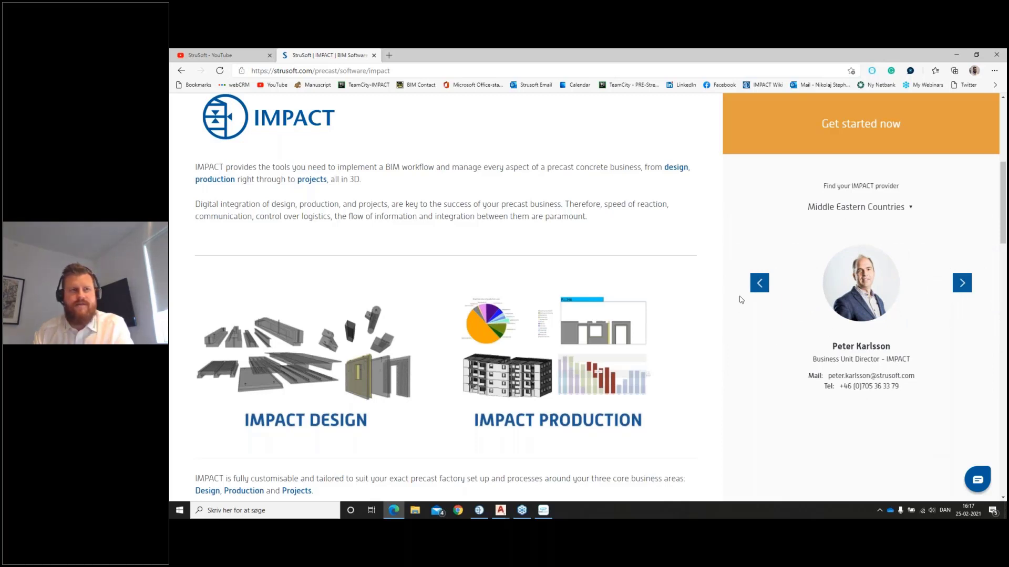
{"action": "left_click", "coordinate": [759, 283]}
Show the IMPACT provider contact for United Kingdom & Ireland, and switch to the IFC building model in BIM Vision.
{"action": "left_click", "coordinate": [911, 207]}
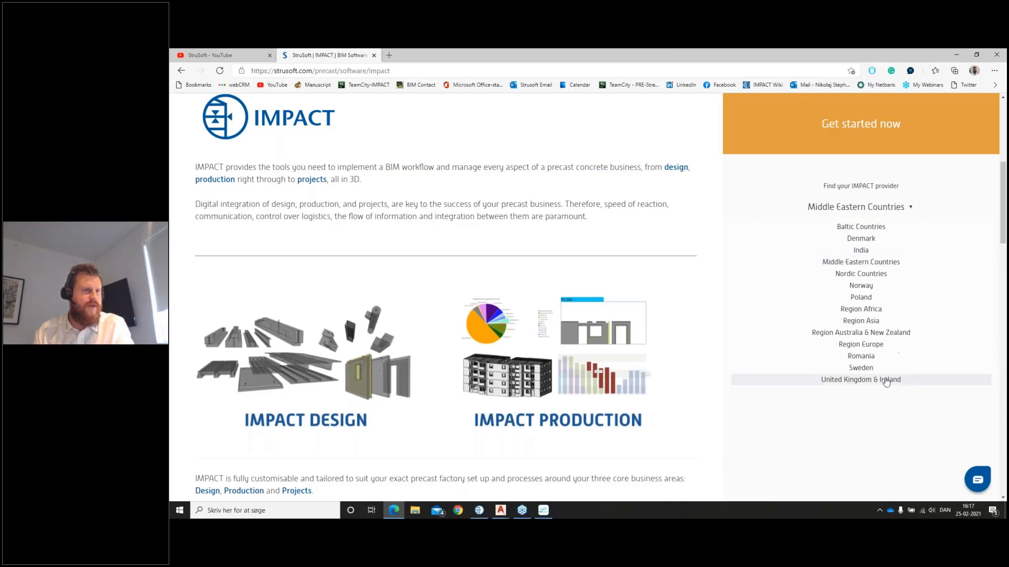
{"action": "left_click", "coordinate": [830, 380]}
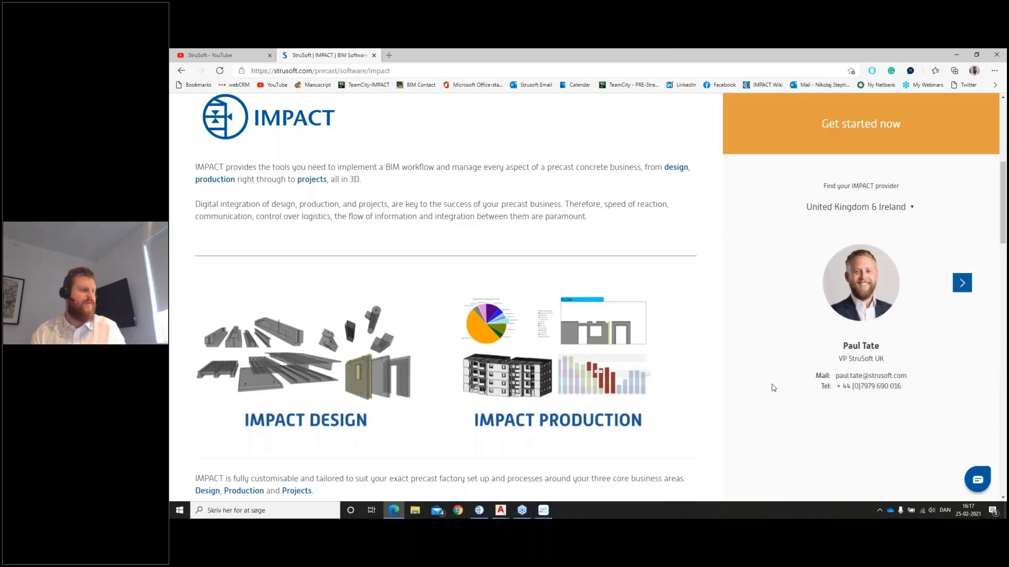
{"action": "key", "text": "alt+Tab"}
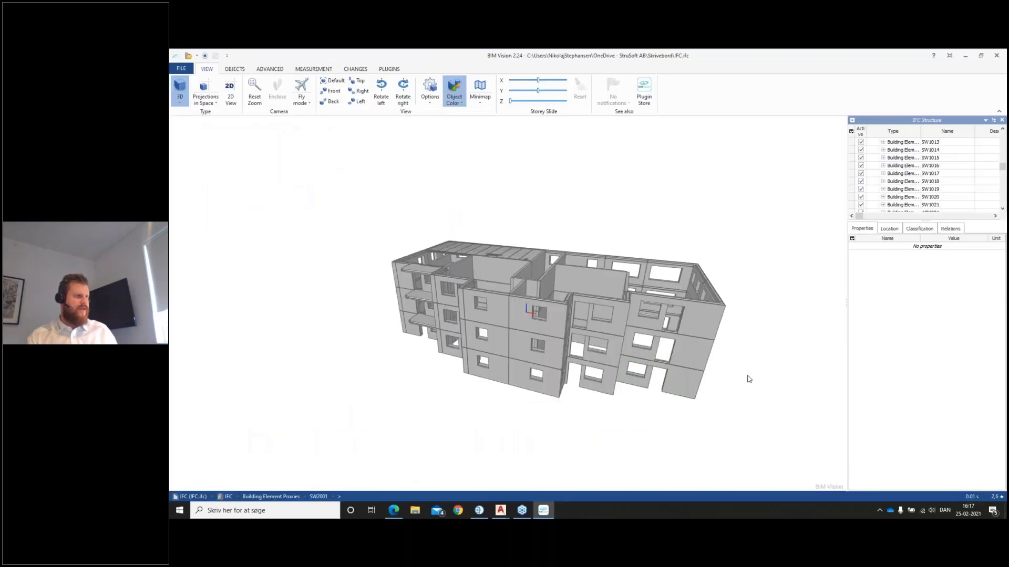